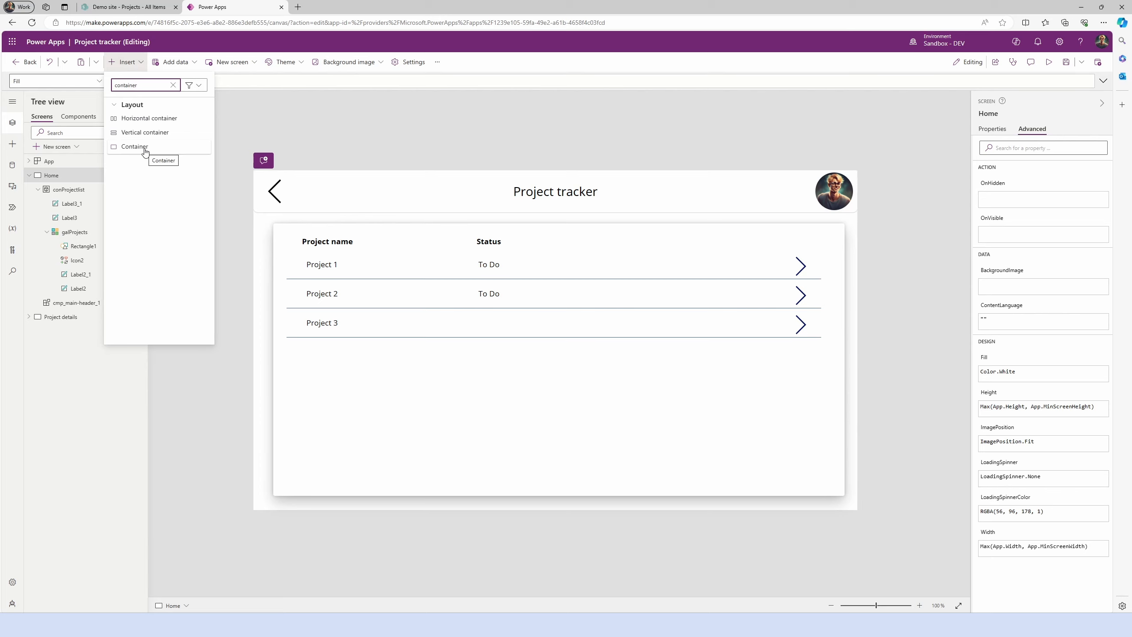
Insert a container on the Home screen and shrink it to a small box near the project list's lower-right corner
{"action": "left_click", "coordinate": [145, 151]}
{"action": "left_click_drag", "start_coordinate": [424, 188], "coordinate": [778, 412]}
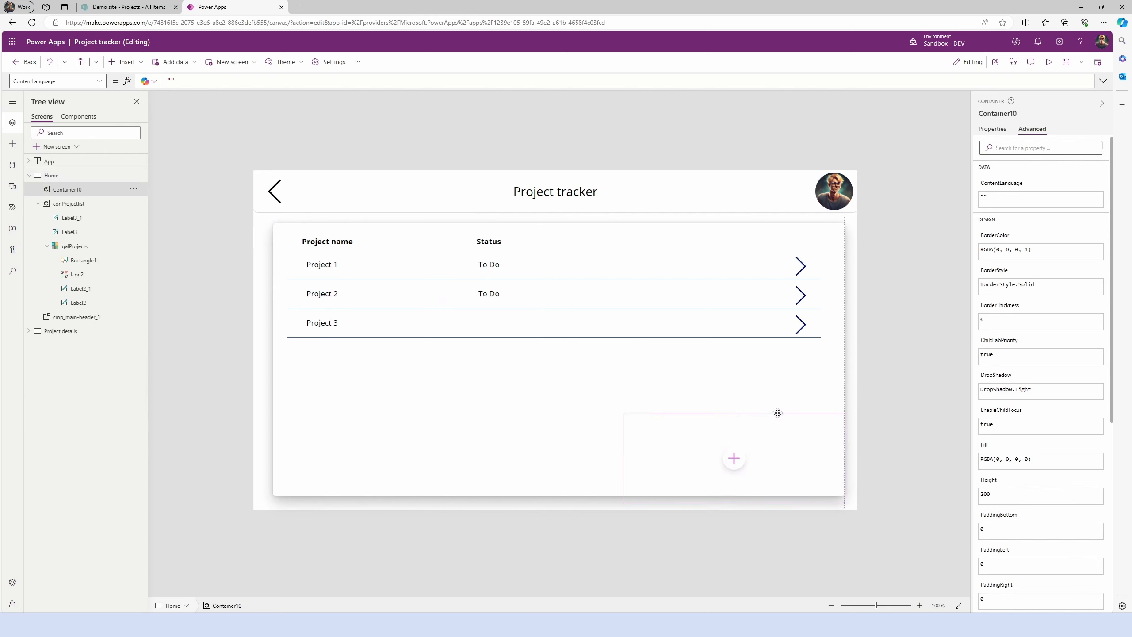
{"action": "left_click_drag", "start_coordinate": [623, 458], "coordinate": [752, 464]}
{"action": "left_click_drag", "start_coordinate": [798, 414], "coordinate": [802, 483]}
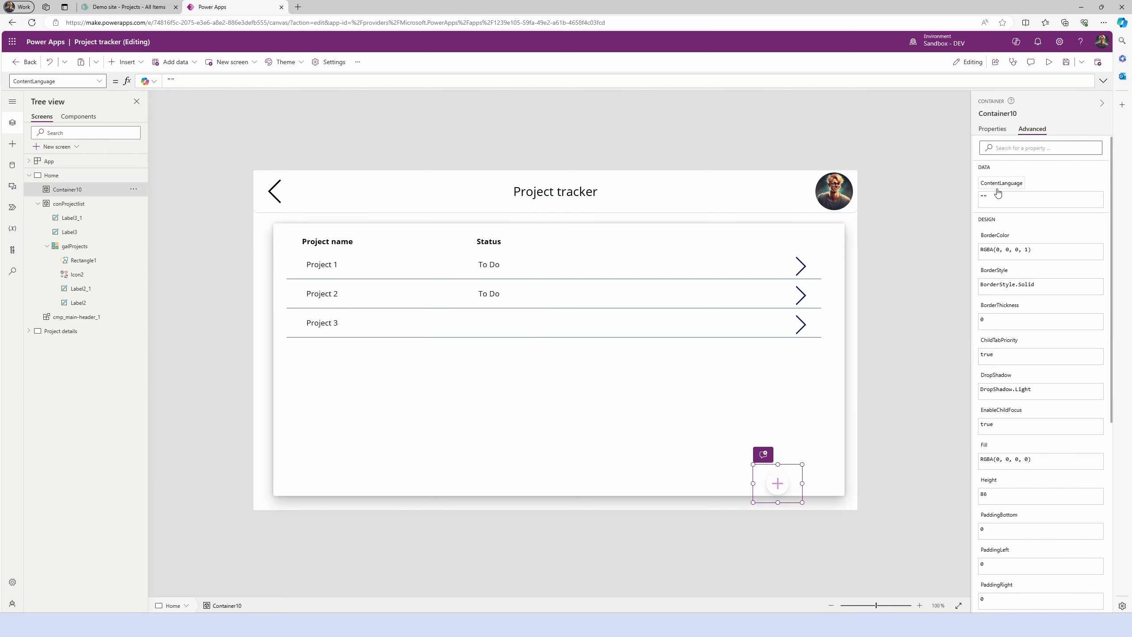
Set the new container's width and height to 75
{"action": "left_click", "coordinate": [992, 129]}
{"action": "left_click", "coordinate": [1065, 167]}
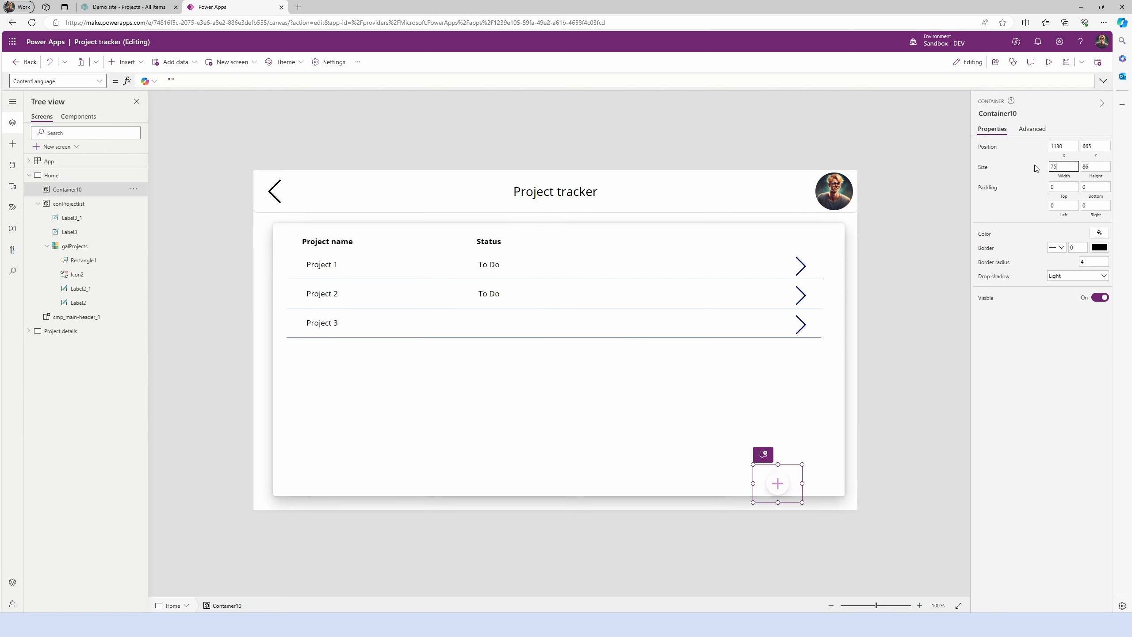
{"action": "key", "text": "Tab"}
{"action": "type", "text": "75"}
Give the container a Semibold drop shadow and a border radius of 50
{"action": "left_click", "coordinate": [1087, 275]}
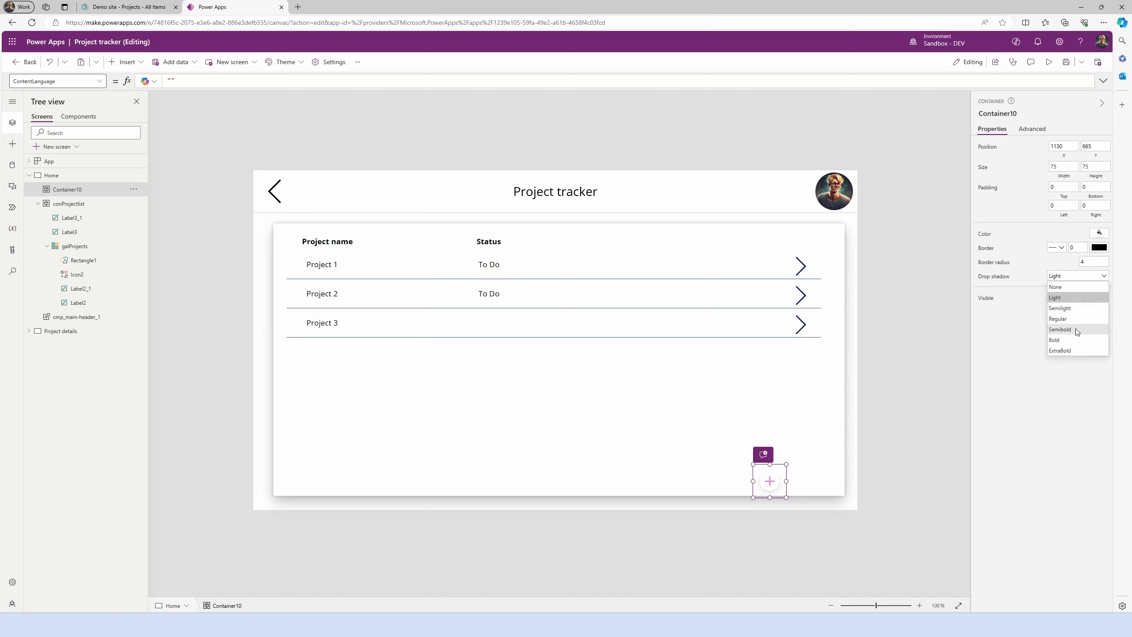
{"action": "left_click", "coordinate": [1060, 329]}
{"action": "left_click", "coordinate": [1069, 264]}
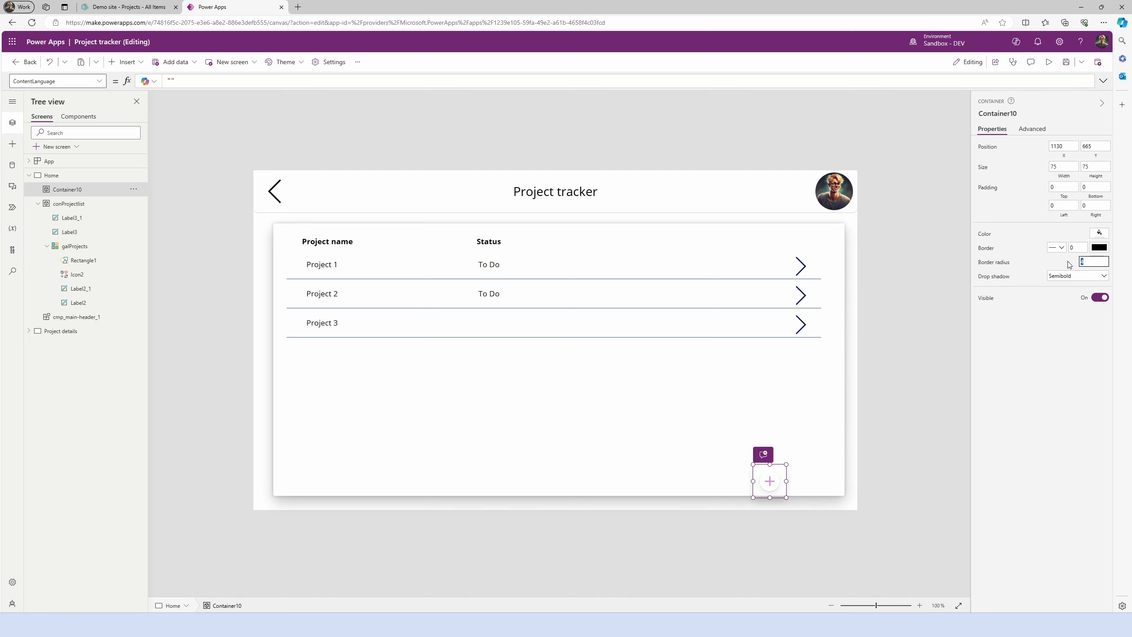
{"action": "type", "text": "50"}
Move the round container into the lower-right corner of the project list, at about X 1240, Y 650
{"action": "left_click_drag", "start_coordinate": [778, 464], "coordinate": [826, 456]}
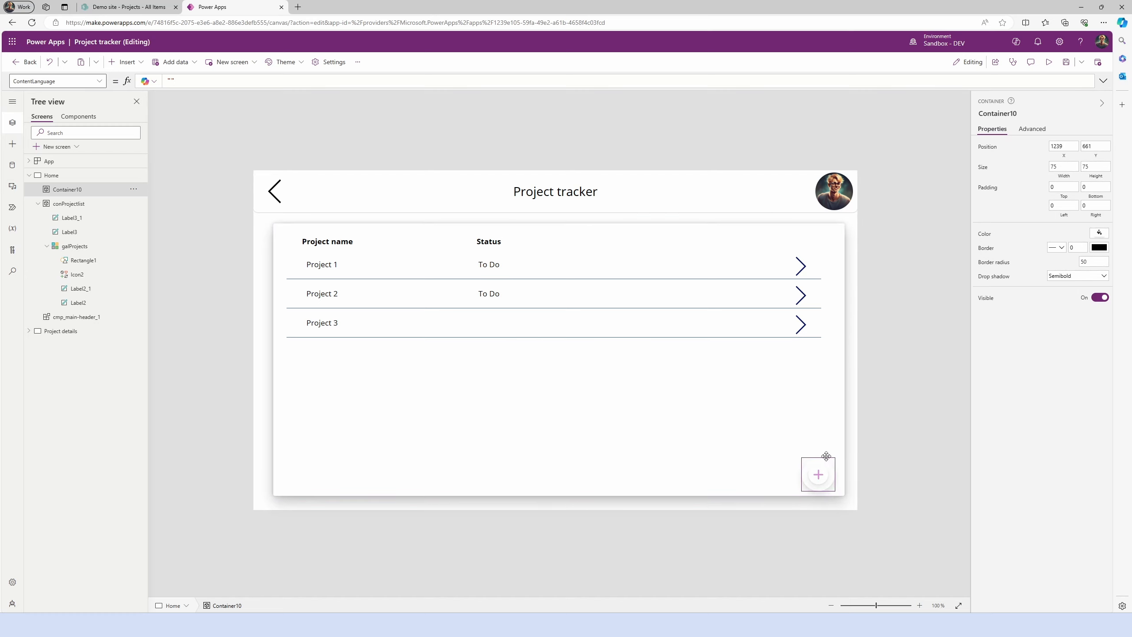
{"action": "left_click", "coordinate": [865, 466]}
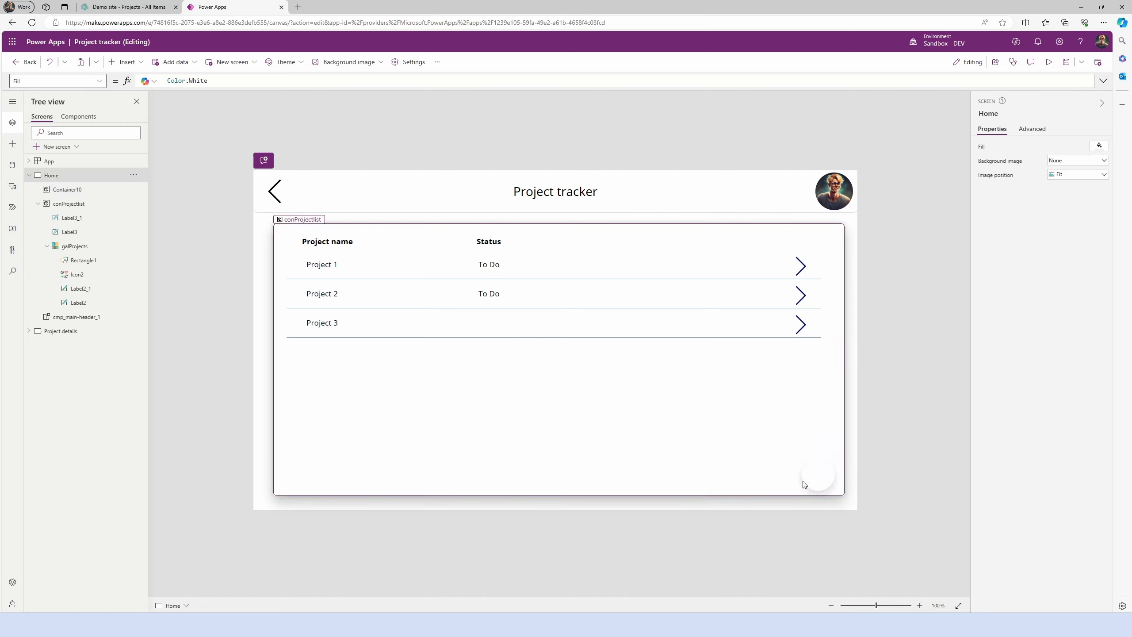
{"action": "left_click", "coordinate": [828, 489]}
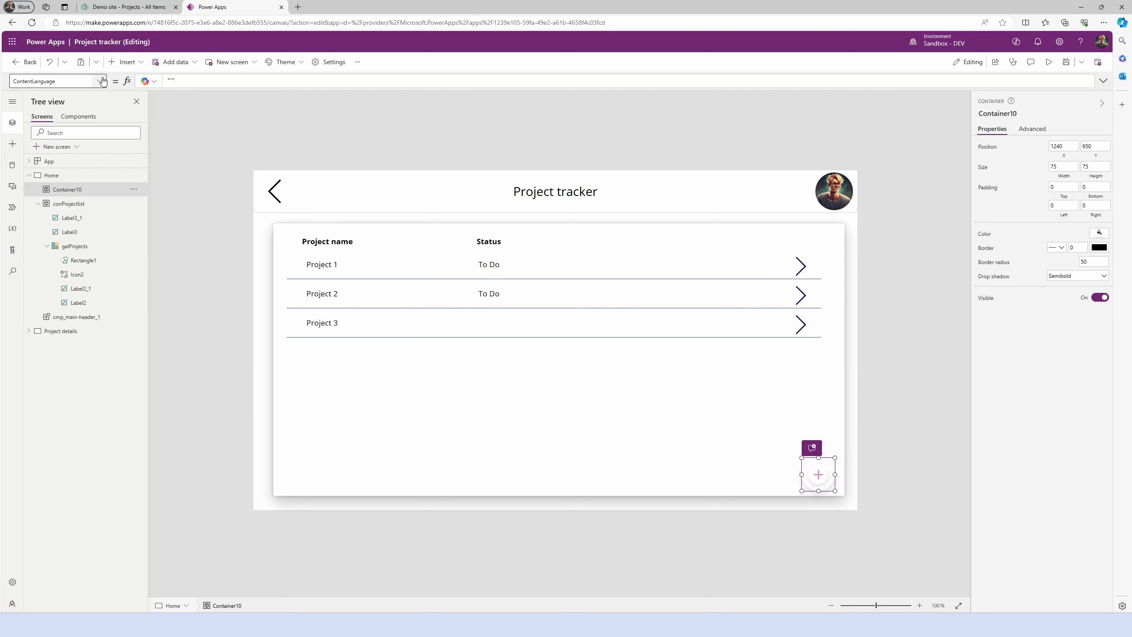
Set the container's Fill property to Color.Green
{"action": "left_click", "coordinate": [58, 80]}
{"action": "left_click", "coordinate": [44, 208]}
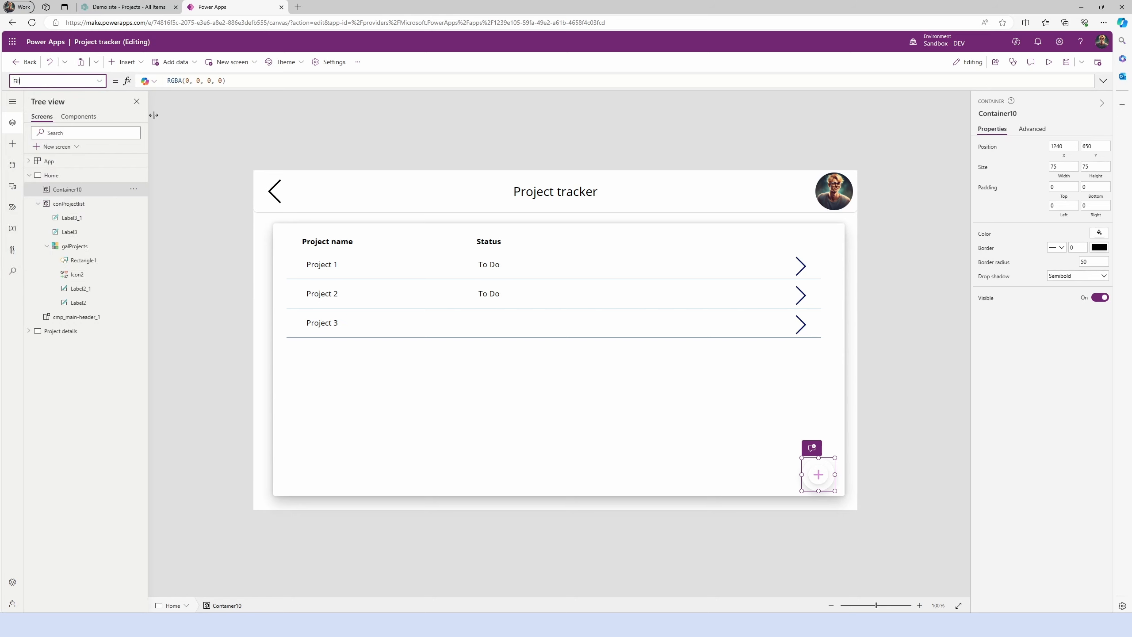
{"action": "left_click_drag", "start_coordinate": [226, 81], "coordinate": [174, 80]}
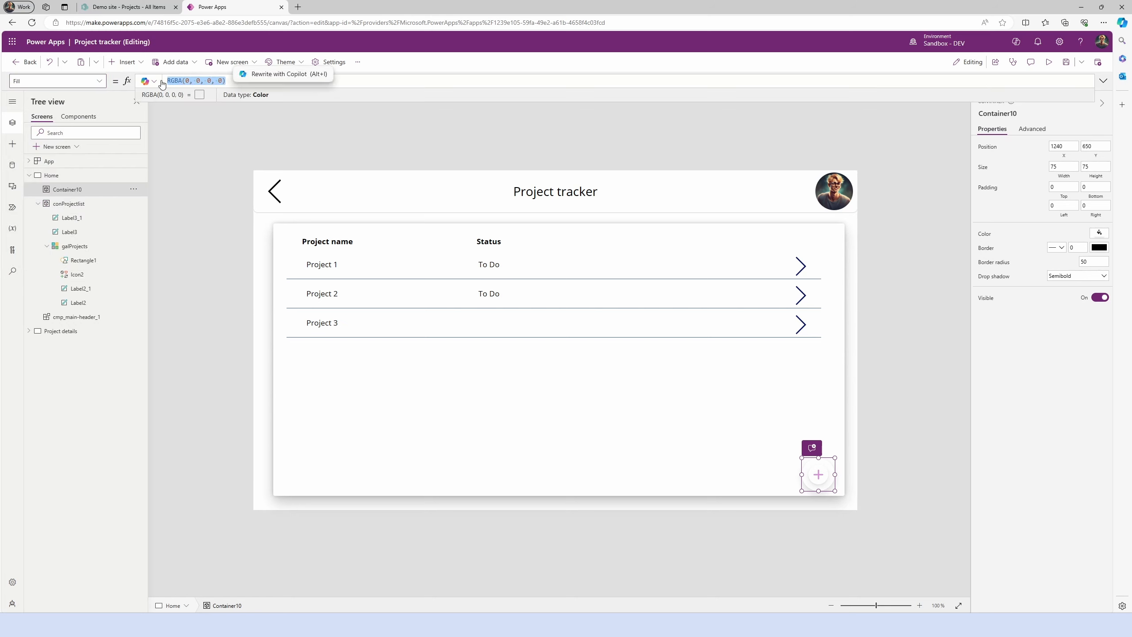
{"action": "type", "text": "Color."}
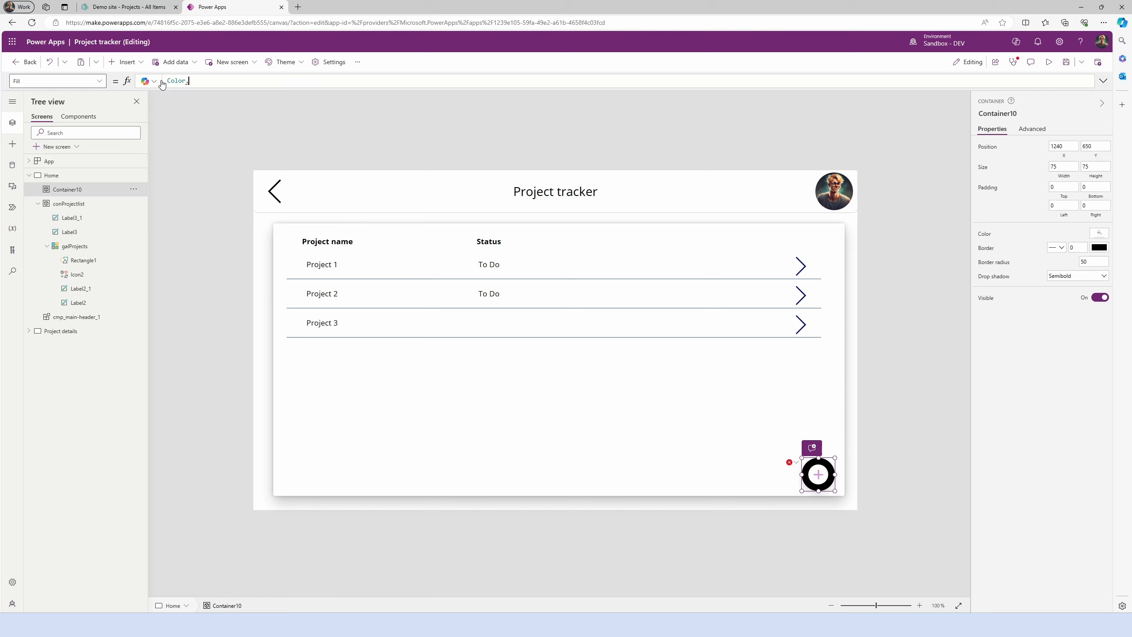
{"action": "type", "text": "Green"}
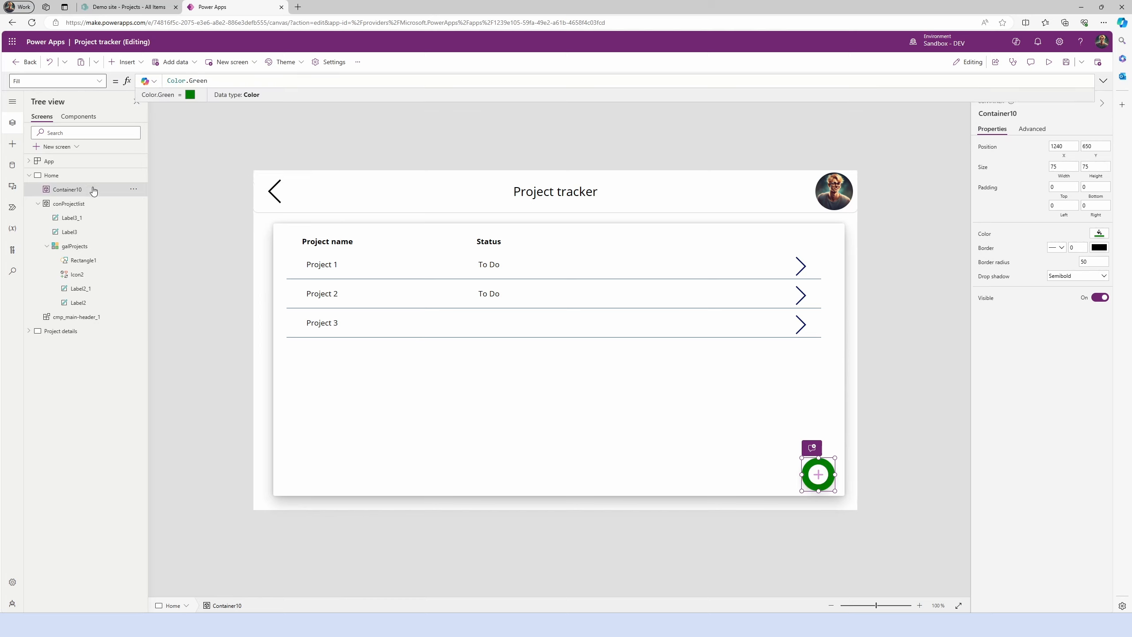
Insert an Add icon inside the green container and centre it at X 5, Y 5
{"action": "left_click", "coordinate": [127, 62]}
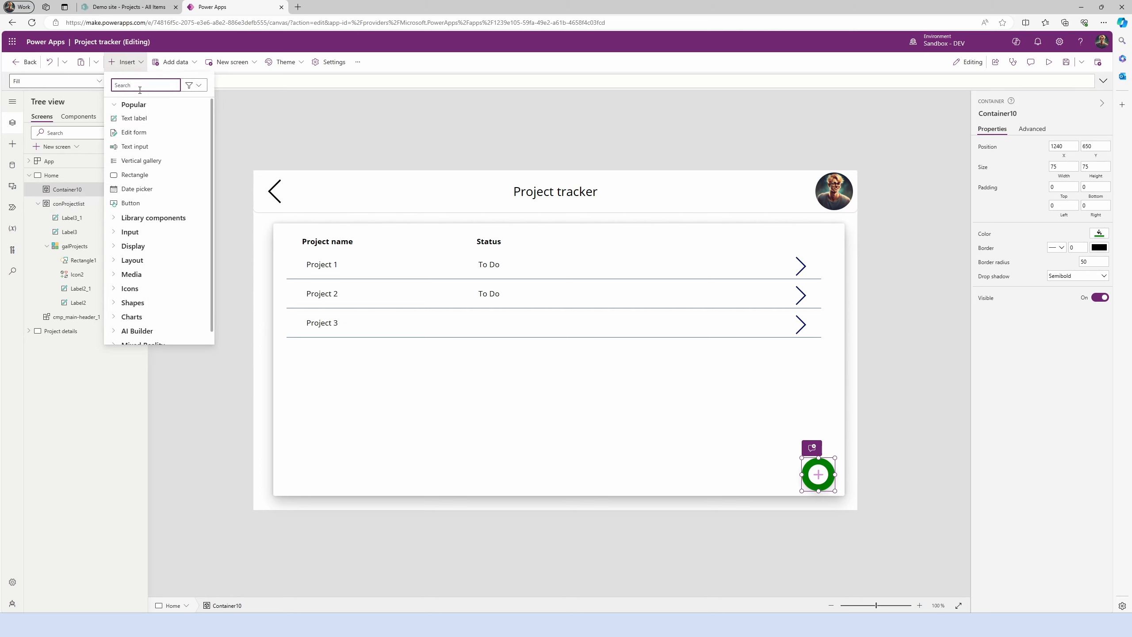
{"action": "type", "text": "add"}
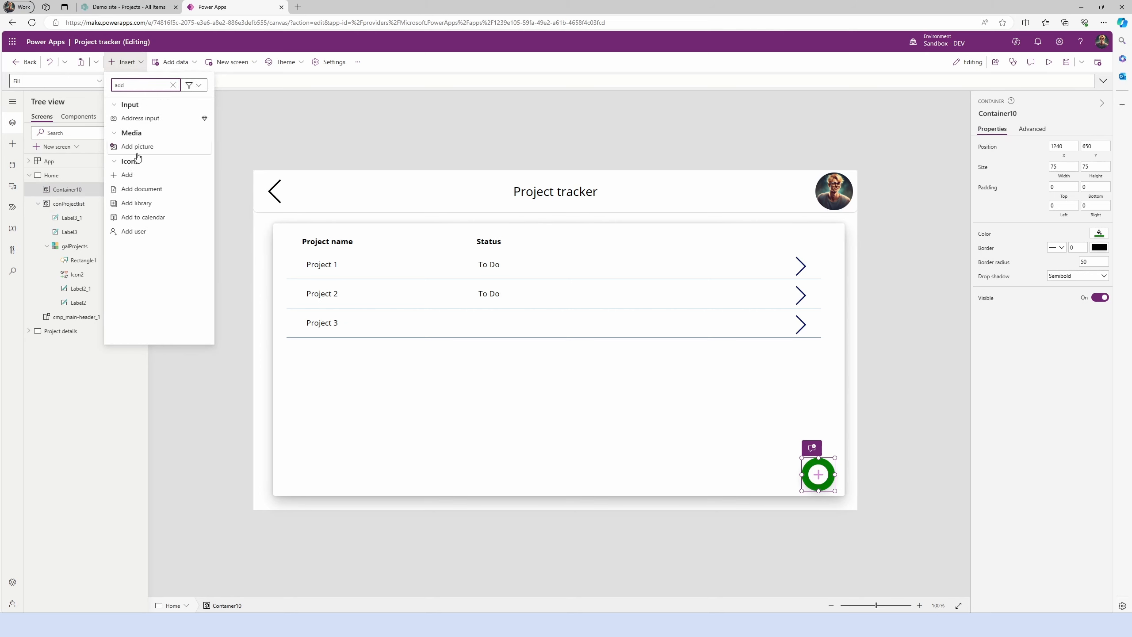
{"action": "left_click", "coordinate": [142, 174]}
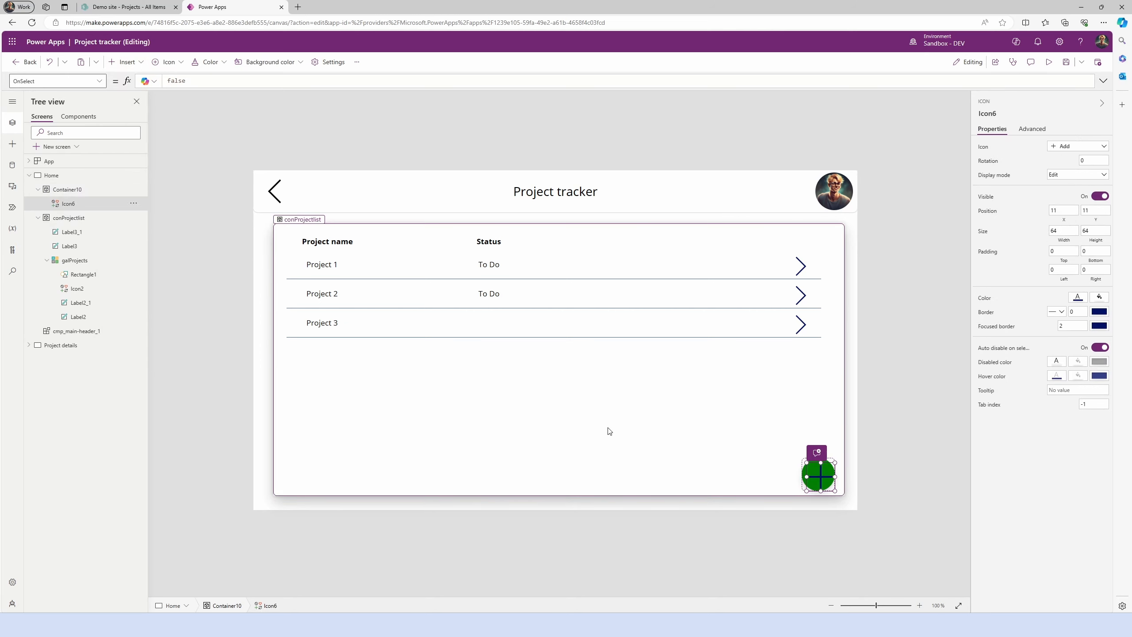
{"action": "left_click_drag", "start_coordinate": [824, 479], "coordinate": [817, 478]}
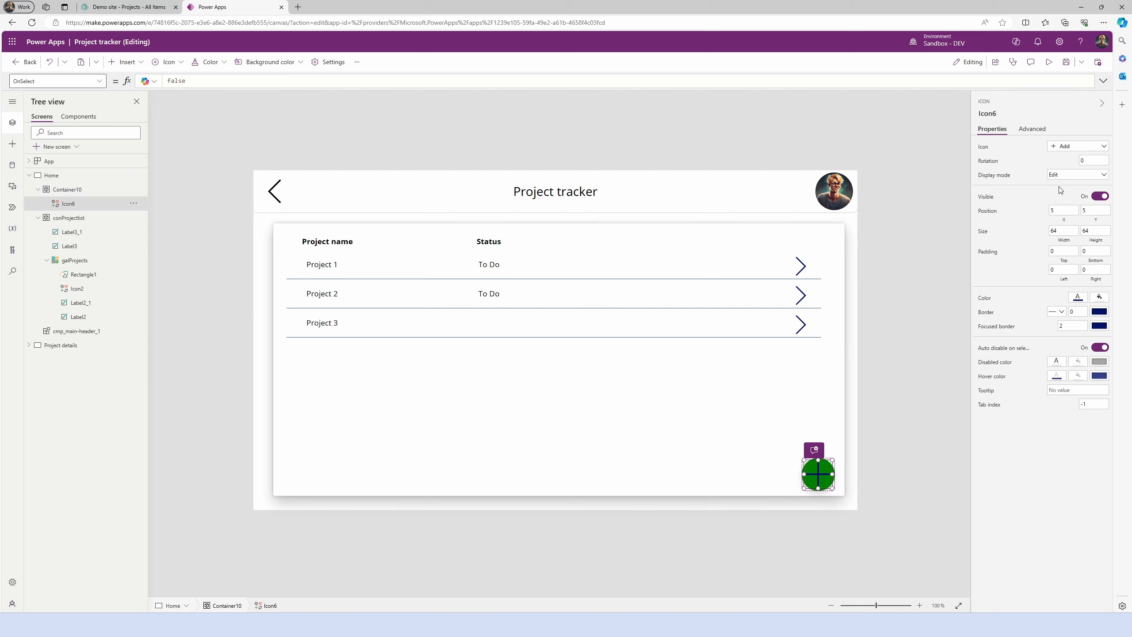
Set the Add icon's Color property to Color.White
{"action": "left_click", "coordinate": [98, 81]}
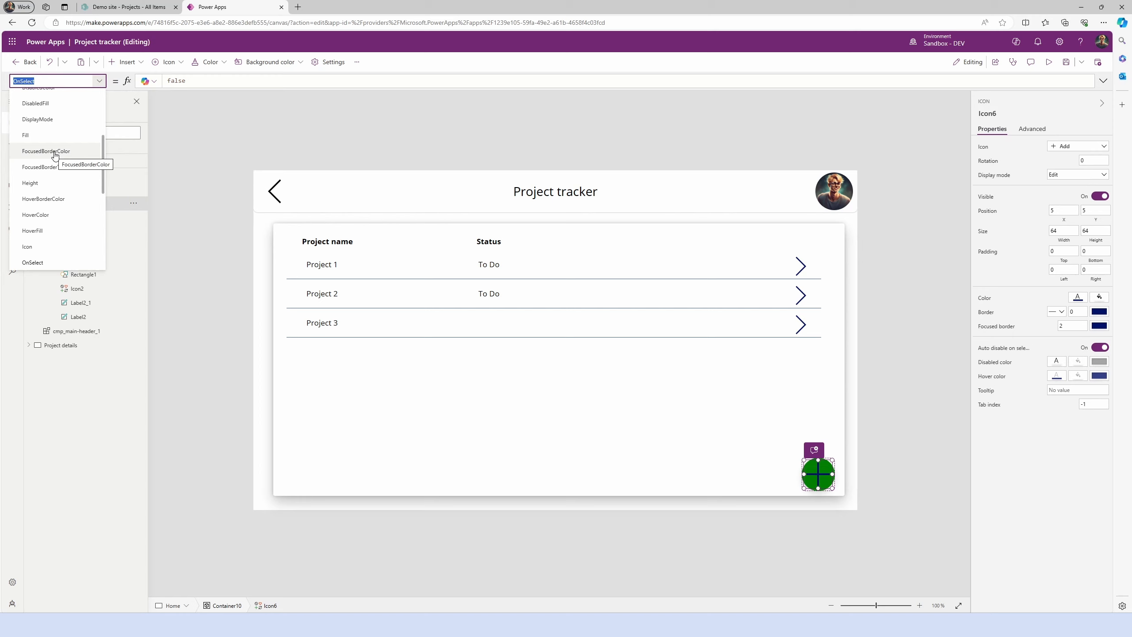
{"action": "scroll", "coordinate": [55, 154], "scroll_direction": "up", "scroll_amount": 3}
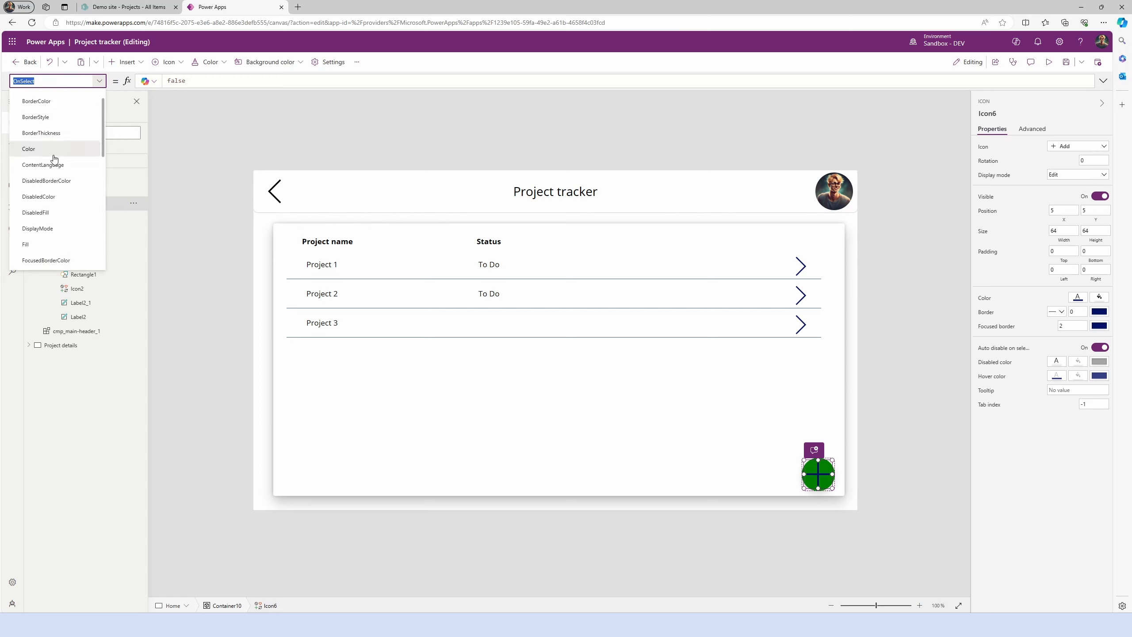
{"action": "left_click", "coordinate": [54, 154]}
{"action": "left_click", "coordinate": [250, 85]}
{"action": "key", "text": "ctrl+a"}
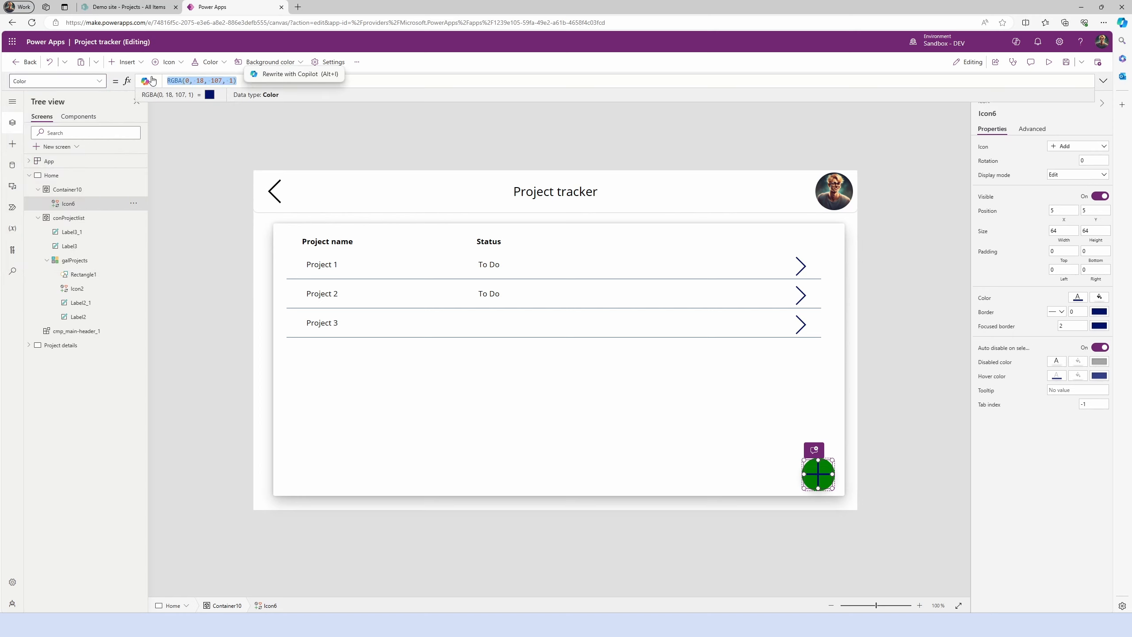
{"action": "type", "text": "color.white"}
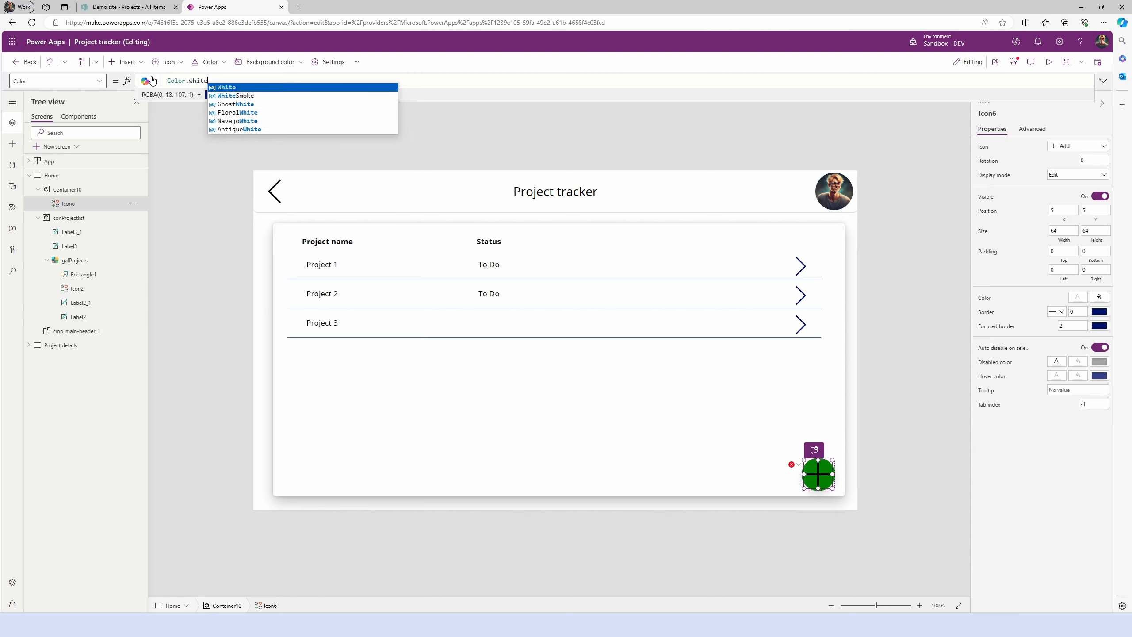
{"action": "key", "text": "Return"}
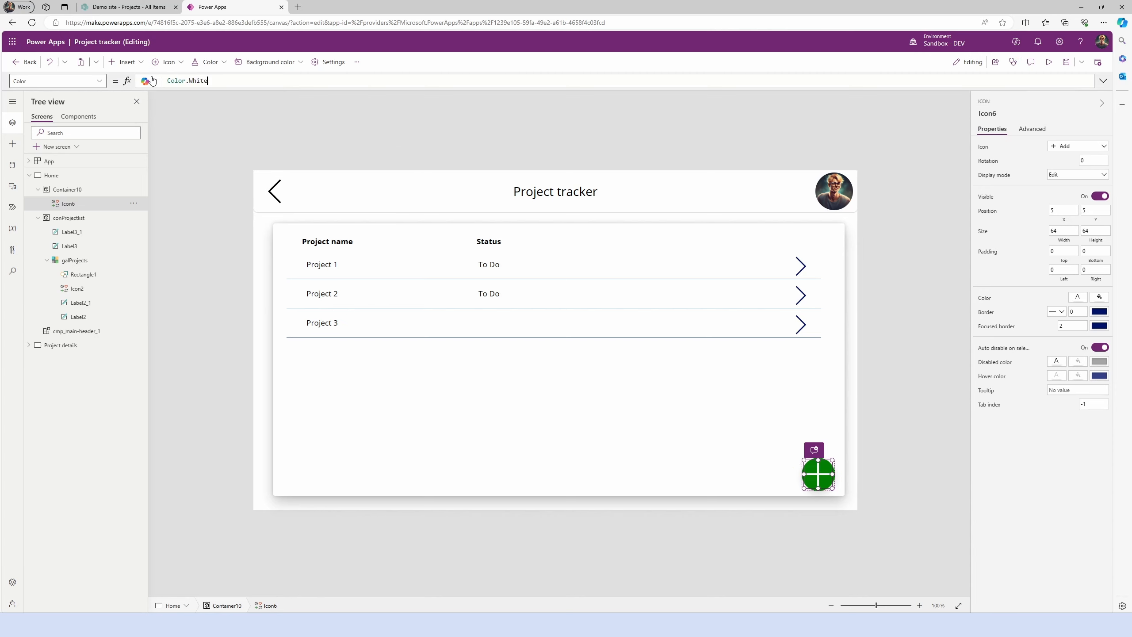
{"action": "left_click", "coordinate": [902, 449]}
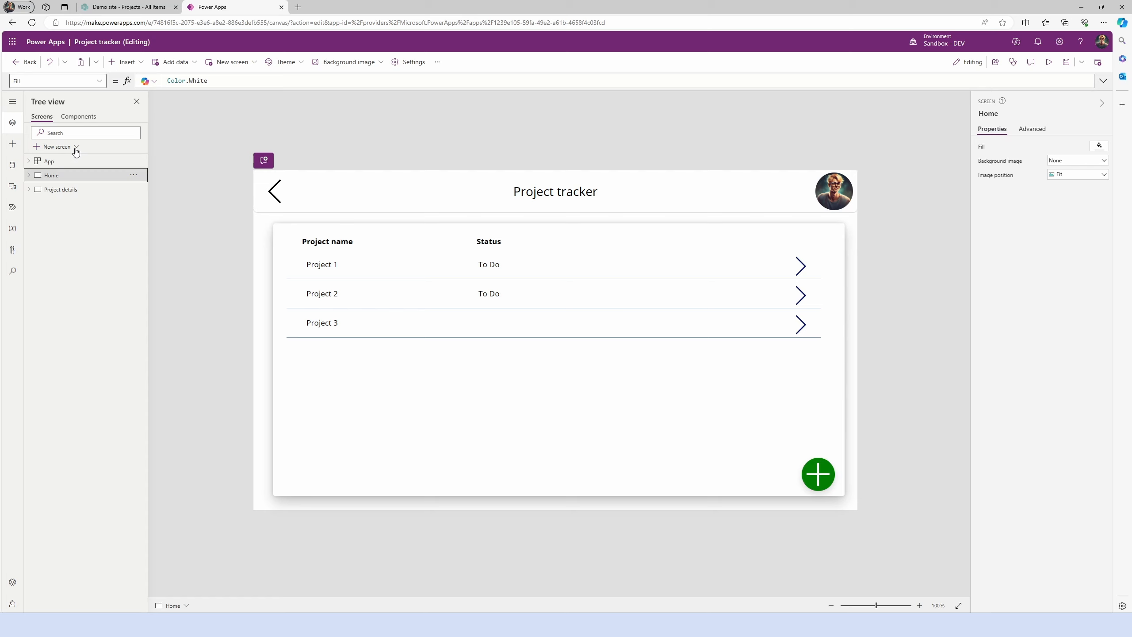
Add a blank screen to the app and rename it "Create project"
{"action": "left_click", "coordinate": [76, 148]}
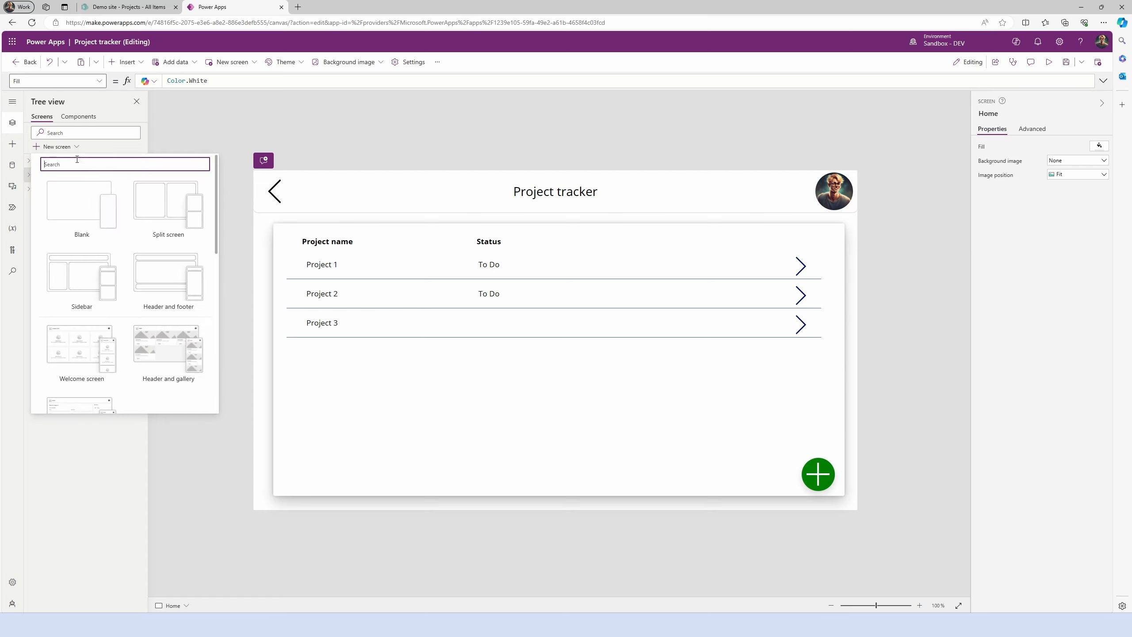
{"action": "left_click", "coordinate": [87, 206]}
{"action": "left_click", "coordinate": [133, 204]}
{"action": "left_click", "coordinate": [164, 283]}
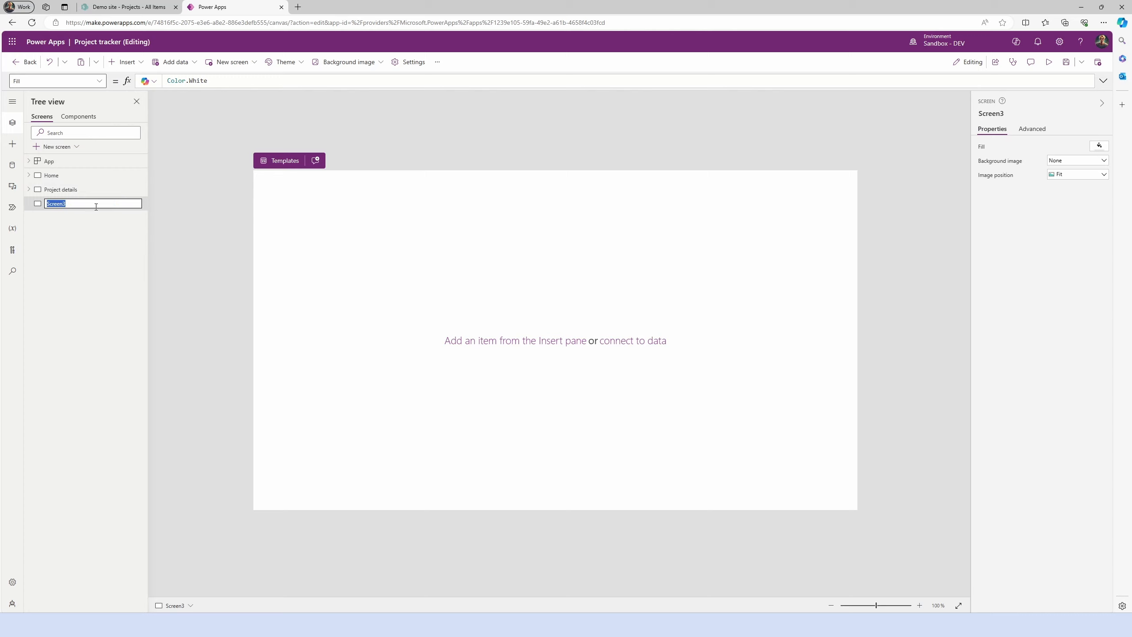
{"action": "type", "text": "Create project"}
{"action": "key", "text": "Return"}
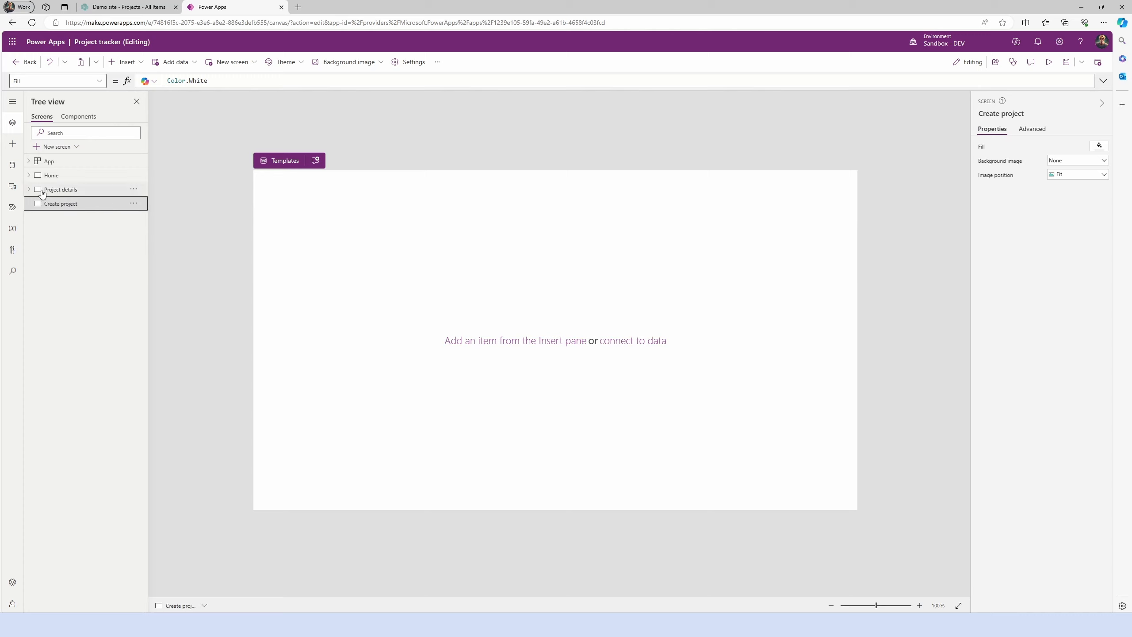
Insert the cmp_main-header library component on the Create project screen and stretch it to the full 1366 width
{"action": "left_click", "coordinate": [12, 144]}
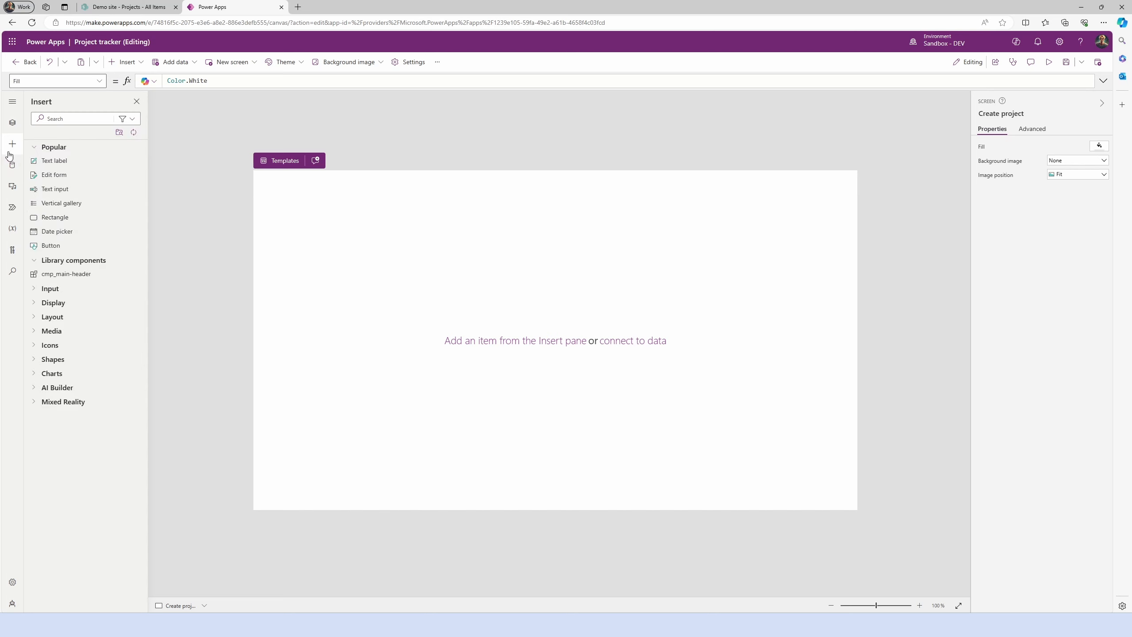
{"action": "left_click", "coordinate": [74, 274]}
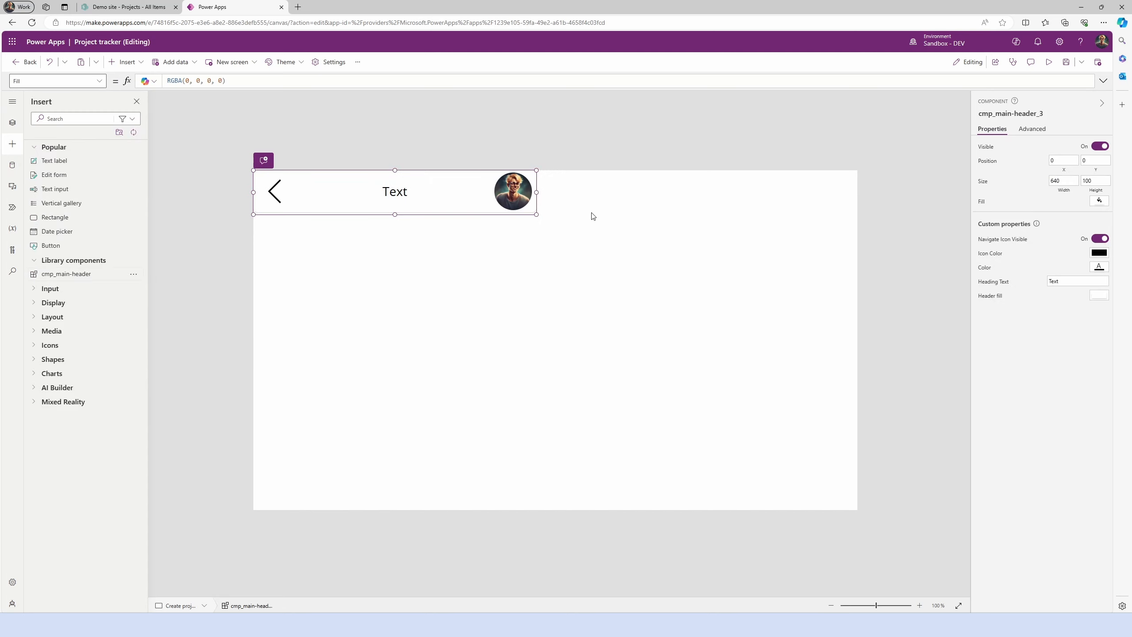
{"action": "left_click_drag", "start_coordinate": [536, 193], "coordinate": [862, 194]}
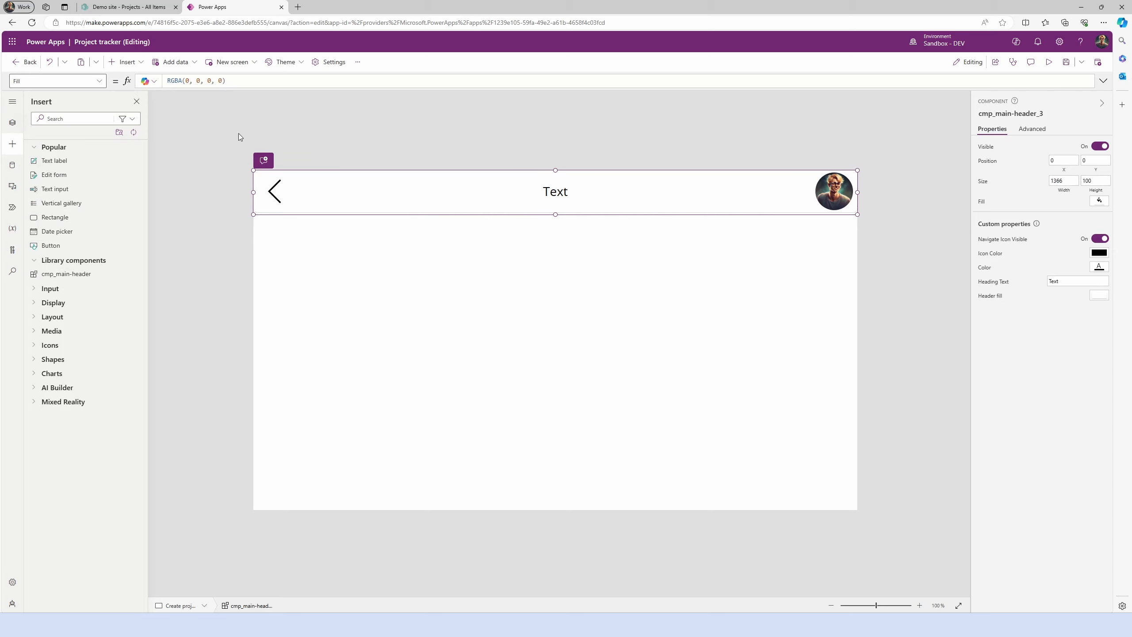
Set the header's HeadingText property to "Create New Project"
{"action": "left_click", "coordinate": [100, 81]}
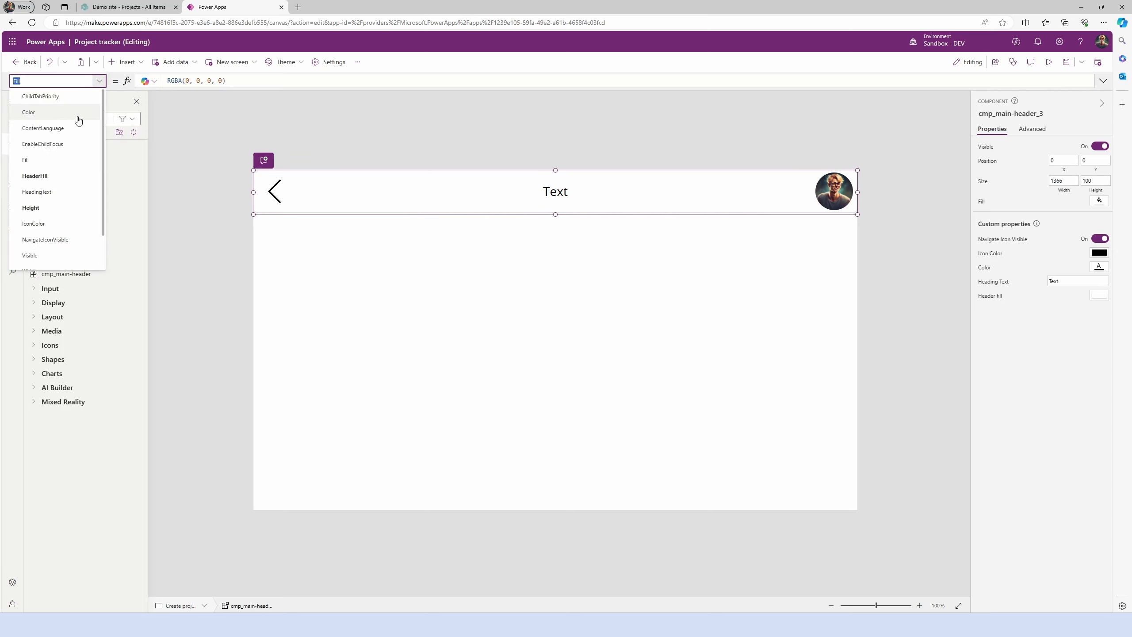
{"action": "left_click", "coordinate": [65, 191]}
{"action": "double_click", "coordinate": [187, 81]}
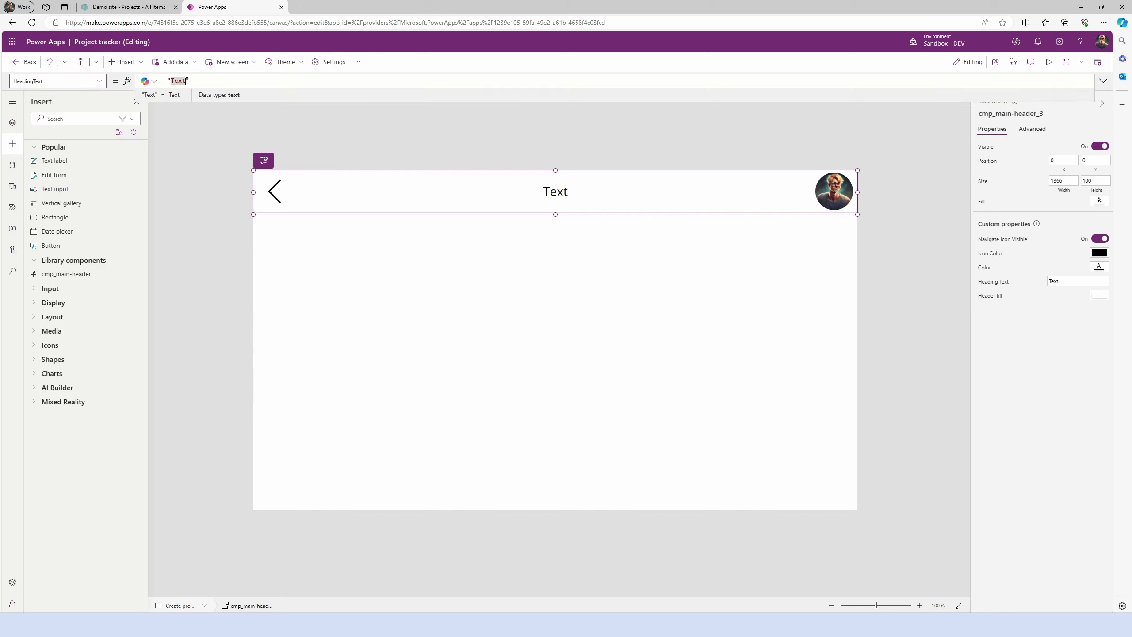
{"action": "key", "text": "BackSpace"}
{"action": "type", "text": "Create Project"}
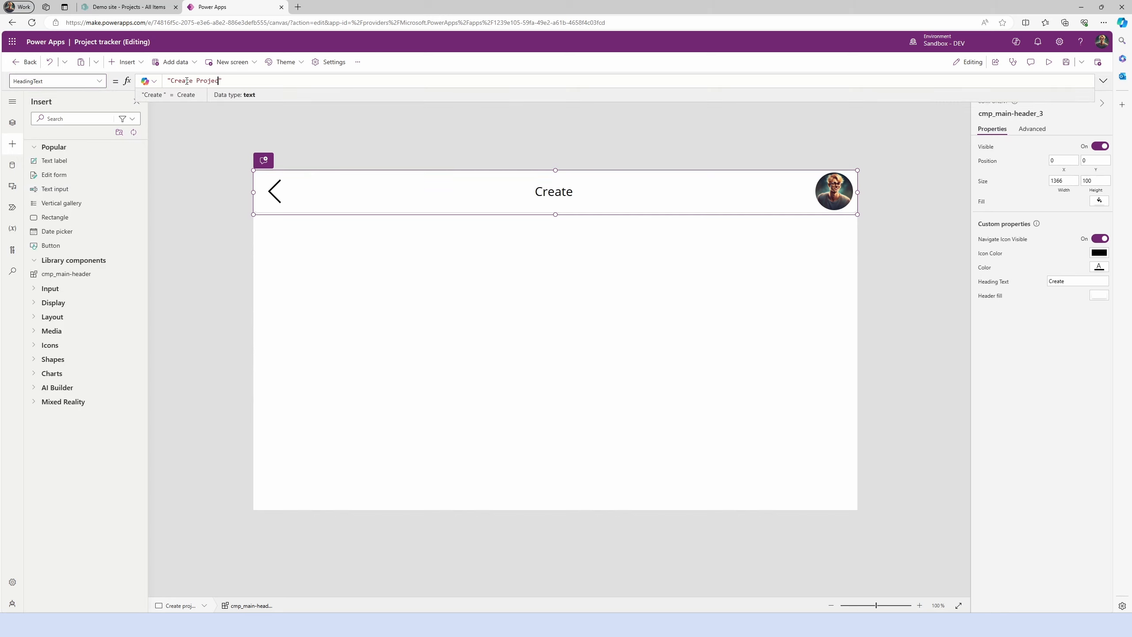
{"action": "left_click", "coordinate": [198, 81]}
{"action": "type", "text": "New"}
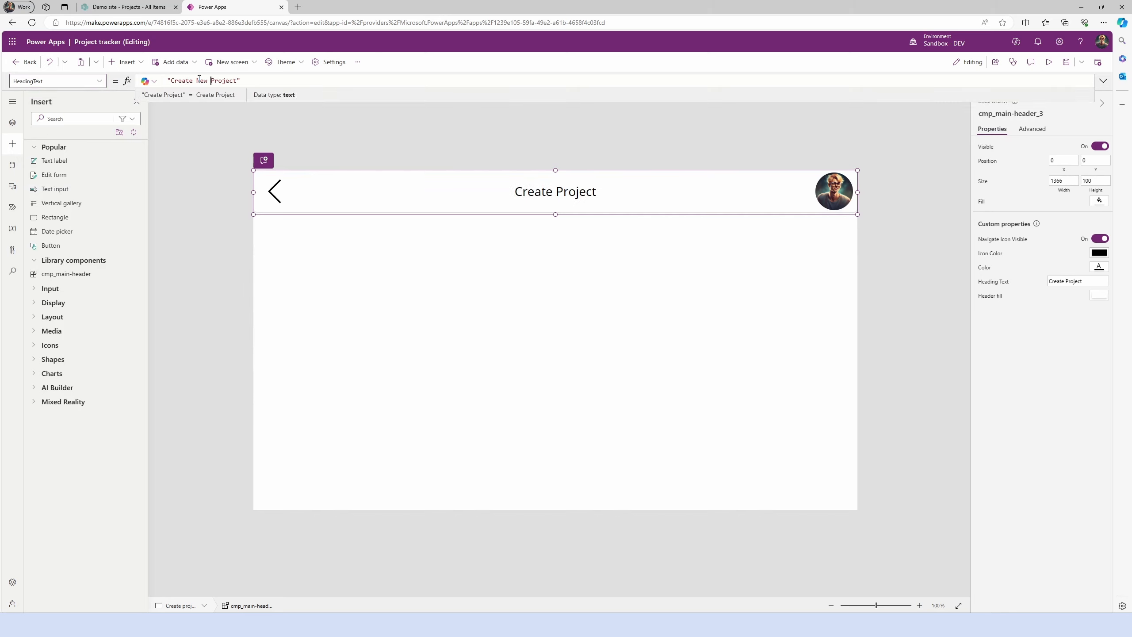
{"action": "left_click", "coordinate": [486, 263]}
Set the header component's NavigateIconVisible property to false
{"action": "left_click", "coordinate": [313, 207]}
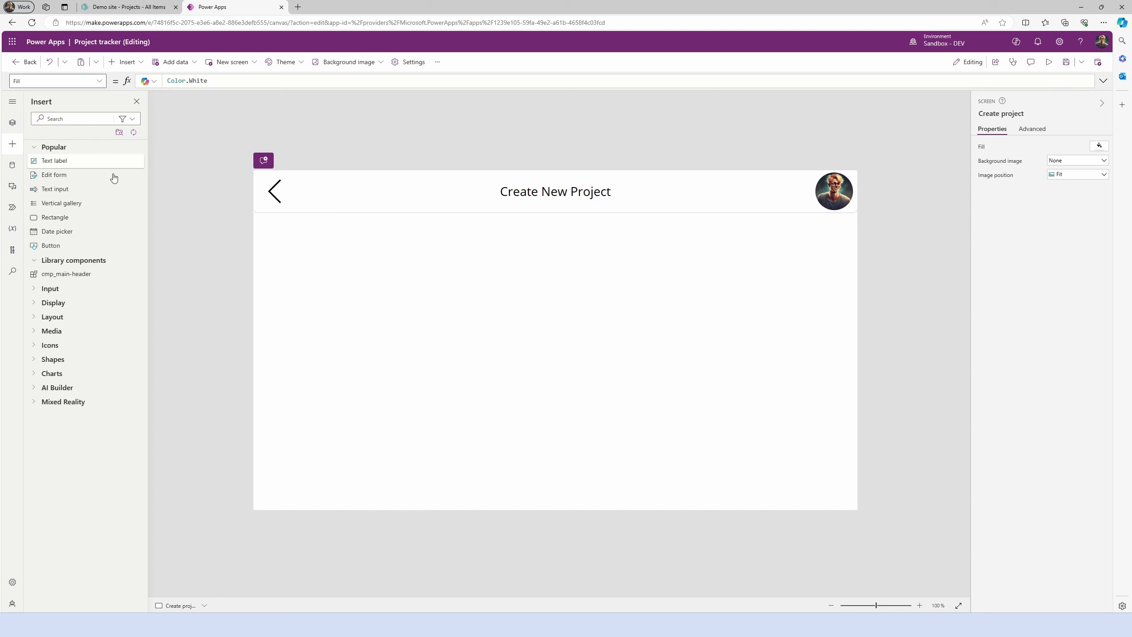
{"action": "left_click", "coordinate": [99, 81]}
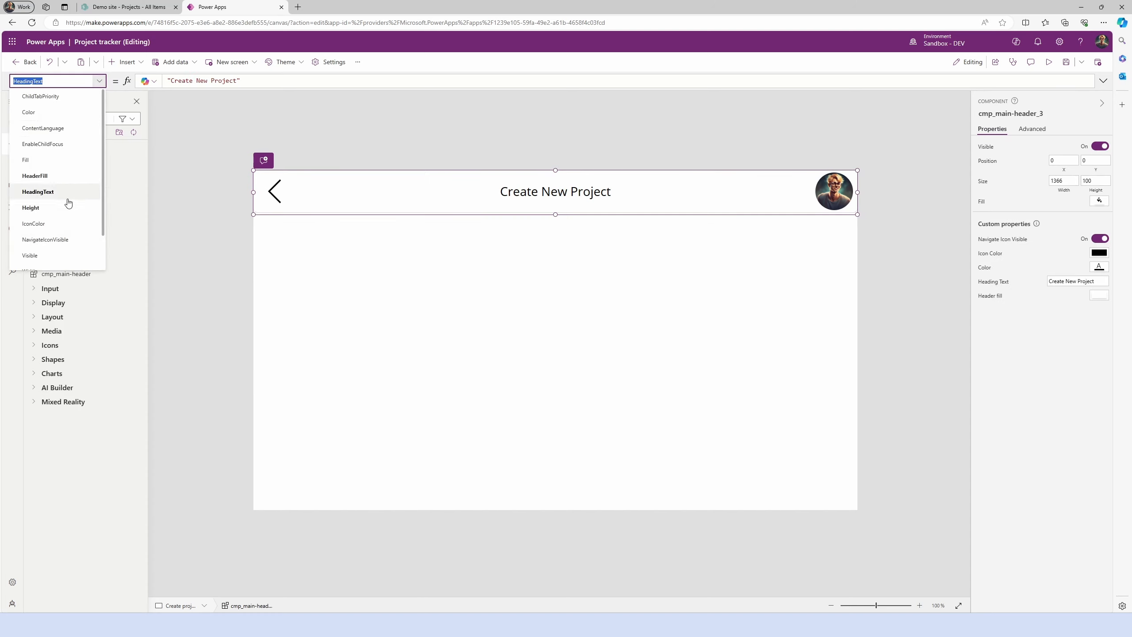
{"action": "scroll", "coordinate": [57, 189], "scroll_direction": "down", "scroll_amount": 1}
{"action": "left_click", "coordinate": [49, 223]}
{"action": "left_click_drag", "start_coordinate": [194, 81], "coordinate": [143, 72]}
{"action": "type", "text": "false"}
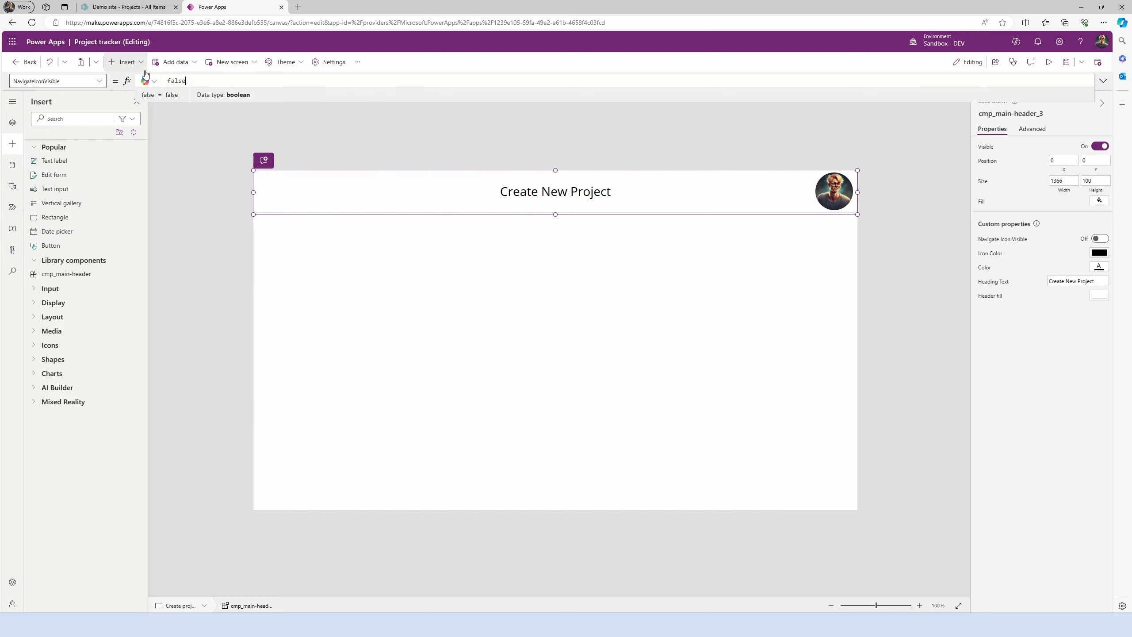
On the Home screen, set the green add icon's OnSelect to Navigate('Create project') and test the navigation
{"action": "left_click", "coordinate": [12, 123]}
{"action": "left_click", "coordinate": [51, 176]}
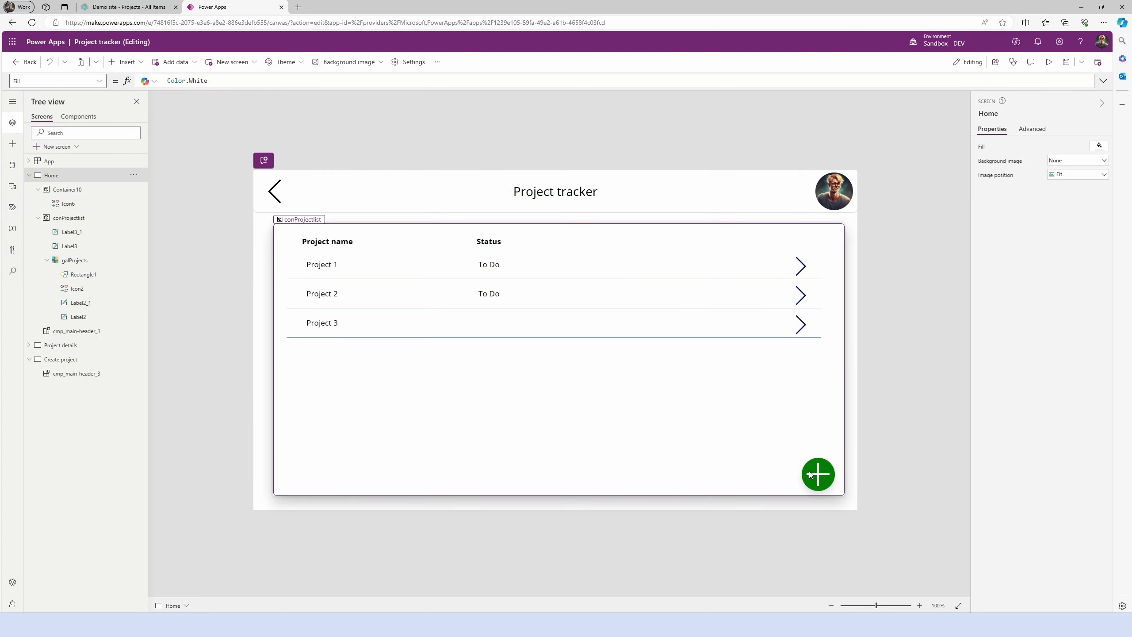
{"action": "left_click", "coordinate": [824, 474]}
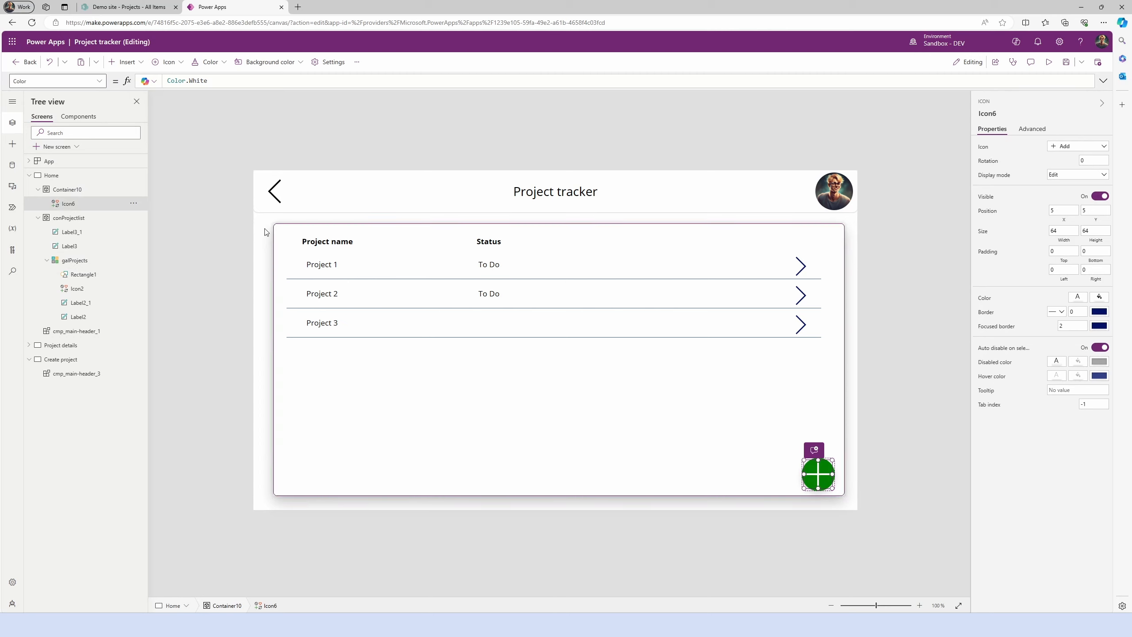
{"action": "left_click", "coordinate": [99, 82]}
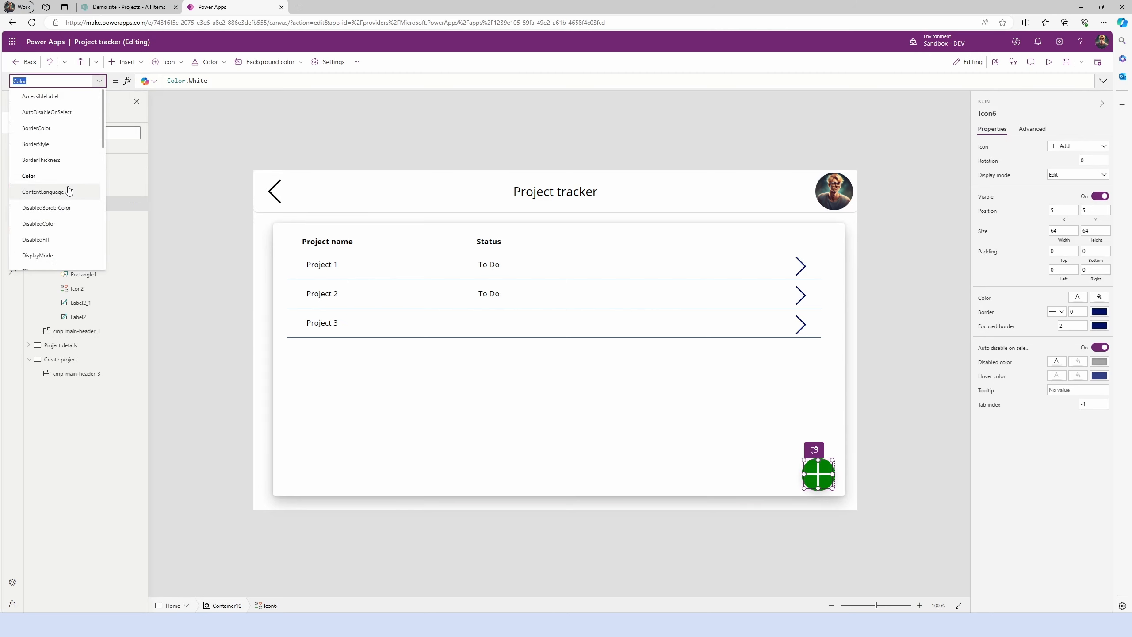
{"action": "scroll", "coordinate": [68, 191], "scroll_direction": "down", "scroll_amount": 5}
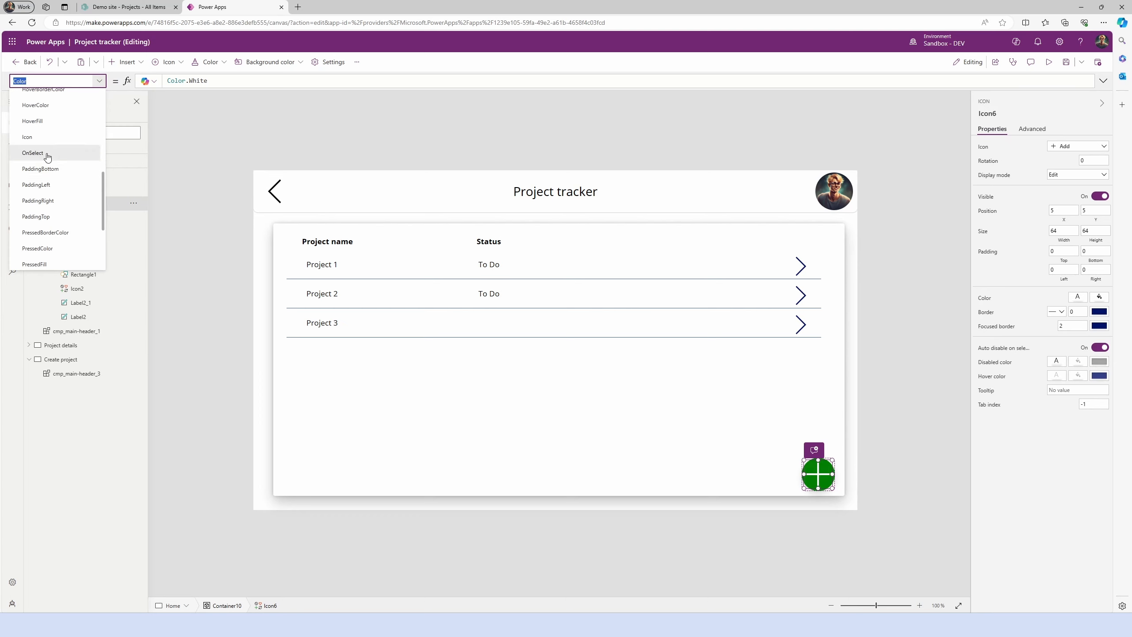
{"action": "left_click", "coordinate": [48, 157]}
{"action": "type", "text": "n"}
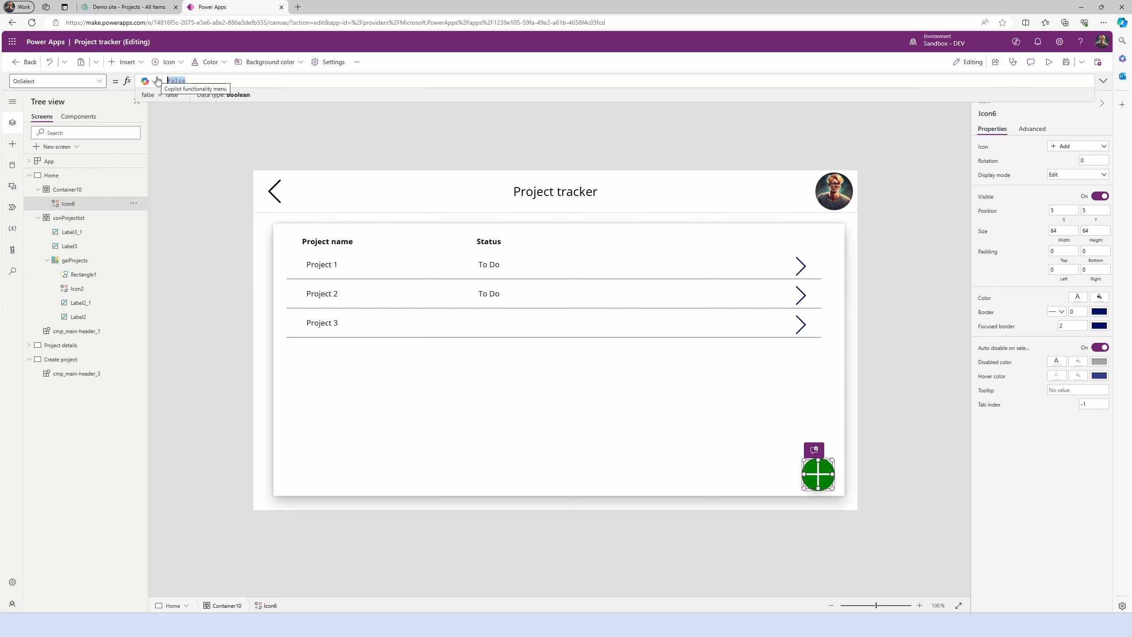
{"action": "key", "text": "Tab"}
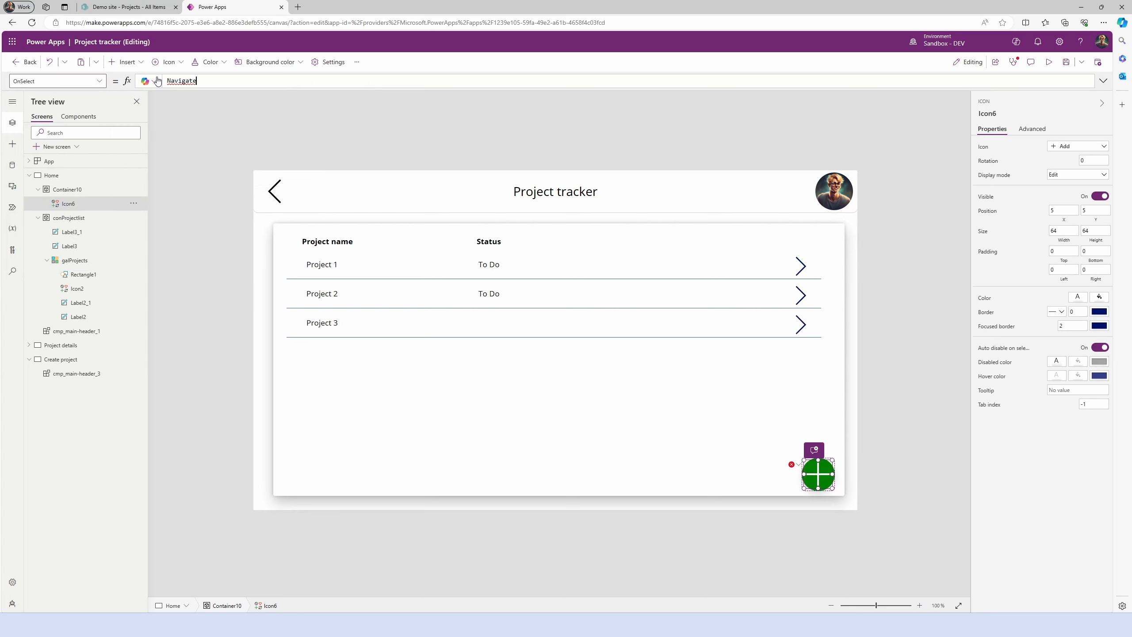
{"action": "type", "text": "("}
{"action": "type", "text": "'Create project'"}
{"action": "key", "text": "Tab"}
{"action": "type", "text": ")"}
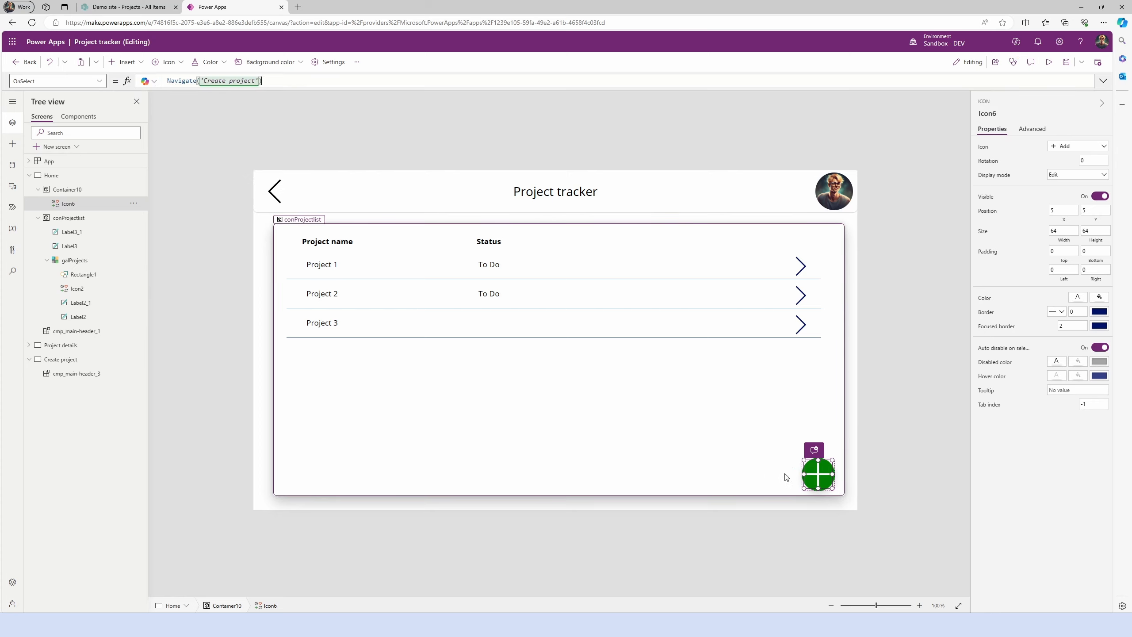
{"action": "left_click", "coordinate": [818, 474], "text": "alt"}
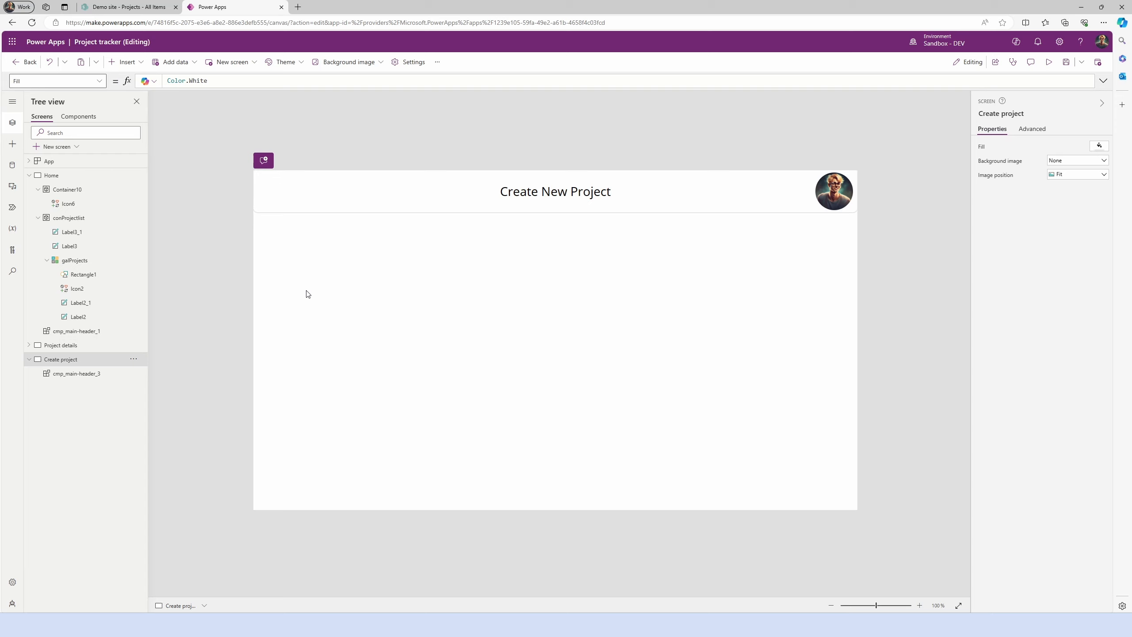
Insert a container on the Create project screen and size it to about 1339 by 614 below the header
{"action": "left_click", "coordinate": [127, 62]}
{"action": "type", "text": "container"}
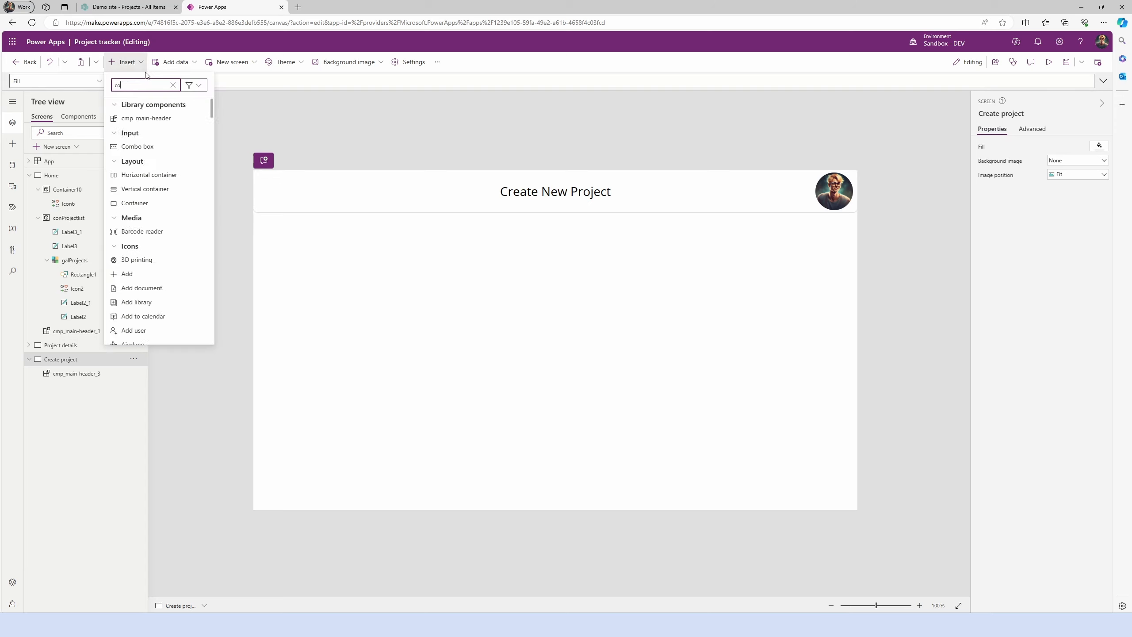
{"action": "left_click", "coordinate": [133, 151]}
{"action": "left_click_drag", "start_coordinate": [437, 277], "coordinate": [852, 492]}
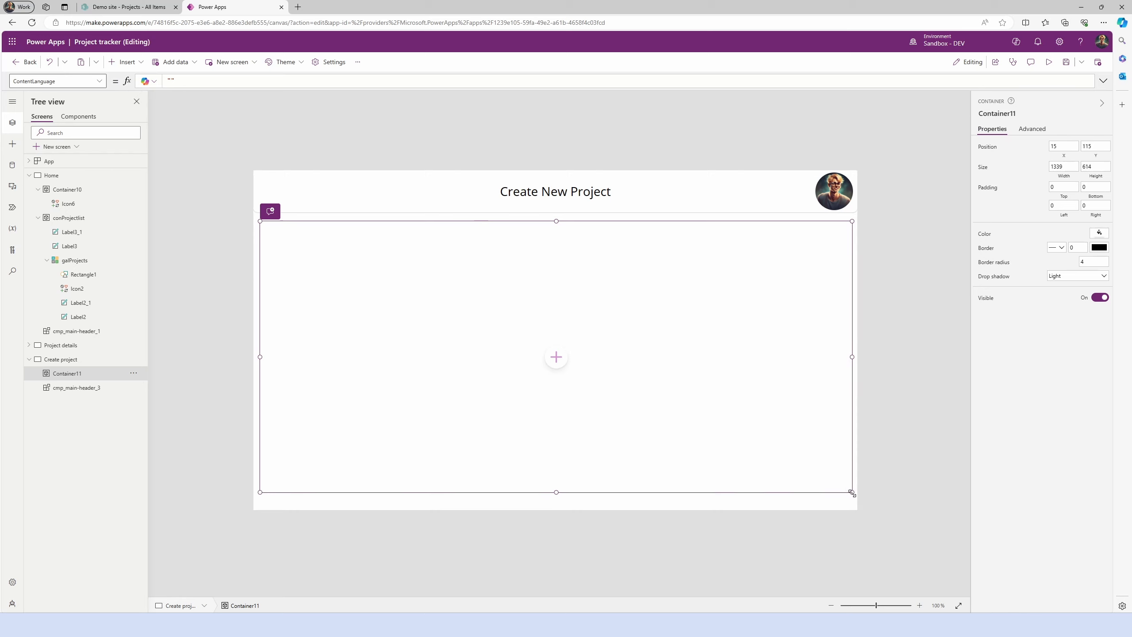
Set the new container's drop shadow to Semibold
{"action": "left_click", "coordinate": [1092, 276]}
{"action": "left_click", "coordinate": [1079, 329]}
{"action": "left_click", "coordinate": [913, 343]}
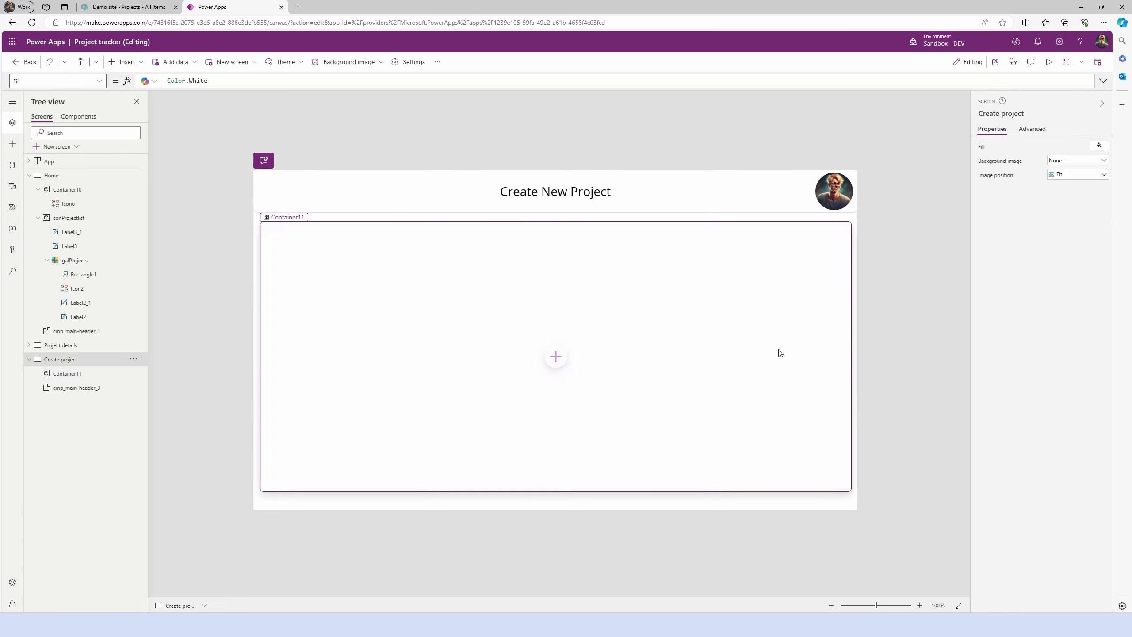
Insert an edit form connected to Project tracker Project list and size it to about 1303 by 517 over the container
{"action": "left_click", "coordinate": [125, 61]}
{"action": "type", "text": "fo"}
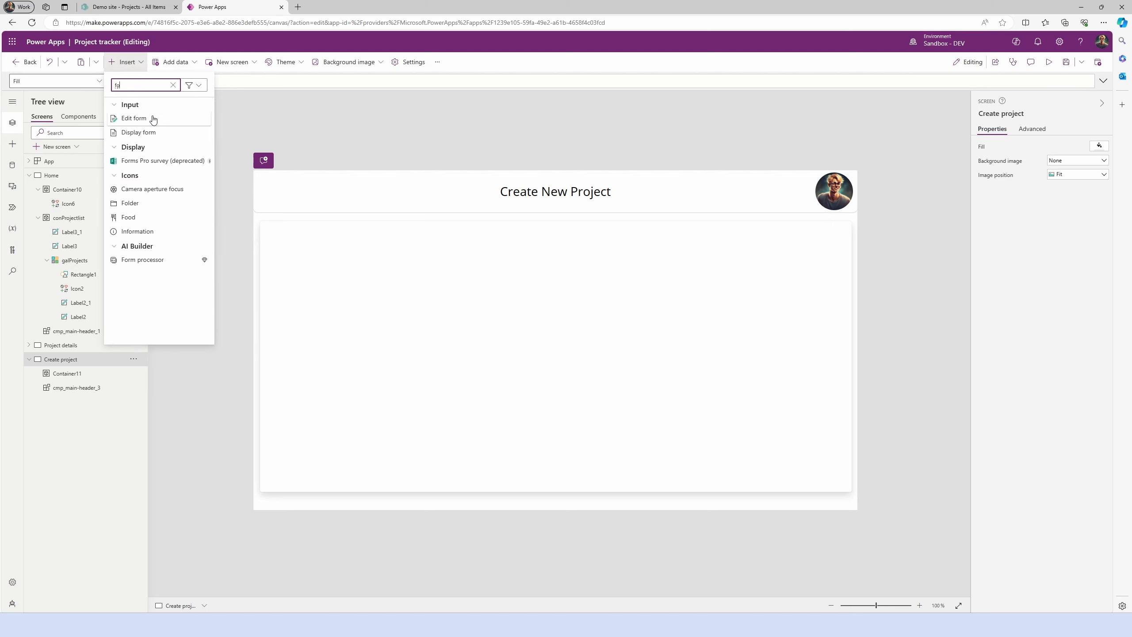
{"action": "left_click", "coordinate": [134, 118]}
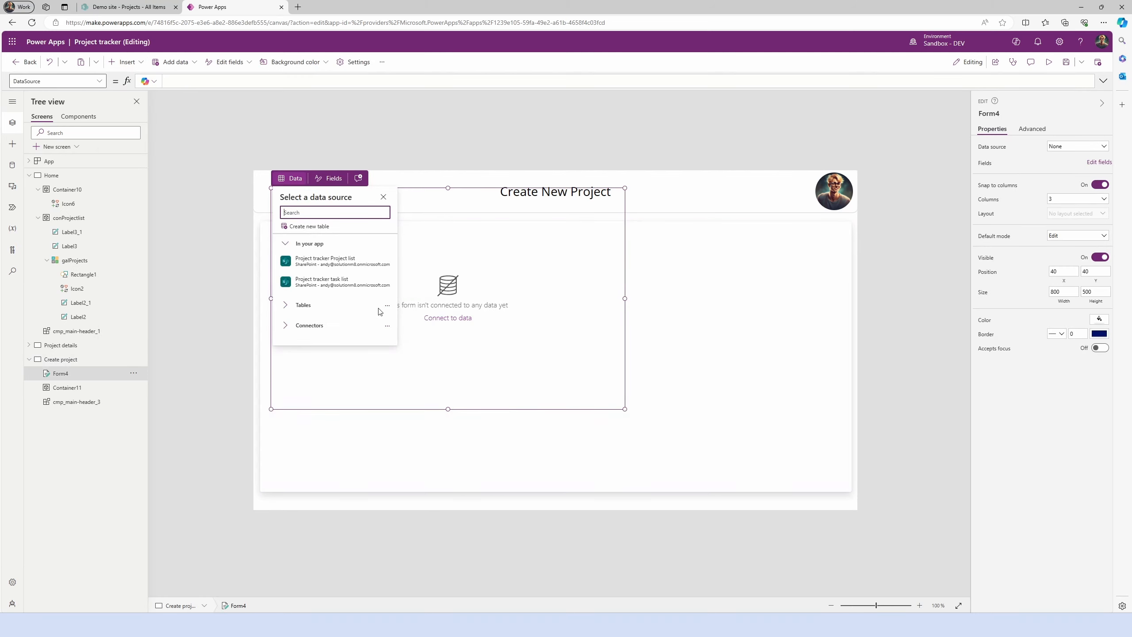
{"action": "left_click", "coordinate": [313, 262]}
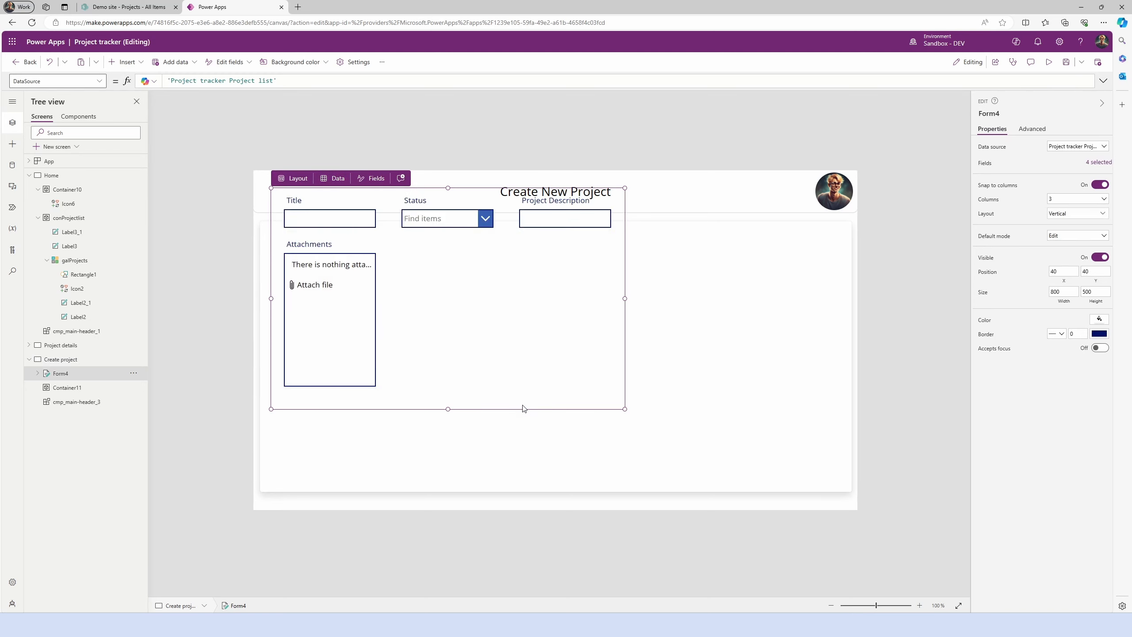
{"action": "left_click_drag", "start_coordinate": [522, 410], "coordinate": [519, 453]}
{"action": "left_click_drag", "start_coordinate": [619, 452], "coordinate": [825, 460]}
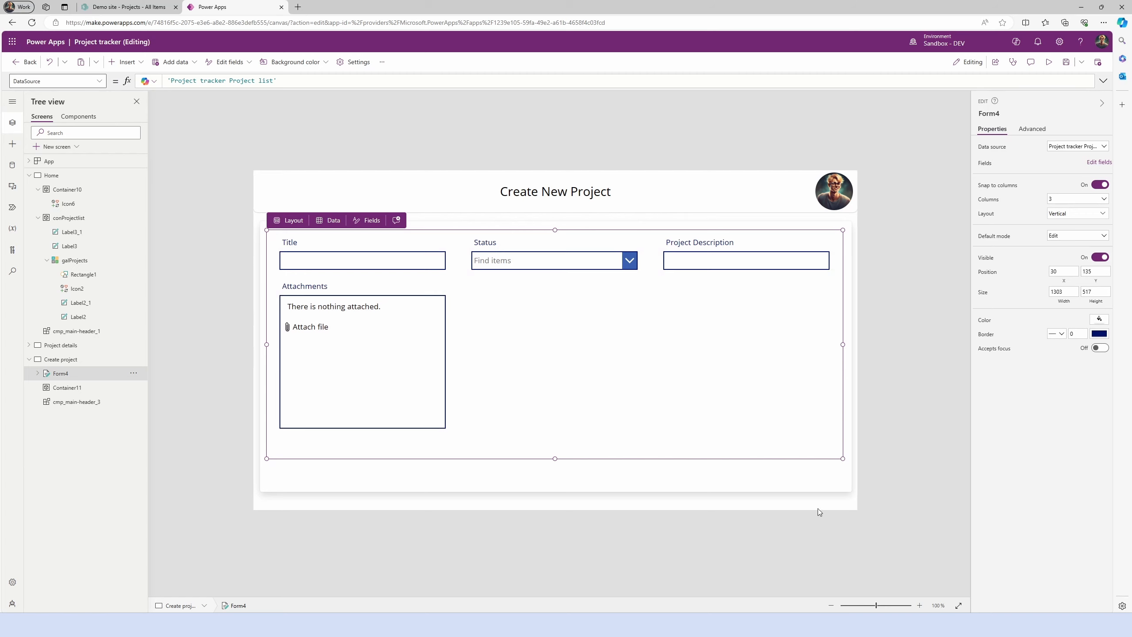
Remove the Attachments field from the edit form
{"action": "left_click", "coordinate": [1093, 162]}
{"action": "left_click", "coordinate": [960, 197]}
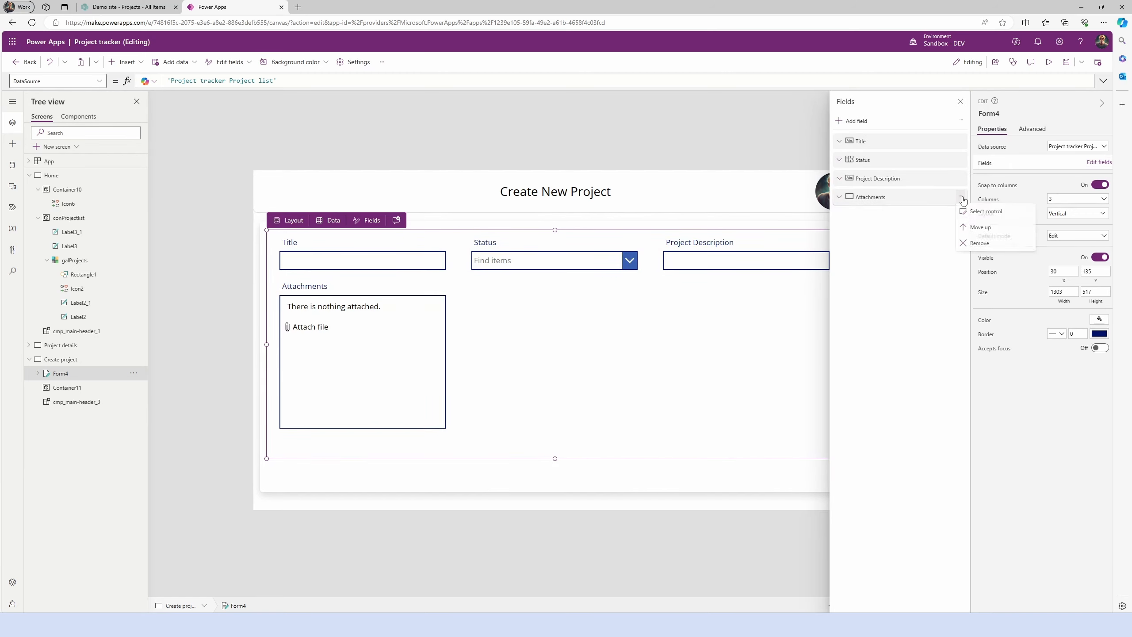
{"action": "left_click", "coordinate": [979, 245]}
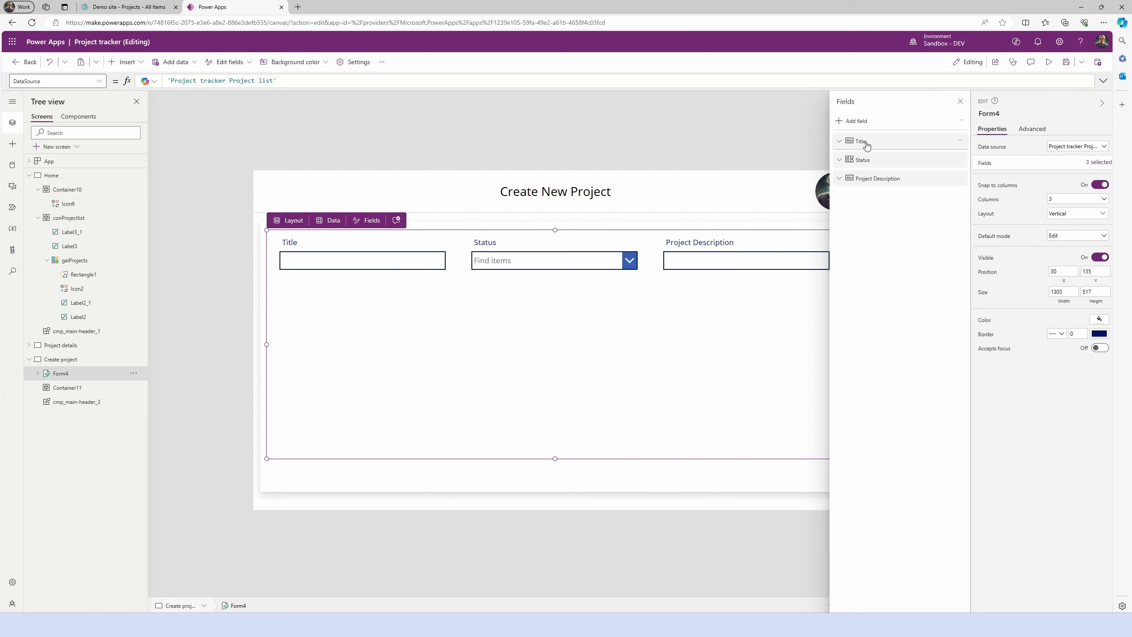
{"action": "left_click", "coordinate": [960, 102]}
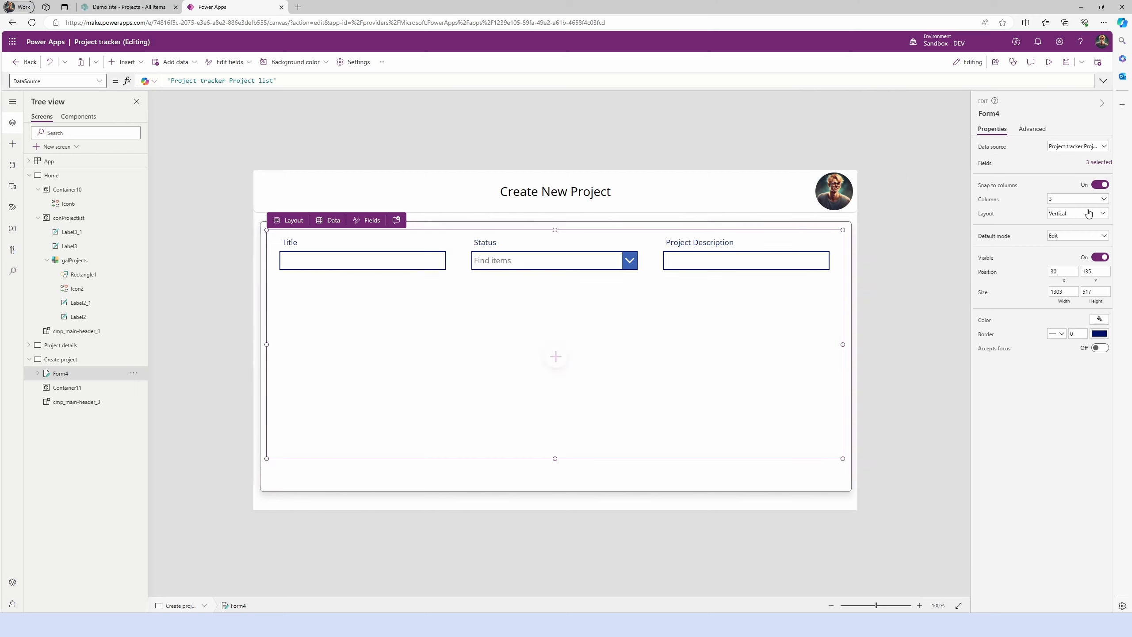
Set the form to 2 columns and widen the Project Description card to the form's full width
{"action": "left_click", "coordinate": [1100, 201]}
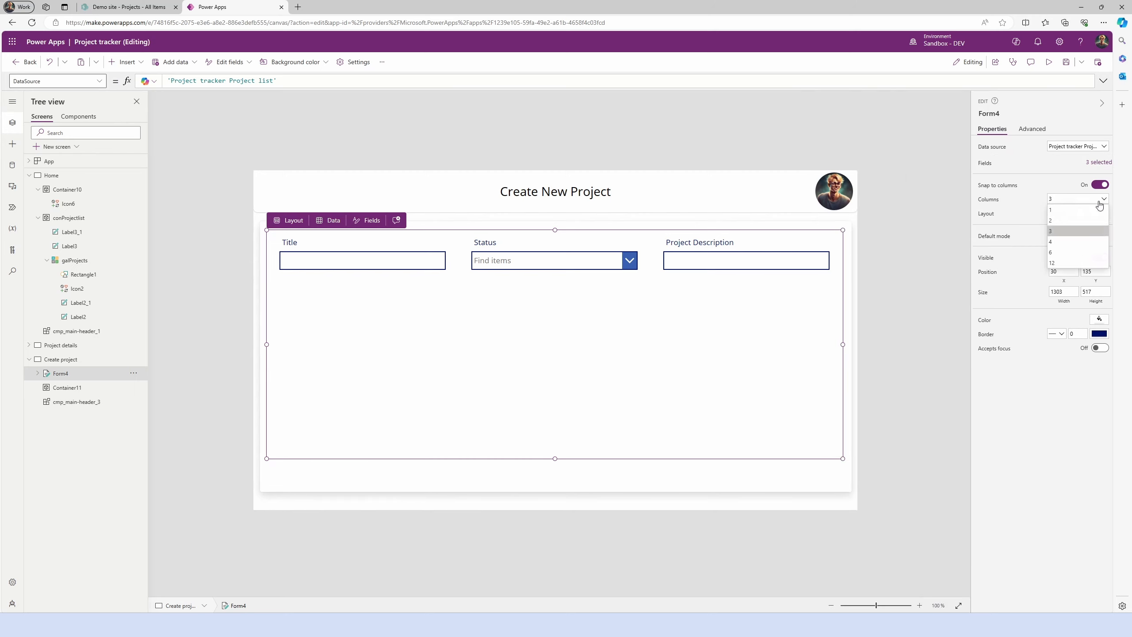
{"action": "left_click", "coordinate": [1066, 220]}
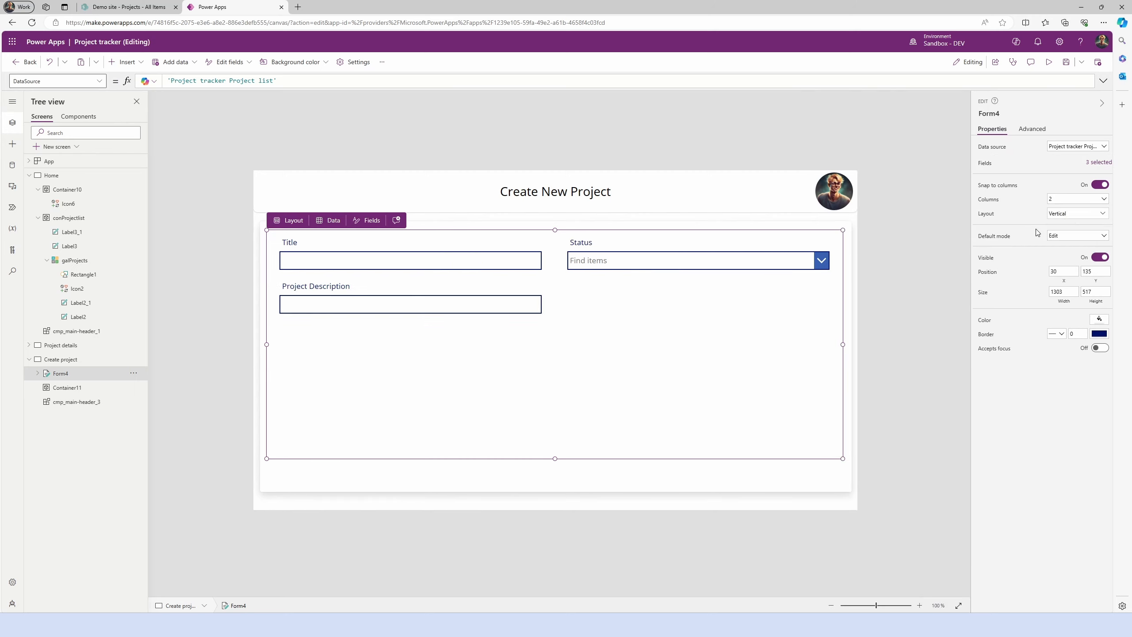
{"action": "left_click", "coordinate": [420, 298]}
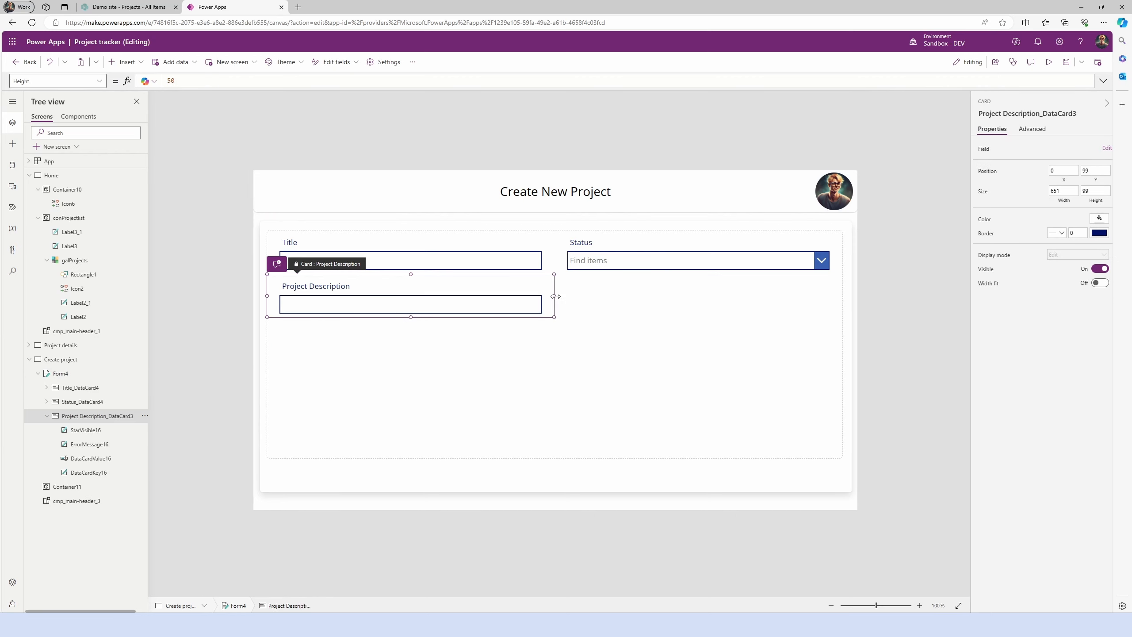
{"action": "left_click_drag", "start_coordinate": [555, 296], "coordinate": [766, 301]}
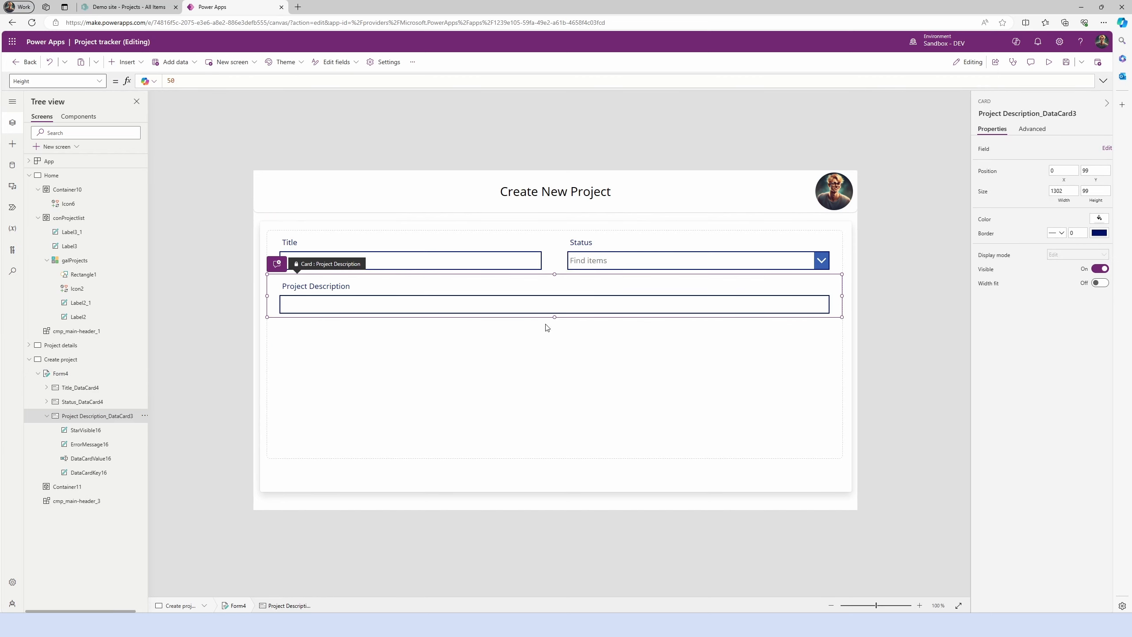
Make the Project Description text input multiline and set its height to 160
{"action": "left_click", "coordinate": [669, 303]}
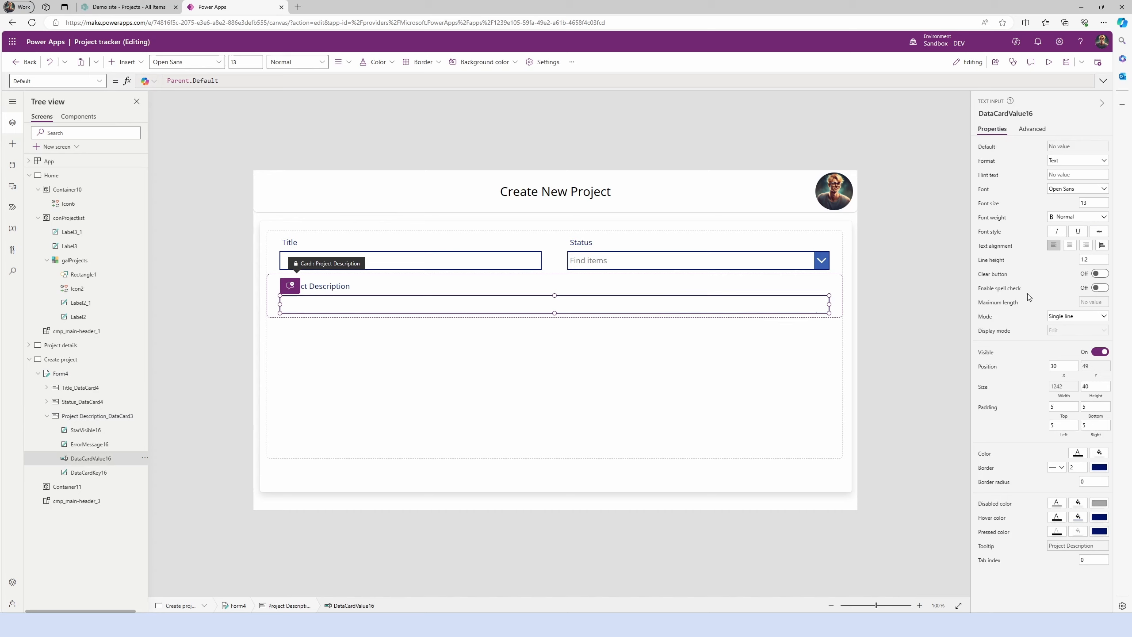
{"action": "left_click", "coordinate": [1086, 318]}
{"action": "left_click", "coordinate": [1075, 328]}
{"action": "left_click_drag", "start_coordinate": [1090, 384], "coordinate": [1073, 389]}
{"action": "type", "text": "140"}
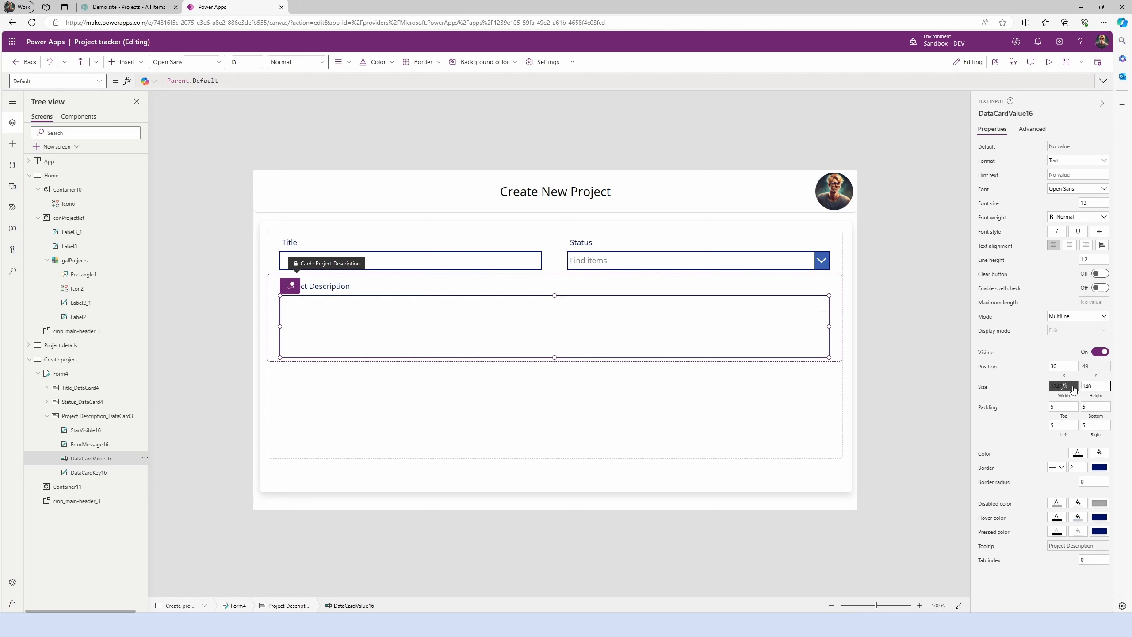
{"action": "key", "text": "BackSpace"}
{"action": "key", "text": "BackSpace"}
{"action": "type", "text": "60"}
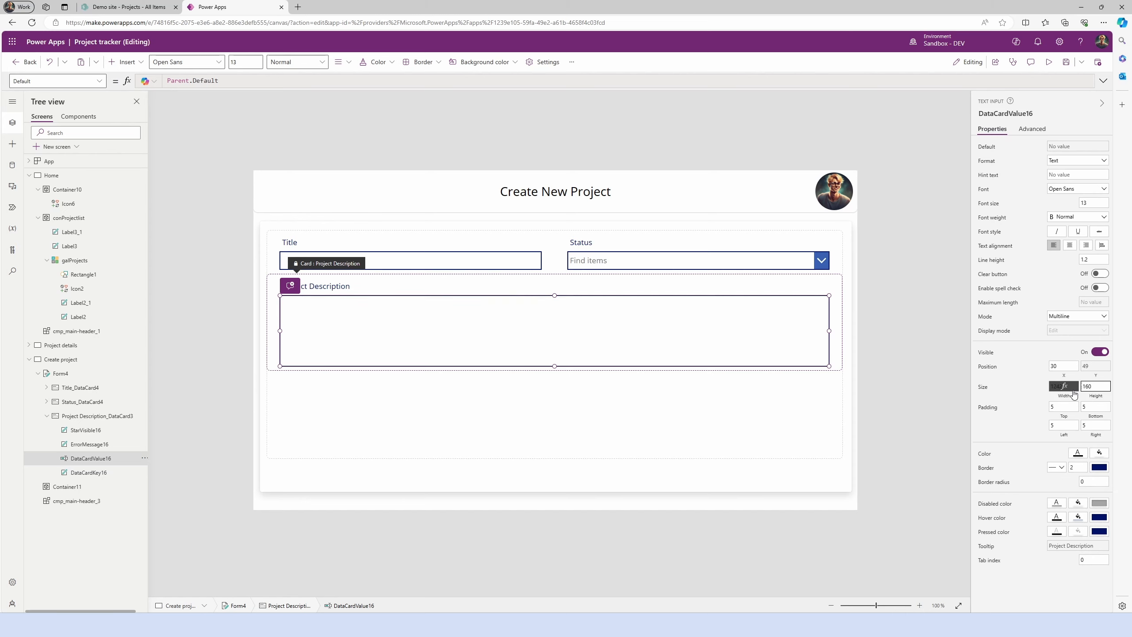
Shorten the form to a height of about 376 and rename it frmCreateNewProject
{"action": "left_click", "coordinate": [715, 417]}
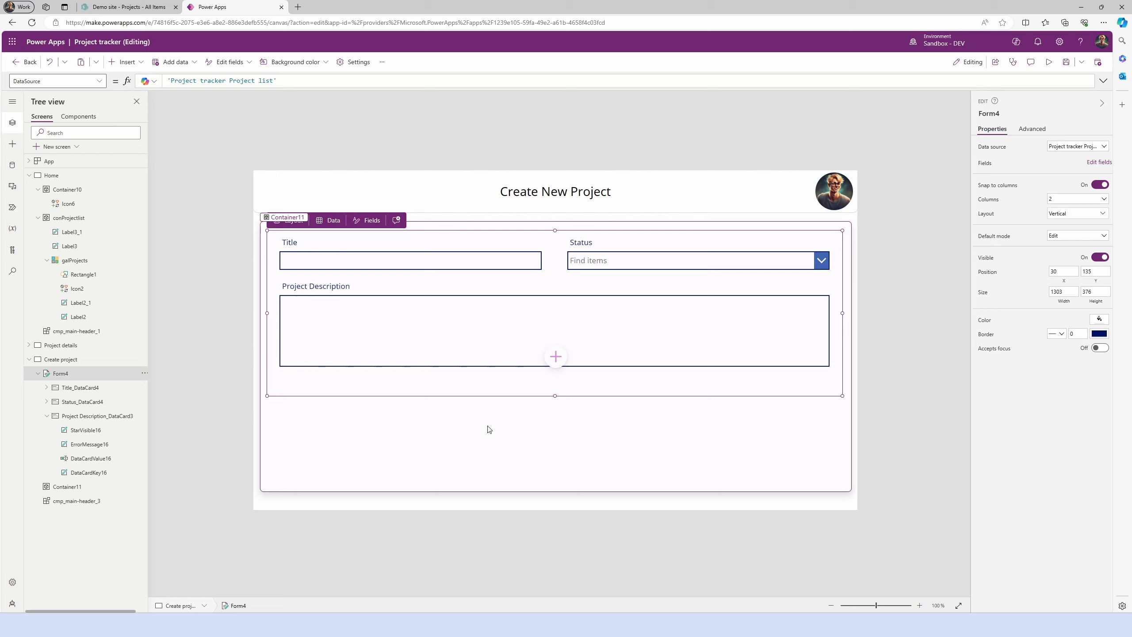
{"action": "left_click", "coordinate": [143, 375]}
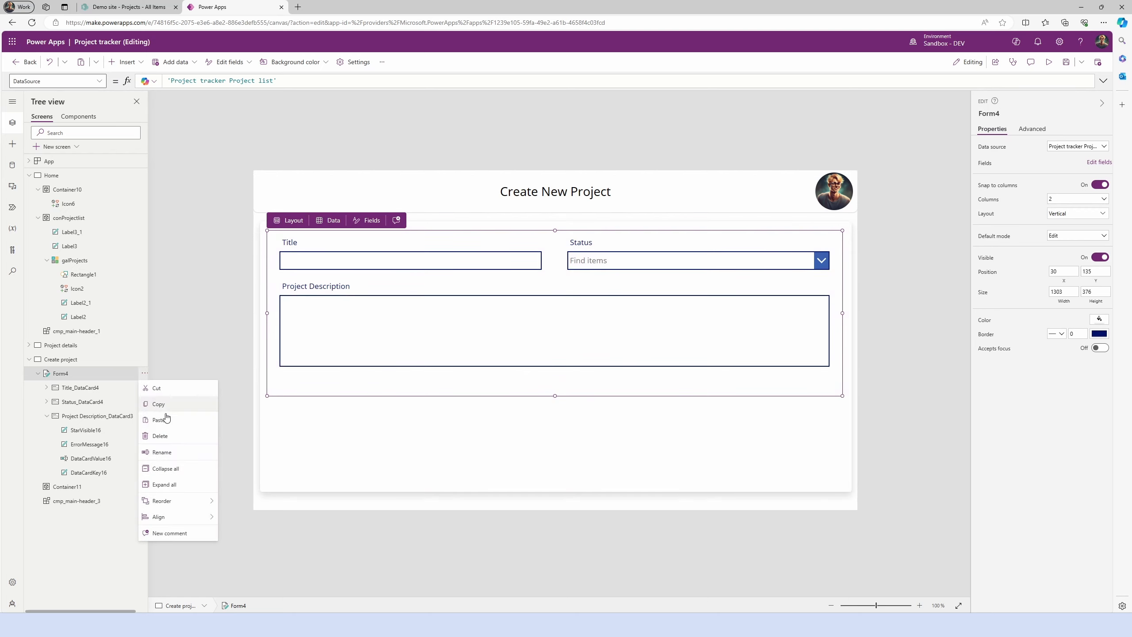
{"action": "left_click", "coordinate": [176, 455]}
{"action": "type", "text": "f"}
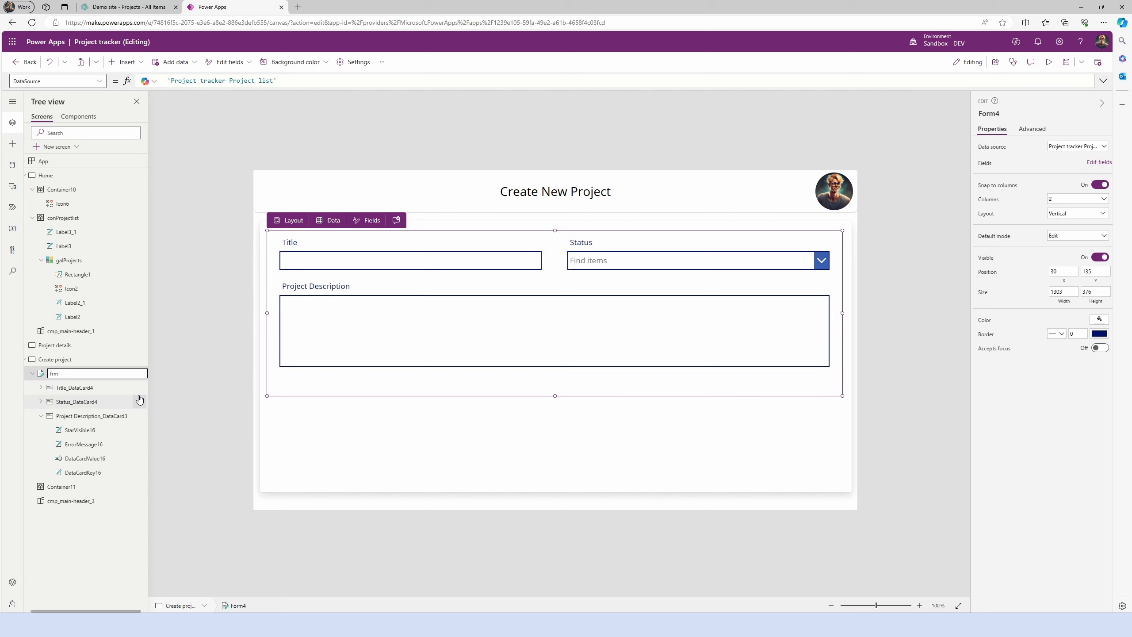
{"action": "type", "text": "rmCreateNewProject"}
{"action": "key", "text": "Return"}
{"action": "left_click", "coordinate": [335, 445]}
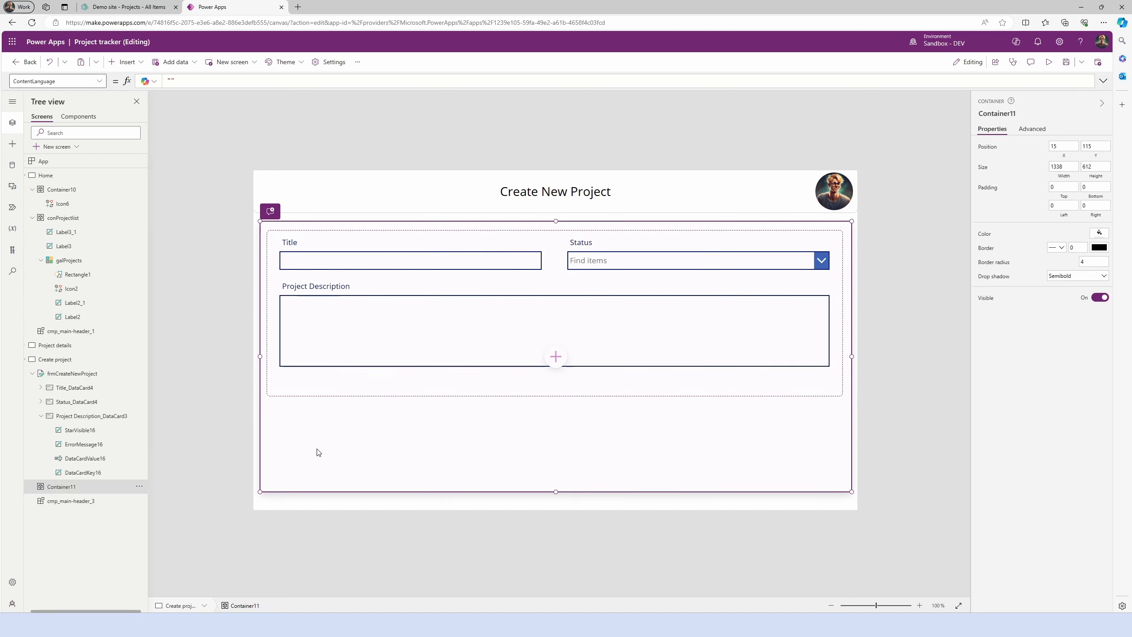
Set the DefaultMode property of frmCreateNewProject to FormMode.New
{"action": "left_click", "coordinate": [80, 374]}
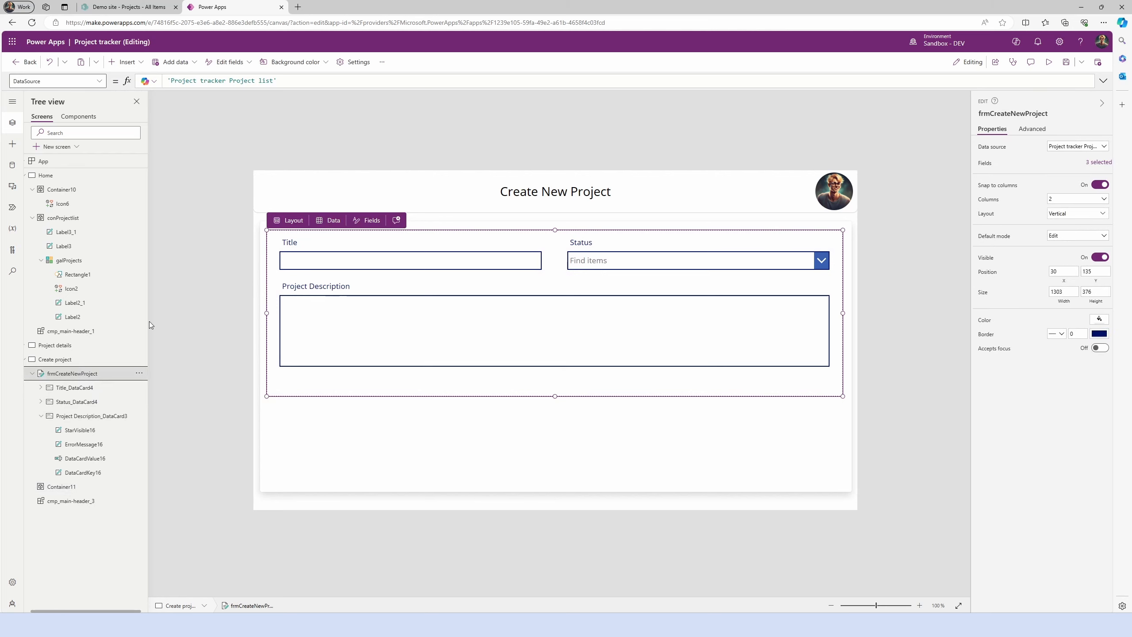
{"action": "left_click", "coordinate": [100, 81]}
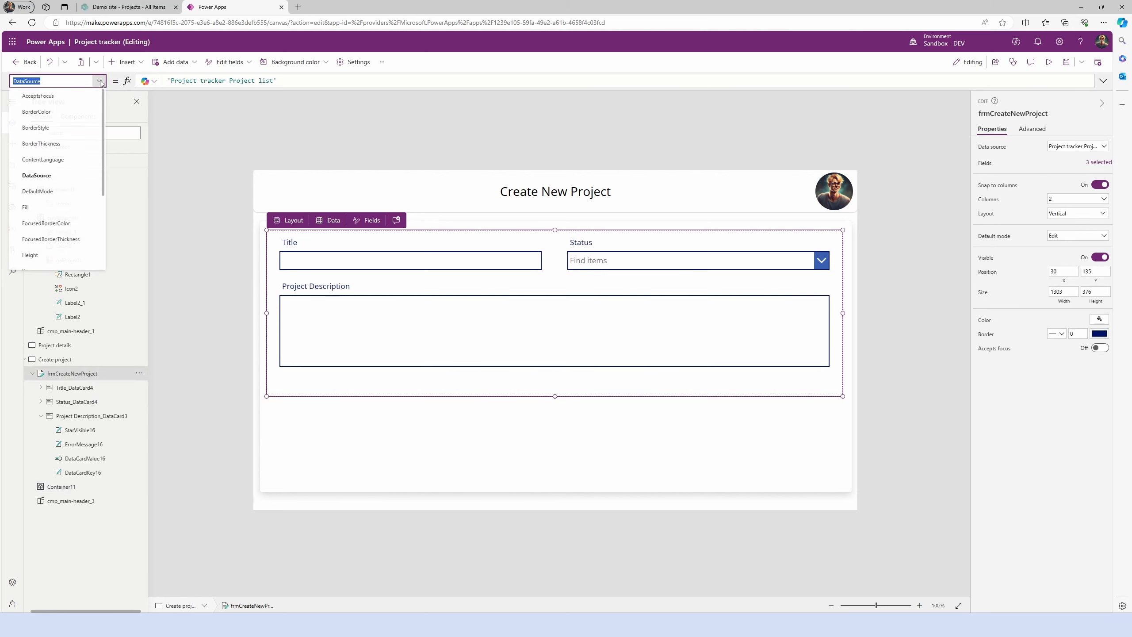
{"action": "left_click", "coordinate": [52, 192]}
{"action": "left_click", "coordinate": [245, 82]}
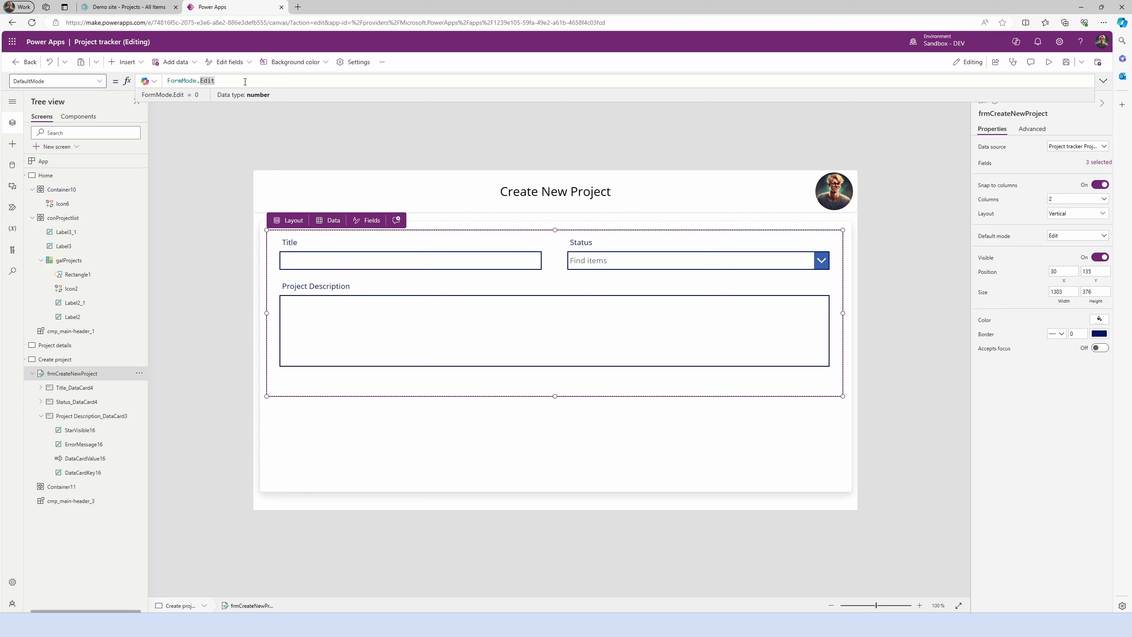
{"action": "key", "text": "BackSpace"}
{"action": "key", "text": "BackSpace"}
{"action": "key", "text": "BackSpace"}
{"action": "key", "text": "BackSpace"}
{"action": "type", "text": "New"}
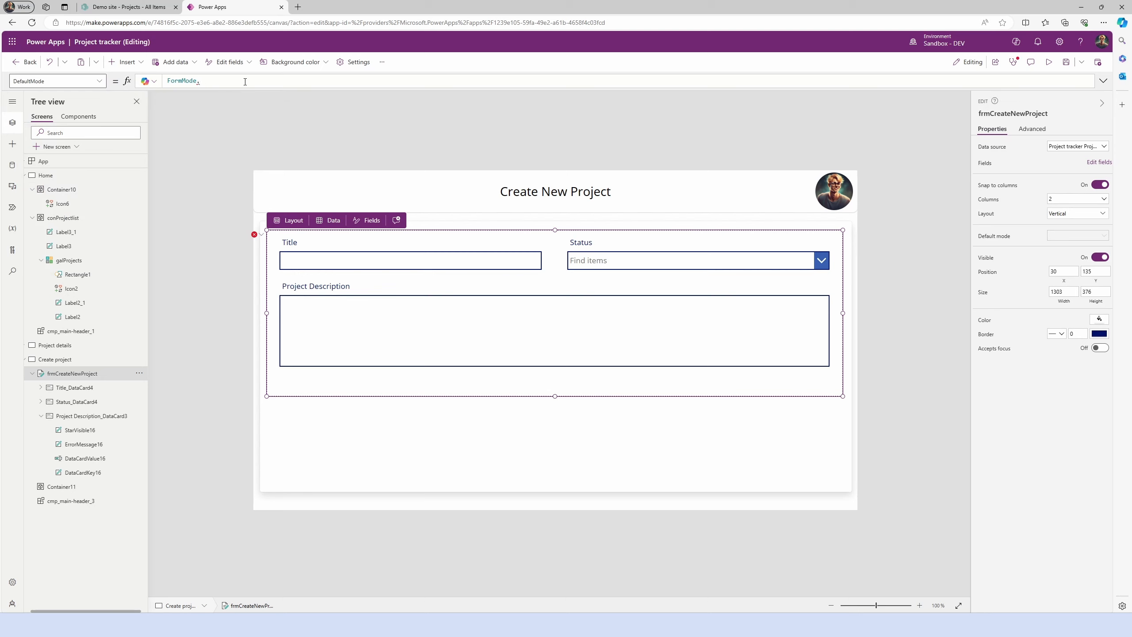
{"action": "left_click", "coordinate": [273, 405]}
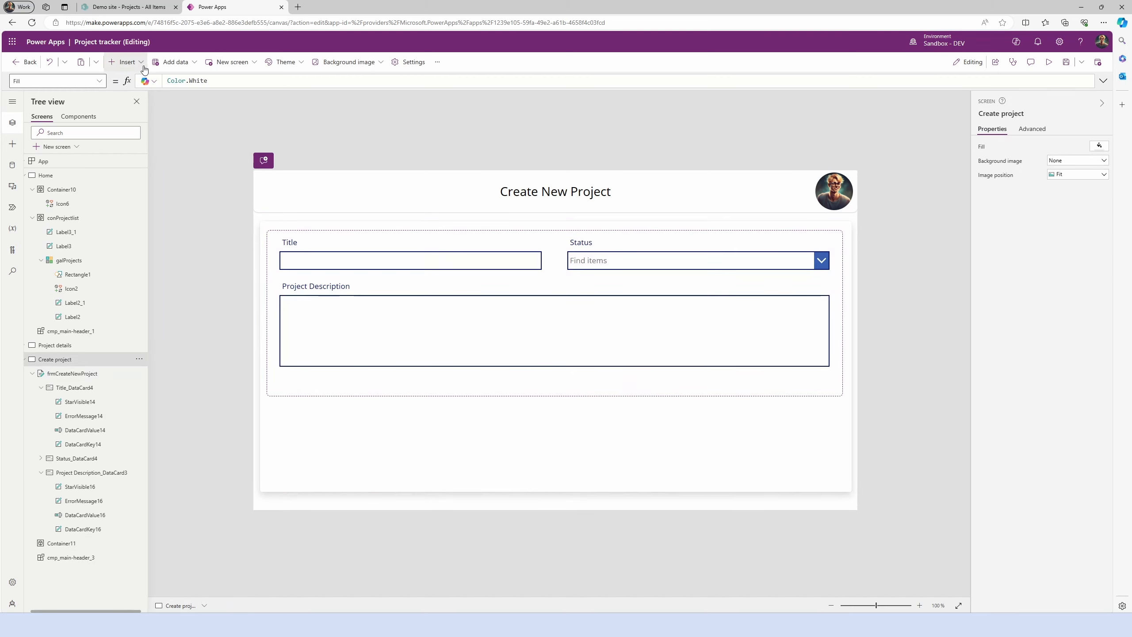
Insert a button below the form and duplicate it, placing the two at X 165 and X 1070, both at Y 645
{"action": "left_click", "coordinate": [127, 62]}
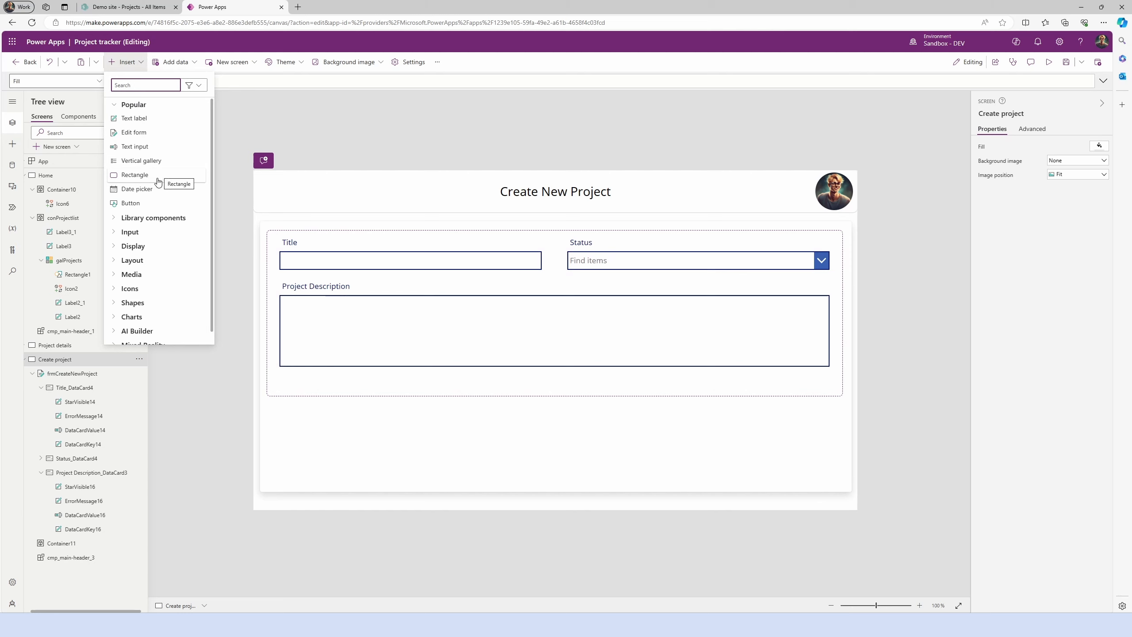
{"action": "left_click", "coordinate": [150, 204]}
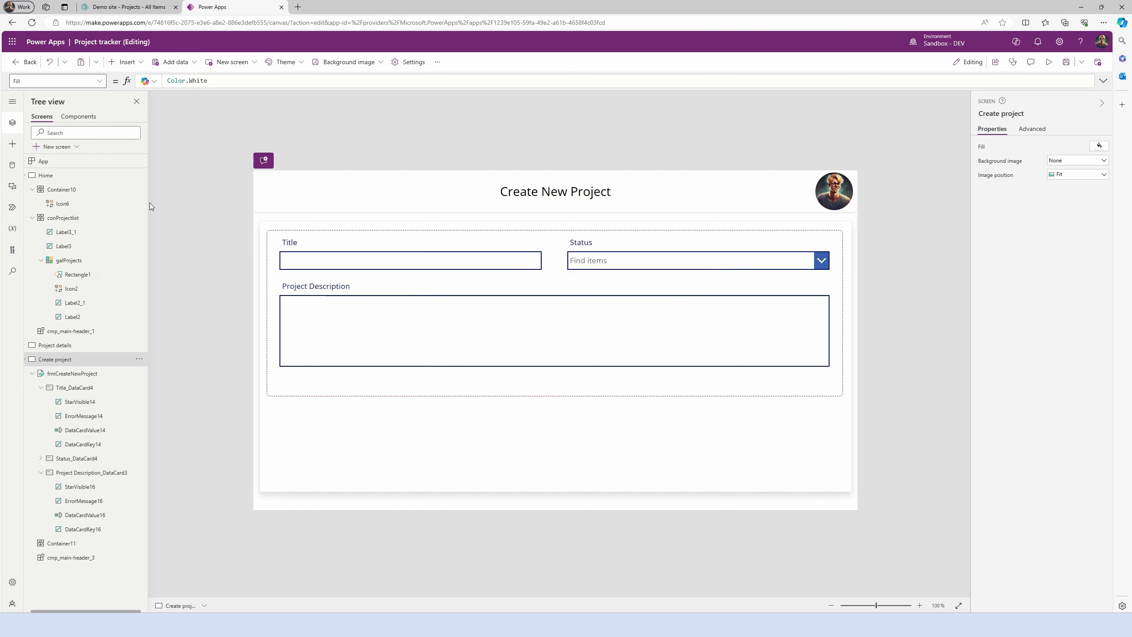
{"action": "left_click_drag", "start_coordinate": [329, 199], "coordinate": [349, 466]}
{"action": "key", "text": "ctrl+c"}
{"action": "key", "text": "ctrl+v"}
Set the text of the button at X 1070 to Save and the one at X 165 to Cancel
{"action": "left_click", "coordinate": [767, 466]}
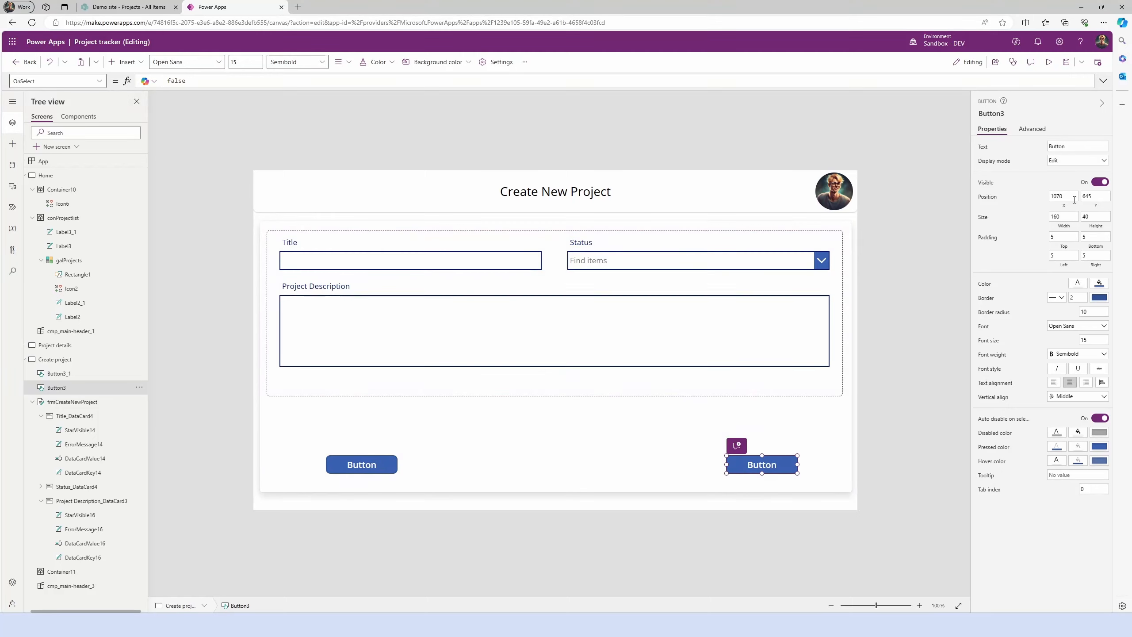
{"action": "double_click", "coordinate": [1066, 146]}
{"action": "type", "text": "Save"}
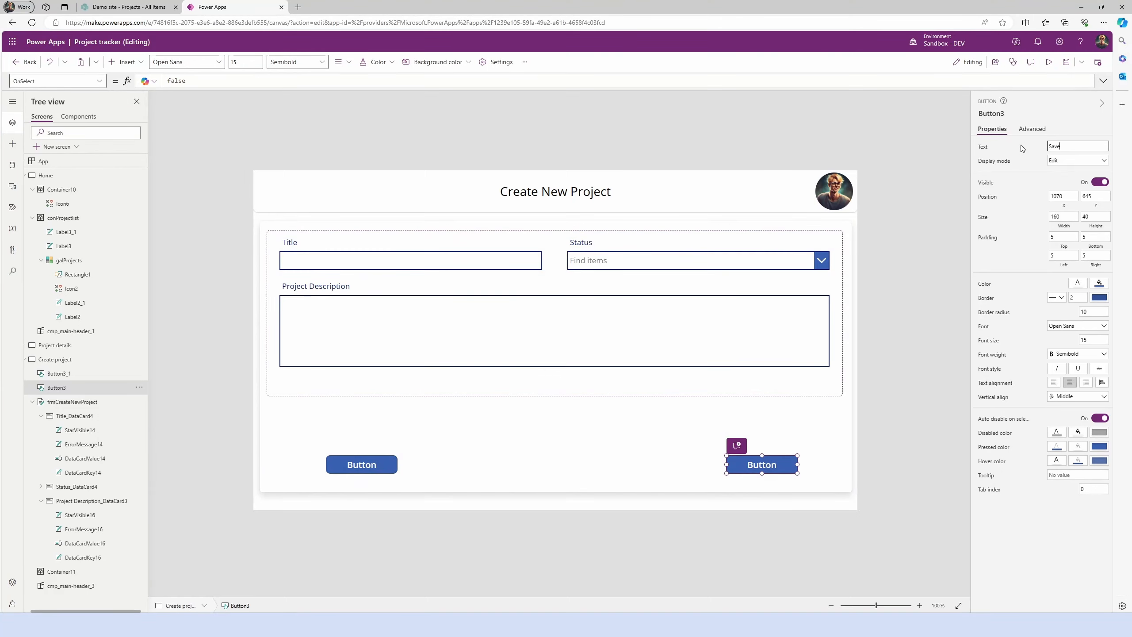
{"action": "left_click", "coordinate": [417, 502]}
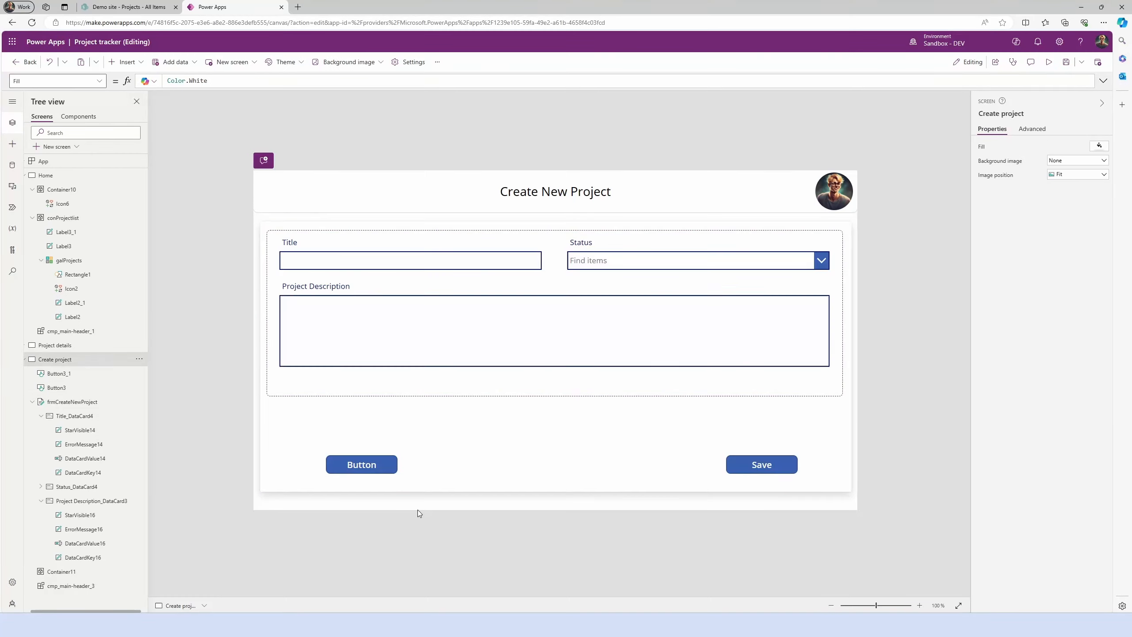
{"action": "left_click", "coordinate": [361, 463]}
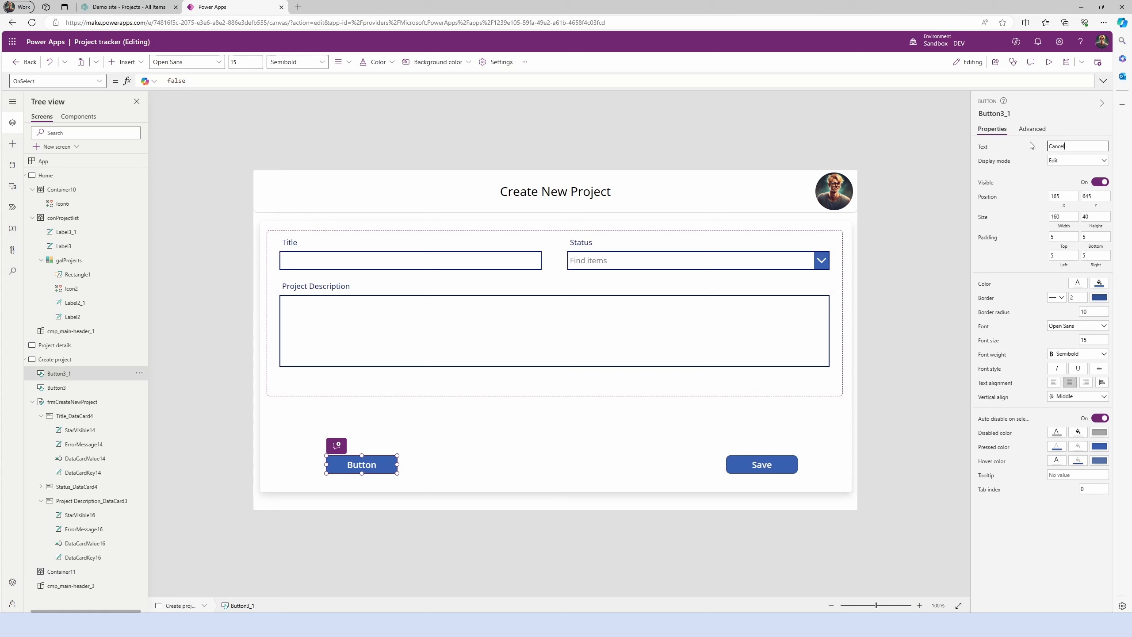
{"action": "left_click", "coordinate": [909, 427]}
Set the Save button's Fill property to Color.Green
{"action": "left_click", "coordinate": [744, 468]}
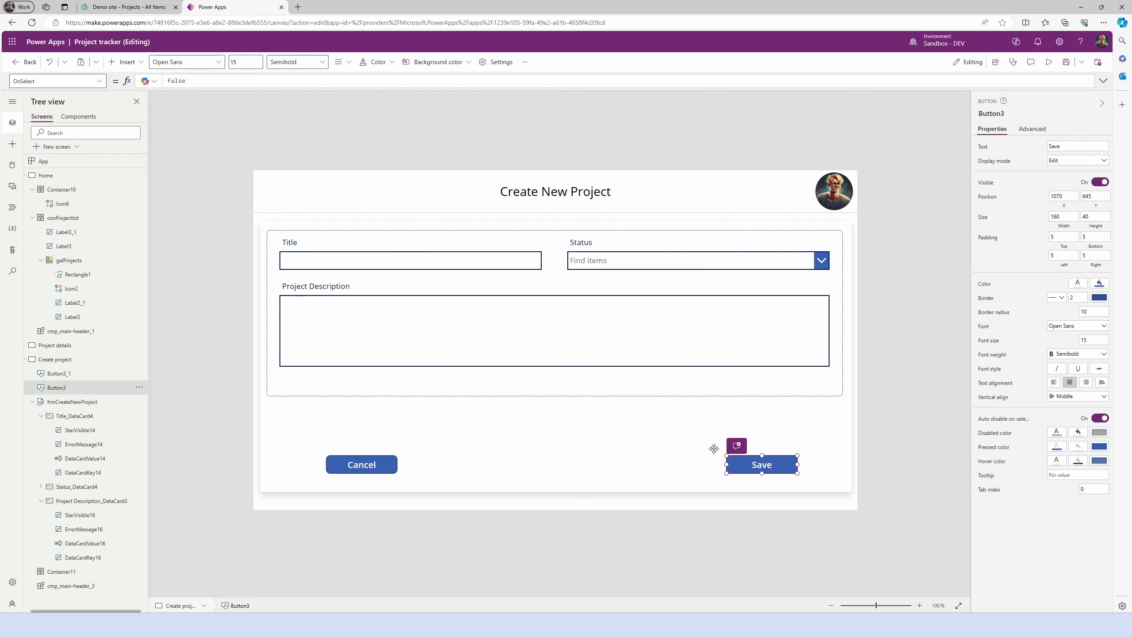
{"action": "left_click", "coordinate": [100, 81]}
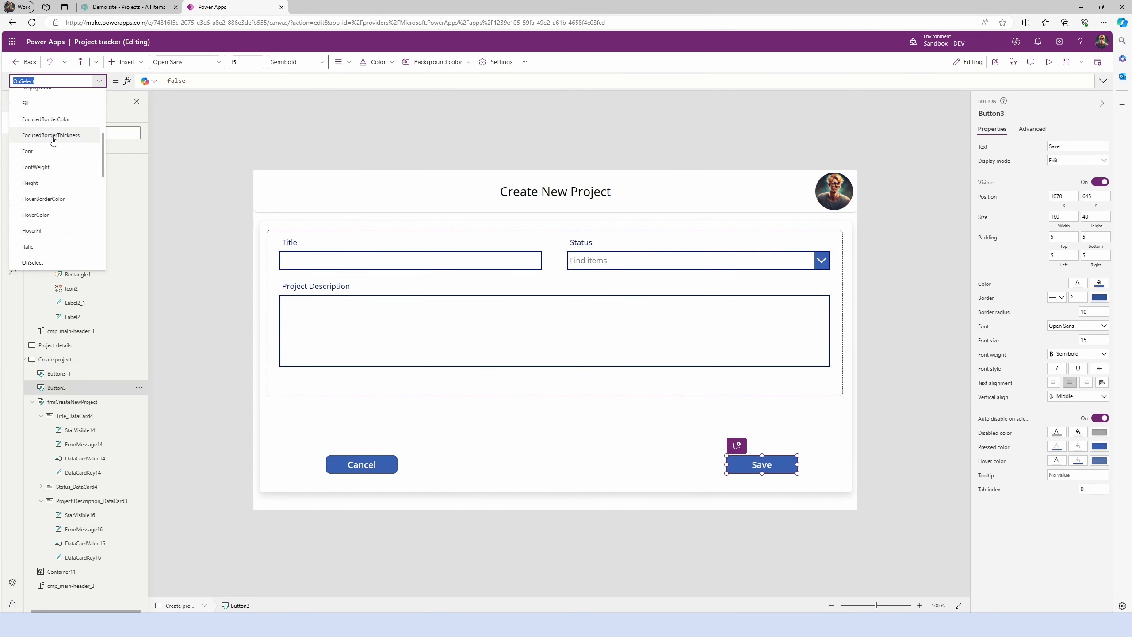
{"action": "scroll", "coordinate": [40, 179], "scroll_direction": "up", "scroll_amount": 2}
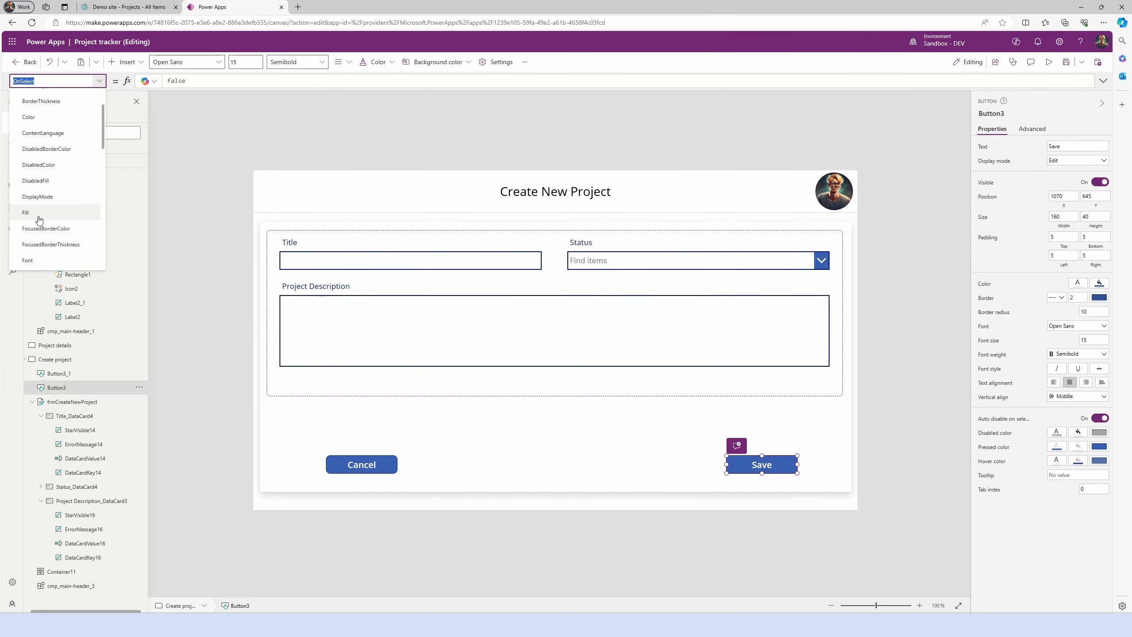
{"action": "left_click", "coordinate": [38, 215]}
{"action": "left_click_drag", "start_coordinate": [263, 81], "coordinate": [164, 77]}
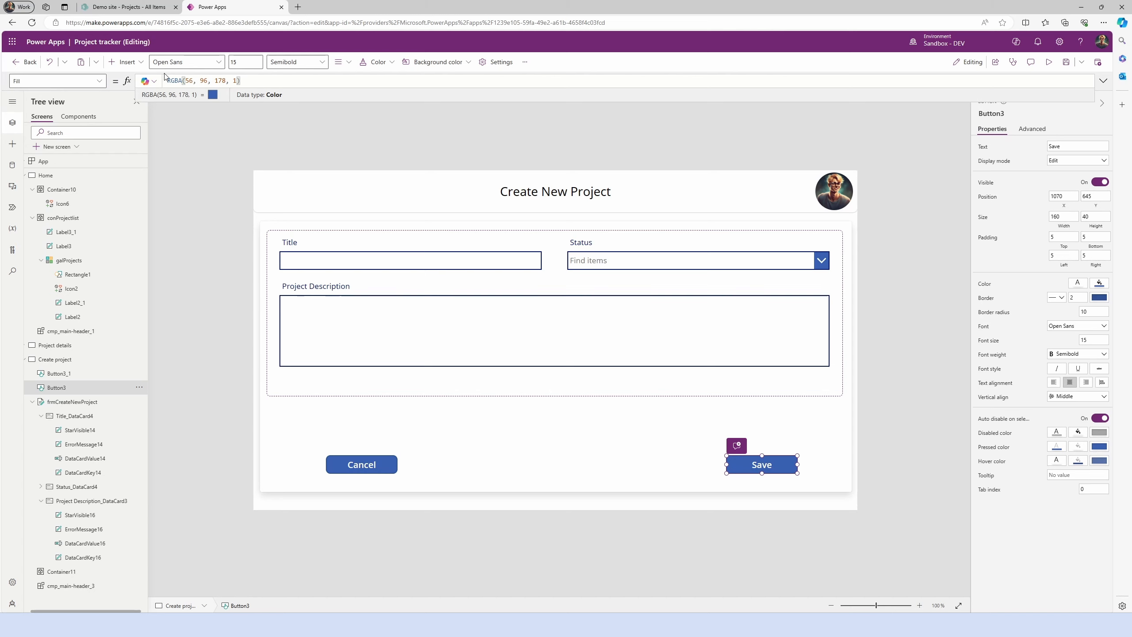
{"action": "key", "text": "BackSpace"}
{"action": "key", "text": "BackSpace"}
{"action": "key", "text": "BackSpace"}
{"action": "key", "text": "BackSpace"}
{"action": "key", "text": "BackSpace"}
{"action": "key", "text": "BackSpace"}
{"action": "key", "text": "BackSpace"}
{"action": "key", "text": "BackSpace"}
{"action": "key", "text": "BackSpace"}
{"action": "key", "text": "BackSpace"}
{"action": "key", "text": "BackSpace"}
{"action": "key", "text": "BackSpace"}
{"action": "key", "text": "BackSpace"}
{"action": "key", "text": "BackSpace"}
{"action": "key", "text": "BackSpace"}
{"action": "key", "text": "BackSpace"}
{"action": "key", "text": "BackSpace"}
{"action": "key", "text": "BackSpace"}
{"action": "key", "text": "BackSpace"}
{"action": "key", "text": "BackSpace"}
{"action": "type", "text": "Color.Green"}
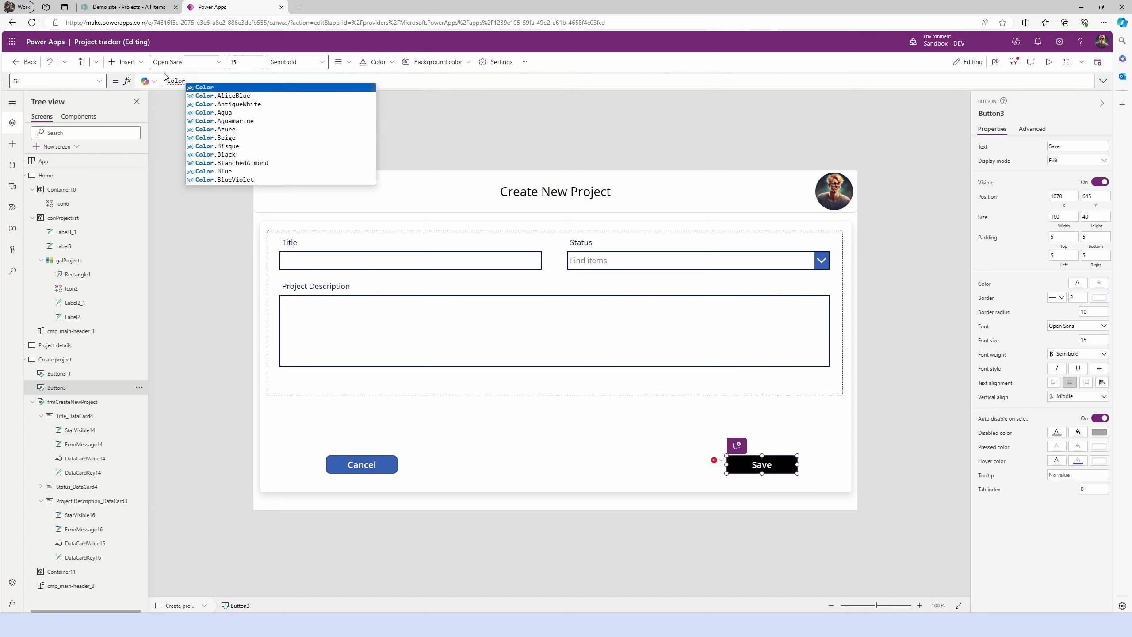
Set the Cancel button's Fill property to Color.Red
{"action": "left_click", "coordinate": [365, 464]}
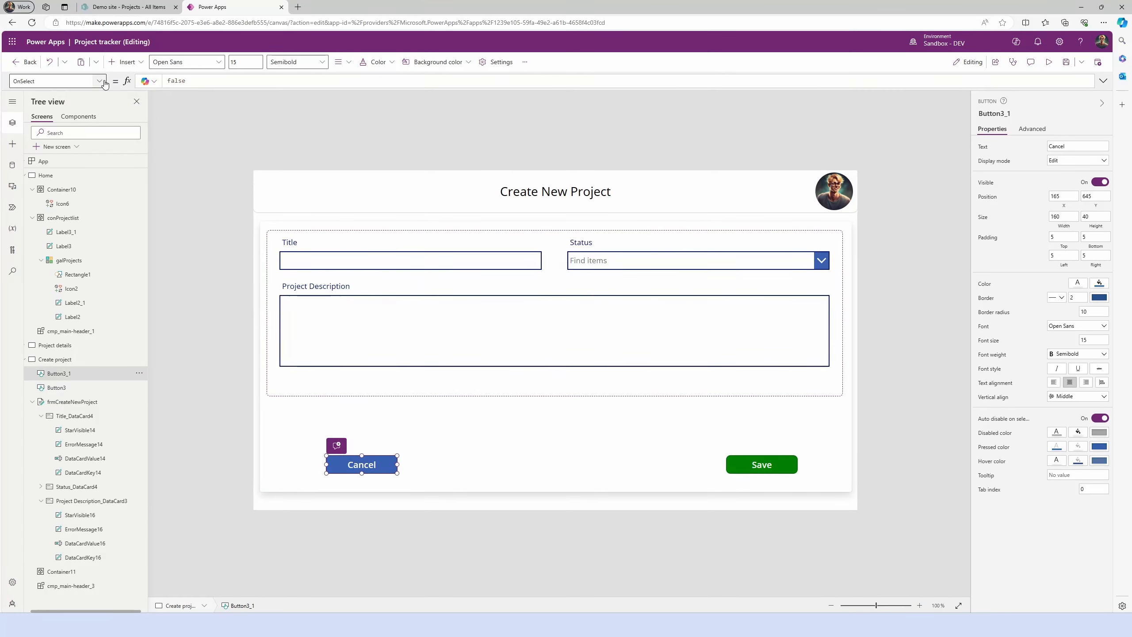
{"action": "left_click", "coordinate": [99, 81]}
{"action": "scroll", "coordinate": [56, 201], "scroll_direction": "up", "scroll_amount": 3}
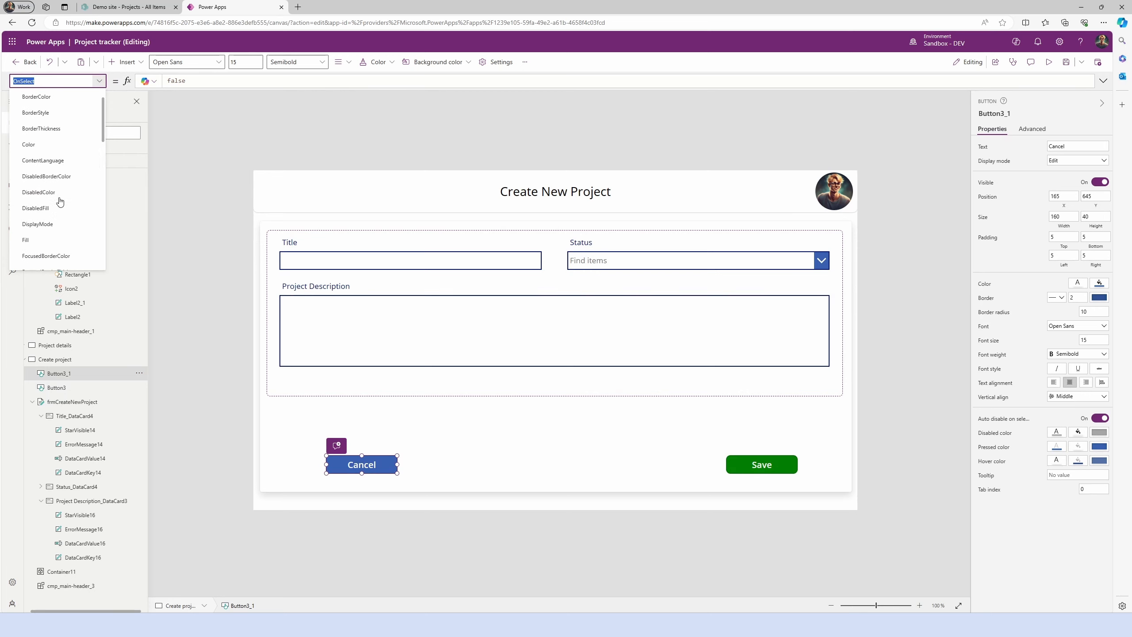
{"action": "left_click", "coordinate": [51, 243]}
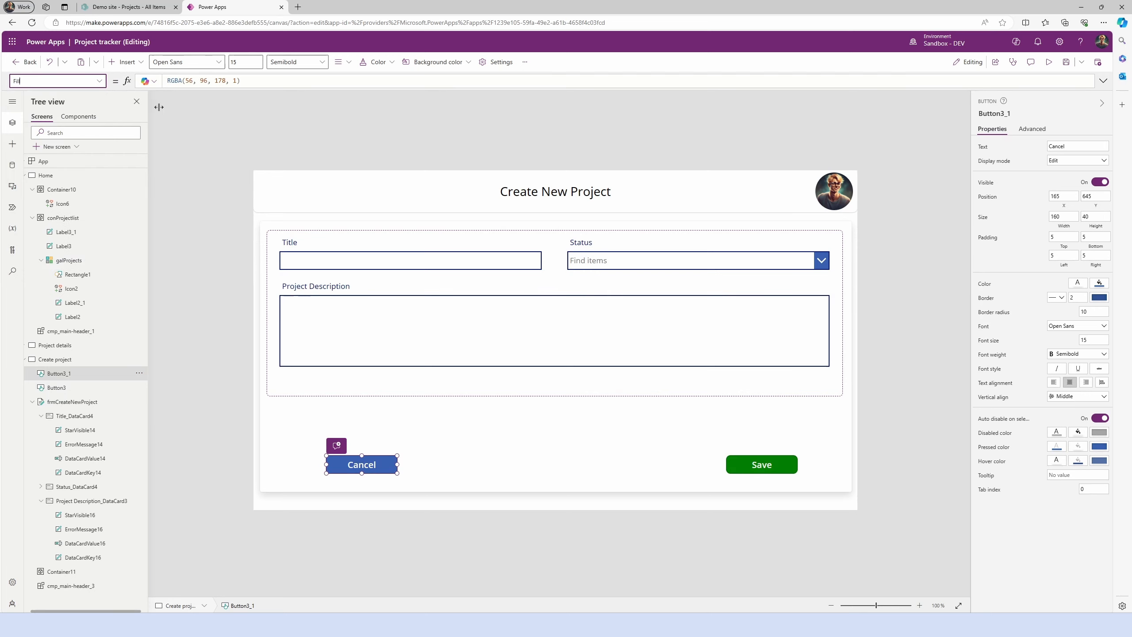
{"action": "left_click", "coordinate": [253, 79]}
{"action": "key", "text": "ctrl+a"}
{"action": "type", "text": "Color.re"}
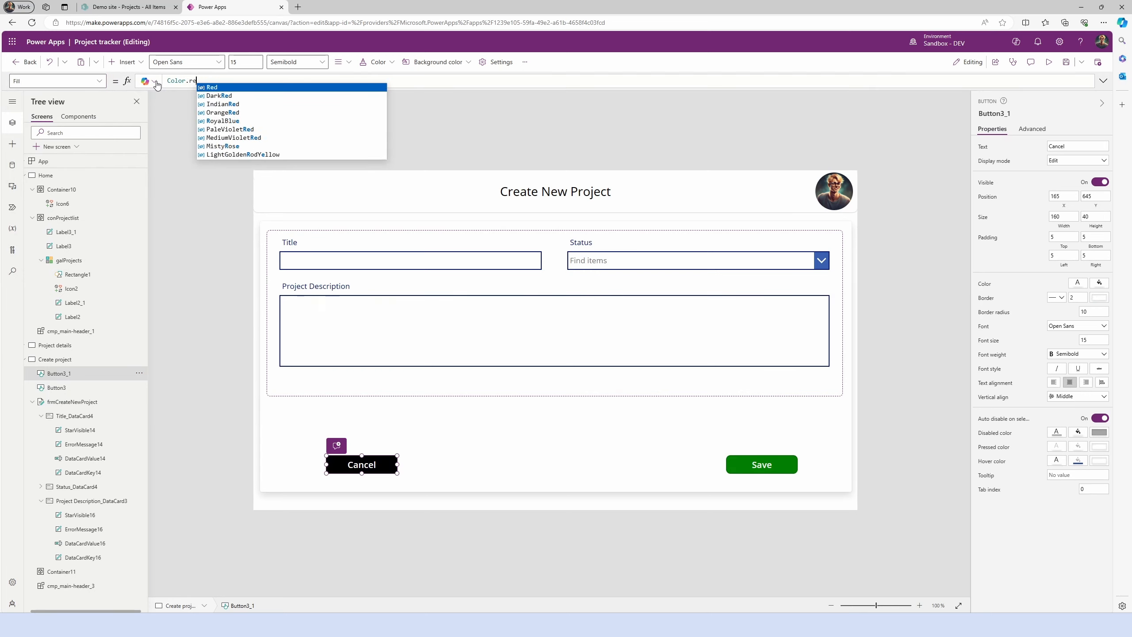
{"action": "key", "text": "Tab"}
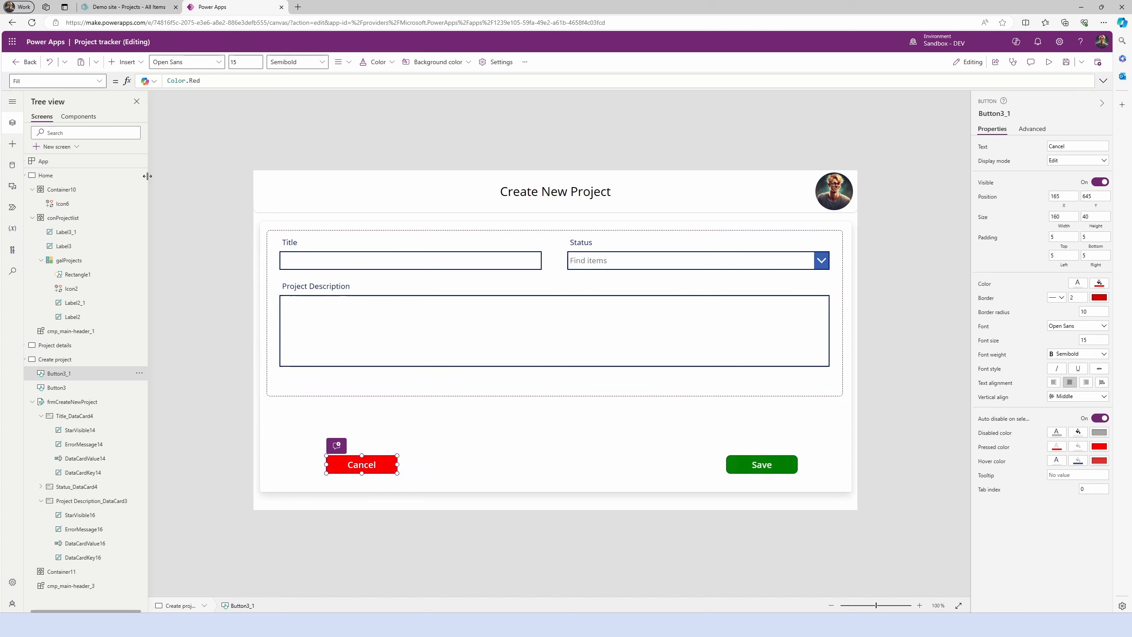
Set the Cancel button's OnSelect property to ResetForm(frmCreateNewProject);Navigate(Home)
{"action": "left_click", "coordinate": [98, 82]}
{"action": "scroll", "coordinate": [80, 207], "scroll_direction": "down", "scroll_amount": 5}
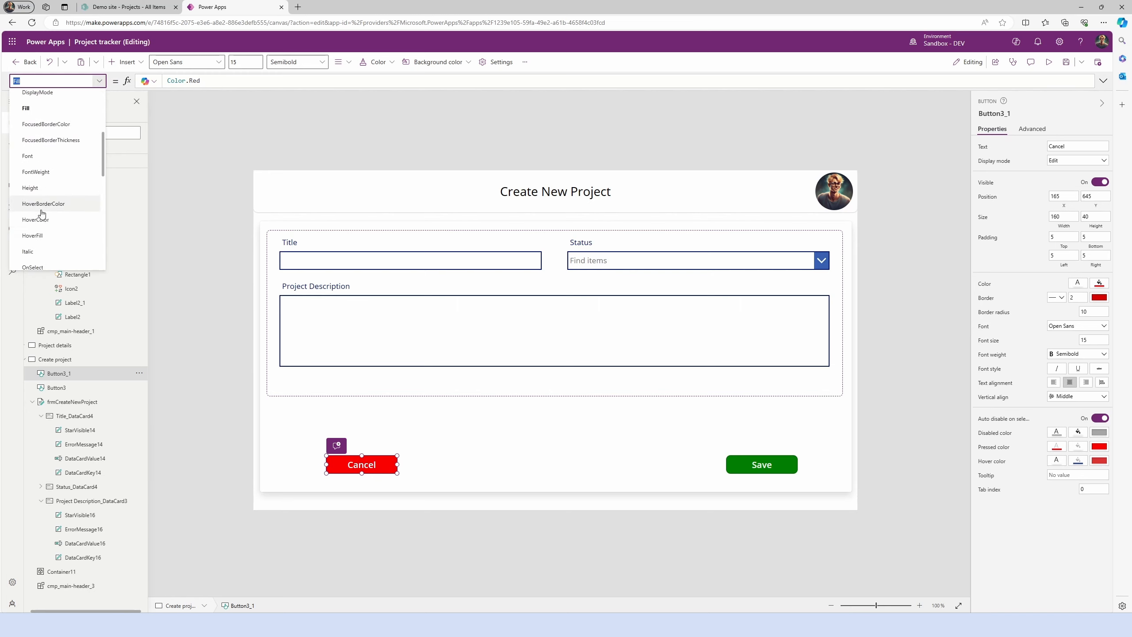
{"action": "left_click", "coordinate": [45, 233]}
{"action": "left_click_drag", "start_coordinate": [191, 81], "coordinate": [165, 81]}
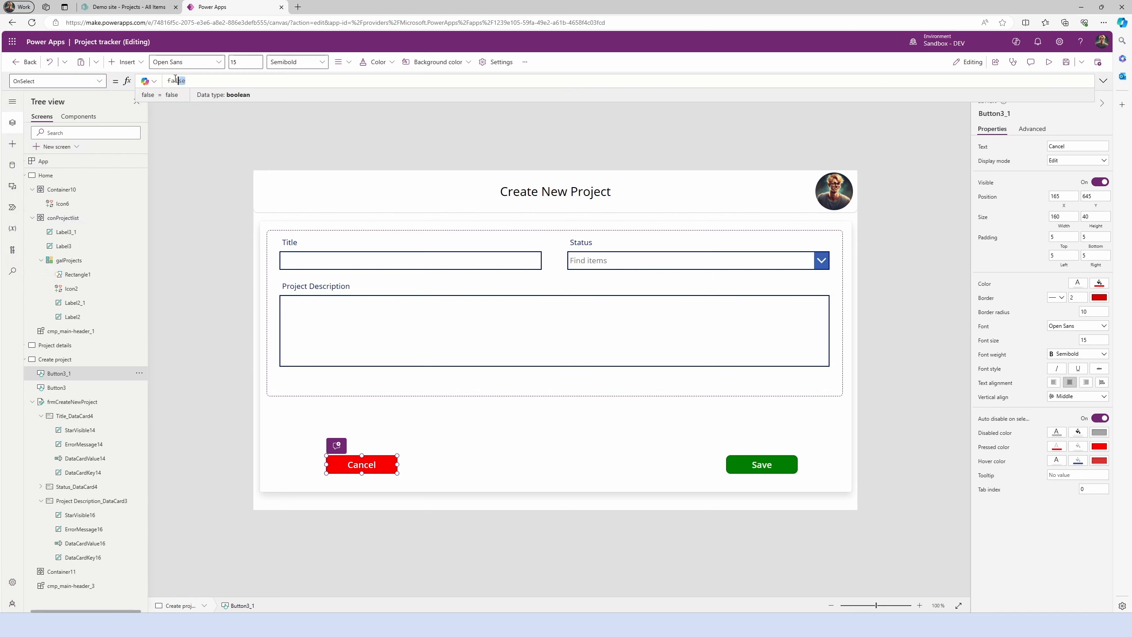
{"action": "type", "text": "reset"}
{"action": "key", "text": "Down"}
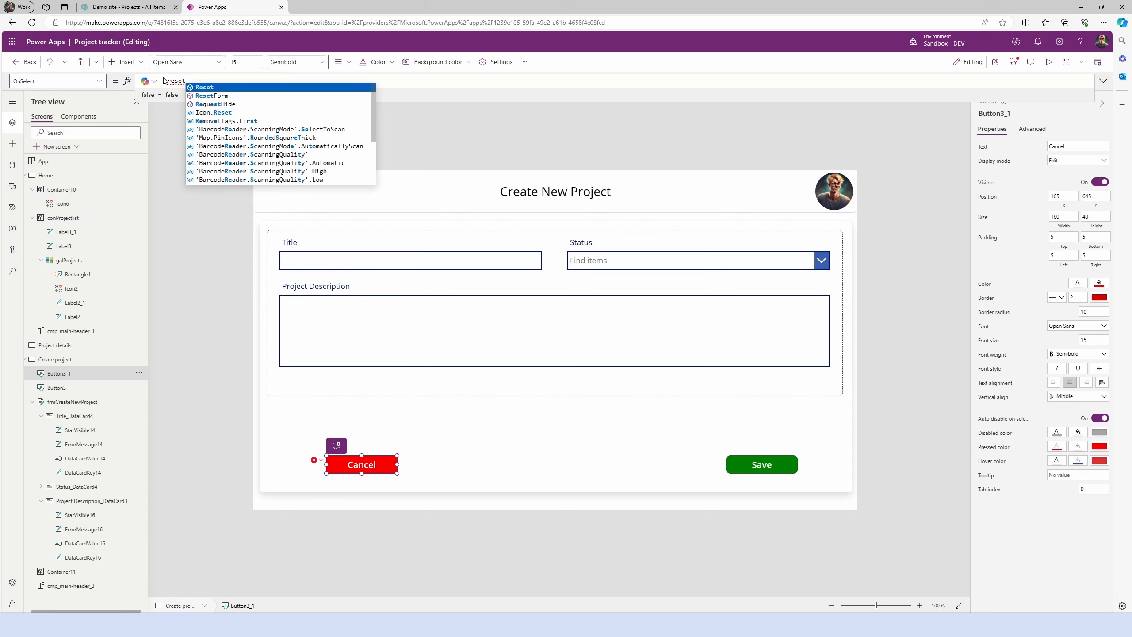
{"action": "key", "text": "Tab"}
{"action": "type", "text": "(frmCreateNewProject"}
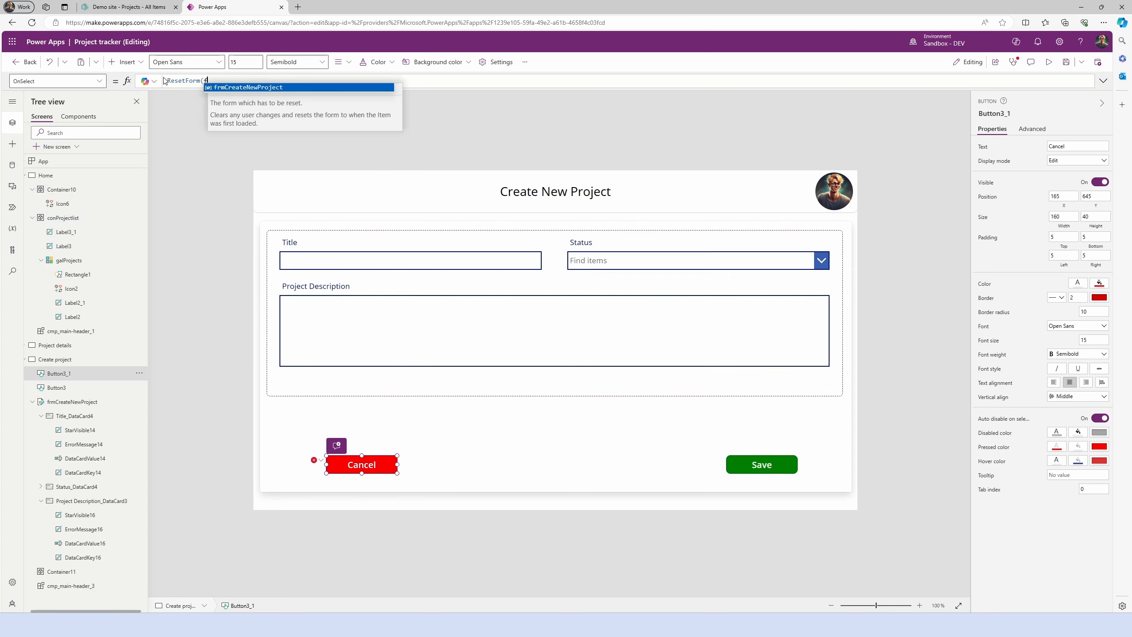
{"action": "key", "text": "Tab"}
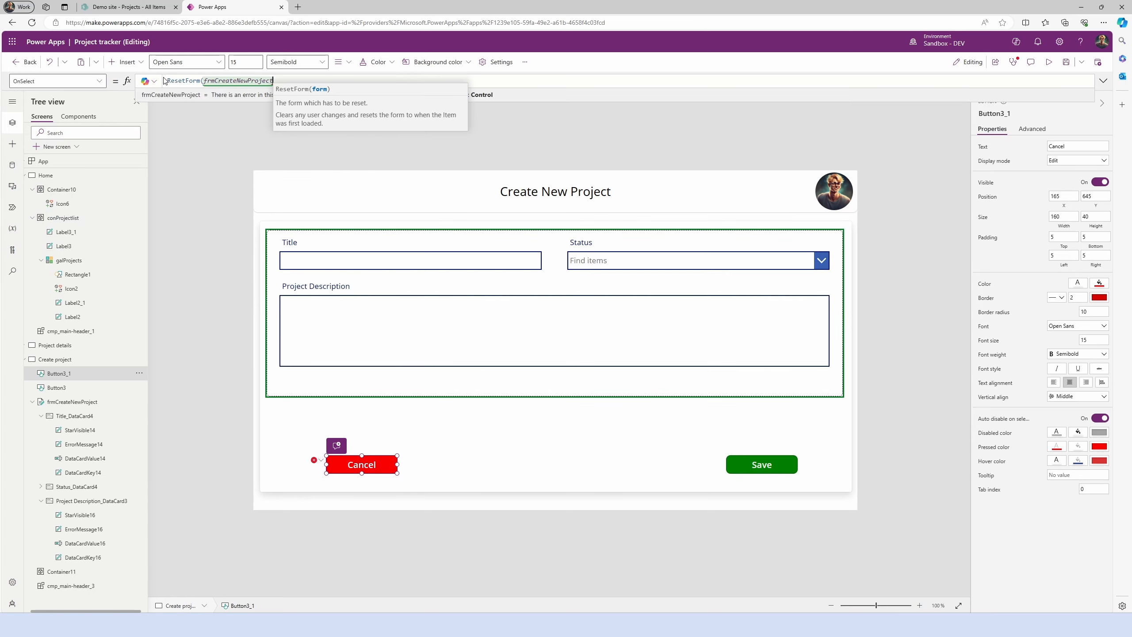
{"action": "type", "text": ");Nai"}
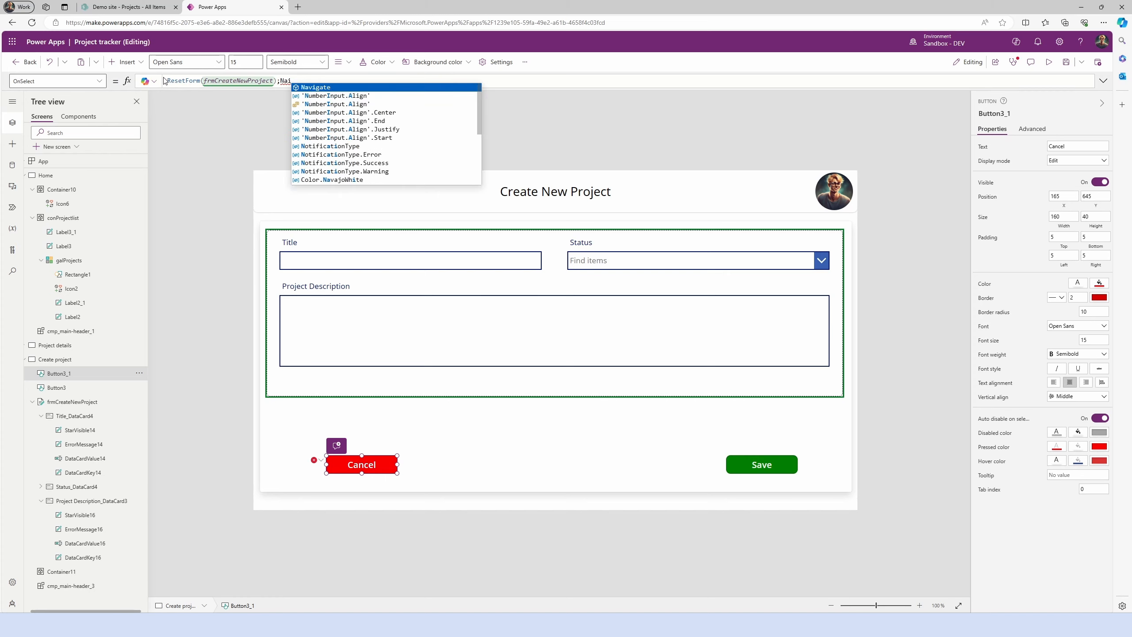
{"action": "key", "text": "Tab"}
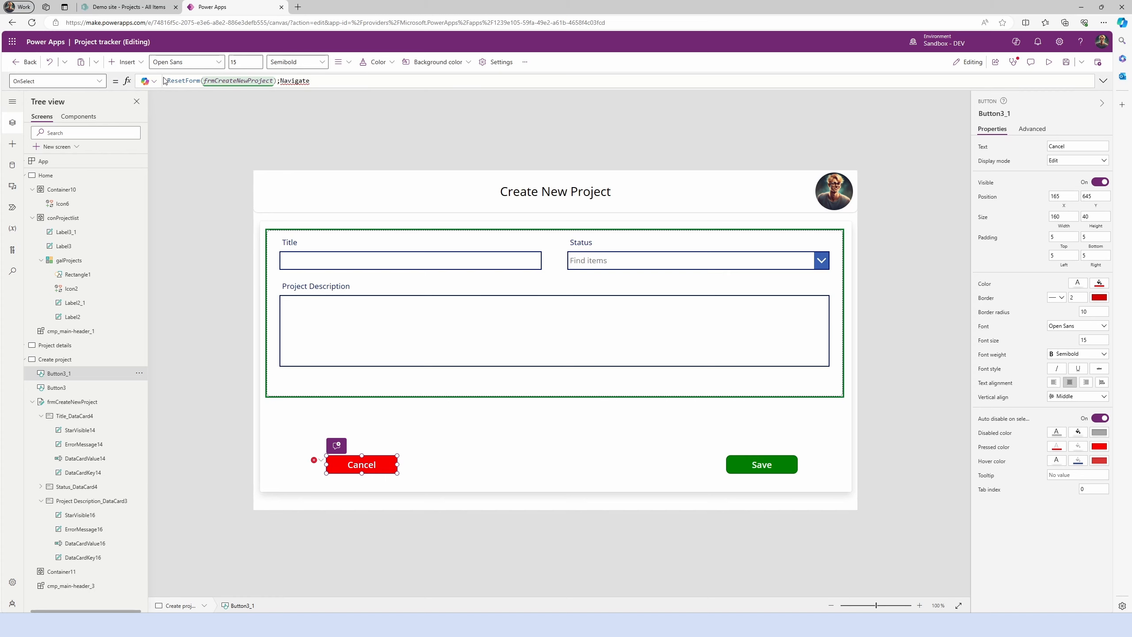
{"action": "type", "text": "(Home"}
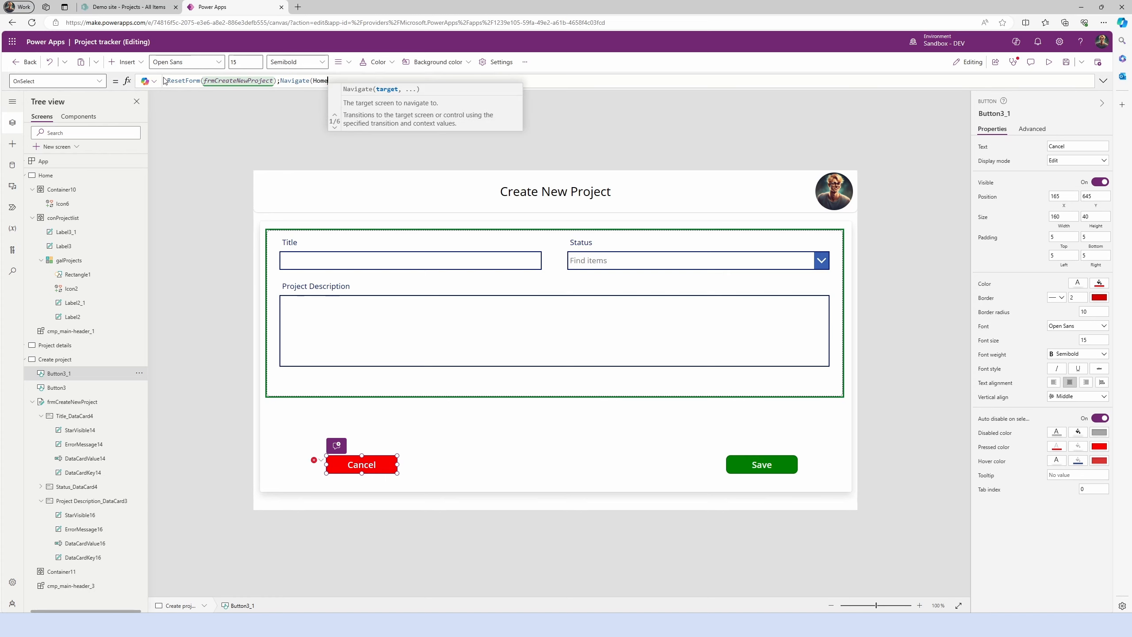
{"action": "type", "text": ")"}
Replace the Save button's OnSelect formula with SubmitForm(frmCreateNewProject)
{"action": "left_click", "coordinate": [762, 464]}
{"action": "left_click", "coordinate": [99, 81]}
{"action": "scroll", "coordinate": [87, 166], "scroll_direction": "down", "scroll_amount": 3}
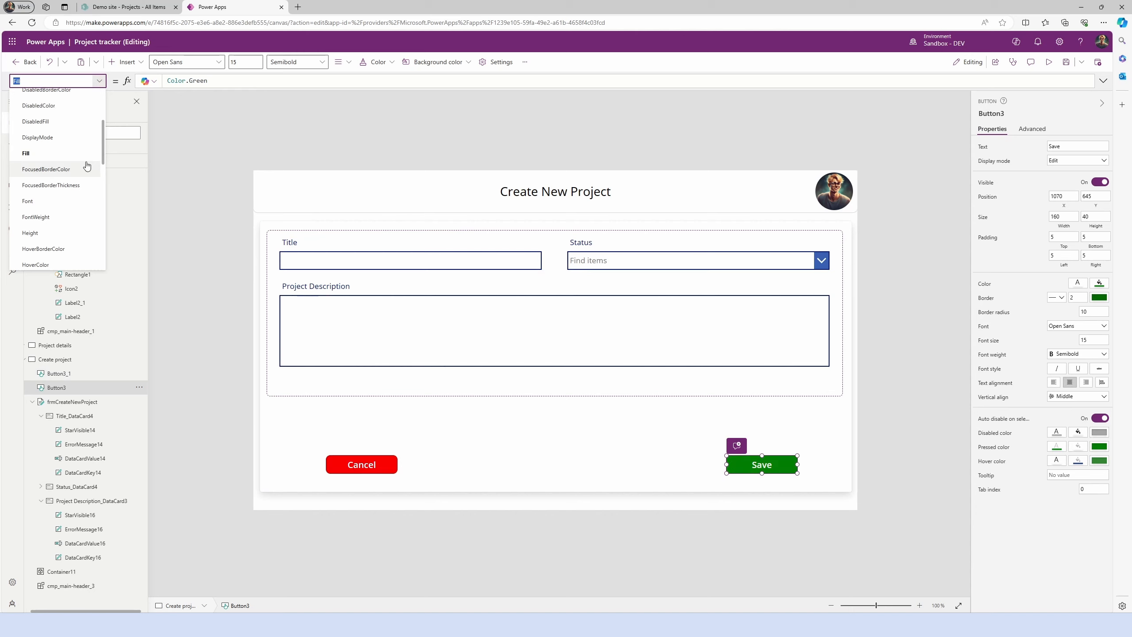
{"action": "scroll", "coordinate": [84, 171], "scroll_direction": "down", "scroll_amount": 4}
{"action": "left_click", "coordinate": [43, 122]}
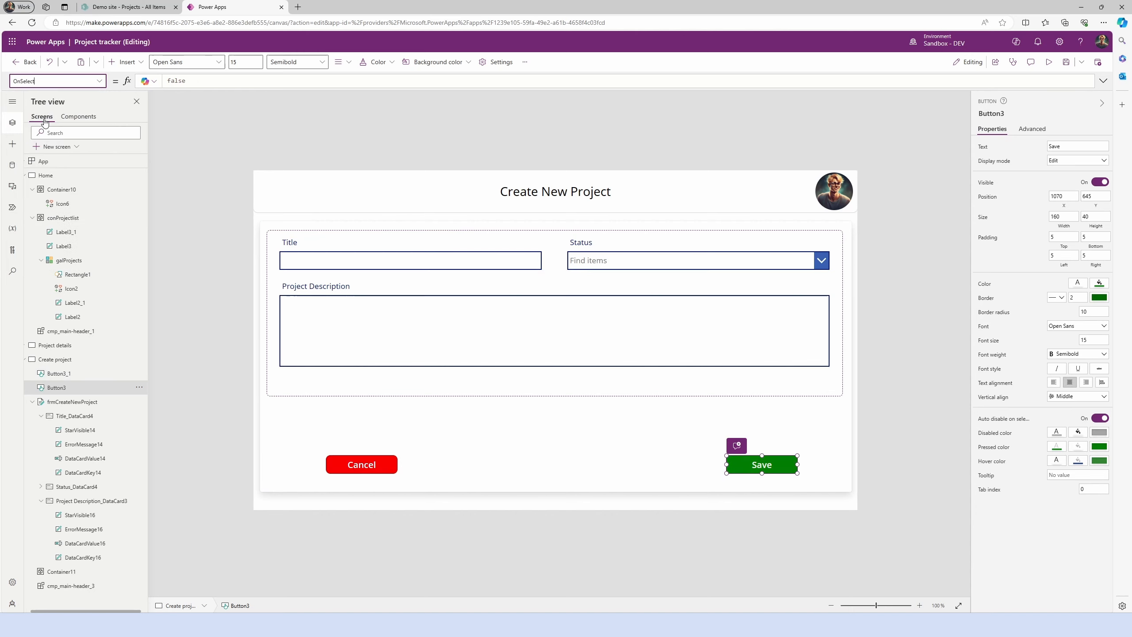
{"action": "left_click", "coordinate": [212, 81]}
{"action": "key", "text": "BackSpace"}
{"action": "key", "text": "BackSpace"}
{"action": "key", "text": "BackSpace"}
{"action": "key", "text": "BackSpace"}
{"action": "key", "text": "BackSpace"}
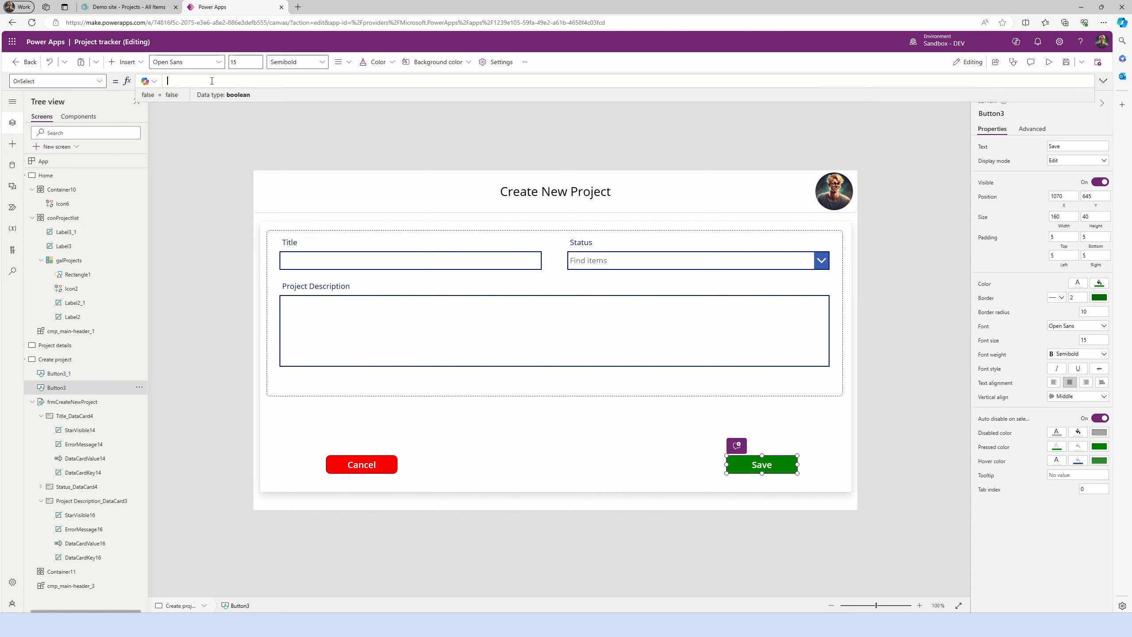
{"action": "type", "text": "Su"}
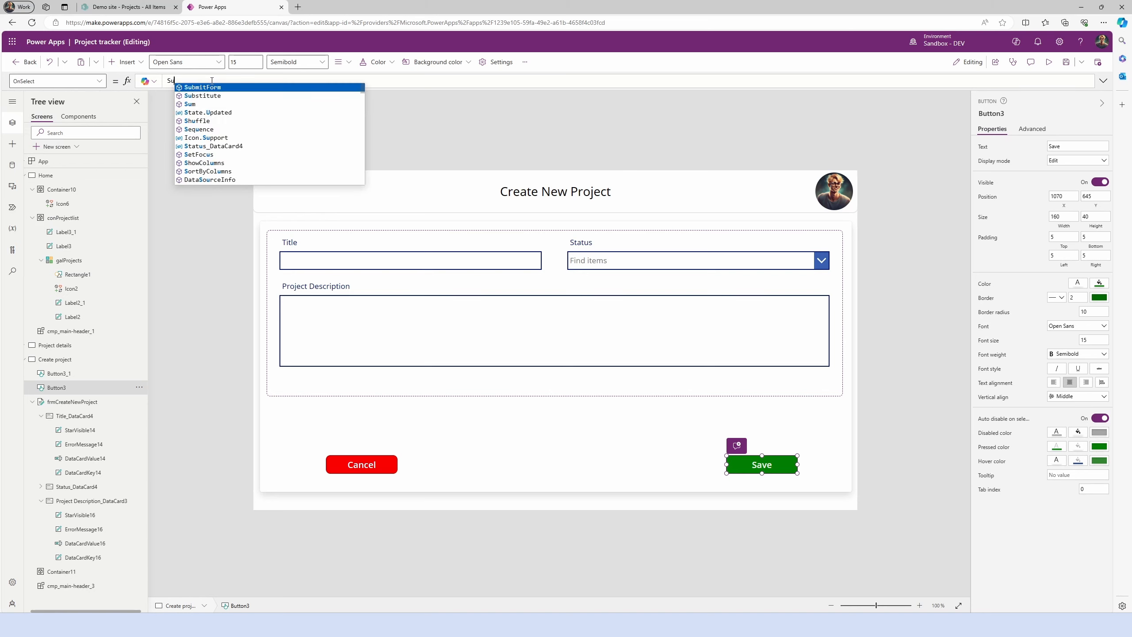
{"action": "key", "text": "Tab"}
{"action": "type", "text": "("}
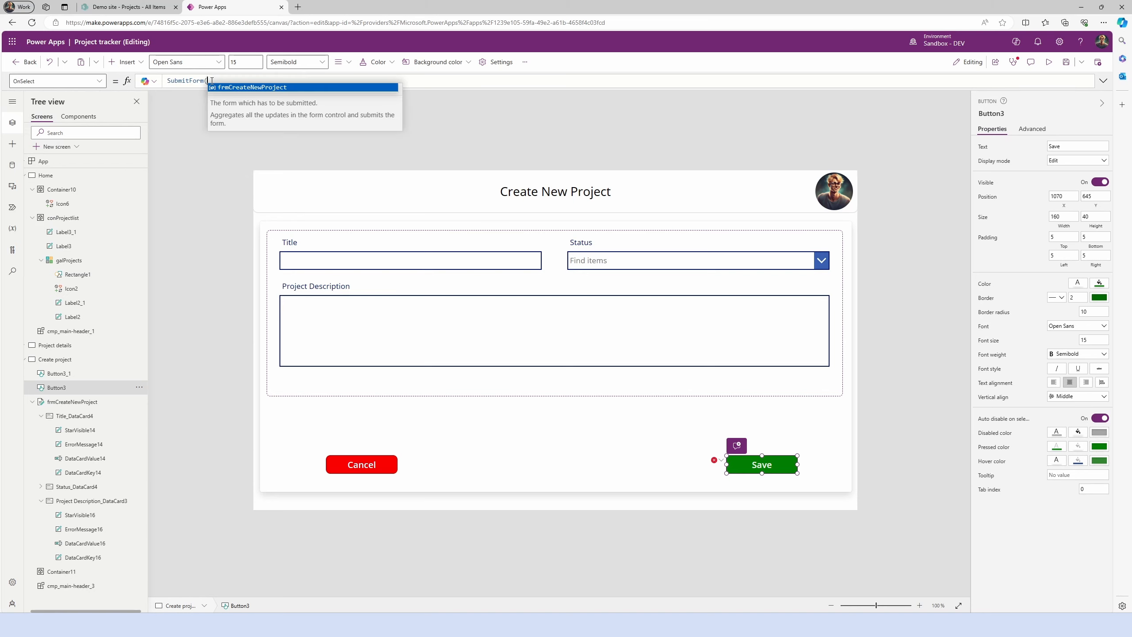
{"action": "key", "text": "Tab"}
{"action": "type", "text": ")"}
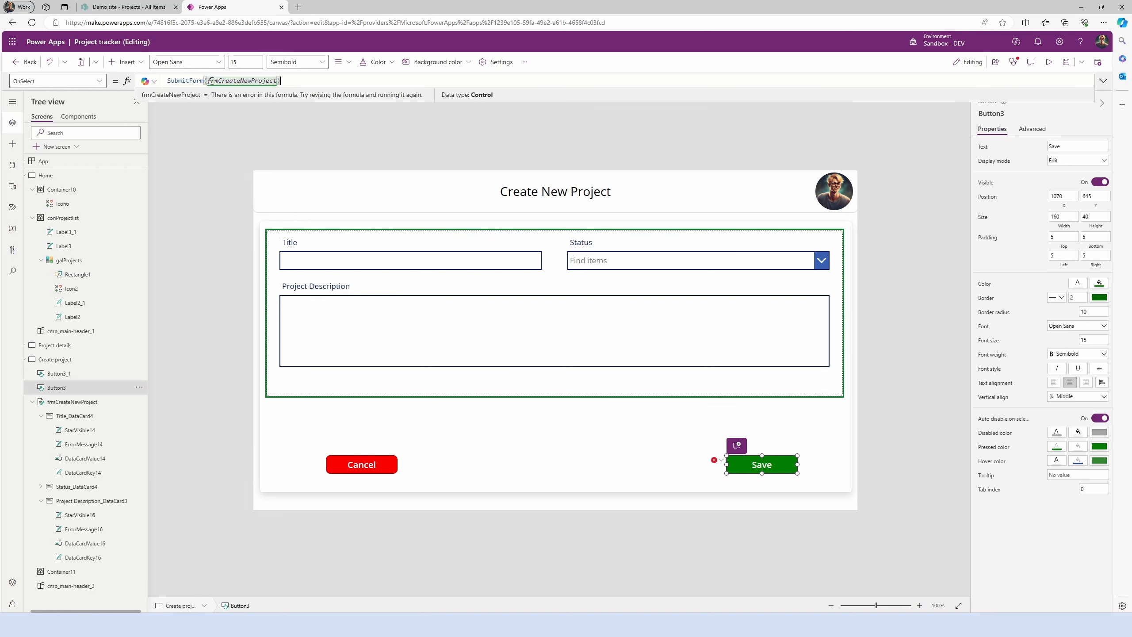
Append ResetForm(frmCreateNewProject) after SubmitForm in the Save button's OnSelect formula, separated by a semicolon
{"action": "type", "text": ";"}
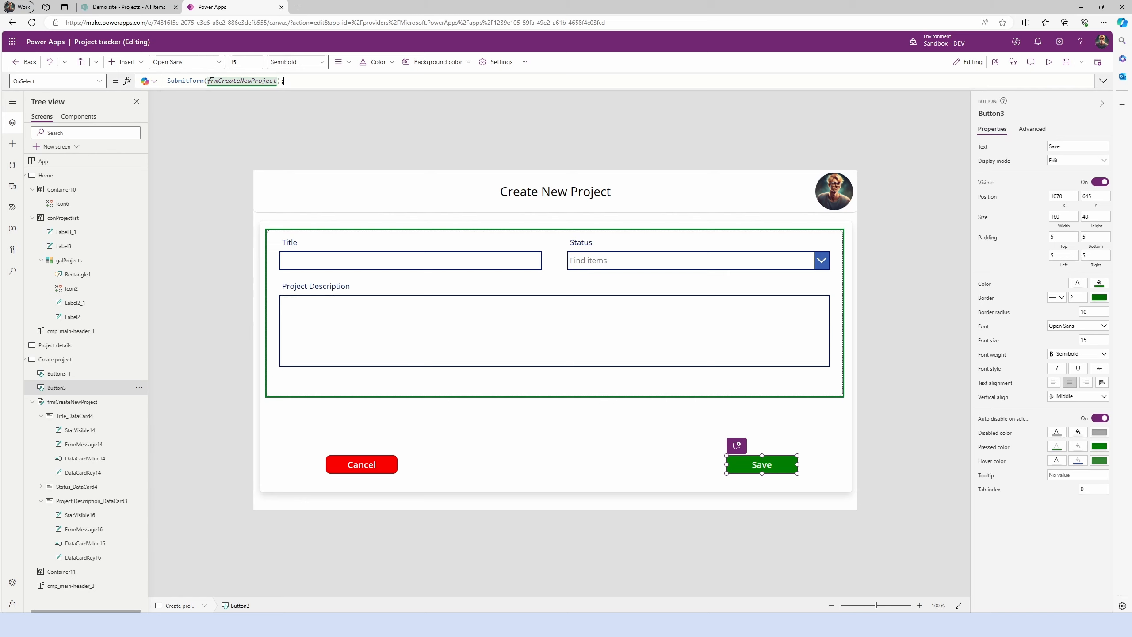
{"action": "type", "text": "res"}
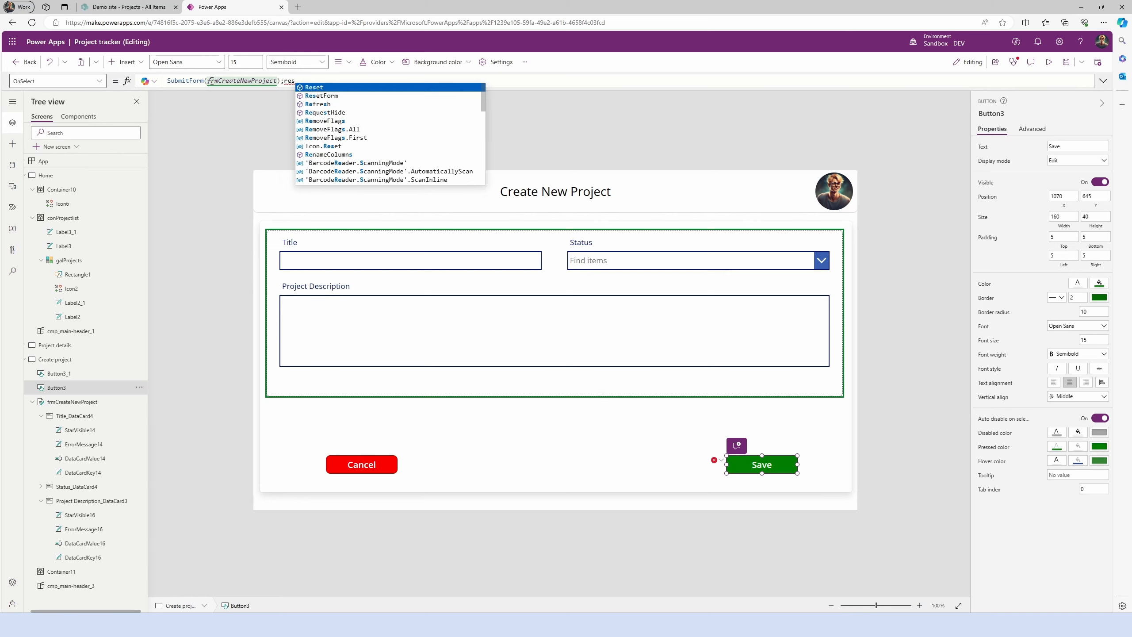
{"action": "key", "text": "Down"}
{"action": "key", "text": "Tab"}
{"action": "type", "text": "("}
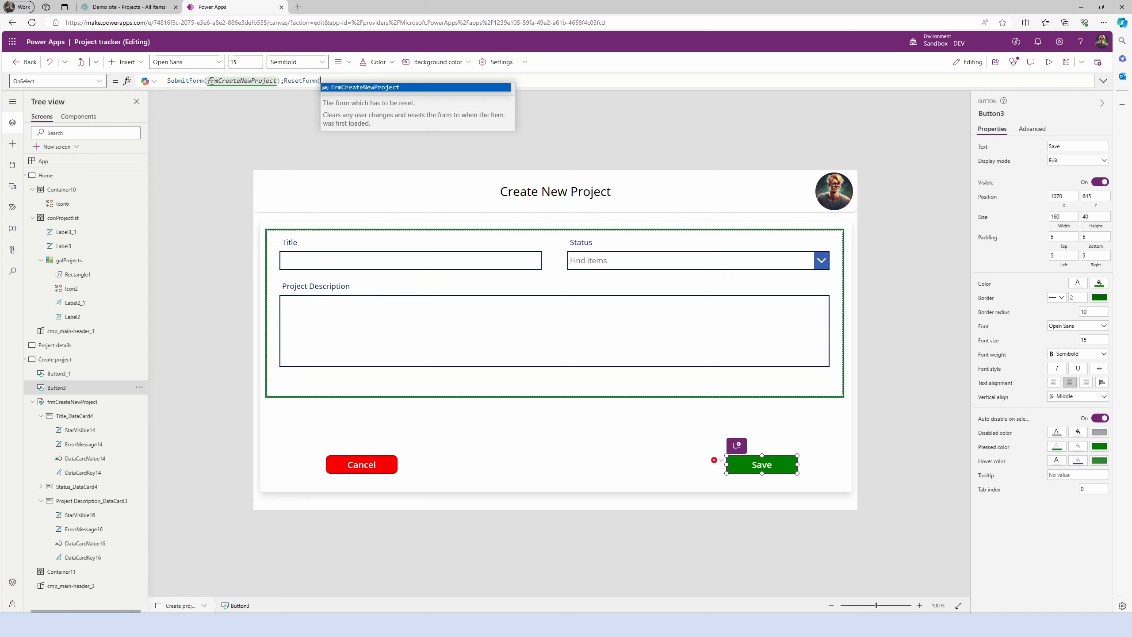
{"action": "key", "text": "Tab"}
{"action": "type", "text": ")"}
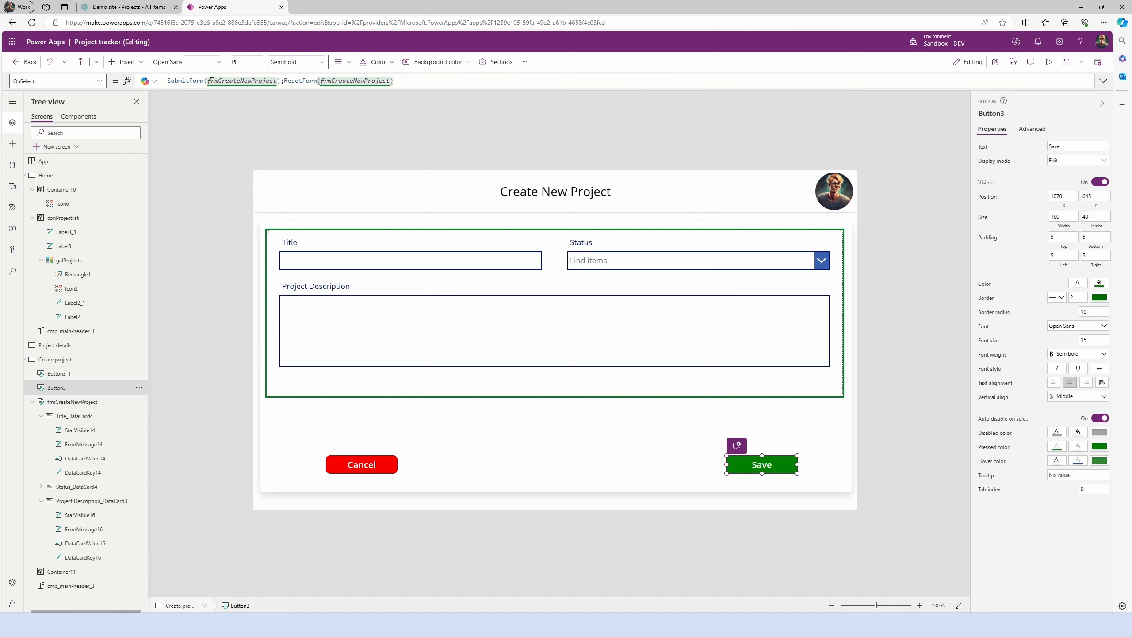
Append Navigate(Home) to the end of the Save button's OnSelect formula, separated by a semicolon
{"action": "type", "text": ";Navigate("}
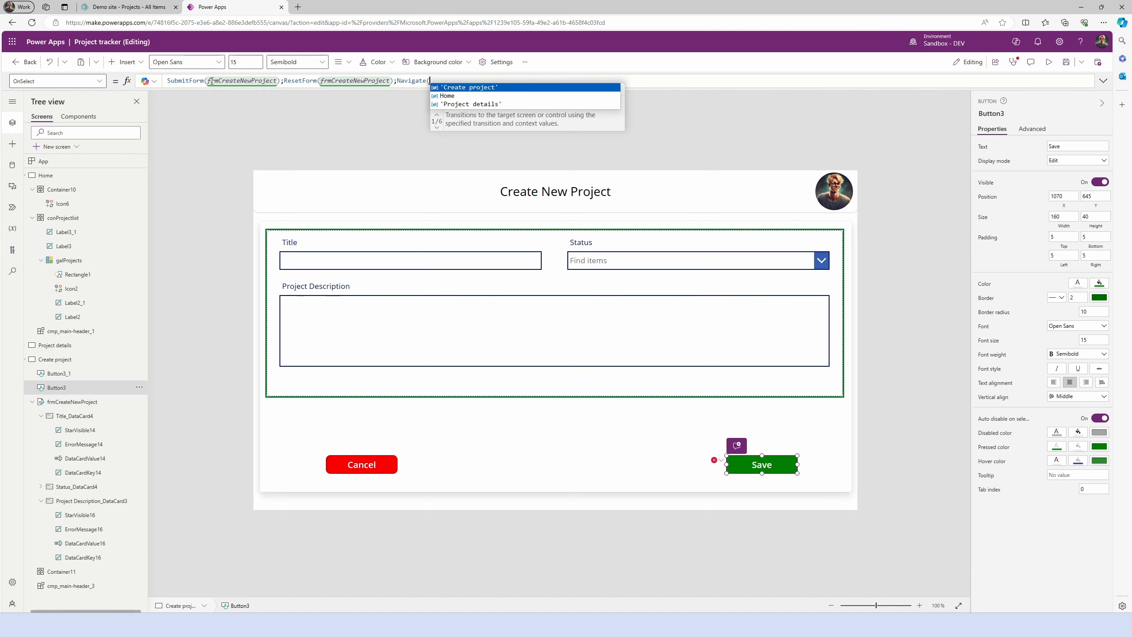
{"action": "key", "text": "Tab"}
{"action": "key", "text": "BackSpace"}
{"action": "key", "text": "BackSpace"}
{"action": "key", "text": "BackSpace"}
{"action": "key", "text": "BackSpace"}
{"action": "key", "text": "BackSpace"}
{"action": "key", "text": "BackSpace"}
{"action": "key", "text": "BackSpace"}
{"action": "key", "text": "BackSpace"}
{"action": "key", "text": "BackSpace"}
{"action": "key", "text": "BackSpace"}
{"action": "key", "text": "BackSpace"}
{"action": "key", "text": "BackSpace"}
{"action": "key", "text": "BackSpace"}
{"action": "key", "text": "BackSpace"}
{"action": "key", "text": "BackSpace"}
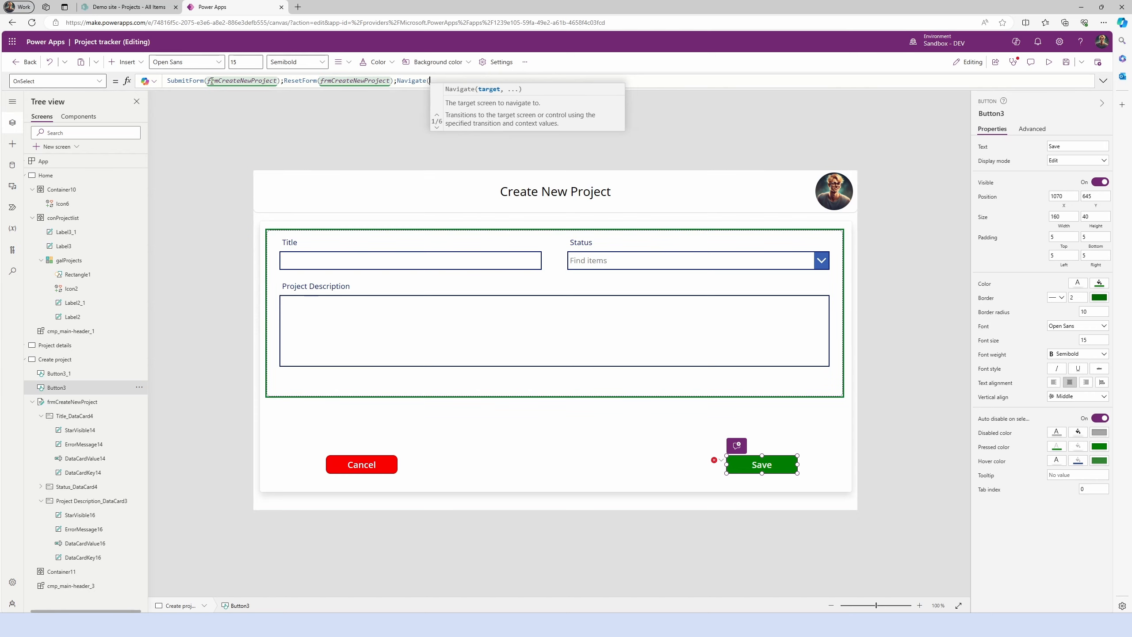
{"action": "key", "text": "BackSpace"}
{"action": "type", "text": "Home"}
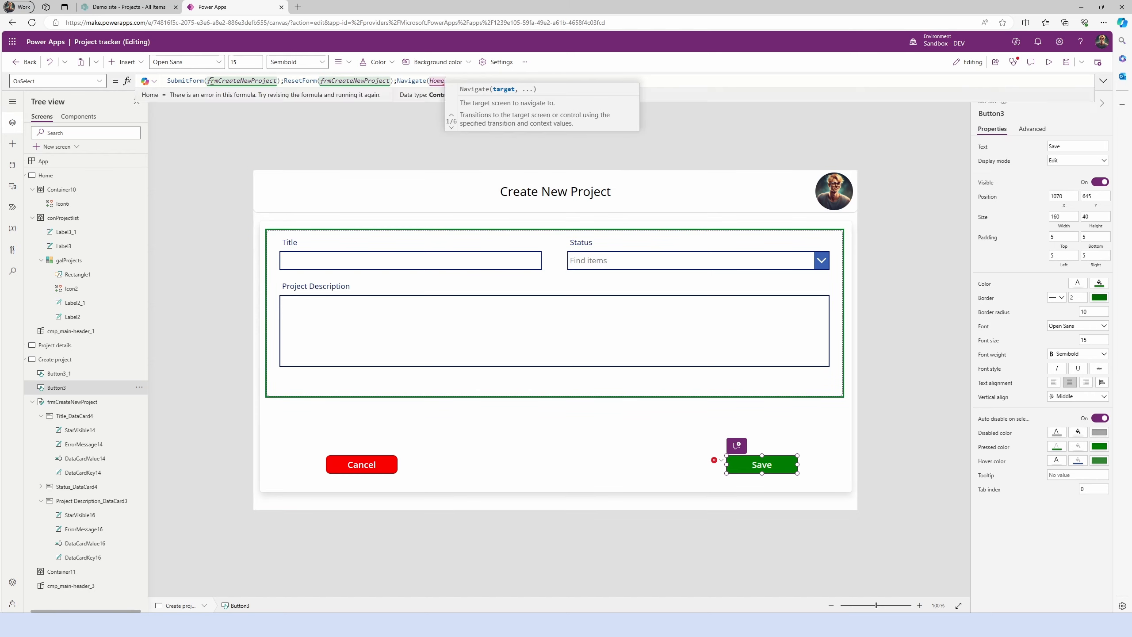
{"action": "type", "text": ")"}
{"action": "left_click", "coordinate": [210, 120]}
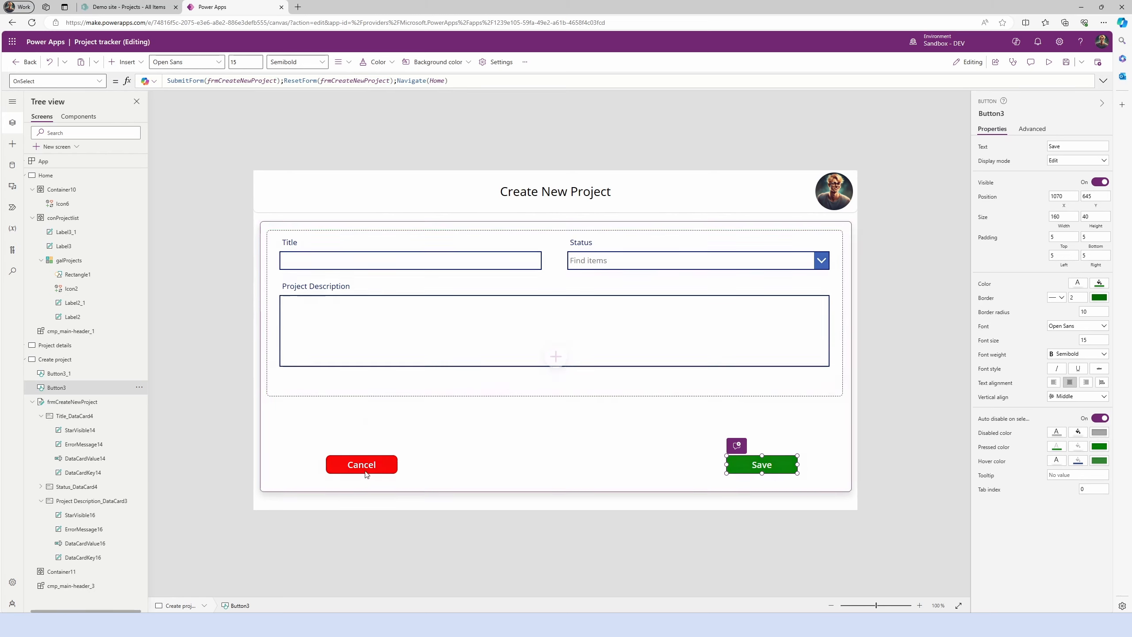
Test the Cancel button on the canvas, and reopen the Create project screen with Home's green plus icon
{"action": "key", "text": "alt"}
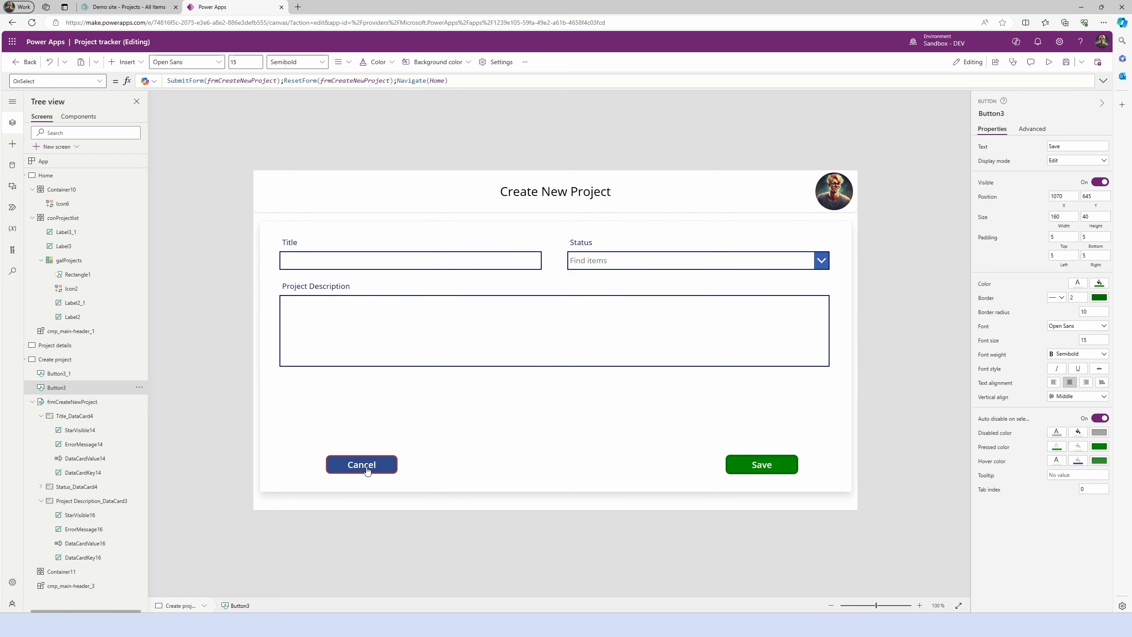
{"action": "left_click", "coordinate": [366, 471], "text": "alt"}
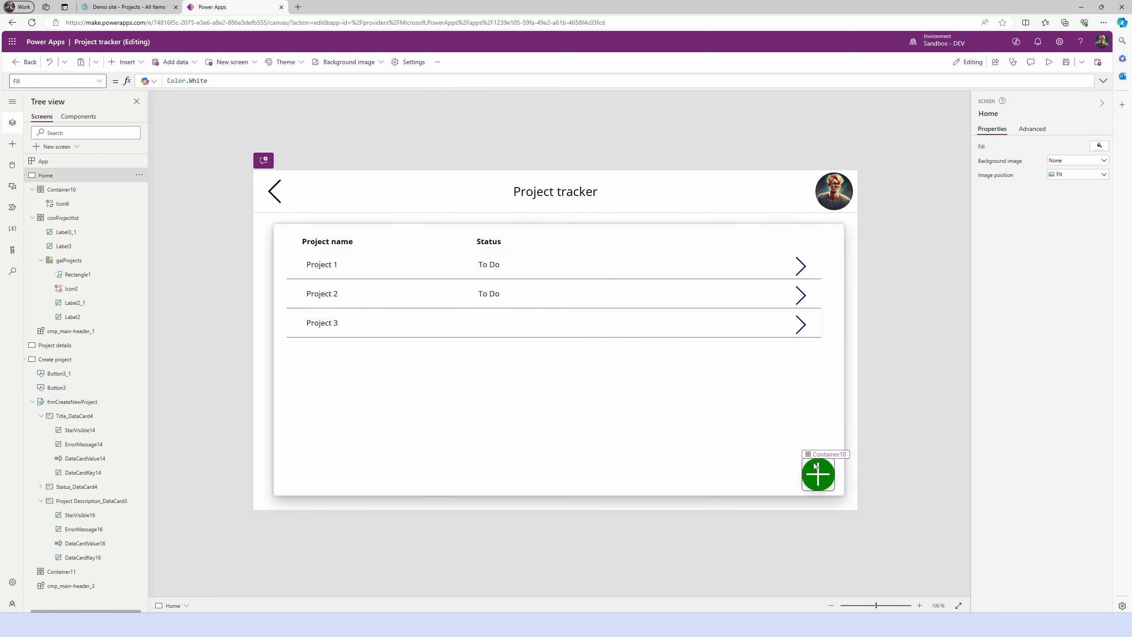
{"action": "left_click", "coordinate": [821, 479], "text": "alt"}
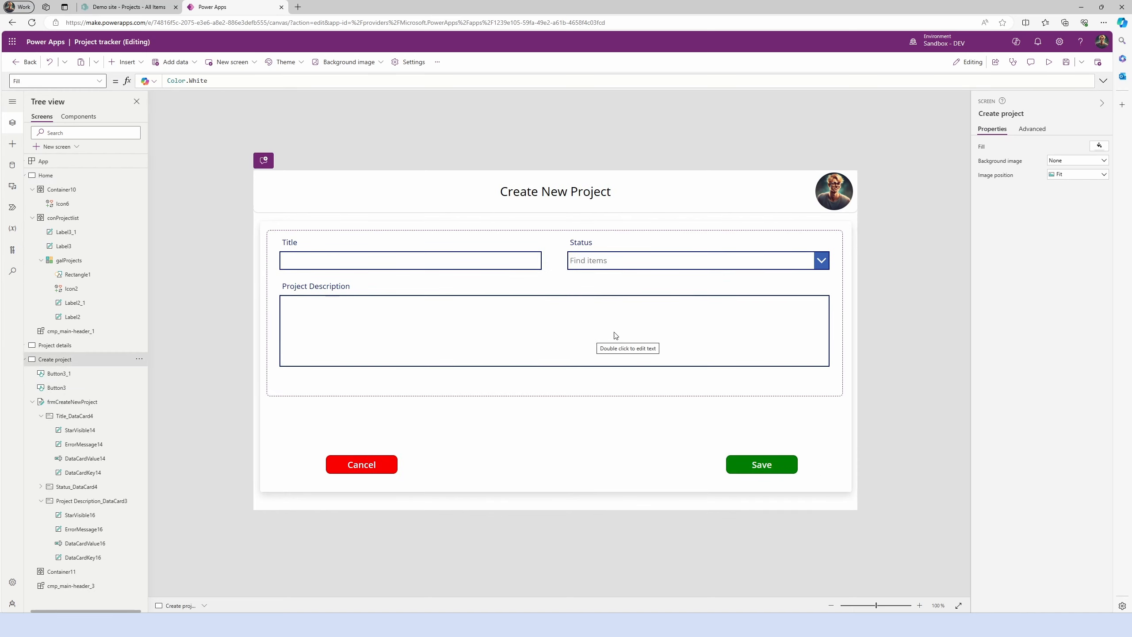
Preview the app, save a test project titled Hej with status To Do and description "Describe the project here", and close the preview
{"action": "left_click", "coordinate": [1049, 62]}
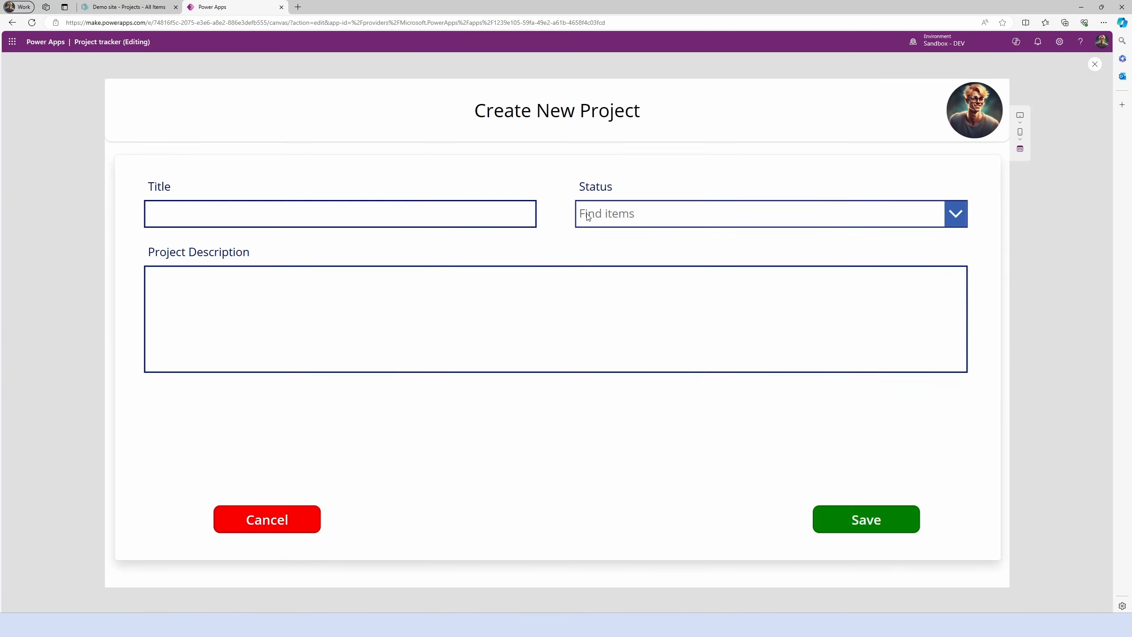
{"action": "left_click", "coordinate": [454, 208]}
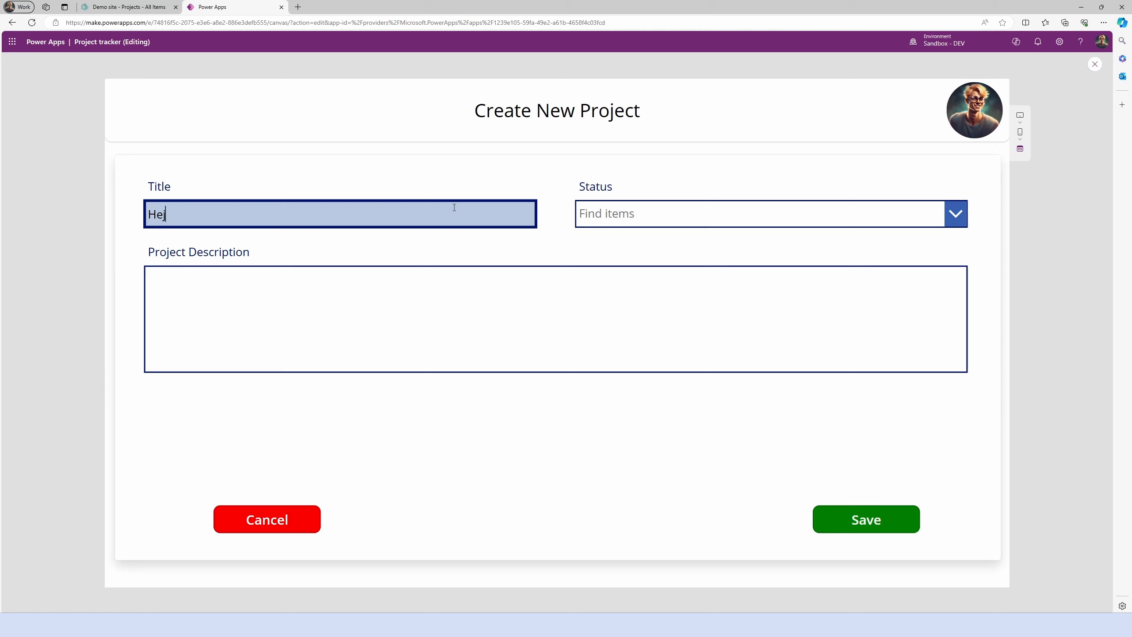
{"action": "left_click", "coordinate": [632, 214]}
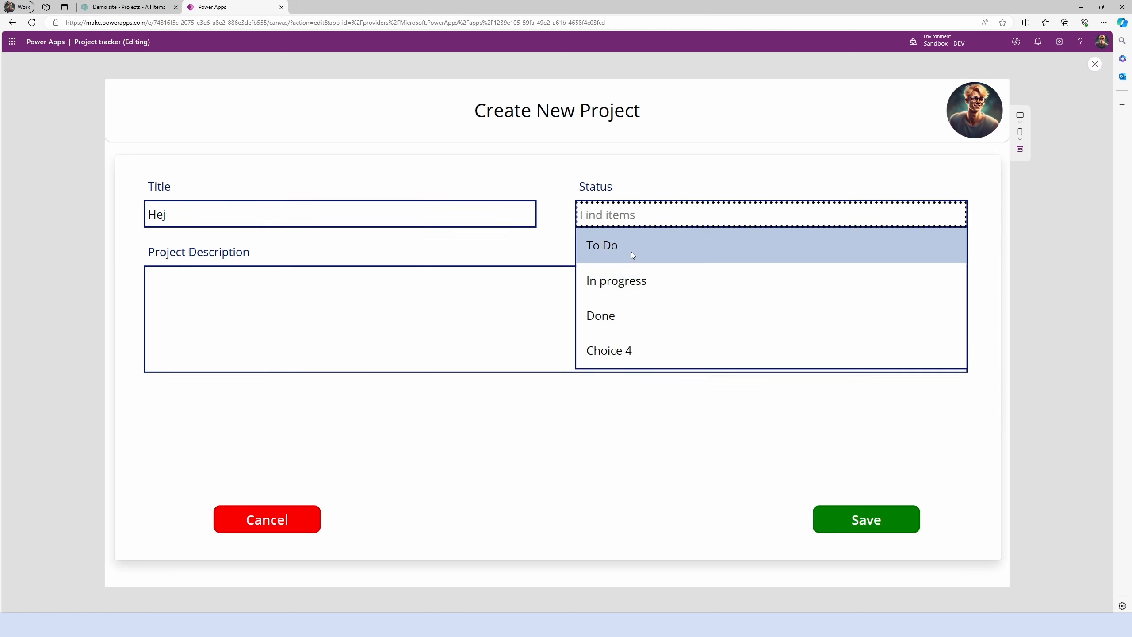
{"action": "left_click", "coordinate": [630, 248]}
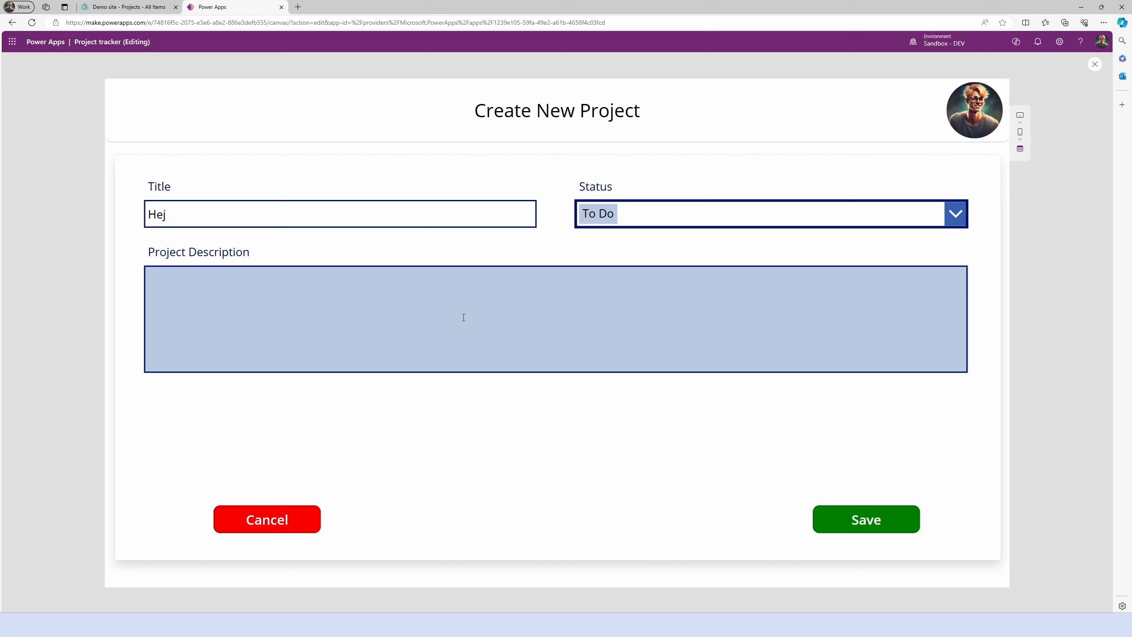
{"action": "left_click", "coordinate": [390, 324]}
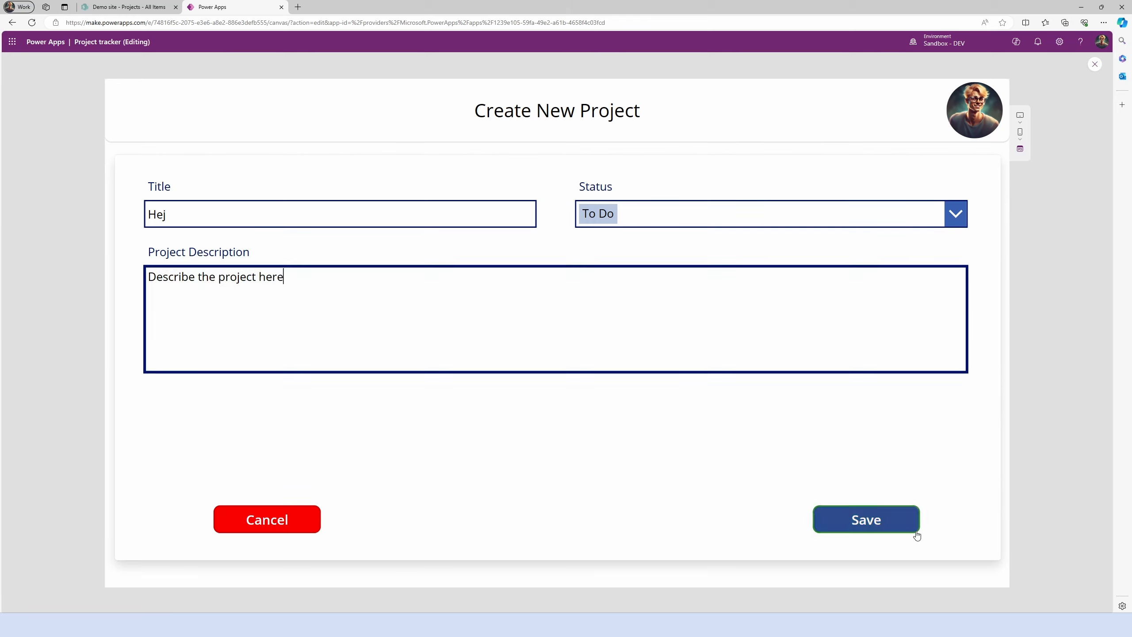
{"action": "left_click", "coordinate": [881, 525]}
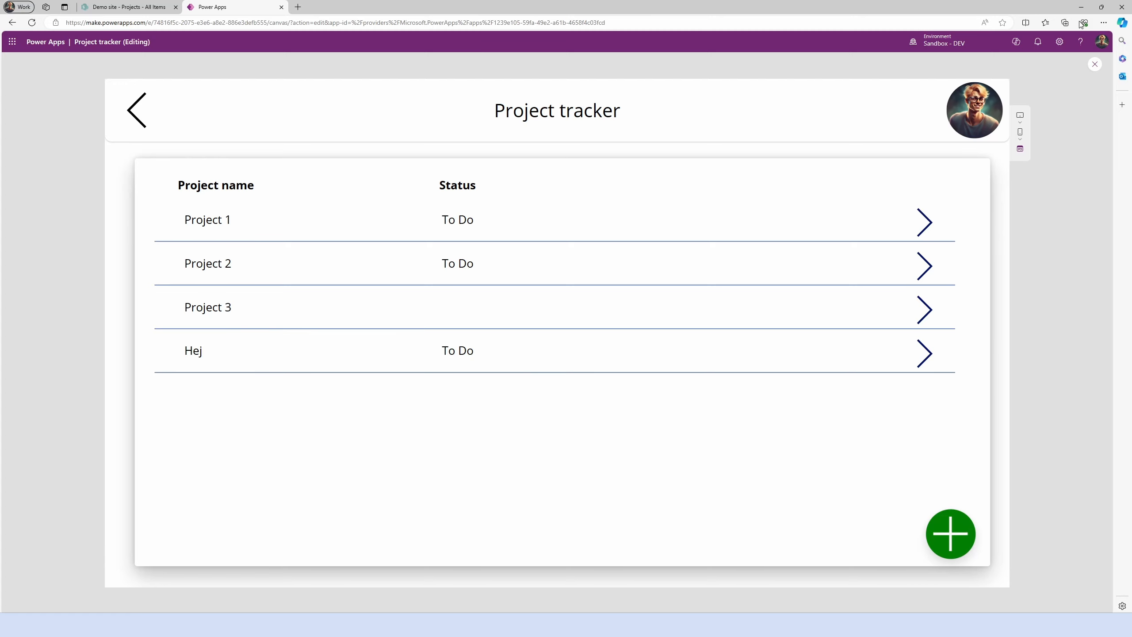
{"action": "left_click", "coordinate": [1095, 67]}
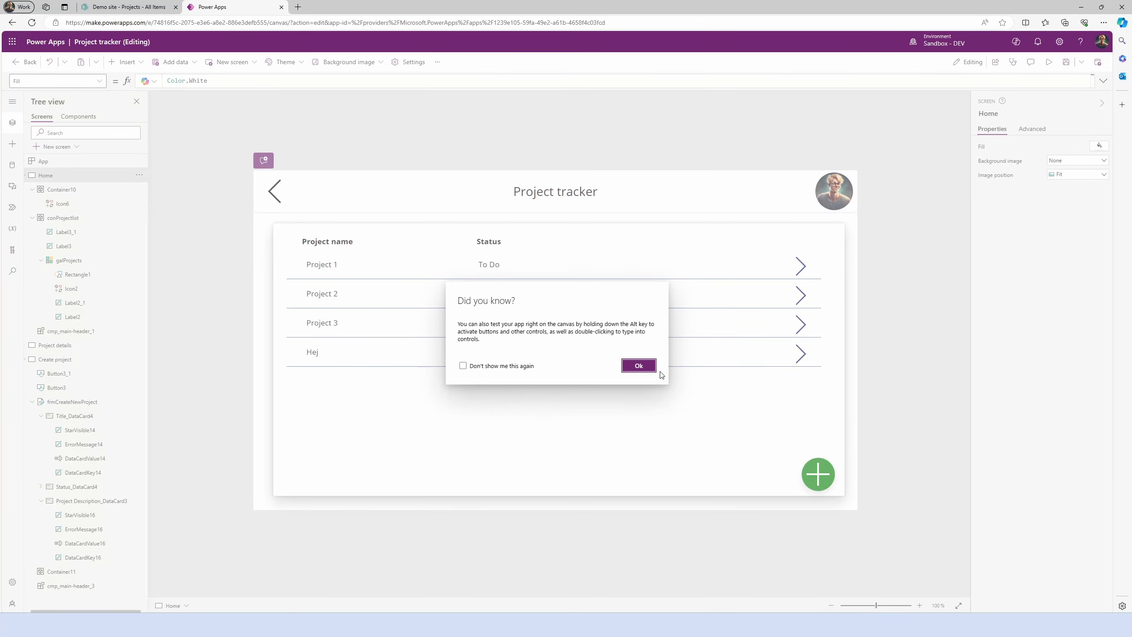
{"action": "left_click", "coordinate": [646, 365]}
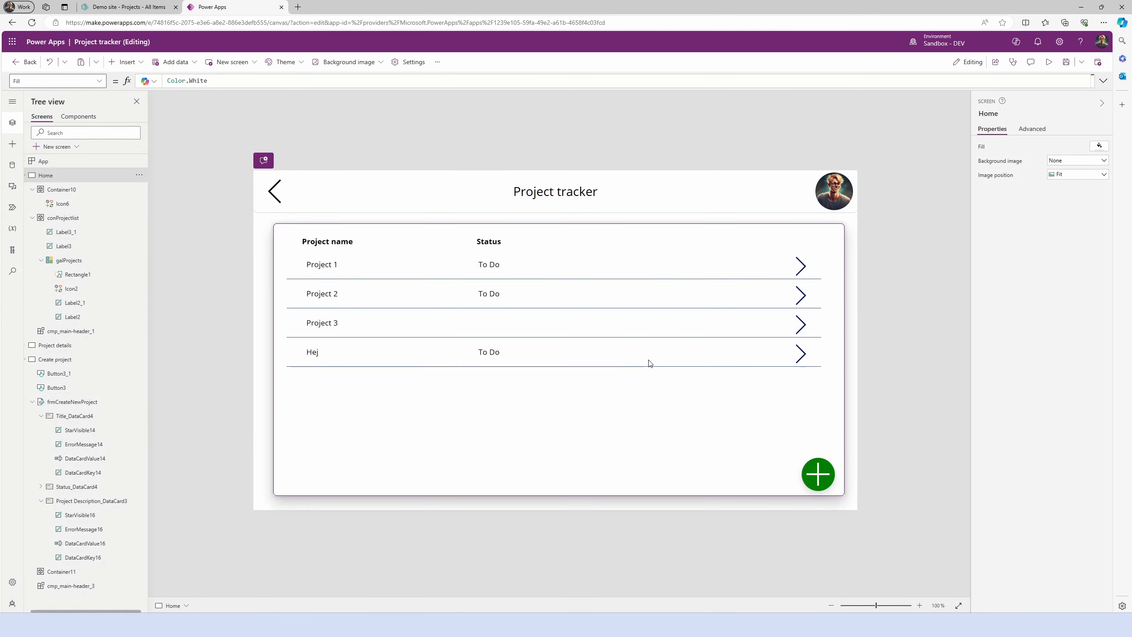
Insert Notify("Success! New project is created") between SubmitForm and ResetForm in the OnSelect formula of the Create project screen's Save button
{"action": "left_click", "coordinate": [817, 474], "text": "alt"}
{"action": "left_click", "coordinate": [747, 429]}
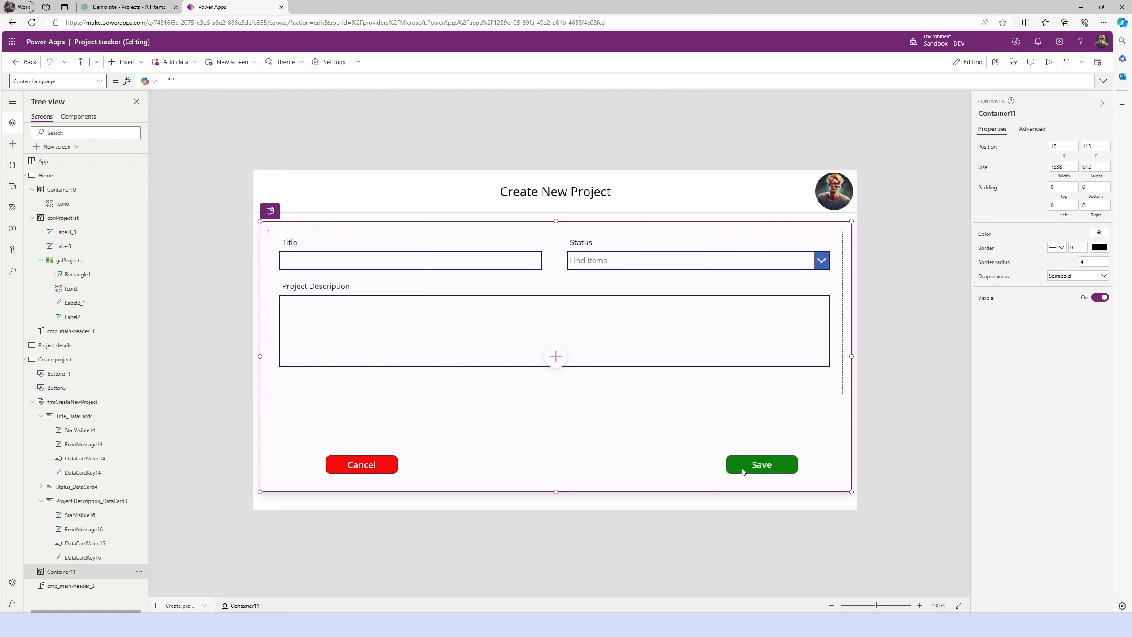
{"action": "left_click", "coordinate": [893, 453]}
{"action": "left_click", "coordinate": [758, 467]}
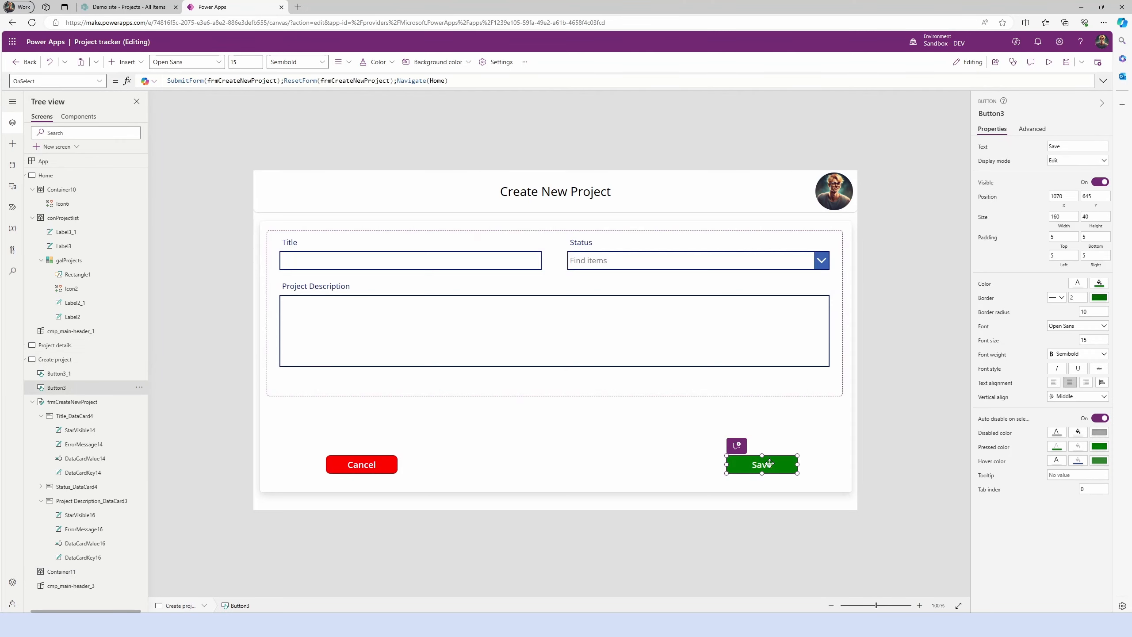
{"action": "left_click", "coordinate": [283, 81]}
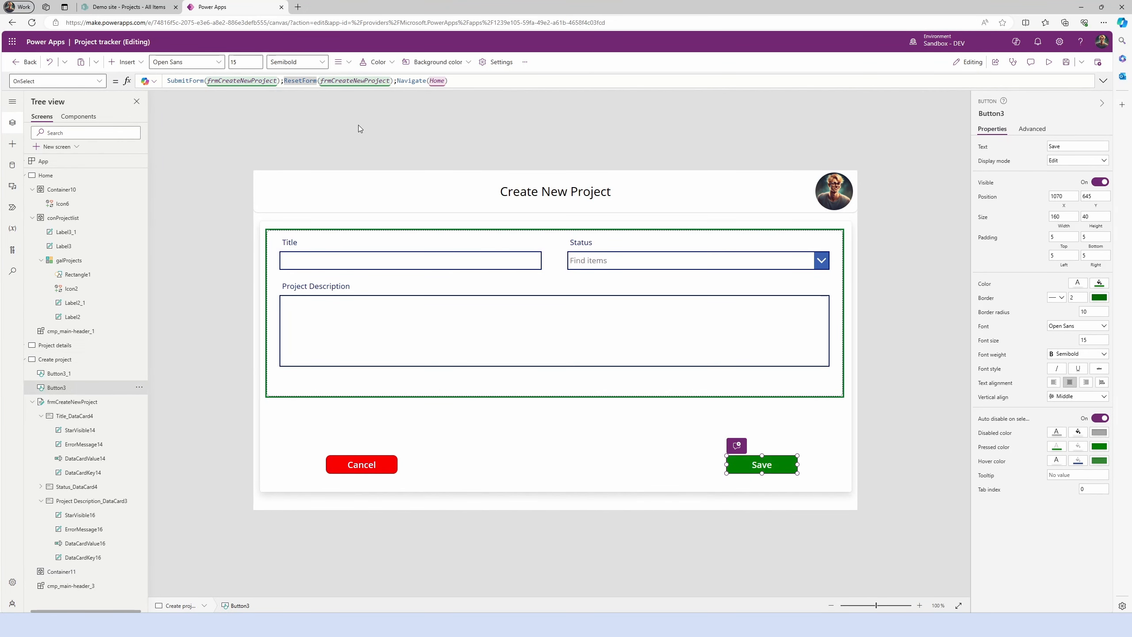
{"action": "type", "text": ";"}
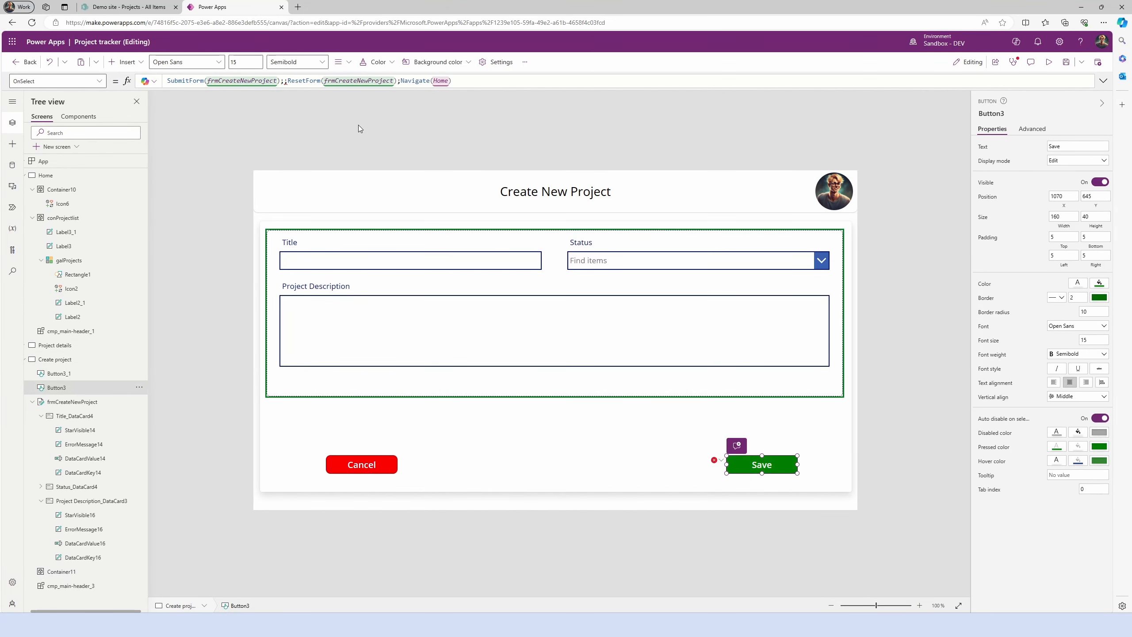
{"action": "type", "text": "not"}
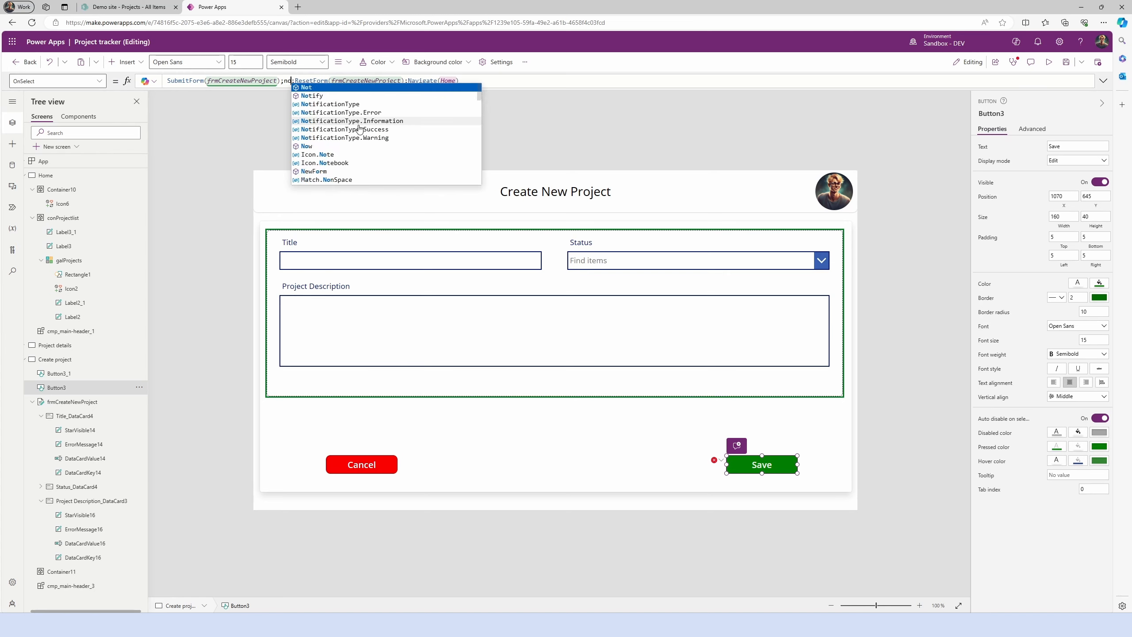
{"action": "key", "text": "Tab"}
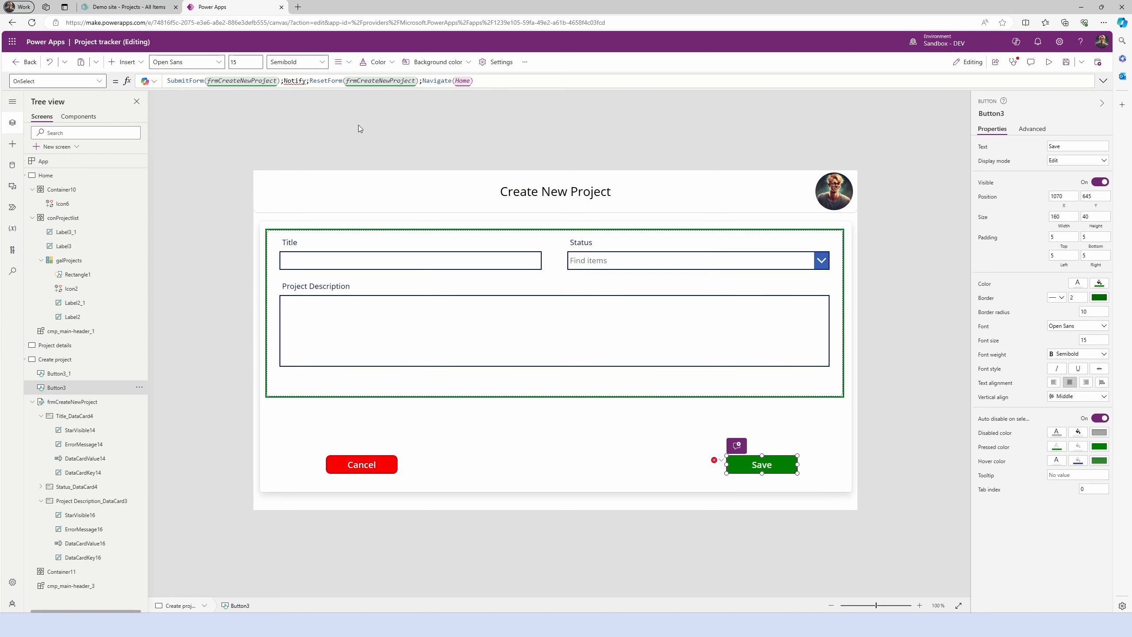
{"action": "type", "text": "()\"S"}
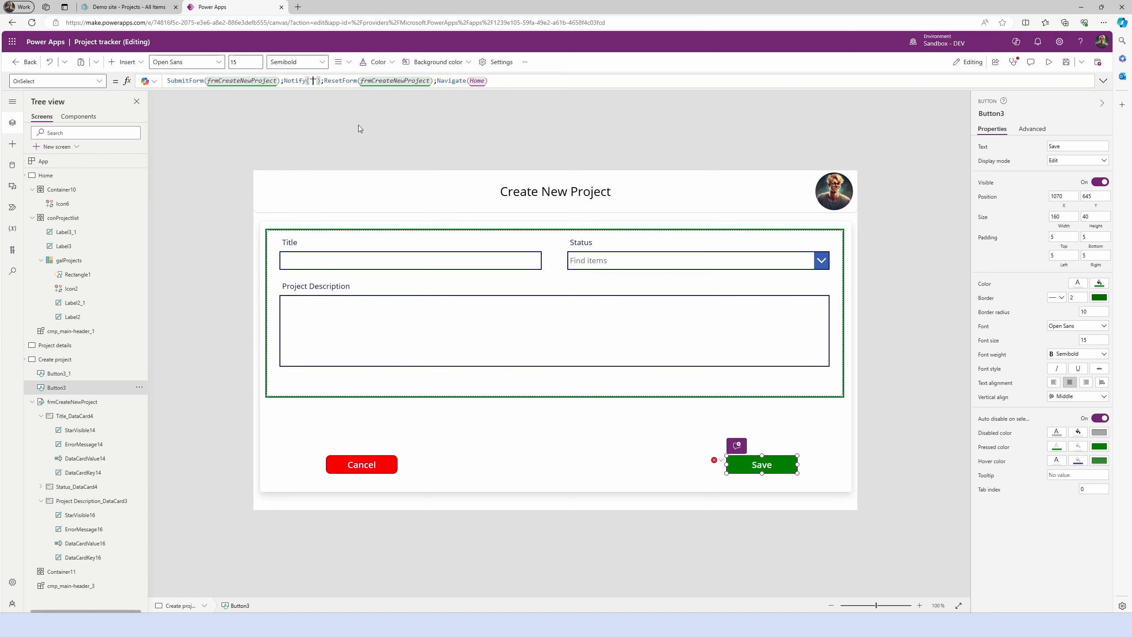
{"action": "type", "text": "uccess! "}
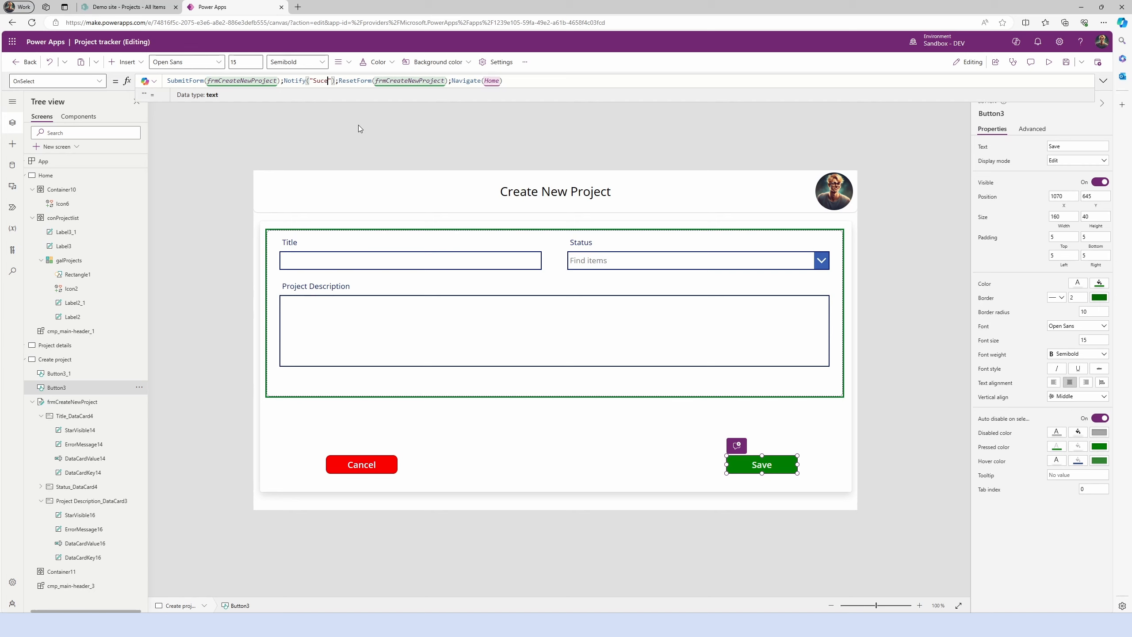
{"action": "type", "text": "Proj"}
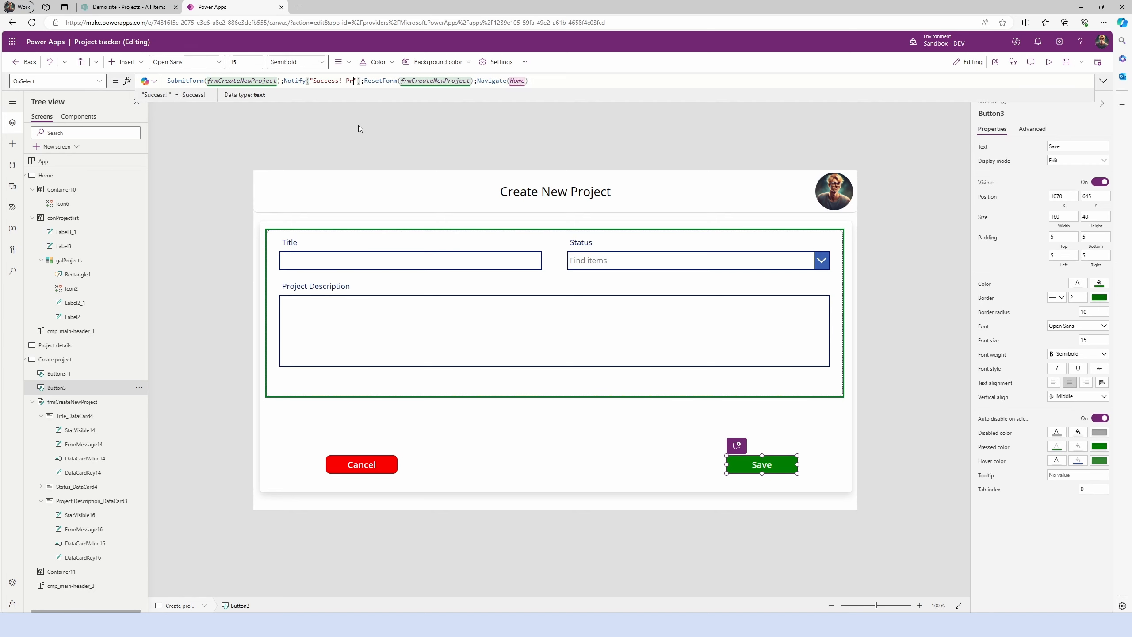
{"action": "key", "text": "BackSpace"}
{"action": "key", "text": "BackSpace"}
{"action": "key", "text": "BackSpace"}
{"action": "key", "text": "BackSpace"}
{"action": "type", "text": "New project is cre"}
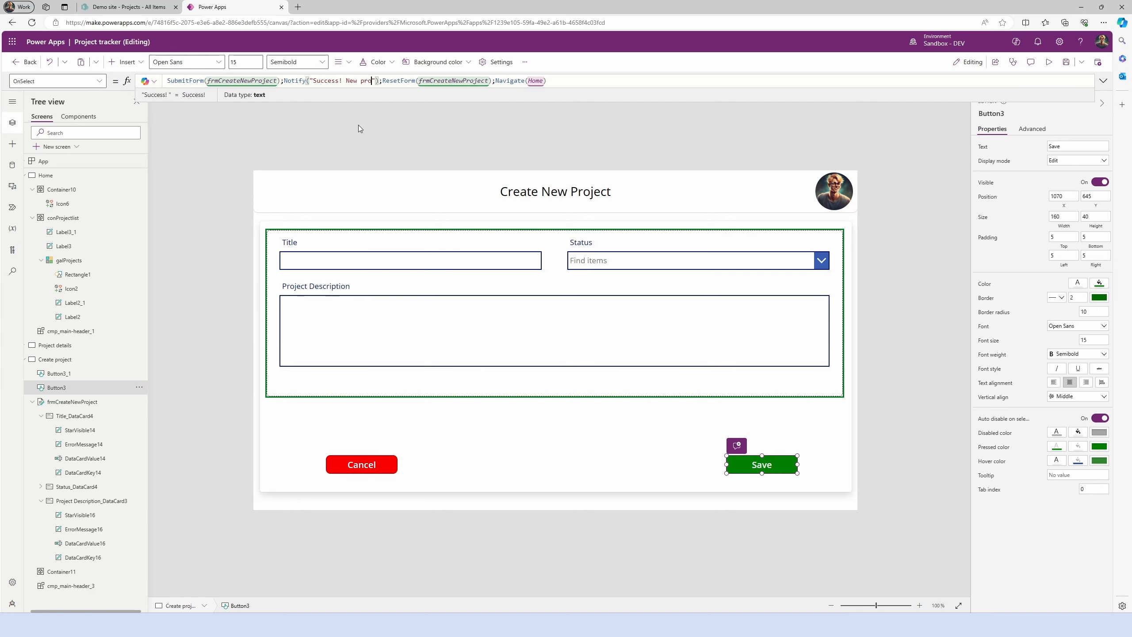
{"action": "type", "text": "ated"}
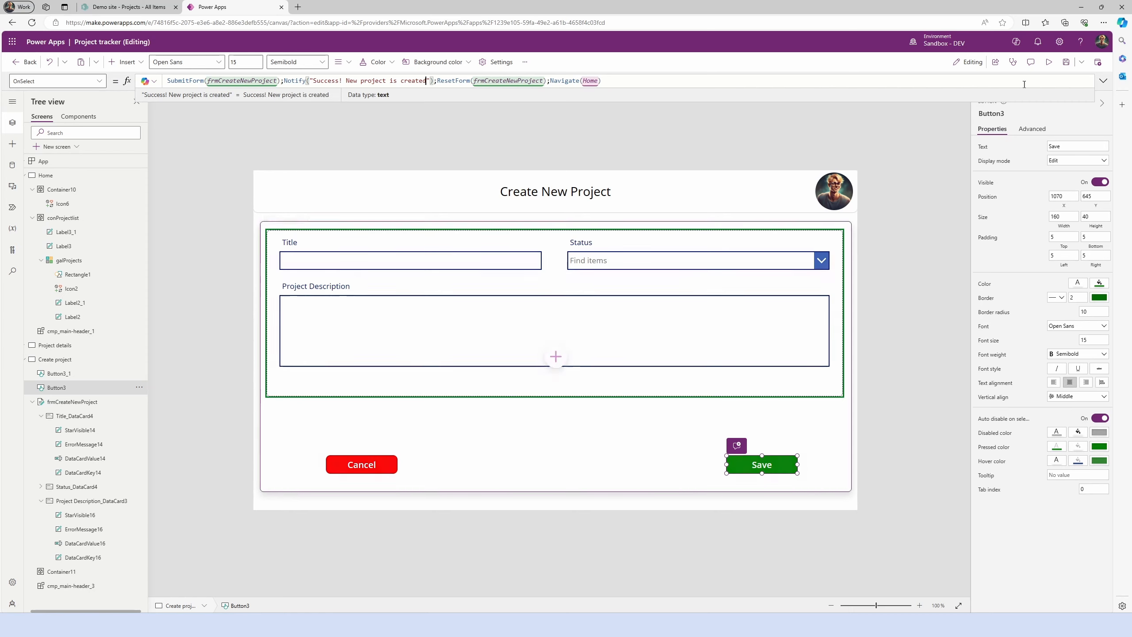
Preview the app and fill in the new-project form with title Project 4, status To Do and description "Some text"
{"action": "left_click", "coordinate": [1049, 62]}
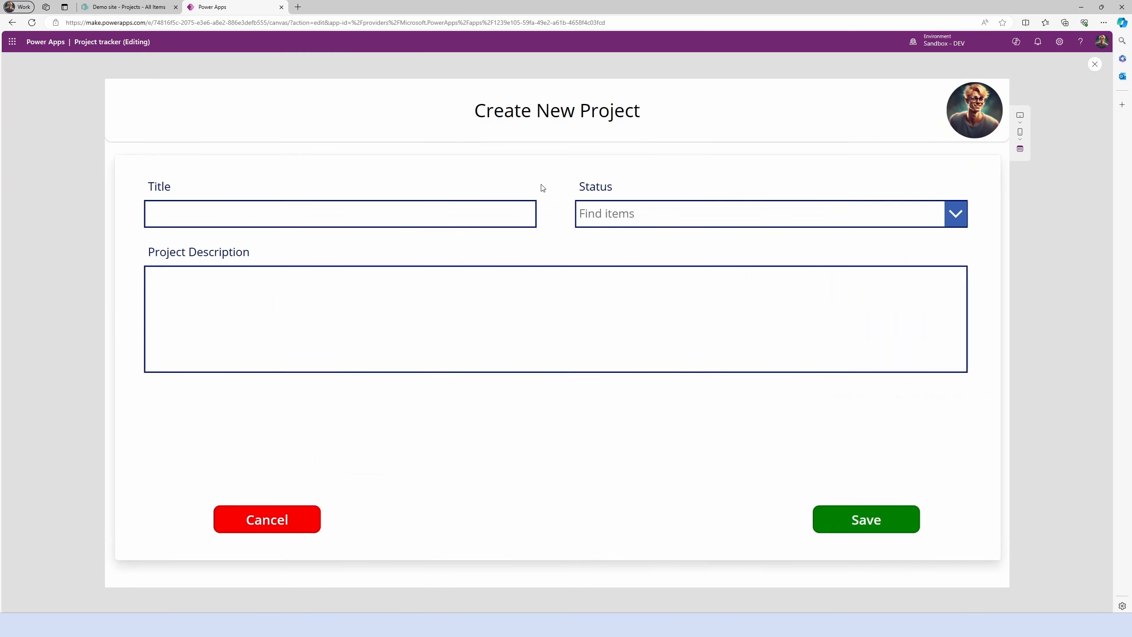
{"action": "left_click", "coordinate": [418, 220]}
{"action": "type", "text": "Proje"}
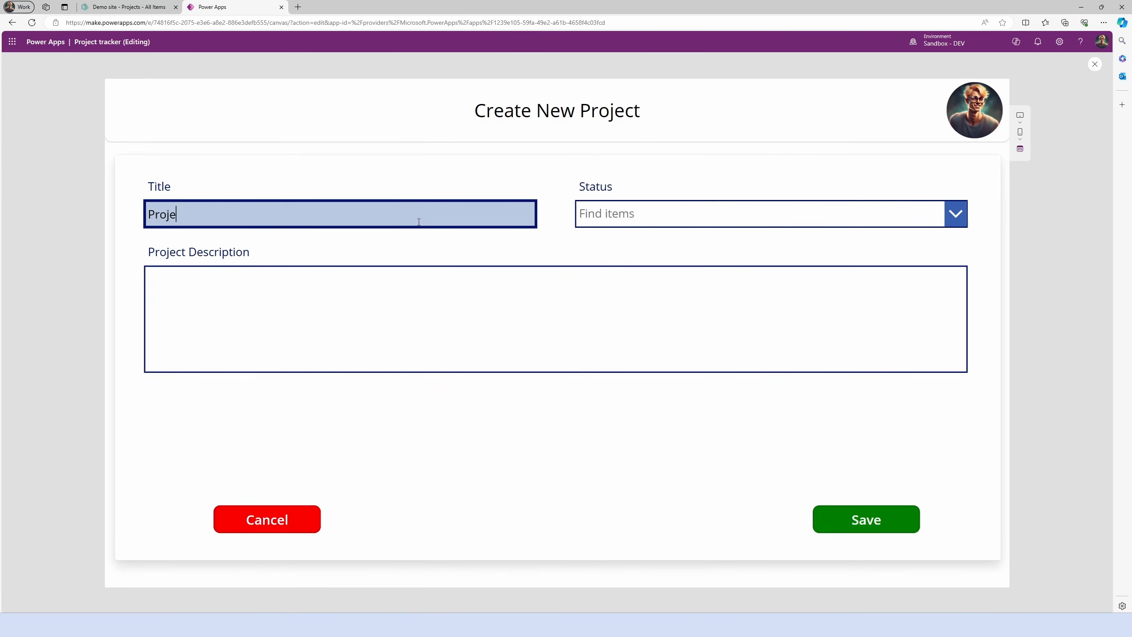
{"action": "type", "text": "ct 4"}
{"action": "left_click", "coordinate": [720, 215]}
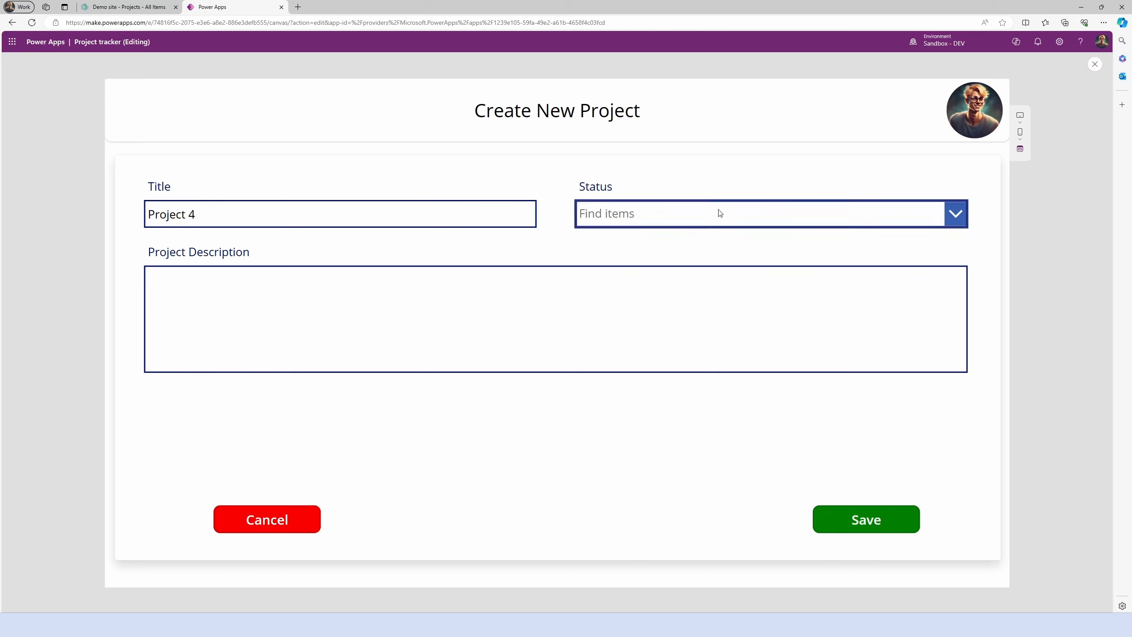
{"action": "left_click", "coordinate": [646, 249]}
{"action": "left_click", "coordinate": [406, 341]}
{"action": "type", "text": "S"}
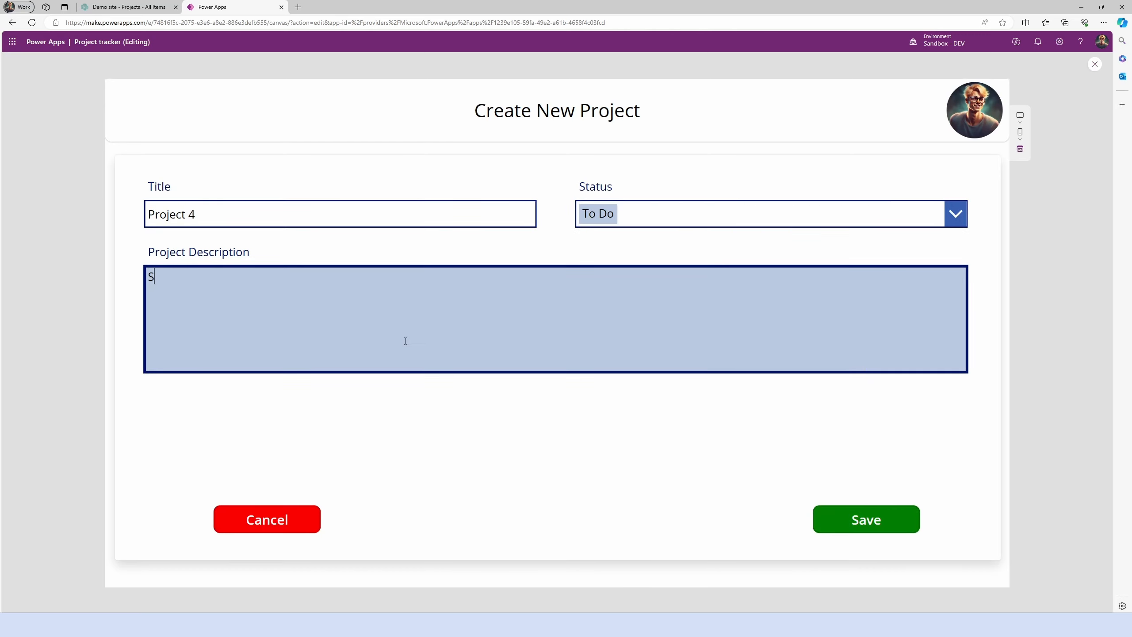
{"action": "type", "text": "ome text"}
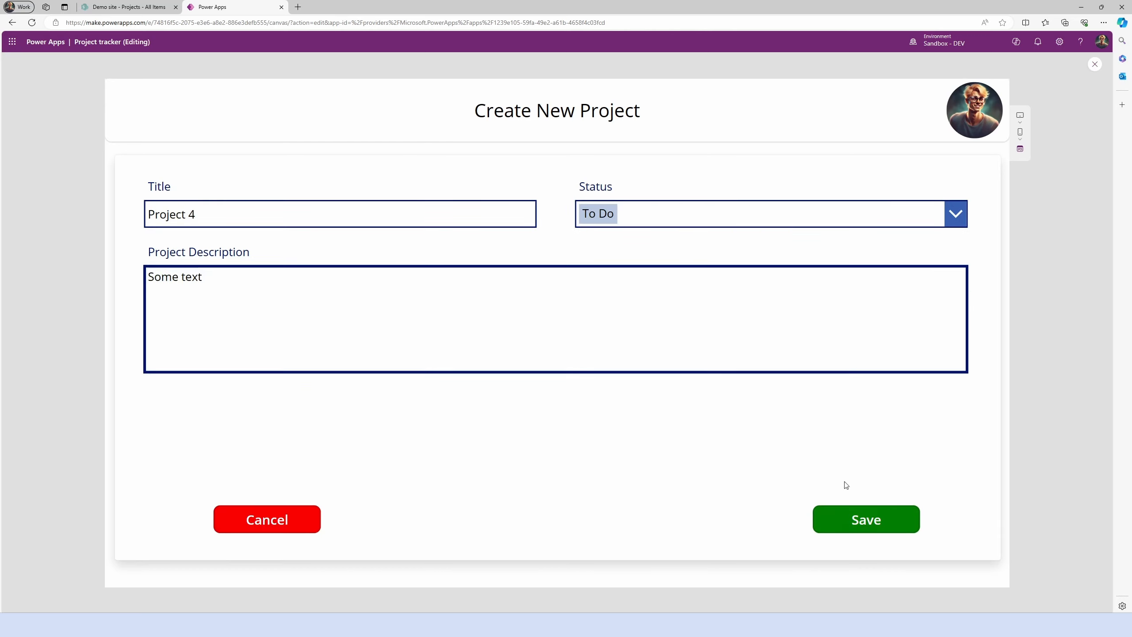
Save the filled-in new project in the preview, dismiss the notification banner and close the preview
{"action": "left_click", "coordinate": [888, 519]}
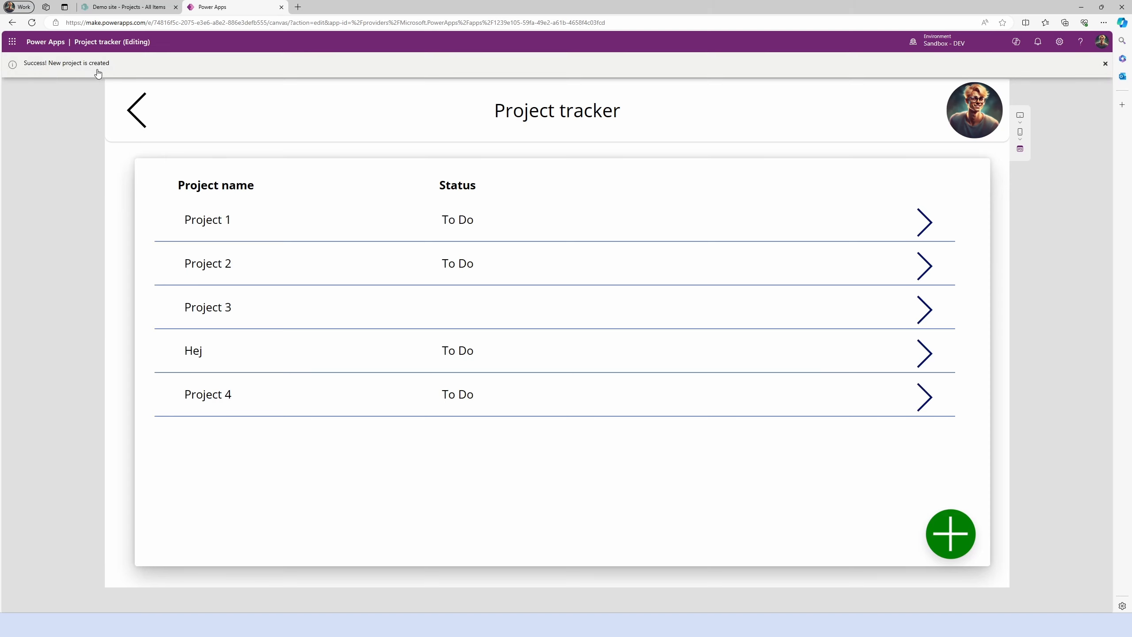
{"action": "left_click", "coordinate": [1105, 64]}
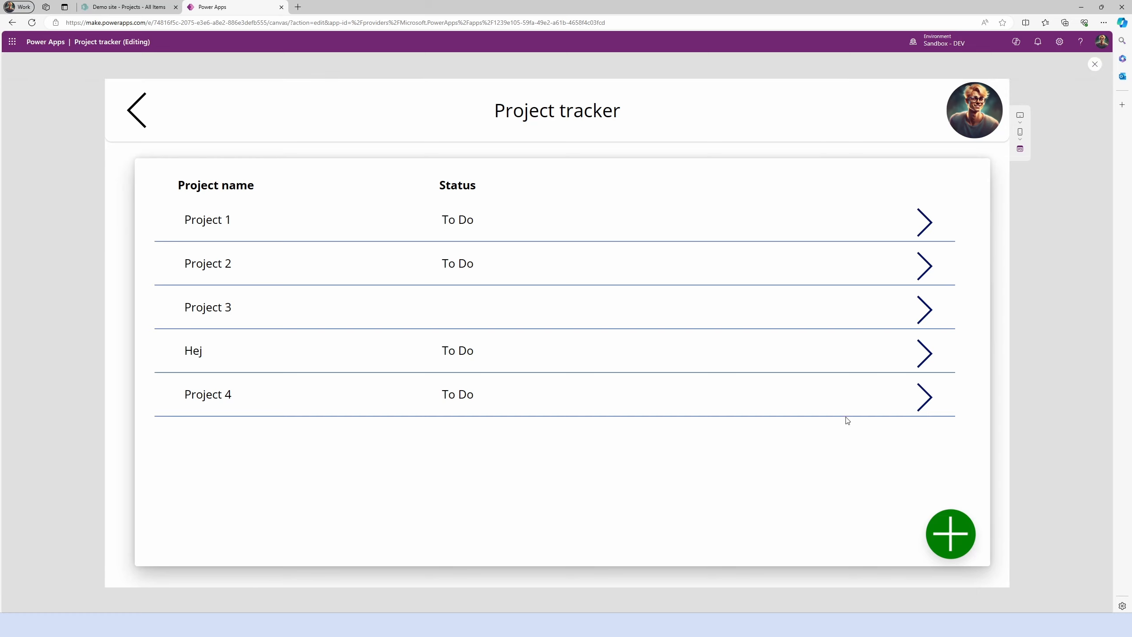
{"action": "left_click", "coordinate": [1093, 63]}
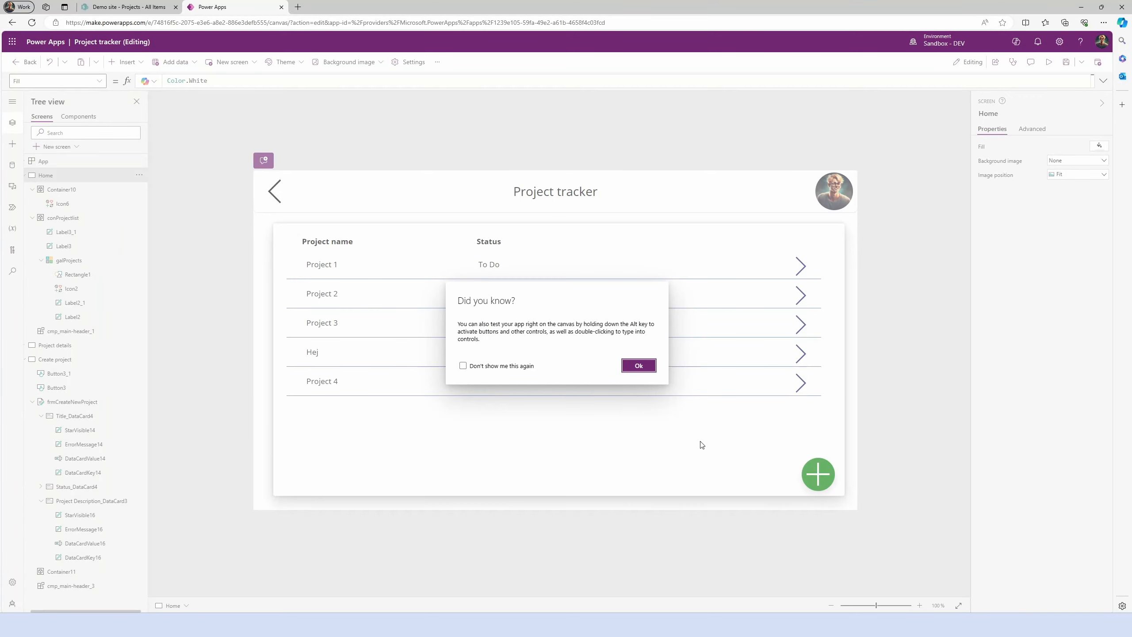
{"action": "left_click", "coordinate": [638, 366]}
Add NotificationType.Success as the second Notify argument in the Create project screen's Save button formula, and return to Home with Cancel
{"action": "left_click", "coordinate": [818, 474], "text": "alt"}
{"action": "left_click", "coordinate": [761, 465]}
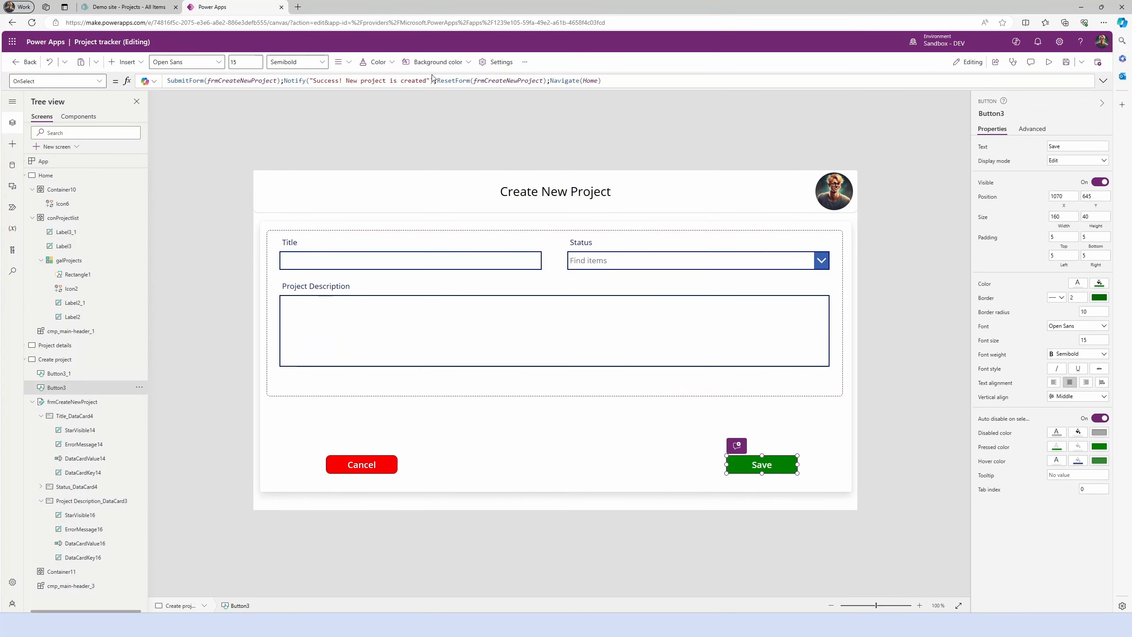
{"action": "left_click", "coordinate": [426, 81]}
{"action": "key", "text": "Right"}
{"action": "type", "text": ","}
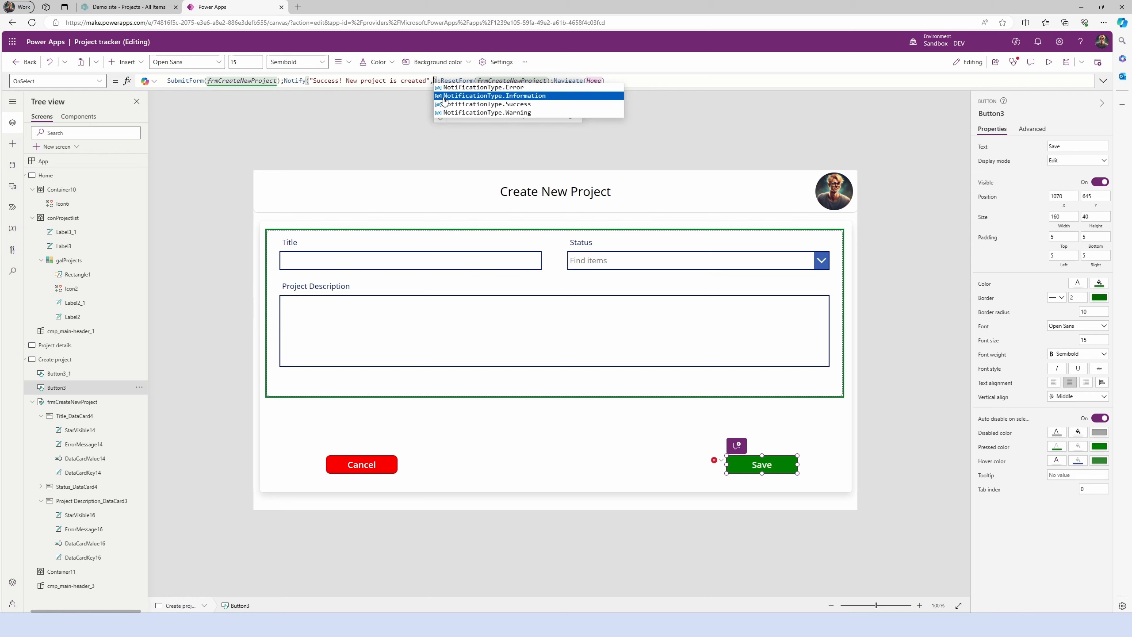
{"action": "left_click", "coordinate": [446, 104]}
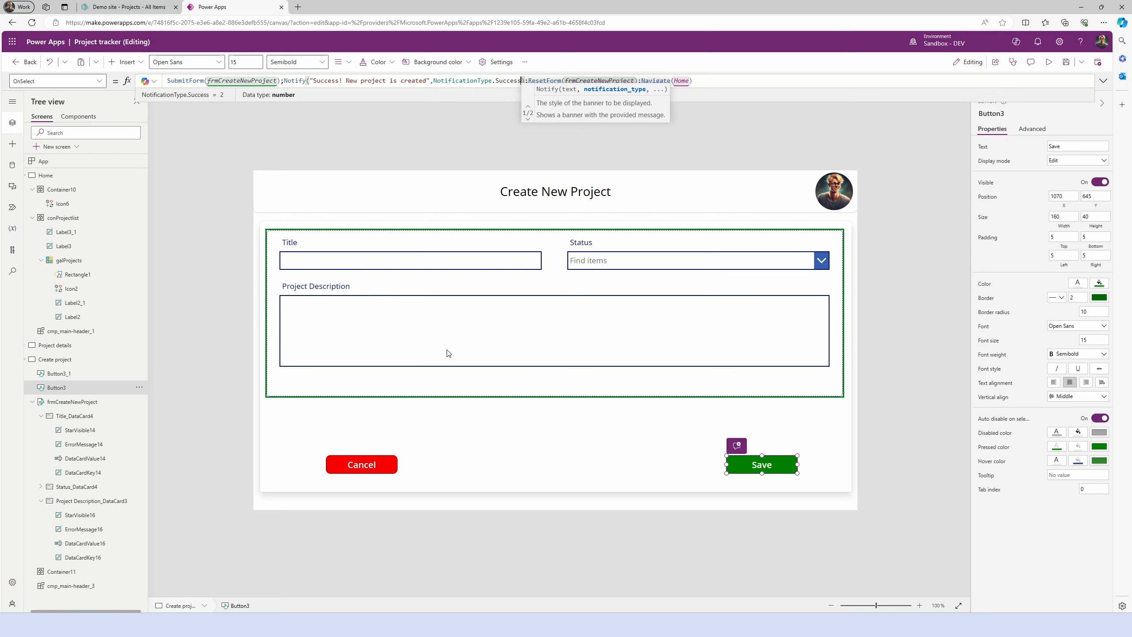
{"action": "left_click", "coordinate": [367, 465], "text": "alt"}
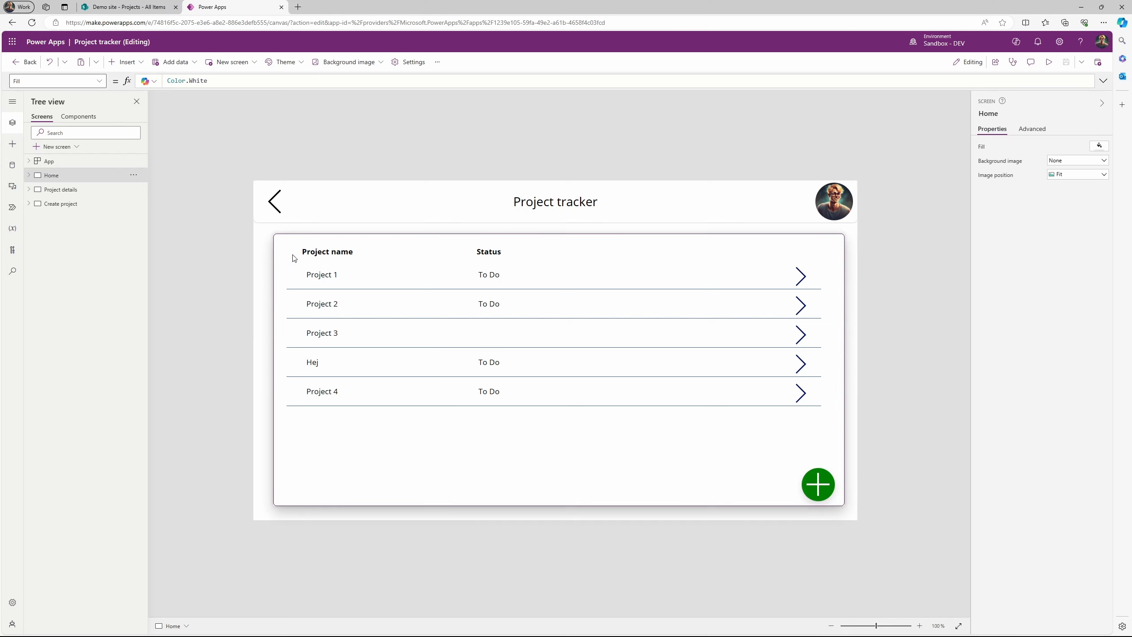
Insert an Edit pencil icon into the row template of the galProjects gallery on the Home screen
{"action": "left_click", "coordinate": [125, 62]}
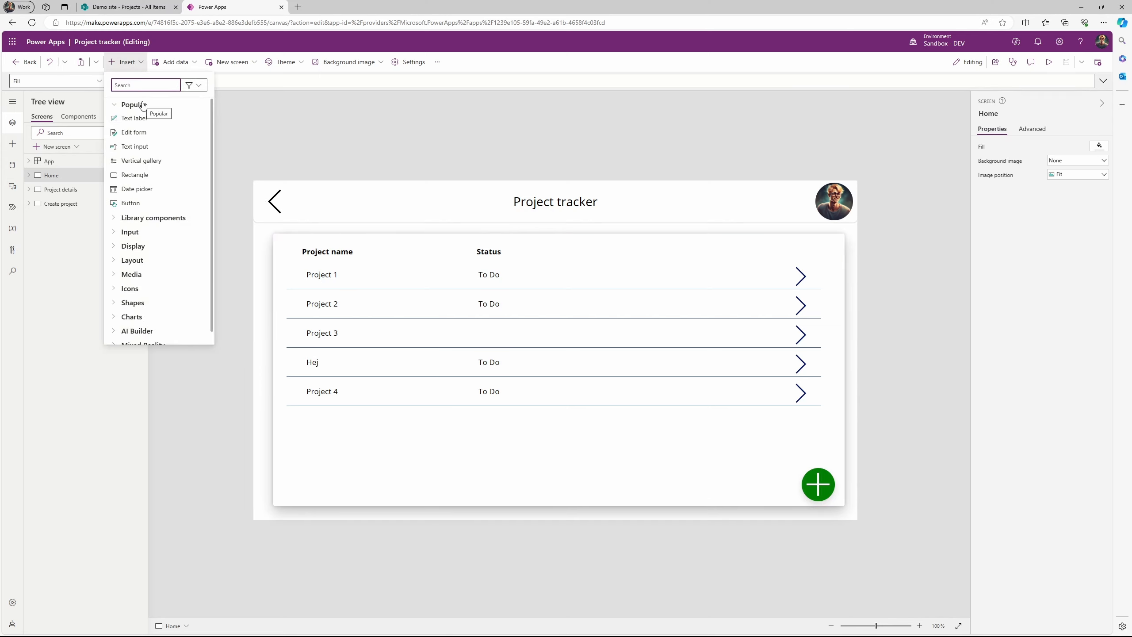
{"action": "type", "text": "edit"}
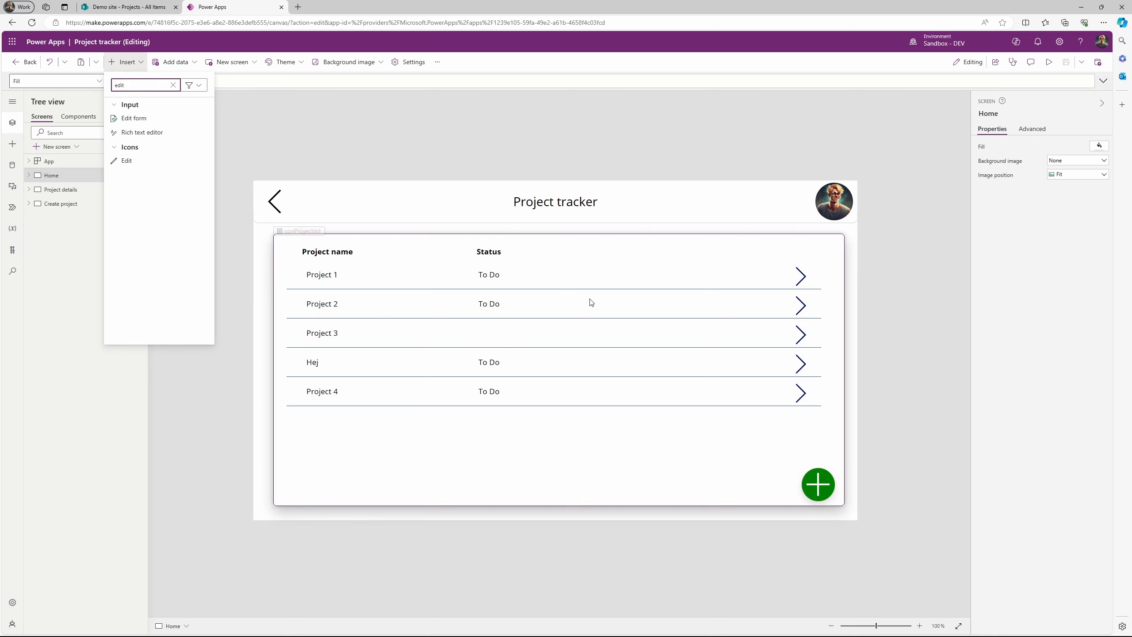
{"action": "left_click", "coordinate": [646, 273]}
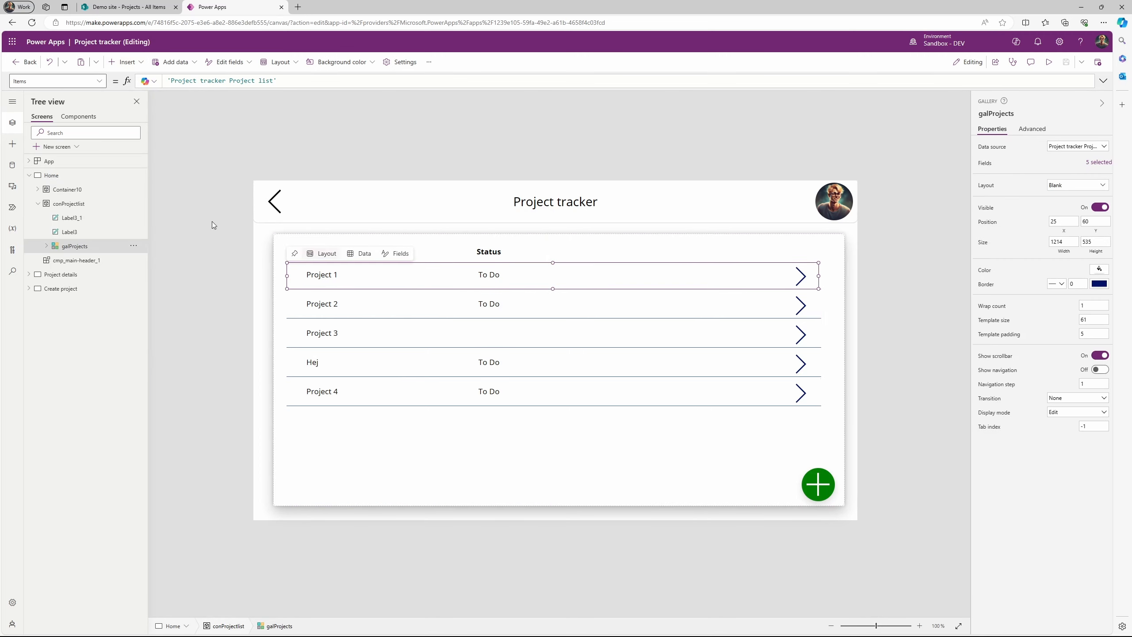
{"action": "left_click", "coordinate": [132, 63]}
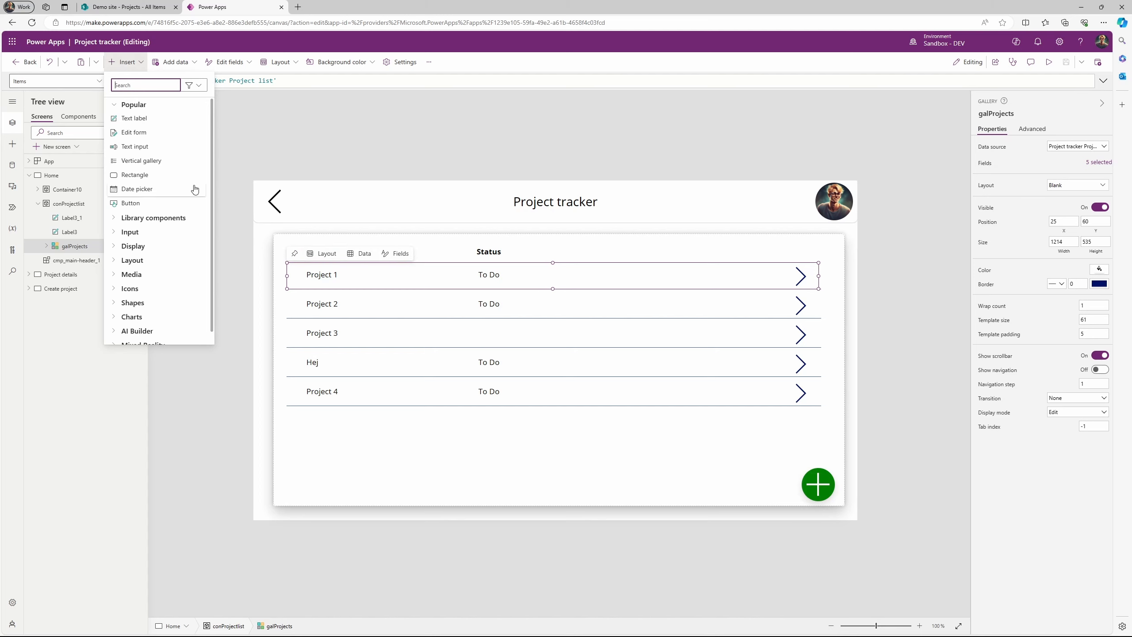
{"action": "type", "text": "edit"}
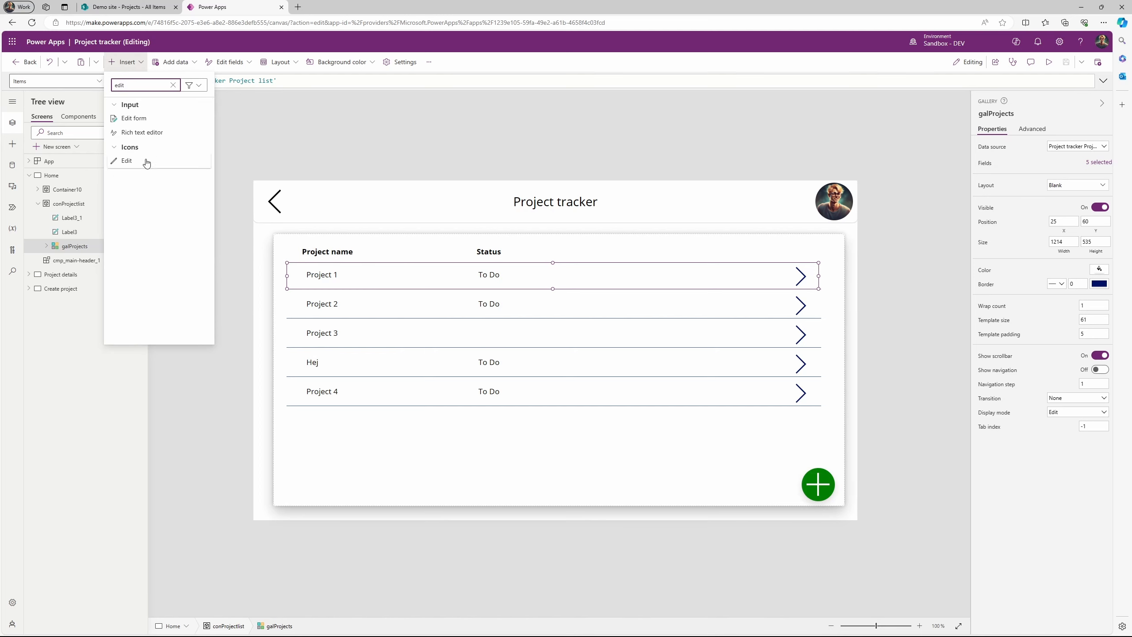
{"action": "left_click", "coordinate": [146, 161]}
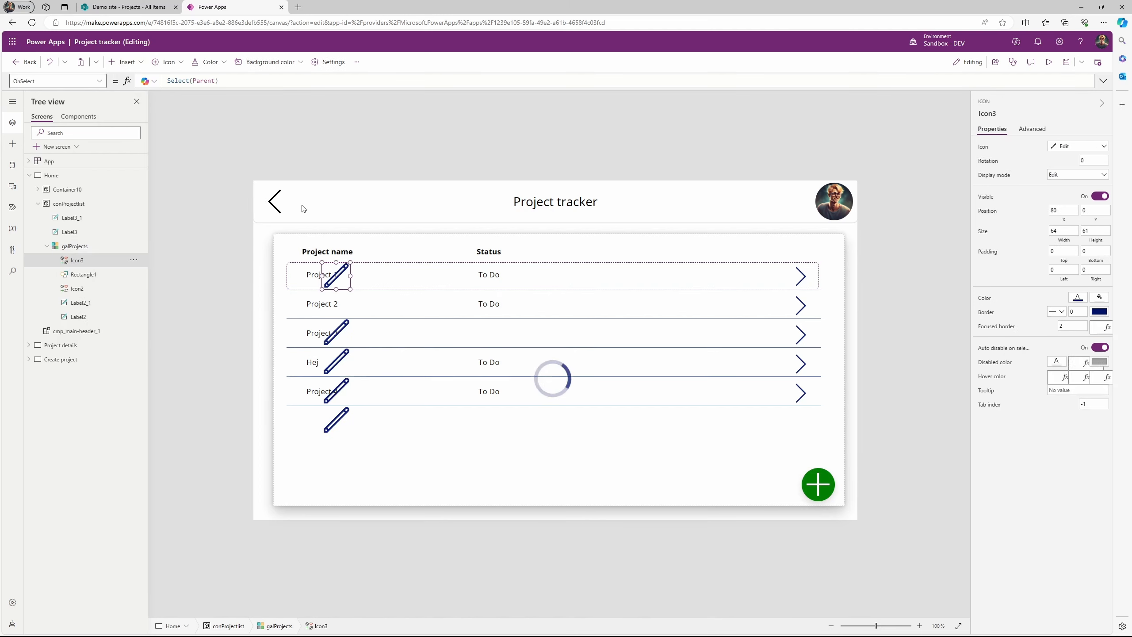
Shrink the pencil icon to about 29 by 27 and place it just before the row's arrow, at about X 1096, Y 17
{"action": "left_click_drag", "start_coordinate": [337, 275], "coordinate": [782, 272]}
{"action": "left_click_drag", "start_coordinate": [775, 278], "coordinate": [777, 277]}
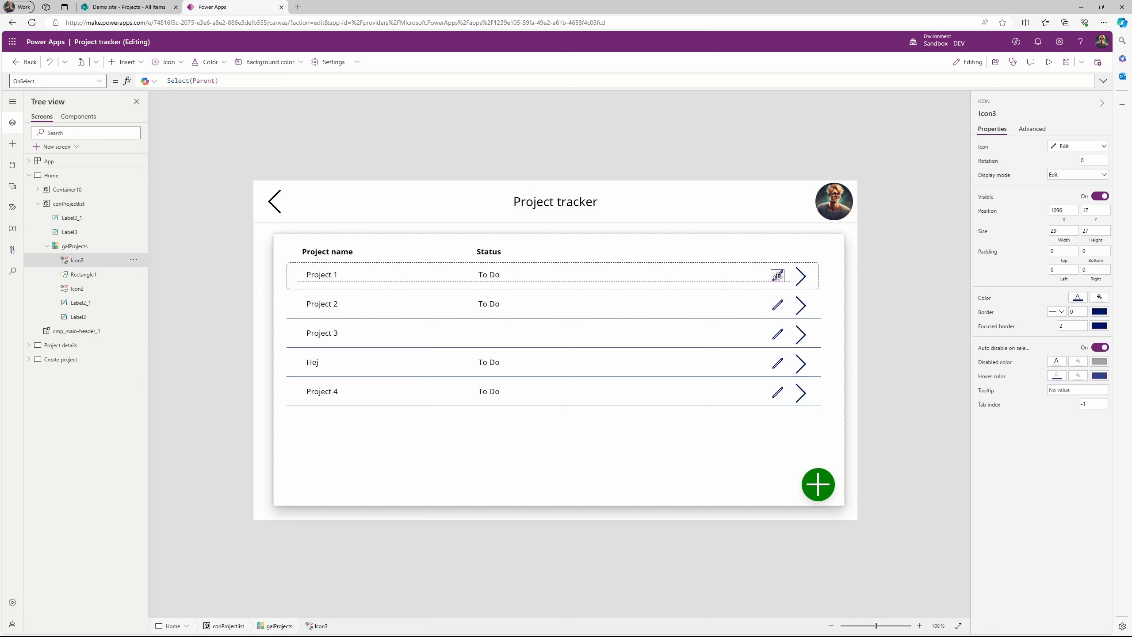
{"action": "left_click", "coordinate": [900, 287]}
{"action": "left_click", "coordinate": [776, 276]}
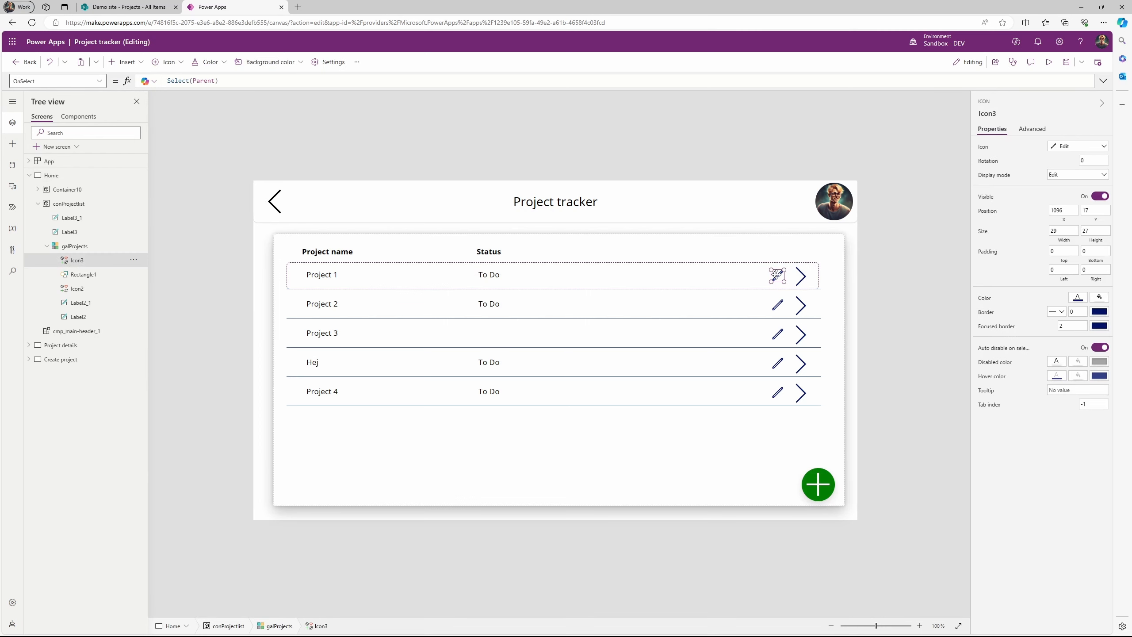
Add a new blank screen and rename it "Edit Project details"
{"action": "left_click", "coordinate": [29, 176]}
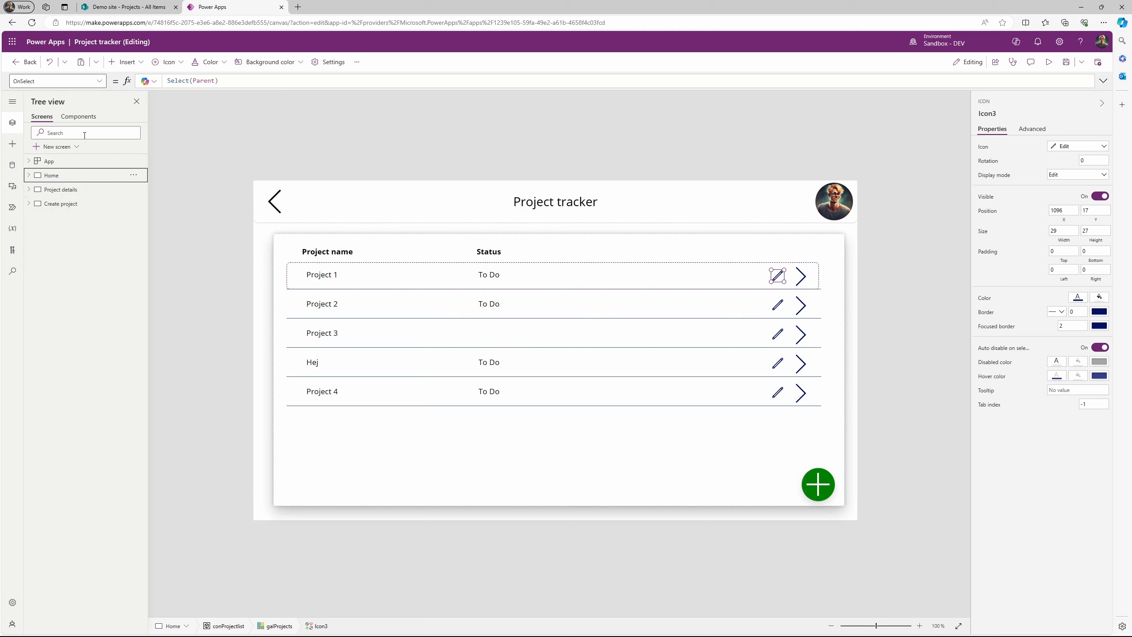
{"action": "left_click", "coordinate": [73, 145]}
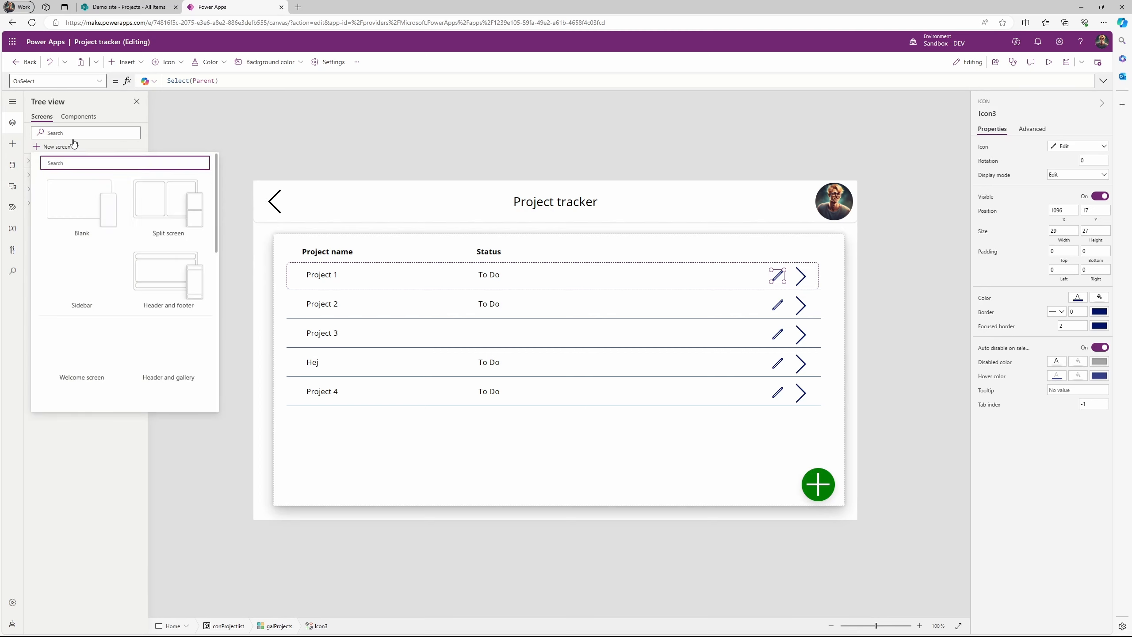
{"action": "left_click", "coordinate": [76, 230]}
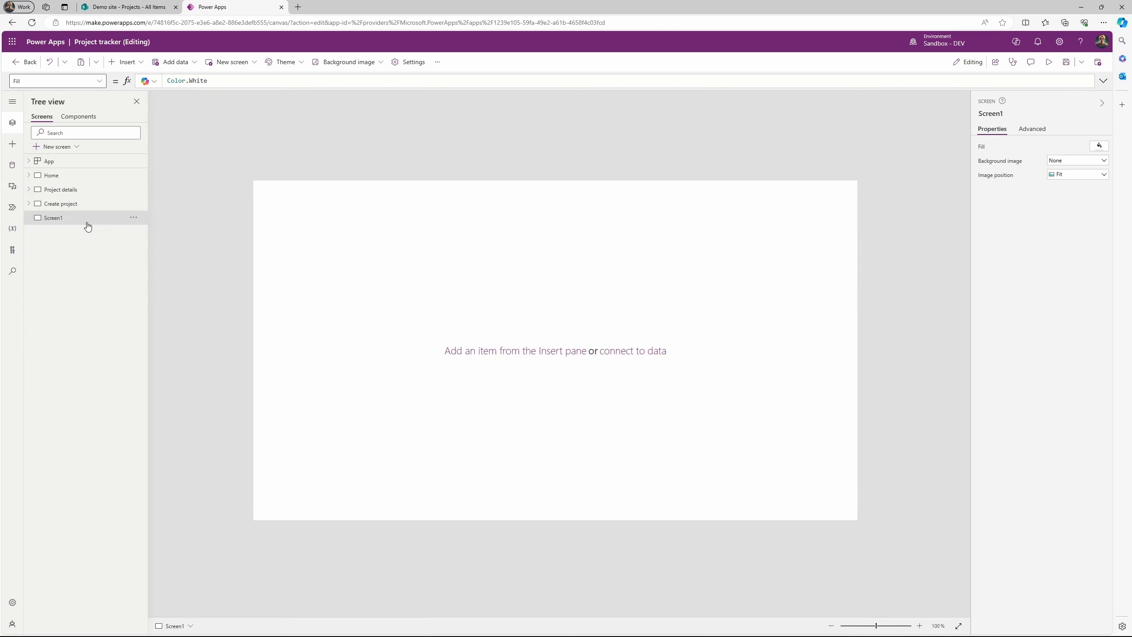
{"action": "left_click", "coordinate": [133, 217]}
{"action": "left_click", "coordinate": [165, 281]}
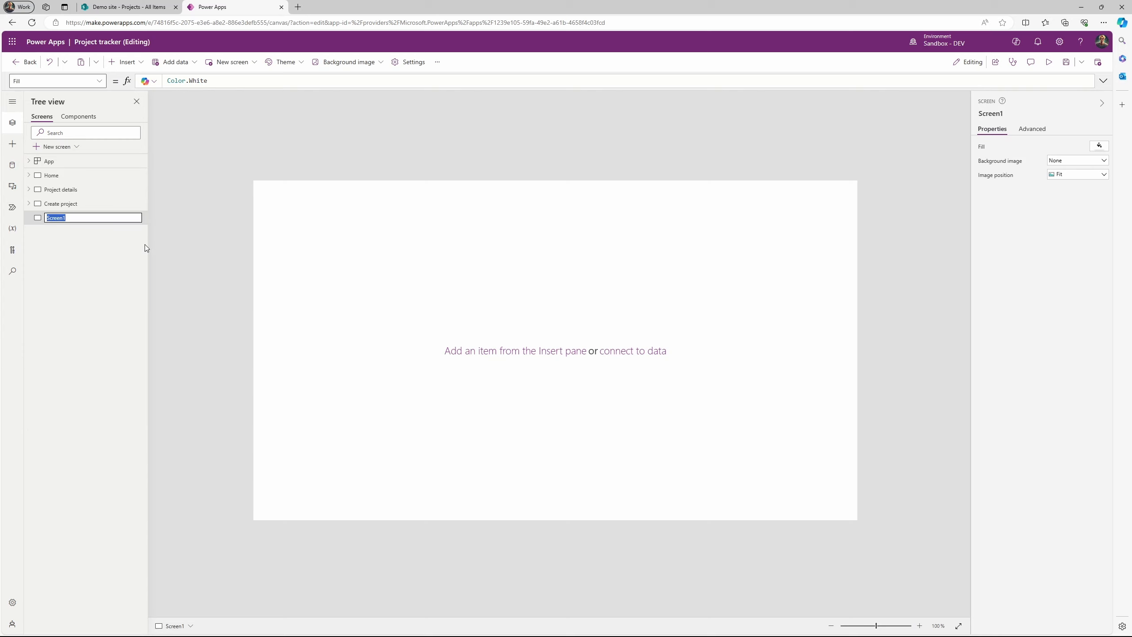
{"action": "type", "text": "Edit Project details"}
{"action": "key", "text": "Return"}
Set the OnSelect formula of the Home gallery's pencil icon to Navigate('Edit Project details')
{"action": "left_click", "coordinate": [51, 175]}
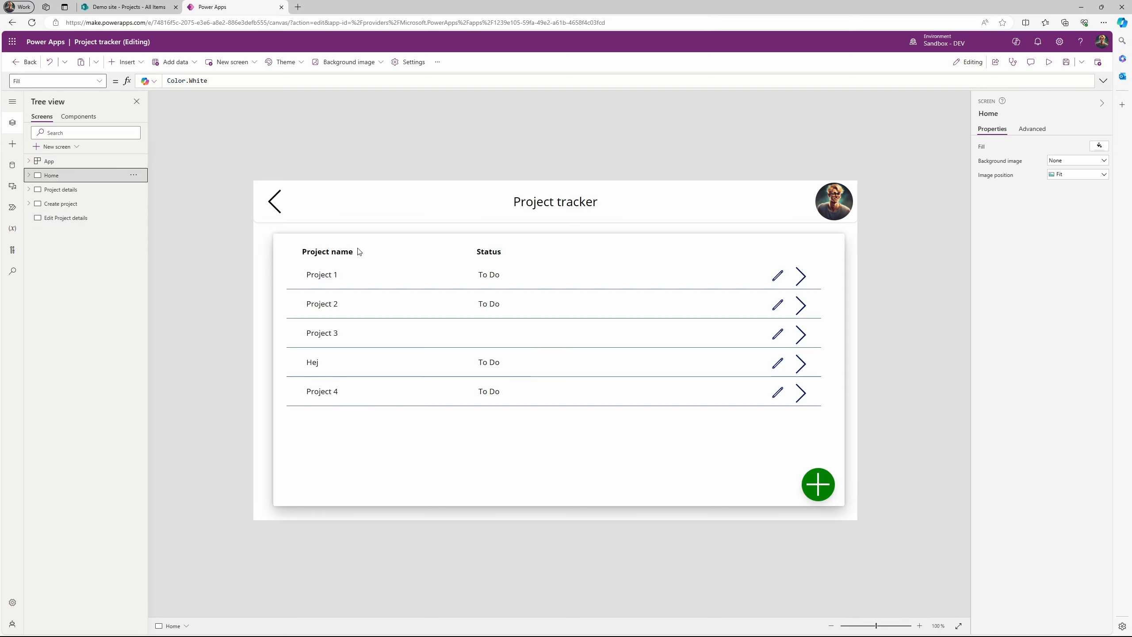
{"action": "left_click", "coordinate": [776, 277]}
{"action": "key", "text": "alt"}
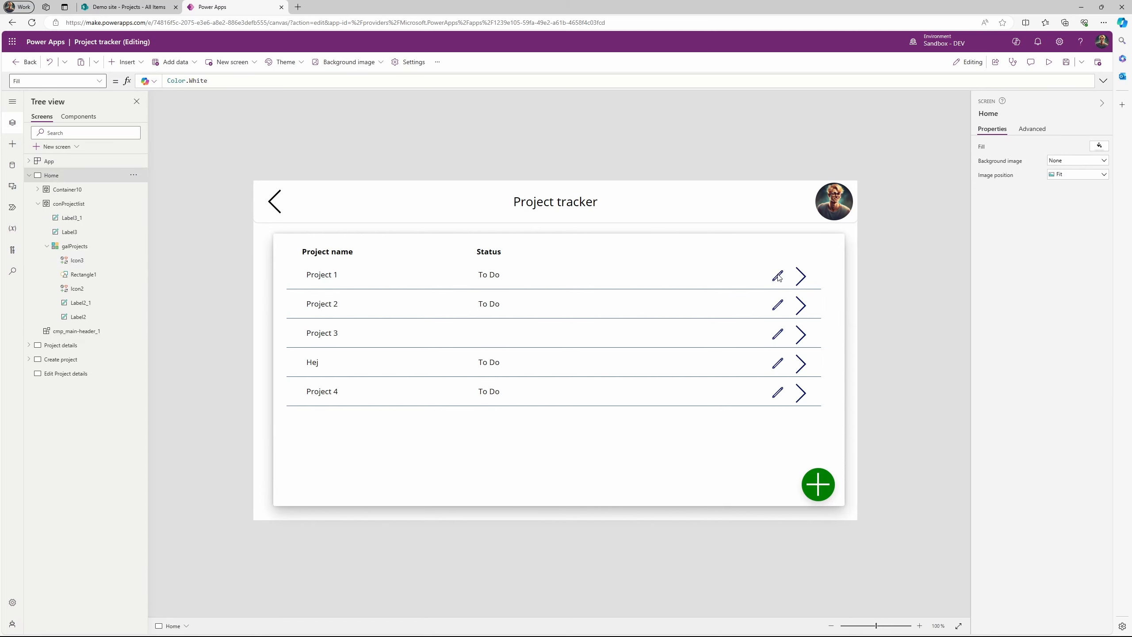
{"action": "left_click", "coordinate": [778, 277]}
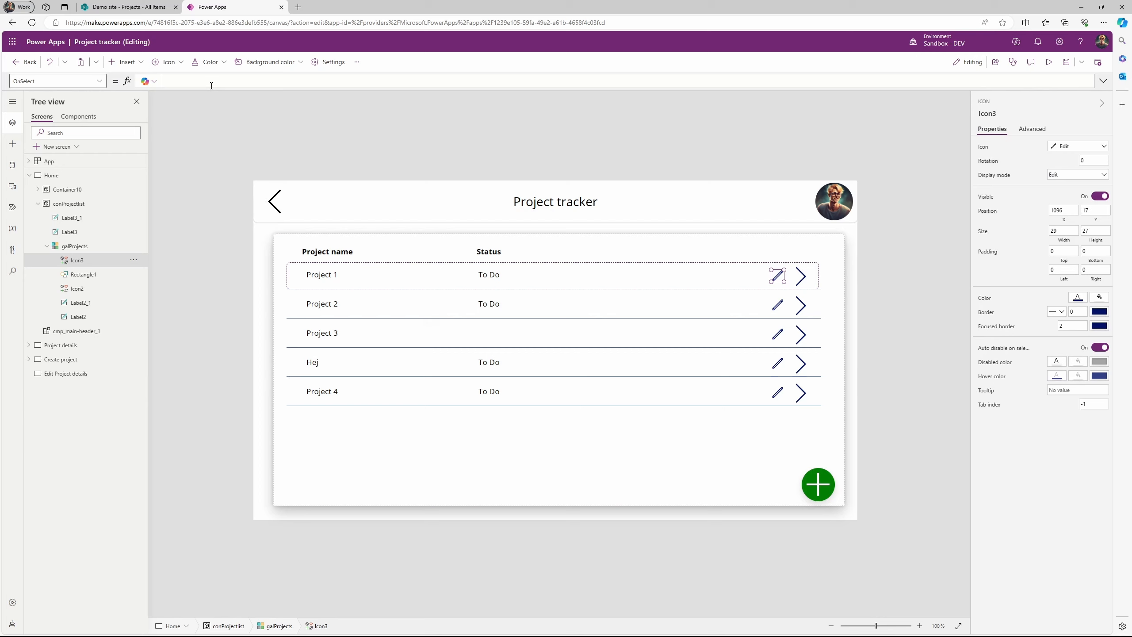
{"action": "type", "text": "Navigate("}
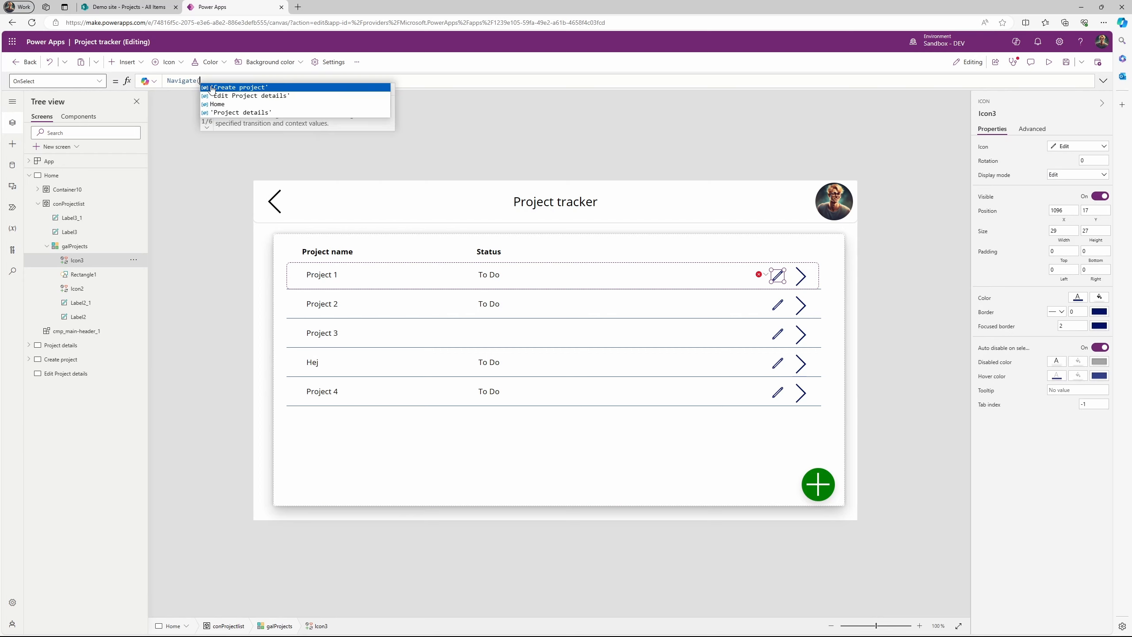
{"action": "key", "text": "Down"}
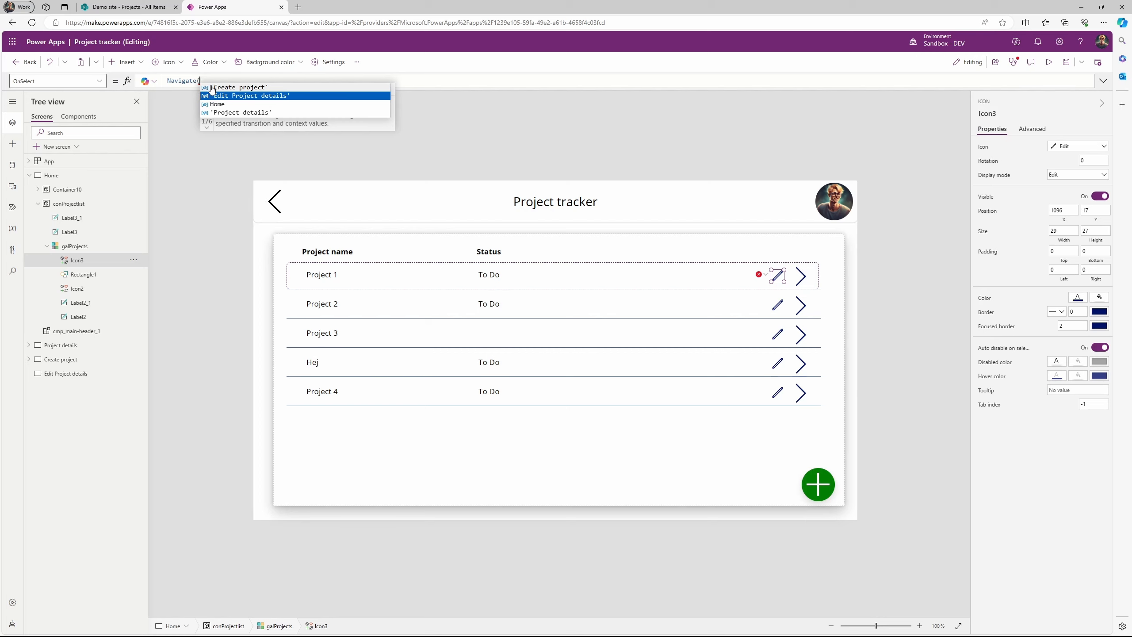
{"action": "key", "text": "Tab"}
{"action": "type", "text": ")"}
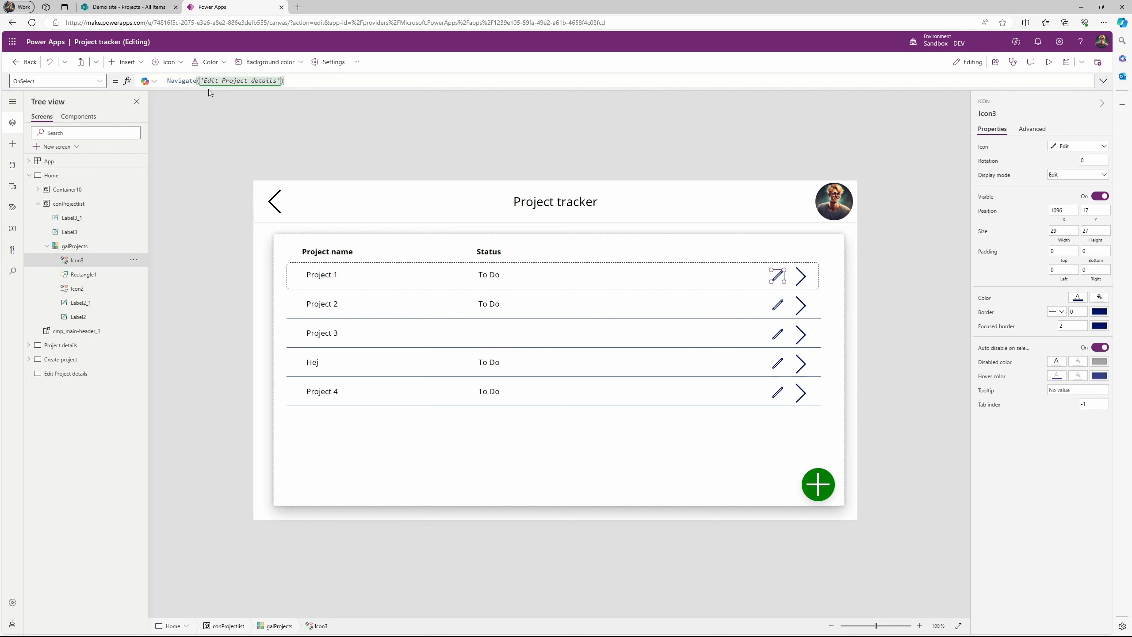
{"action": "left_click", "coordinate": [880, 210]}
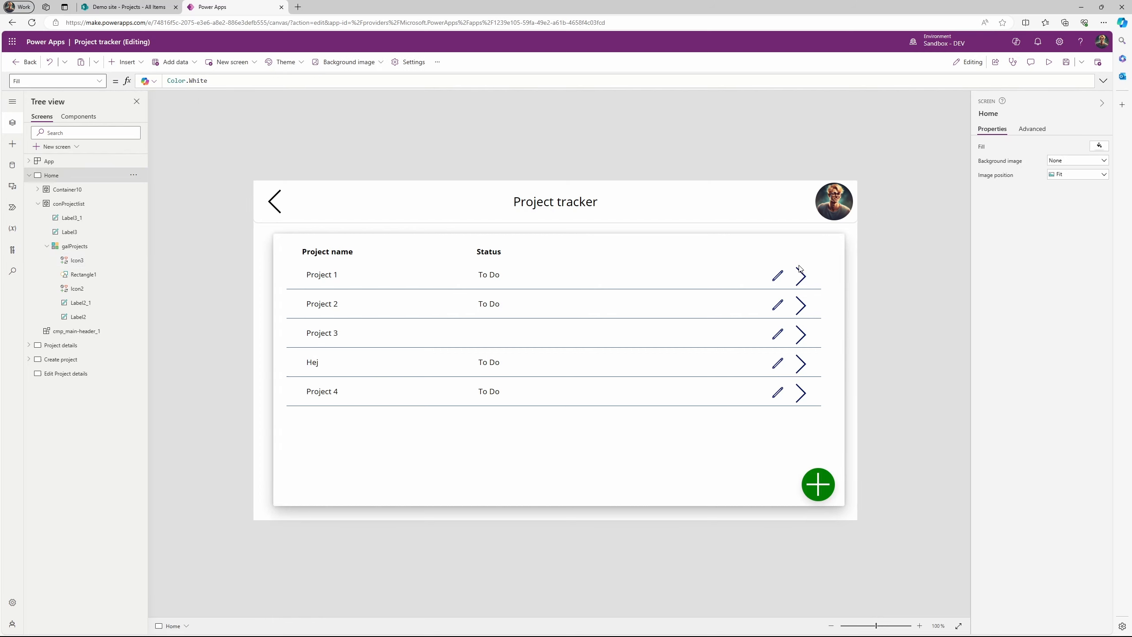
Open the Edit Project details screen with Project 1's pencil icon and insert the cmp_main-header component on it
{"action": "left_click", "coordinate": [778, 276], "text": "alt"}
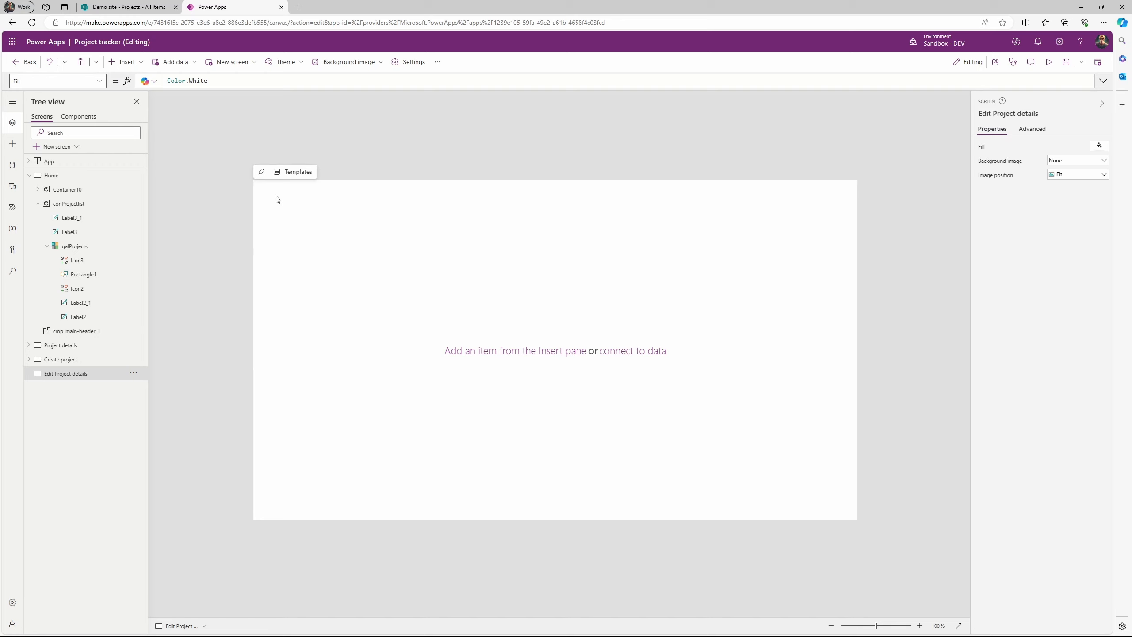
{"action": "left_click", "coordinate": [12, 144]}
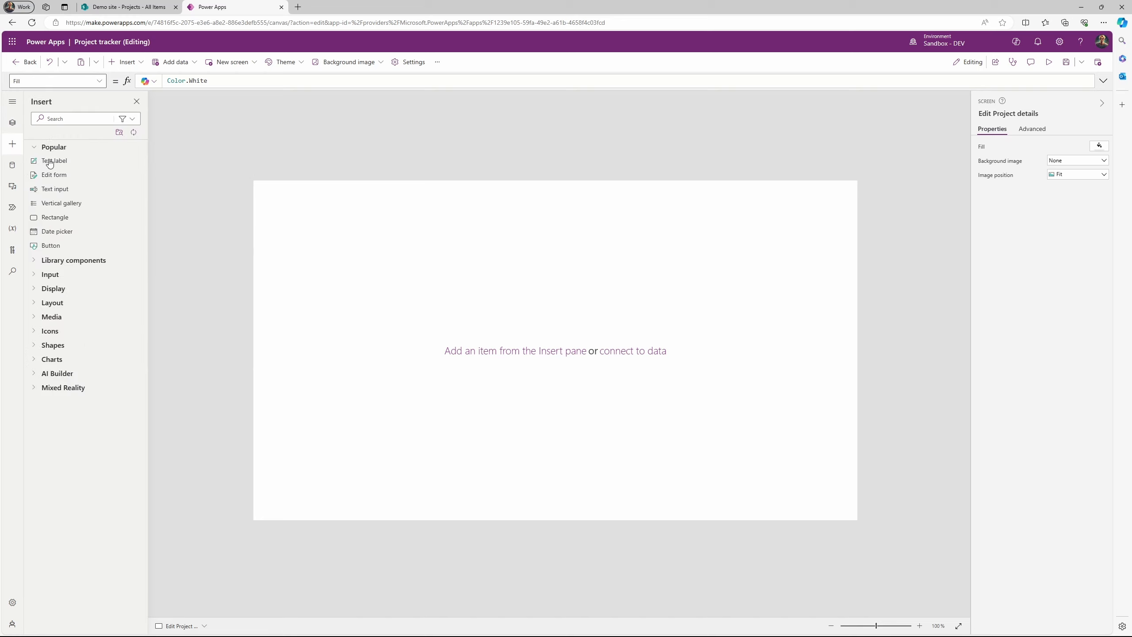
{"action": "left_click", "coordinate": [53, 261]}
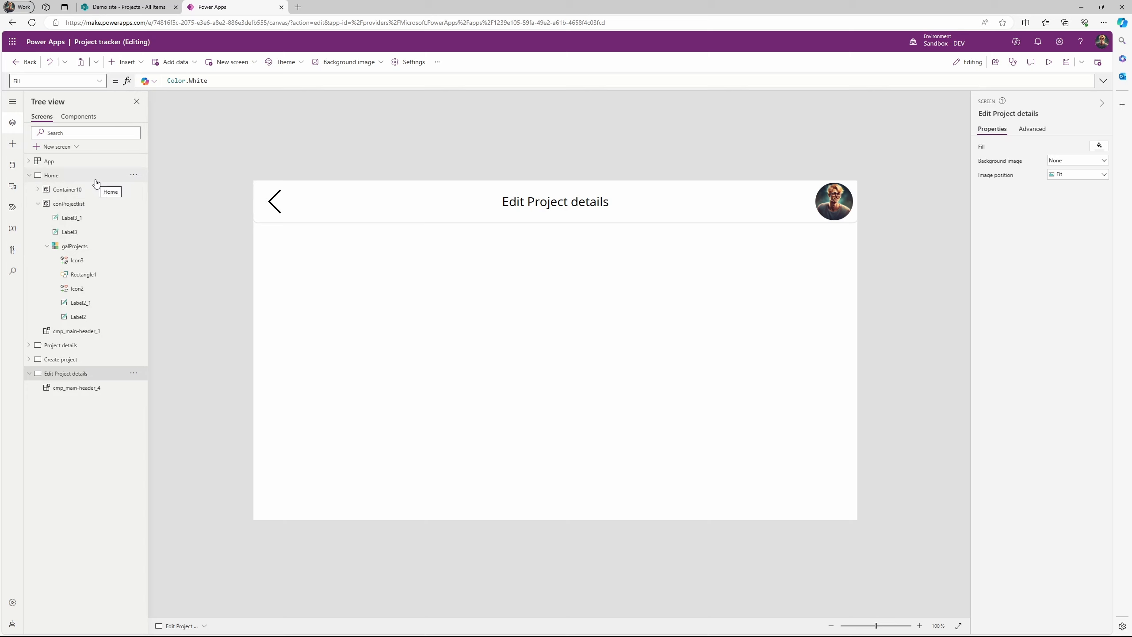
Test the navigation between Home and Edit Project details with the Project 3 and Hej pencil icons and the header's back arrow
{"action": "left_click", "coordinate": [95, 180]}
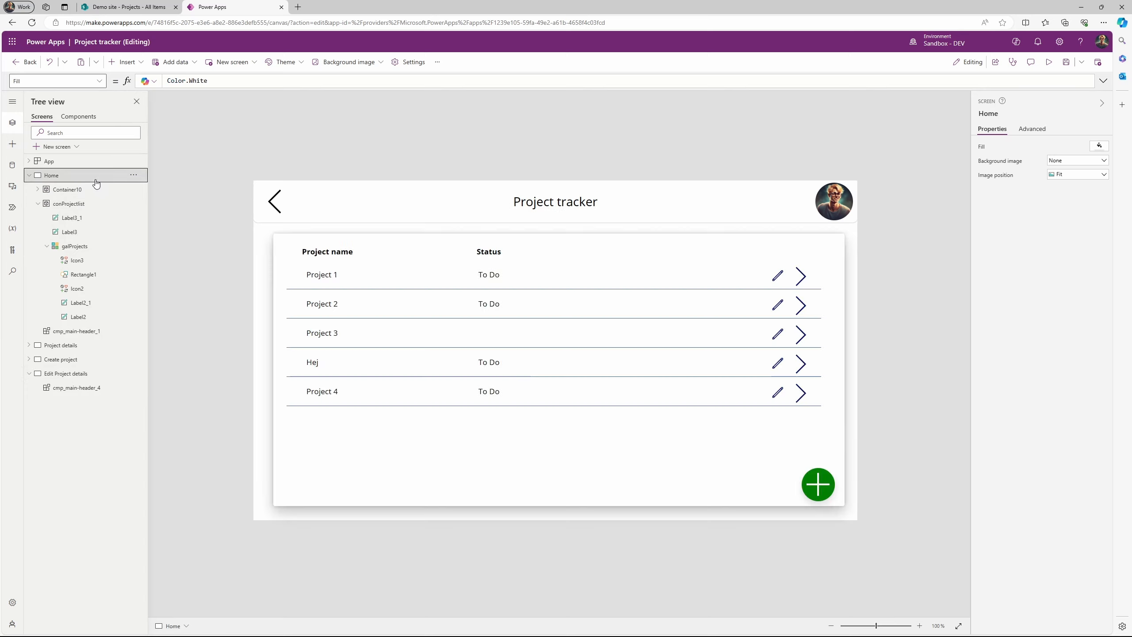
{"action": "left_click", "coordinate": [778, 335], "text": "alt"}
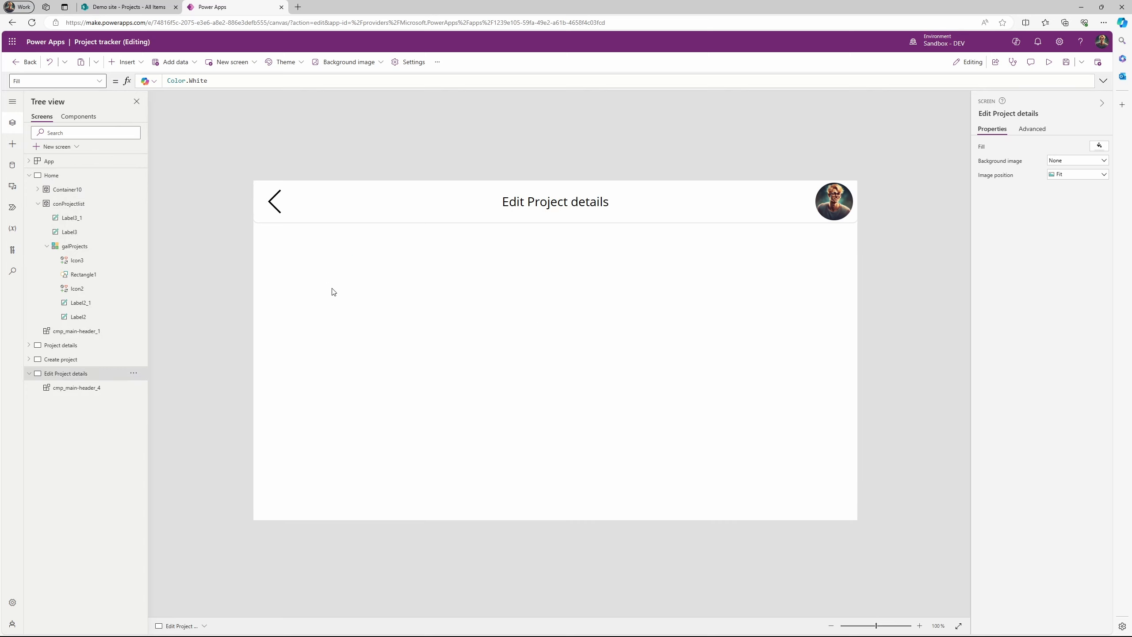
{"action": "left_click", "coordinate": [275, 203], "text": "alt"}
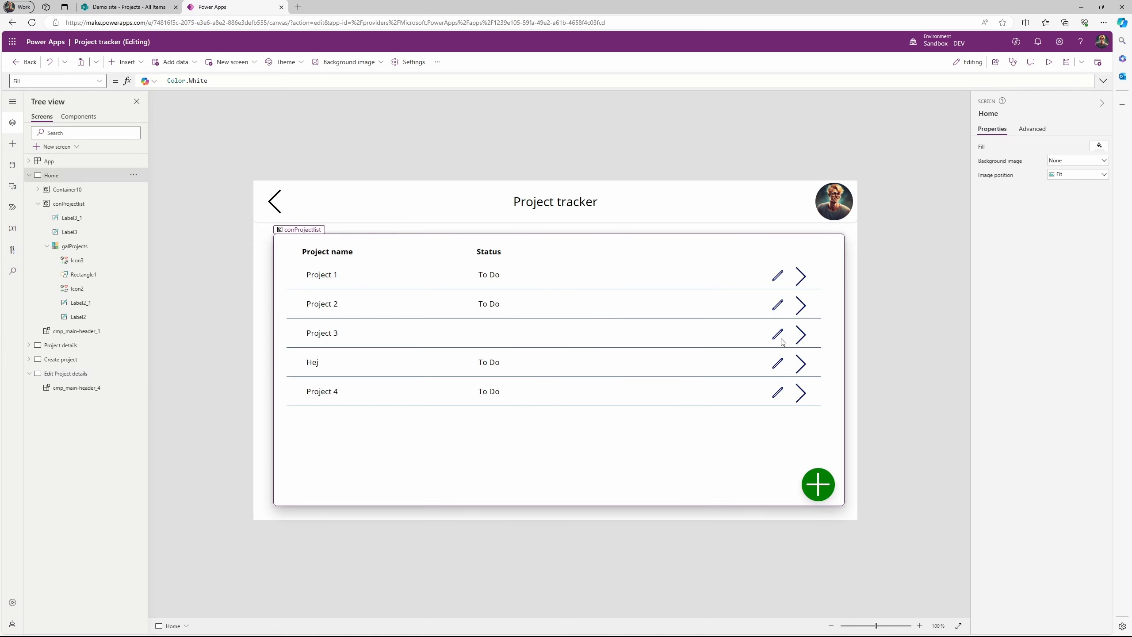
{"action": "left_click", "coordinate": [778, 364], "text": "alt"}
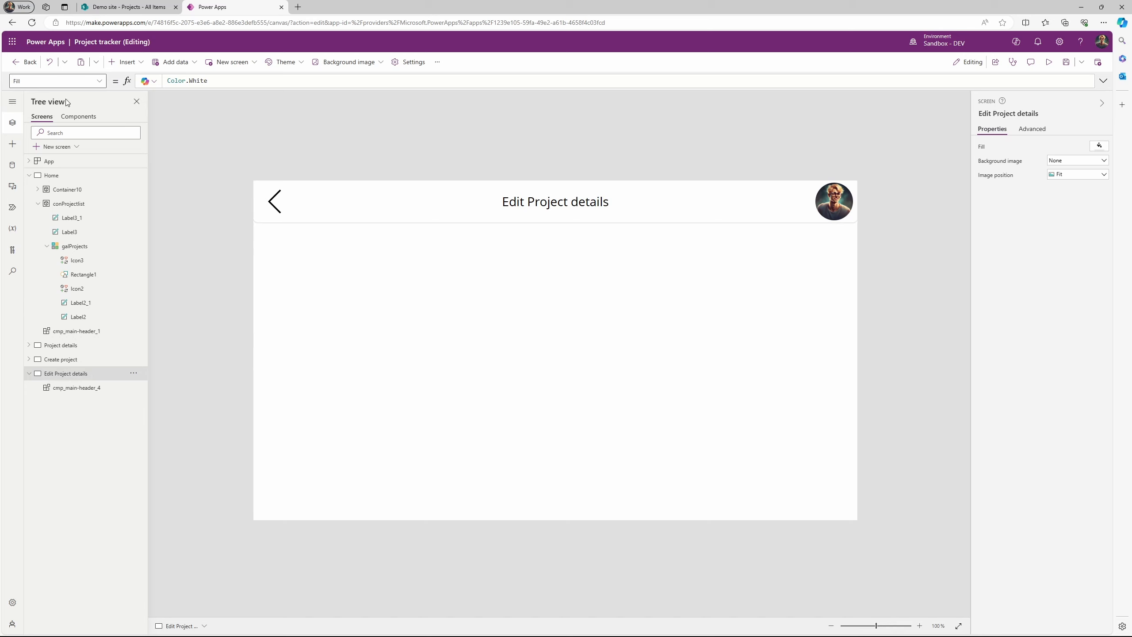
Insert a container on the Edit Project details screen
{"action": "left_click", "coordinate": [126, 62]}
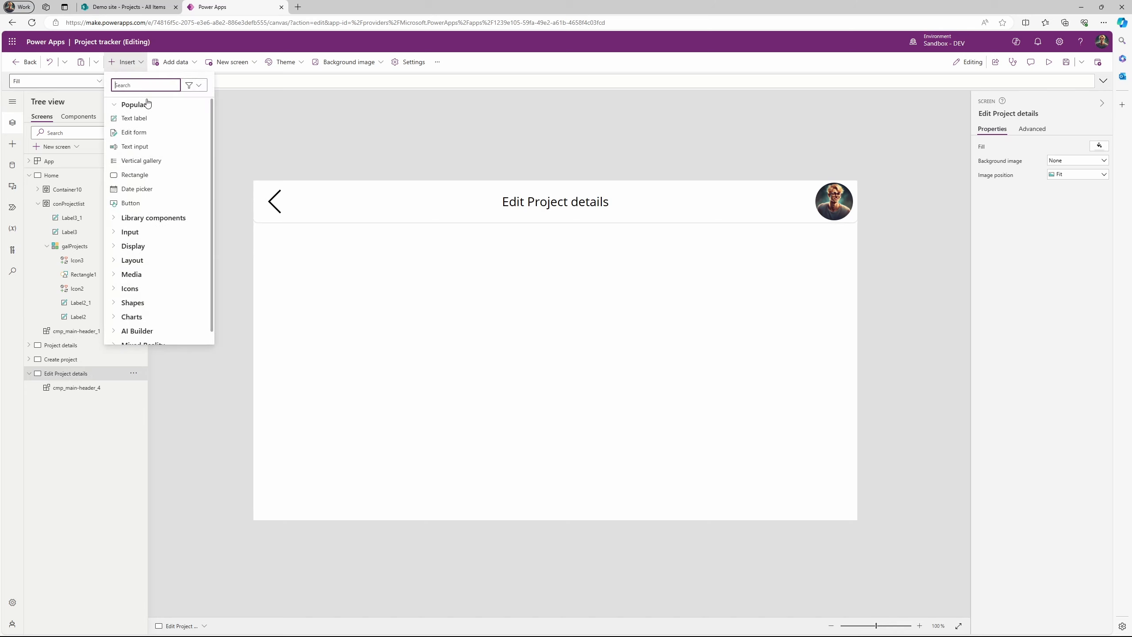
{"action": "type", "text": "container"}
{"action": "left_click", "coordinate": [134, 151]}
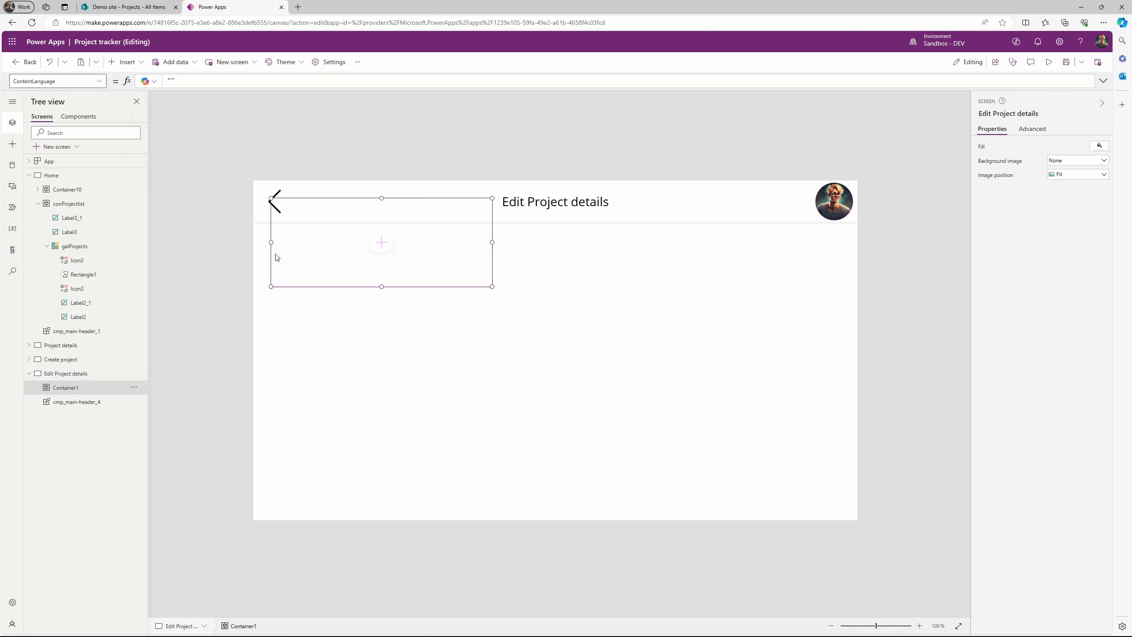
Move the container below the header to X 20, Y 125 and enlarge it to about 1327 by 262
{"action": "left_click_drag", "start_coordinate": [337, 330], "coordinate": [336, 328]}
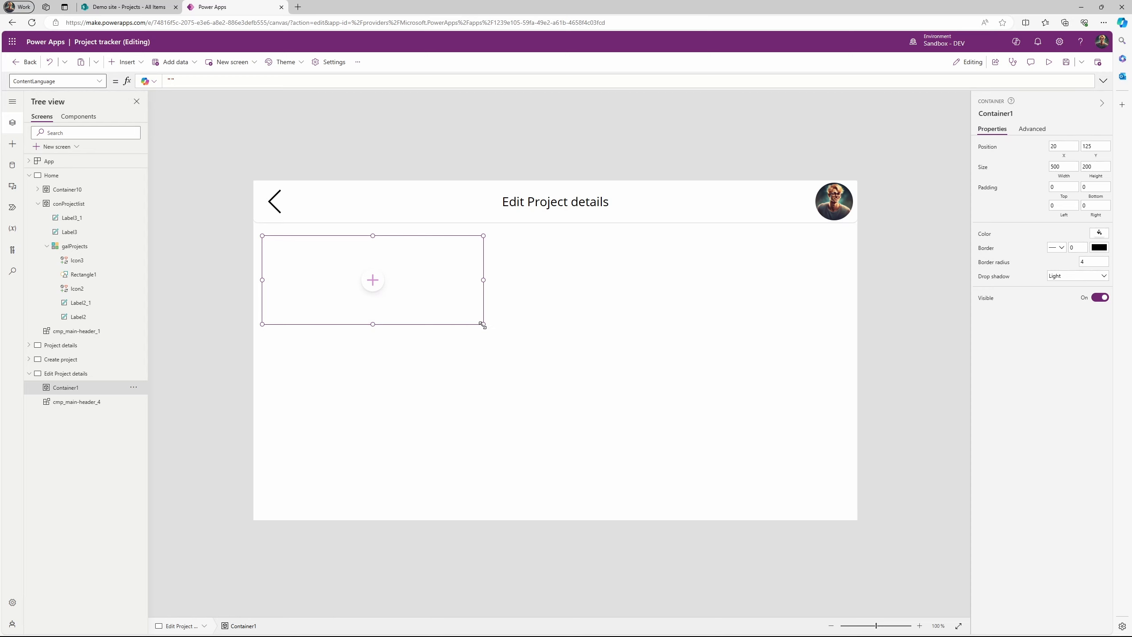
{"action": "left_click_drag", "start_coordinate": [484, 324], "coordinate": [849, 352]}
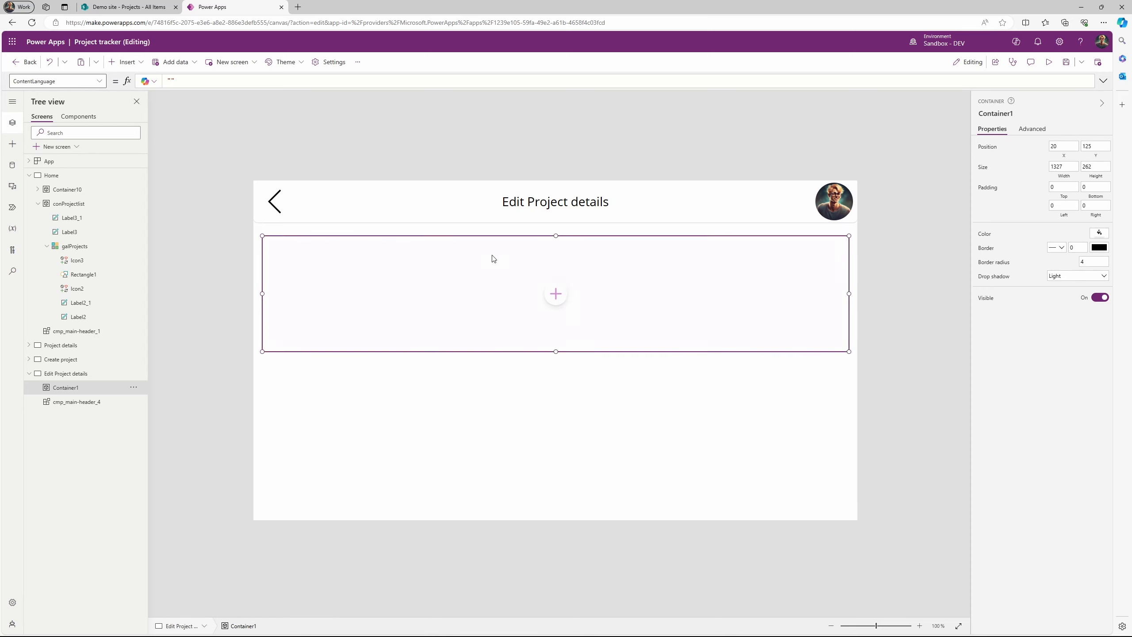
Insert an edit form connected to Project tracker Project list in the container and stretch it to the container's full width
{"action": "left_click", "coordinate": [125, 61]}
{"action": "type", "text": "edit"}
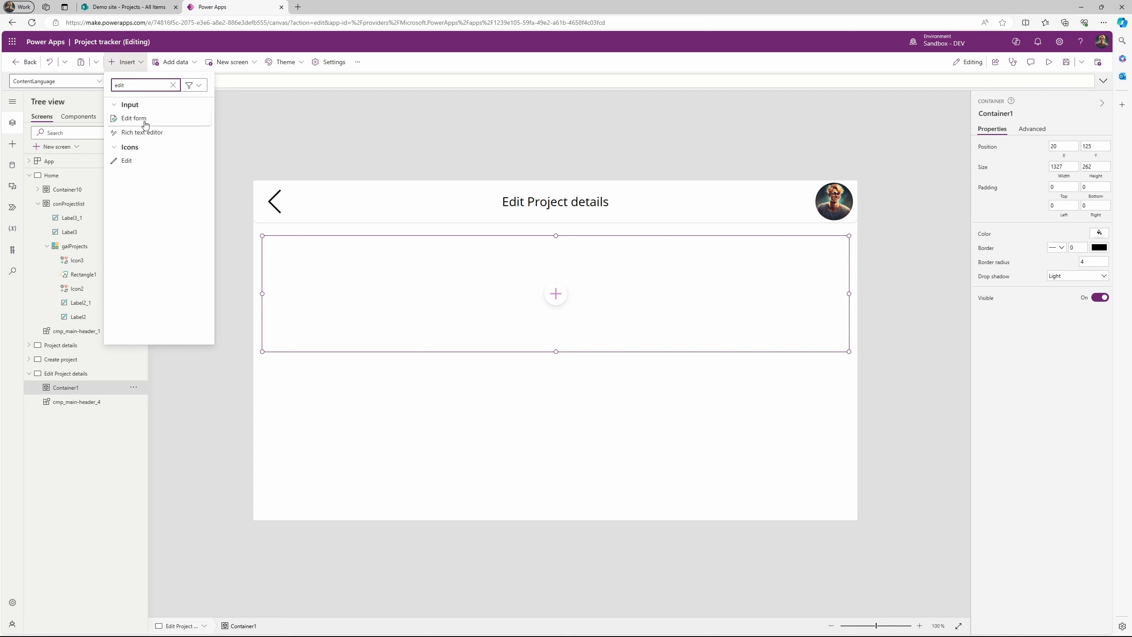
{"action": "left_click", "coordinate": [133, 118]}
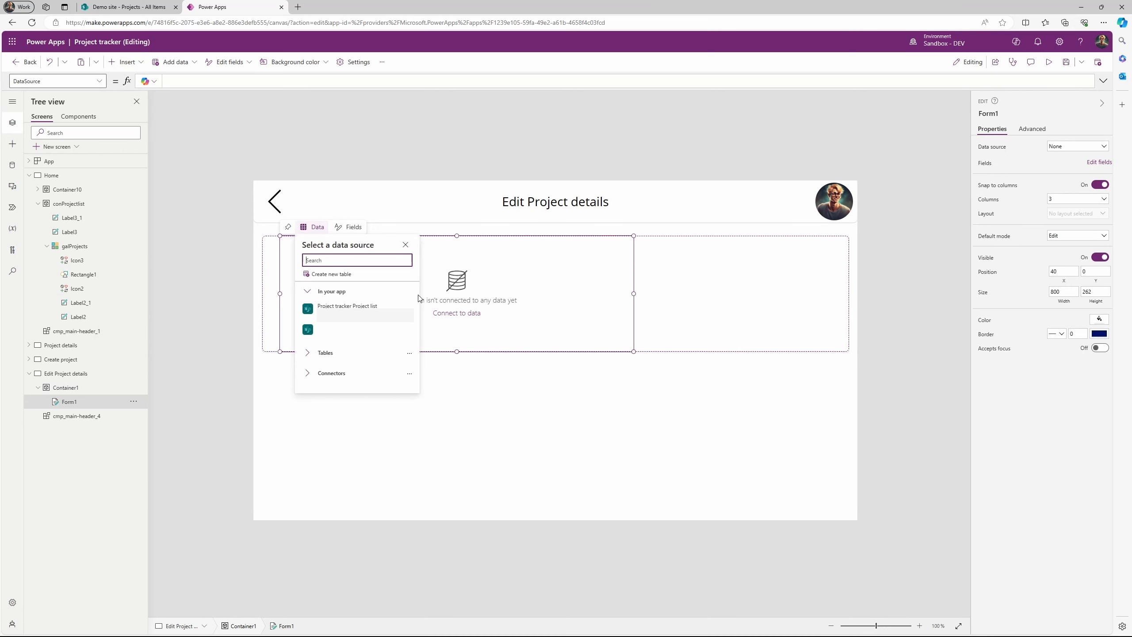
{"action": "left_click", "coordinate": [353, 307]}
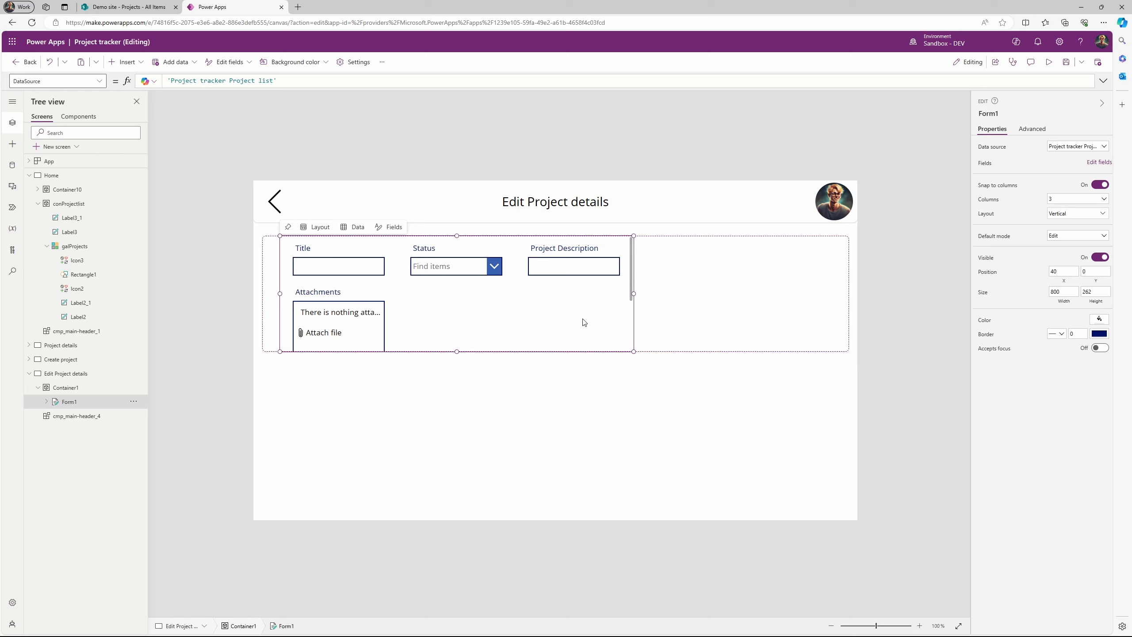
{"action": "left_click_drag", "start_coordinate": [633, 293], "coordinate": [852, 295]}
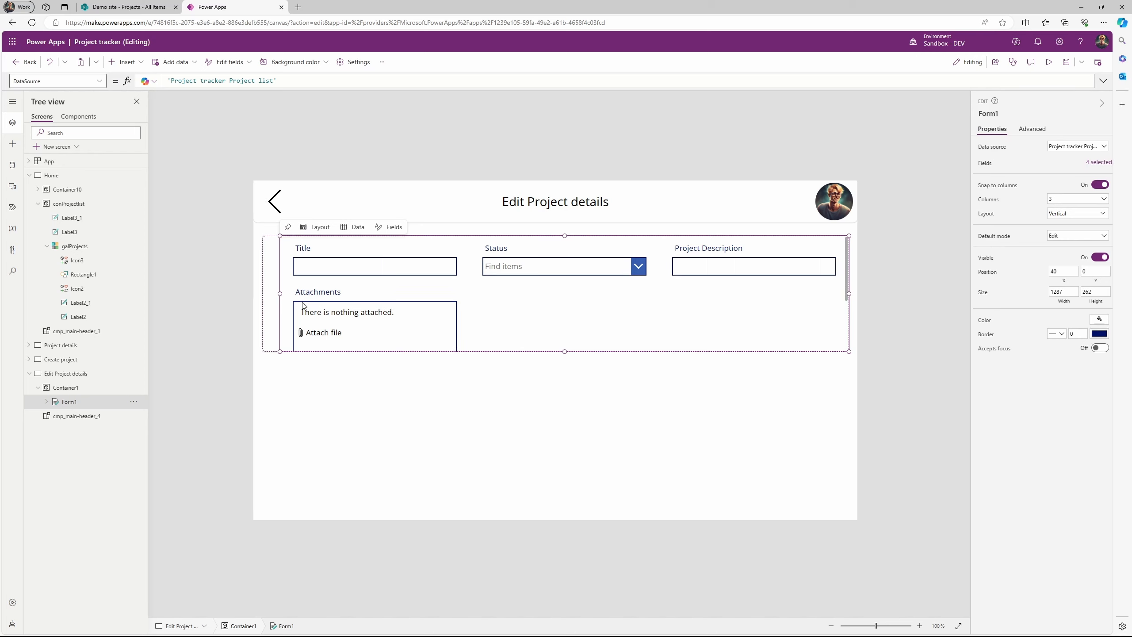
{"action": "left_click_drag", "start_coordinate": [280, 294], "coordinate": [262, 294]}
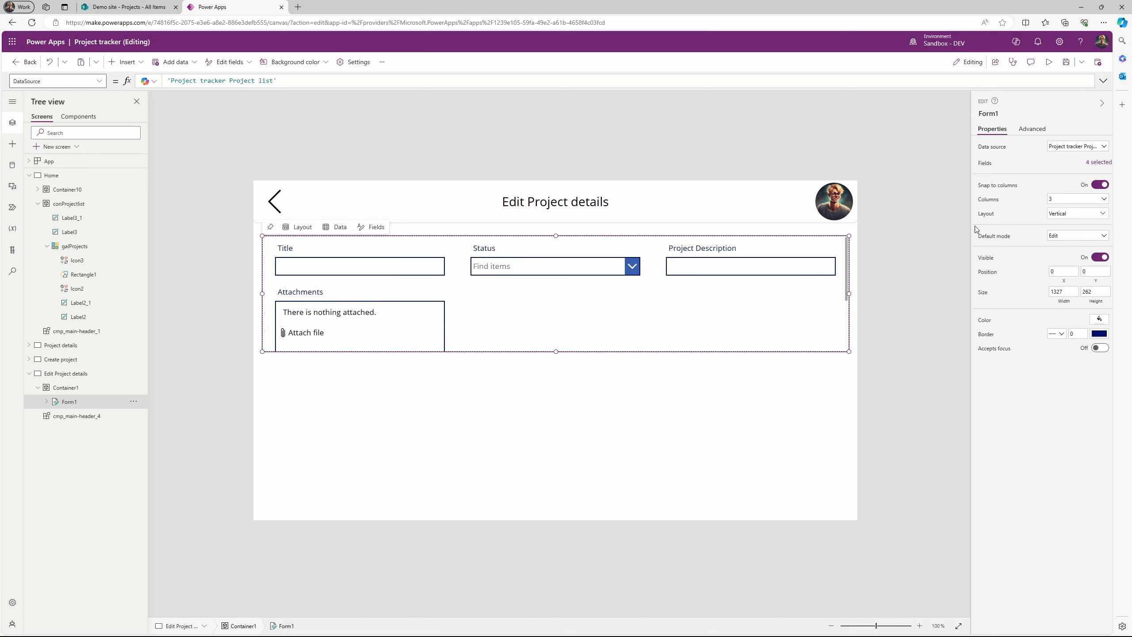
Remove the Attachments field from the edit form and set the form's layout to 2 columns
{"action": "left_click", "coordinate": [1096, 162]}
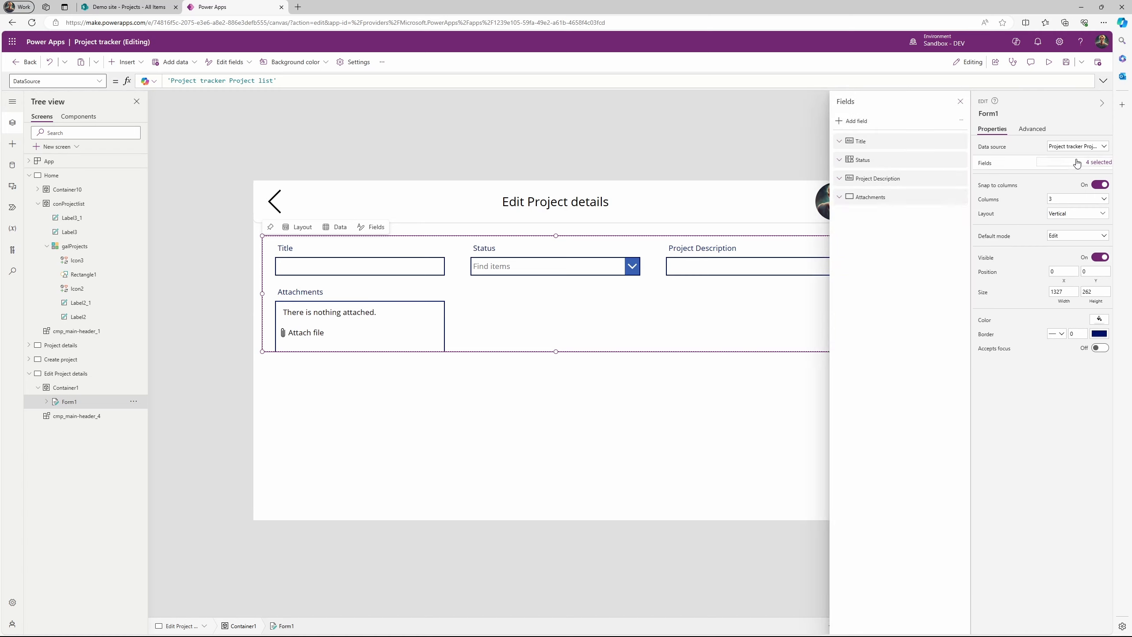
{"action": "left_click", "coordinate": [963, 197]}
{"action": "left_click", "coordinate": [979, 244]}
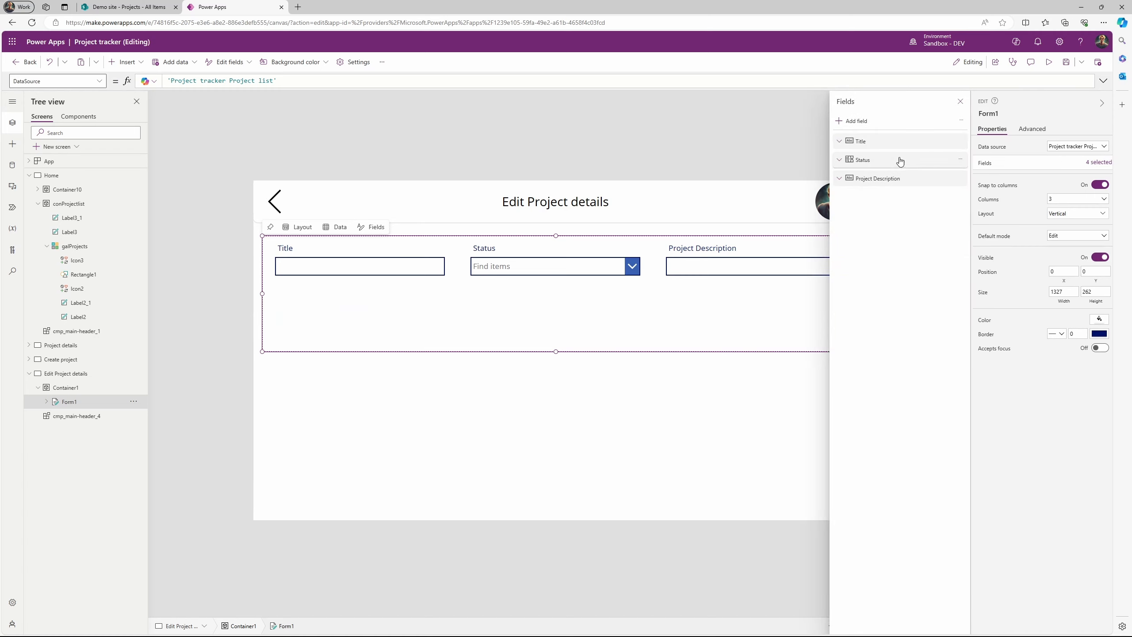
{"action": "left_click", "coordinate": [961, 102]}
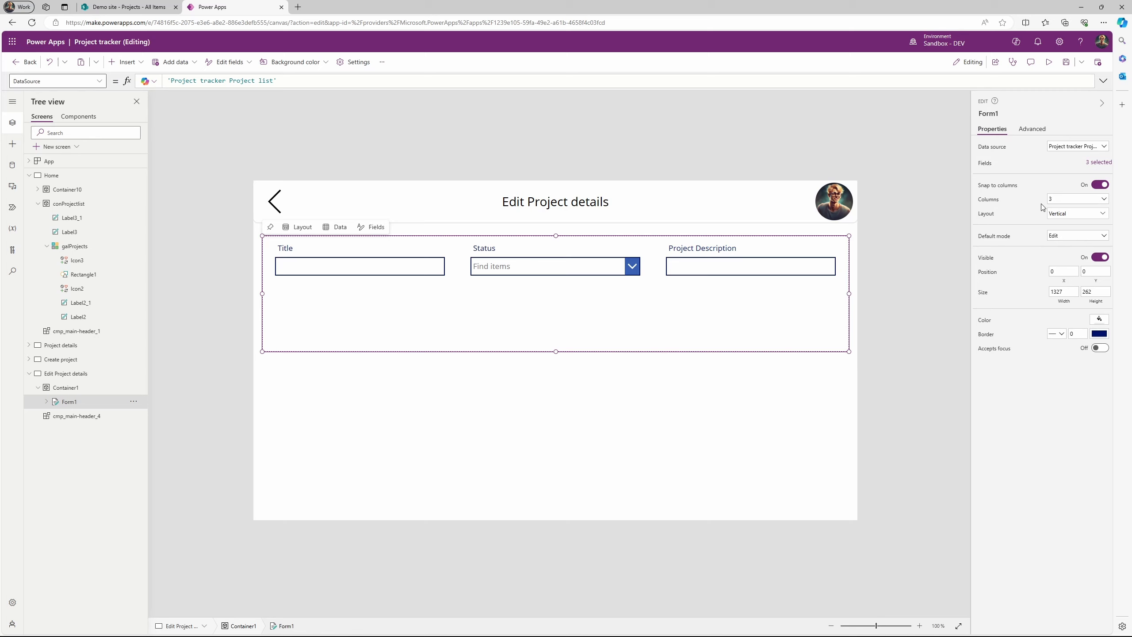
{"action": "left_click", "coordinate": [1055, 200]}
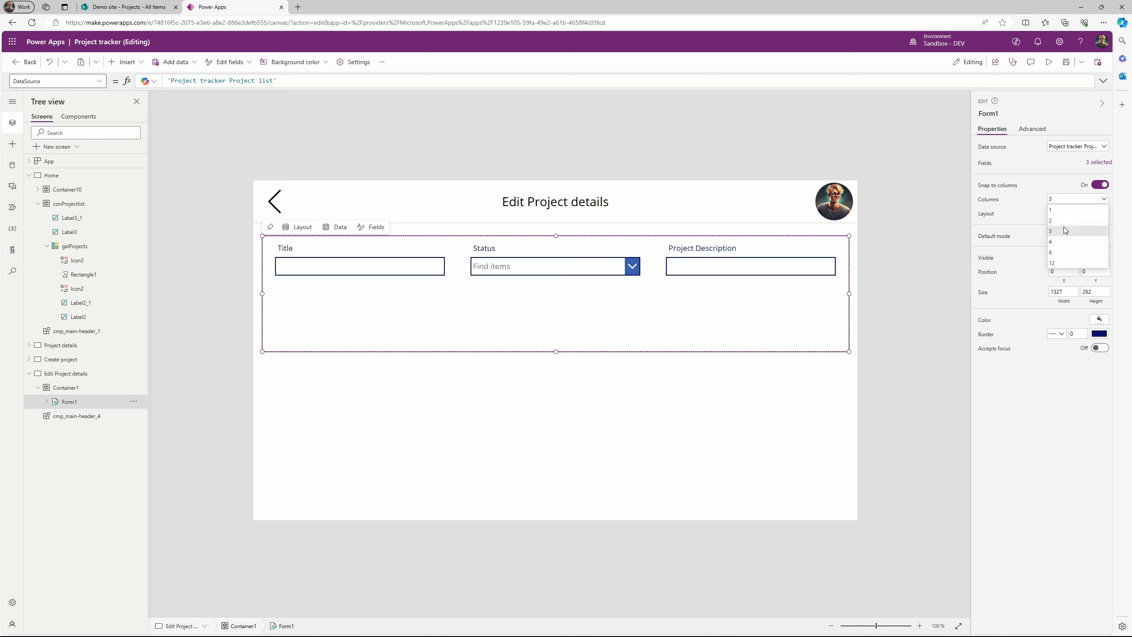
{"action": "left_click", "coordinate": [1056, 220]}
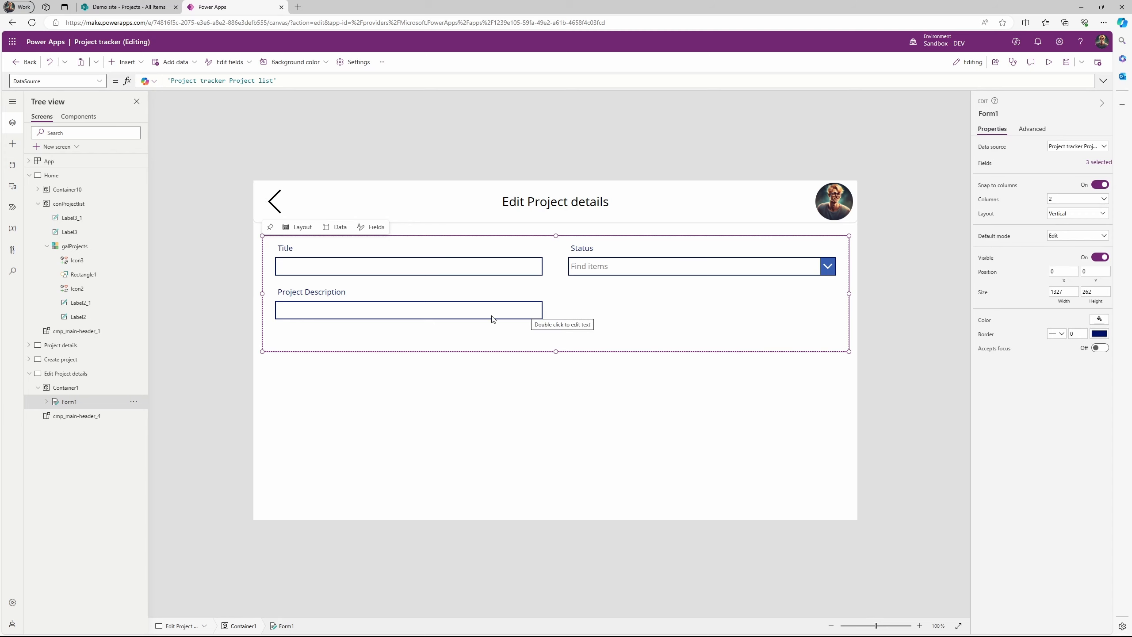
Widen the Project Description card to the full width of the form
{"action": "left_click", "coordinate": [470, 289]}
{"action": "left_click_drag", "start_coordinate": [556, 307], "coordinate": [749, 310]}
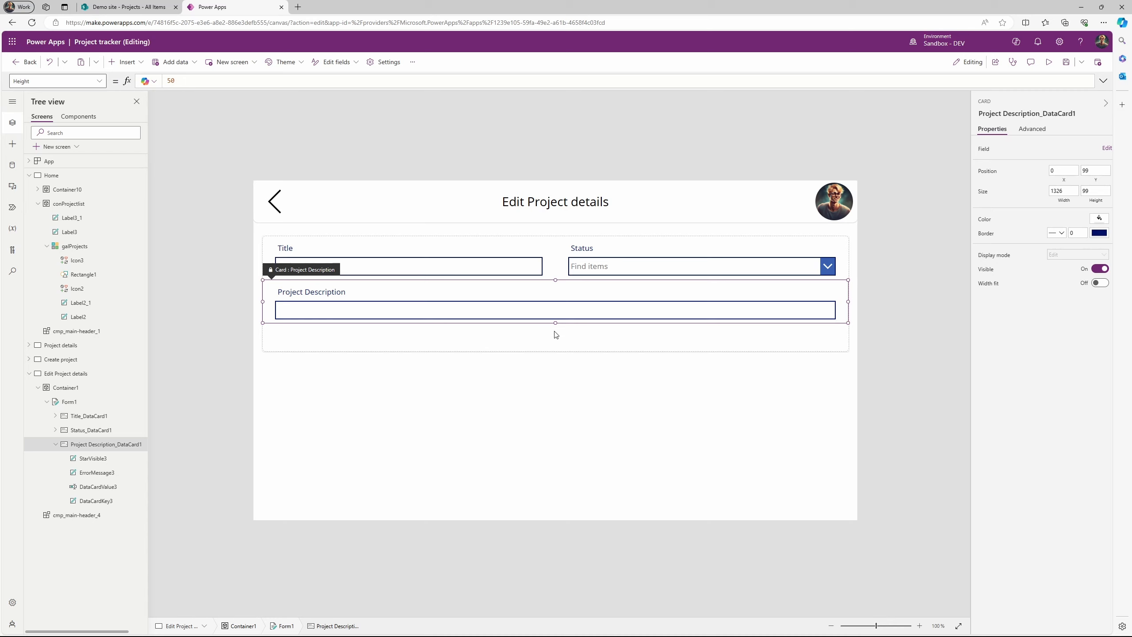
{"action": "mouse_move", "coordinate": [556, 323]}
{"action": "left_mouse_down"}
{"action": "mouse_move", "coordinate": [556, 353]}
{"action": "mouse_move", "coordinate": [554, 342]}
{"action": "left_mouse_up"}
{"action": "key", "text": "ctrl+z"}
Set the Project Description text input's mode to Multiline and increase its height
{"action": "left_click", "coordinate": [646, 311]}
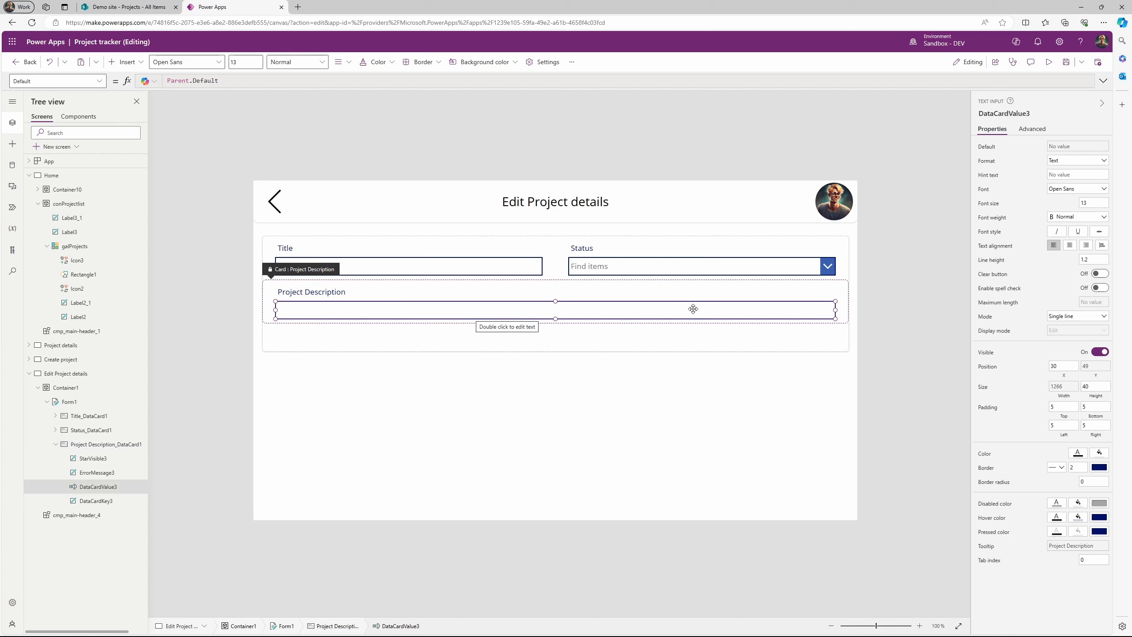
{"action": "left_click", "coordinate": [1072, 317]}
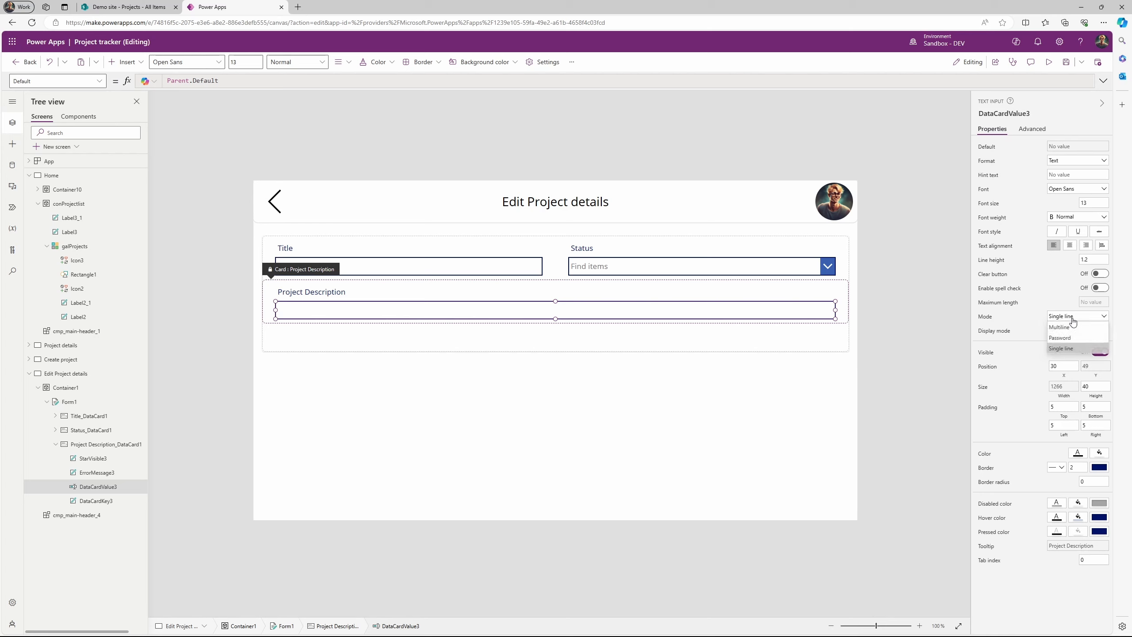
{"action": "left_click", "coordinate": [1074, 329]}
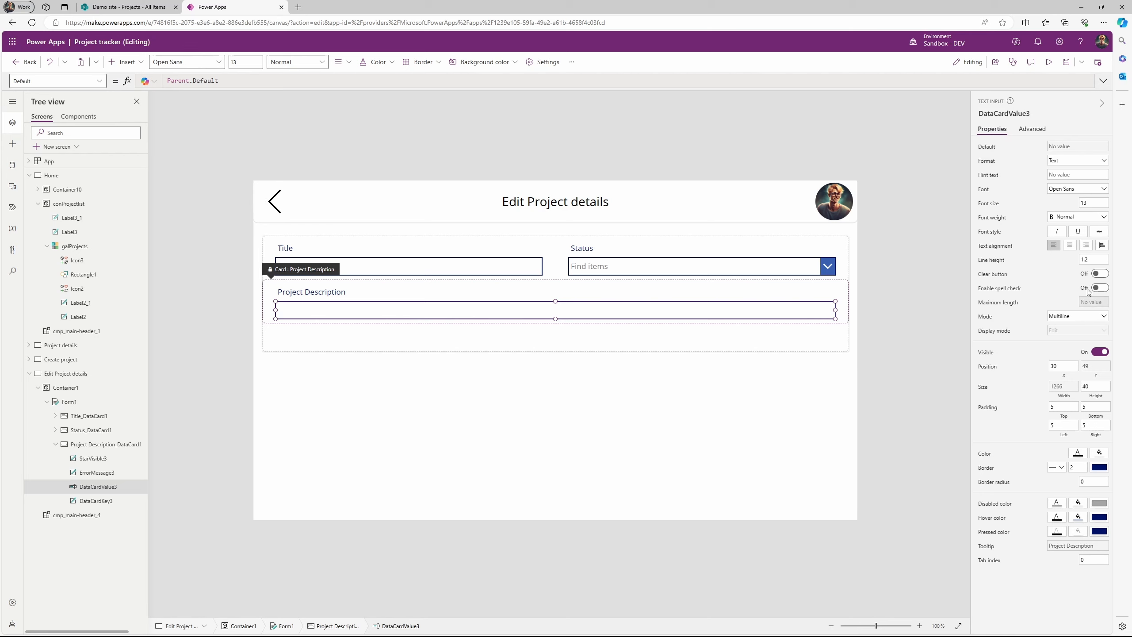
{"action": "left_click", "coordinate": [1096, 384]}
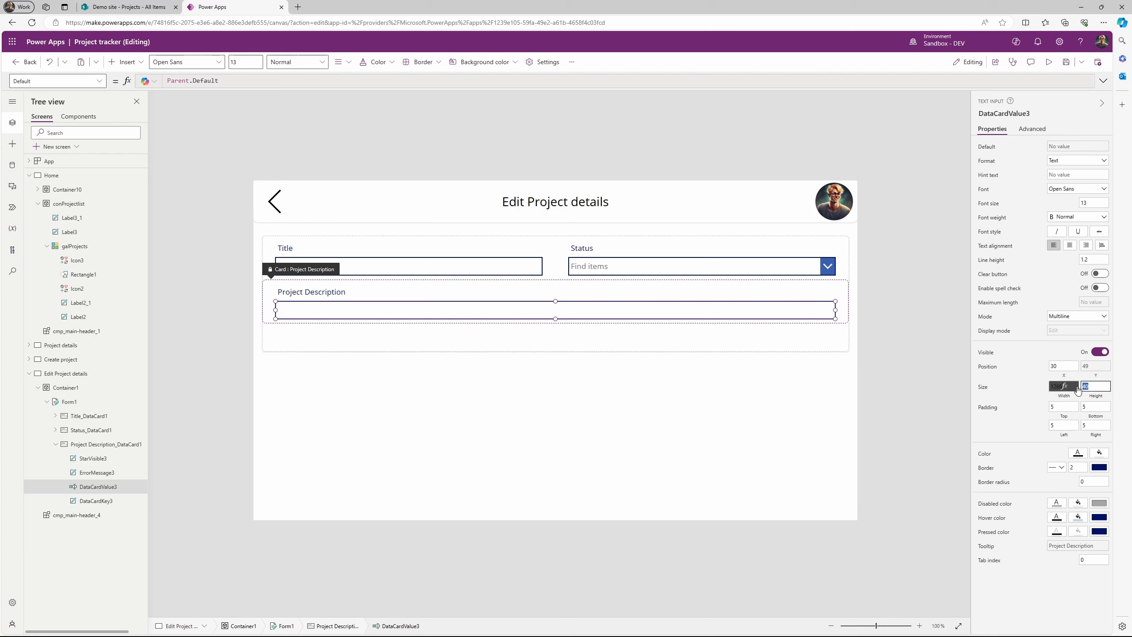
{"action": "key", "text": "BackSpace"}
{"action": "left_click", "coordinate": [611, 411]}
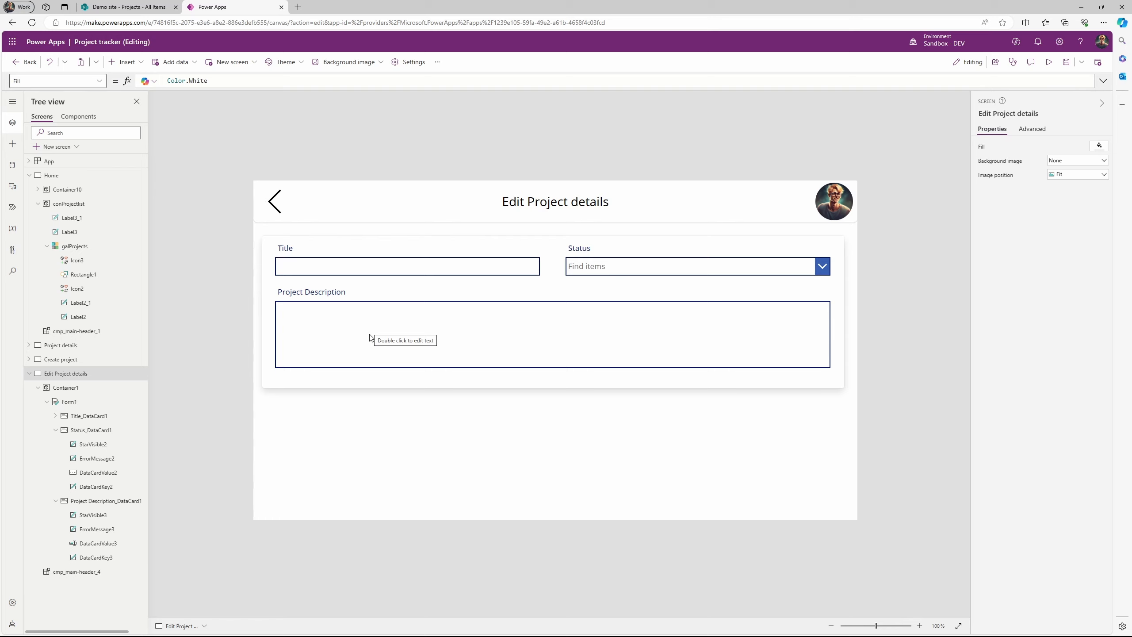
Set the edit form's Item property to galProjects.Selected
{"action": "left_click", "coordinate": [81, 407]}
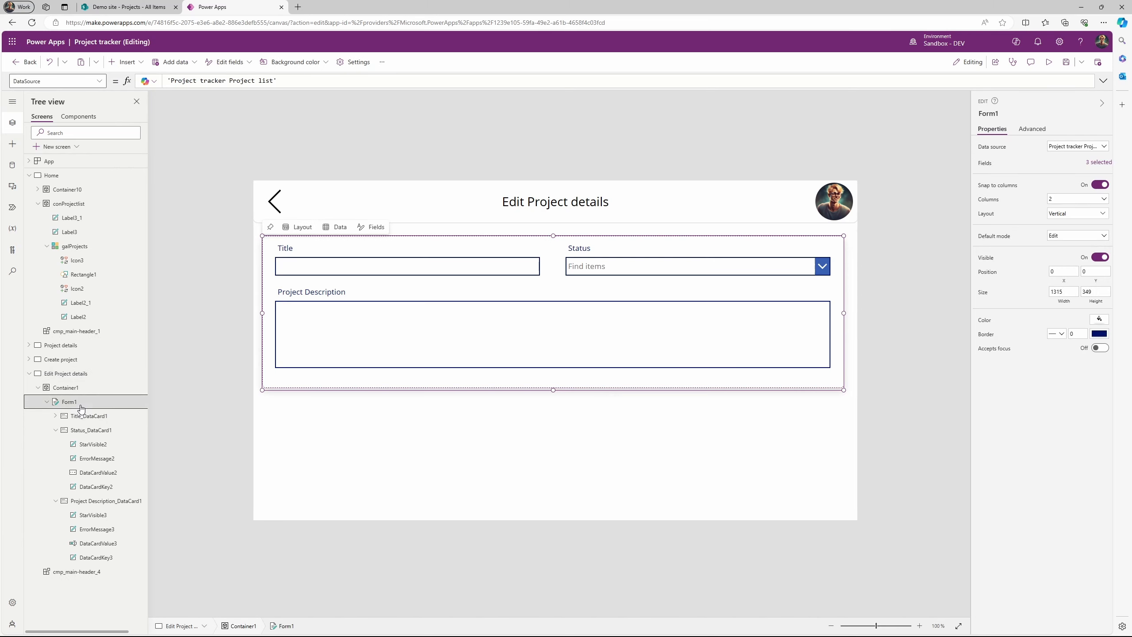
{"action": "left_click", "coordinate": [101, 81]}
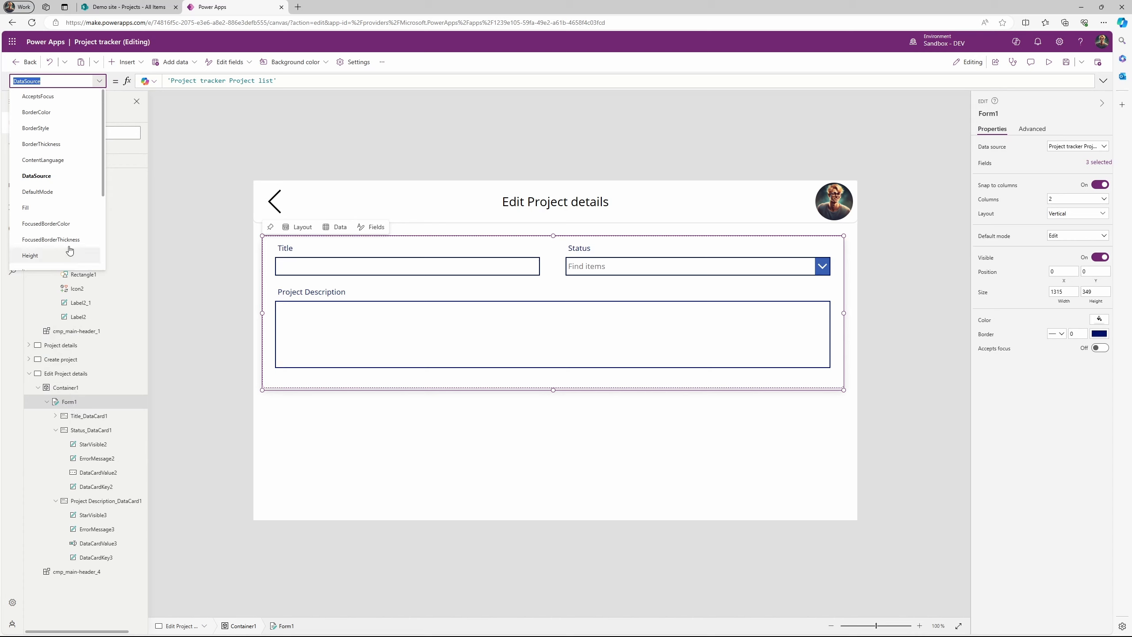
{"action": "scroll", "coordinate": [50, 213], "scroll_direction": "down", "scroll_amount": 1}
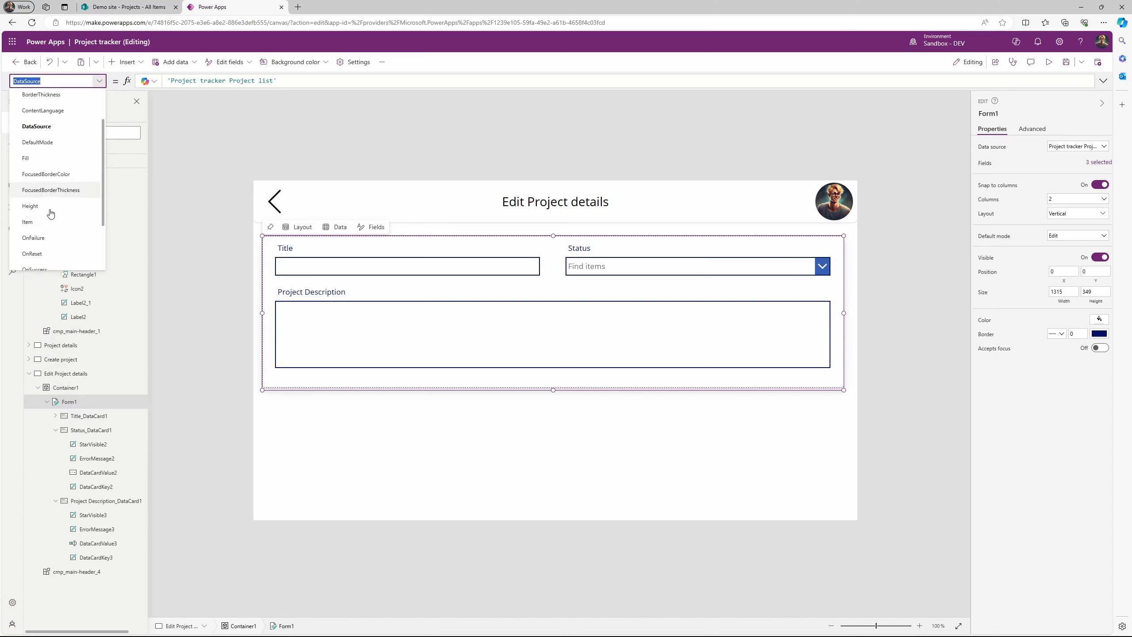
{"action": "scroll", "coordinate": [51, 214], "scroll_direction": "down", "scroll_amount": 2}
{"action": "left_click", "coordinate": [43, 189]}
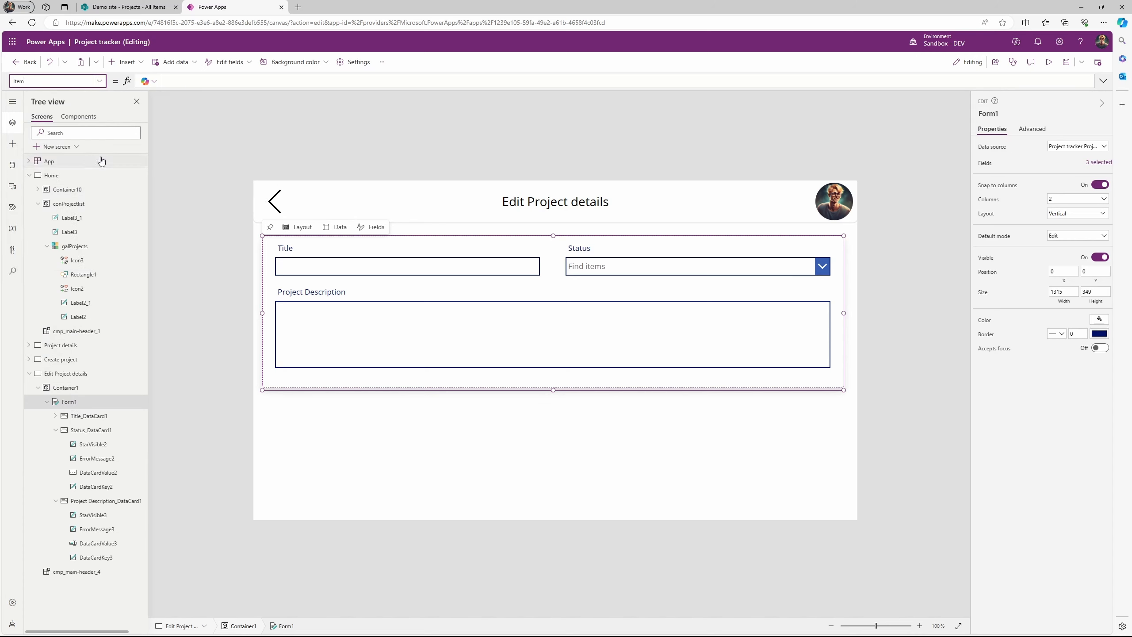
{"action": "left_click", "coordinate": [195, 81]}
{"action": "type", "text": "gal"}
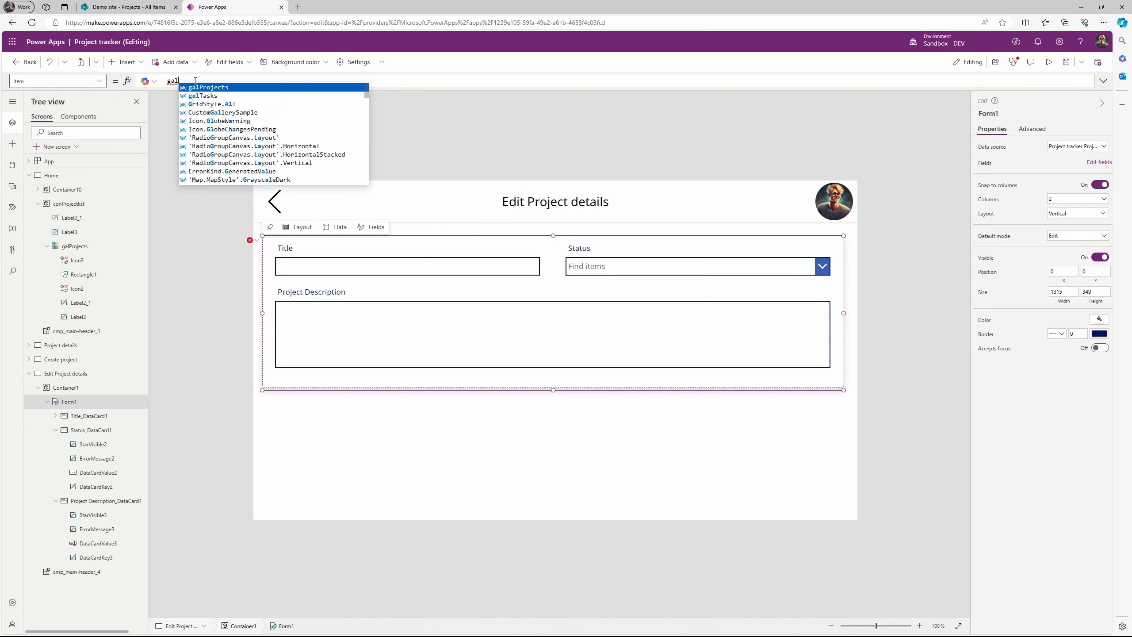
{"action": "key", "text": "Tab"}
{"action": "type", "text": ".Selected"}
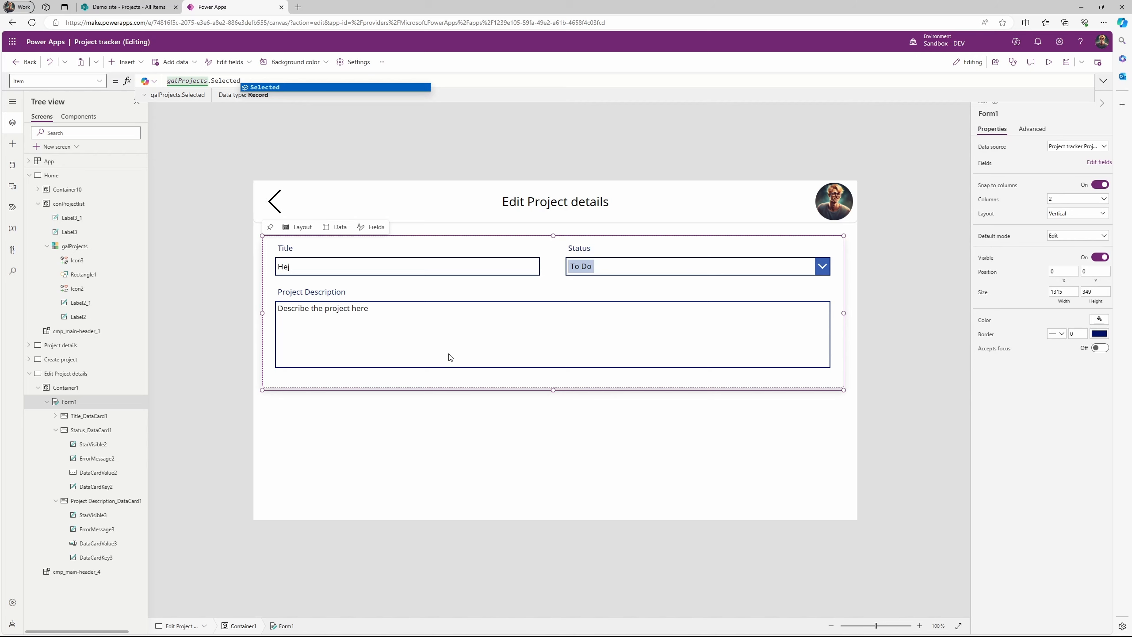
Insert a button in the lower-right corner of the Edit Project details screen at about X 1165, Y 700
{"action": "left_click", "coordinate": [139, 62]}
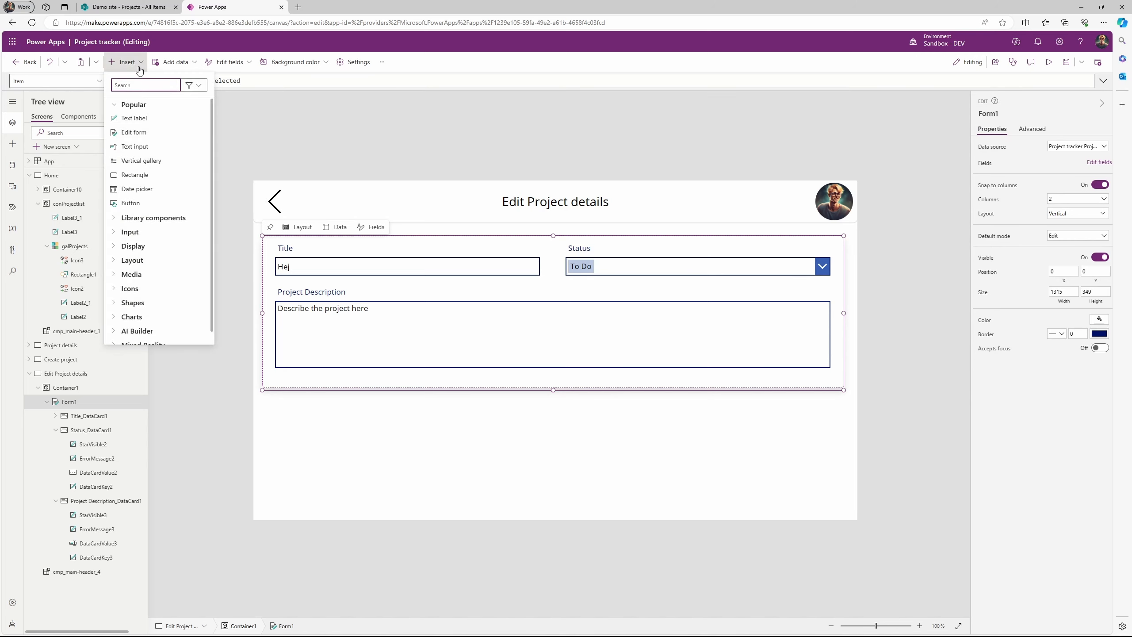
{"action": "type", "text": "but"}
{"action": "left_click", "coordinate": [130, 118]}
{"action": "left_click_drag", "start_coordinate": [314, 209], "coordinate": [813, 500]}
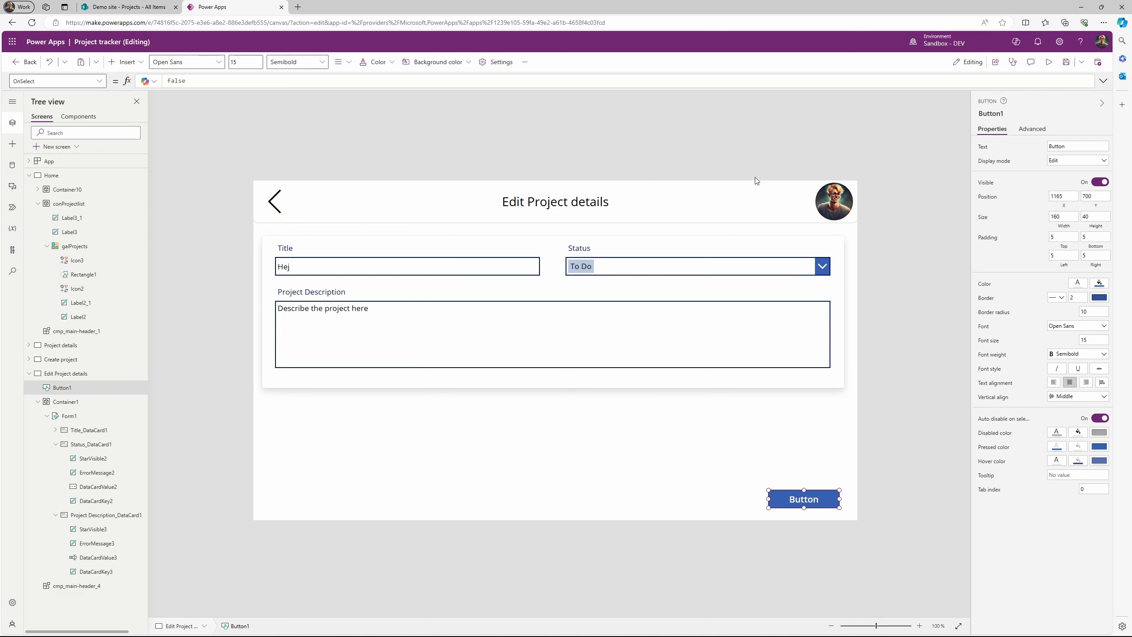
Set the button's text to Save and its fill to the dark green theme color
{"action": "left_click", "coordinate": [1055, 153]}
{"action": "type", "text": "Save"}
{"action": "left_click", "coordinate": [1103, 299]}
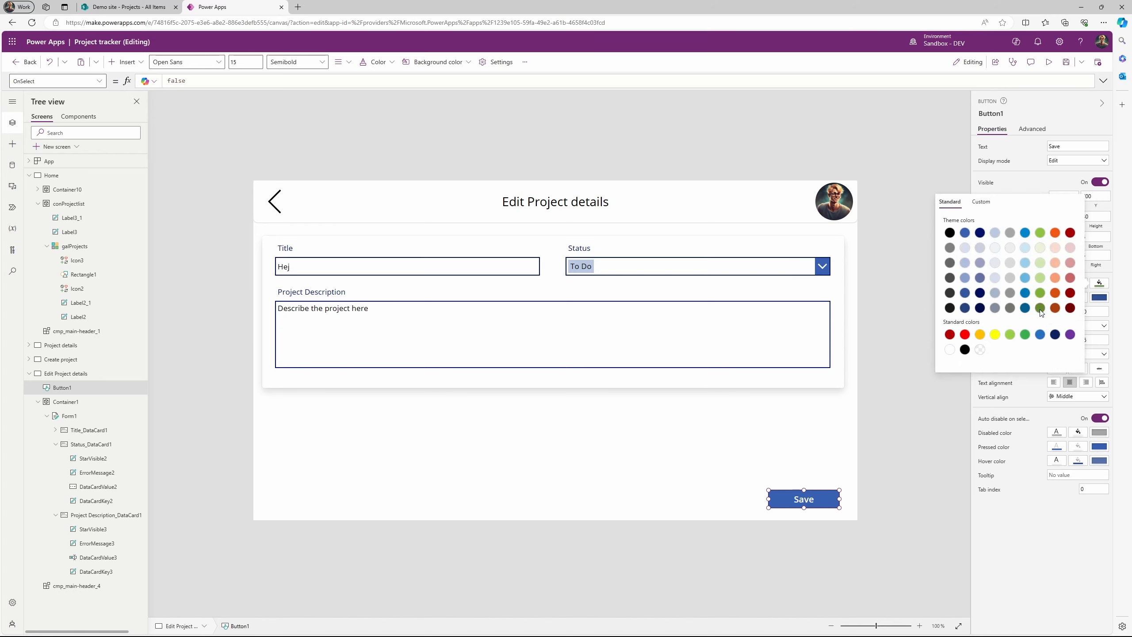
{"action": "left_click", "coordinate": [1040, 312]}
{"action": "left_click", "coordinate": [867, 497]}
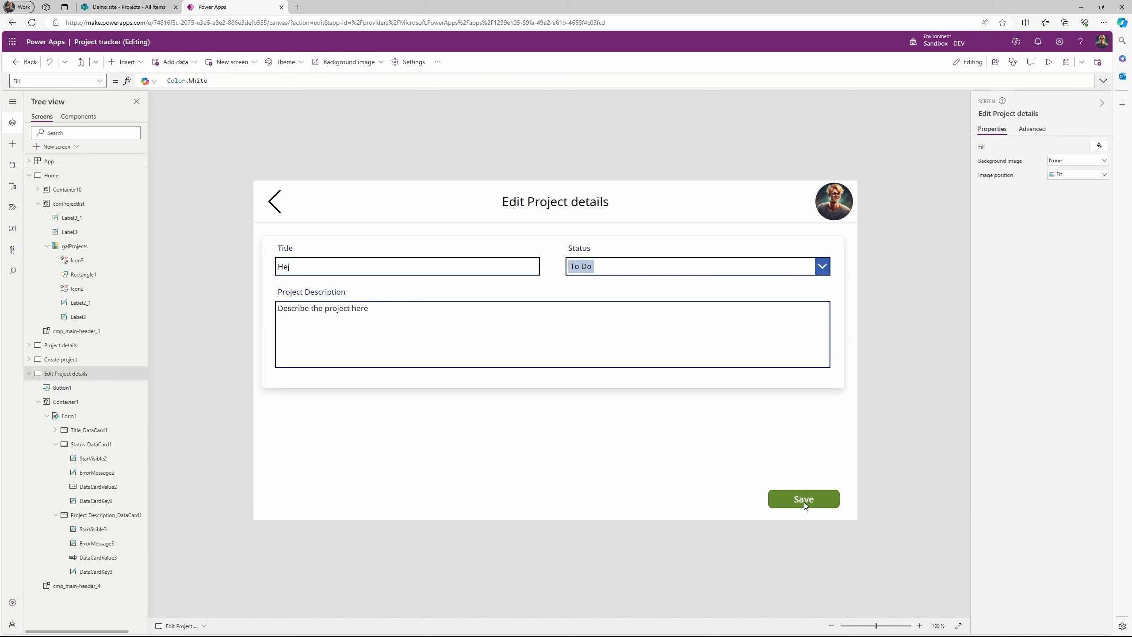
Open the Save button's OnSelect formula for editing
{"action": "left_click", "coordinate": [805, 505]}
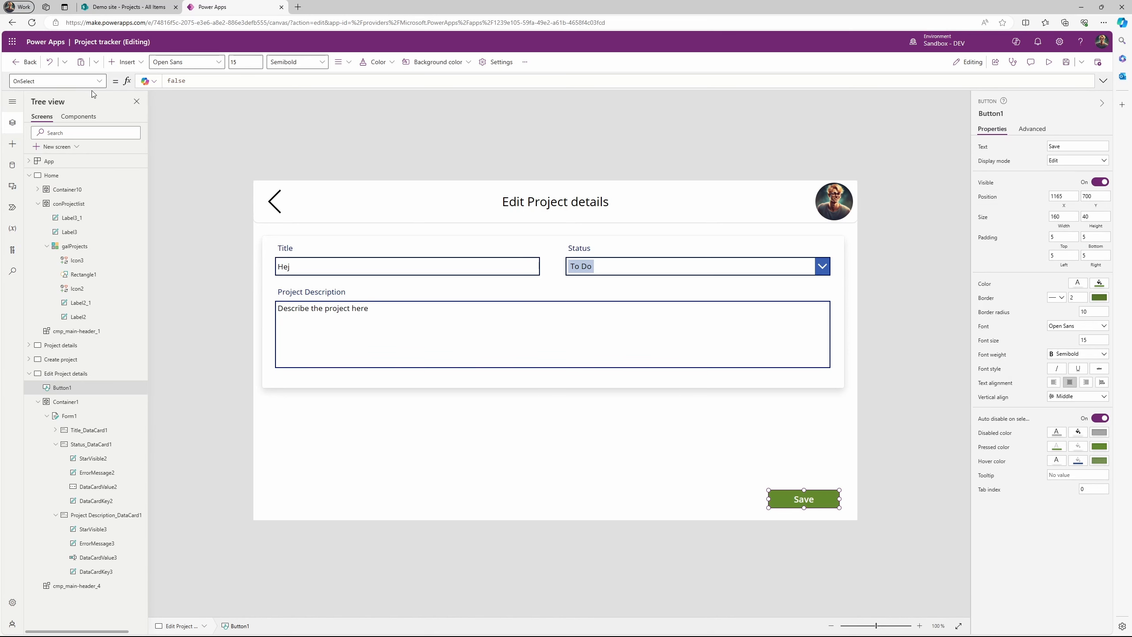
{"action": "left_click", "coordinate": [181, 81]}
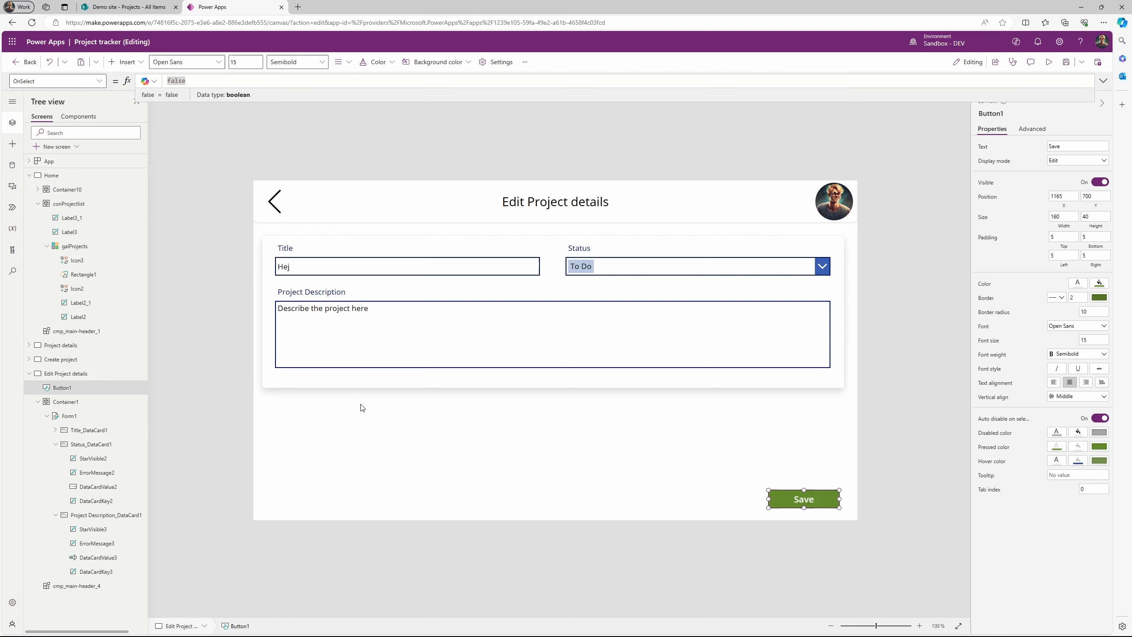
Rename the edit form Form1 to frmEditProject
{"action": "left_click", "coordinate": [97, 417]}
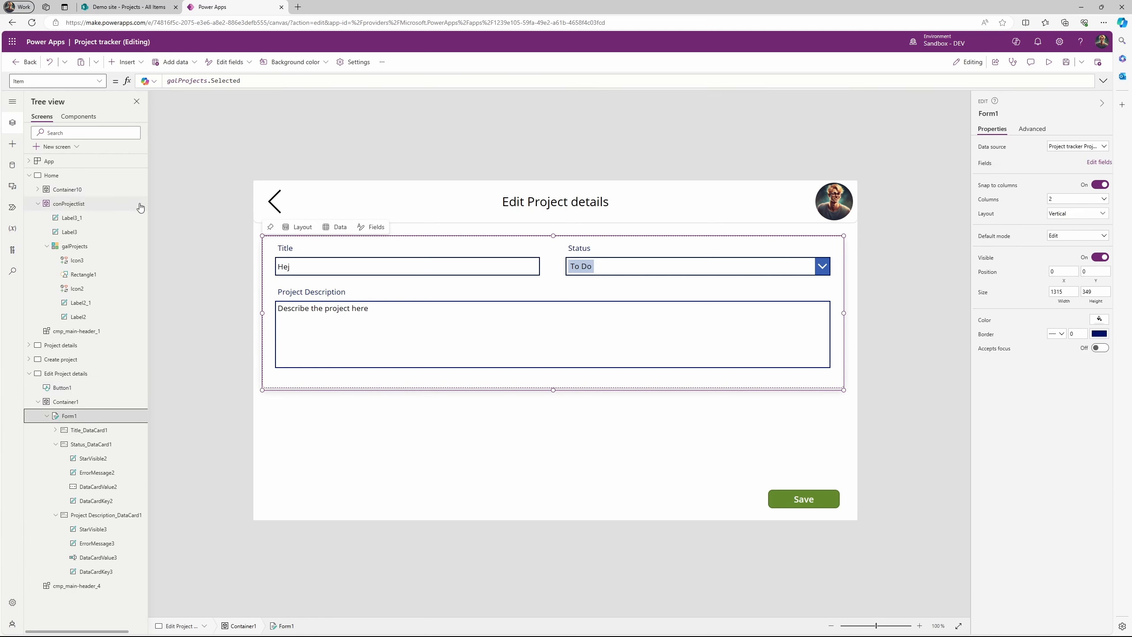
{"action": "left_click_drag", "start_coordinate": [149, 393], "coordinate": [166, 379]}
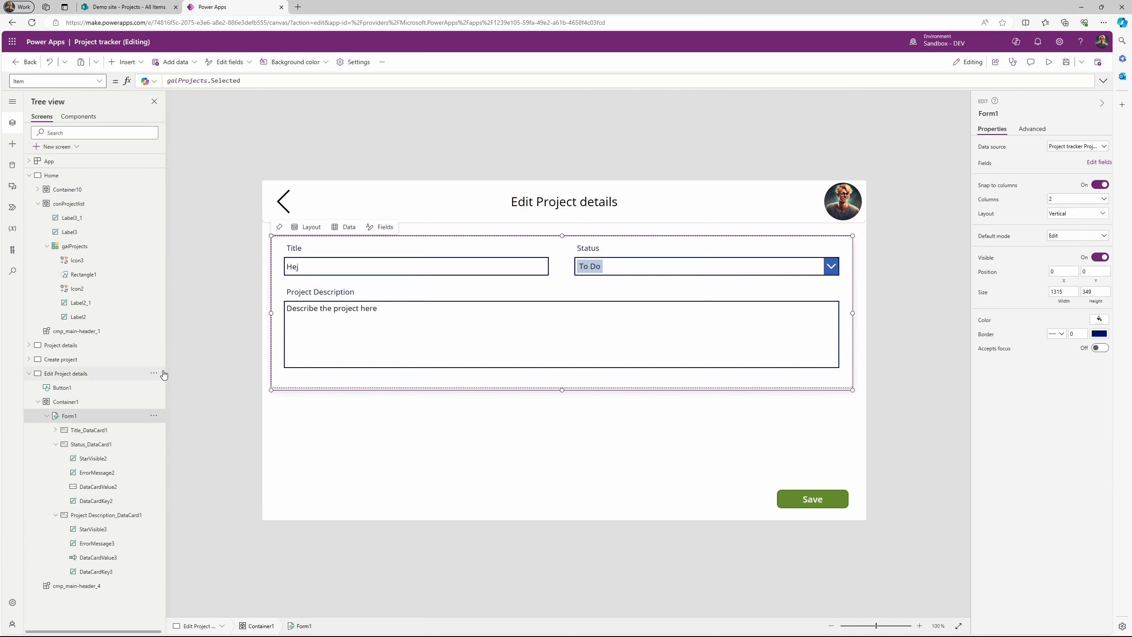
{"action": "left_click", "coordinate": [154, 415]}
{"action": "left_click", "coordinate": [188, 483]}
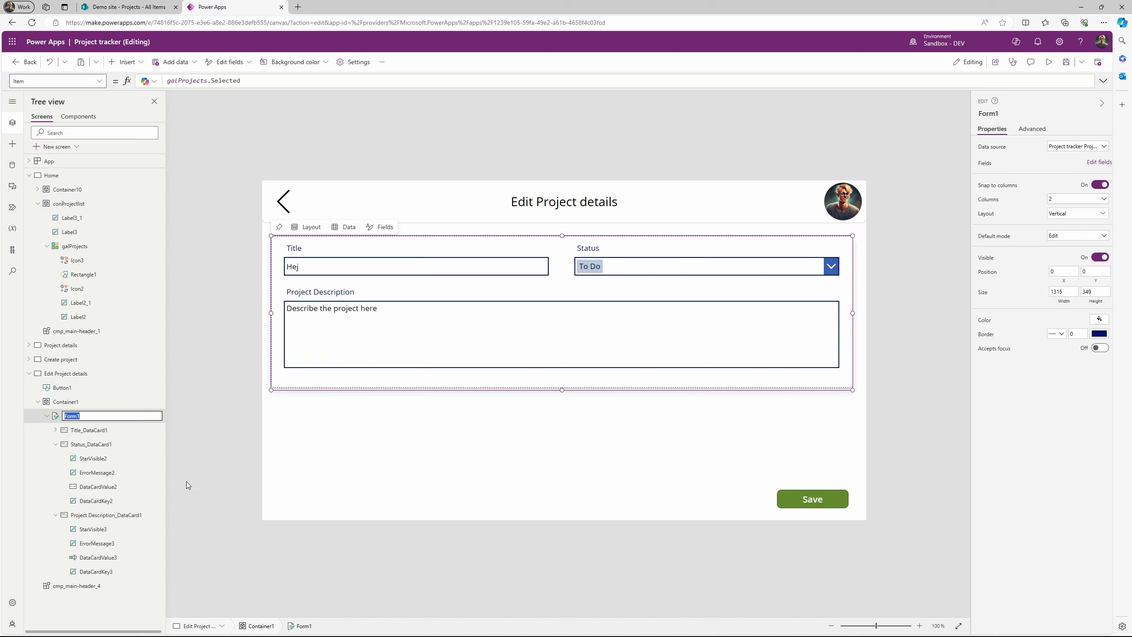
{"action": "type", "text": "frmEditProject"}
{"action": "key", "text": "Return"}
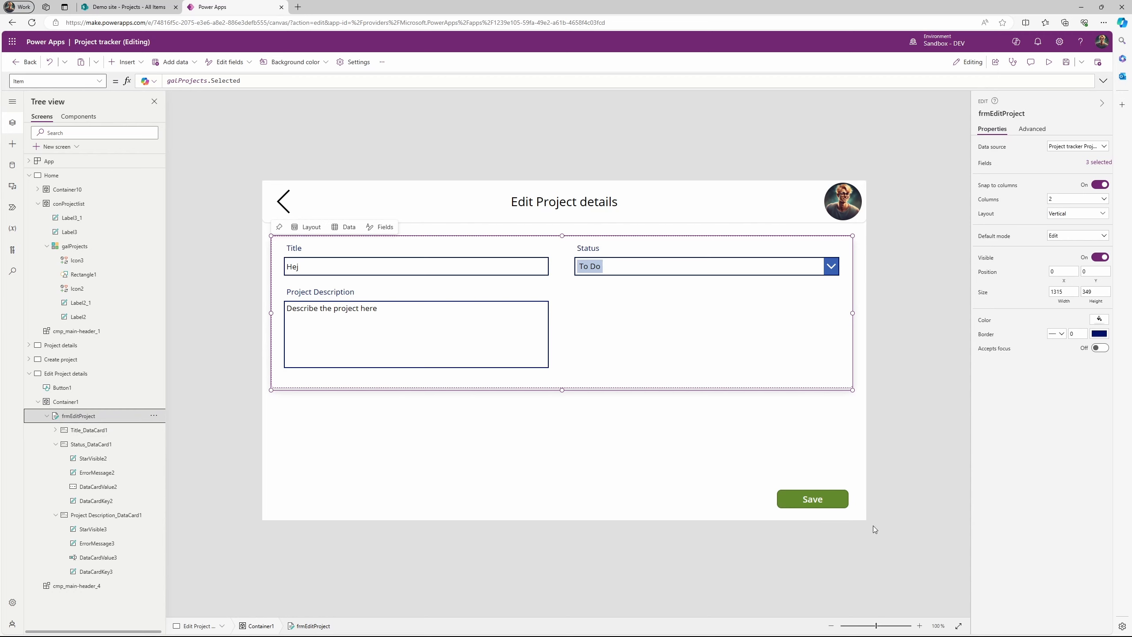
Set the Save button's OnSelect formula to SubmitForm(frmEditProject)
{"action": "left_click", "coordinate": [820, 498]}
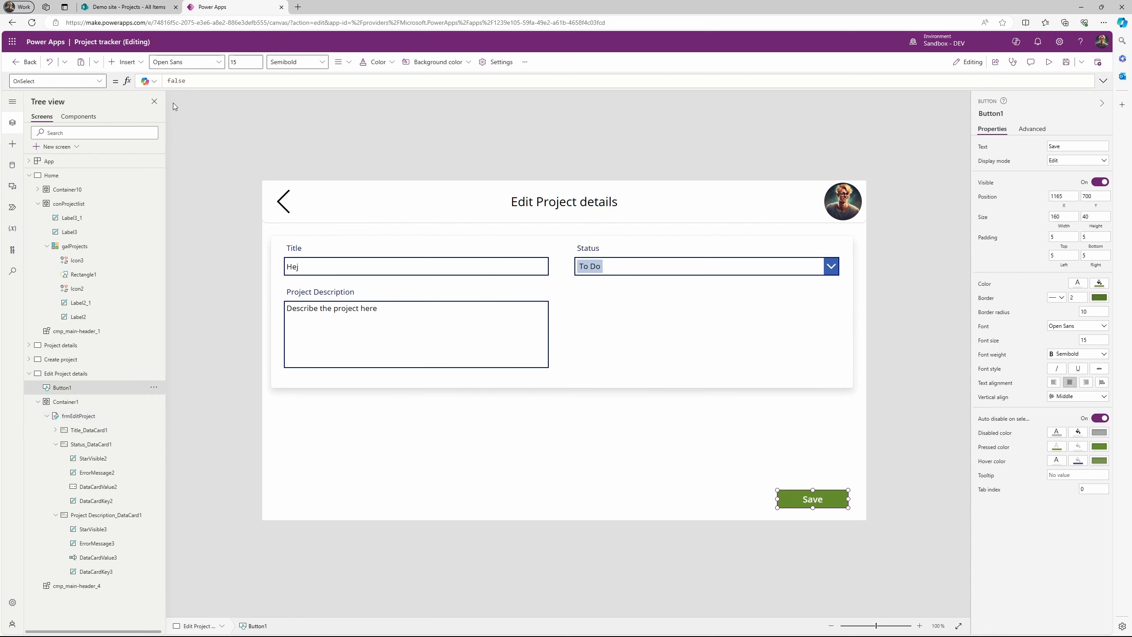
{"action": "double_click", "coordinate": [200, 80]}
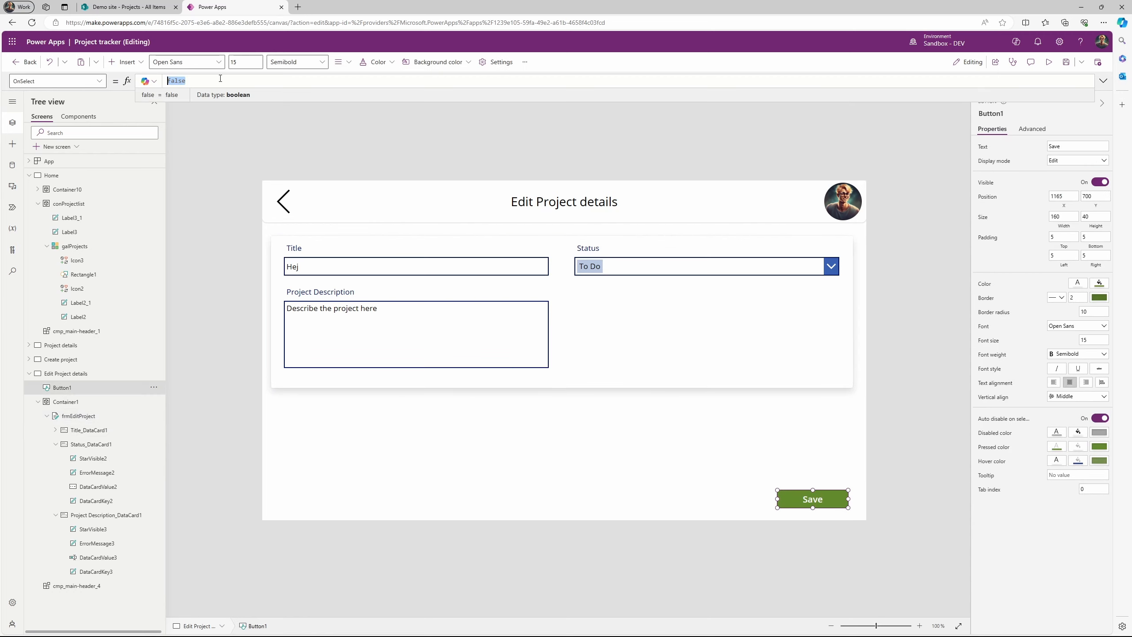
{"action": "type", "text": "SubmitForm"}
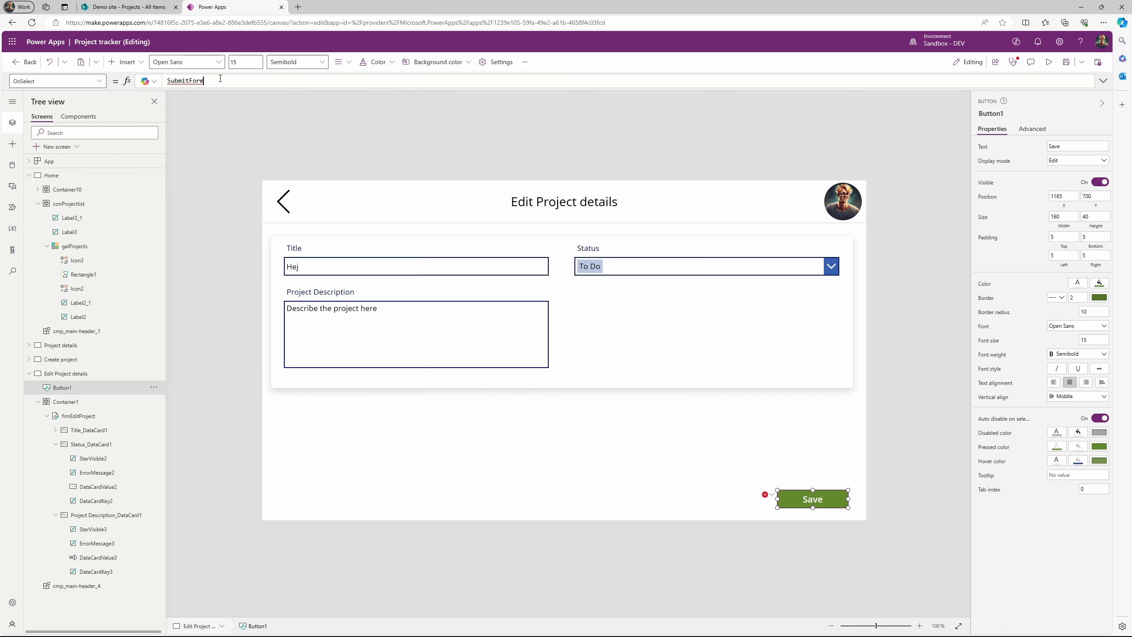
{"action": "type", "text": "("}
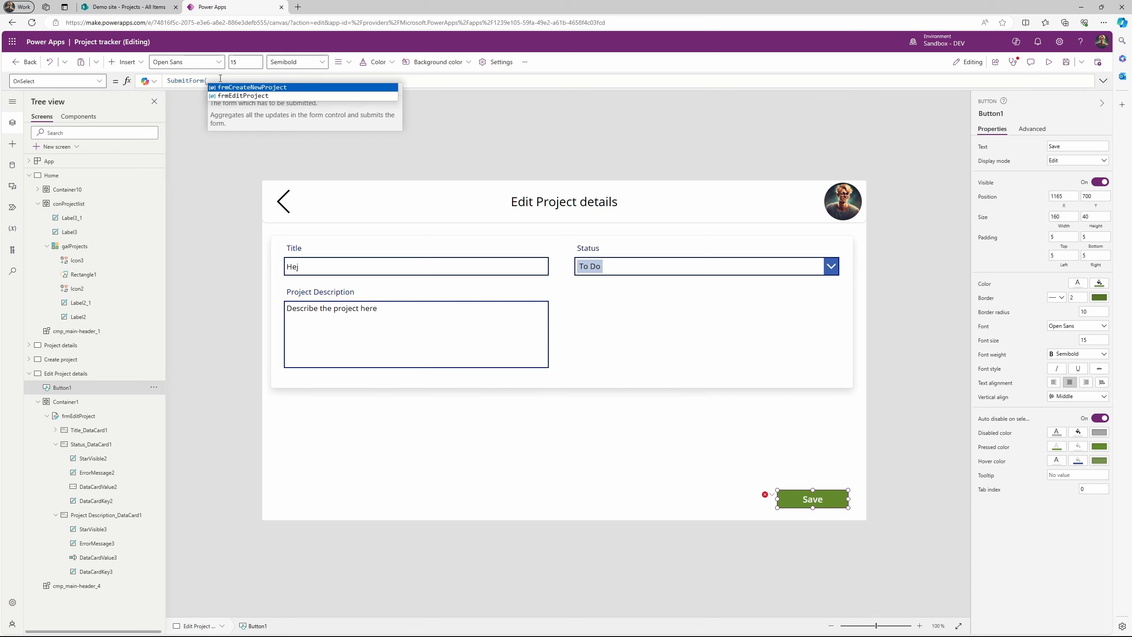
{"action": "key", "text": "Down"}
{"action": "key", "text": "Return"}
{"action": "type", "text": ")"}
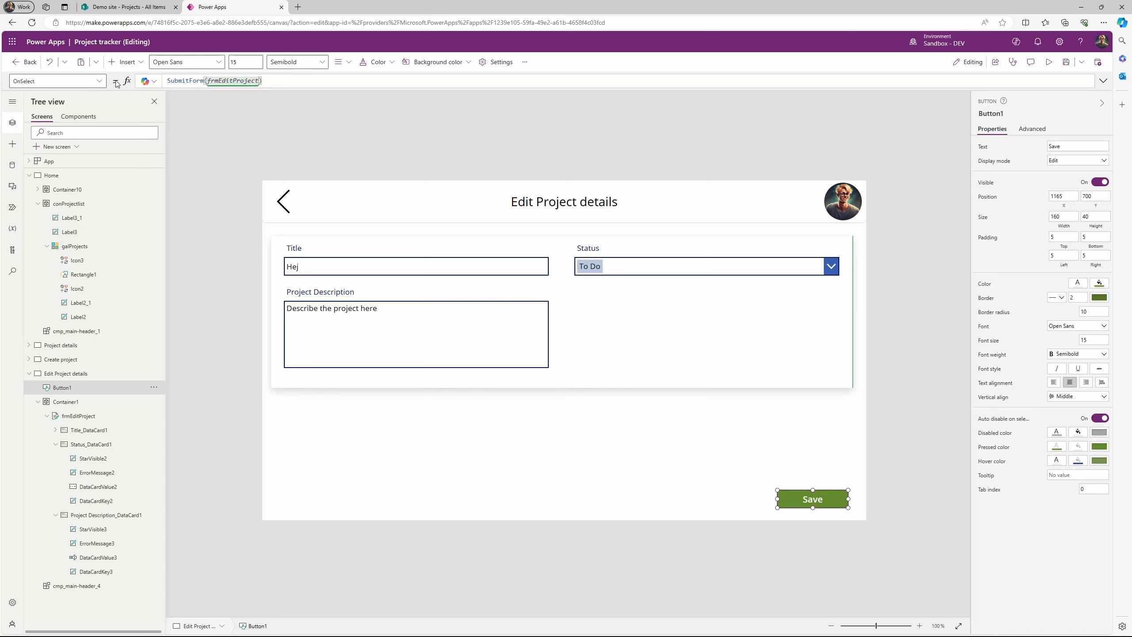
Set the OnSuccess formula of the frmEditProject form to Navigate(Home)
{"action": "left_click", "coordinate": [89, 418]}
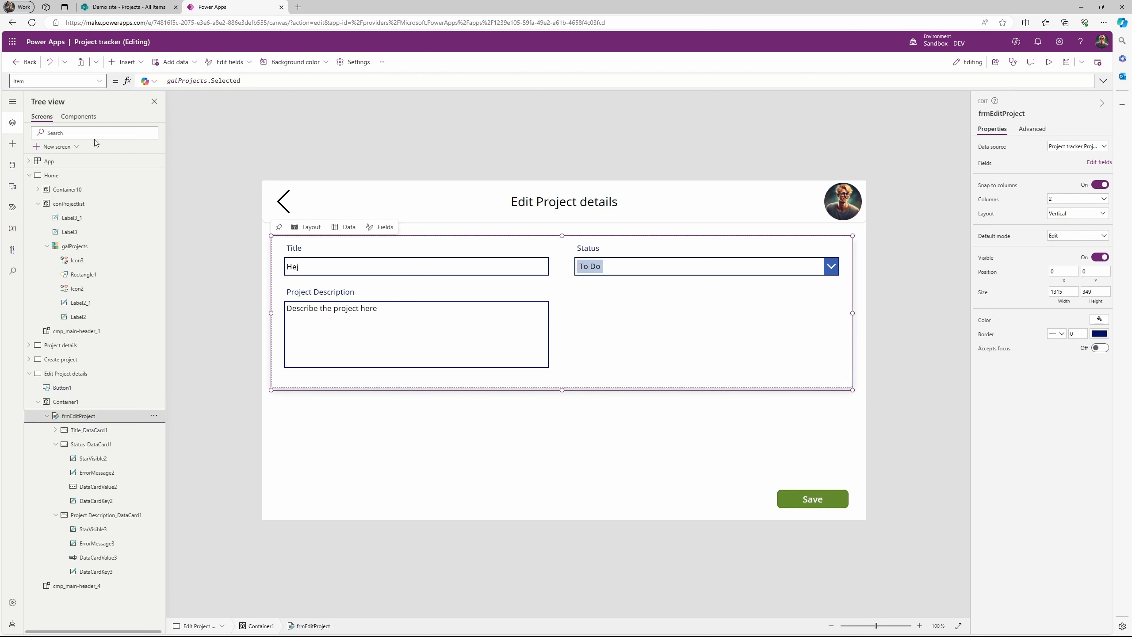
{"action": "left_click", "coordinate": [101, 80]}
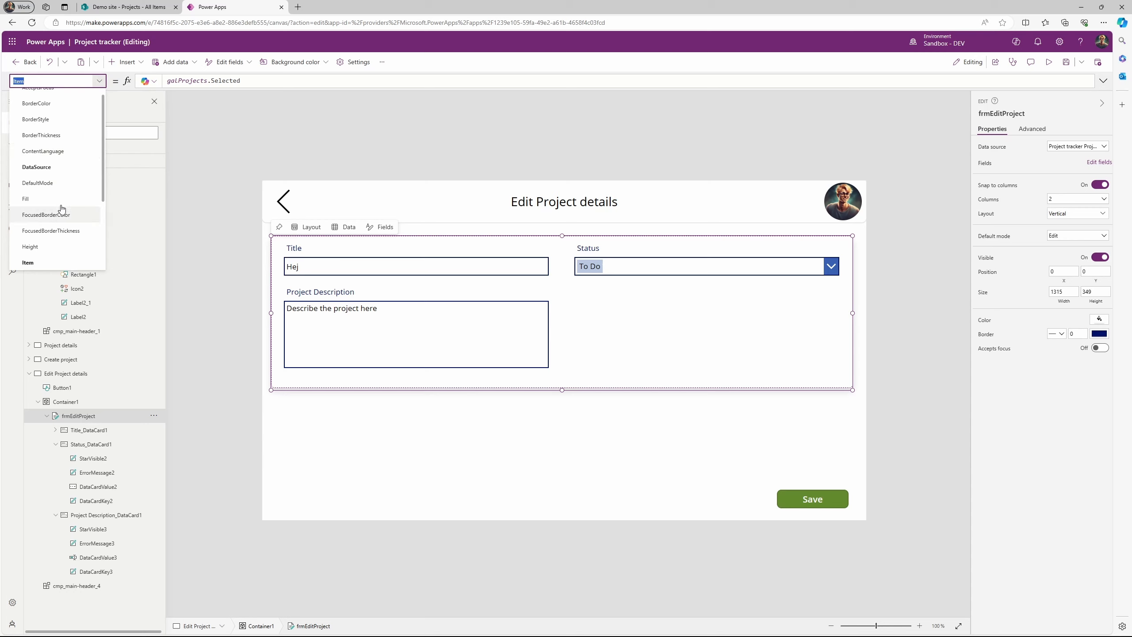
{"action": "scroll", "coordinate": [63, 199], "scroll_direction": "down", "scroll_amount": 3}
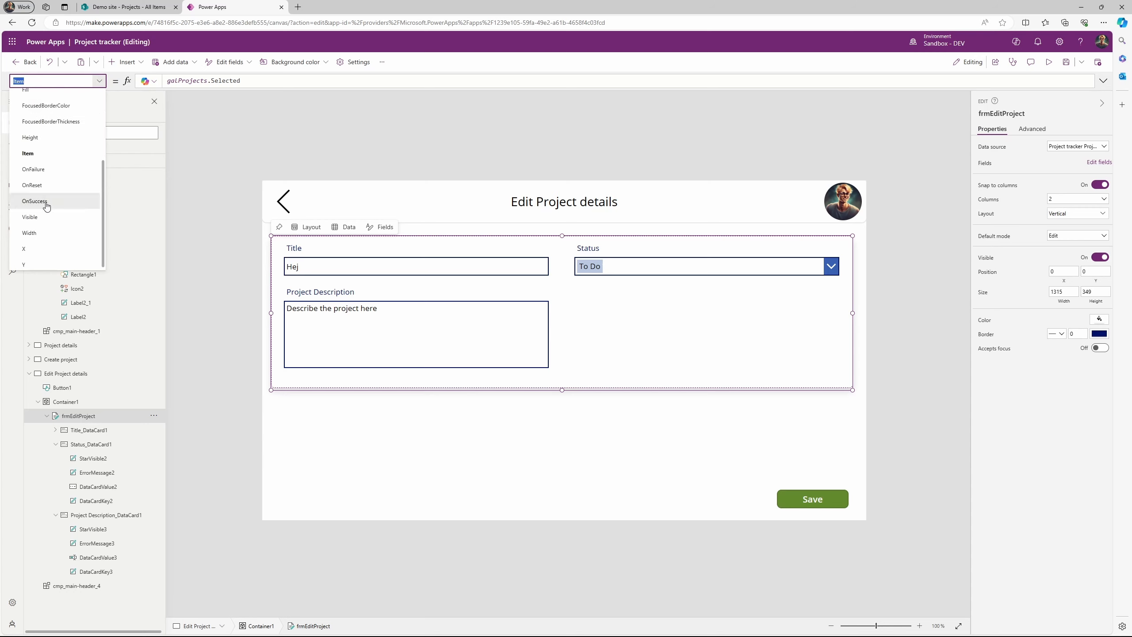
{"action": "left_click", "coordinate": [51, 201]}
{"action": "double_click", "coordinate": [188, 79]}
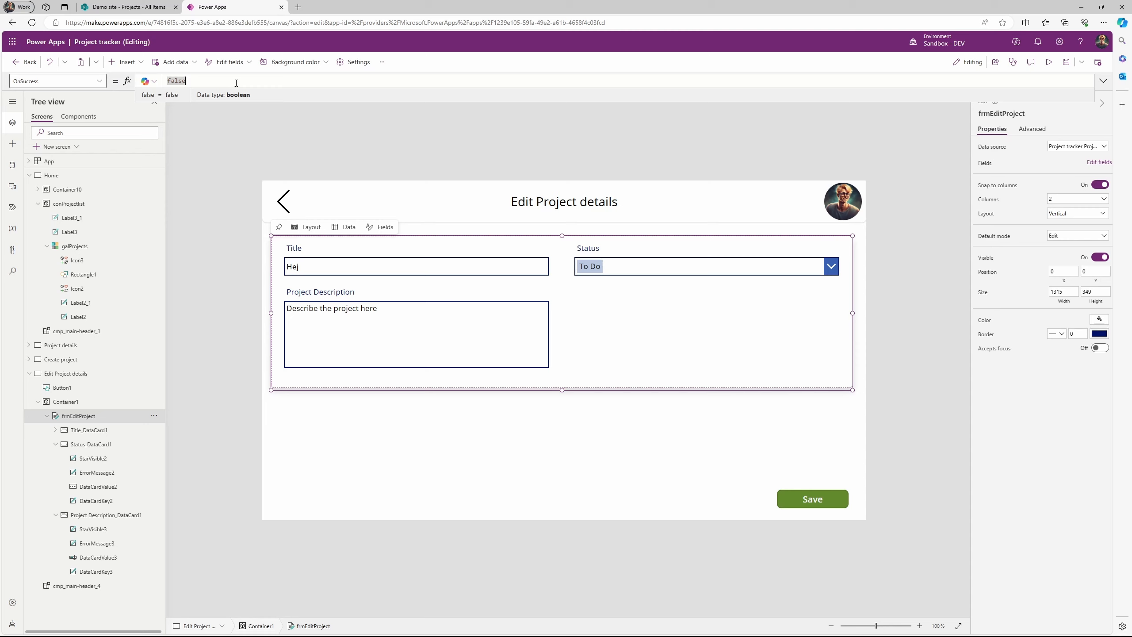
{"action": "key", "text": "BackSpace"}
{"action": "key", "text": "BackSpace"}
{"action": "key", "text": "BackSpace"}
{"action": "key", "text": "BackSpace"}
{"action": "key", "text": "BackSpace"}
{"action": "type", "text": "Navigate("}
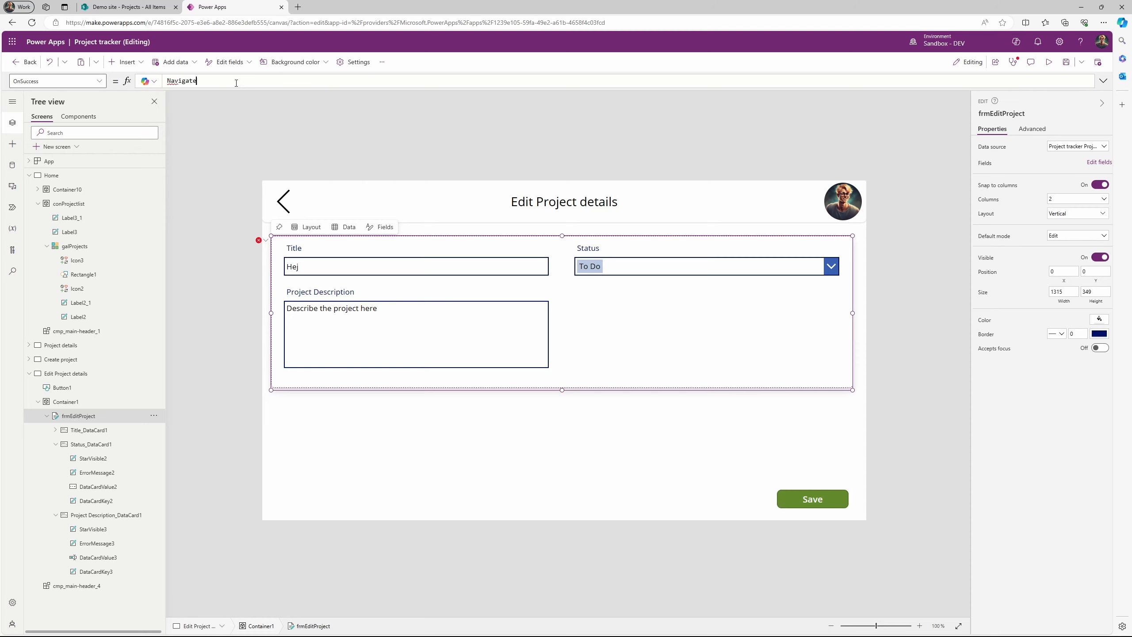
{"action": "key", "text": "Down"}
{"action": "key", "text": "Down"}
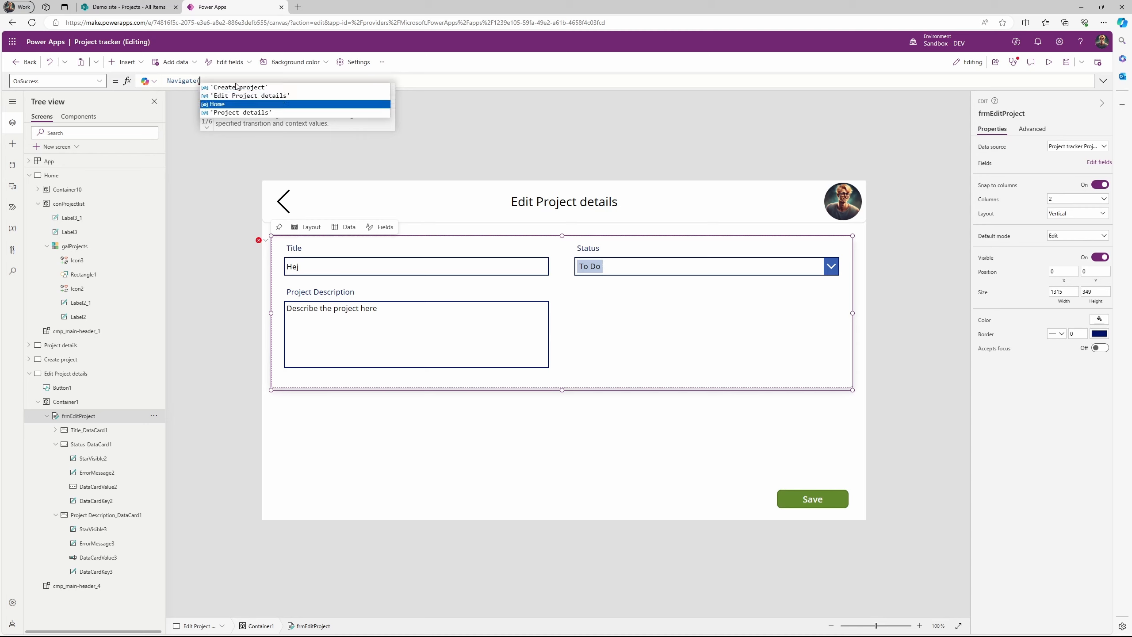
{"action": "key", "text": "Tab"}
{"action": "type", "text": ")"}
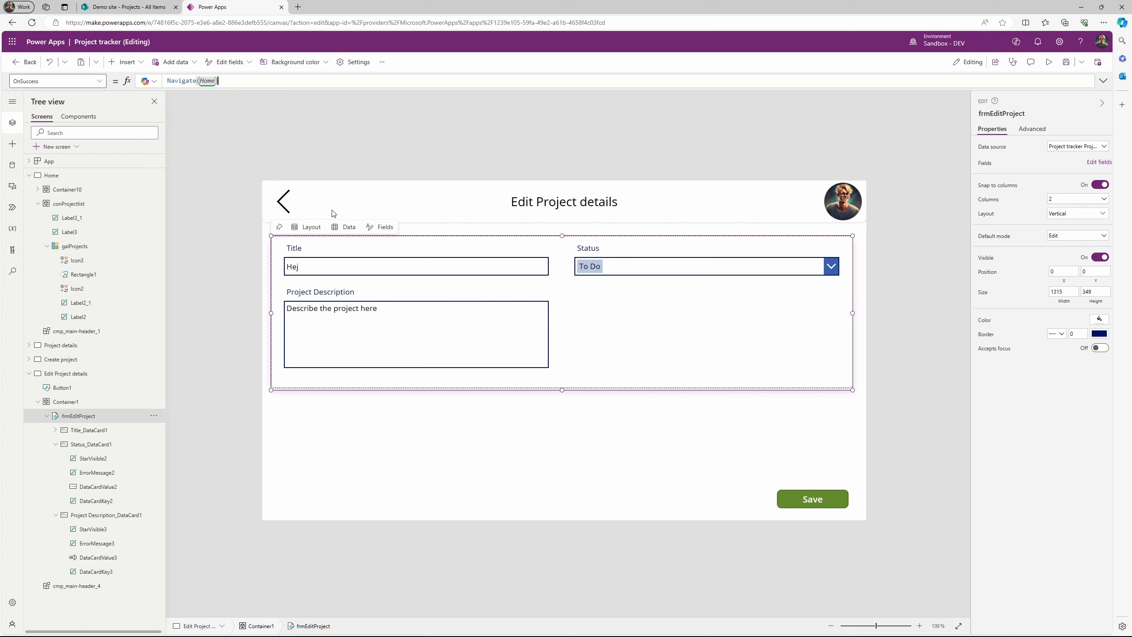
Save the Hej project with status In progress and "ggasdg" appended to its description, and check its details page from Home
{"action": "left_click", "coordinate": [712, 270], "text": "alt"}
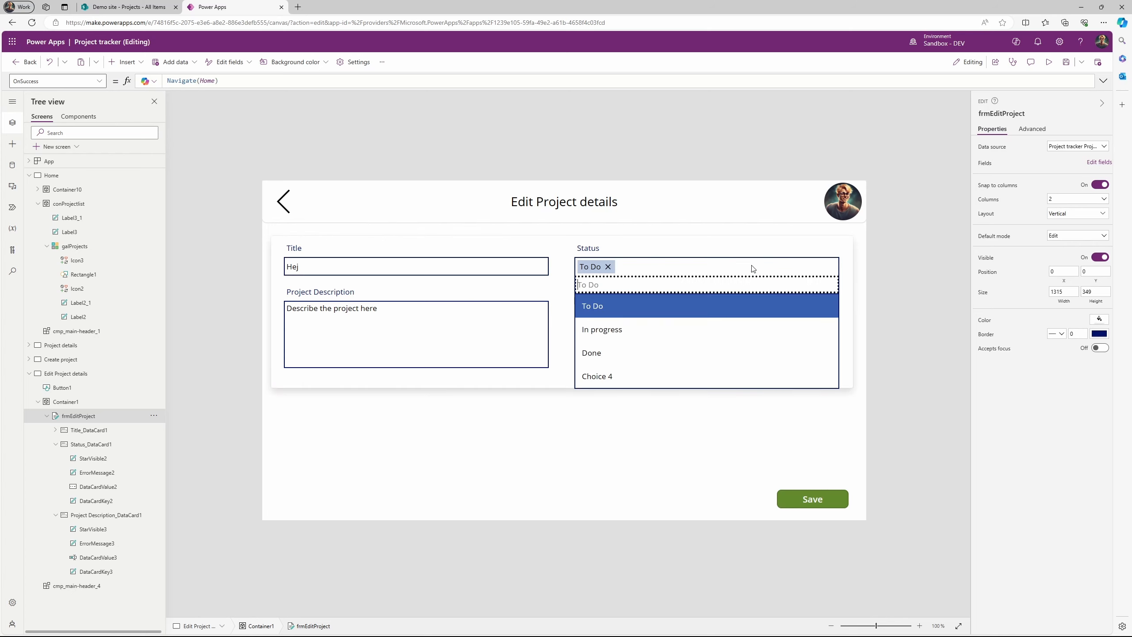
{"action": "left_click", "coordinate": [706, 331], "text": "alt"}
{"action": "key", "text": "F5"}
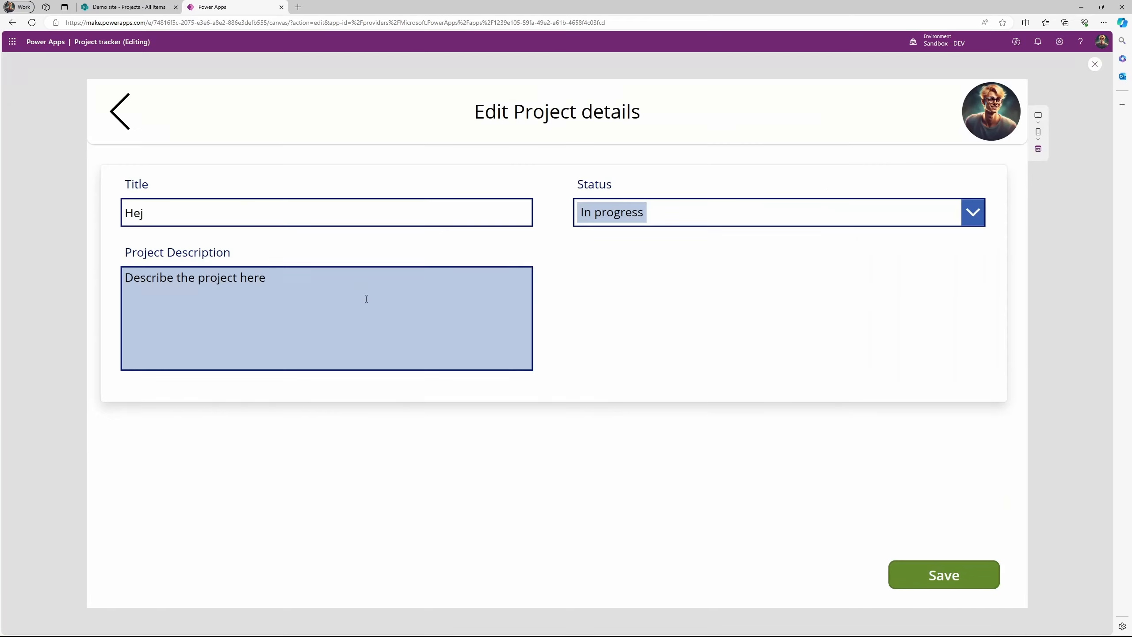
{"action": "left_click", "coordinate": [366, 299]}
{"action": "type", "text": "ggasdg"}
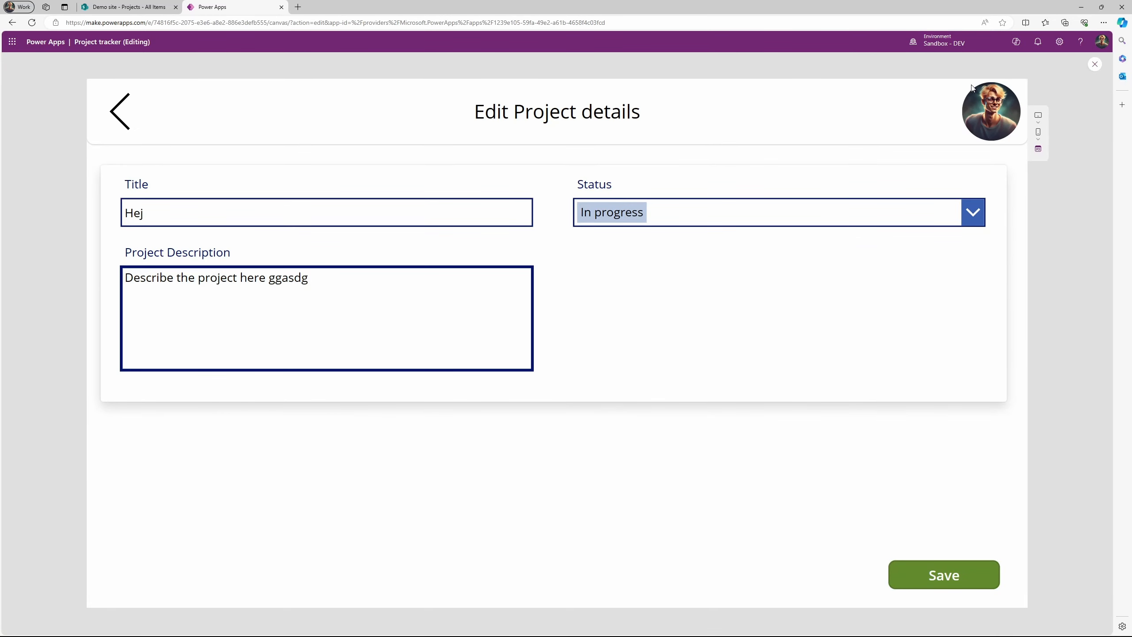
{"action": "left_click", "coordinate": [1094, 64]}
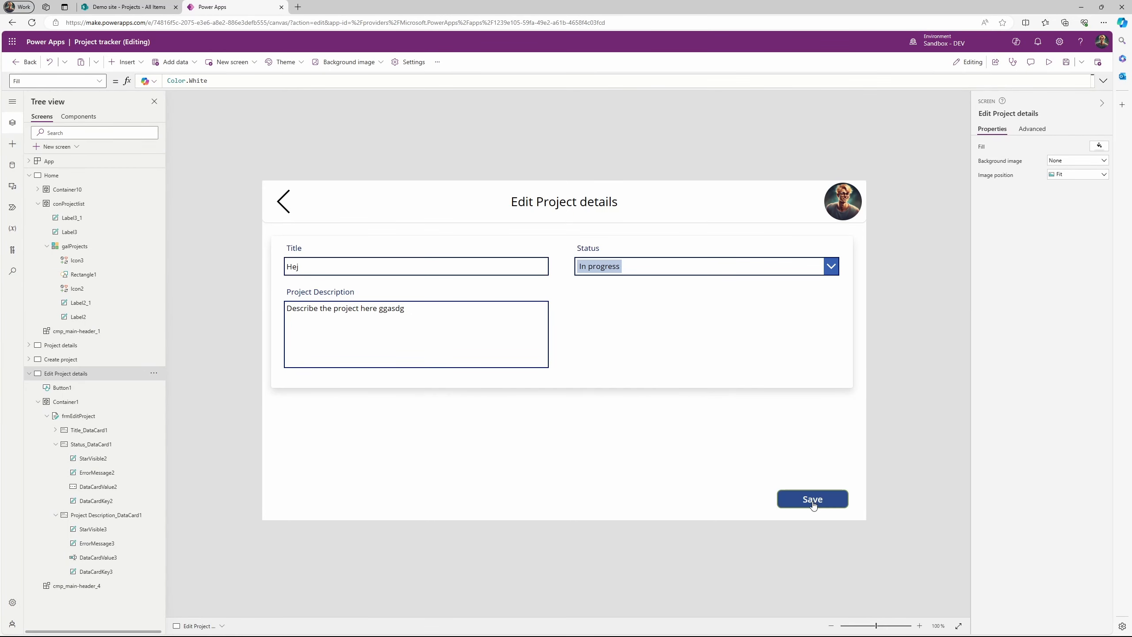
{"action": "left_click", "coordinate": [813, 502], "text": "alt"}
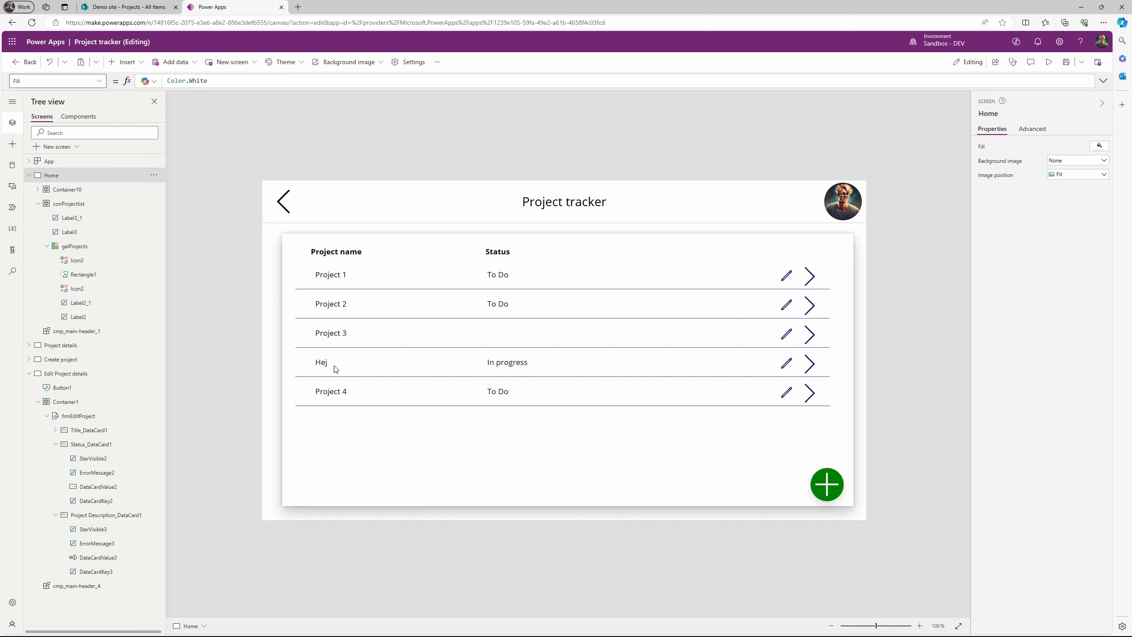
{"action": "left_click", "coordinate": [809, 367], "text": "alt"}
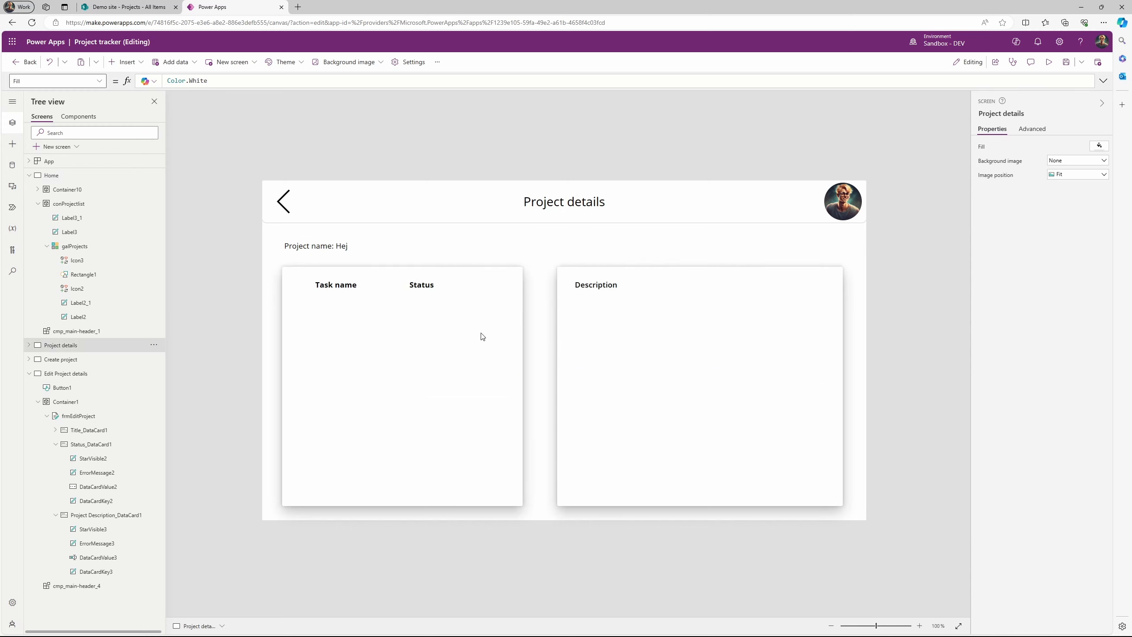
{"action": "left_click", "coordinate": [278, 209], "text": "alt"}
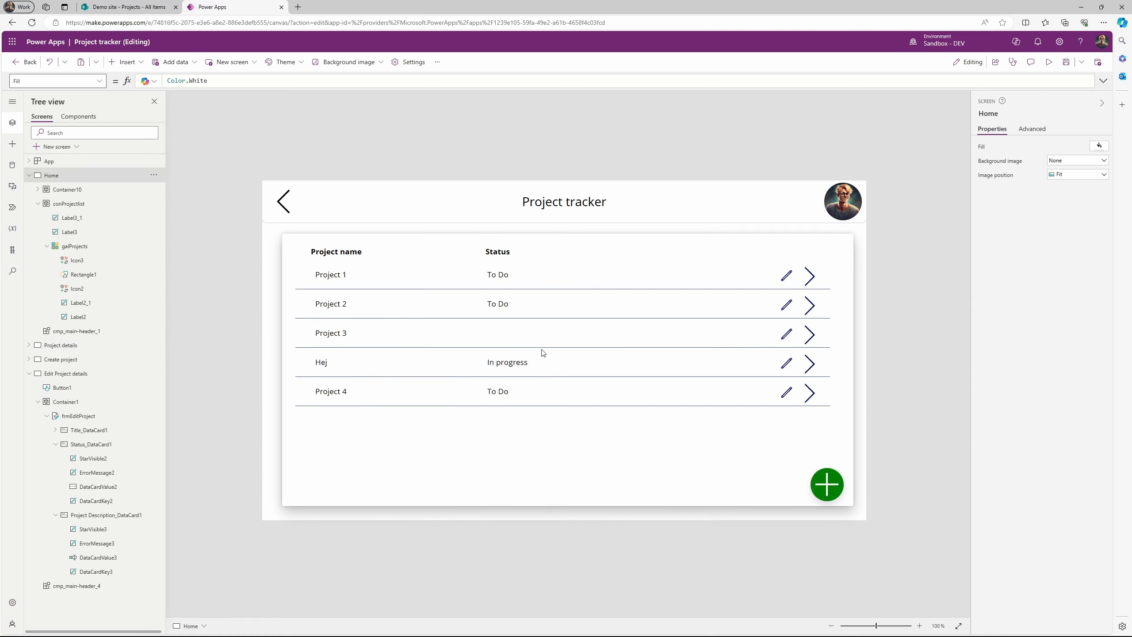
Change the Hej project's title to Hey 4, save it, and open its Project details page
{"action": "left_click", "coordinate": [787, 368], "text": "alt"}
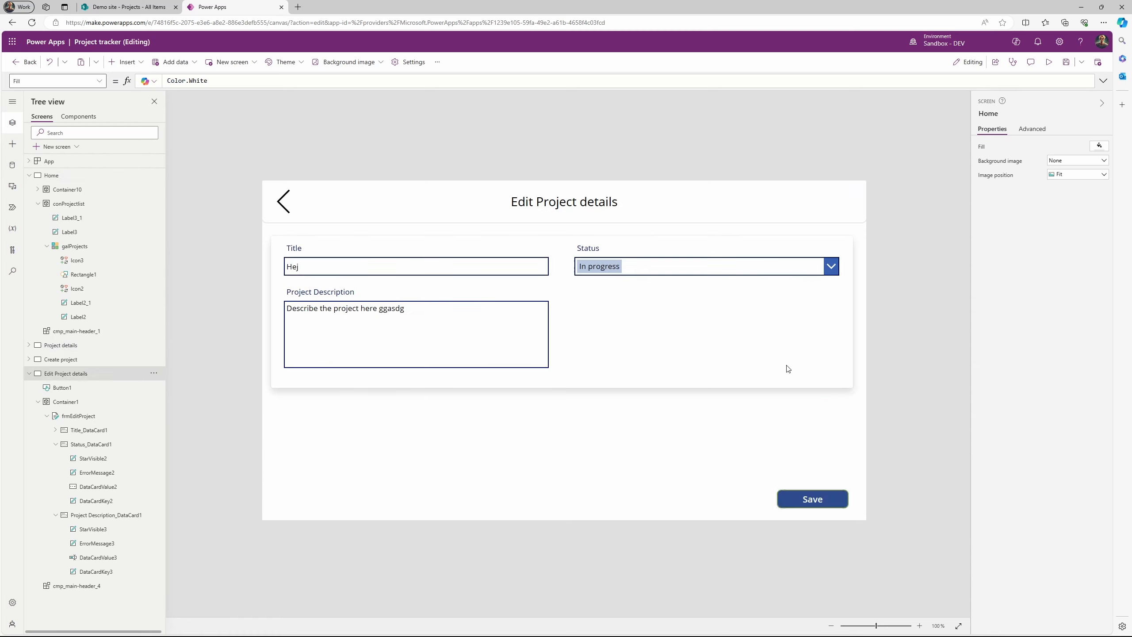
{"action": "left_click", "coordinate": [369, 267]}
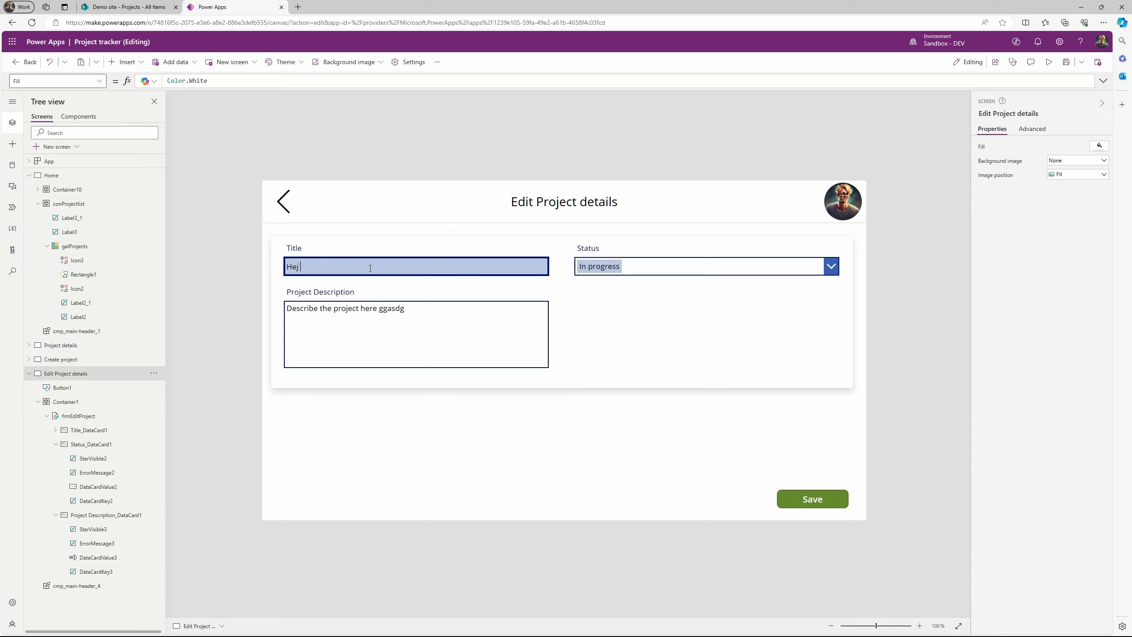
{"action": "key", "text": "BackSpace"}
{"action": "type", "text": "y 4"}
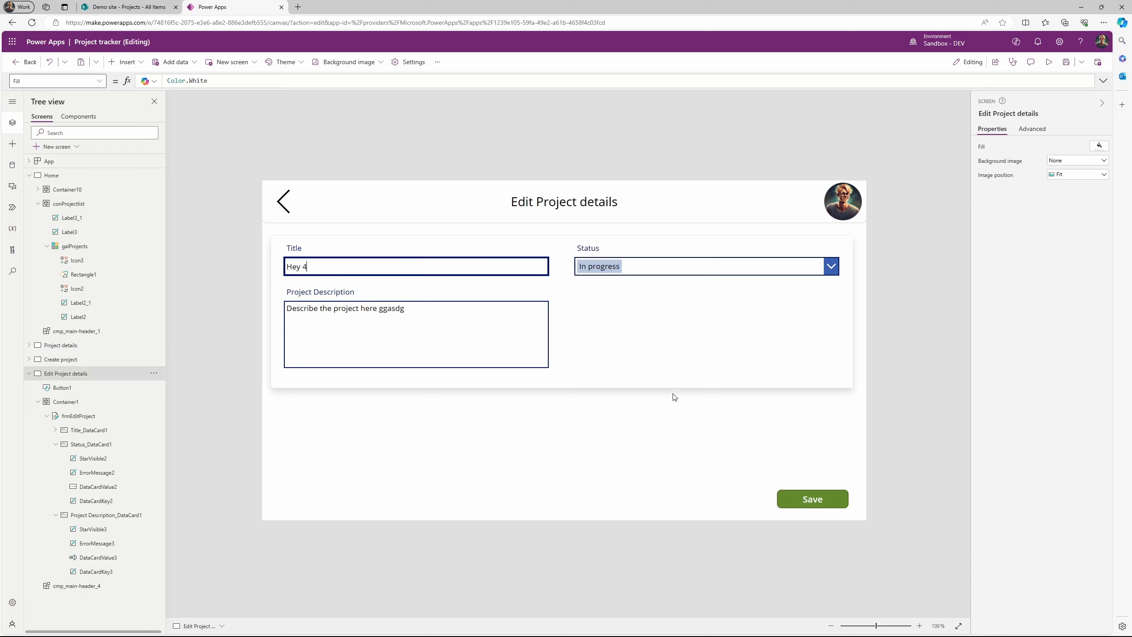
{"action": "left_click", "coordinate": [800, 502], "text": "alt"}
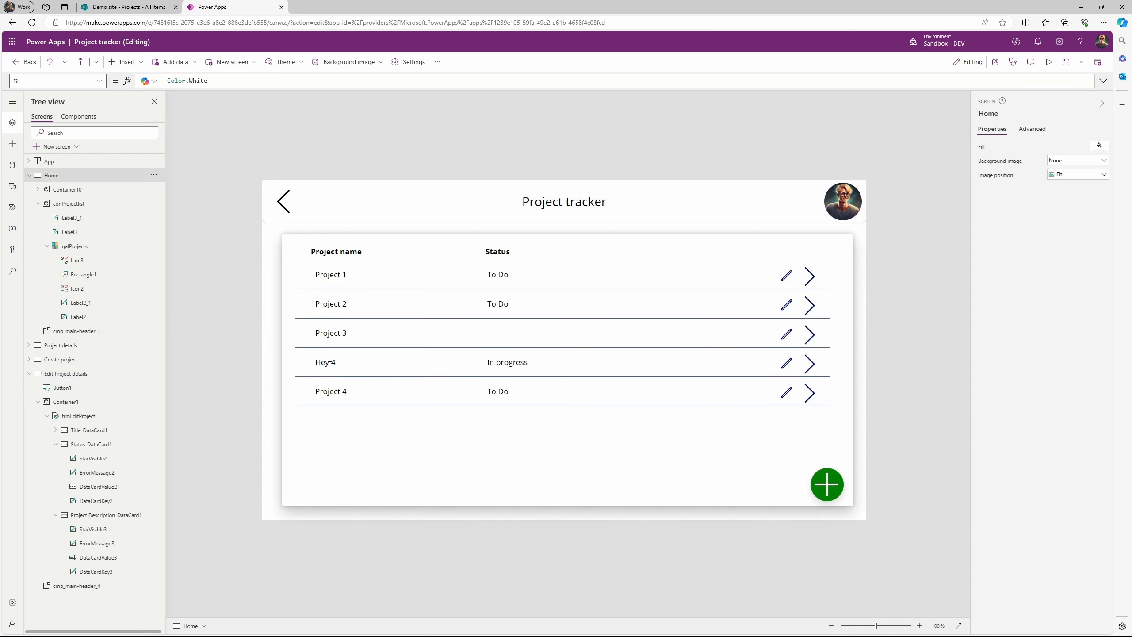
{"action": "left_click", "coordinate": [812, 360], "text": "alt"}
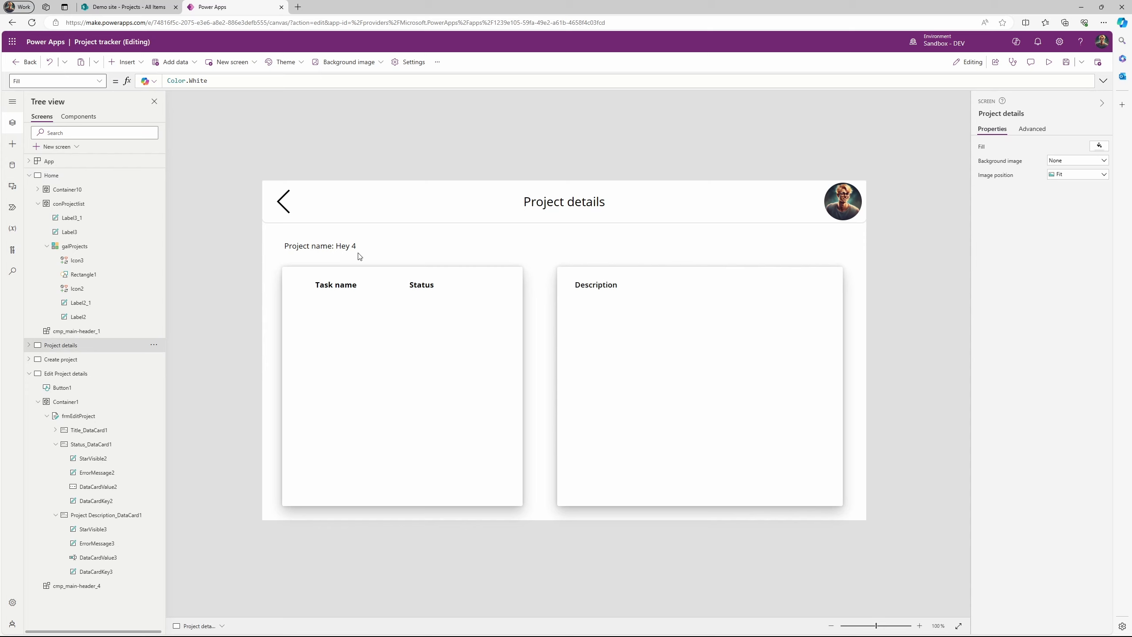
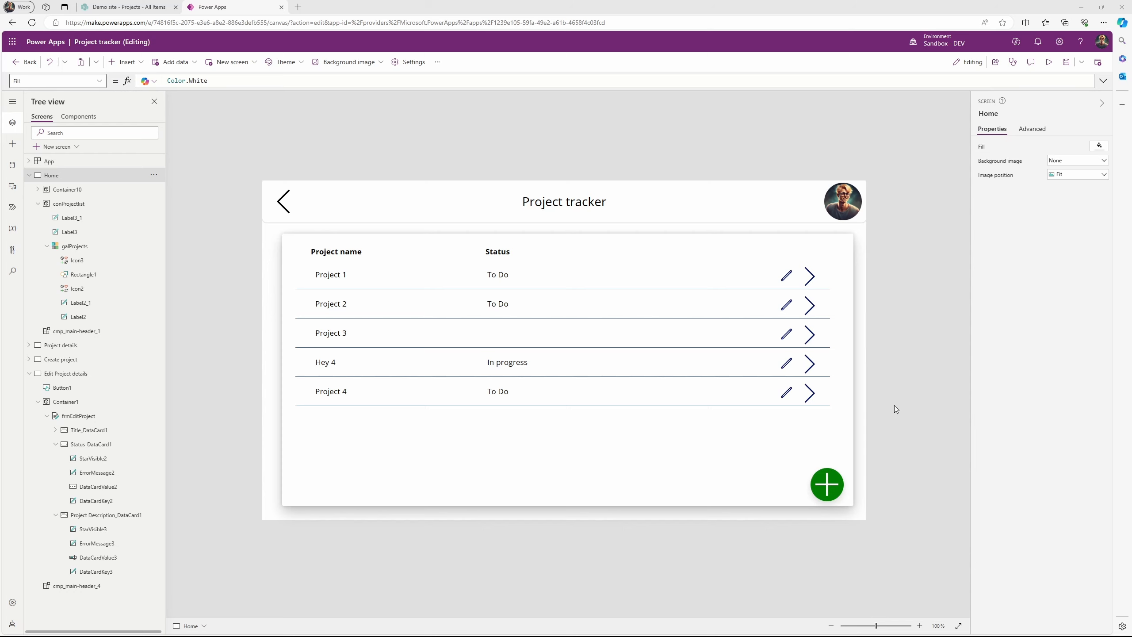
Open Project 3 for editing and insert a button above Save at about X 1165, Y 615
{"action": "left_click", "coordinate": [785, 336], "text": "alt"}
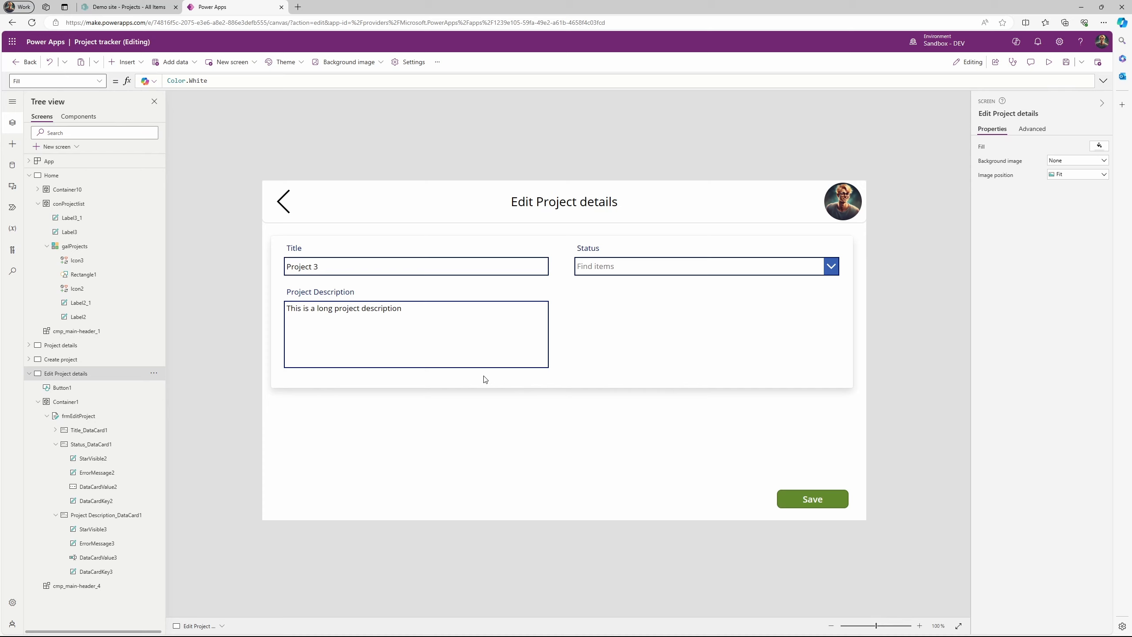
{"action": "left_click", "coordinate": [140, 62]}
{"action": "type", "text": "but"}
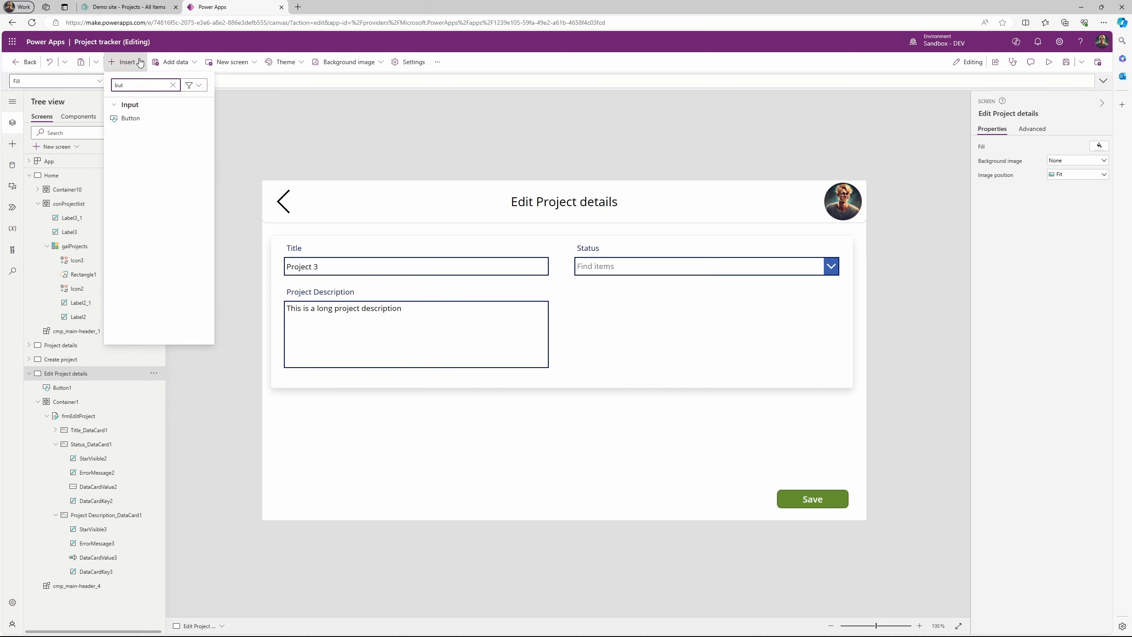
{"action": "left_click", "coordinate": [130, 118]}
{"action": "left_click_drag", "start_coordinate": [332, 218], "coordinate": [830, 473]}
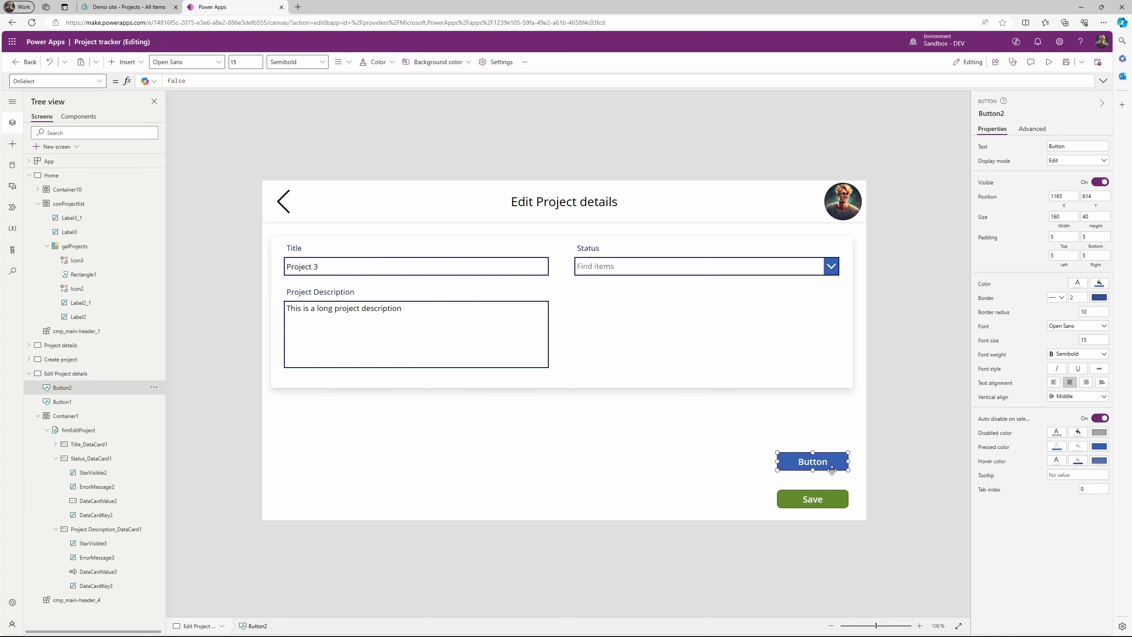
Set the new button's text to New Task
{"action": "left_click_drag", "start_coordinate": [1066, 146], "coordinate": [1045, 147]}
{"action": "type", "text": "New Task"}
{"action": "left_click", "coordinate": [916, 387]}
{"action": "left_click", "coordinate": [810, 466]}
Insert a container on the Edit Project details screen and stretch it over the whole screen, 1366 by 768 at position 0, 0
{"action": "left_click", "coordinate": [126, 62]}
{"action": "type", "text": "cont"}
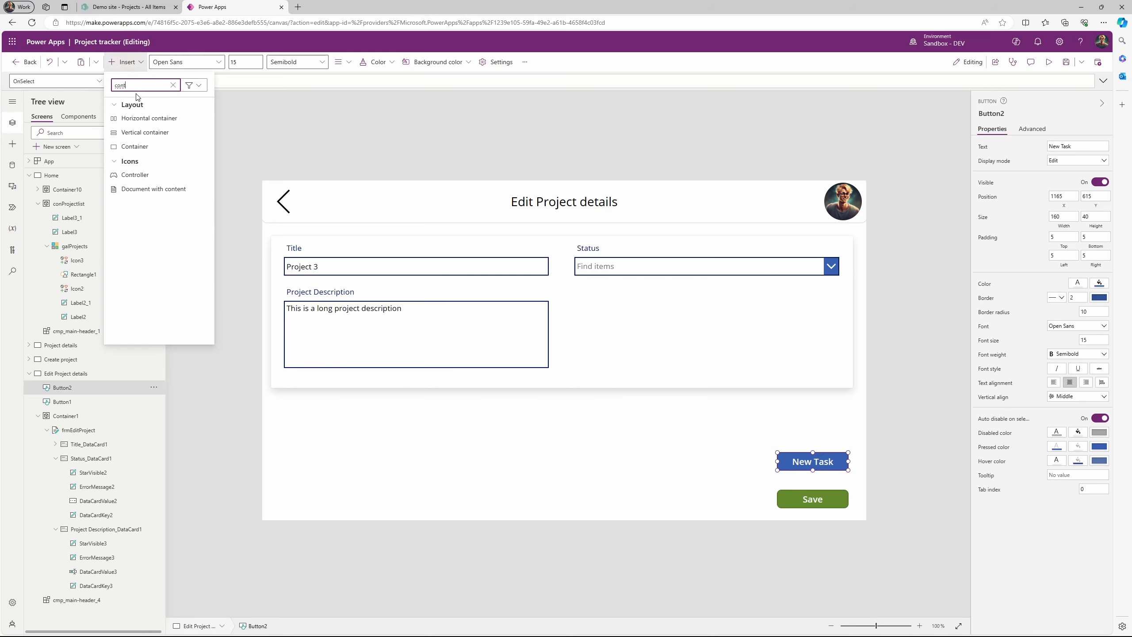
{"action": "left_click", "coordinate": [147, 147]}
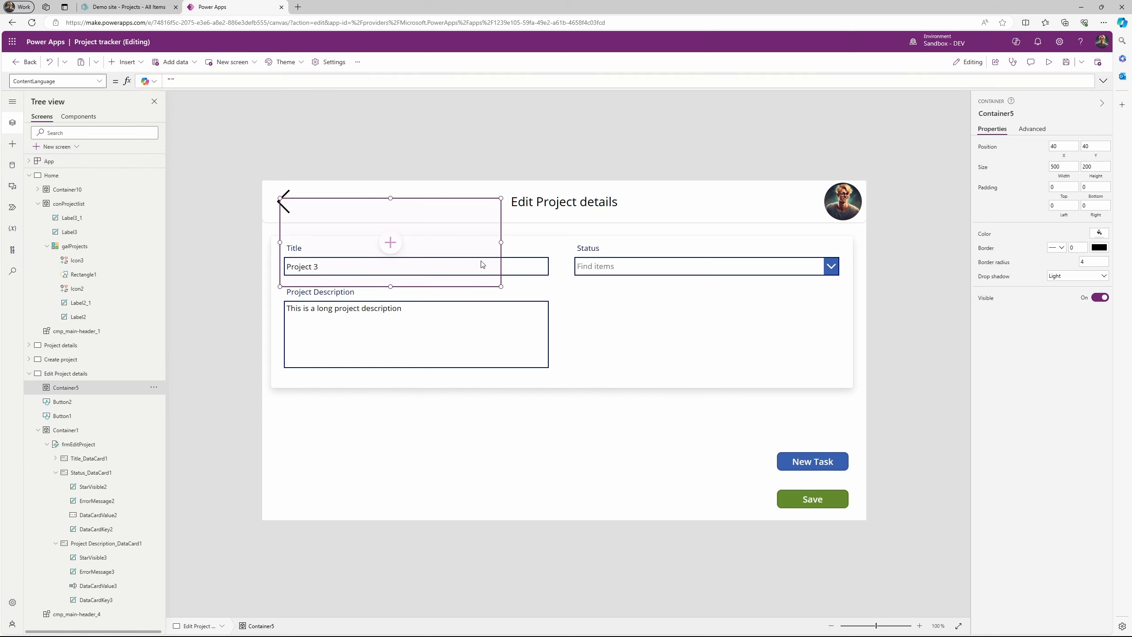
{"action": "left_click_drag", "start_coordinate": [462, 285], "coordinate": [870, 530]}
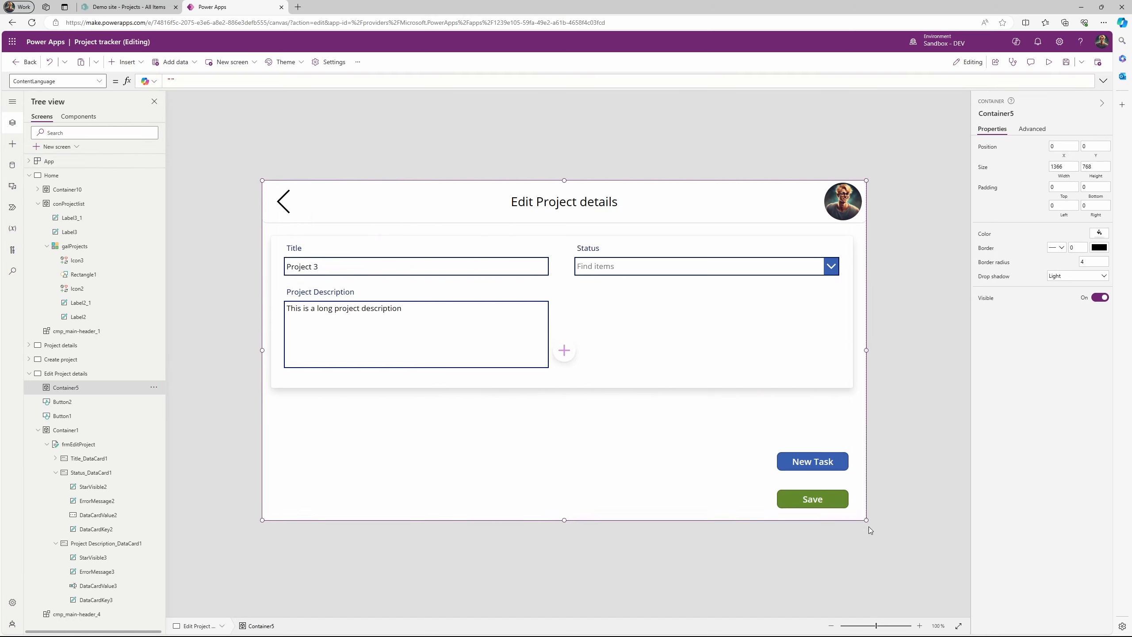
Rename the full-screen container Container5 to conCreateNewTask
{"action": "left_click", "coordinate": [154, 387]}
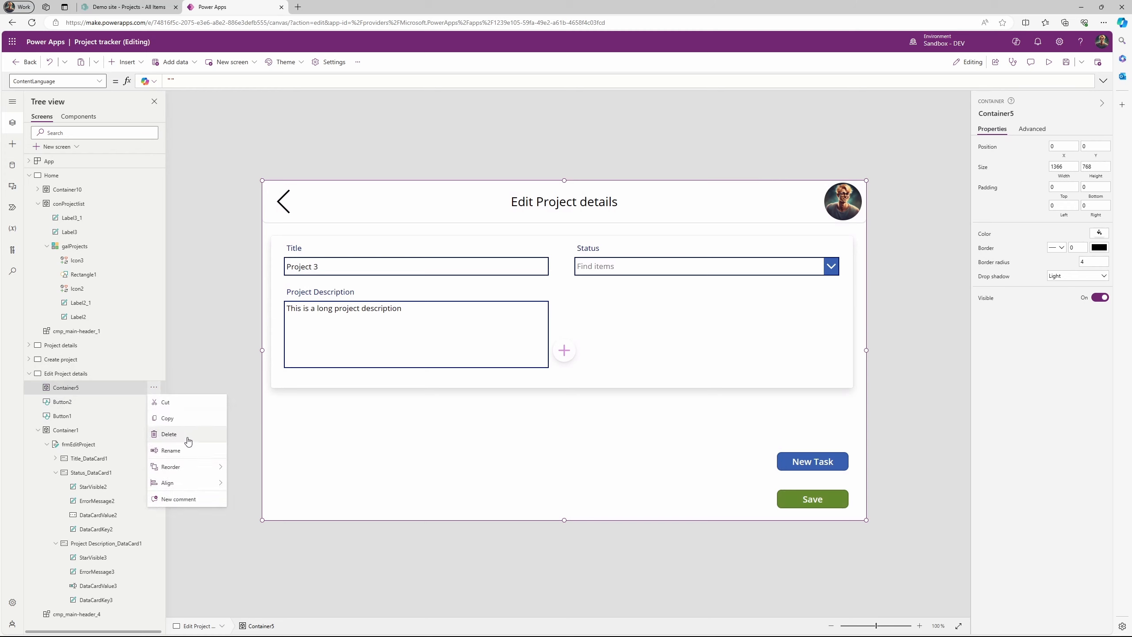
{"action": "left_click", "coordinate": [188, 449]}
{"action": "type", "text": "con"}
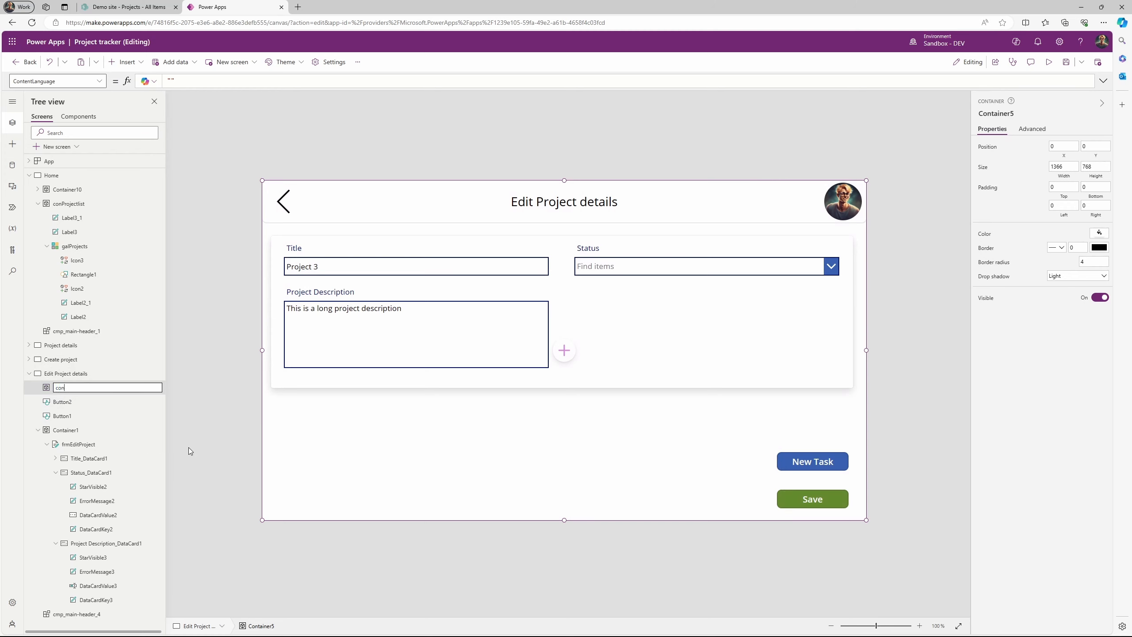
{"action": "type", "text": "CreateNewTask"}
{"action": "key", "text": "Return"}
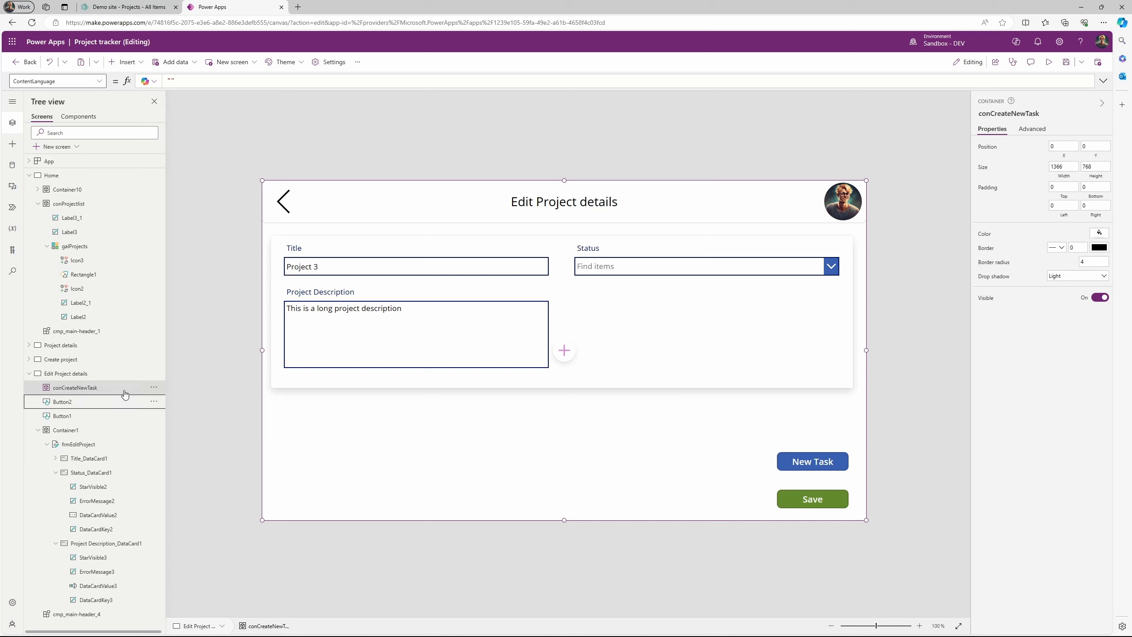
Set the Fill property of conCreateNewTask to RGBA(0, 0, 0, 0.75)
{"action": "left_click", "coordinate": [96, 81]}
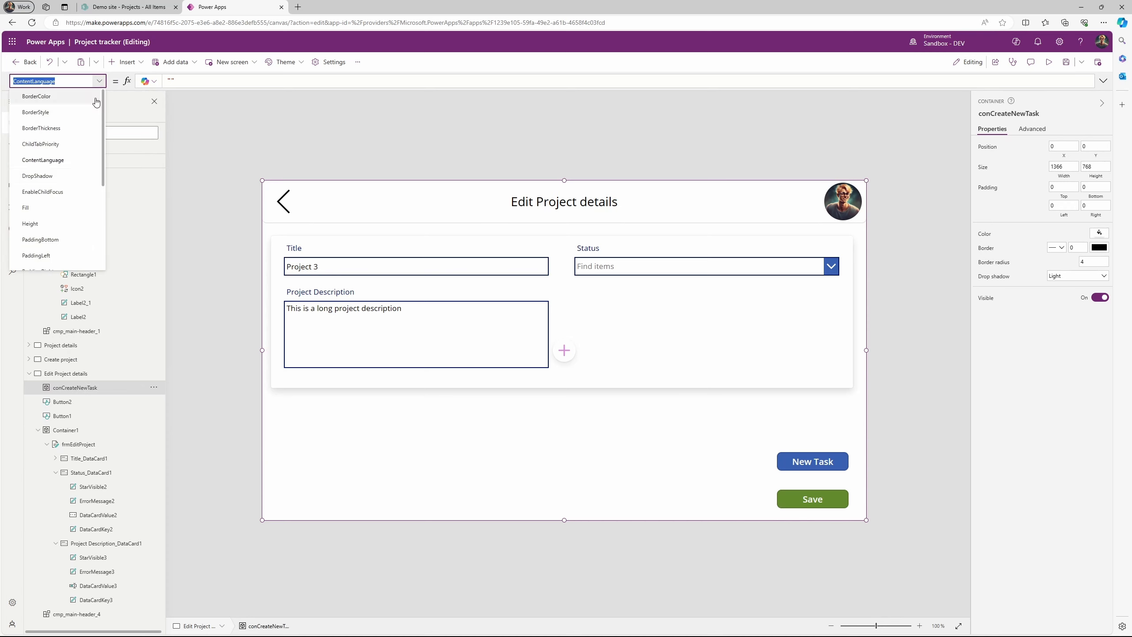
{"action": "left_click", "coordinate": [55, 208]}
{"action": "left_click", "coordinate": [241, 83]}
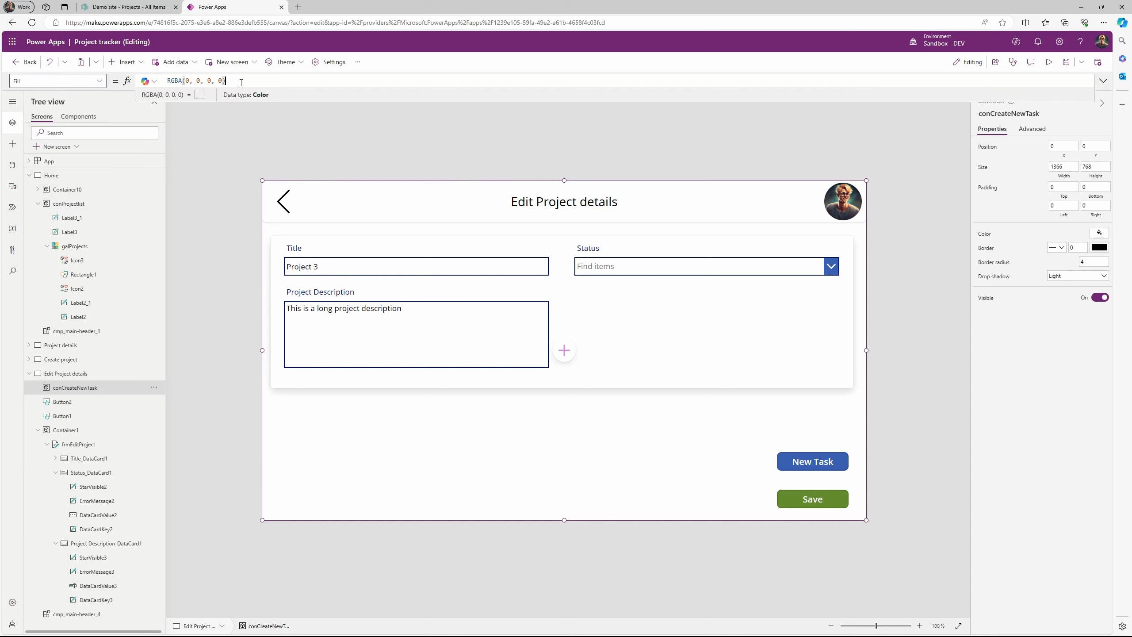
{"action": "key", "text": "Left"}
{"action": "type", "text": ".75"}
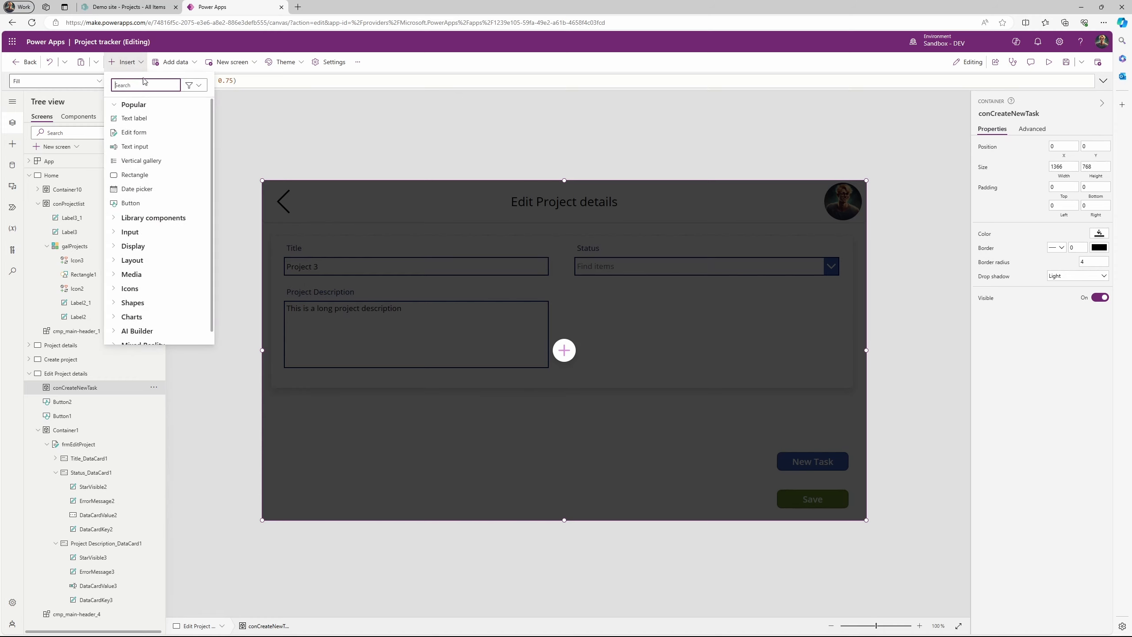
Insert an edit form inside conCreateNewTask and connect it to the Project tracker task list data source
{"action": "type", "text": "fo"}
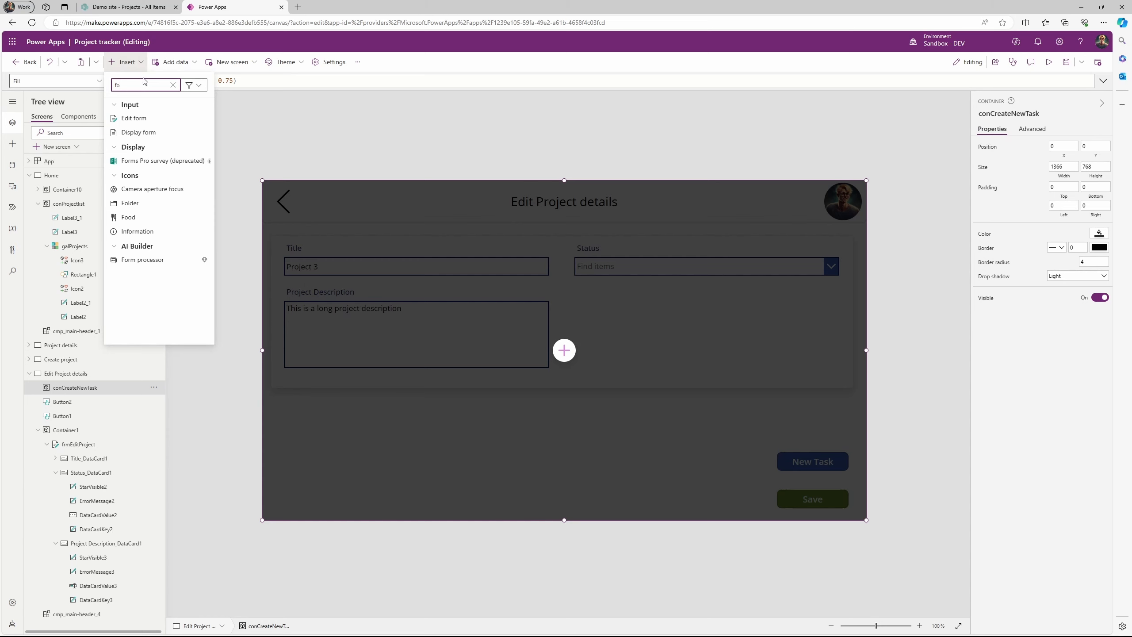
{"action": "left_click", "coordinate": [139, 118]}
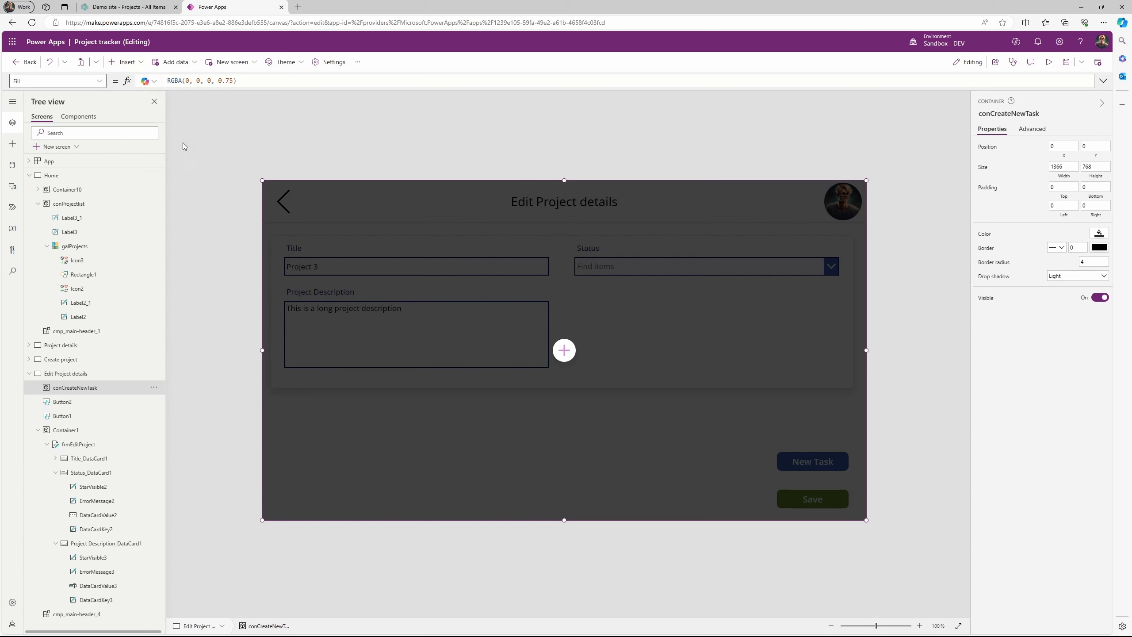
{"action": "mouse_move", "coordinate": [354, 290]}
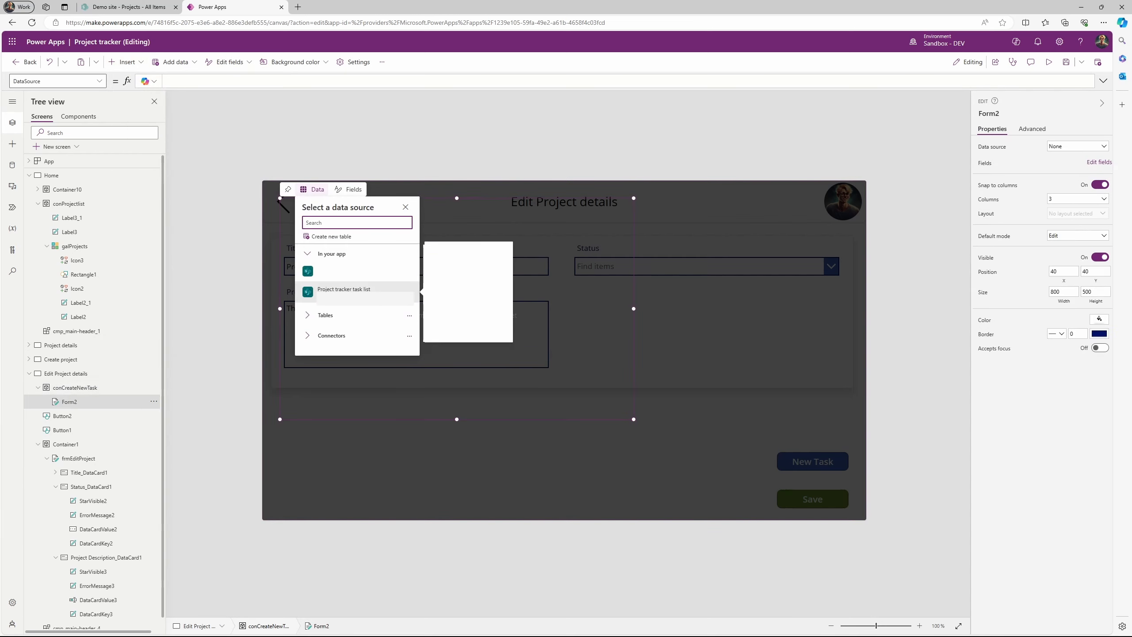
{"action": "left_click", "coordinate": [355, 290]}
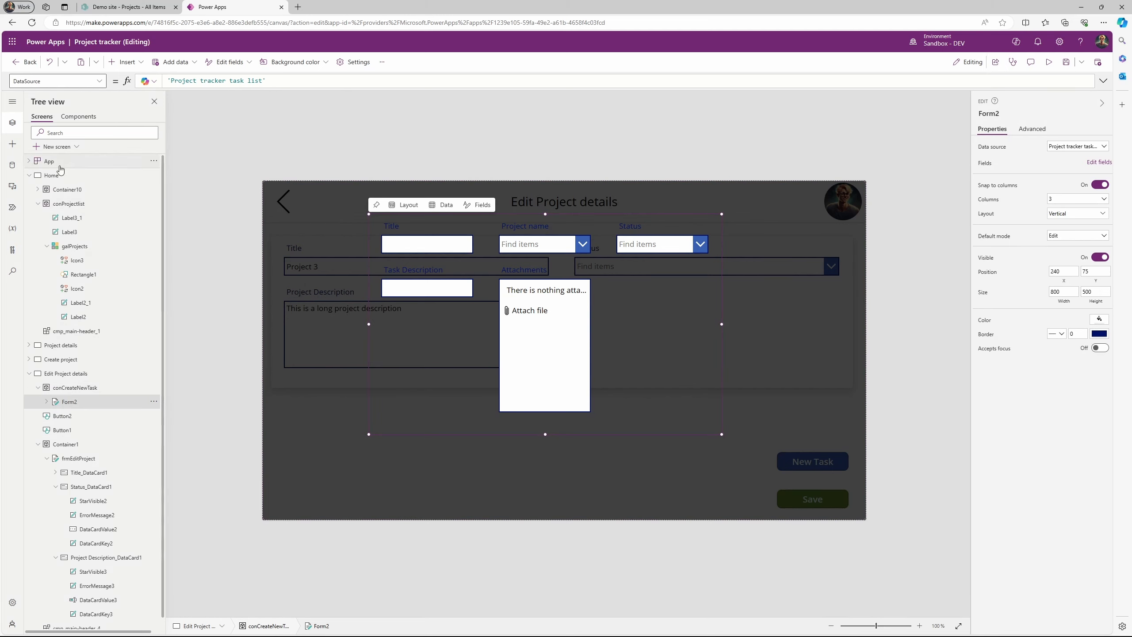
Set the new task form's Fill property to Color.White
{"action": "left_click", "coordinate": [100, 81]}
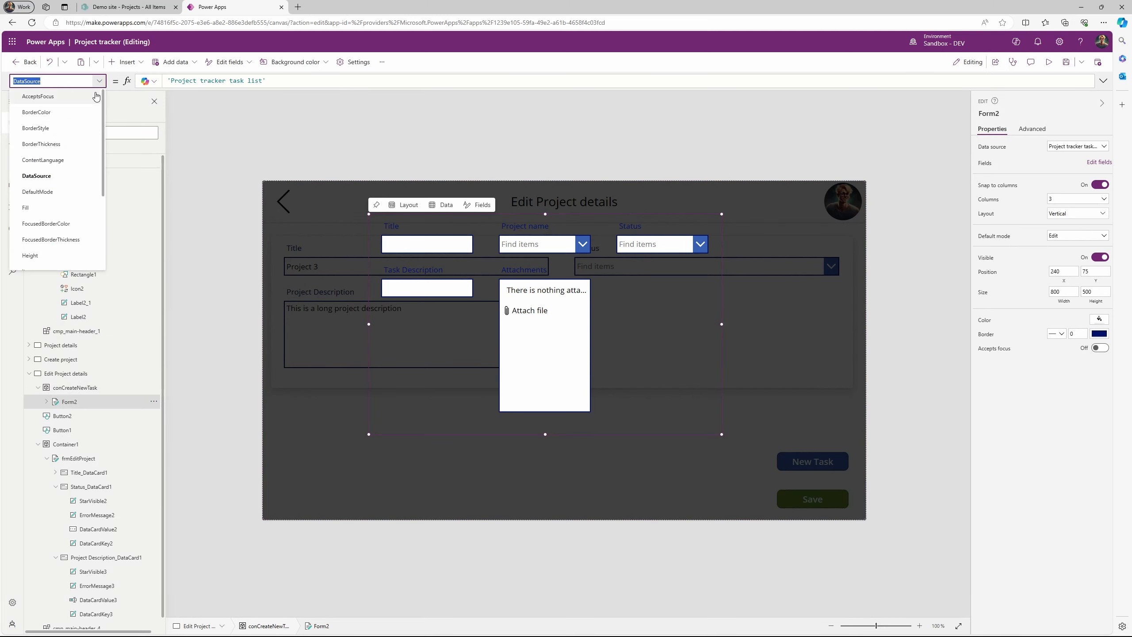
{"action": "left_click", "coordinate": [52, 208]}
{"action": "left_click", "coordinate": [223, 80]}
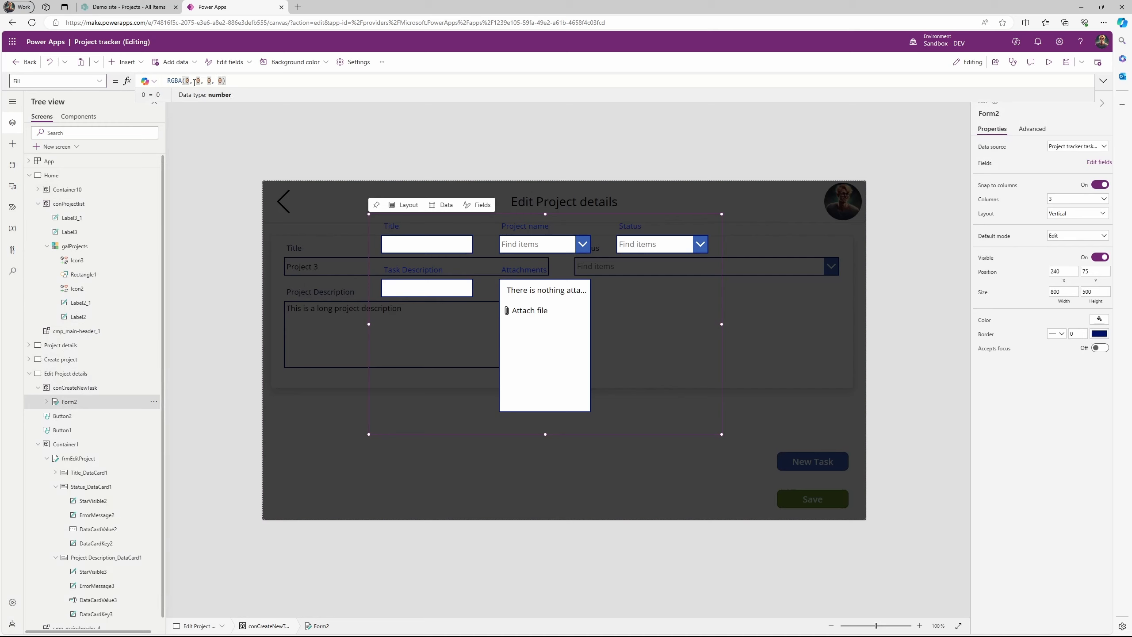
{"action": "key", "text": "ctrl+a"}
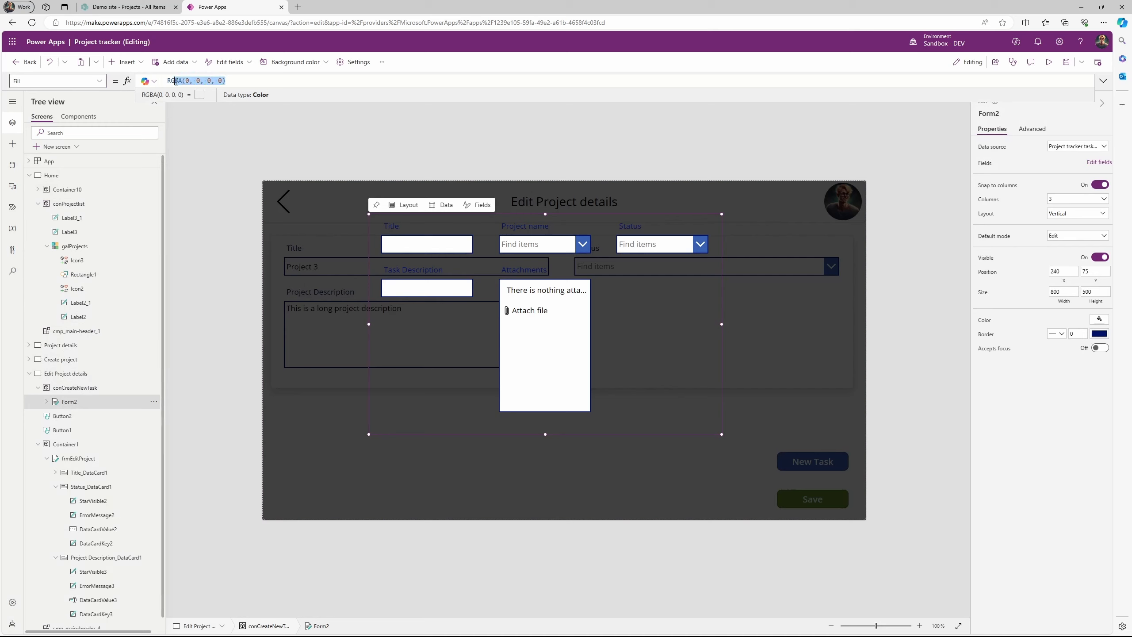
{"action": "type", "text": "color.White"}
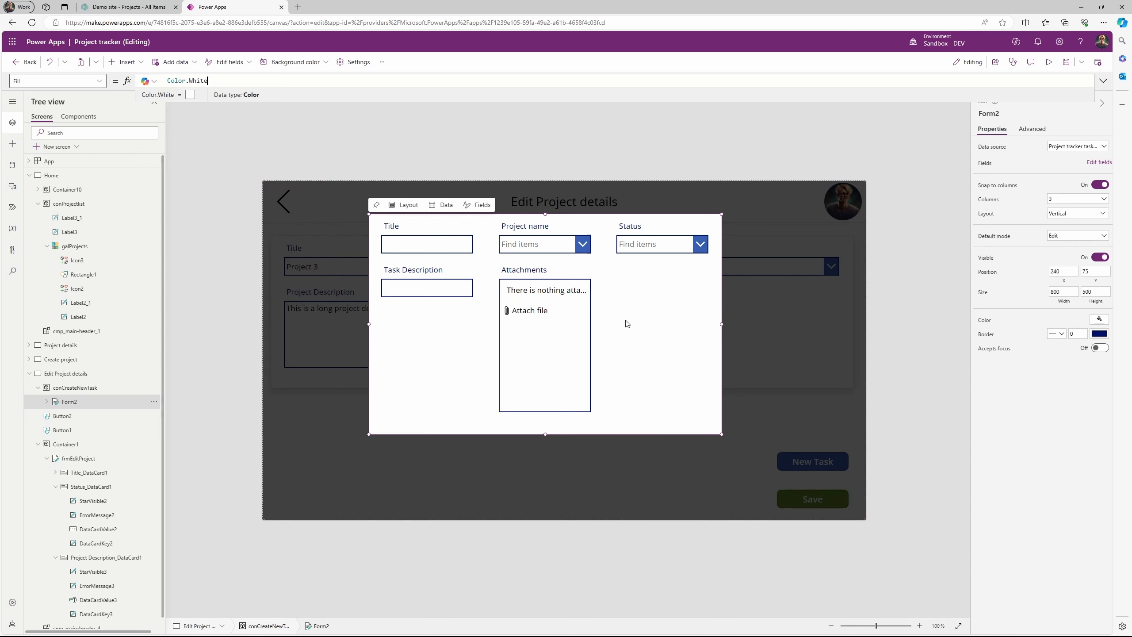
Remove the Attachments field from the task form
{"action": "left_click", "coordinate": [1093, 163]}
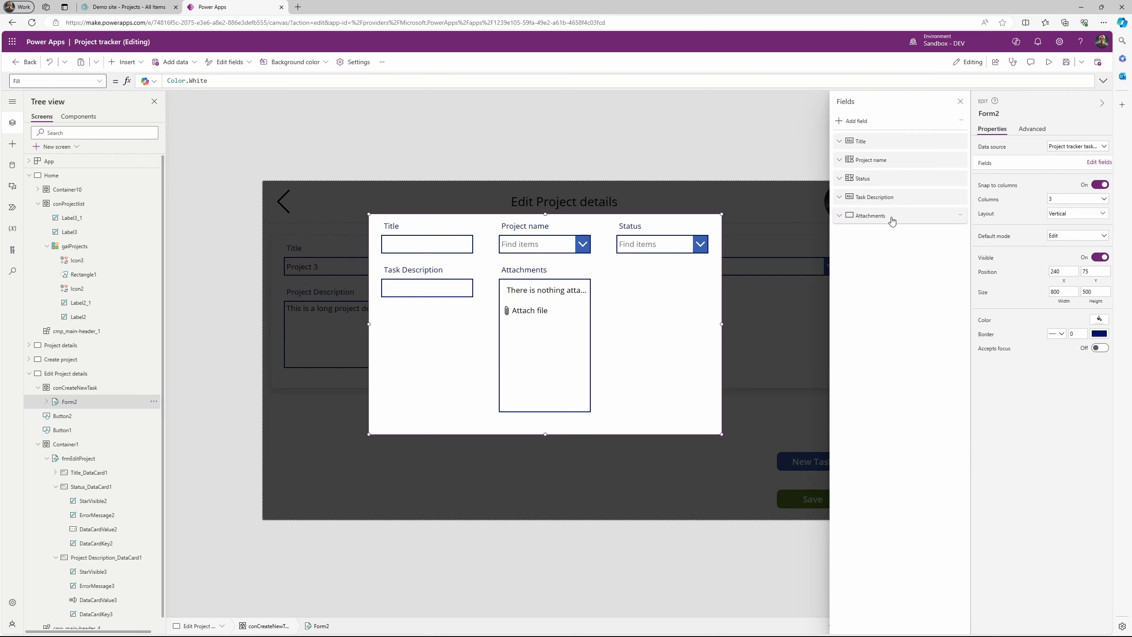
{"action": "left_click", "coordinate": [961, 216]}
{"action": "left_click", "coordinate": [979, 262]}
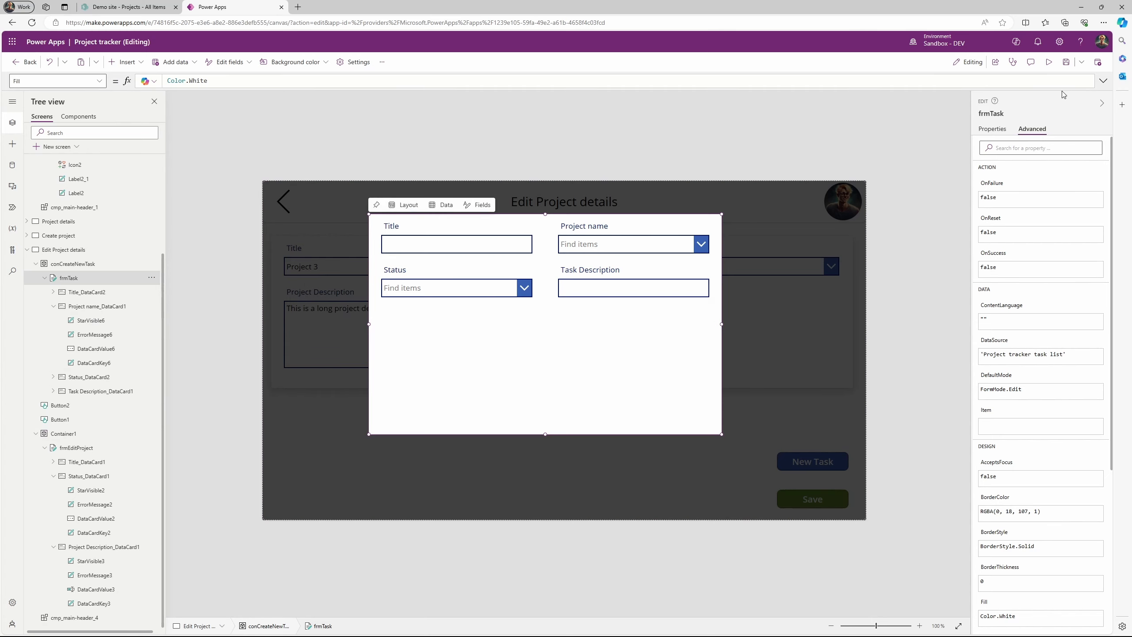
Preview the Edit Project details screen to check how the task form displays, and return to editing
{"action": "left_click", "coordinate": [1049, 62]}
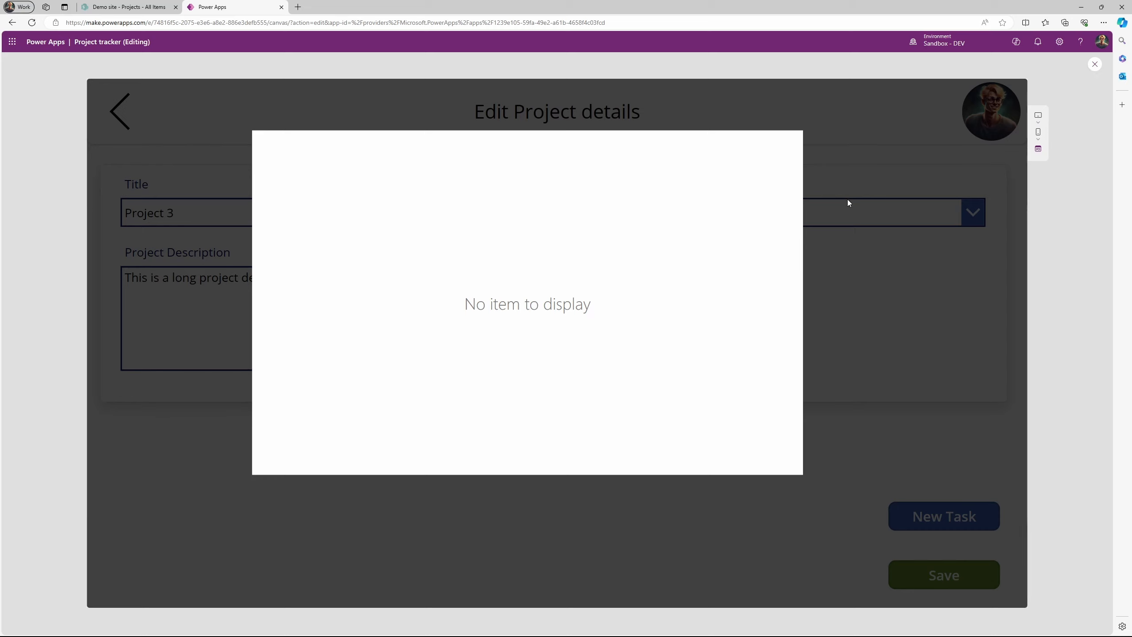
{"action": "left_click", "coordinate": [1094, 65]}
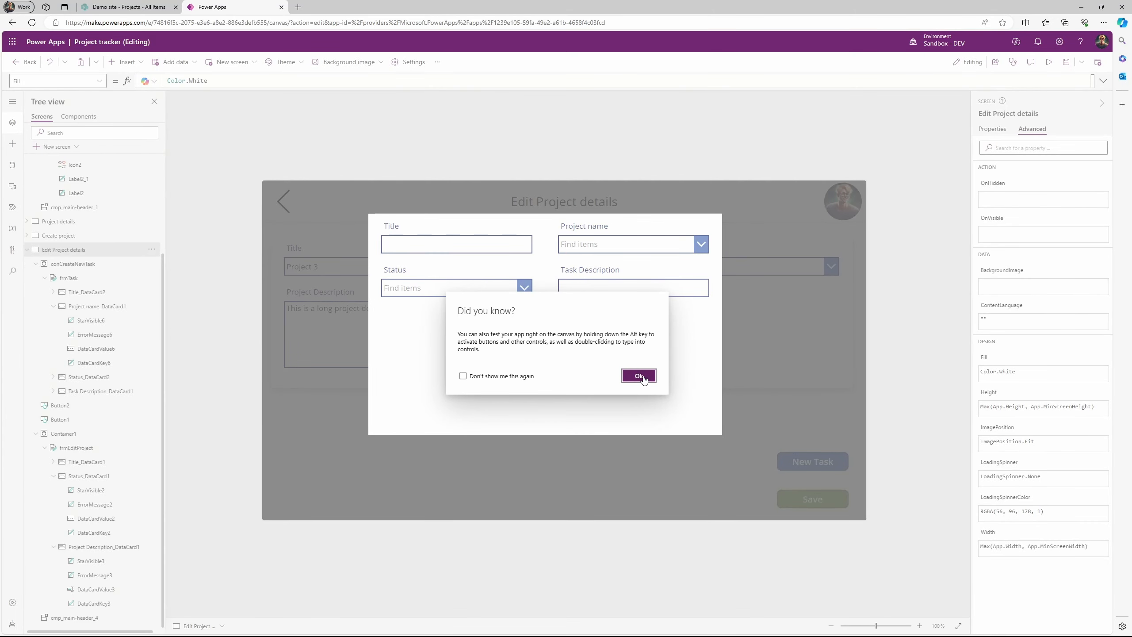
{"action": "left_click", "coordinate": [642, 376]}
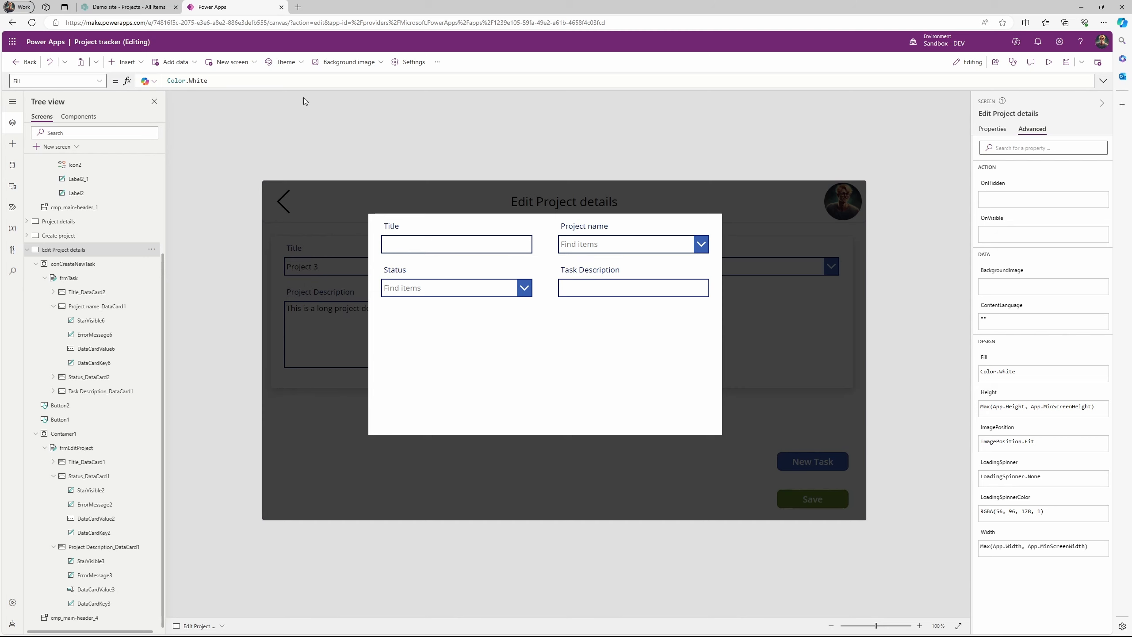
Insert a button inside conCreateNewTask and place it in the form's lower-left corner at about X 265, Y 520
{"action": "left_click", "coordinate": [127, 62]}
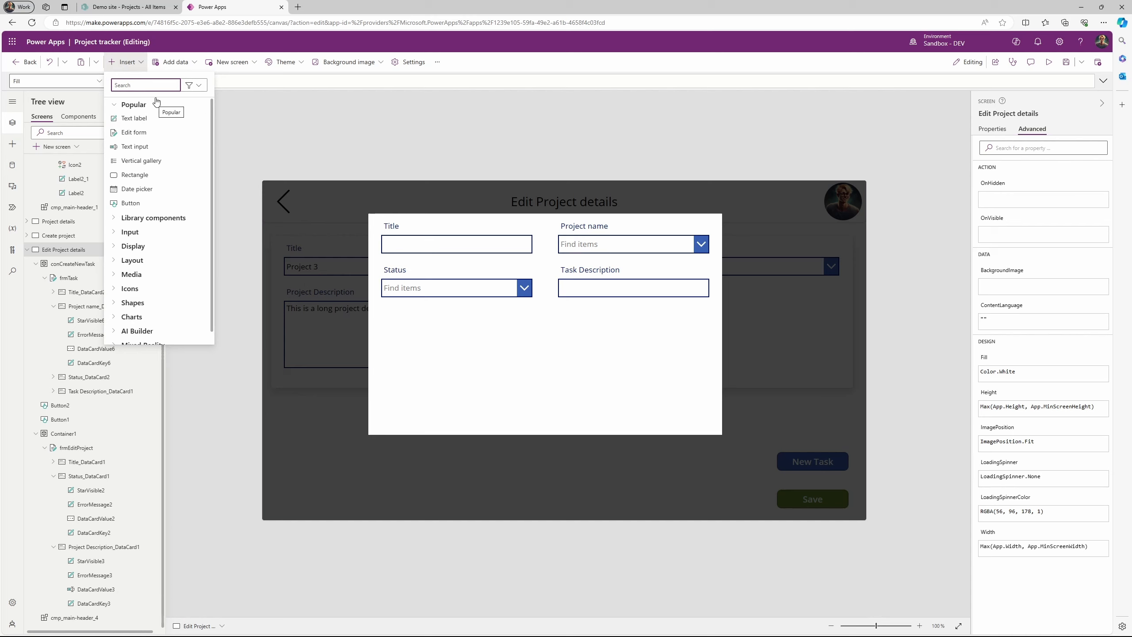
{"action": "left_click", "coordinate": [85, 264]}
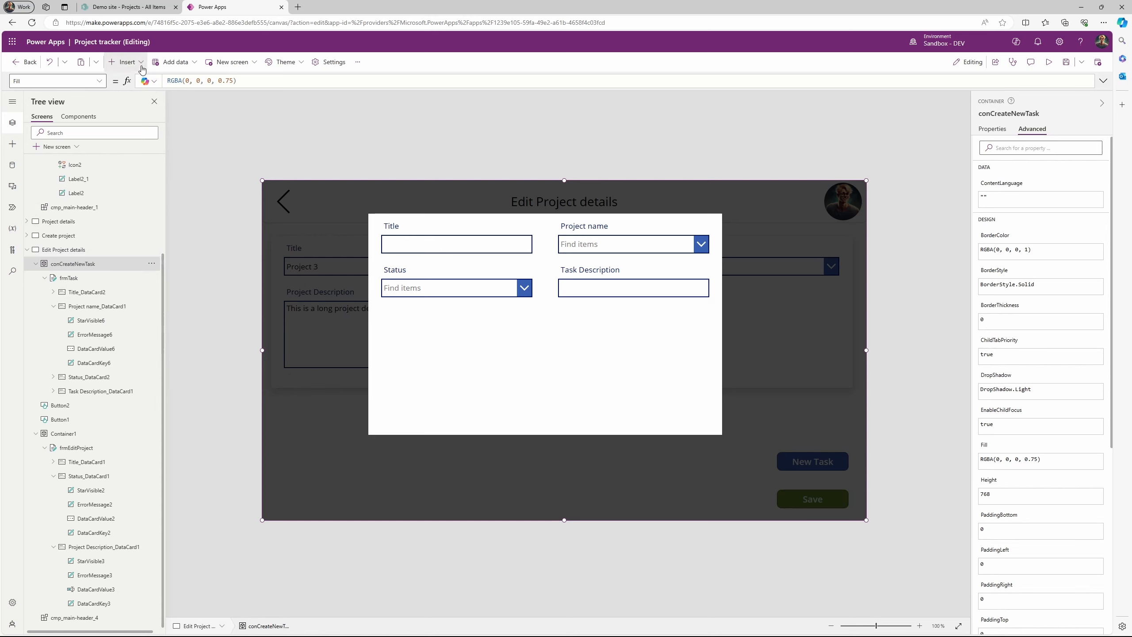
{"action": "left_click", "coordinate": [124, 62]}
{"action": "type", "text": "but"}
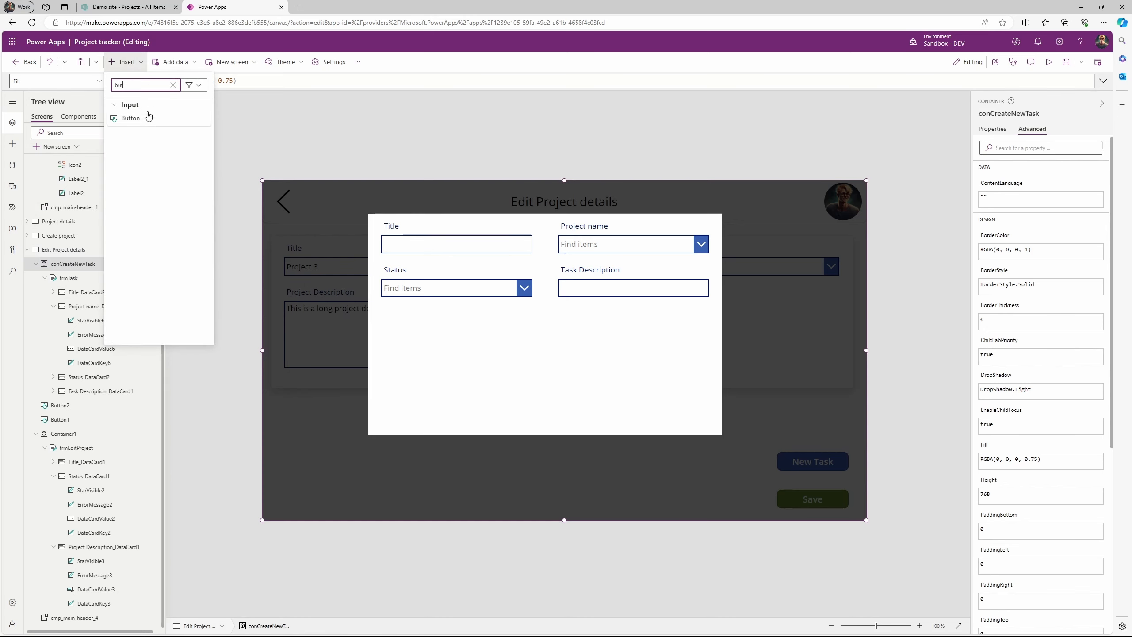
{"action": "left_click", "coordinate": [130, 118]}
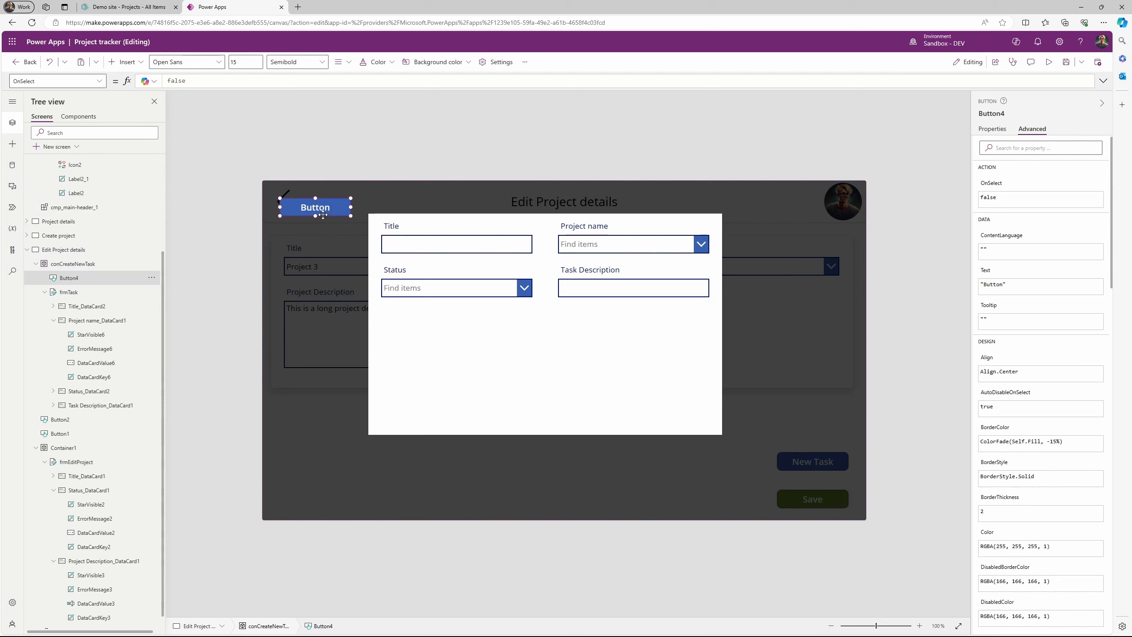
{"action": "left_click_drag", "start_coordinate": [329, 216], "coordinate": [425, 423]}
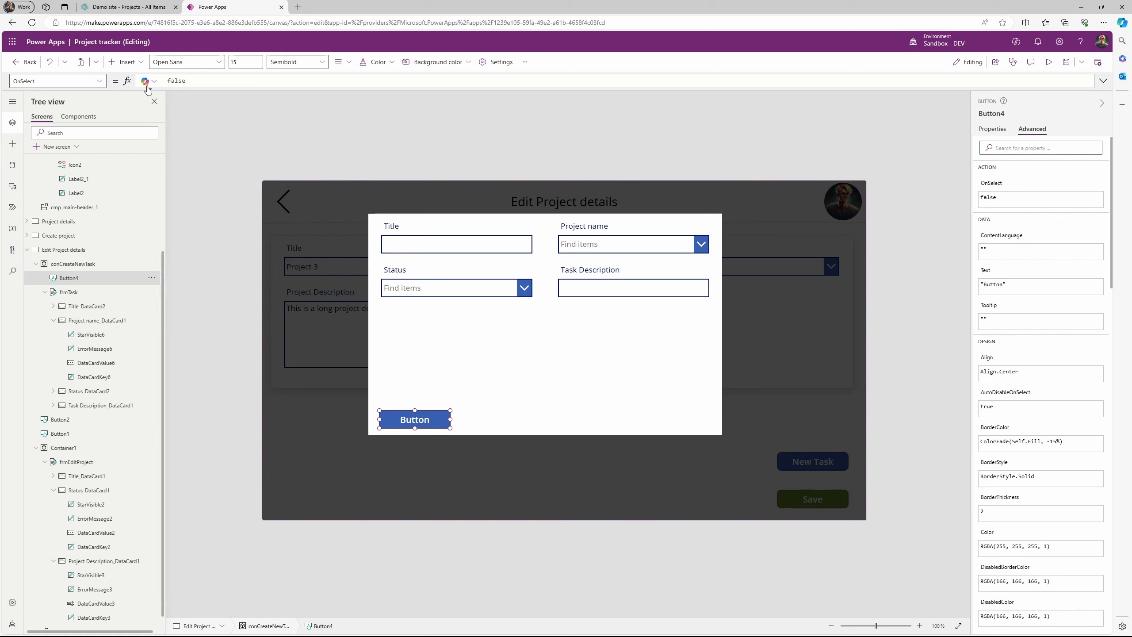
Set the text of the button in the form's lower-left corner to Cancel
{"action": "left_click", "coordinate": [984, 285]}
{"action": "double_click", "coordinate": [983, 285]}
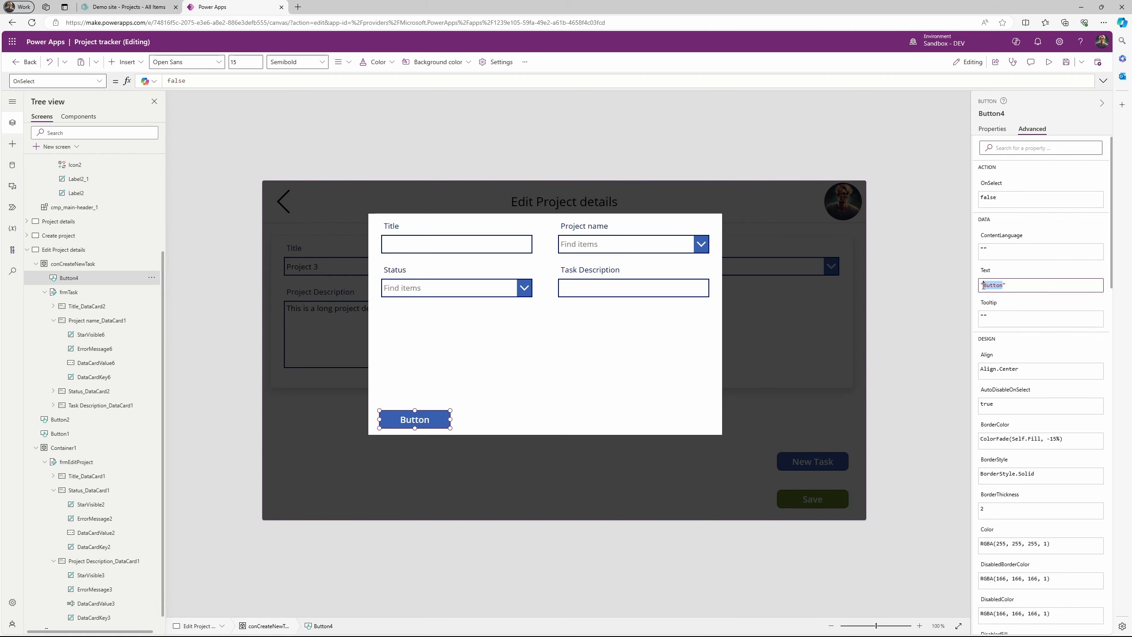
{"action": "type", "text": "Cancel"}
Set the Cancel button's fill colour to the standard red, RGBA(255, 0, 0, 1)
{"action": "left_click", "coordinate": [99, 81]}
{"action": "scroll", "coordinate": [45, 187], "scroll_direction": "down", "scroll_amount": 3}
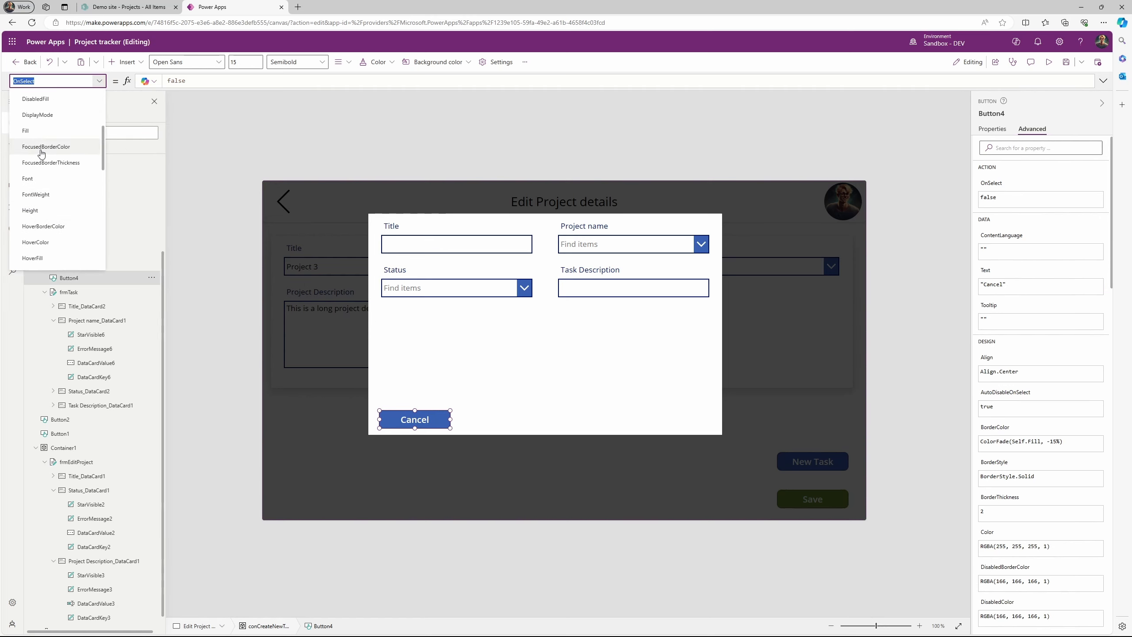
{"action": "type", "text": "Fill"}
{"action": "left_click", "coordinate": [265, 79]}
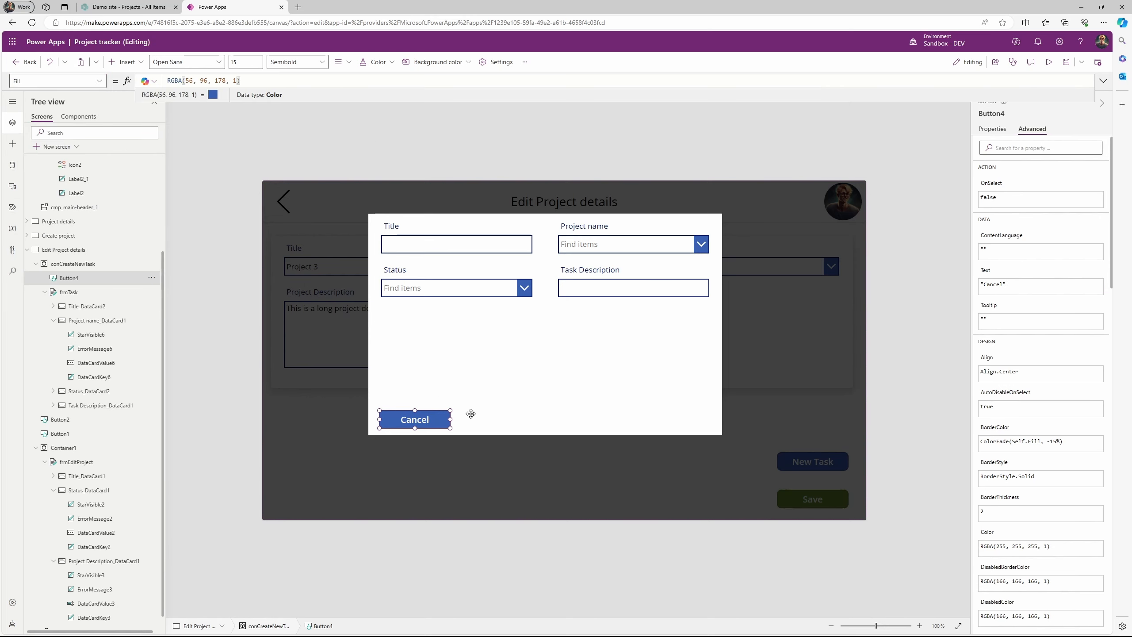
{"action": "left_click", "coordinate": [983, 129]}
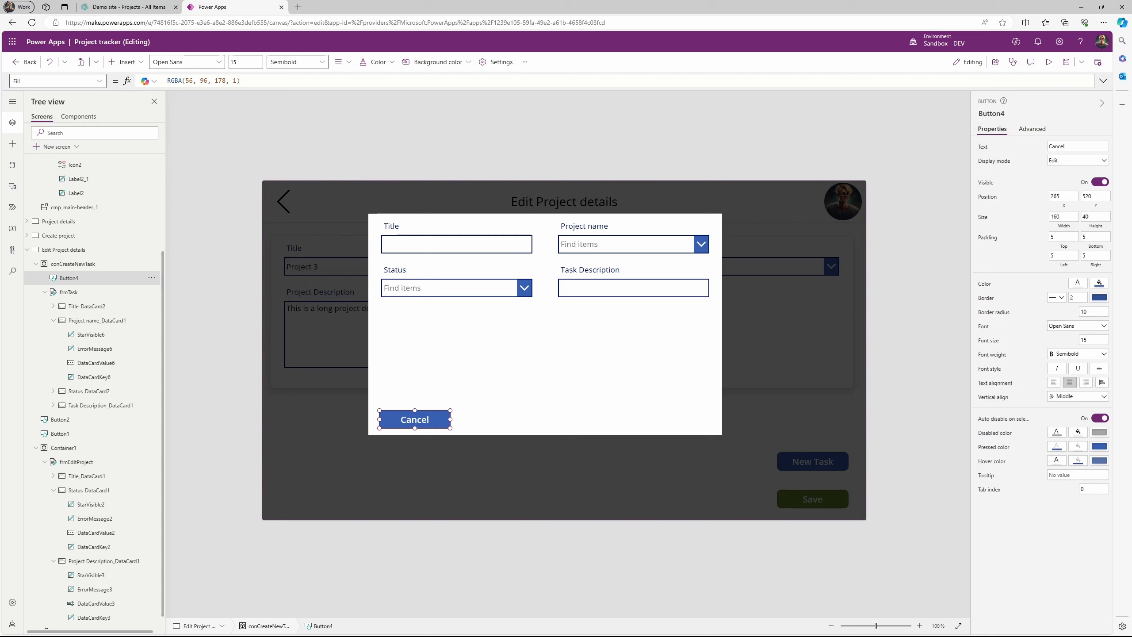
{"action": "left_click", "coordinate": [1098, 298]}
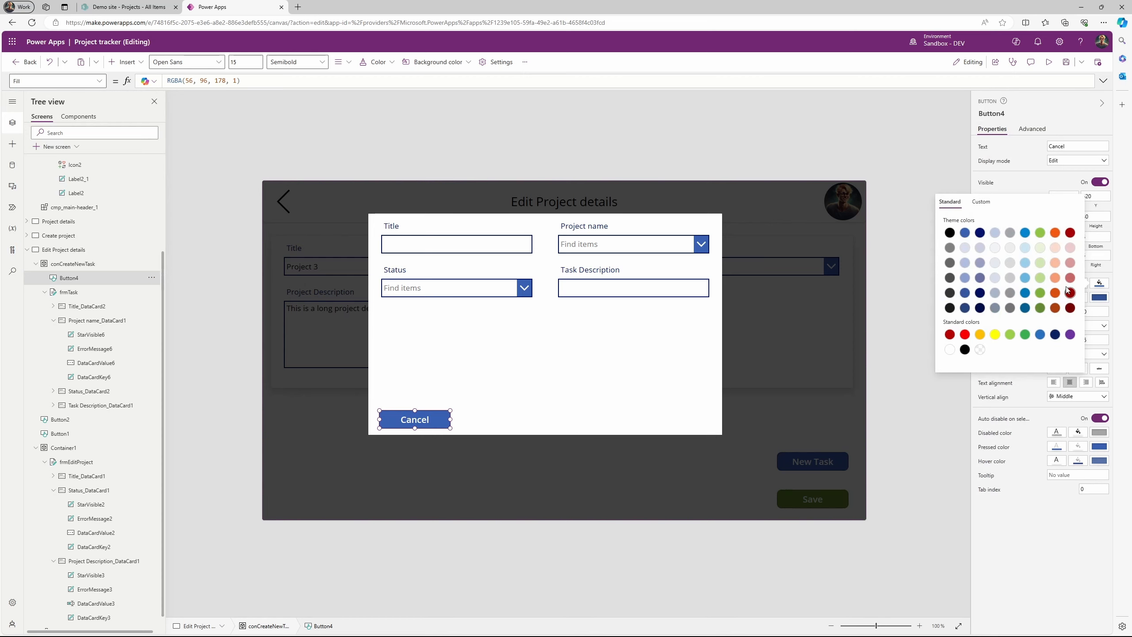
{"action": "left_click", "coordinate": [965, 334]}
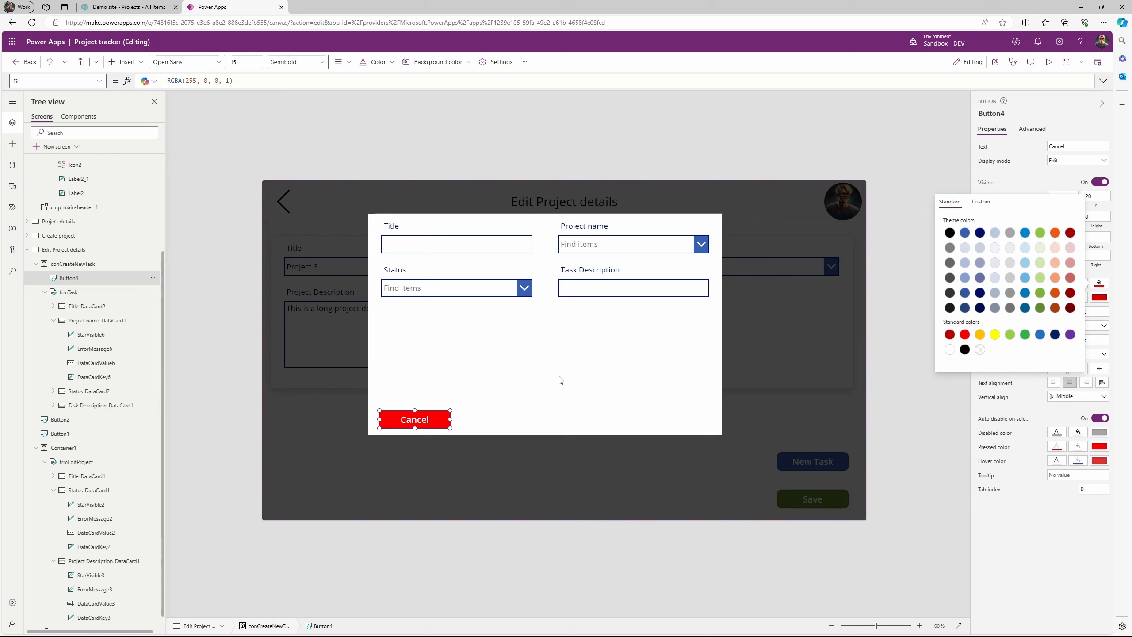
{"action": "left_click", "coordinate": [413, 422]}
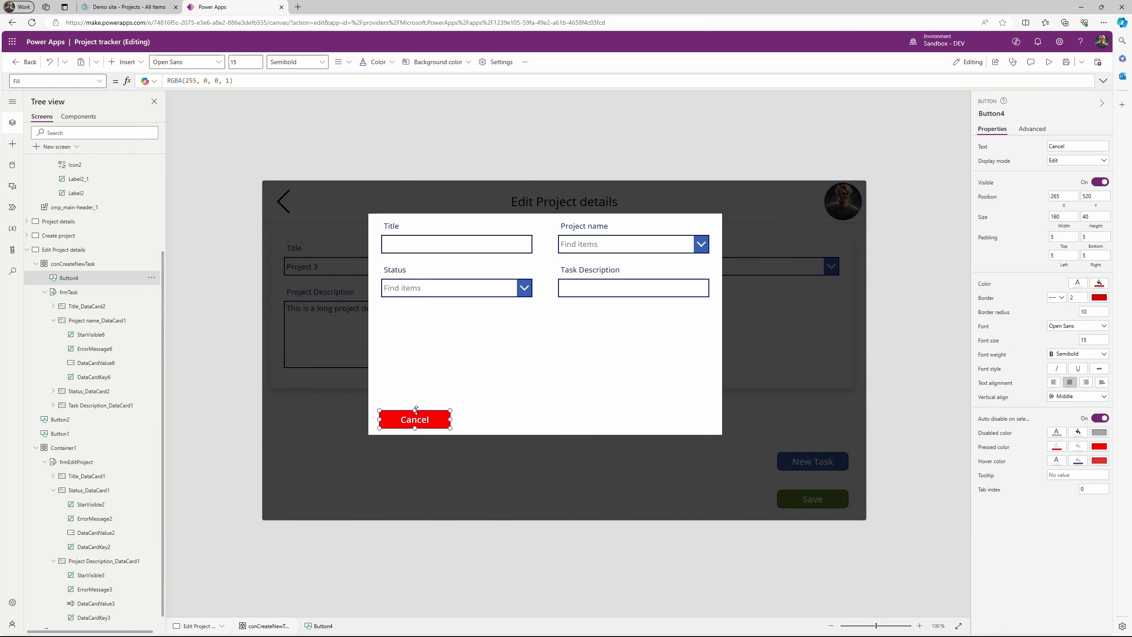
Set the Cancel button's OnSelect formula to UpdateContext({locCreateNewTaskConVisible:false})
{"action": "left_click", "coordinate": [152, 277]}
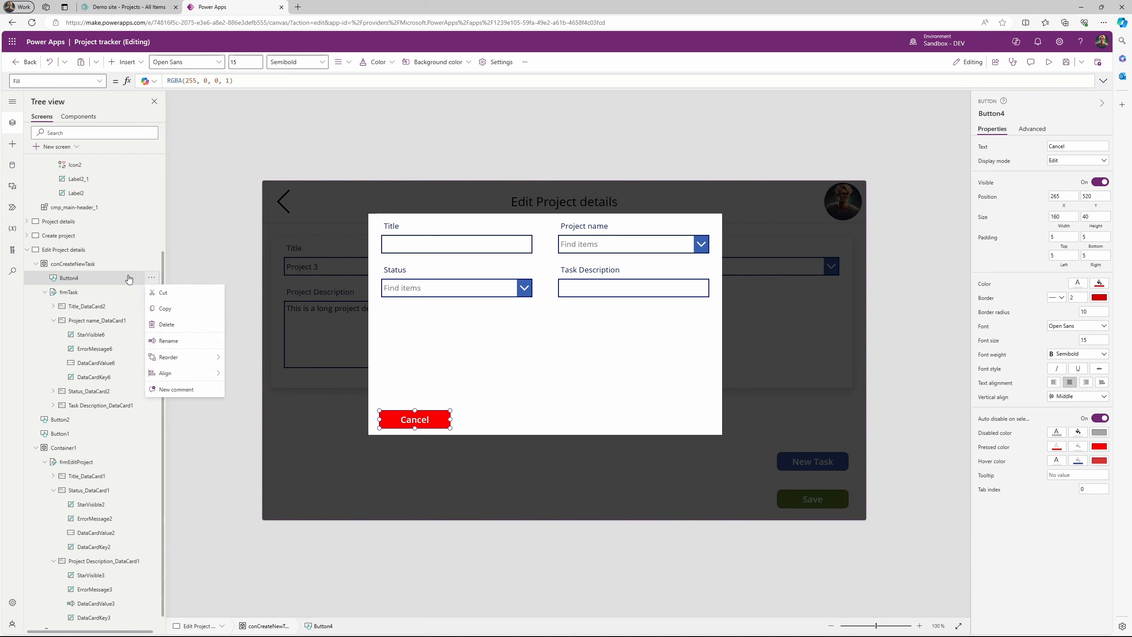
{"action": "left_click", "coordinate": [100, 81]}
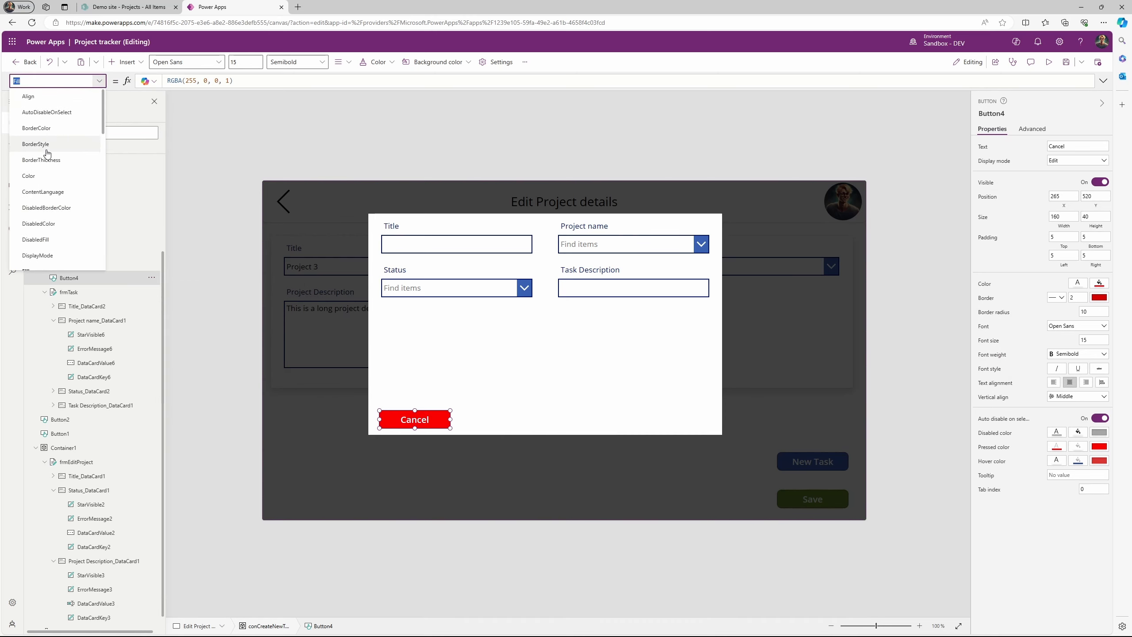
{"action": "scroll", "coordinate": [53, 182], "scroll_direction": "down", "scroll_amount": 3}
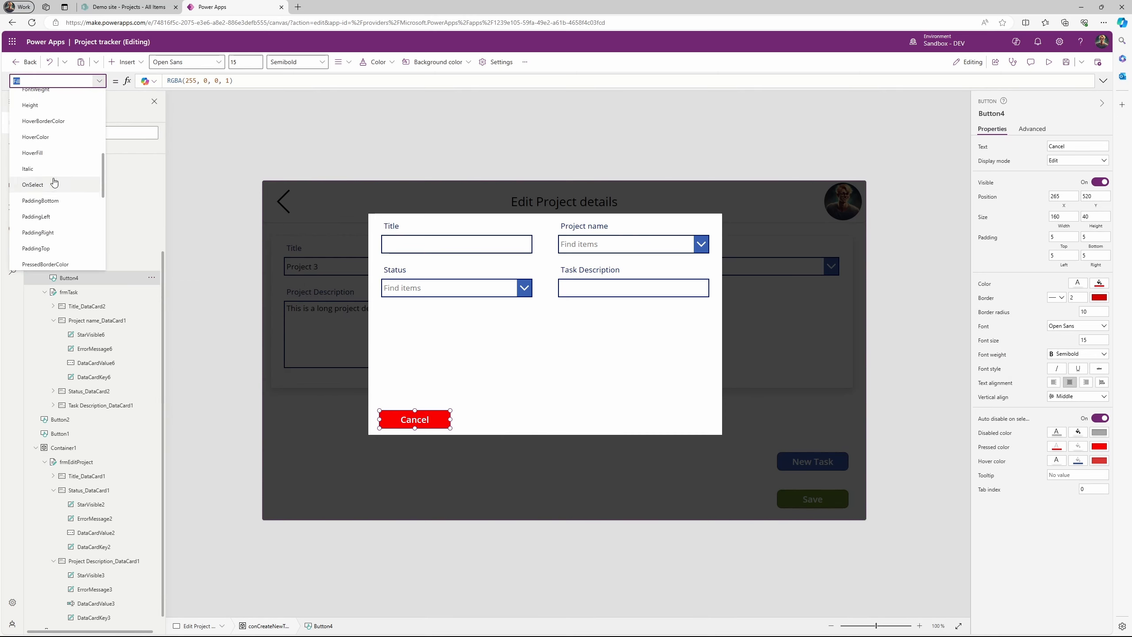
{"action": "left_click", "coordinate": [54, 180]}
{"action": "left_click", "coordinate": [202, 82]}
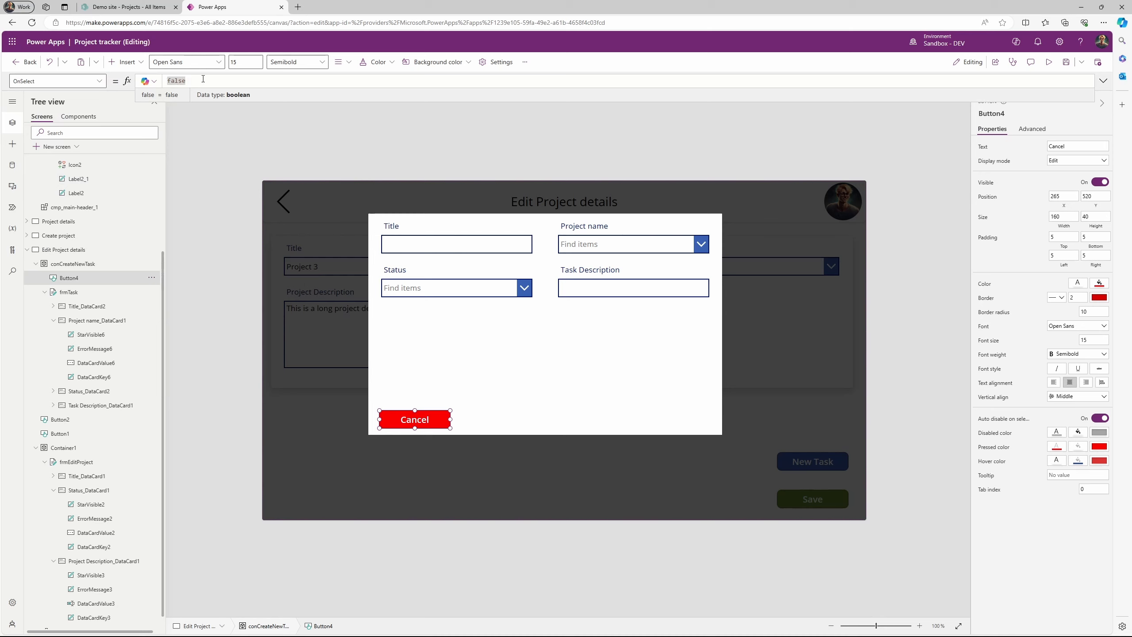
{"action": "key", "text": "BackSpace"}
{"action": "key", "text": "BackSpace"}
{"action": "key", "text": "BackSpace"}
{"action": "type", "text": "Upda"}
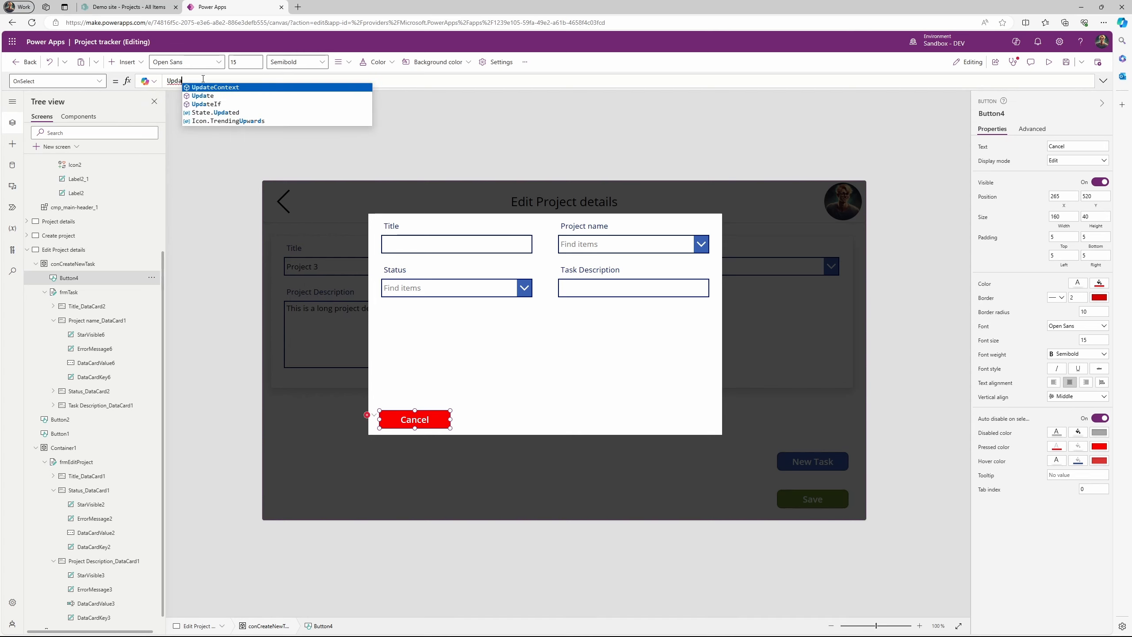
{"action": "key", "text": "Tab"}
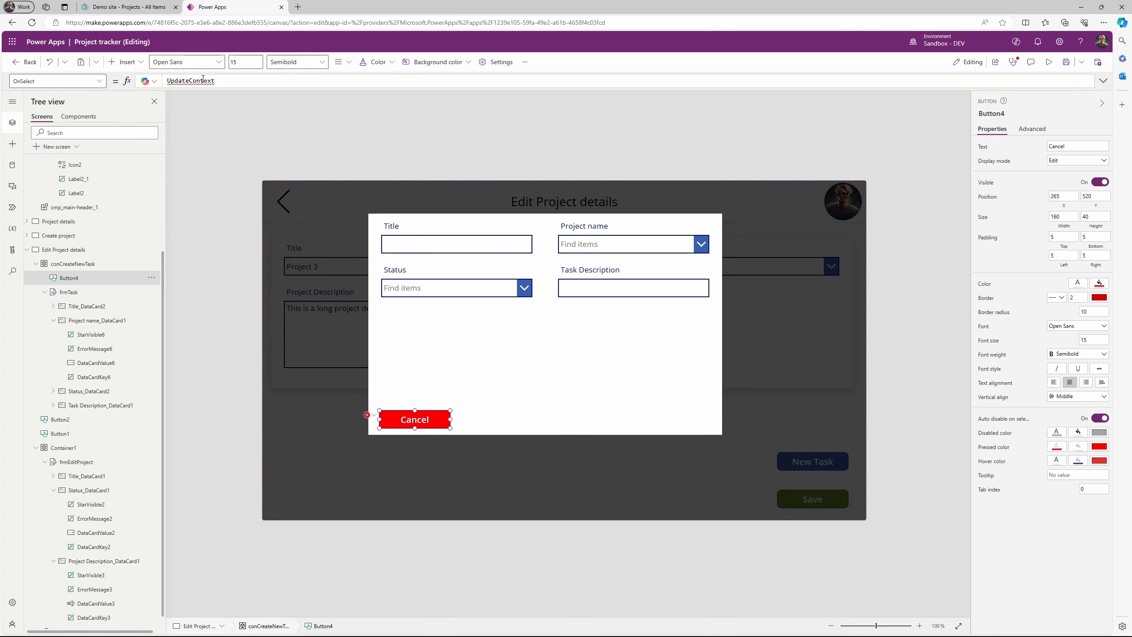
{"action": "type", "text": "({"}
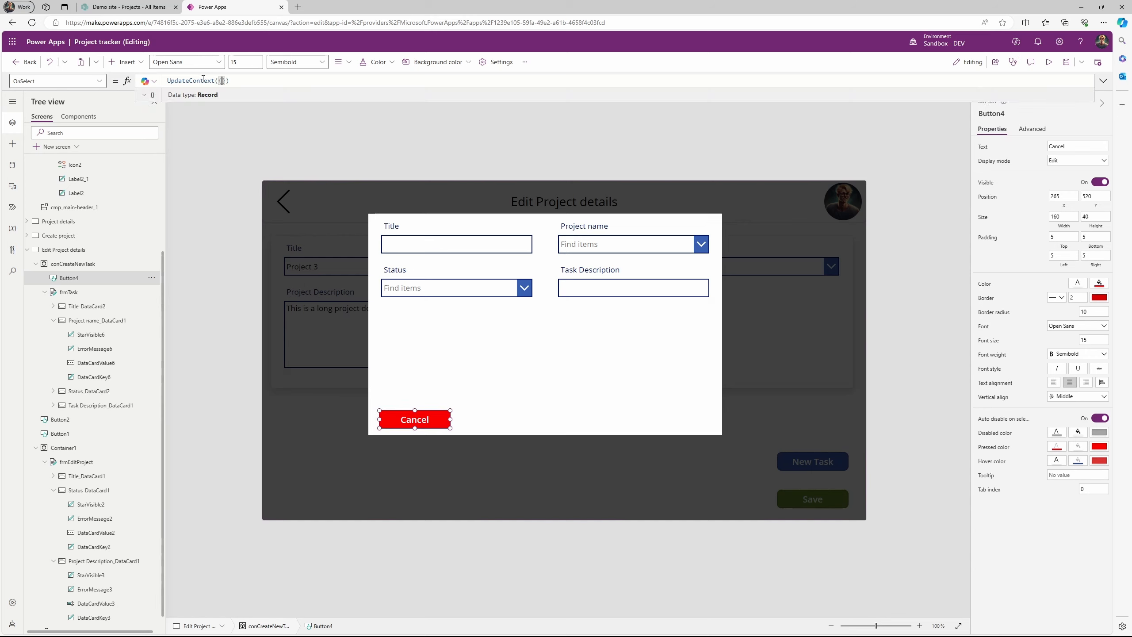
{"action": "type", "text": "loc"}
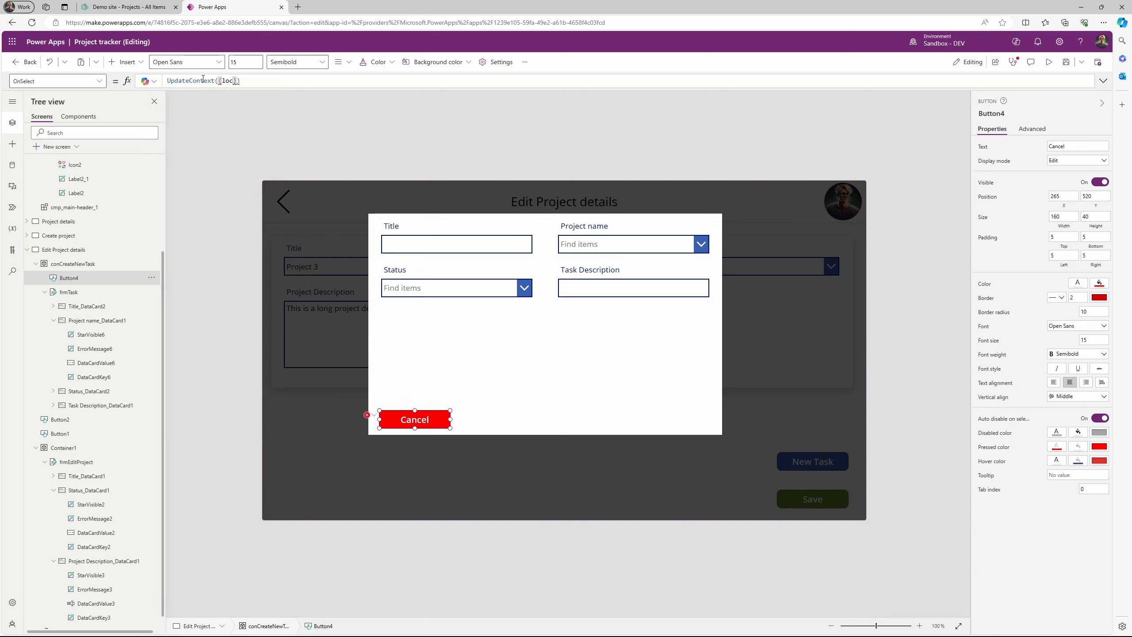
{"action": "type", "text": "CreatenewtaskConVisible:fa"}
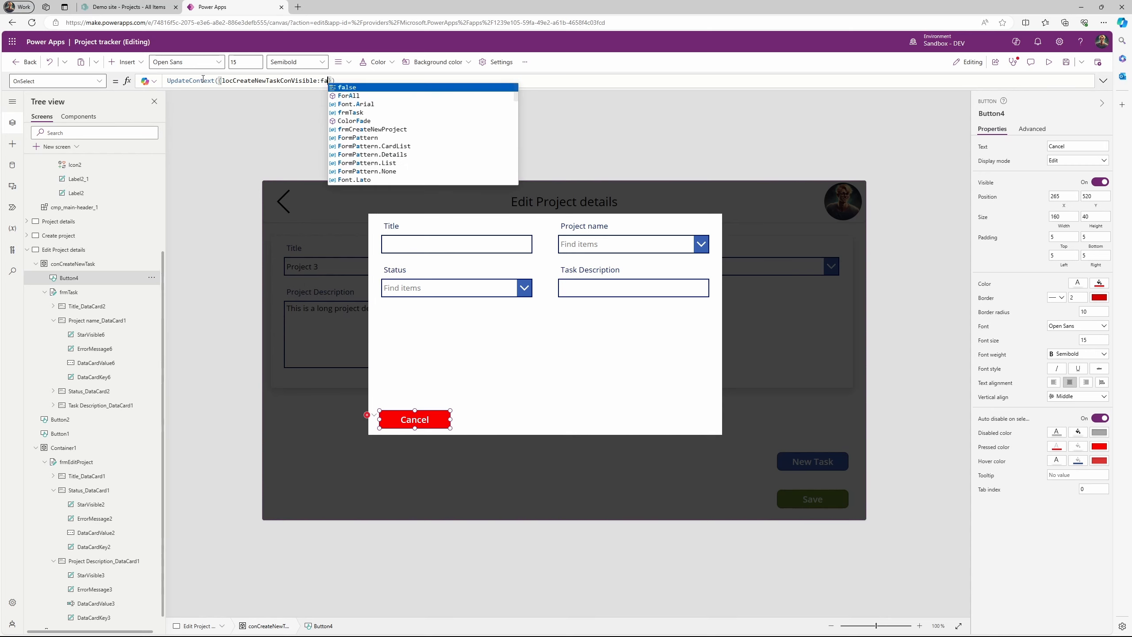
{"action": "type", "text": "lse"}
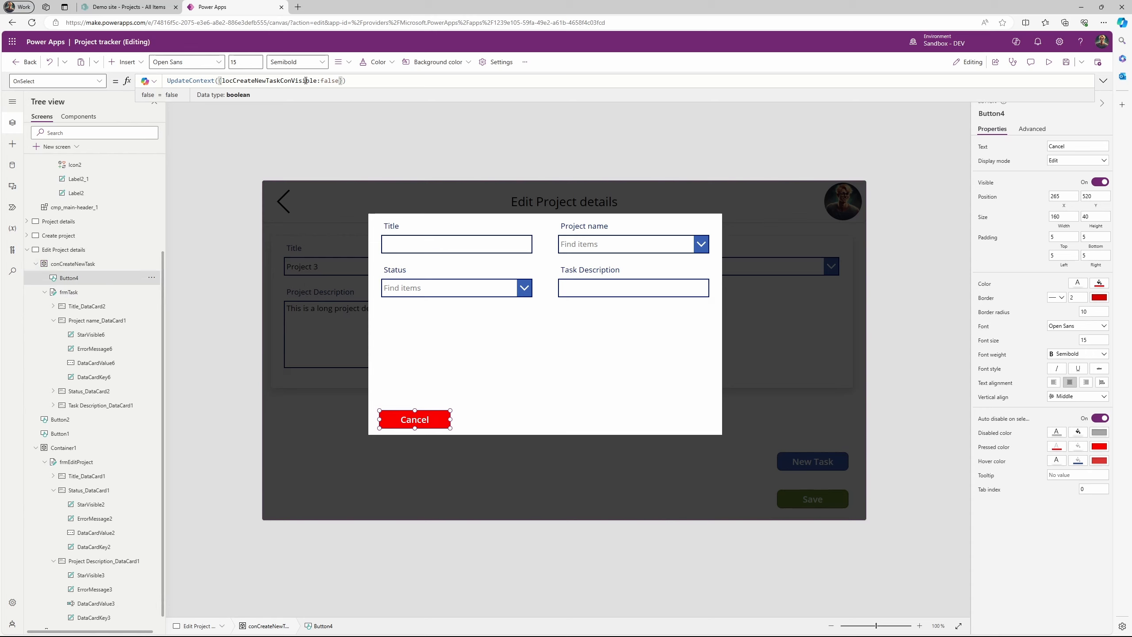
Copy the variable name locCreateNewTaskConVisible from the Cancel button's formula and use it as the Visible property of conCreateNewTask
{"action": "left_click_drag", "start_coordinate": [317, 81], "coordinate": [222, 82]}
{"action": "key", "text": "ctrl+c"}
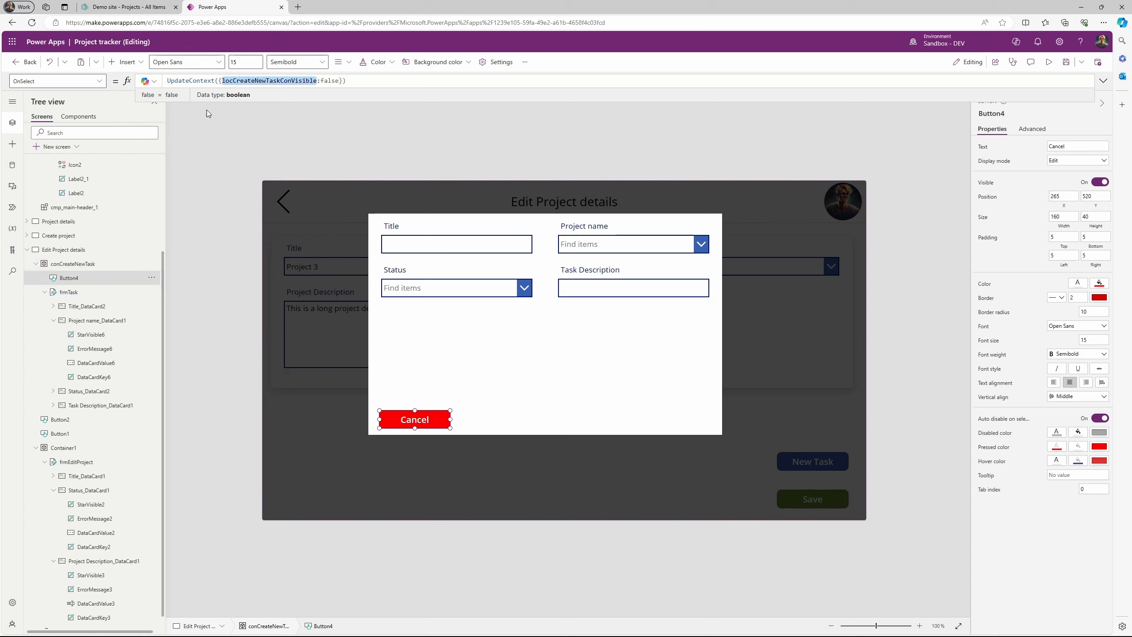
{"action": "left_click", "coordinate": [90, 264]}
{"action": "left_click", "coordinate": [91, 81]}
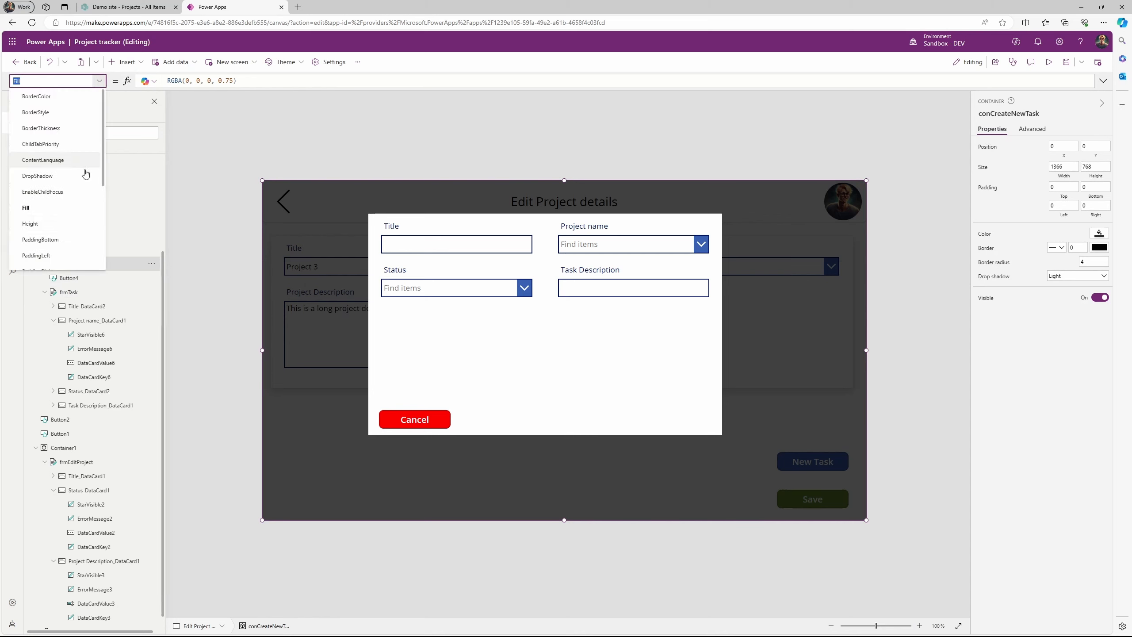
{"action": "scroll", "coordinate": [53, 196], "scroll_direction": "down", "scroll_amount": 5}
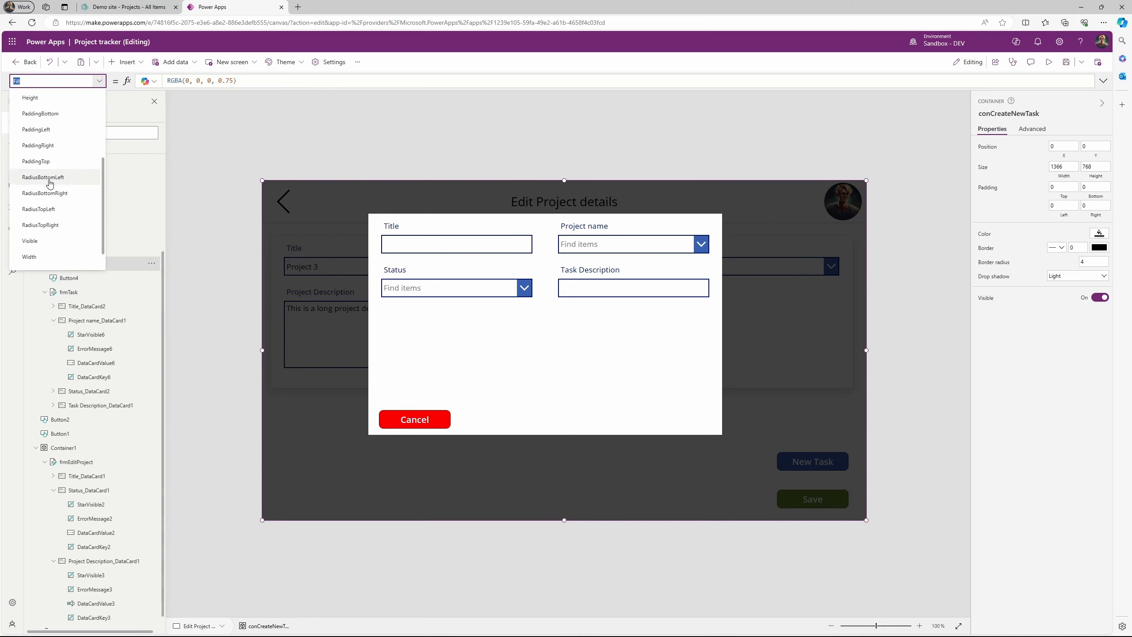
{"action": "left_click", "coordinate": [49, 216]}
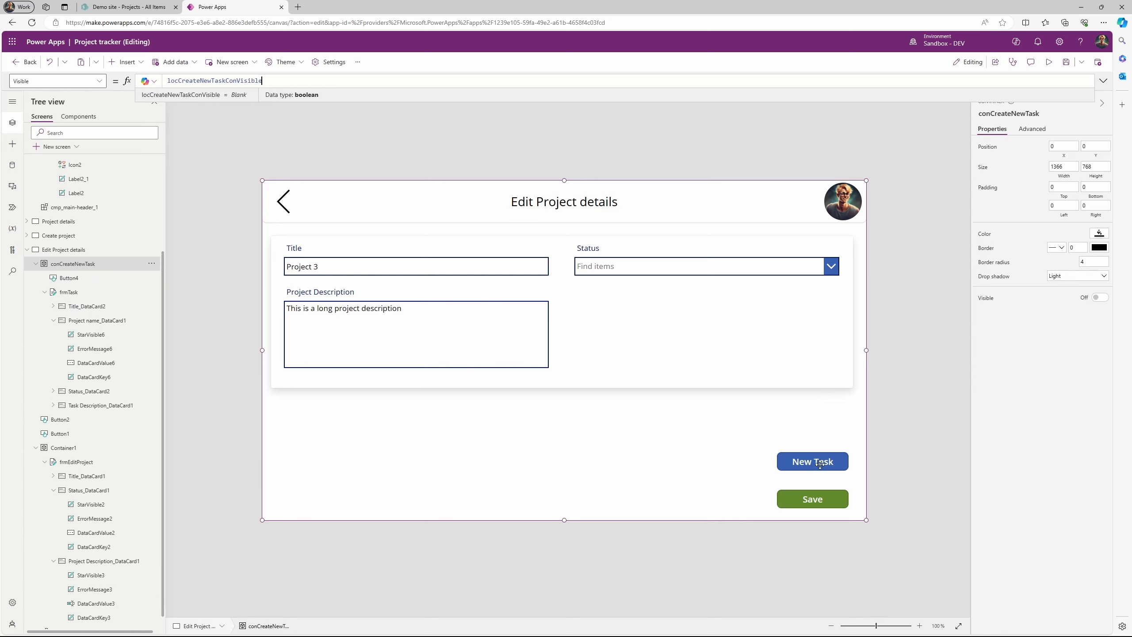
Select the New Task button on the Edit Project details screen to work on its OnSelect formula
{"action": "left_click", "coordinate": [835, 466]}
{"action": "left_click", "coordinate": [835, 466]}
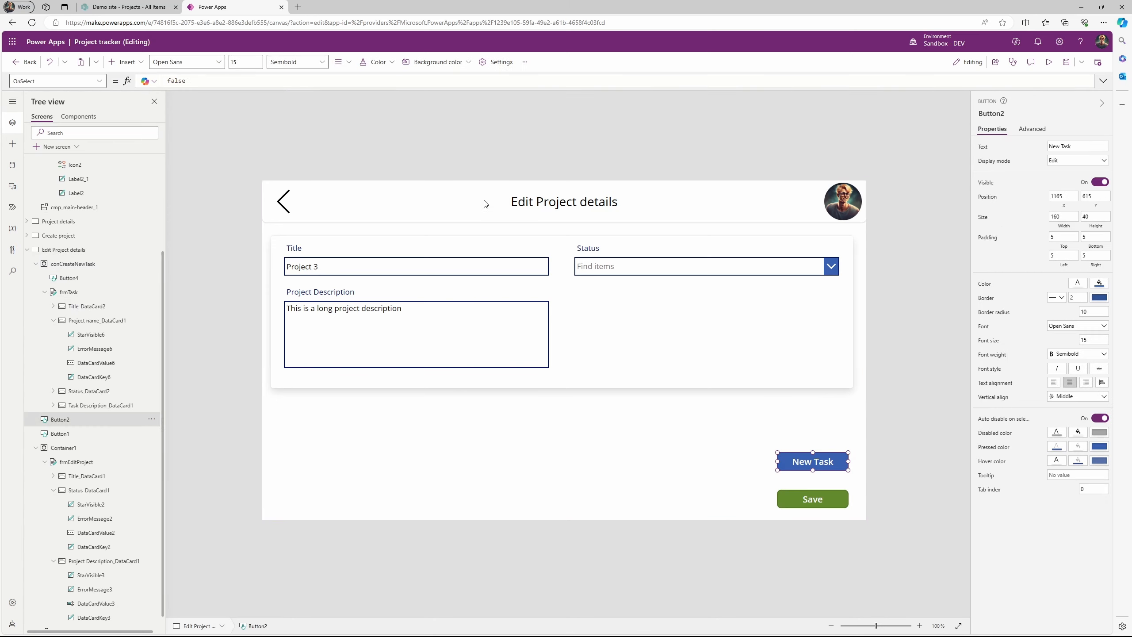
Set the New Task button's OnSelect to UpdateContext({locCreateNewTaskConVisible:true}) and test opening and cancelling the task pop-up
{"action": "double_click", "coordinate": [201, 82]}
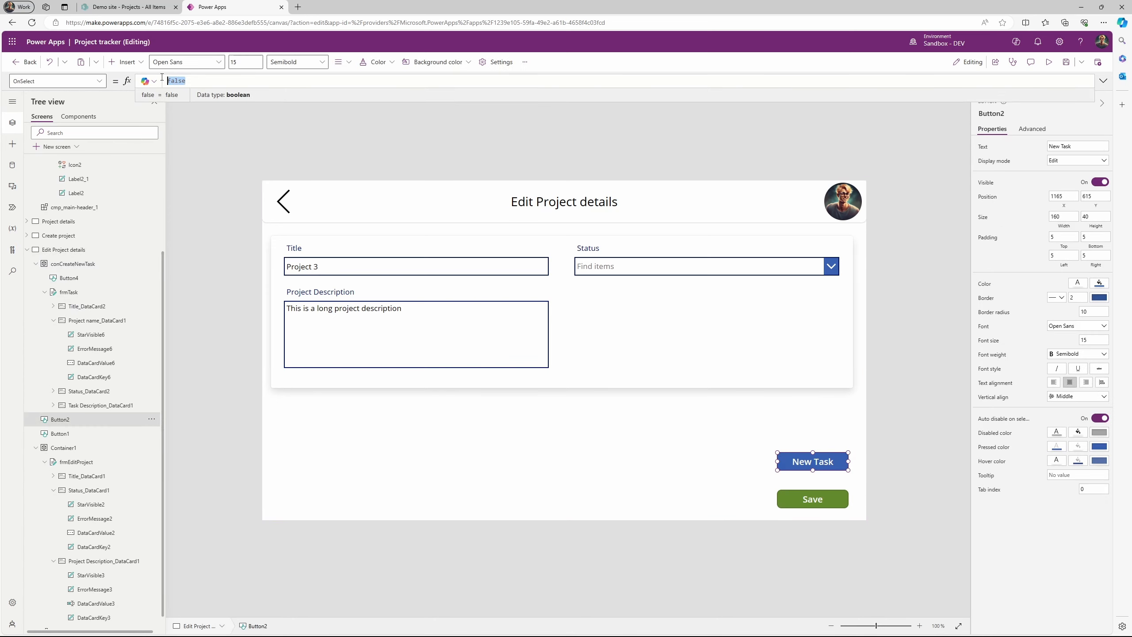
{"action": "key", "text": "ctrl+v"}
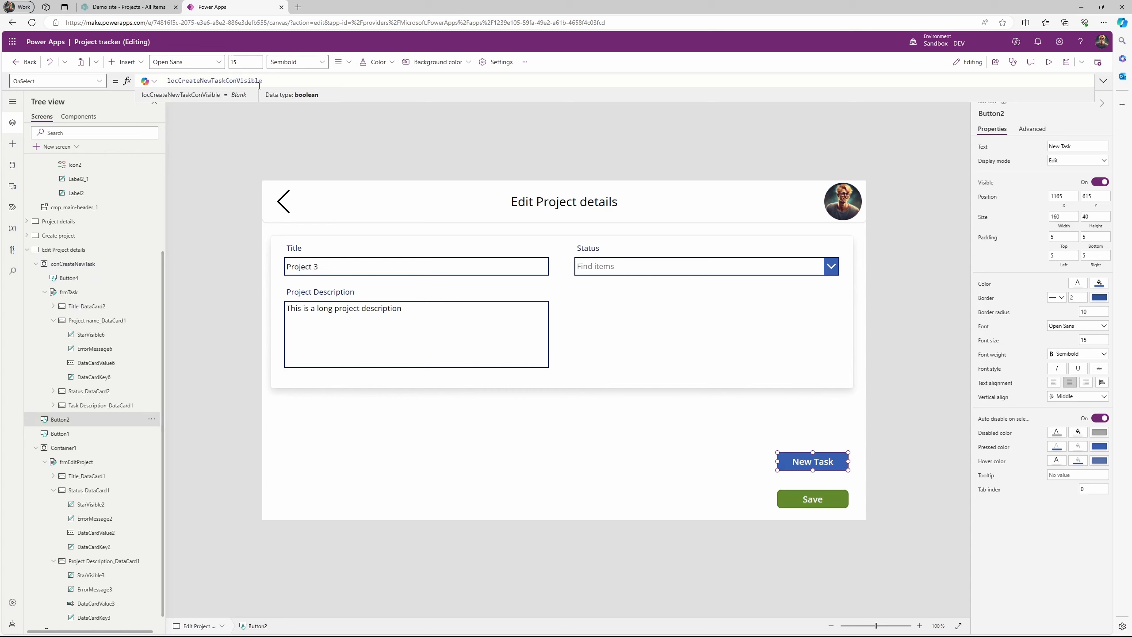
{"action": "key", "text": "ctrl+a"}
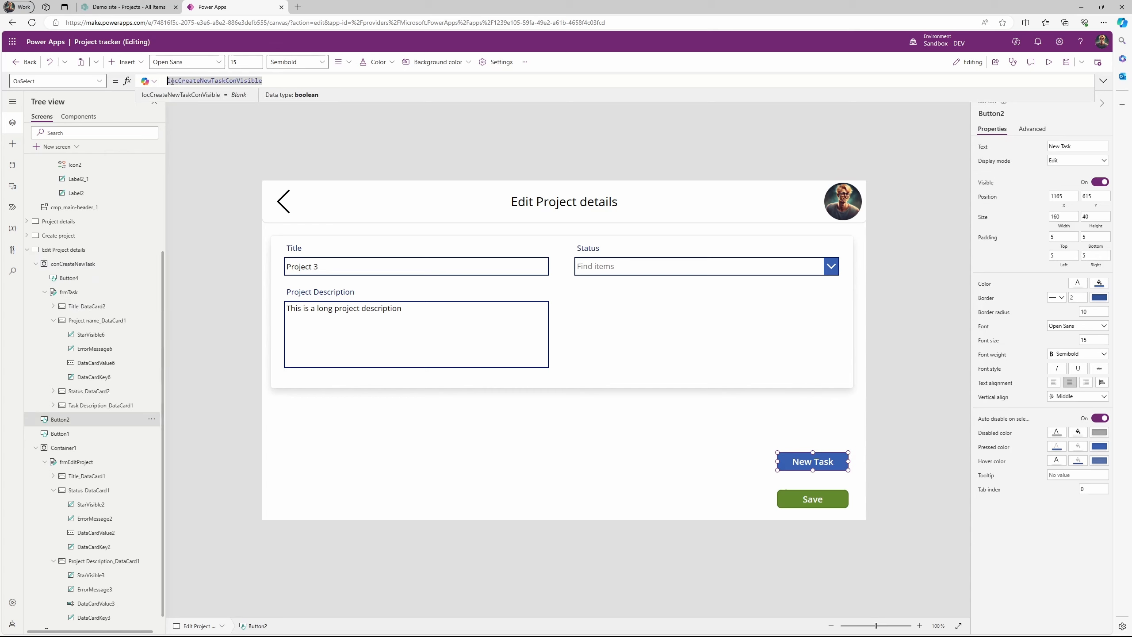
{"action": "key", "text": "ctrl+x"}
{"action": "type", "text": "UpdateContext"}
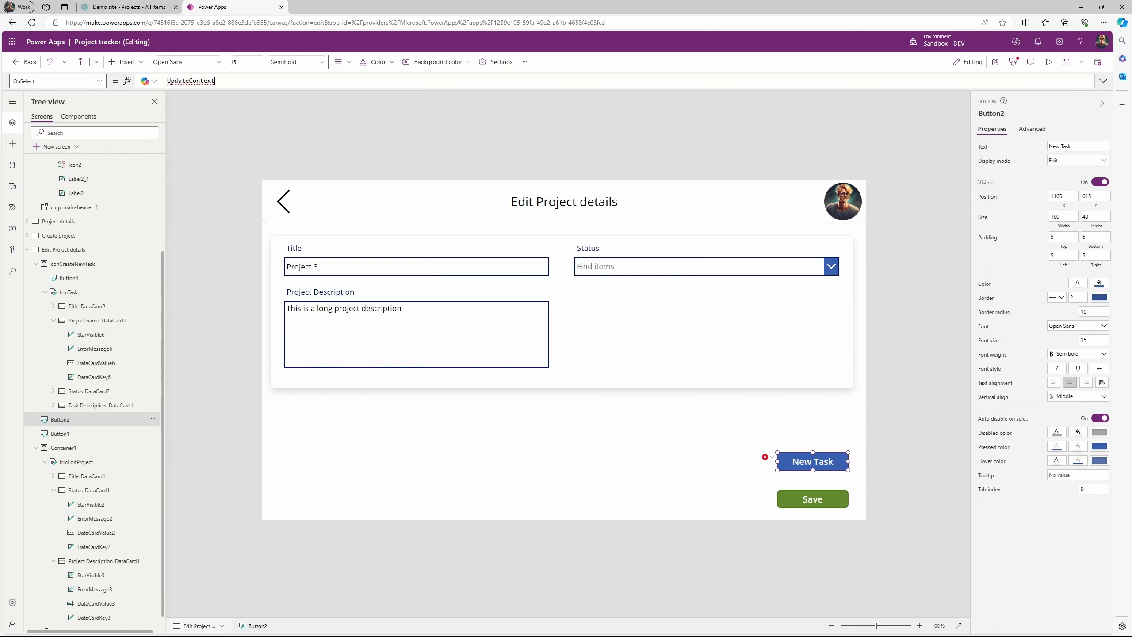
{"action": "type", "text": "("}
{"action": "key", "text": "Tab"}
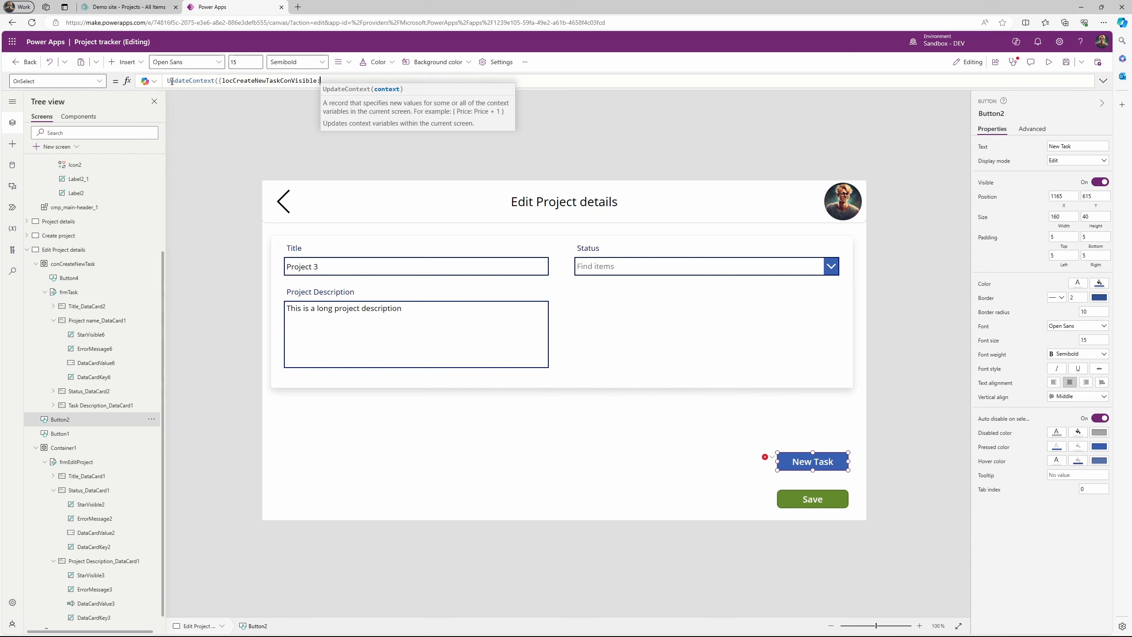
{"action": "type", "text": "true"}
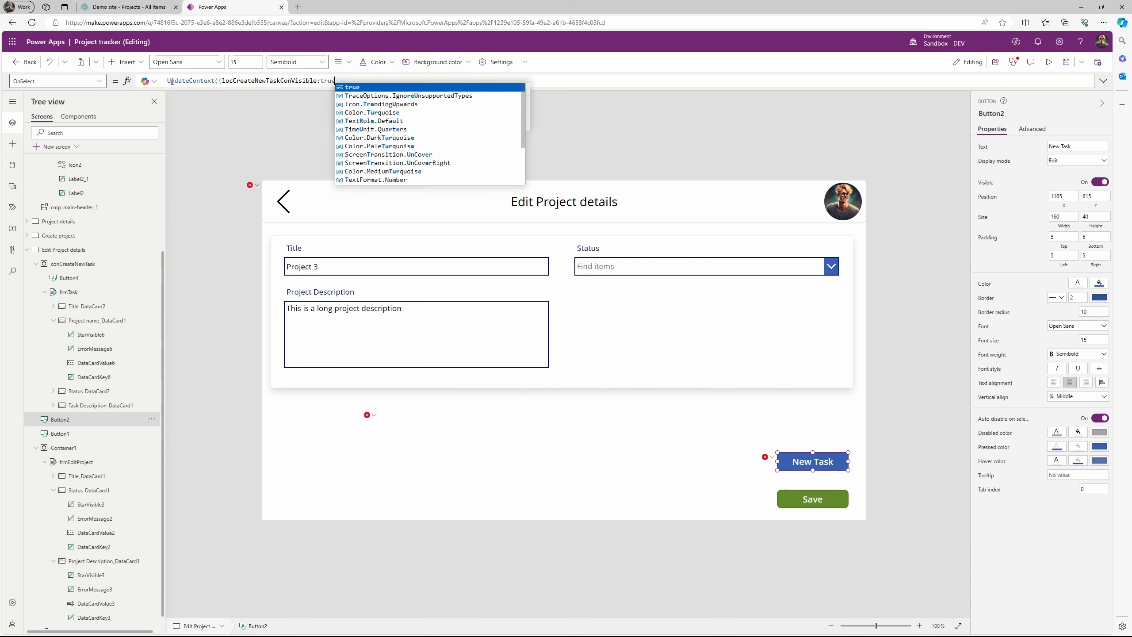
{"action": "type", "text": "})"}
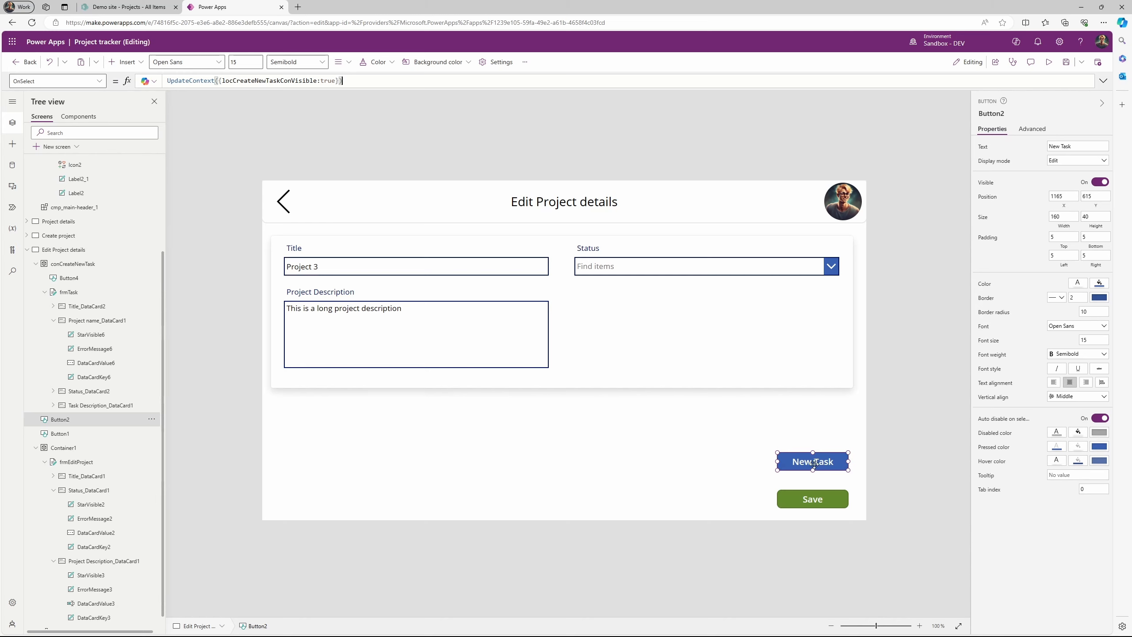
{"action": "left_click", "coordinate": [814, 463], "text": "alt"}
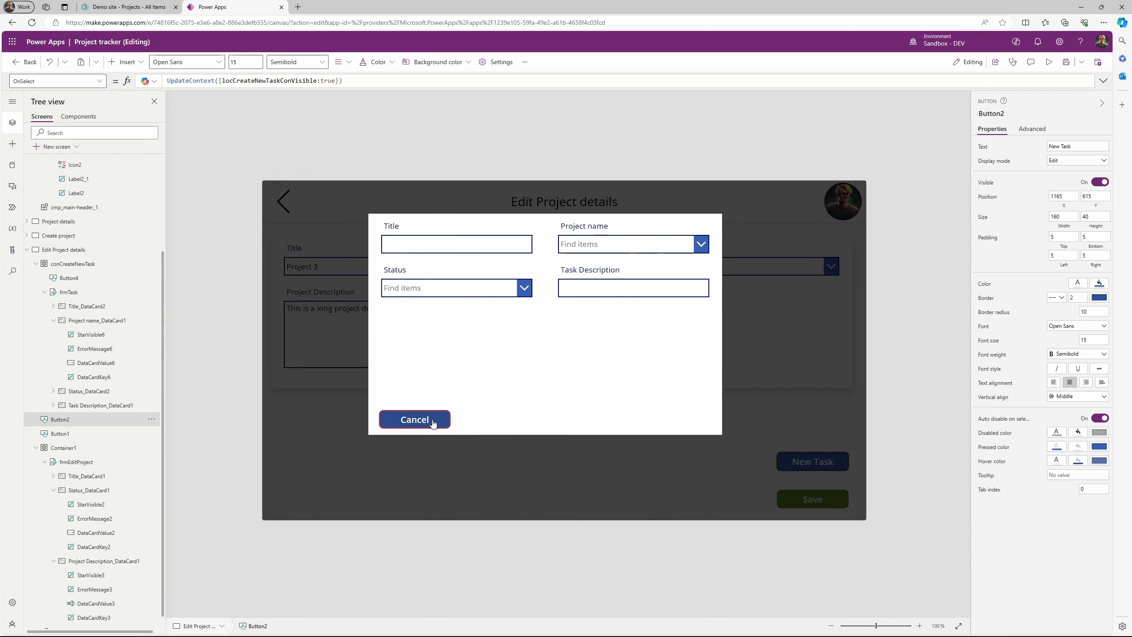
{"action": "left_click", "coordinate": [415, 420], "text": "alt"}
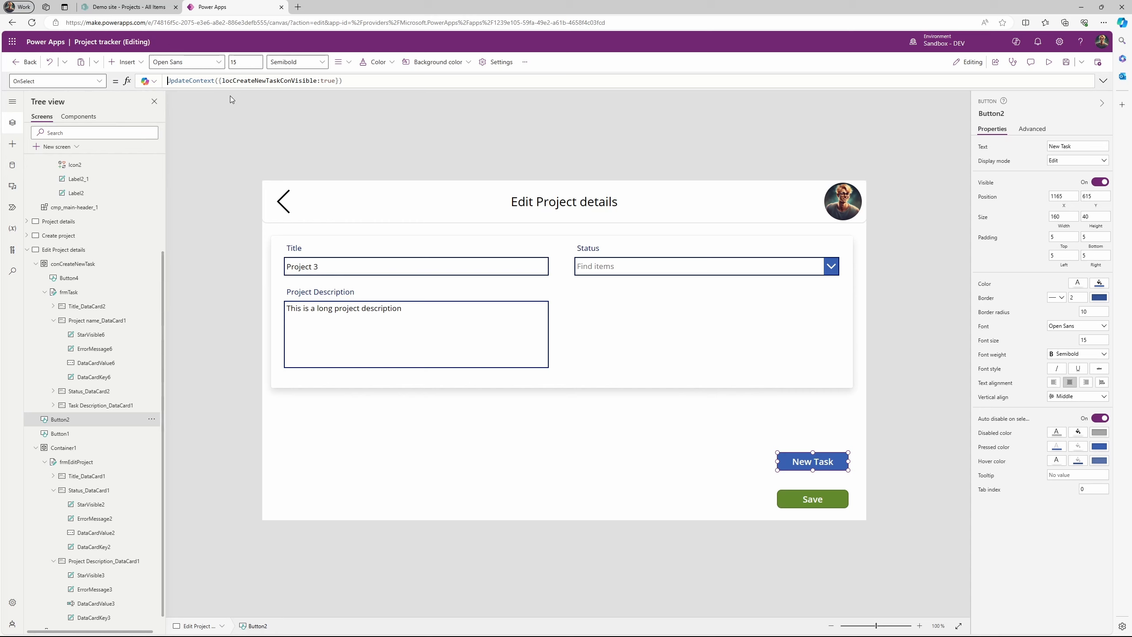
Insert NewForm(frmTask); before UpdateContext in the New Task button's OnSelect formula
{"action": "type", "text": ";"}
{"action": "key", "text": "Left"}
{"action": "type", "text": "New"}
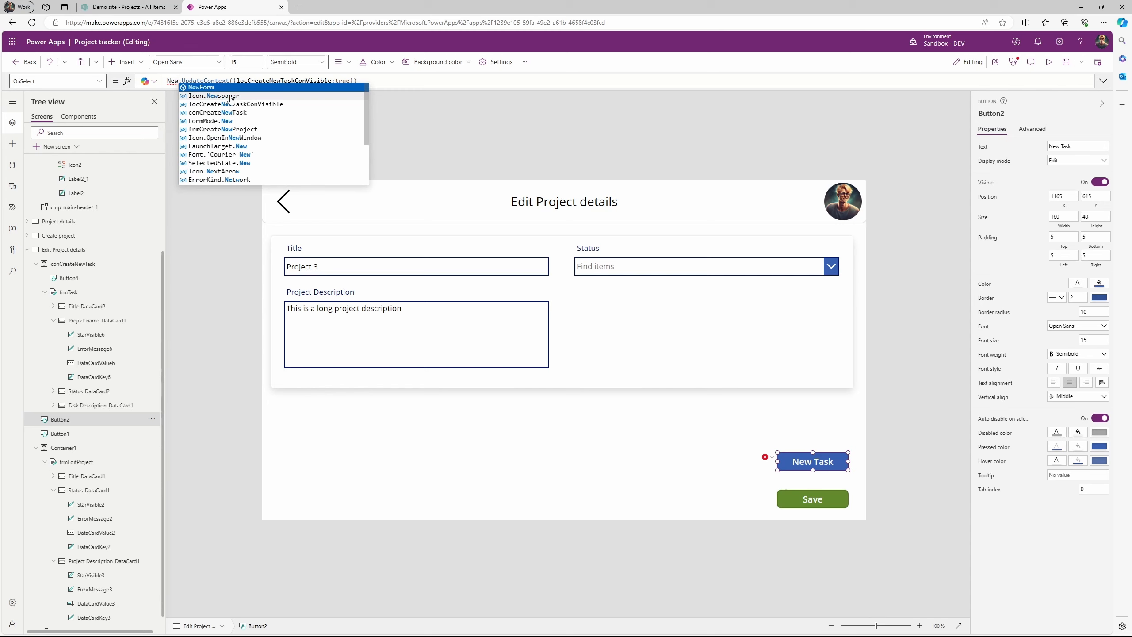
{"action": "key", "text": "Tab"}
{"action": "type", "text": "("}
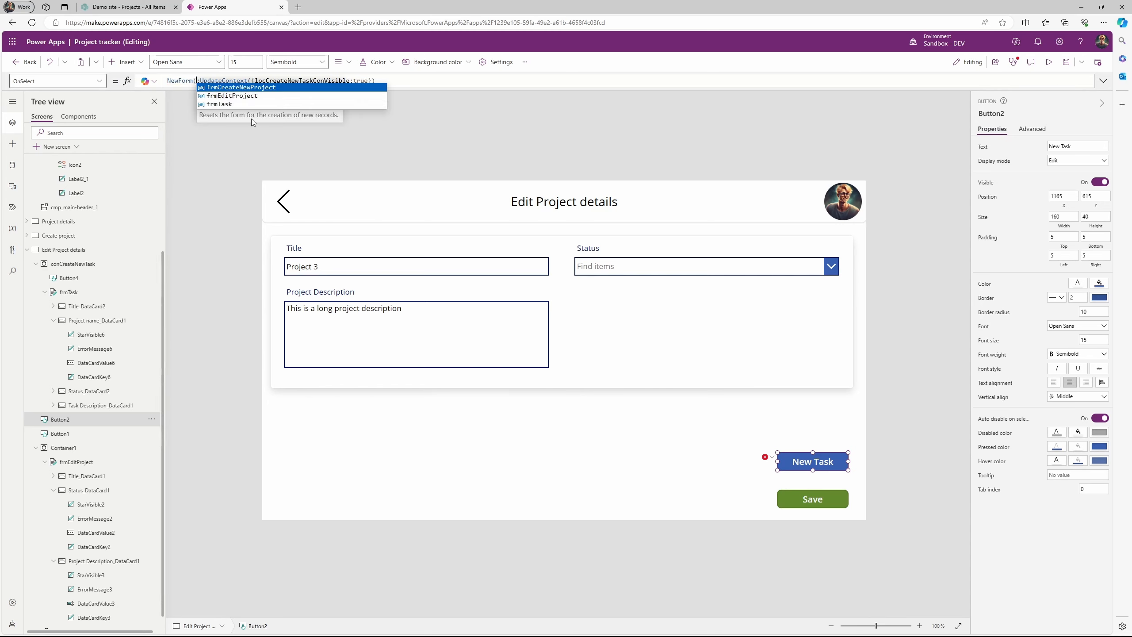
{"action": "left_click", "coordinate": [223, 104]}
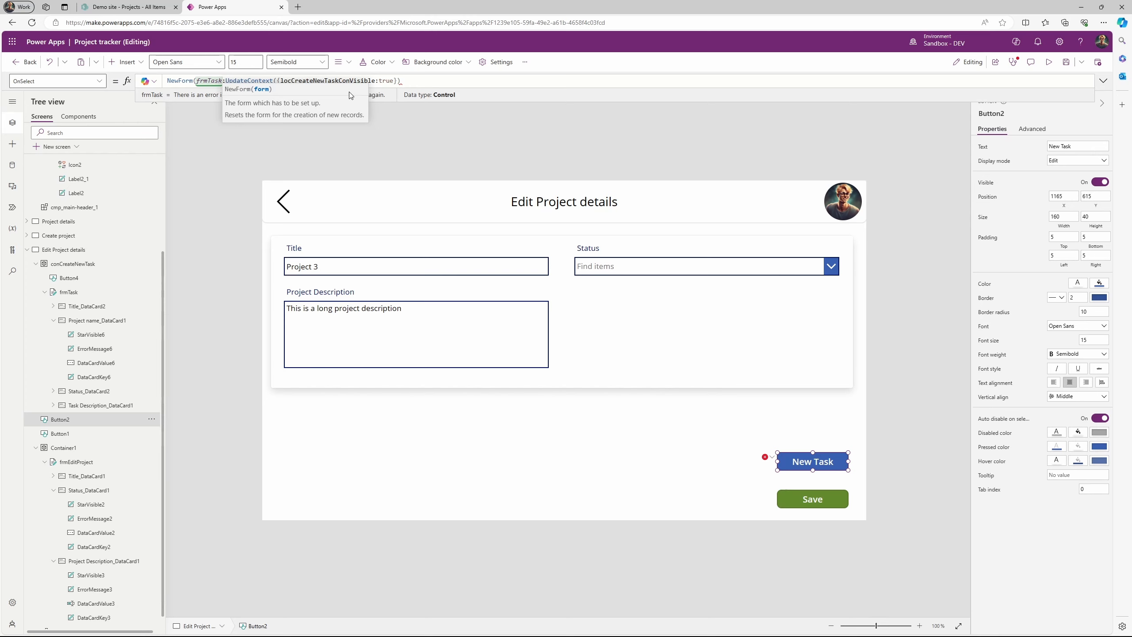
{"action": "type", "text": ")"}
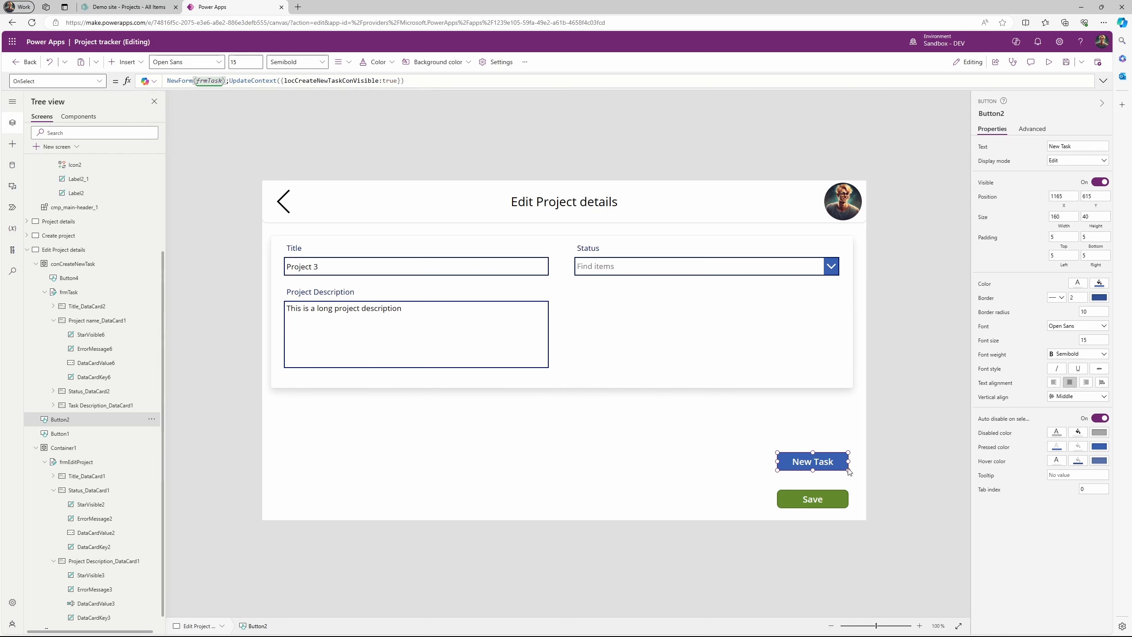
Open the task pop-up with the New Task button, check it in app preview, and return to editing
{"action": "left_click", "coordinate": [826, 460], "text": "alt"}
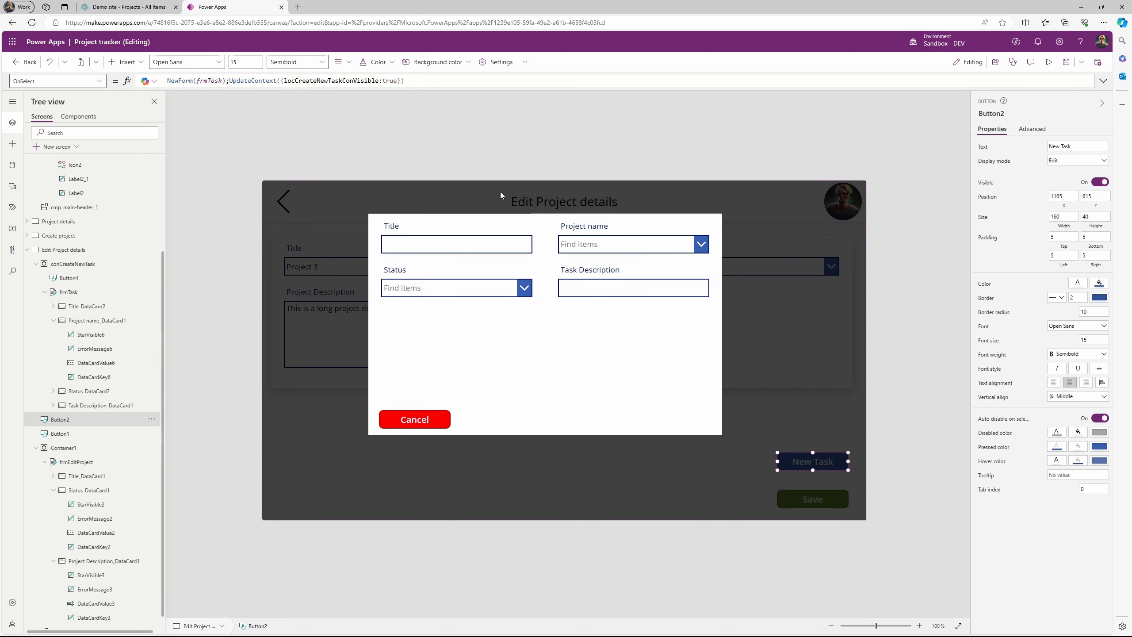
{"action": "left_click", "coordinate": [1048, 62]}
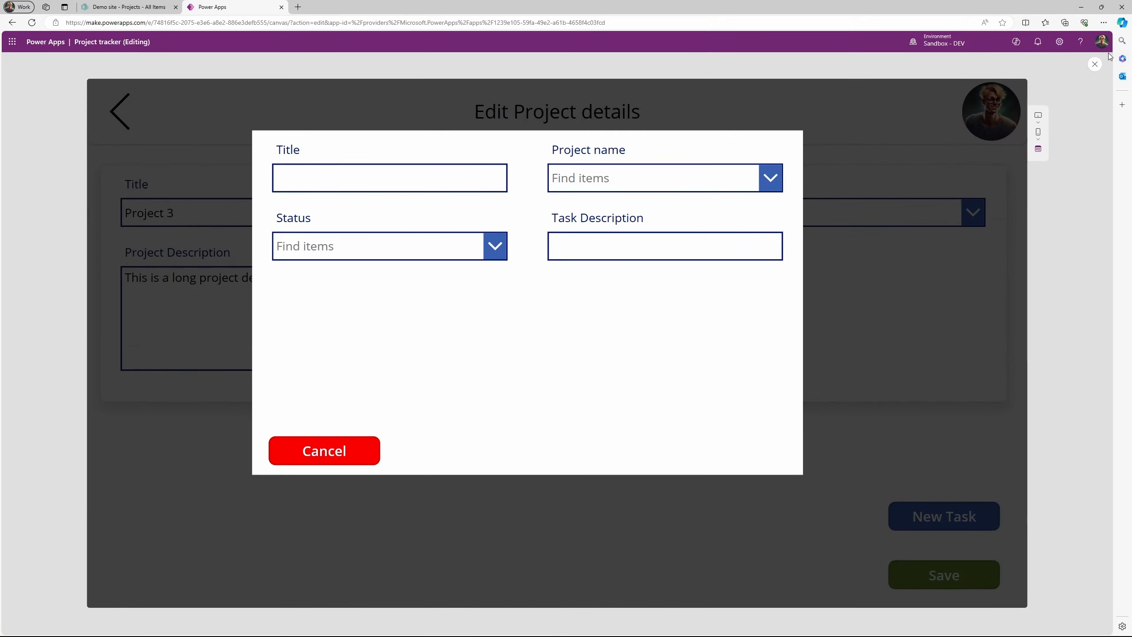
{"action": "left_click", "coordinate": [1095, 64]}
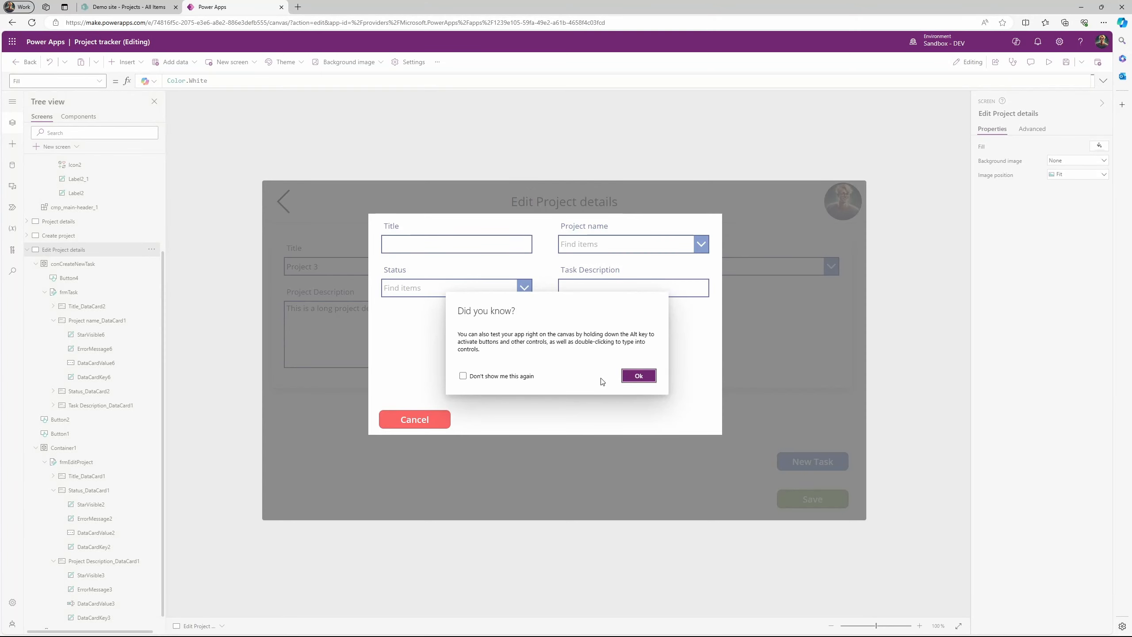
{"action": "left_click", "coordinate": [633, 376]}
Append ;ResetForm(frmTask) to the Cancel button's OnSelect formula and test closing and reopening the task pop-up
{"action": "left_click", "coordinate": [415, 419]}
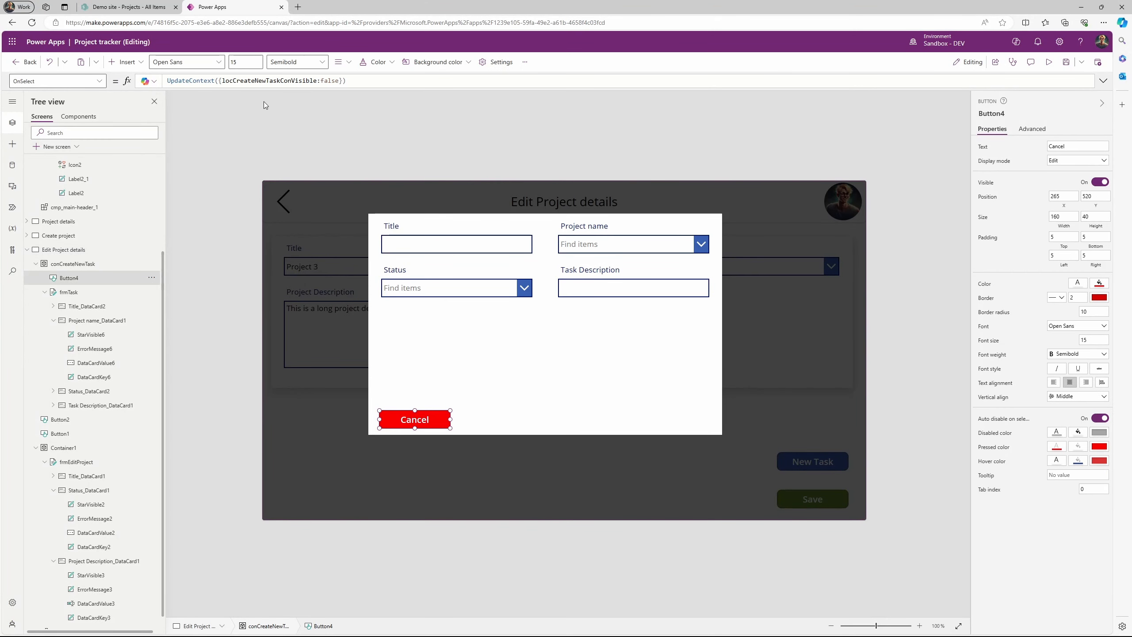
{"action": "left_click", "coordinate": [384, 80]}
{"action": "type", "text": ";ResetForm("}
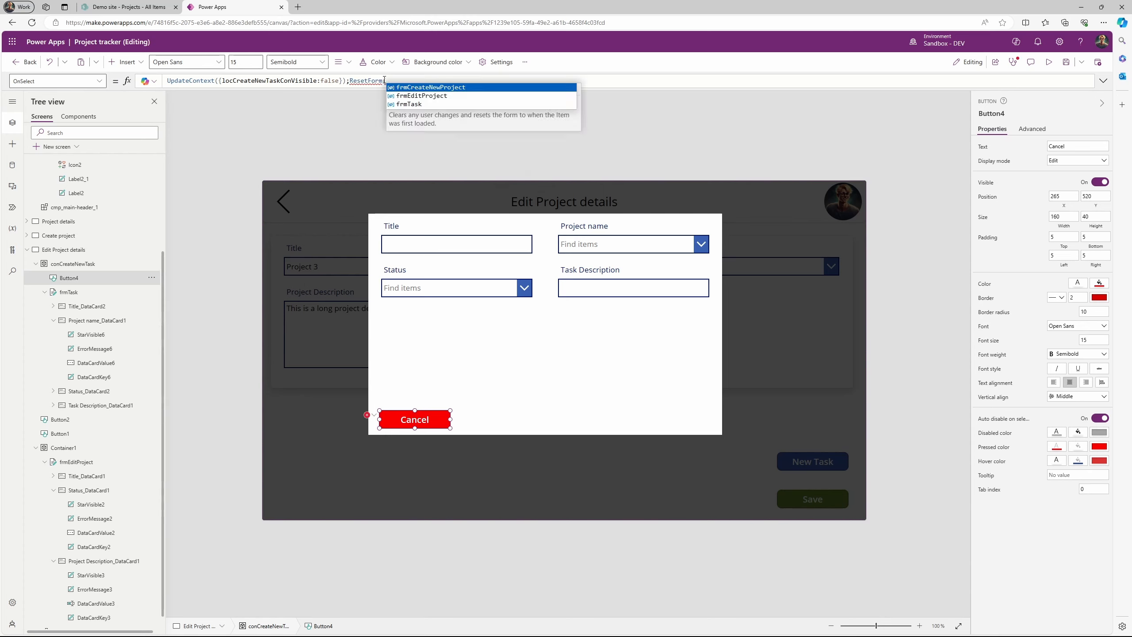
{"action": "key", "text": "Down"}
{"action": "key", "text": "Down"}
{"action": "key", "text": "Tab"}
{"action": "type", "text": ")"}
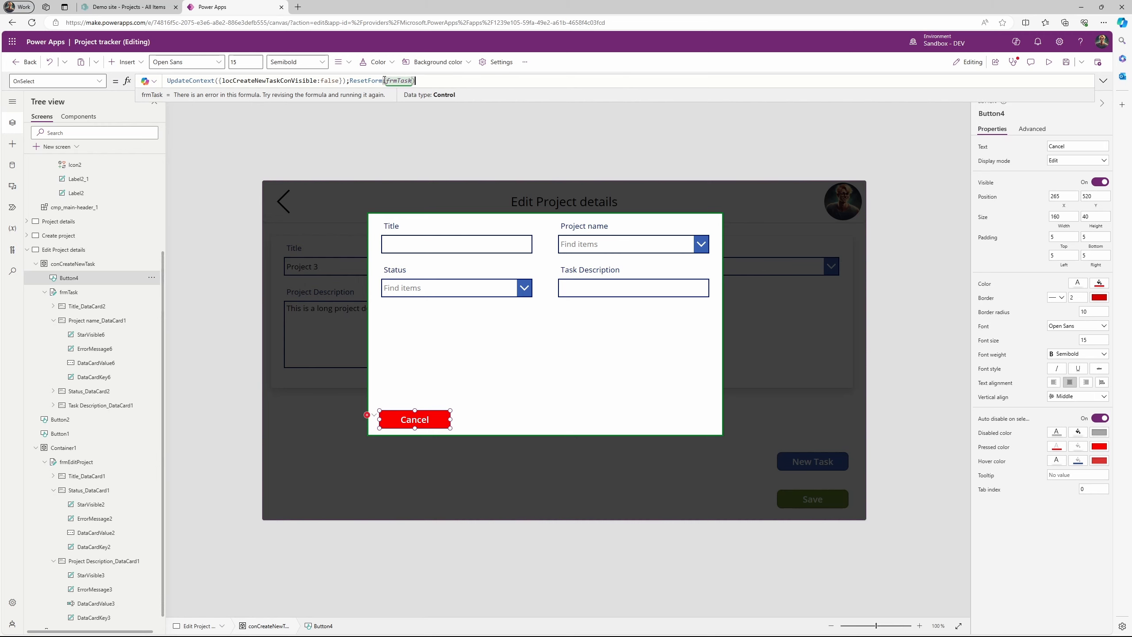
{"action": "left_click", "coordinate": [421, 423], "text": "alt"}
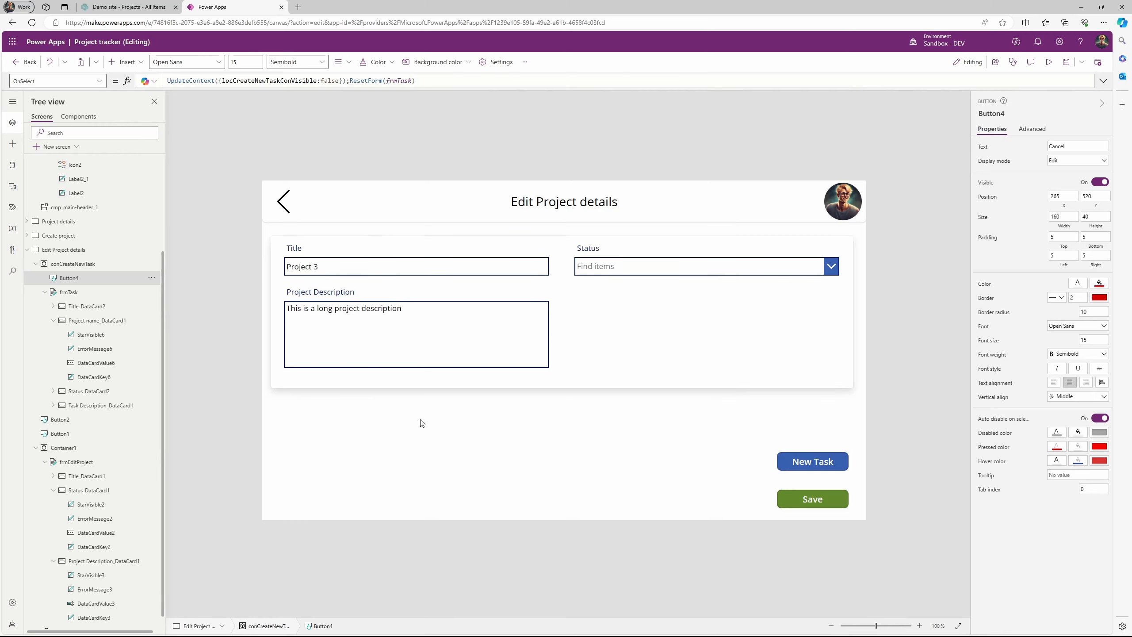
{"action": "left_click", "coordinate": [802, 462], "text": "alt"}
Begin the DefaultSelectedItems record of the task form's Project name combo box with id:galProjects.Selected.ID
{"action": "left_click", "coordinate": [580, 354]}
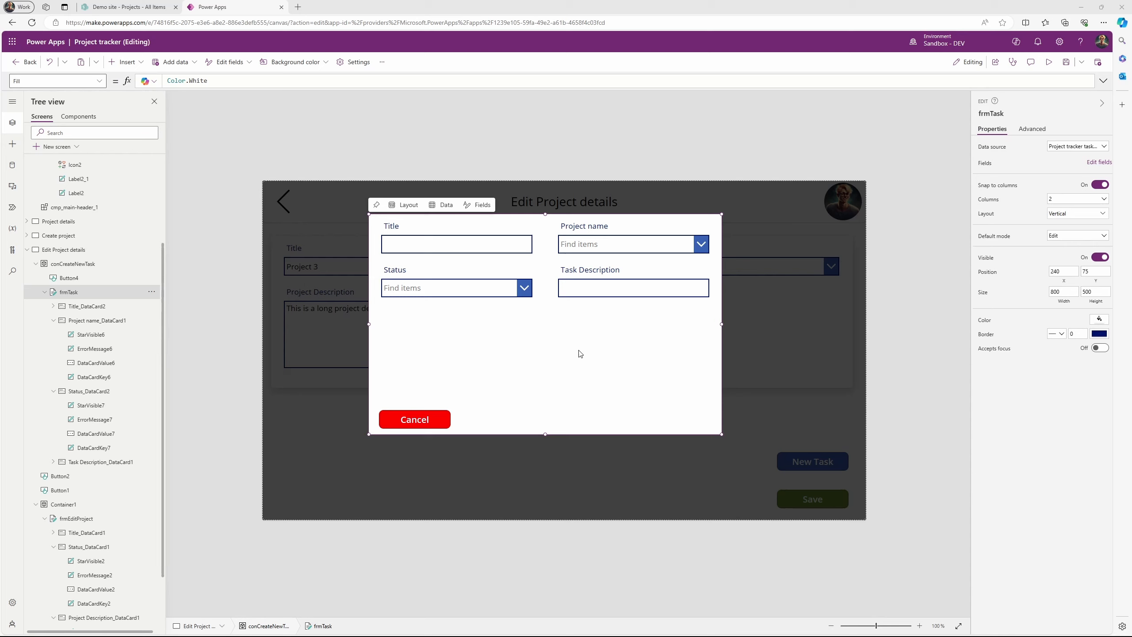
{"action": "left_click", "coordinate": [622, 245]}
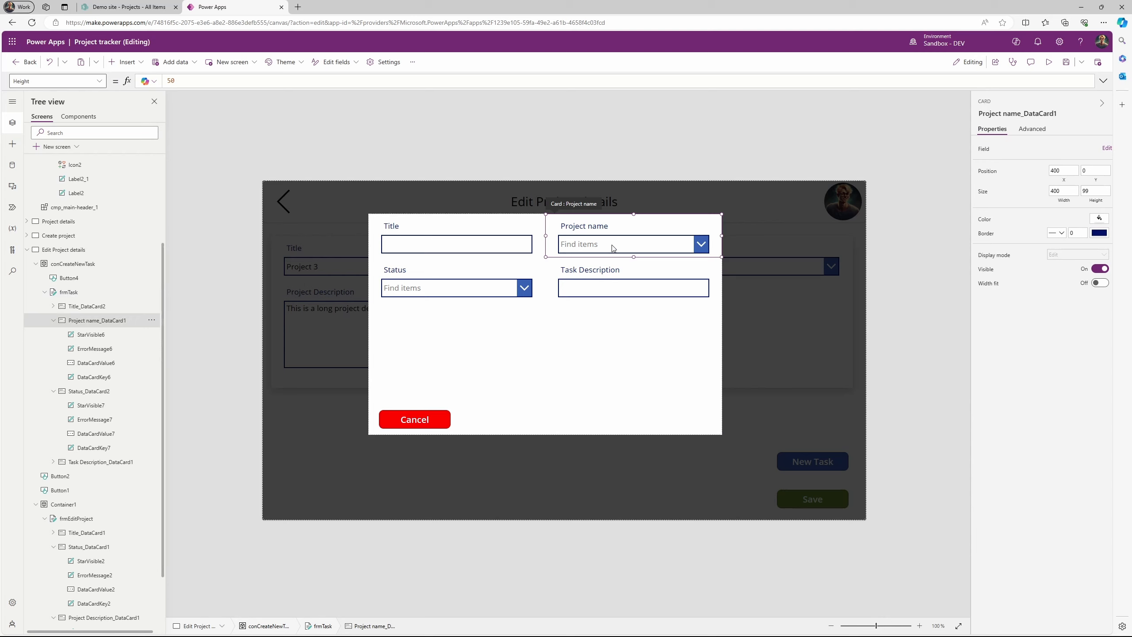
{"action": "left_click", "coordinate": [613, 248]}
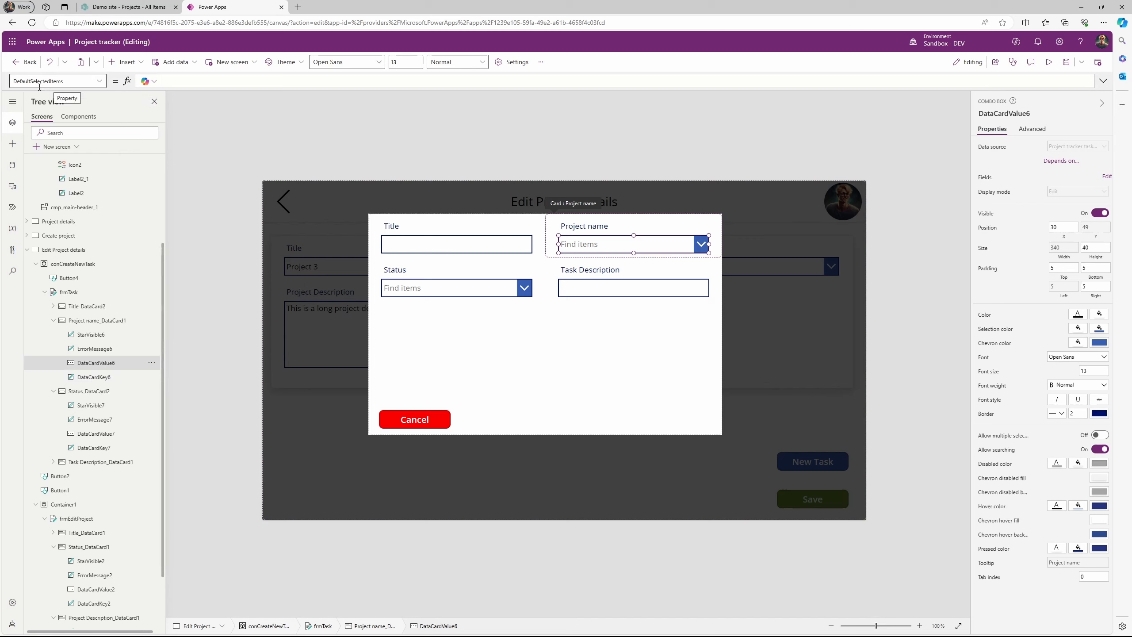
{"action": "left_click", "coordinate": [194, 85]}
{"action": "type", "text": "{}"}
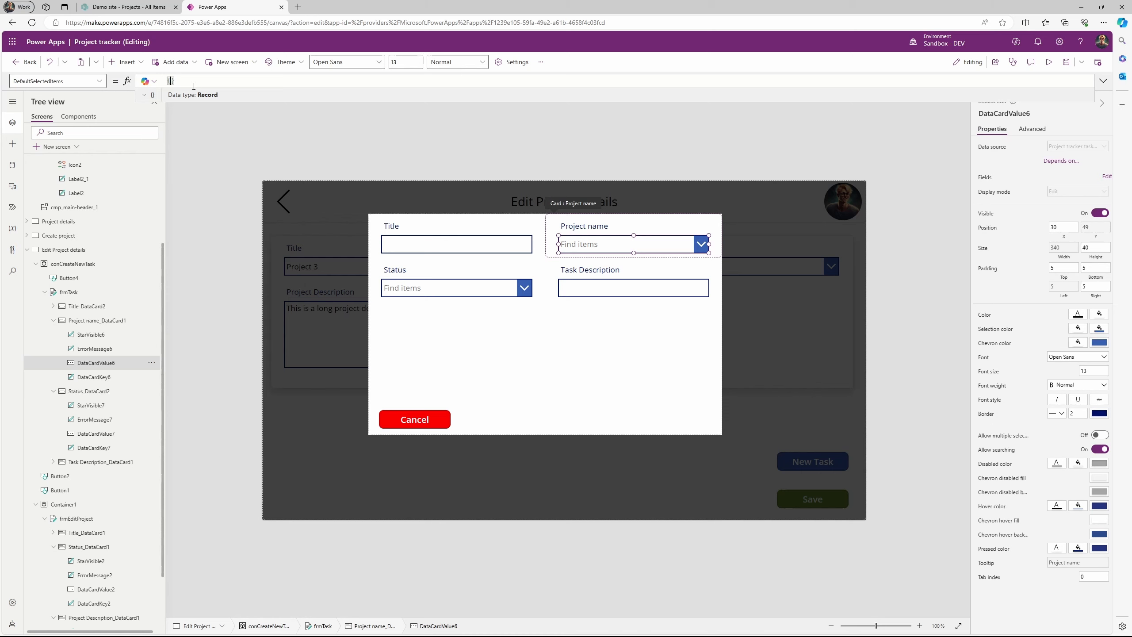
{"action": "type", "text": "id"}
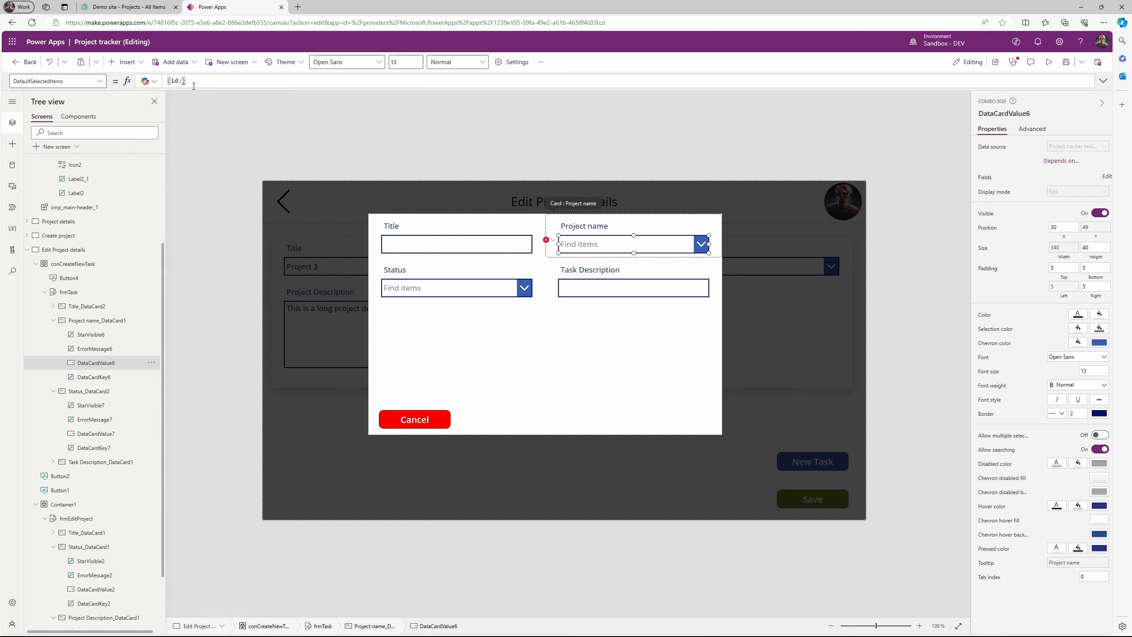
{"action": "type", "text": ":ga"}
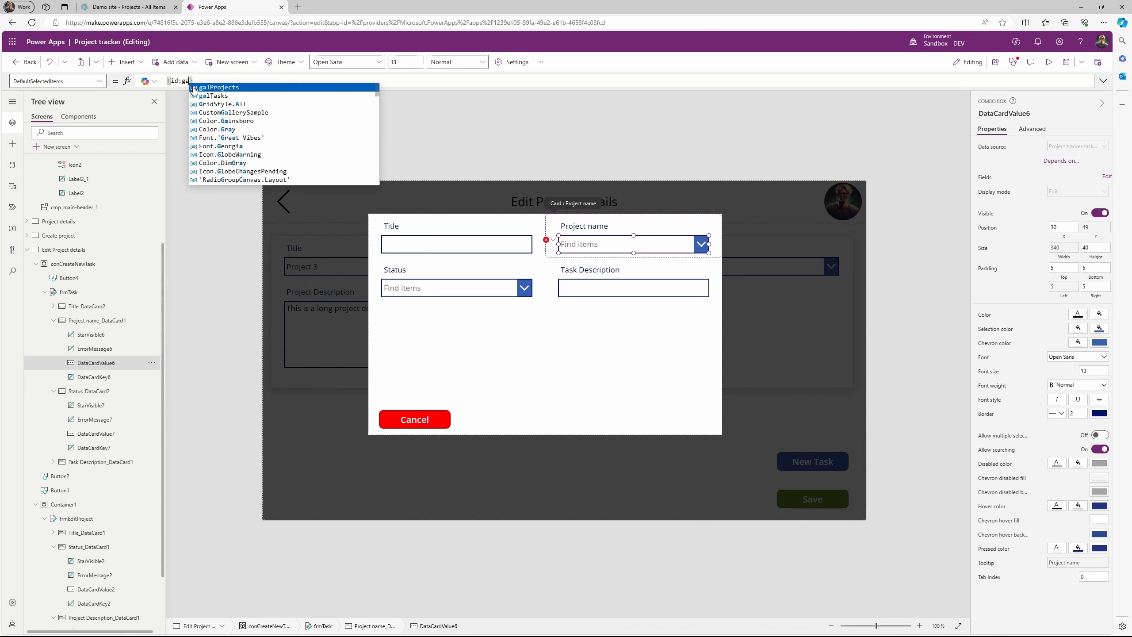
{"action": "left_click", "coordinate": [194, 88]}
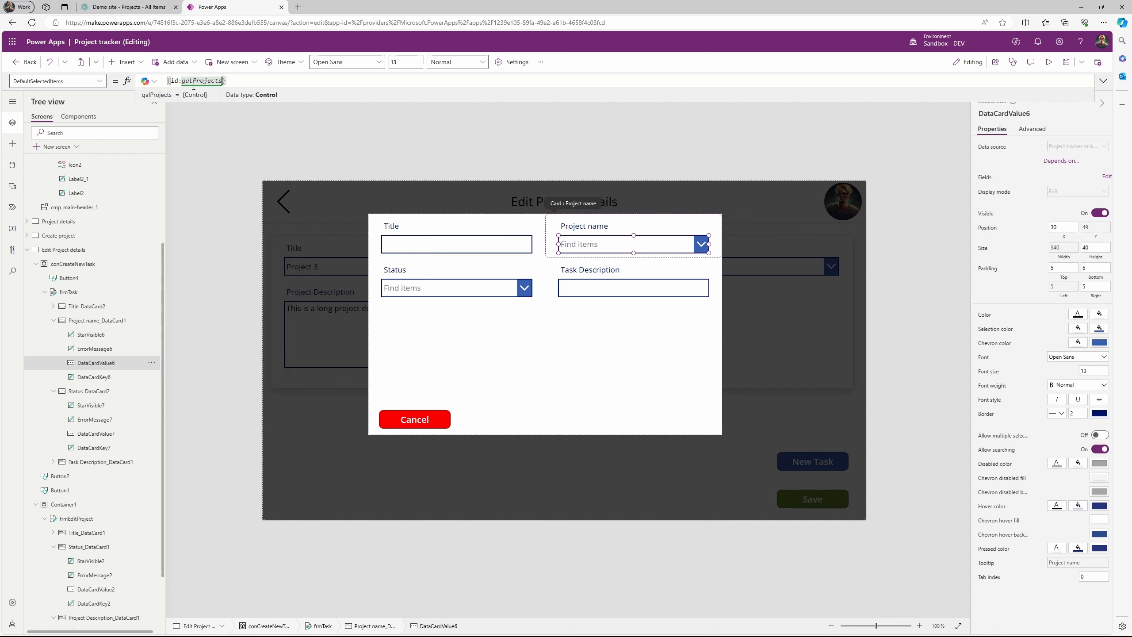
{"action": "type", "text": "."}
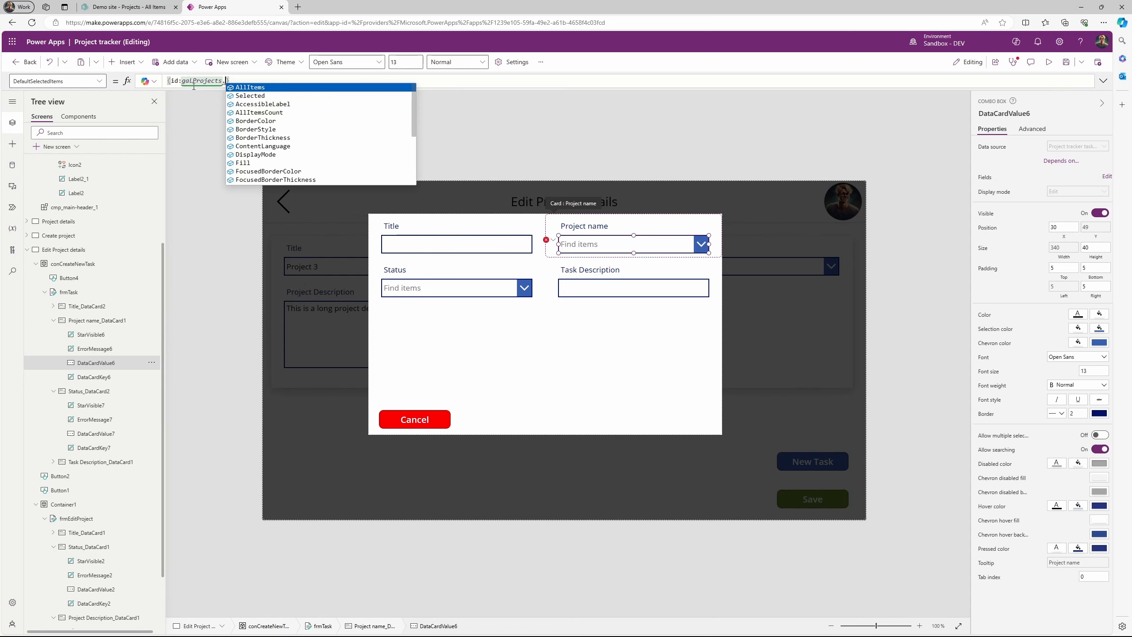
{"action": "type", "text": "Selected."}
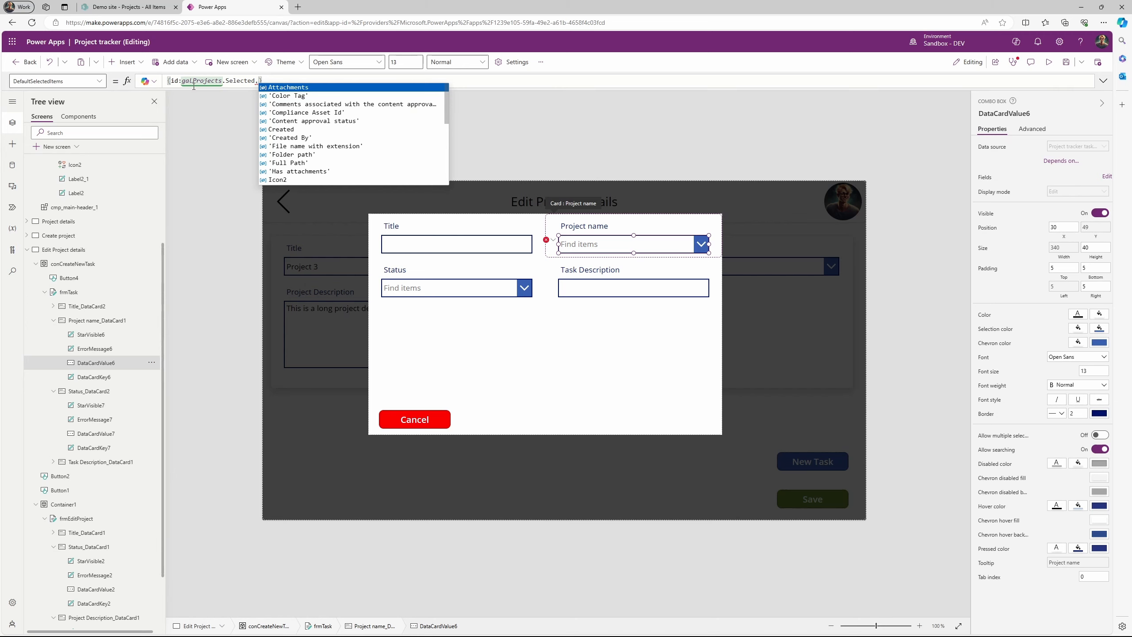
{"action": "type", "text": "i"}
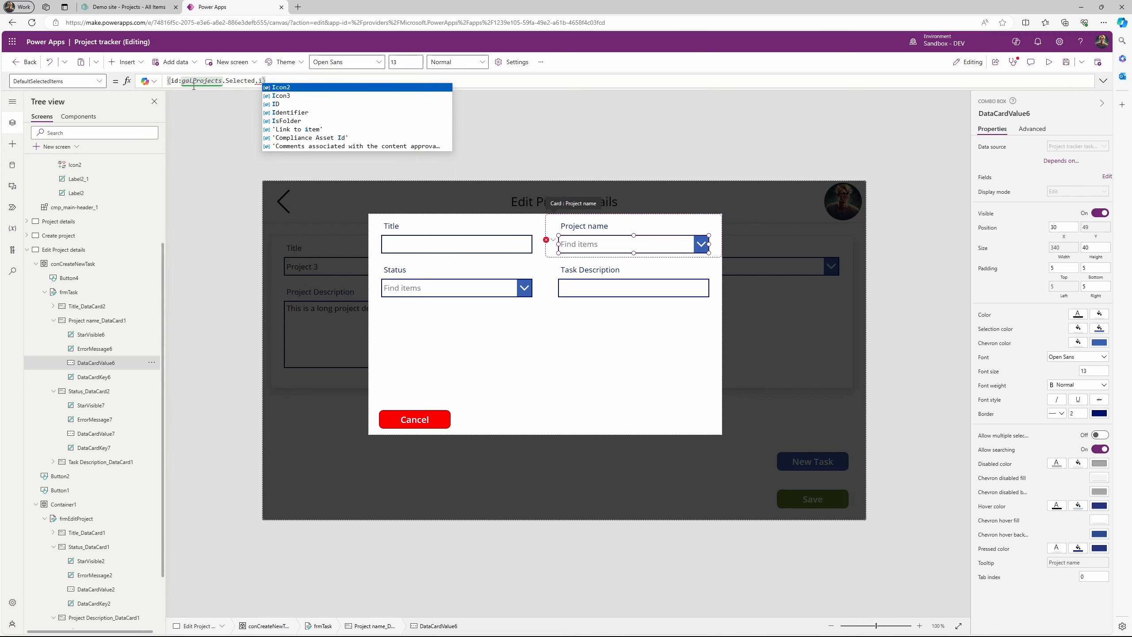
{"action": "key", "text": "Down"}
{"action": "key", "text": "Down"}
{"action": "key", "text": "Tab"}
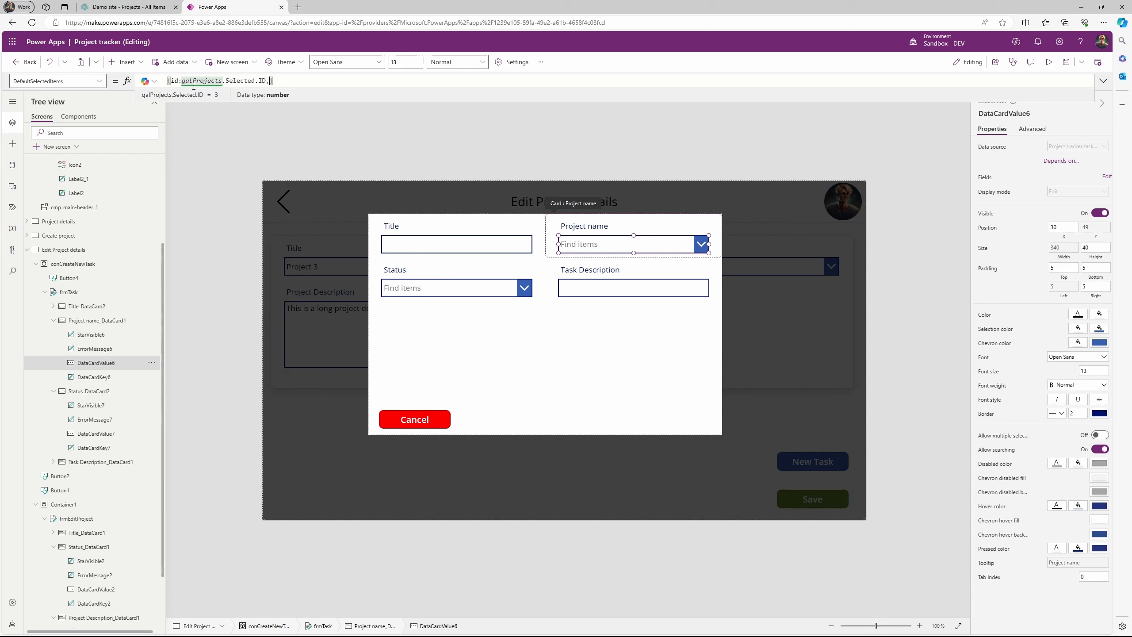
Add Value:galProjects.Selected.Name to the Project name combo box's DefaultSelectedItems record
{"action": "type", "text": ",Value"}
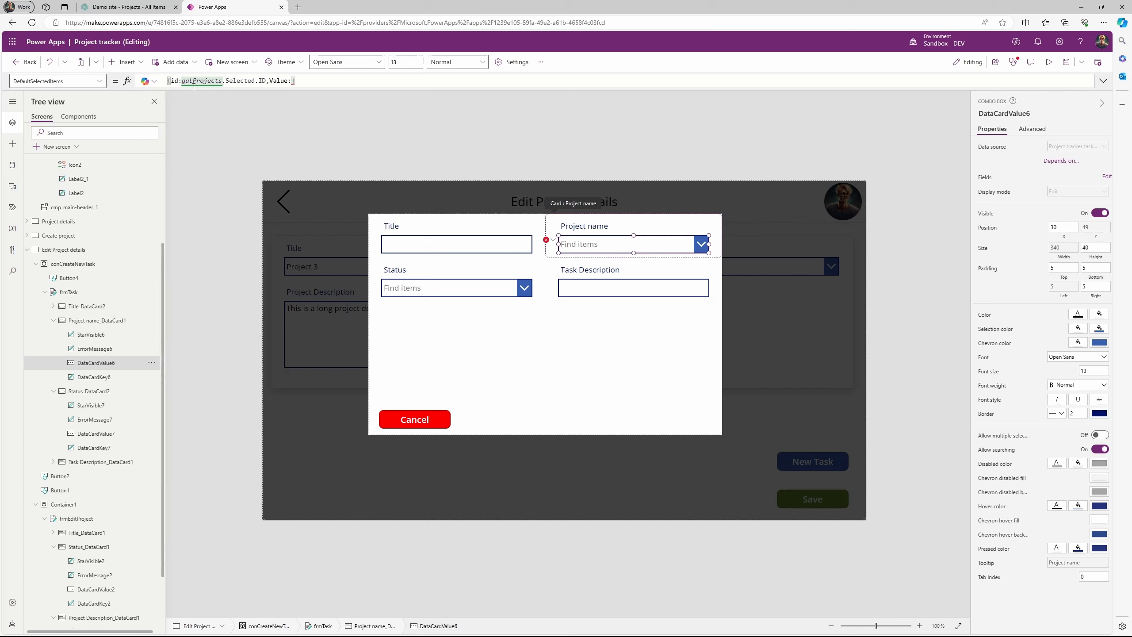
{"action": "type", "text": ":\"\""}
{"action": "type", "text": "galProjects"}
{"action": "type", "text": "."}
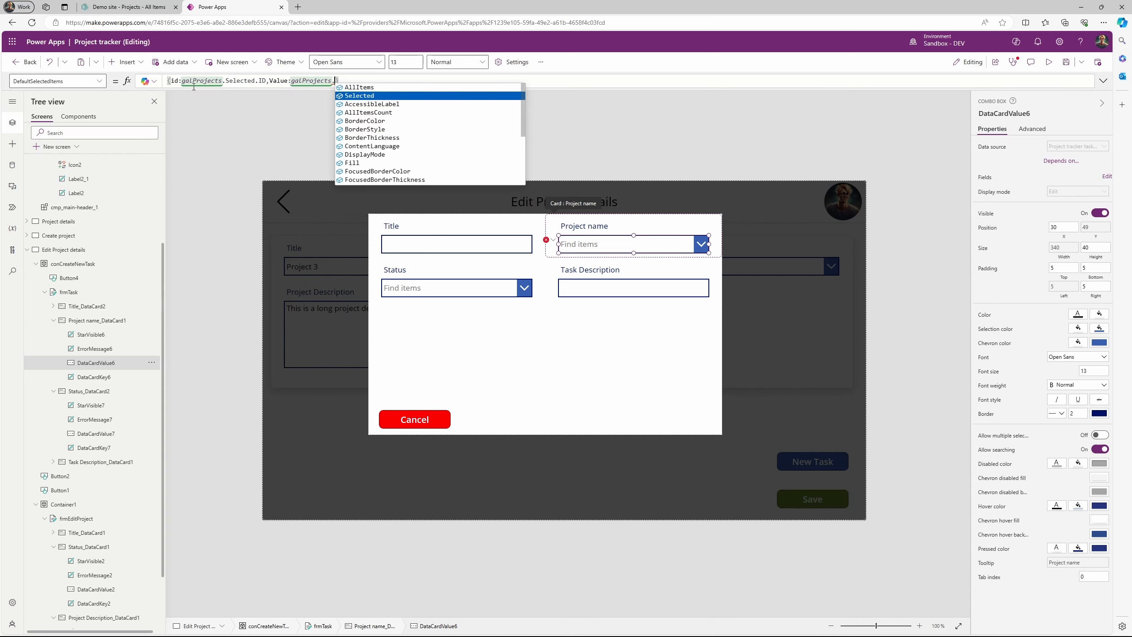
{"action": "key", "text": "Tab"}
{"action": "type", "text": "."}
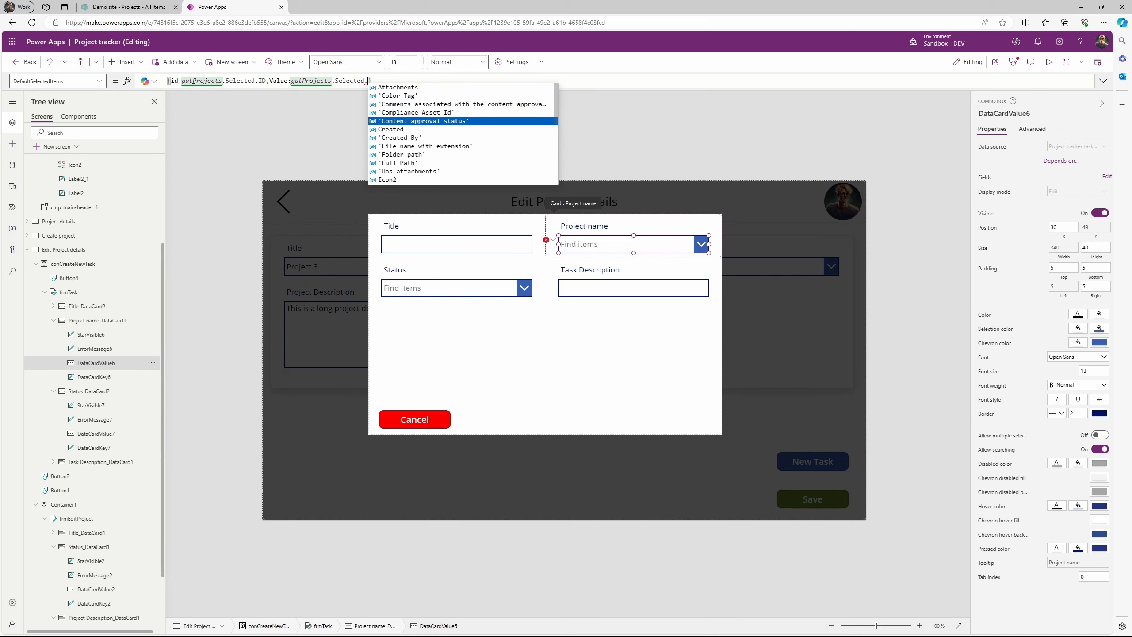
{"action": "type", "text": "Name"}
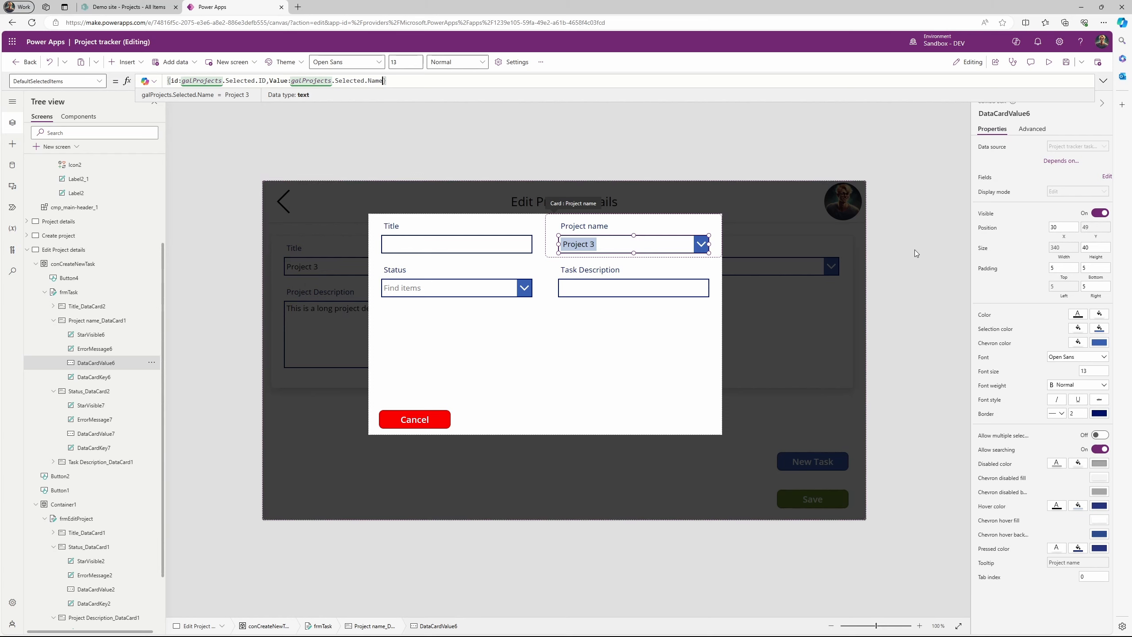
Set the layout of the frmTask form to Horizontal
{"action": "left_click", "coordinate": [553, 264]}
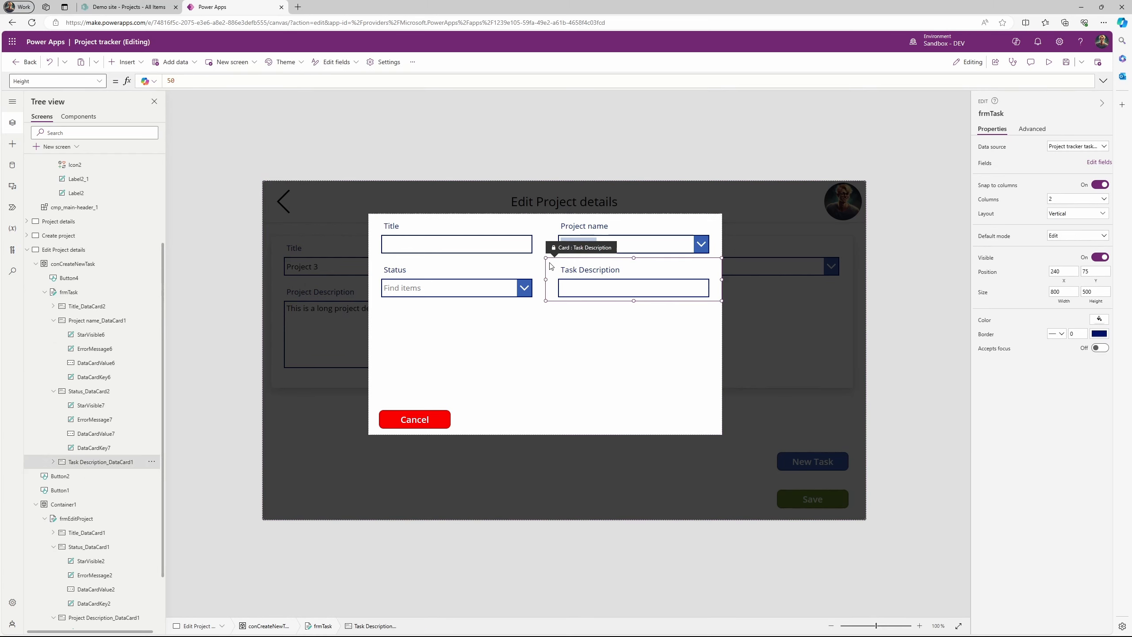
{"action": "left_click", "coordinate": [507, 270]}
{"action": "left_click", "coordinate": [615, 317]}
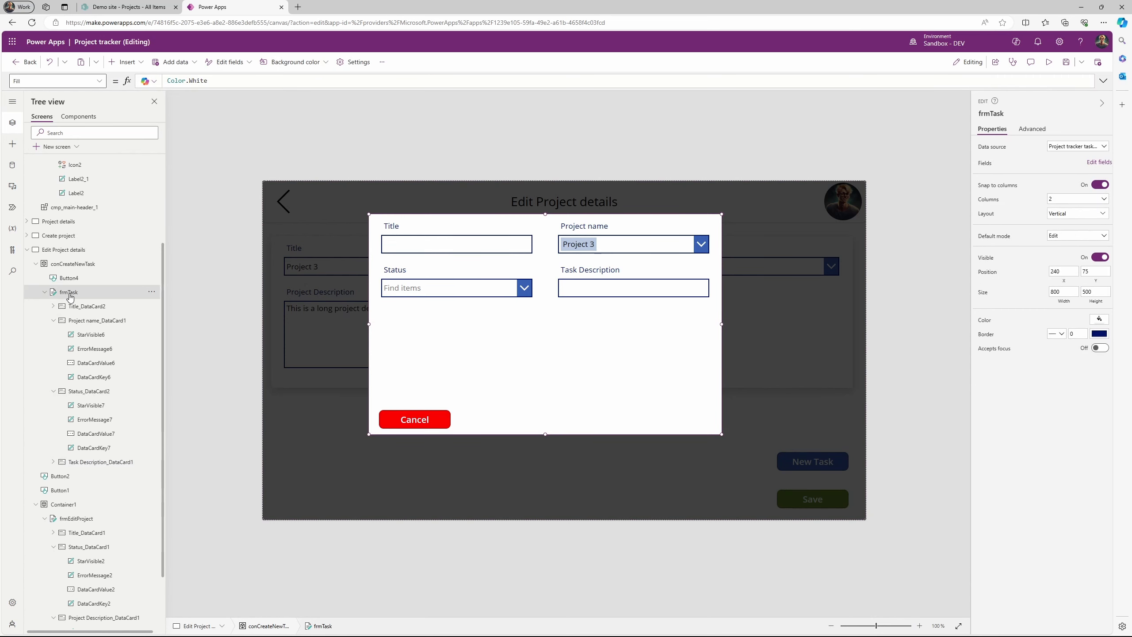
{"action": "left_click", "coordinate": [1092, 201]}
{"action": "left_click", "coordinate": [1078, 220]}
{"action": "left_click", "coordinate": [1077, 213]}
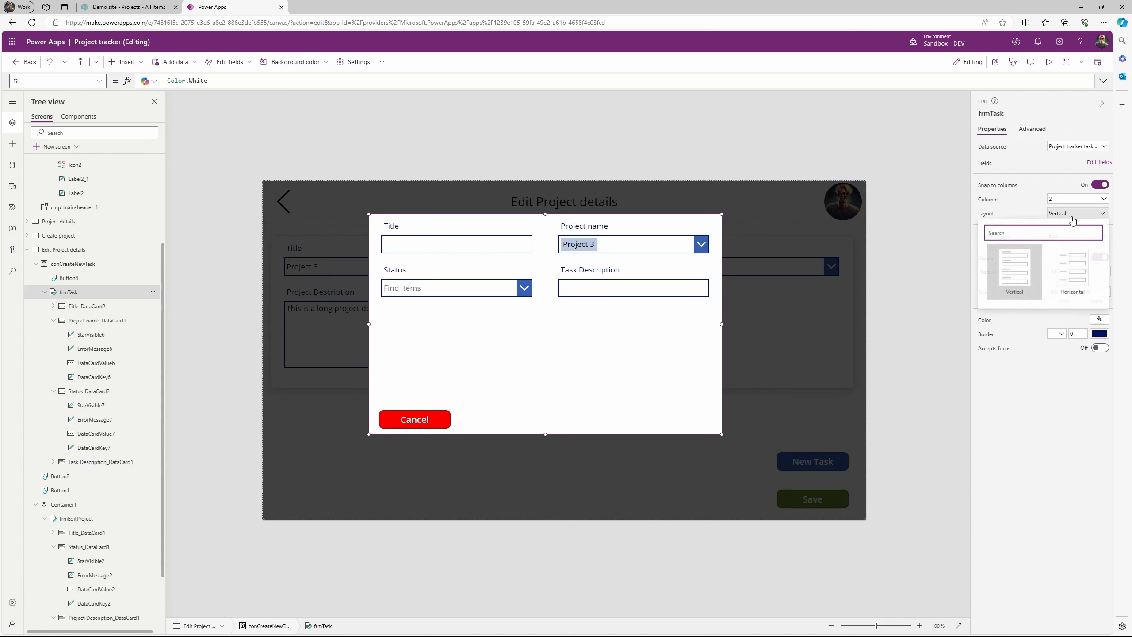
{"action": "left_click", "coordinate": [1070, 274]}
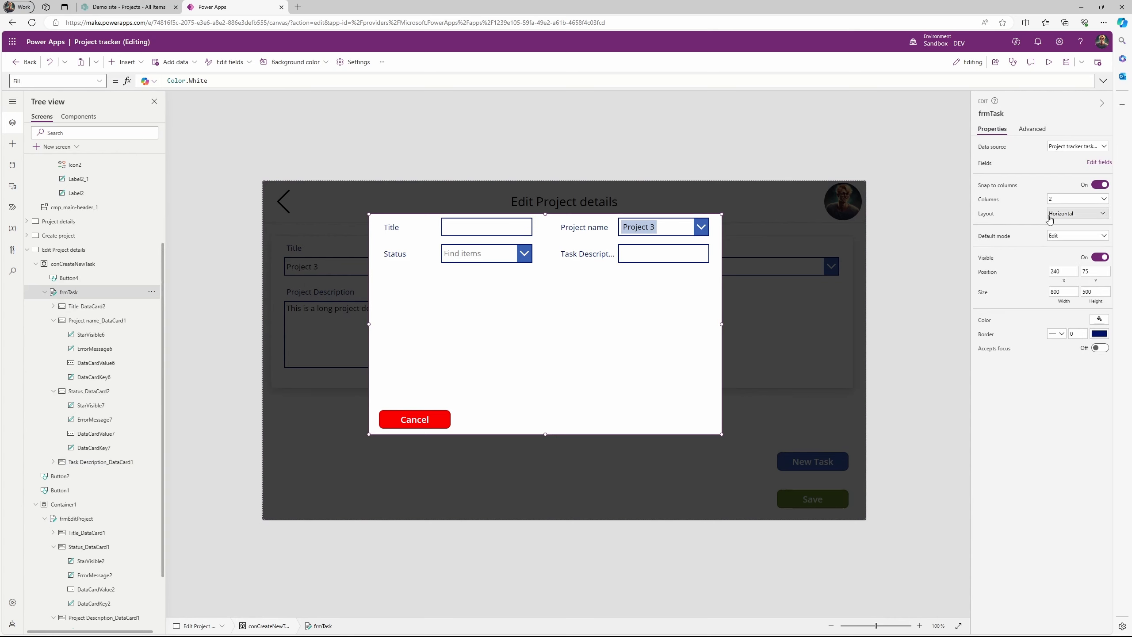
Set frmTask to 1 column and move the Project name field above Title in the field order
{"action": "left_click", "coordinate": [1061, 201]}
{"action": "left_click", "coordinate": [1057, 208]}
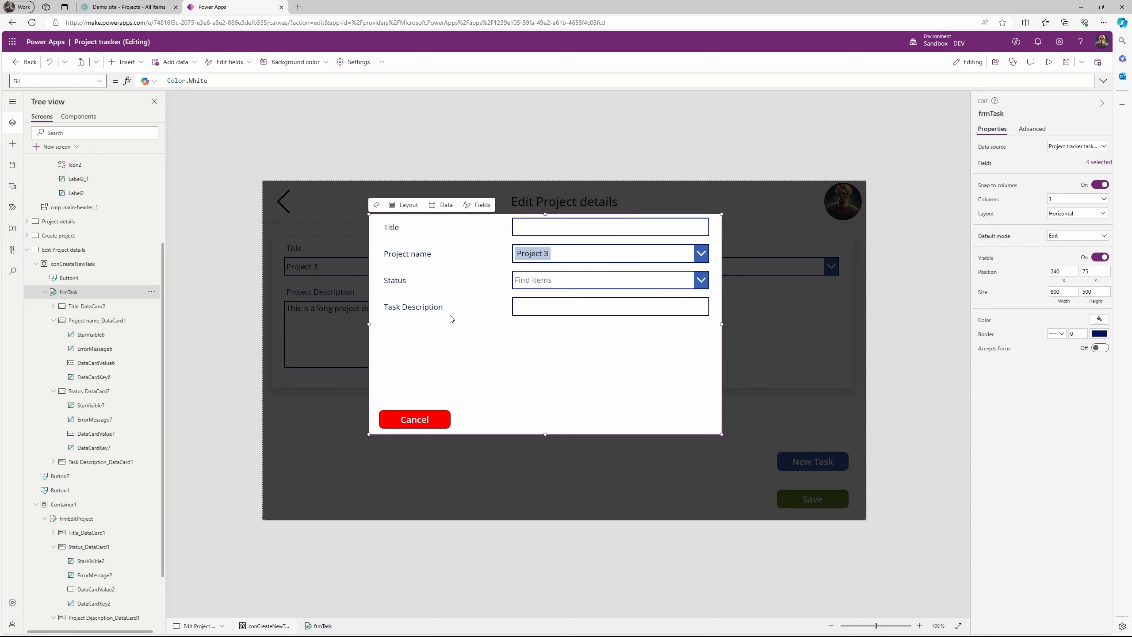
{"action": "left_click", "coordinate": [1092, 163]}
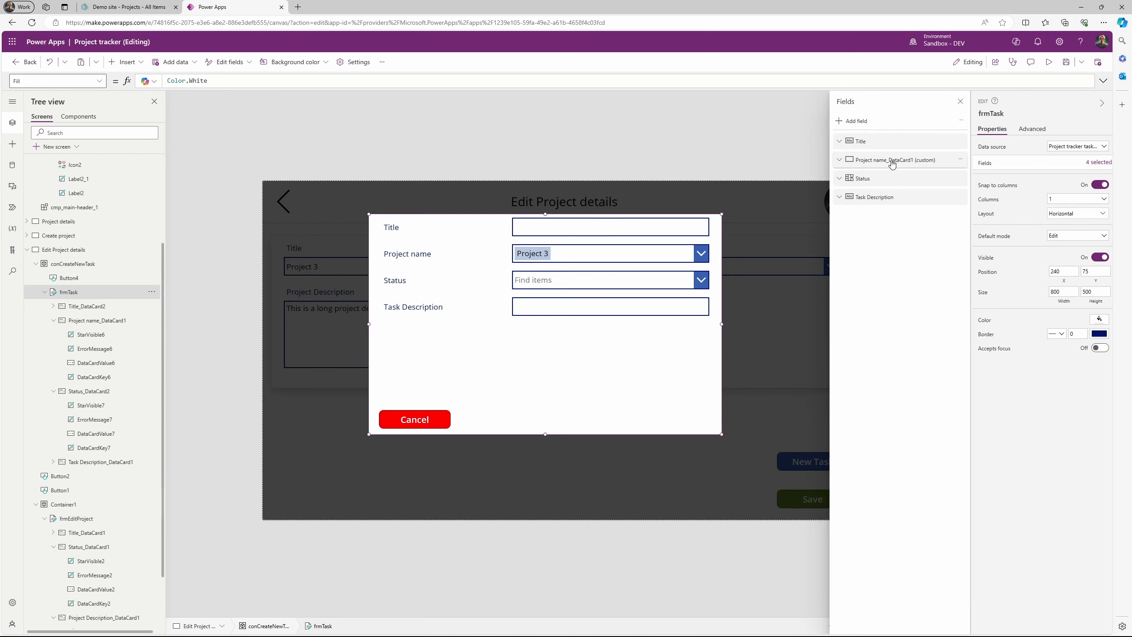
{"action": "left_click_drag", "start_coordinate": [891, 164], "coordinate": [888, 142]}
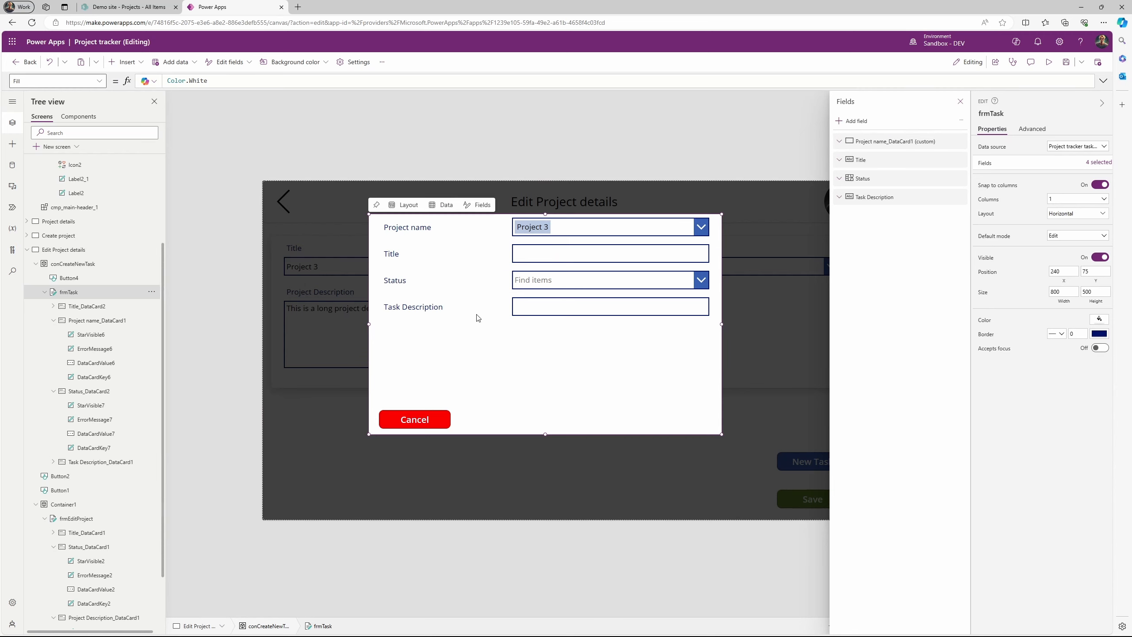
Set the mode of the task form's Task Description text input to Multiline
{"action": "left_click", "coordinate": [895, 198]}
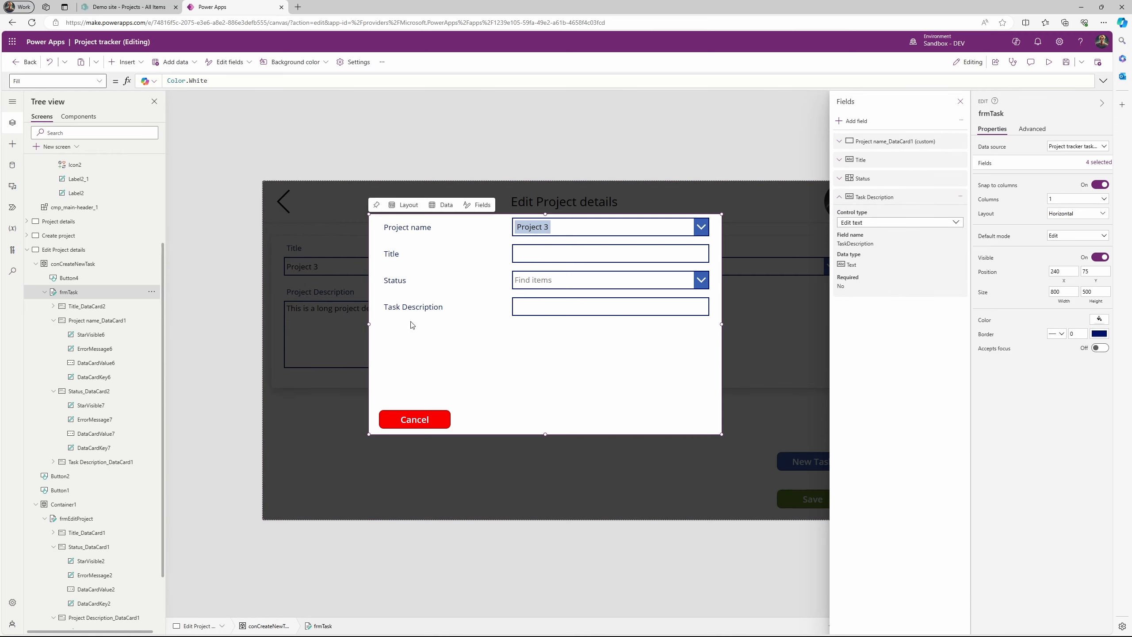
{"action": "left_click", "coordinate": [423, 312]}
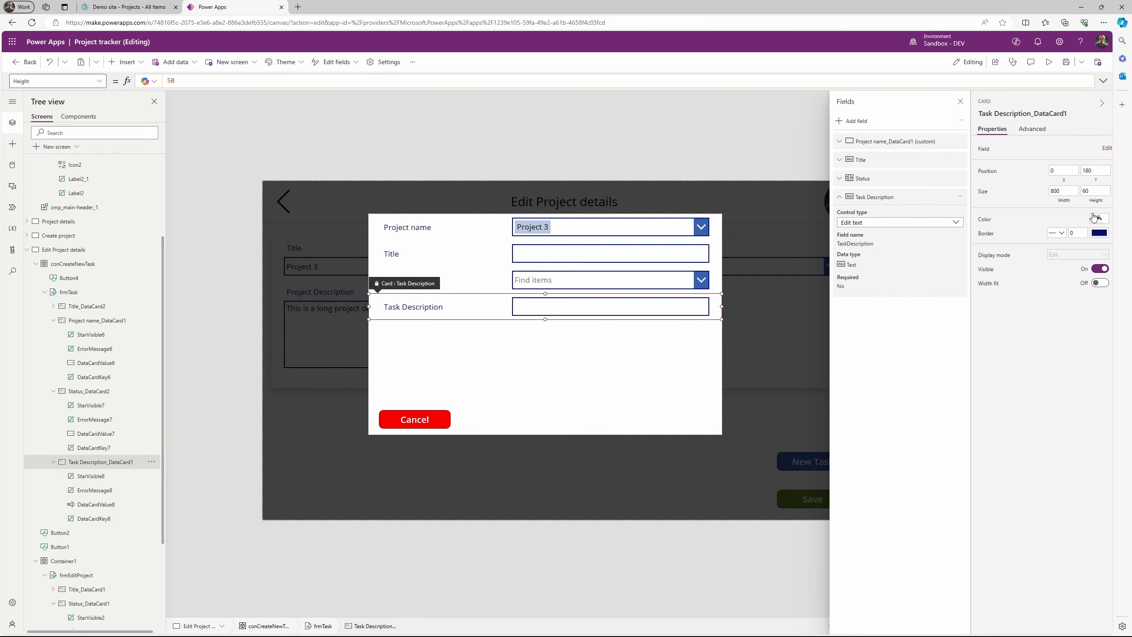
{"action": "left_click", "coordinate": [1088, 259]}
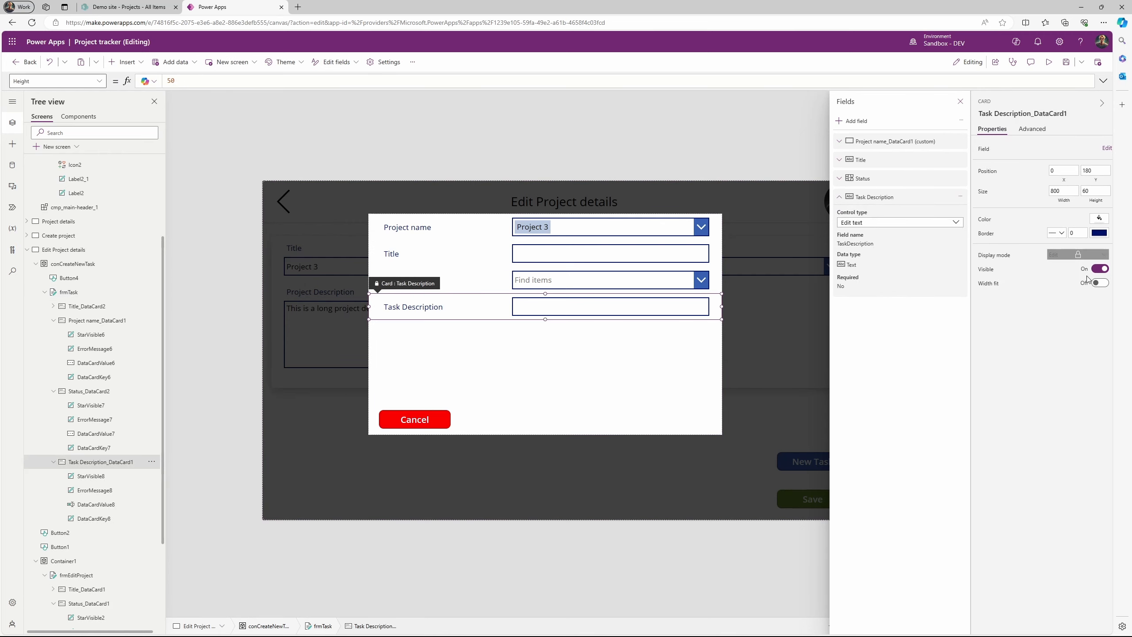
{"action": "left_click", "coordinate": [552, 304]}
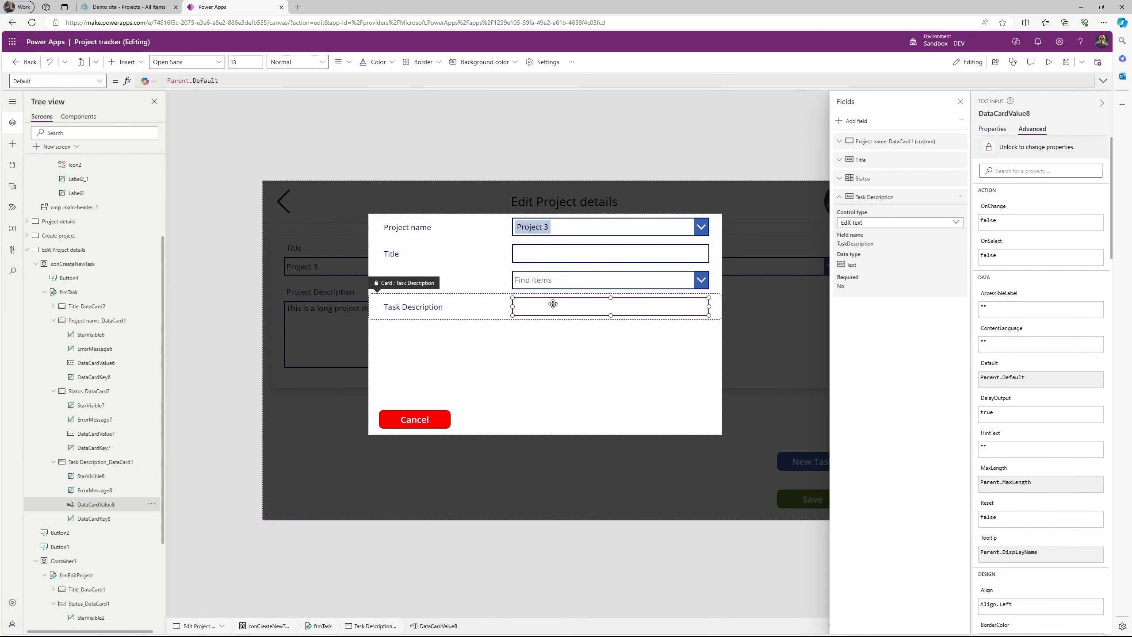
{"action": "left_click", "coordinate": [998, 130]}
{"action": "left_click", "coordinate": [1092, 316]}
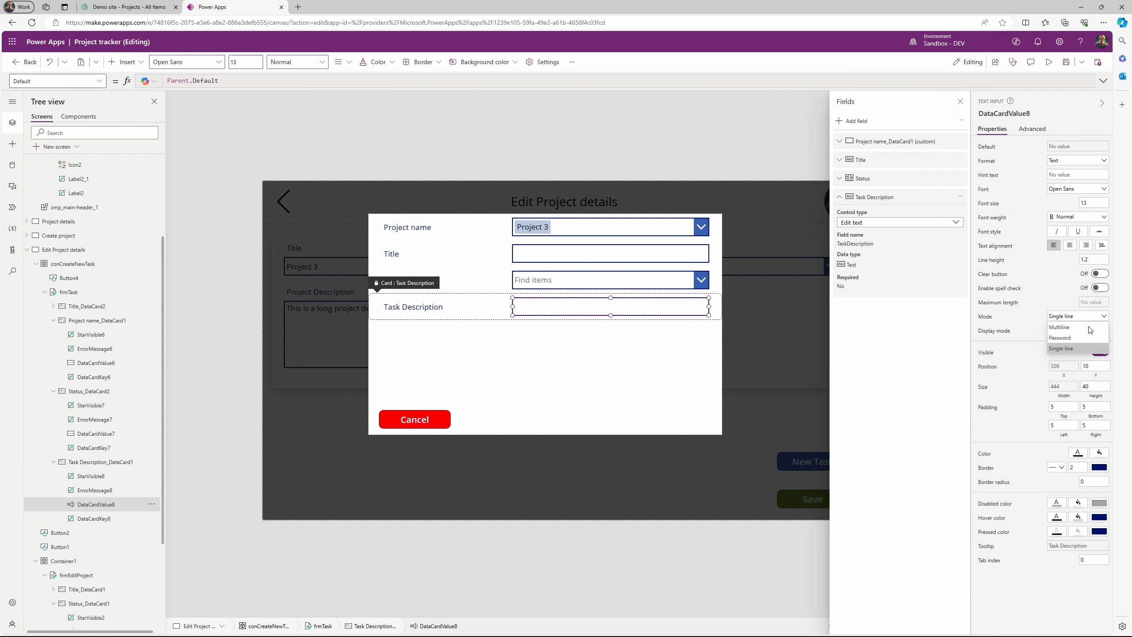
{"action": "left_click", "coordinate": [1077, 325]}
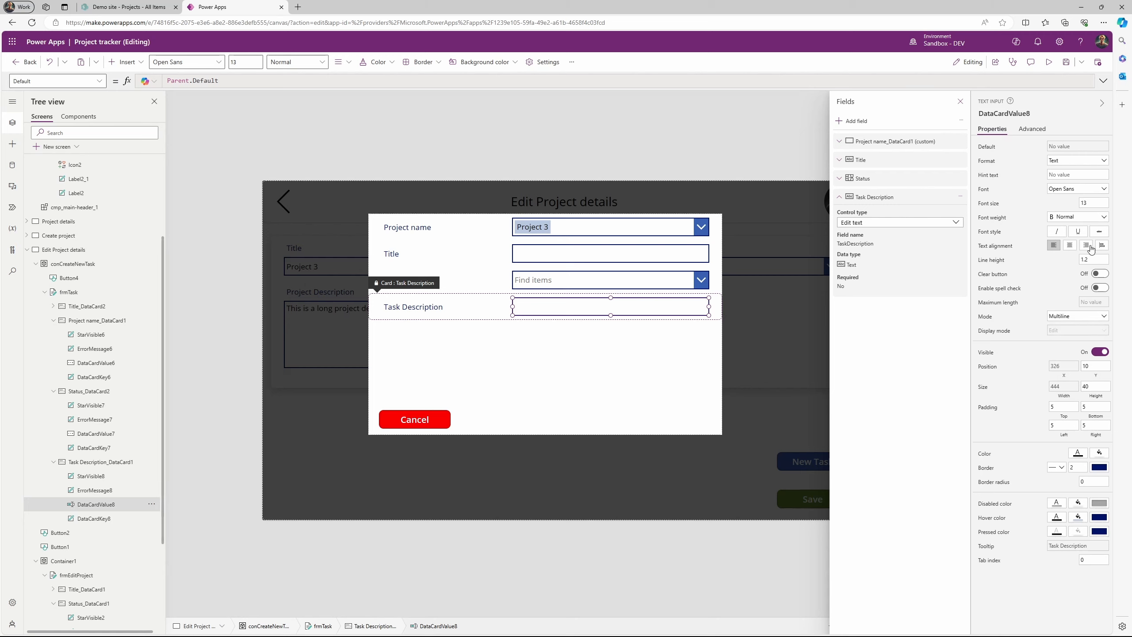
Set the height of the Task Description text input to 180
{"action": "left_click", "coordinate": [1097, 386]}
{"action": "key", "text": "BackSpace"}
{"action": "key", "text": "BackSpace"}
{"action": "type", "text": "120"}
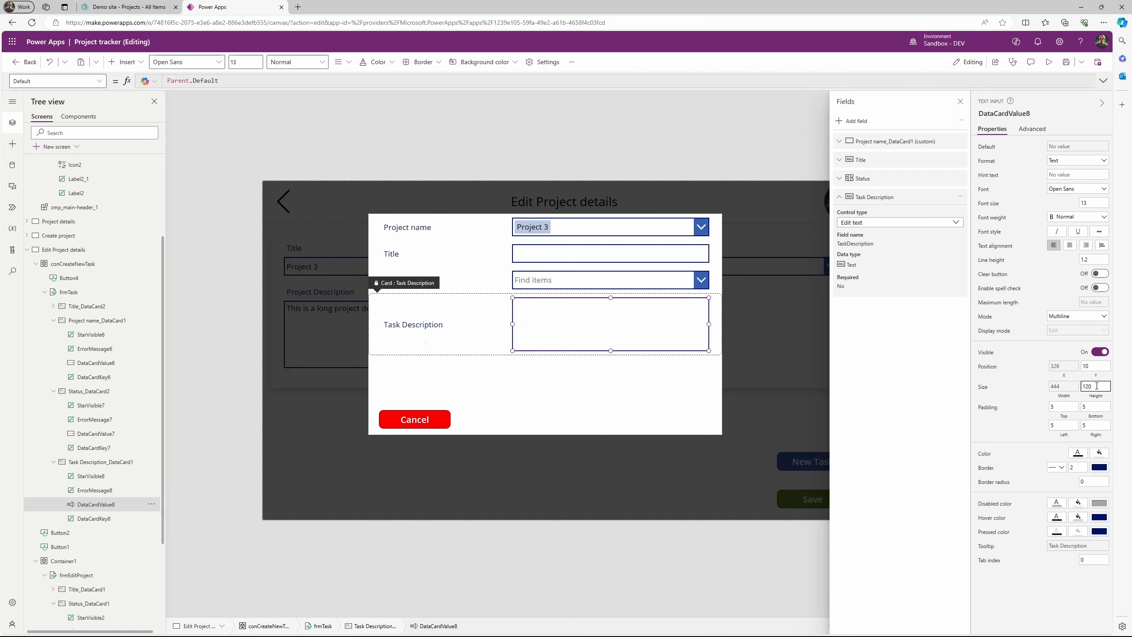
{"action": "key", "text": "BackSpace"}
{"action": "key", "text": "BackSpace"}
{"action": "type", "text": "80"}
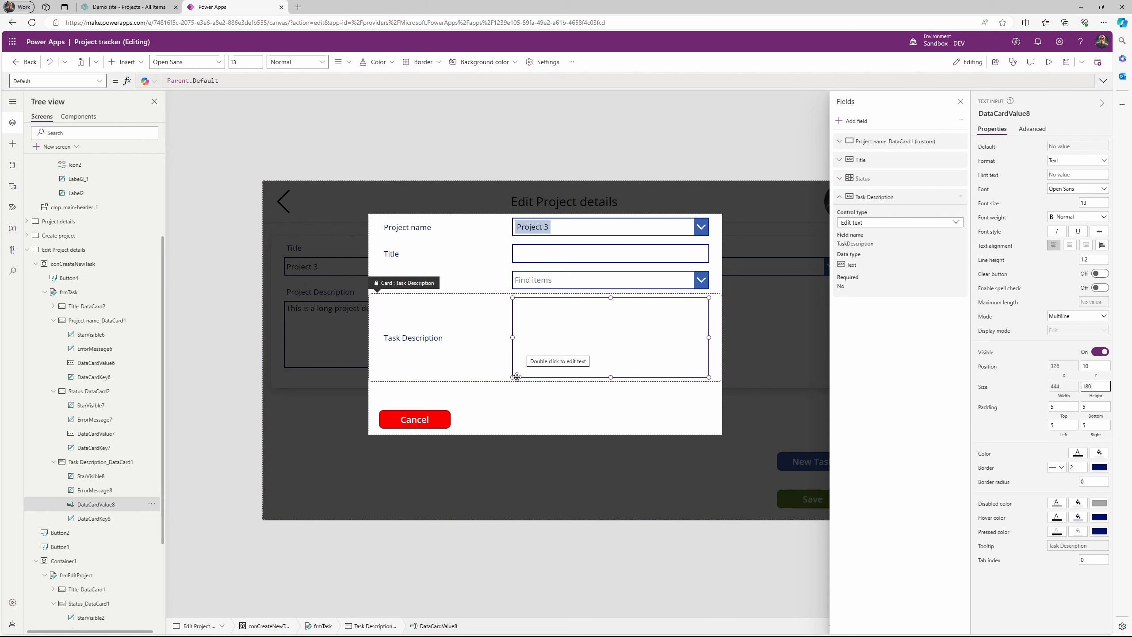
Set the DisplayMode property of the task form's Project name card to DisplayMode.Disabled
{"action": "left_click", "coordinate": [462, 234]}
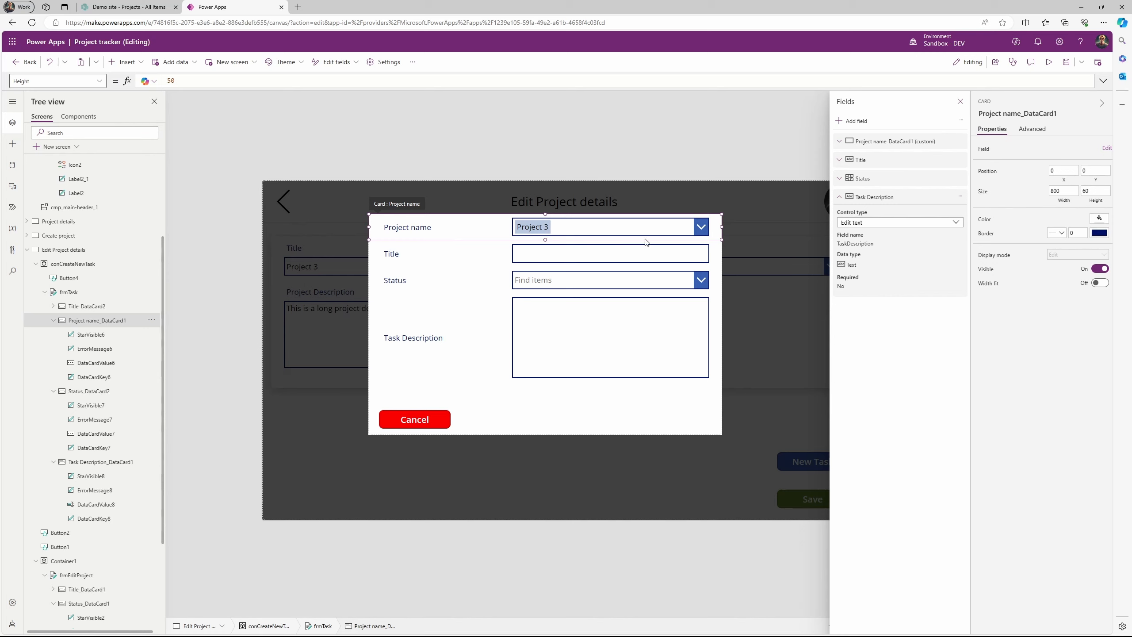
{"action": "key", "text": "Tab"}
{"action": "left_click", "coordinate": [463, 220]}
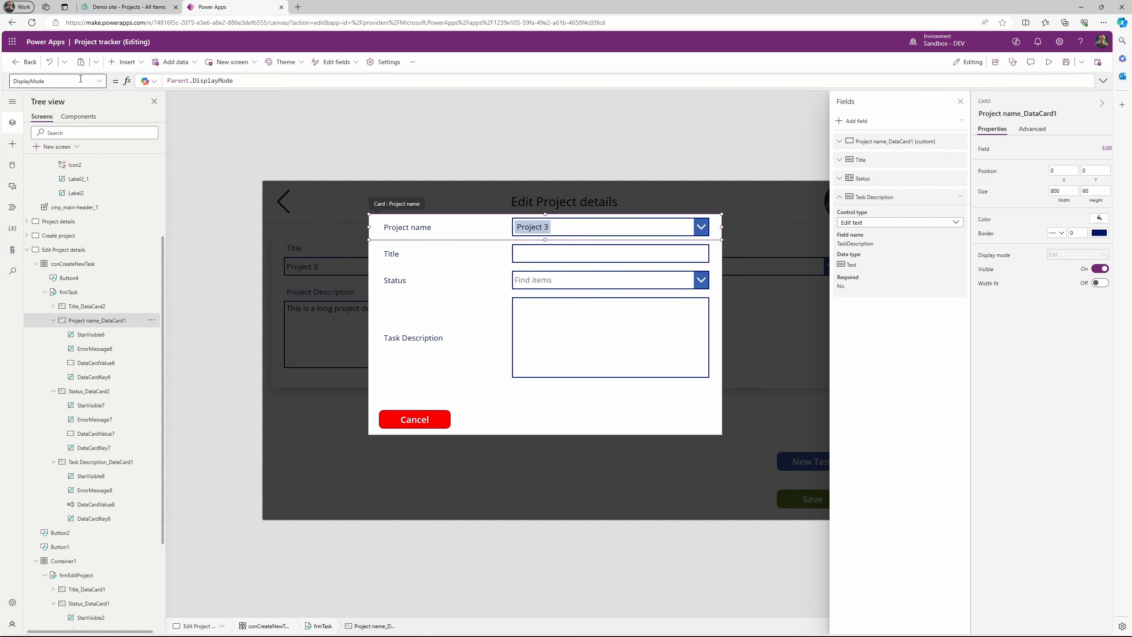
{"action": "left_click_drag", "start_coordinate": [265, 82], "coordinate": [165, 84]}
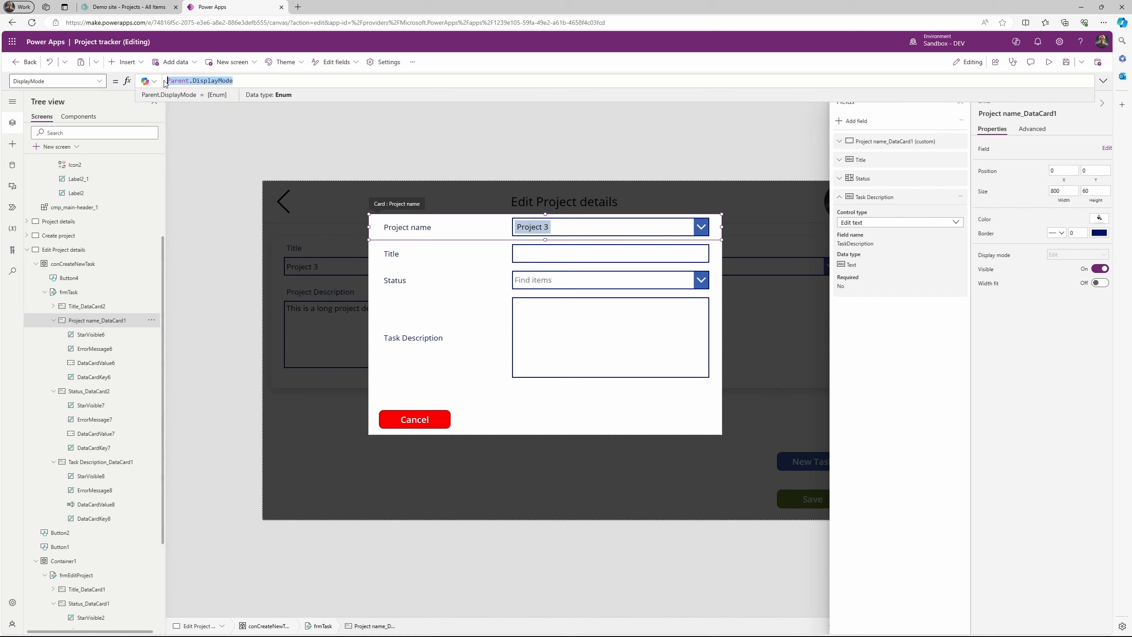
{"action": "key", "text": "BackSpace"}
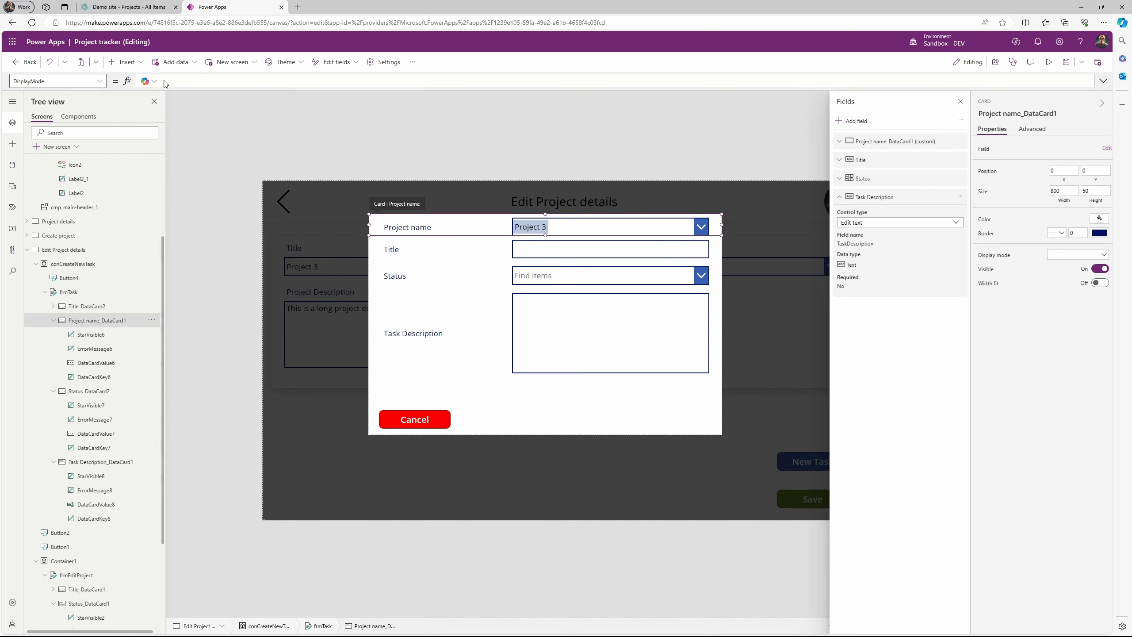
{"action": "type", "text": "DisplayMode.Disabled"}
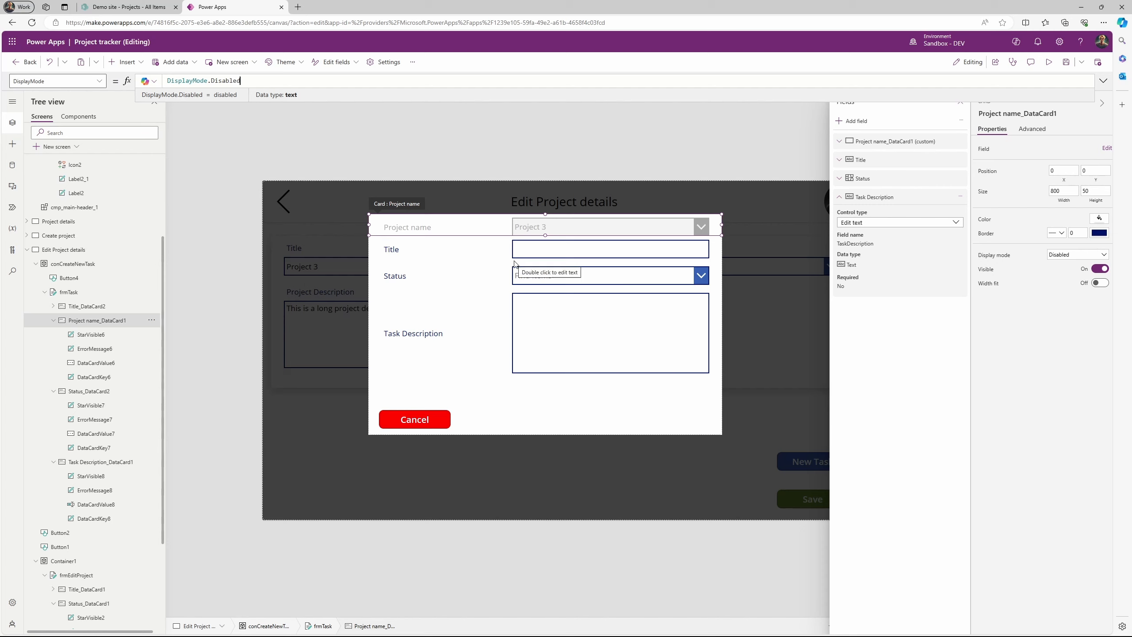
Unlock the task form's Title card and set its label's Text property to "Task Name"
{"action": "left_click", "coordinate": [394, 253]}
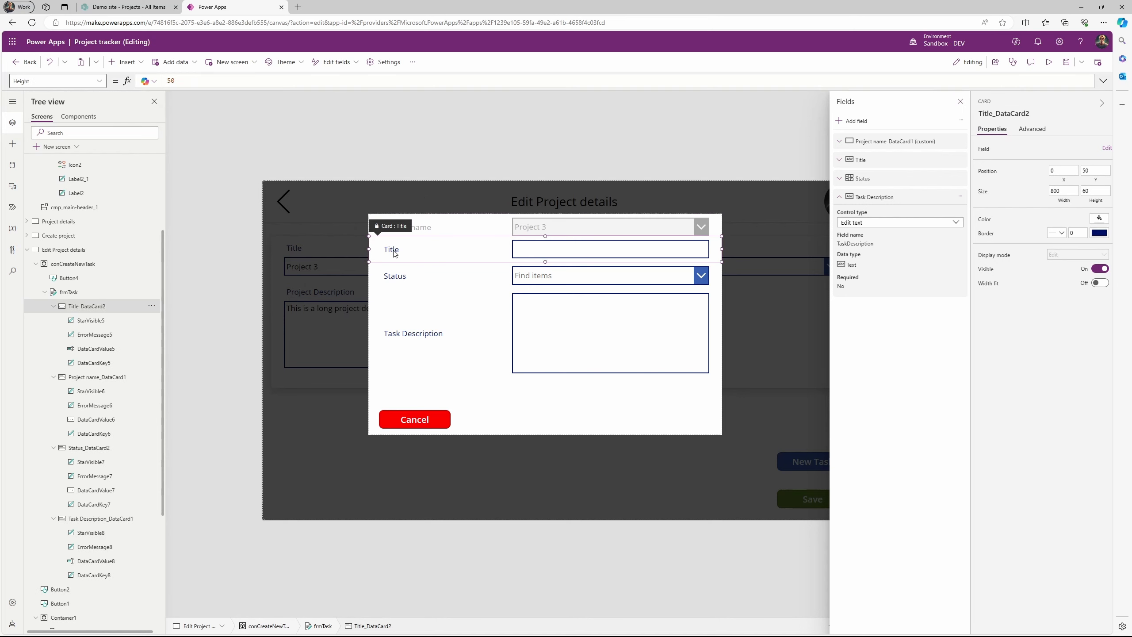
{"action": "left_click", "coordinate": [395, 254]}
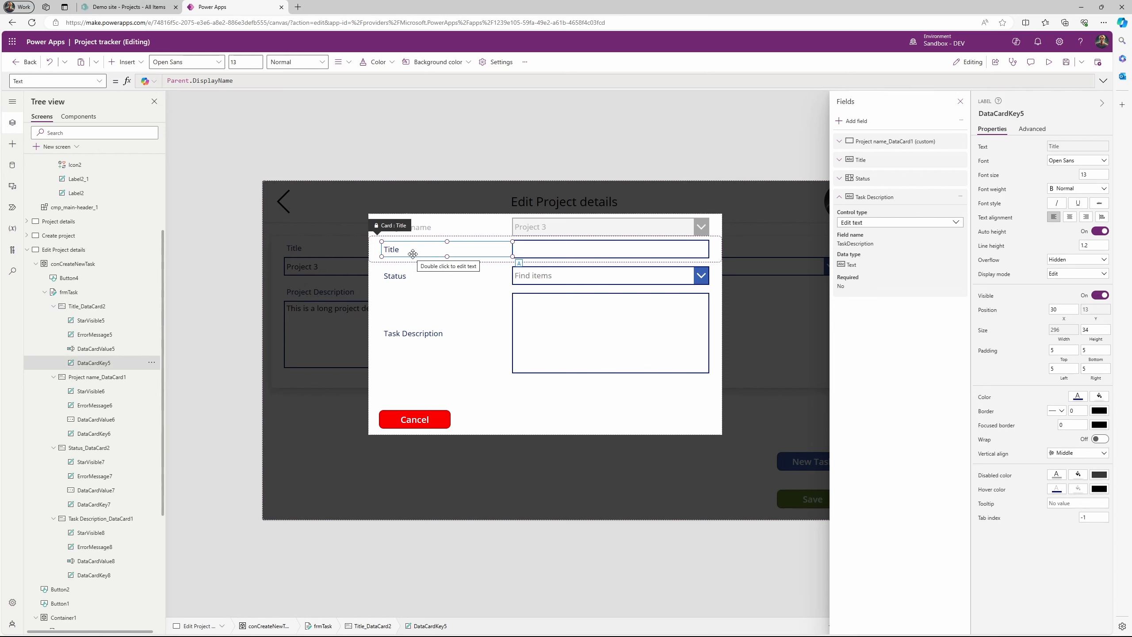
{"action": "left_click", "coordinate": [1032, 128]}
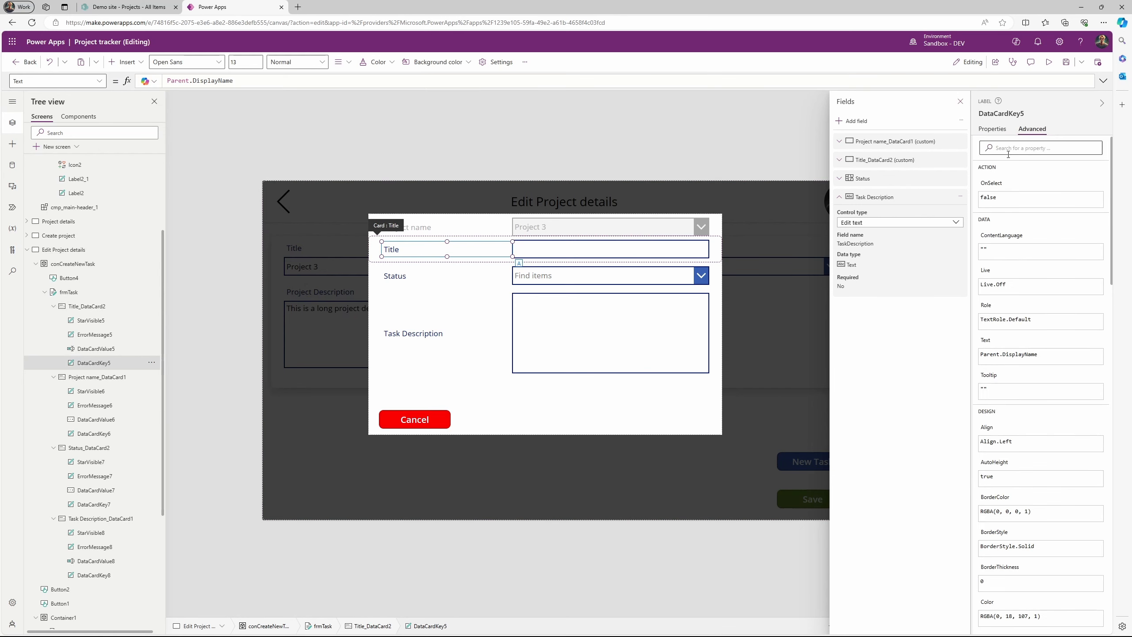
{"action": "left_click", "coordinate": [992, 129]}
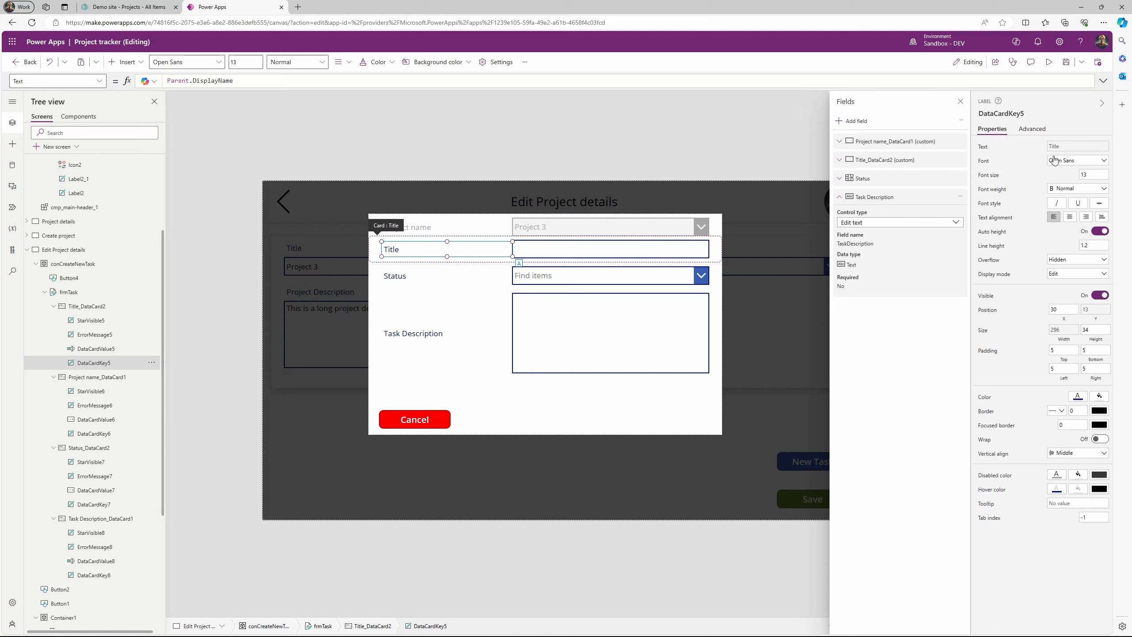
{"action": "double_click", "coordinate": [235, 81]}
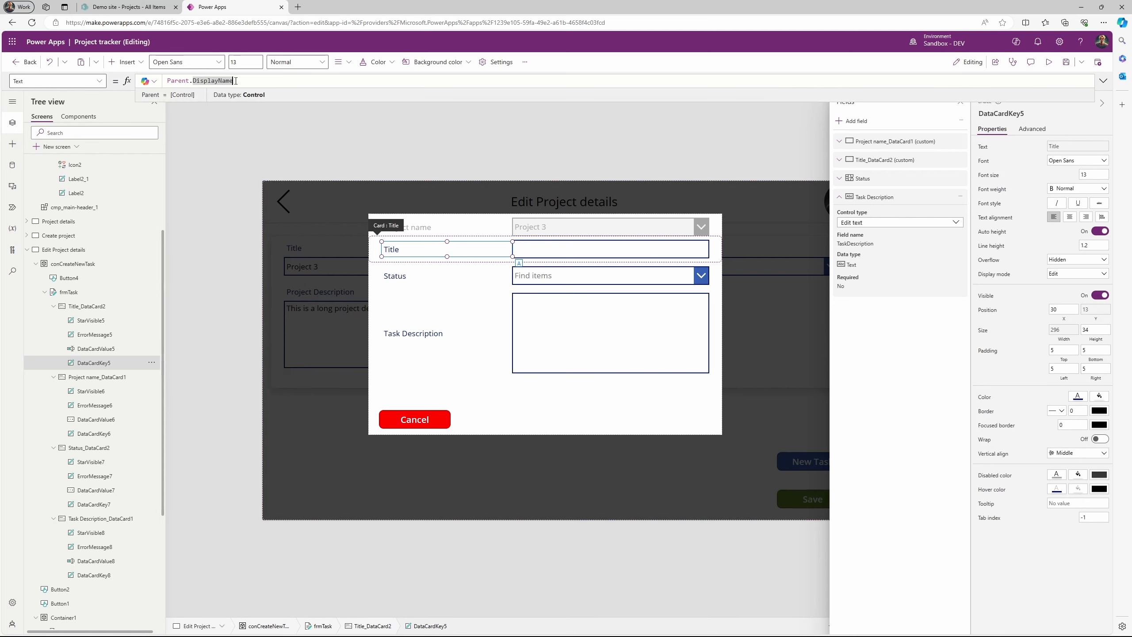
{"action": "key", "text": "ctrl+a"}
{"action": "type", "text": "Task "}
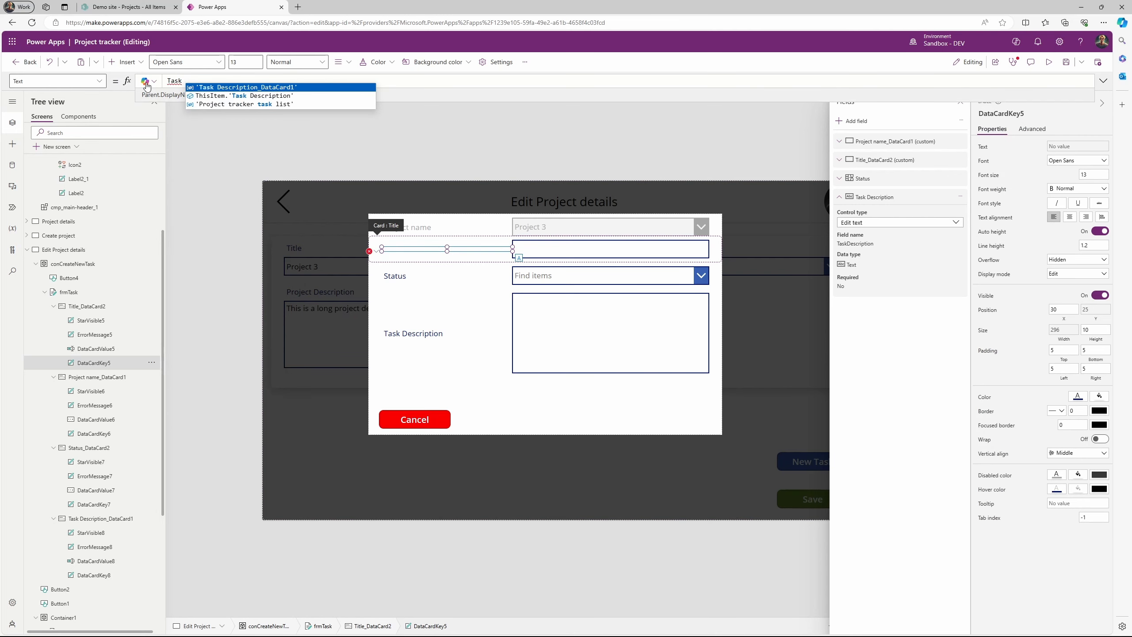
{"action": "type", "text": "Name"}
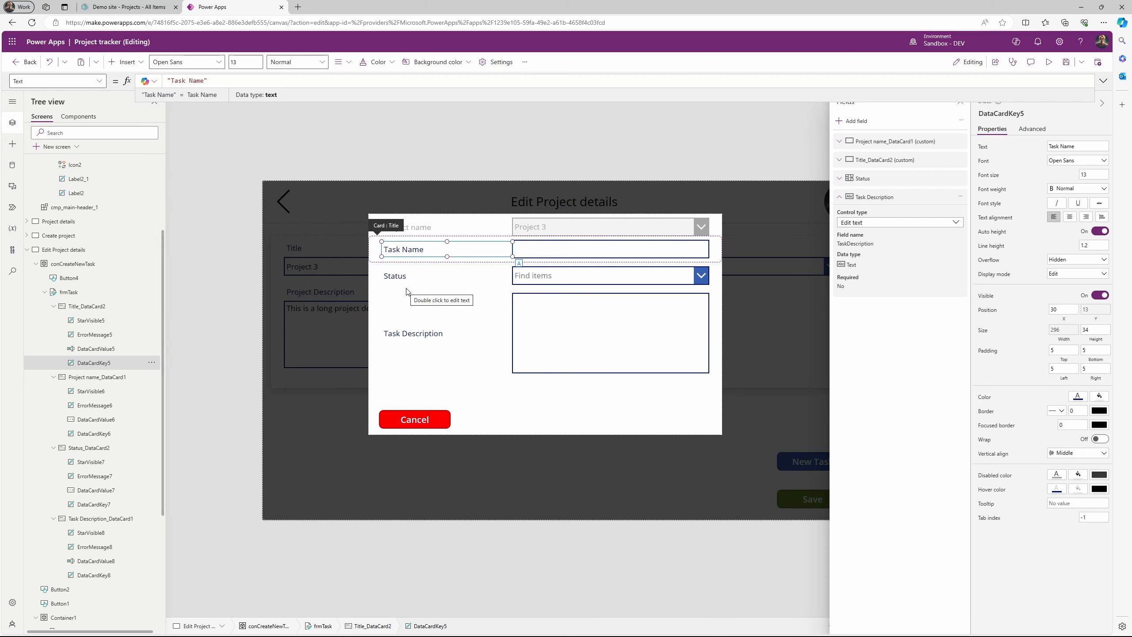
{"action": "left_click", "coordinate": [592, 408]}
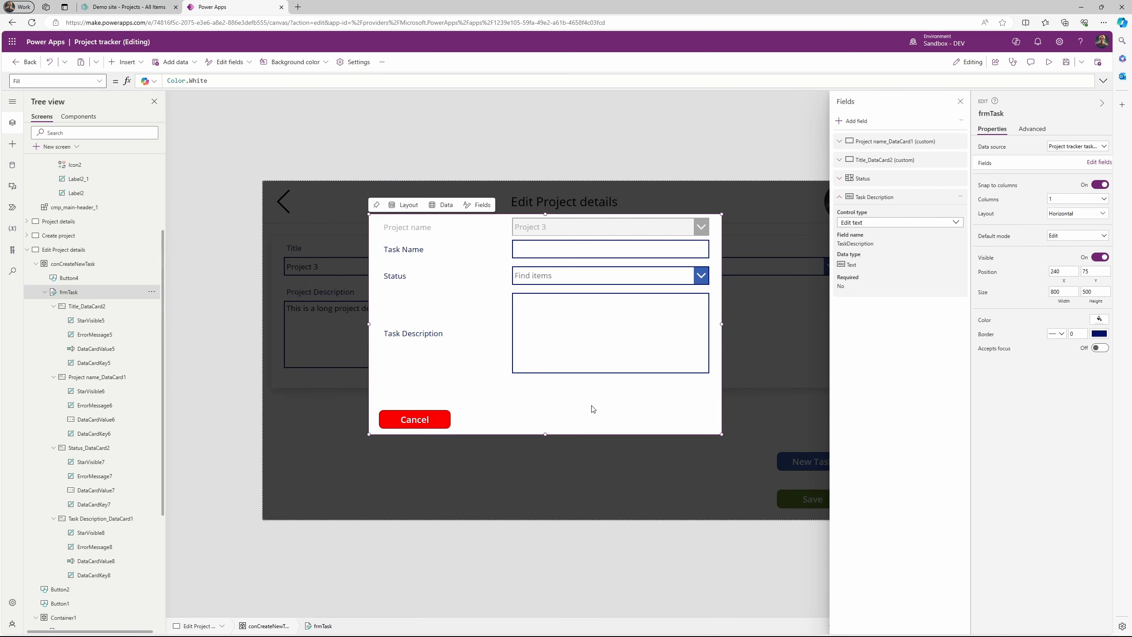
Insert a button into conCreateNewTask and place it in the pop-up's lower-right corner, level with Cancel, at about X 852, Y 520
{"action": "left_click", "coordinate": [591, 406]}
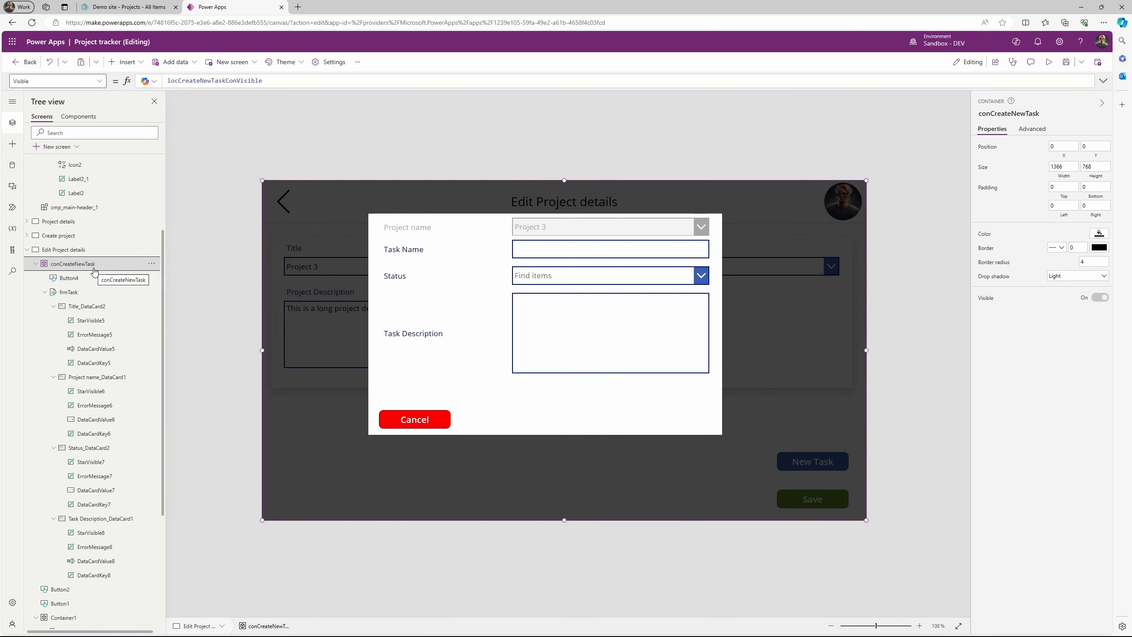
{"action": "left_click", "coordinate": [127, 62]}
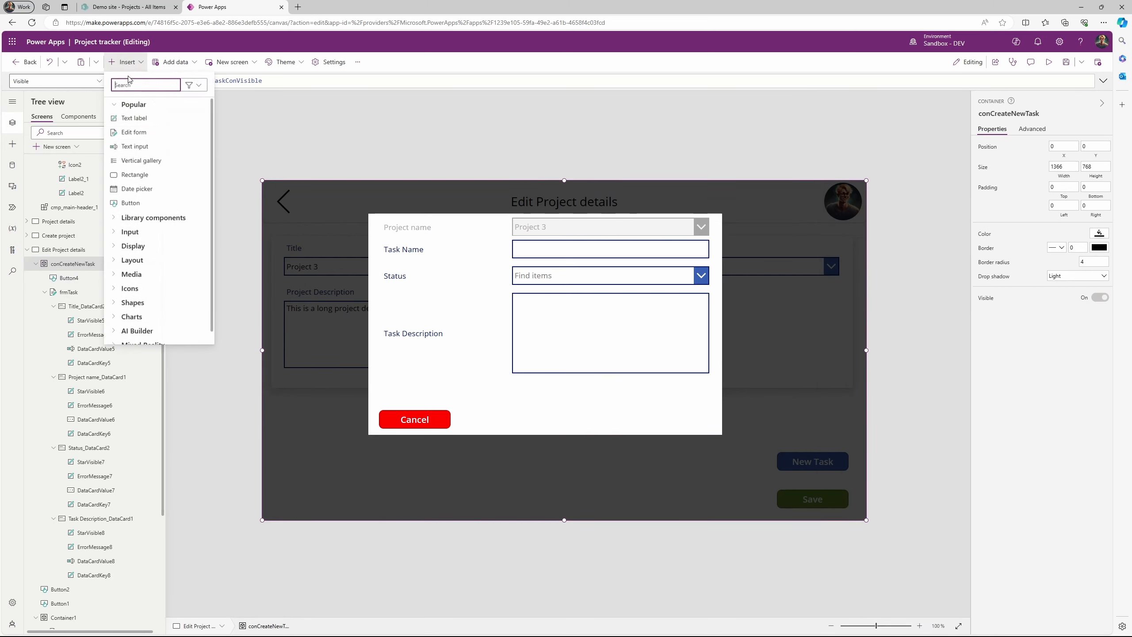
{"action": "type", "text": "b"}
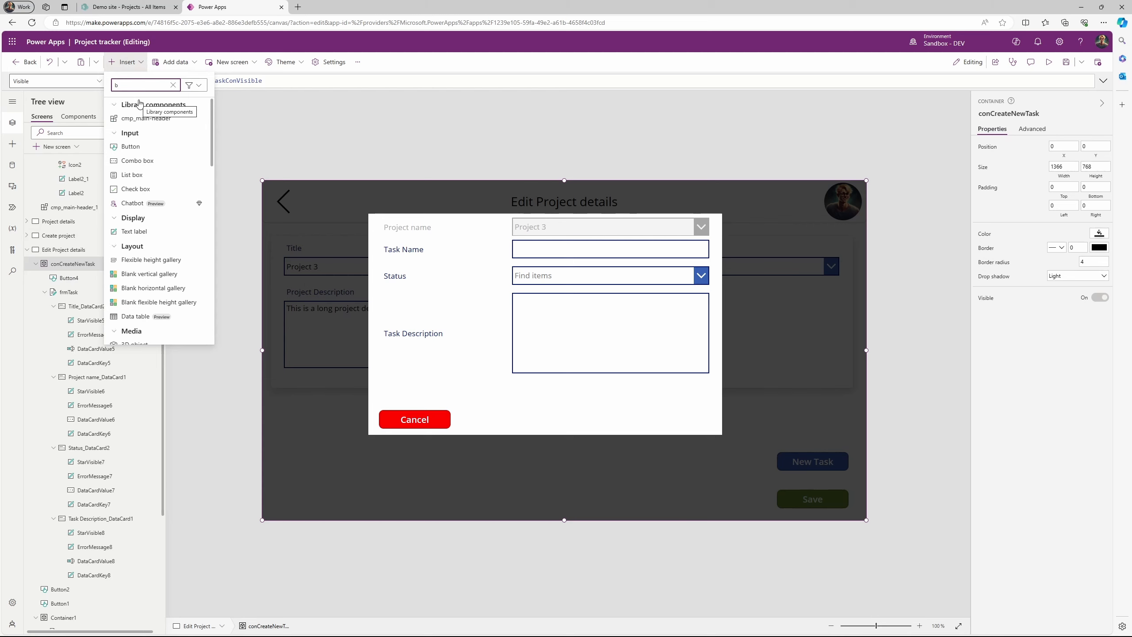
{"action": "left_click", "coordinate": [131, 146]}
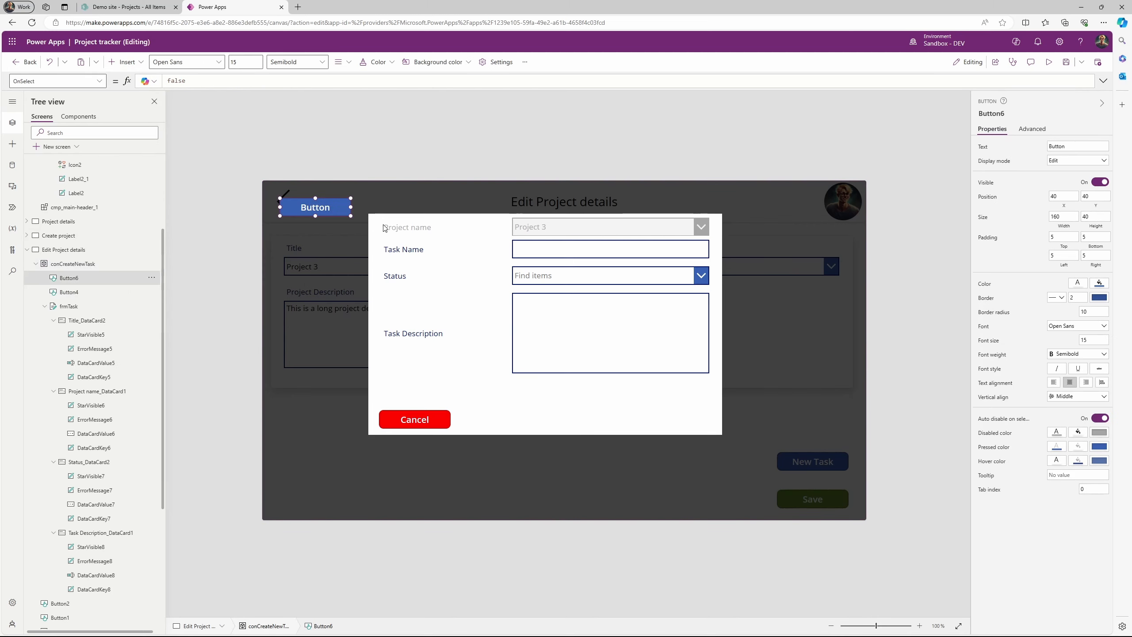
{"action": "left_click_drag", "start_coordinate": [342, 214], "coordinate": [694, 424]}
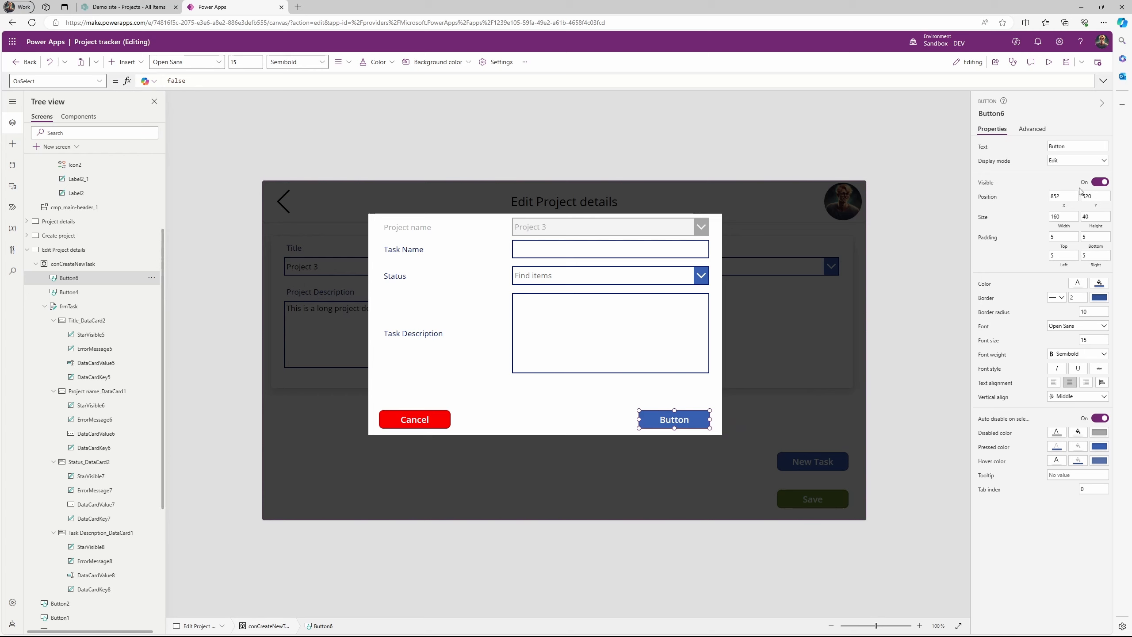
Set the new button's text to Create and its fill to the dark green theme color
{"action": "left_click_drag", "start_coordinate": [1083, 146], "coordinate": [1027, 149]}
{"action": "type", "text": "Create"}
{"action": "left_click", "coordinate": [1101, 288]}
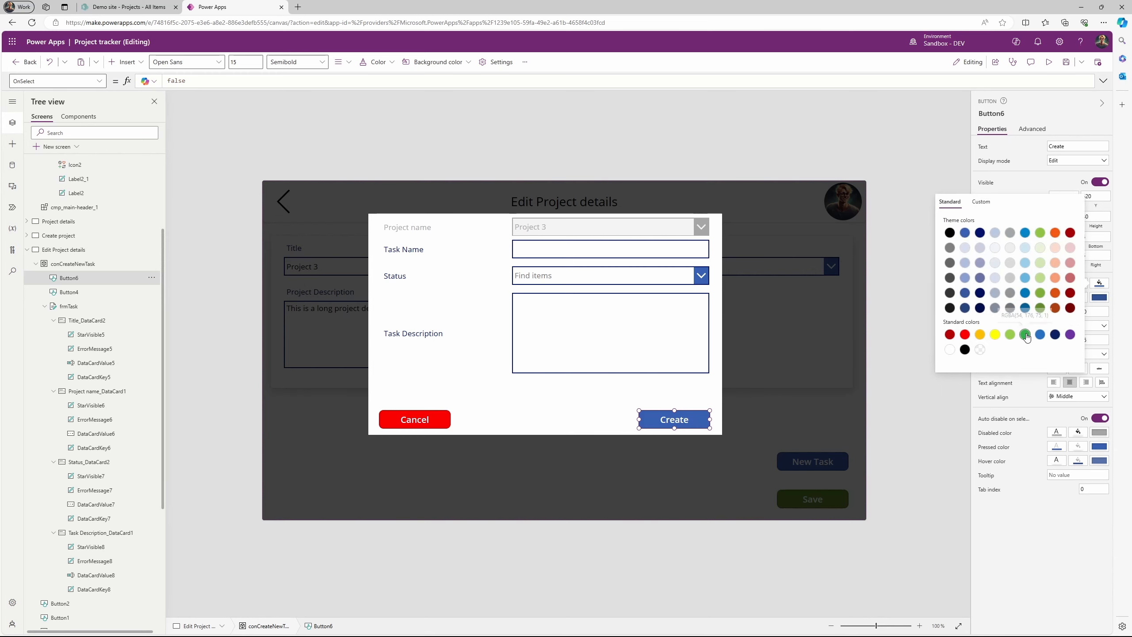
{"action": "left_click", "coordinate": [1040, 308]}
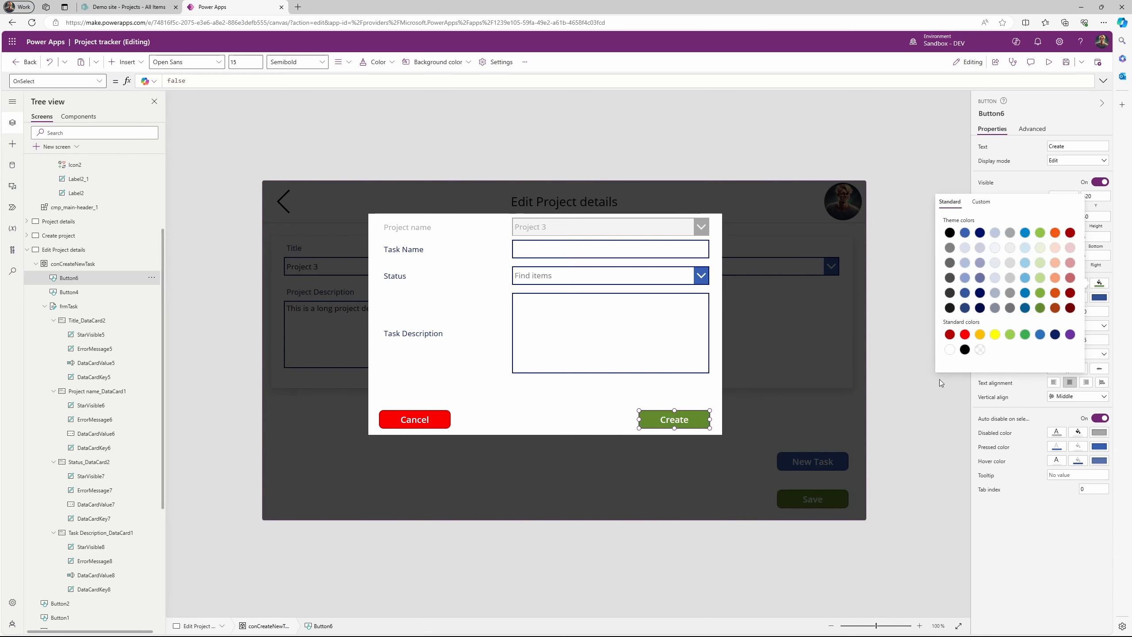
Replace the Create button's OnSelect formula with SubmitForm(frmTask)
{"action": "left_click", "coordinate": [1047, 525]}
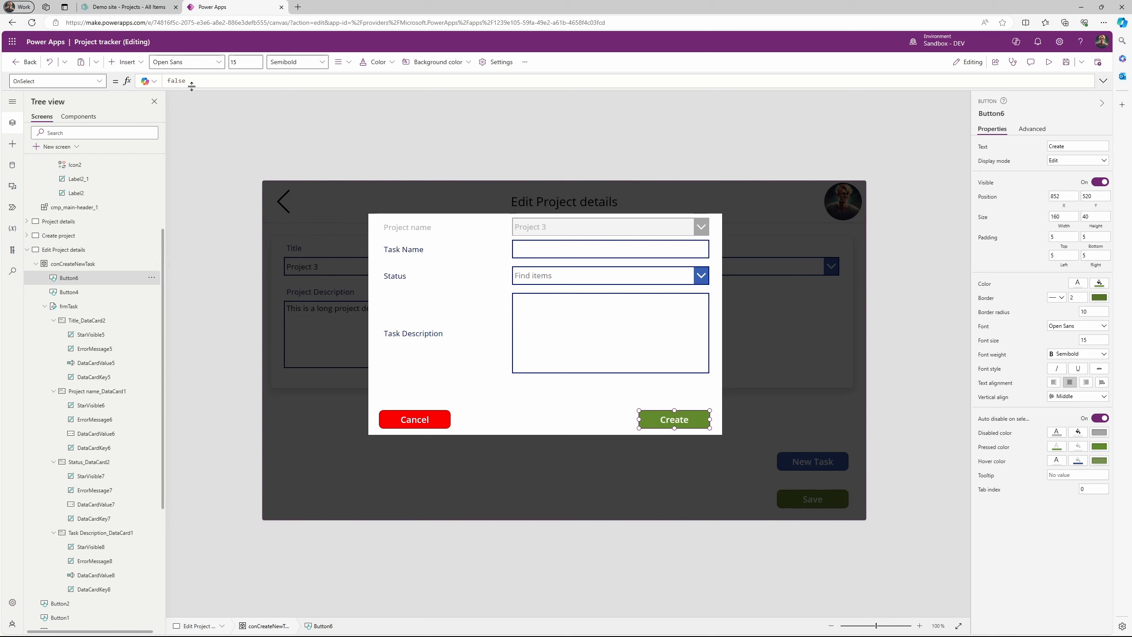
{"action": "left_click", "coordinate": [219, 81]}
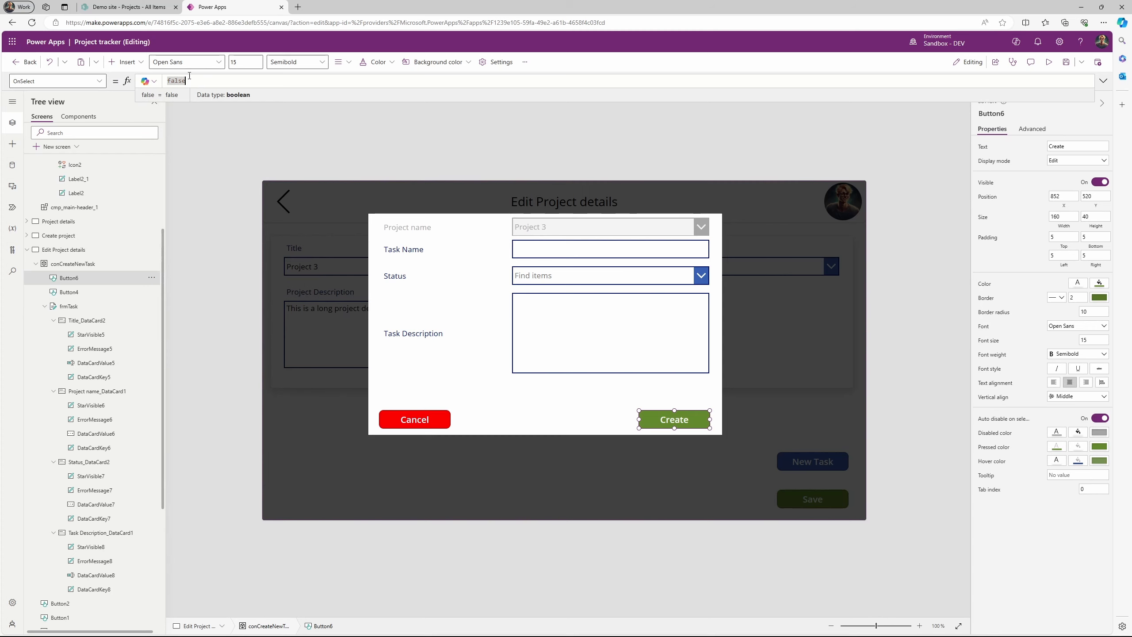
{"action": "left_click_drag", "start_coordinate": [189, 76], "coordinate": [162, 76]}
{"action": "type", "text": "SubmitForm"}
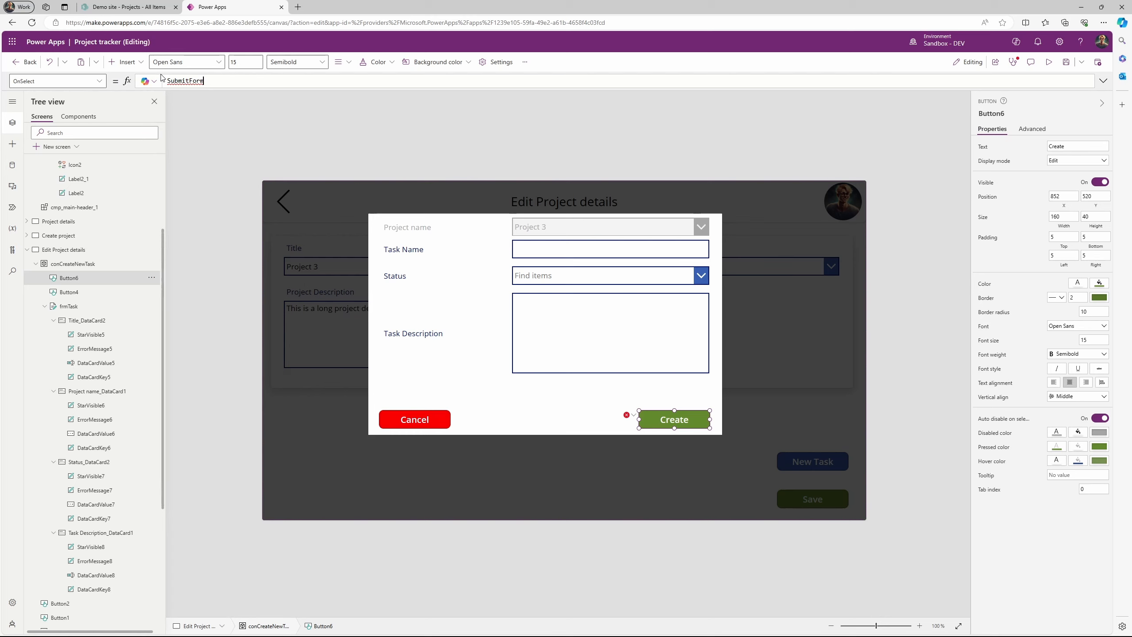
{"action": "type", "text": "("}
{"action": "key", "text": "Down"}
{"action": "key", "text": "Down"}
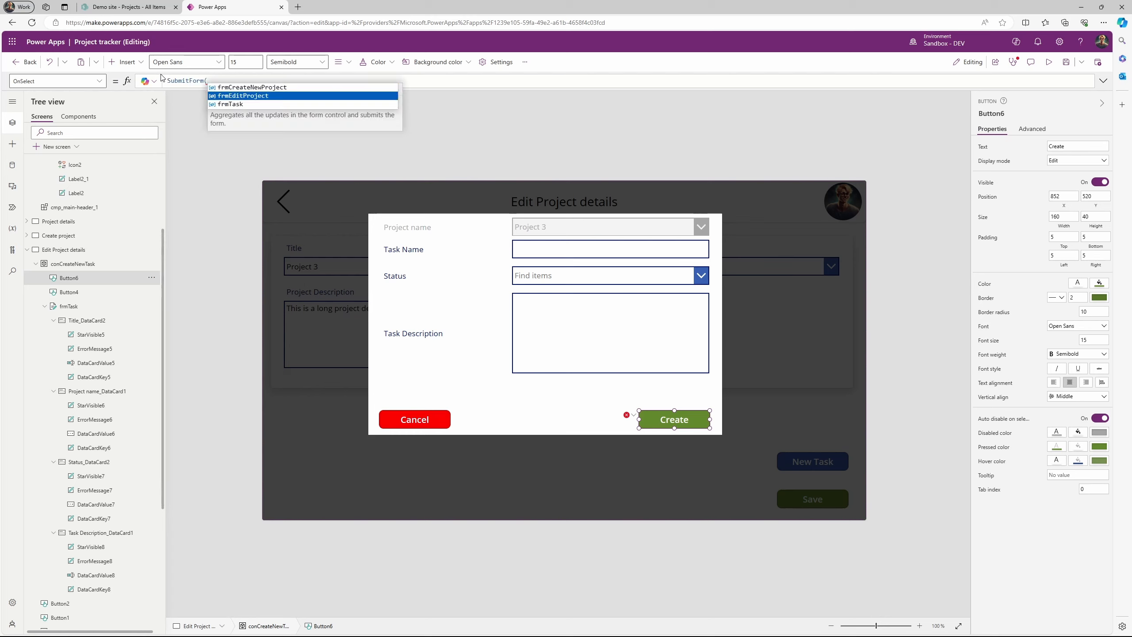
{"action": "key", "text": "Tab"}
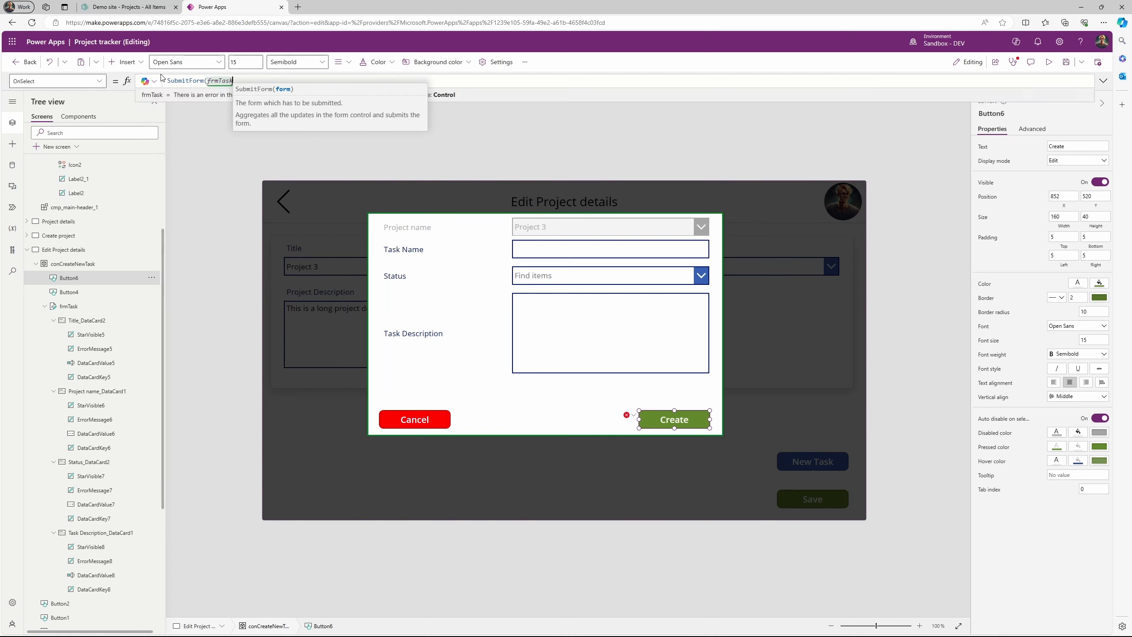
{"action": "type", "text": ")"}
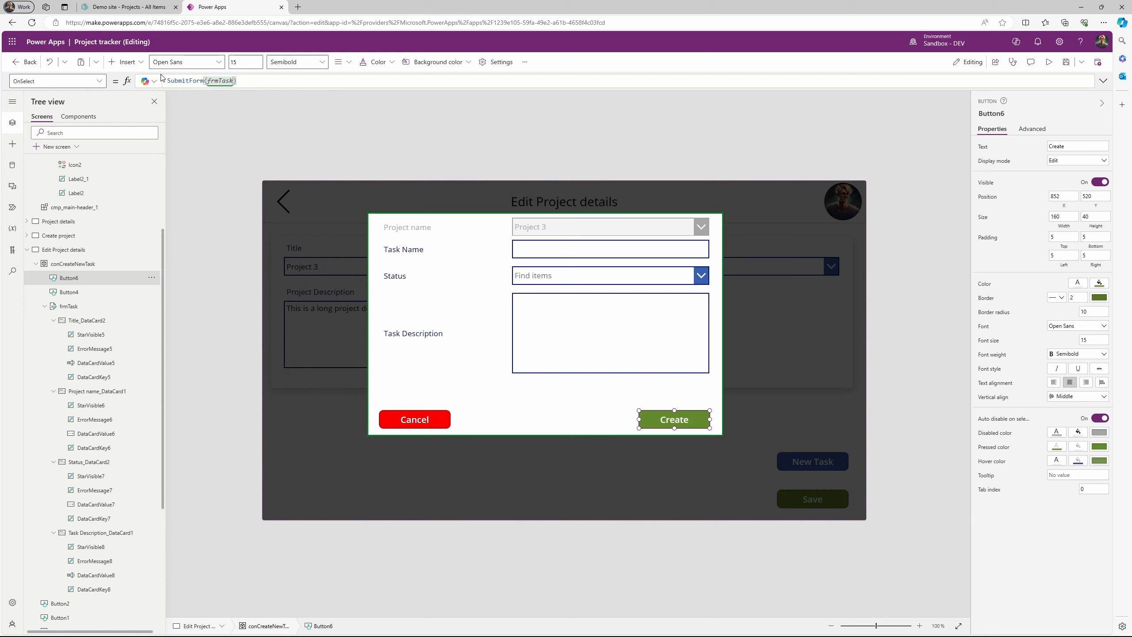
Append ResetForm(frmTask); to the Create button's OnSelect formula, separated from SubmitForm by a semicolon
{"action": "type", "text": ";re"}
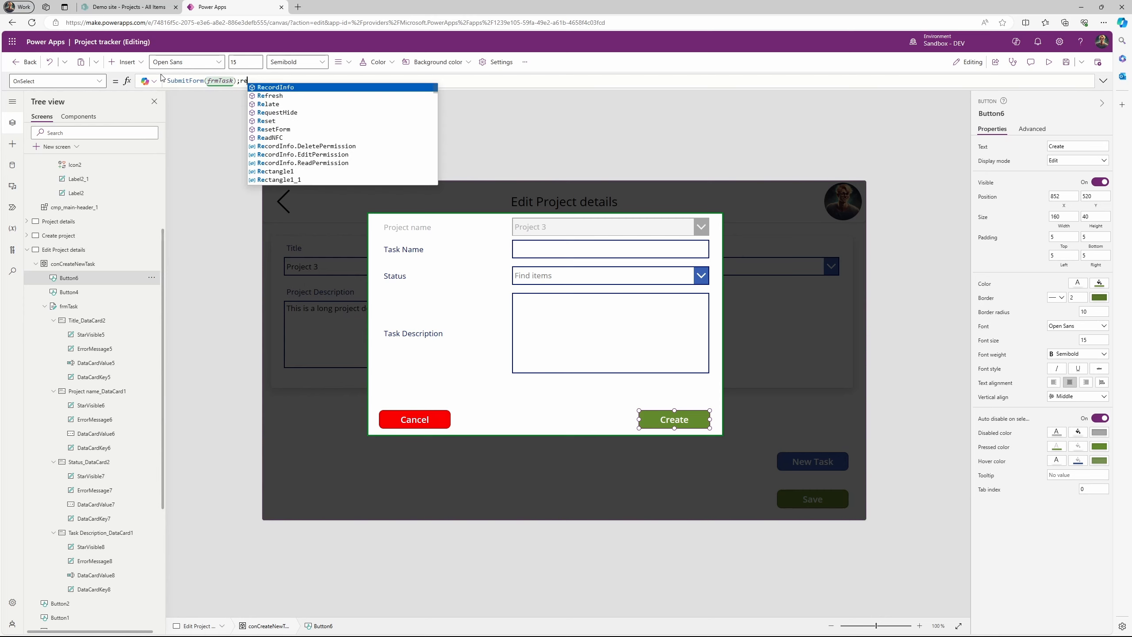
{"action": "type", "text": "s"}
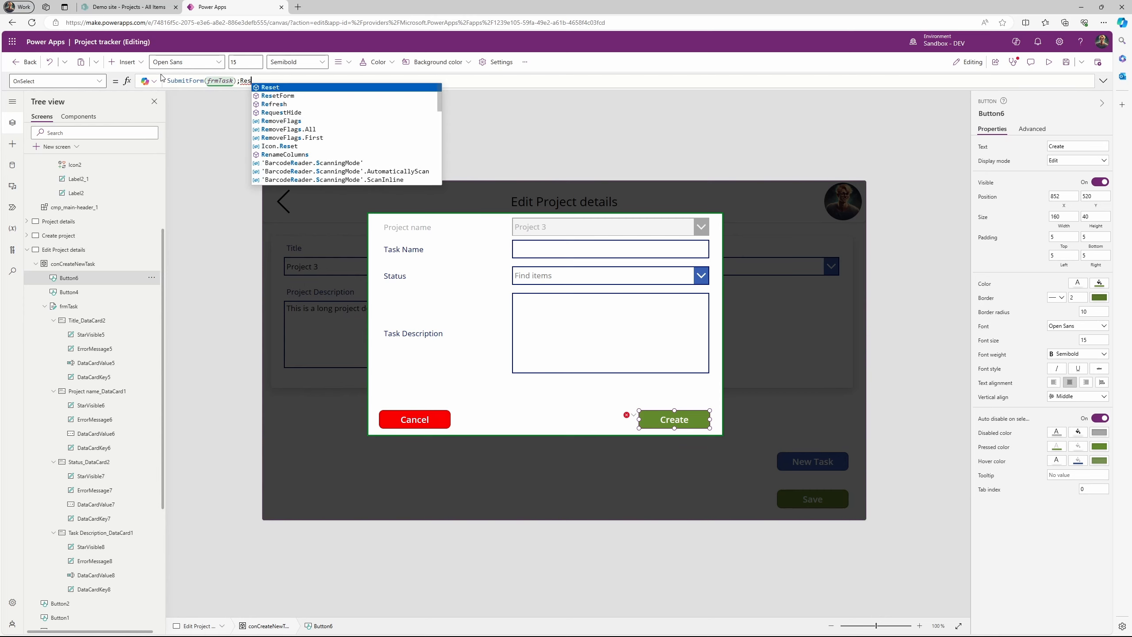
{"action": "key", "text": "Down"}
{"action": "key", "text": "Tab"}
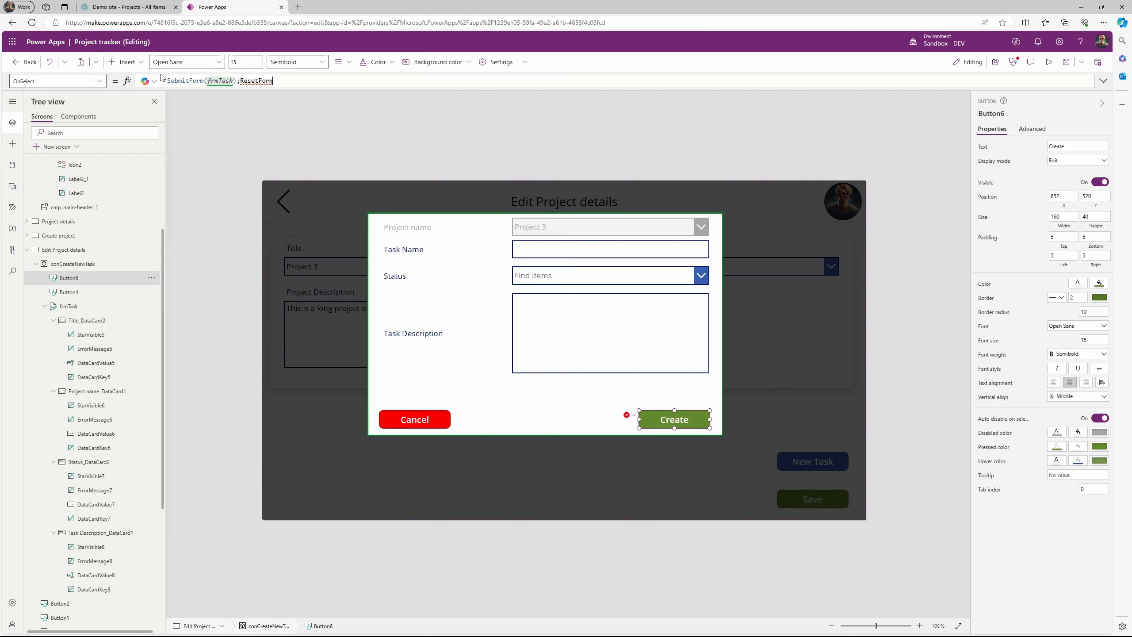
{"action": "type", "text": "("}
{"action": "key", "text": "Down"}
{"action": "key", "text": "Down"}
{"action": "key", "text": "Tab"}
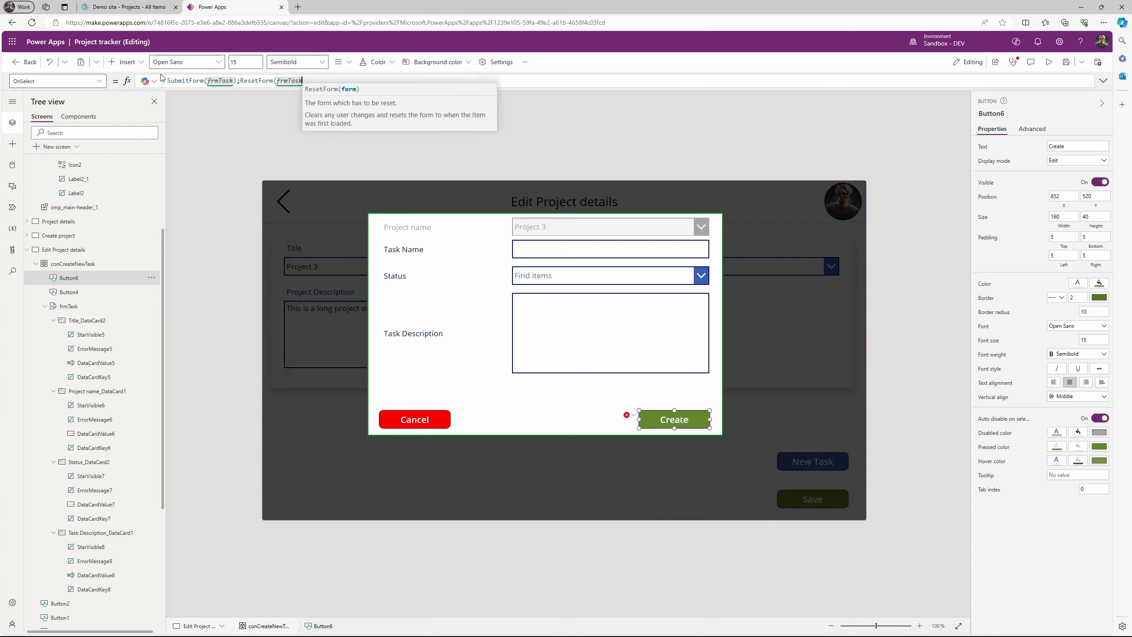
{"action": "type", "text": ");"}
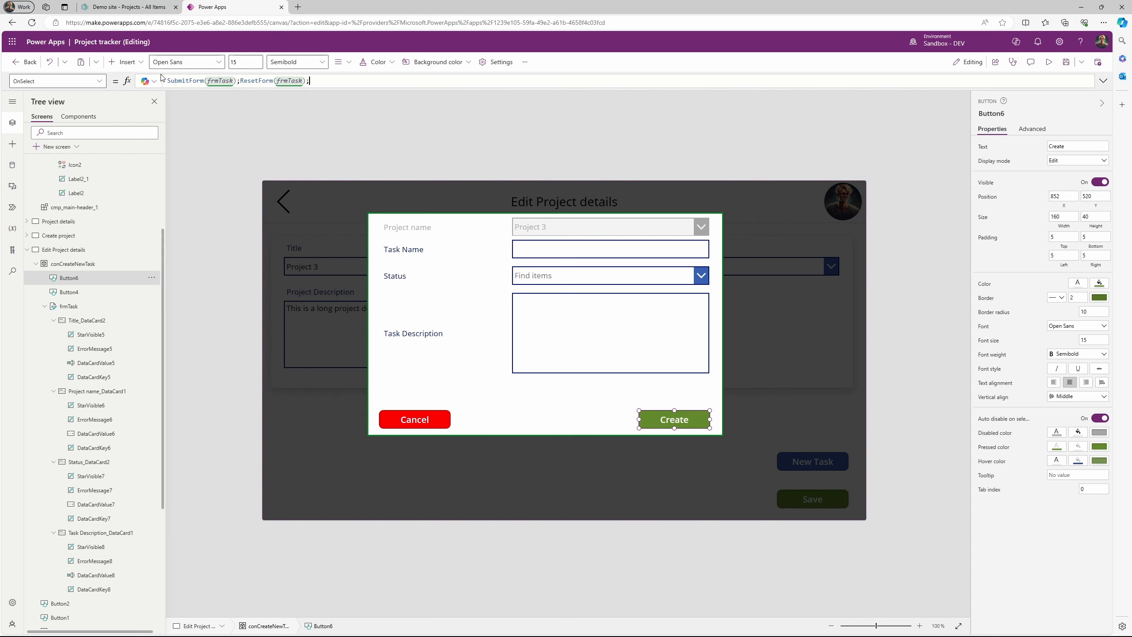
Append UpdateContext({locCreateNewTaskConVisible:false}) to the end of the Create button's OnSelect formula
{"action": "type", "text": "Update"}
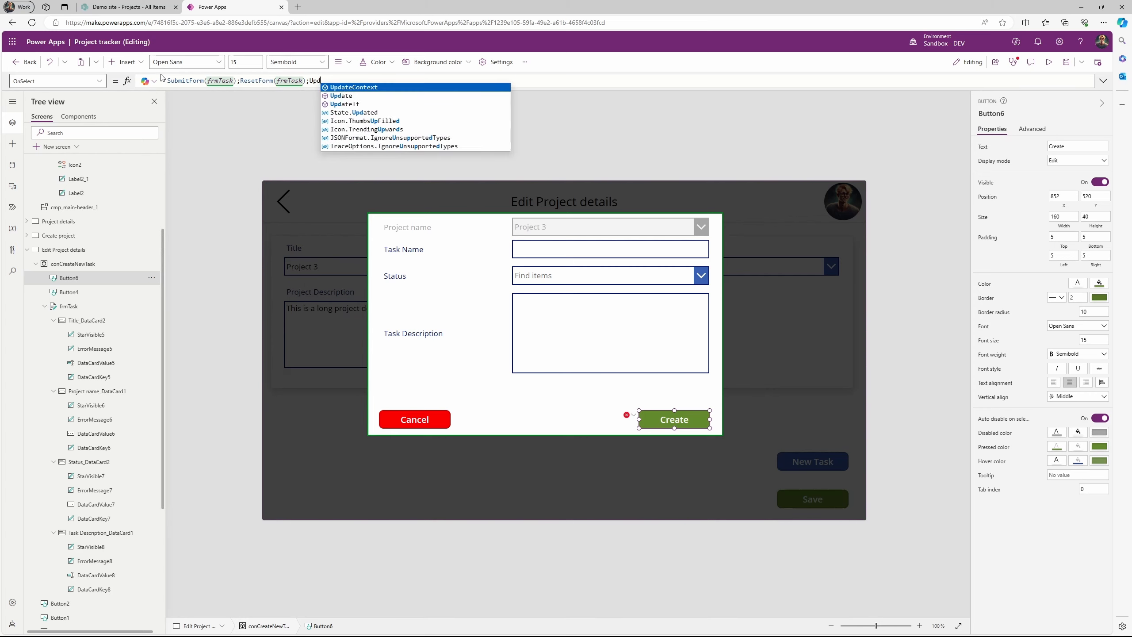
{"action": "key", "text": "BackSpace"}
{"action": "key", "text": "BackSpace"}
{"action": "key", "text": "BackSpace"}
{"action": "key", "text": "BackSpace"}
{"action": "key", "text": "BackSpace"}
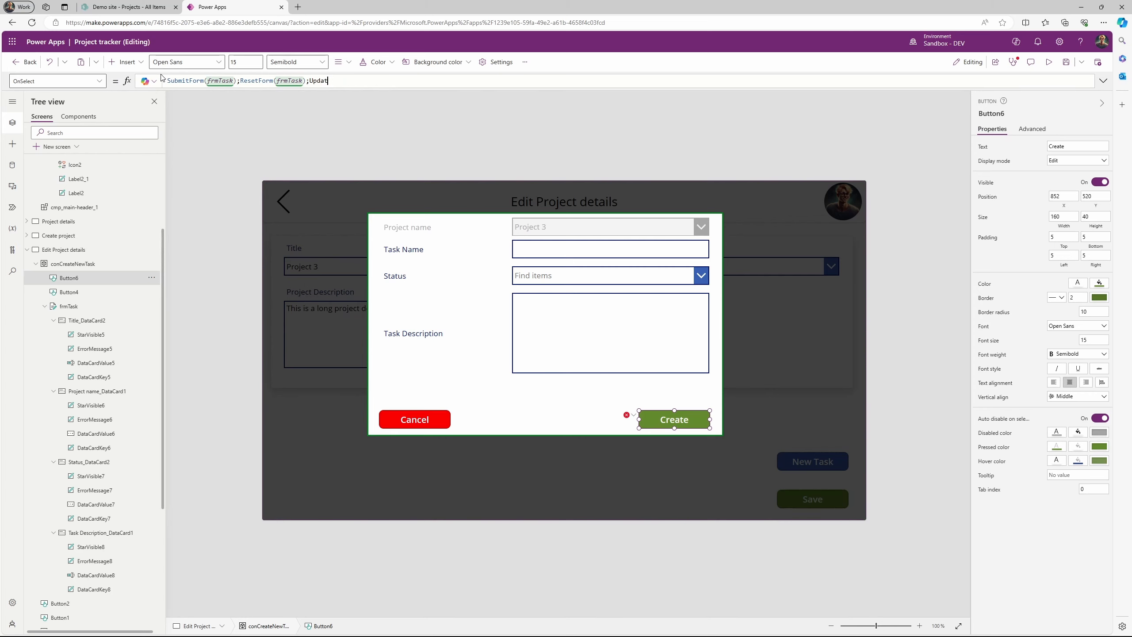
{"action": "key", "text": "Down"}
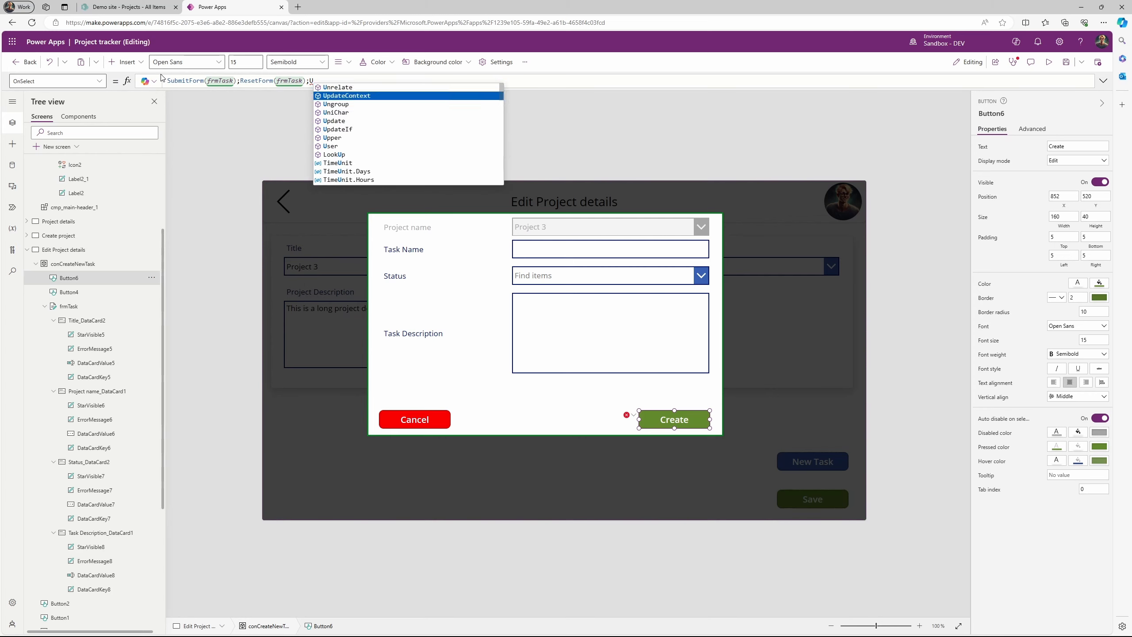
{"action": "key", "text": "Tab"}
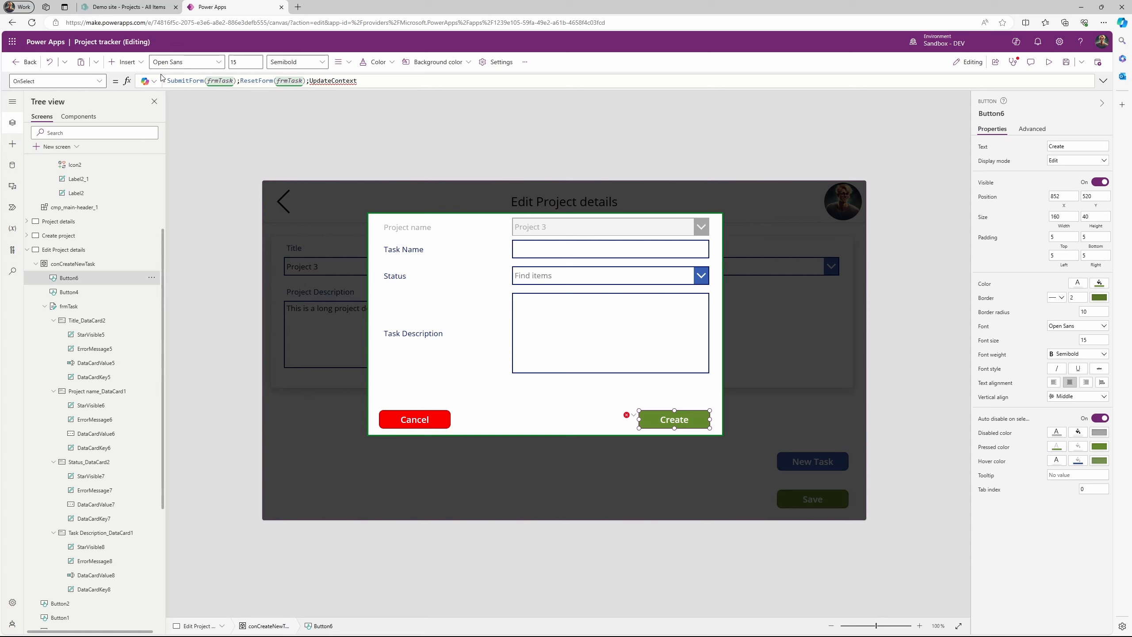
{"action": "type", "text": "("}
{"action": "key", "text": "Tab"}
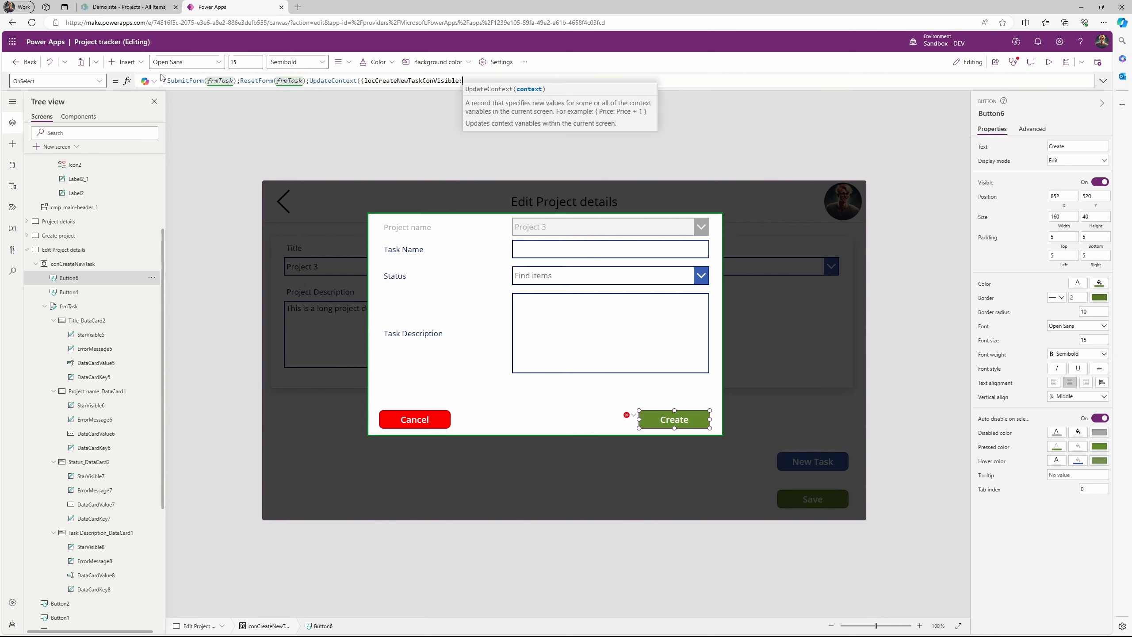
{"action": "type", "text": "false"}
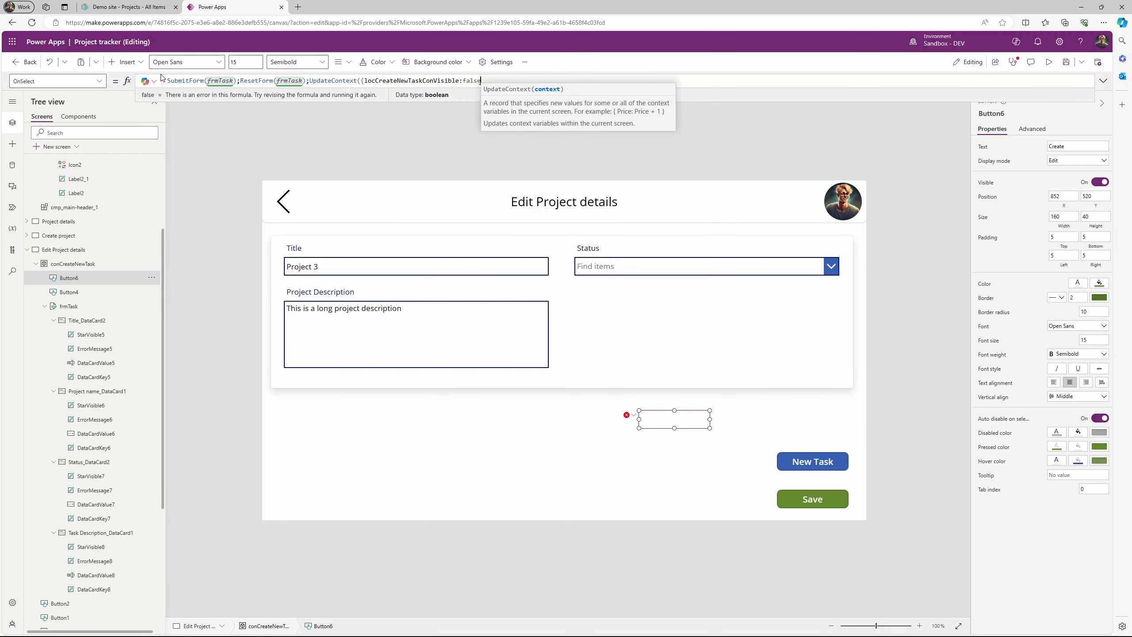
{"action": "type", "text": "})"}
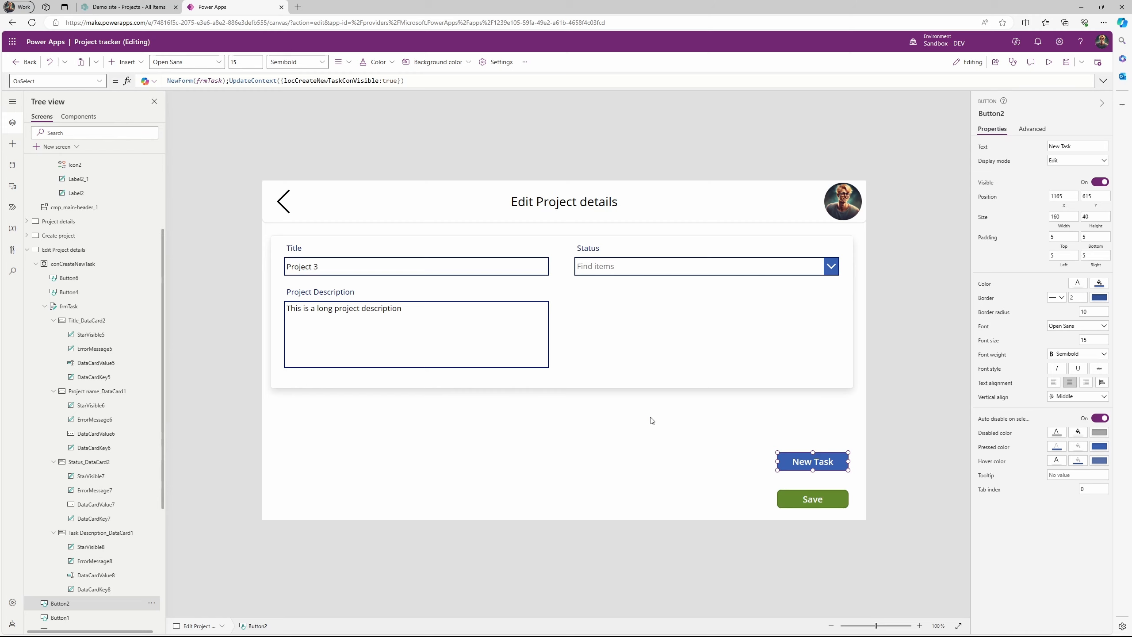
Preview the app, go back to the project list and open Project 3 for editing
{"action": "left_click", "coordinate": [1050, 63]}
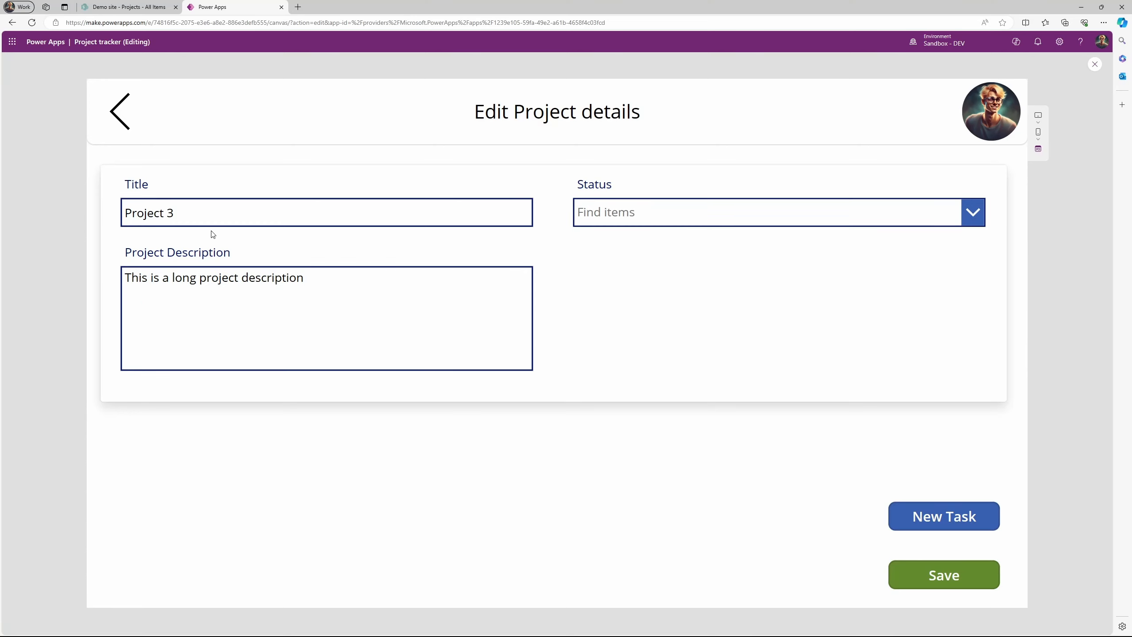
{"action": "left_click", "coordinate": [117, 128]}
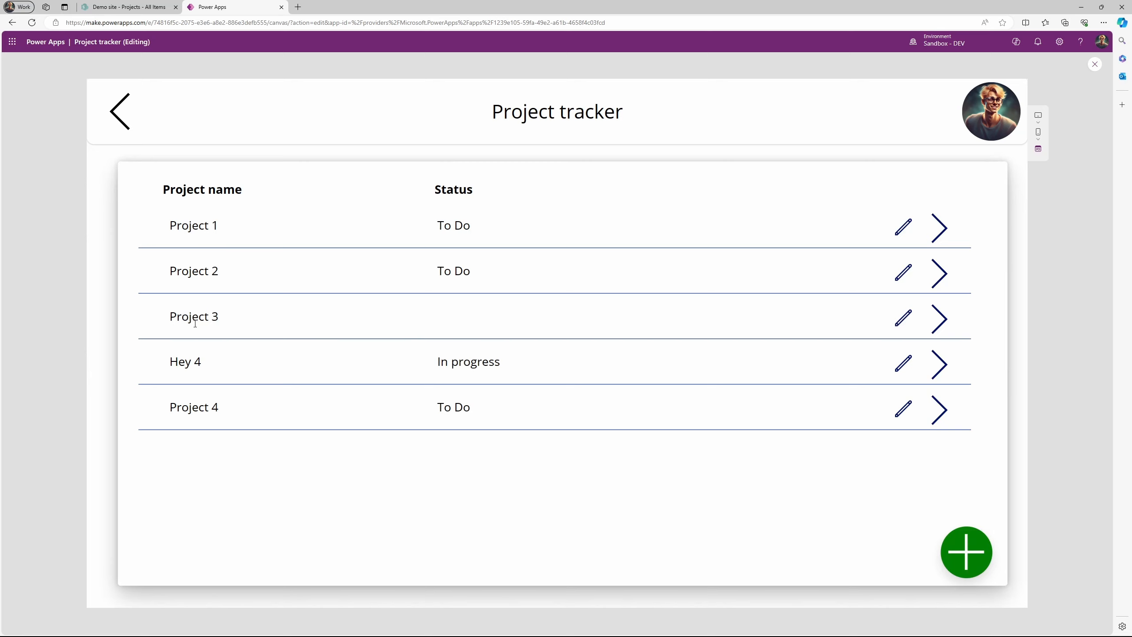
{"action": "left_click", "coordinate": [904, 320]}
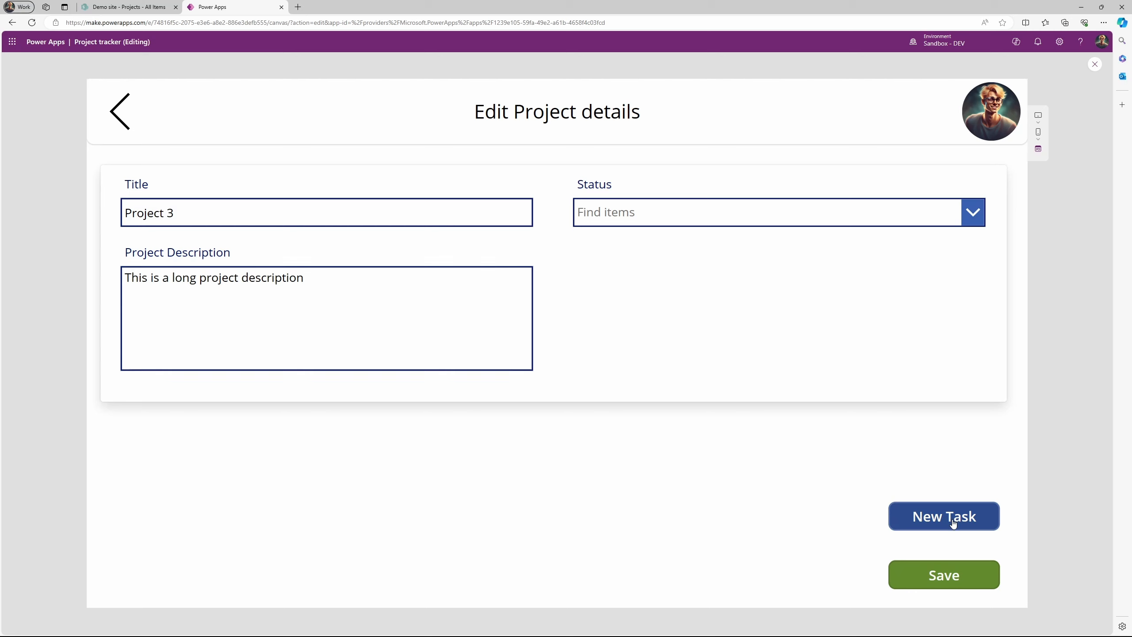
Create a new task for Project 3 named "Name Projet 3 task 1" with status To Do and description "A small description"
{"action": "left_click", "coordinate": [953, 522]}
{"action": "left_click", "coordinate": [524, 189]}
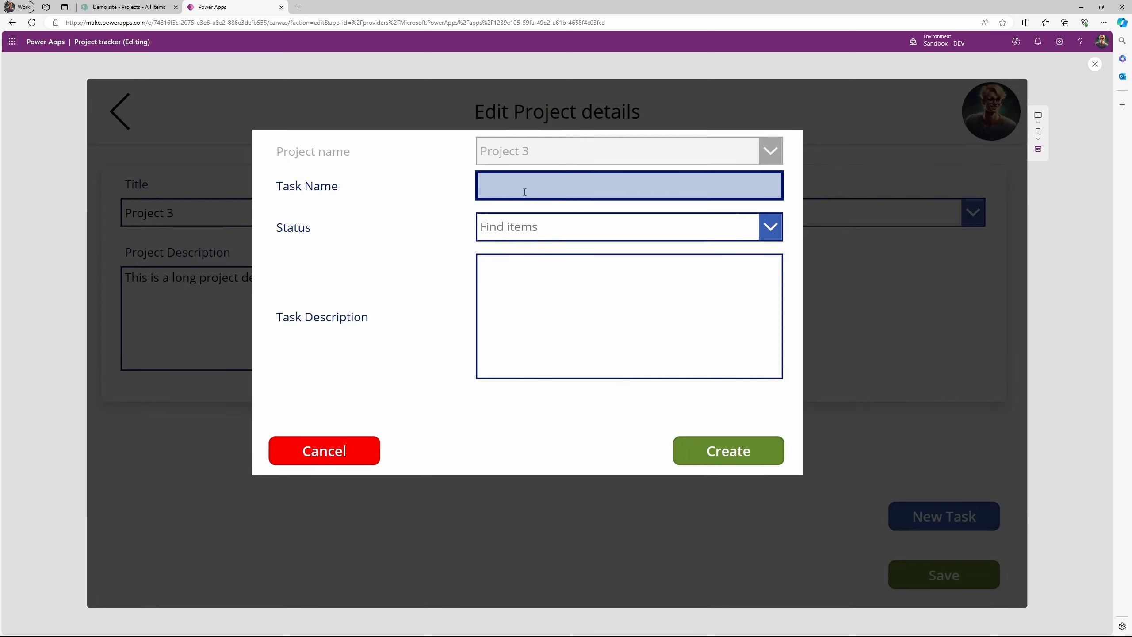
{"action": "type", "text": "Name Projet 3 task 1"}
{"action": "left_click", "coordinate": [534, 227]}
{"action": "left_click", "coordinate": [550, 260]}
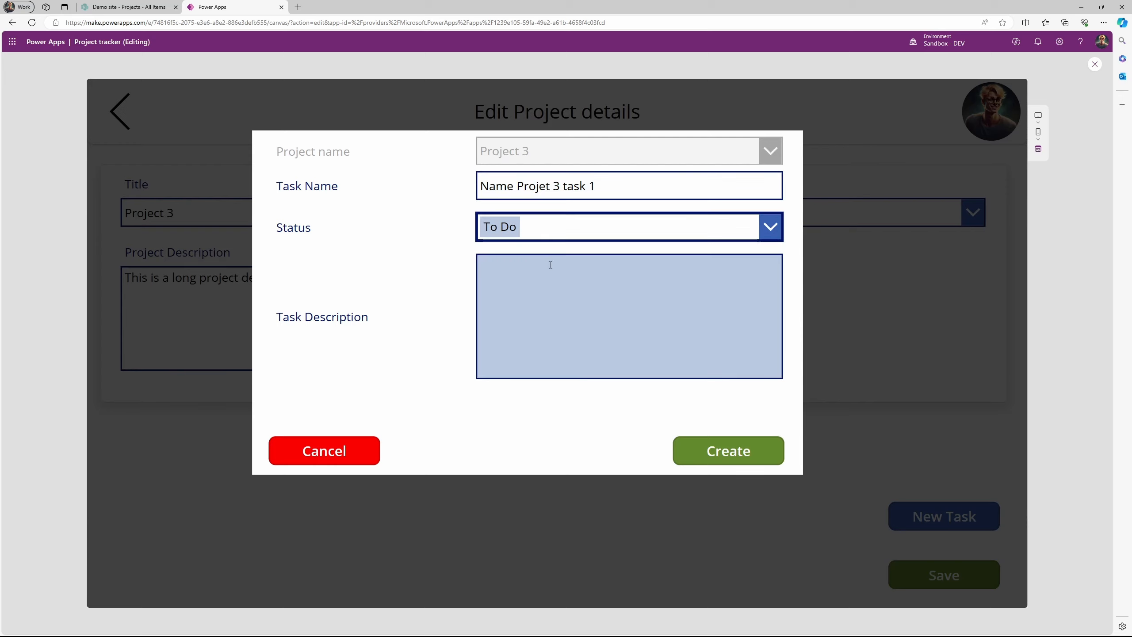
{"action": "left_click", "coordinate": [555, 296]}
{"action": "type", "text": "A small d"}
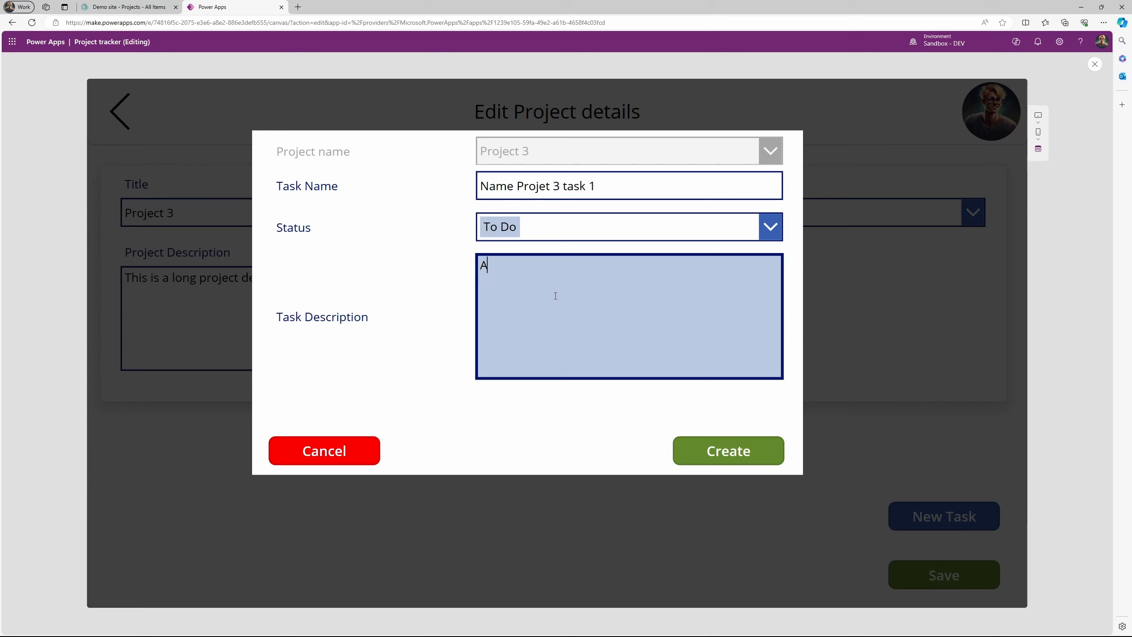
{"action": "type", "text": "escription"}
{"action": "left_click", "coordinate": [720, 455]}
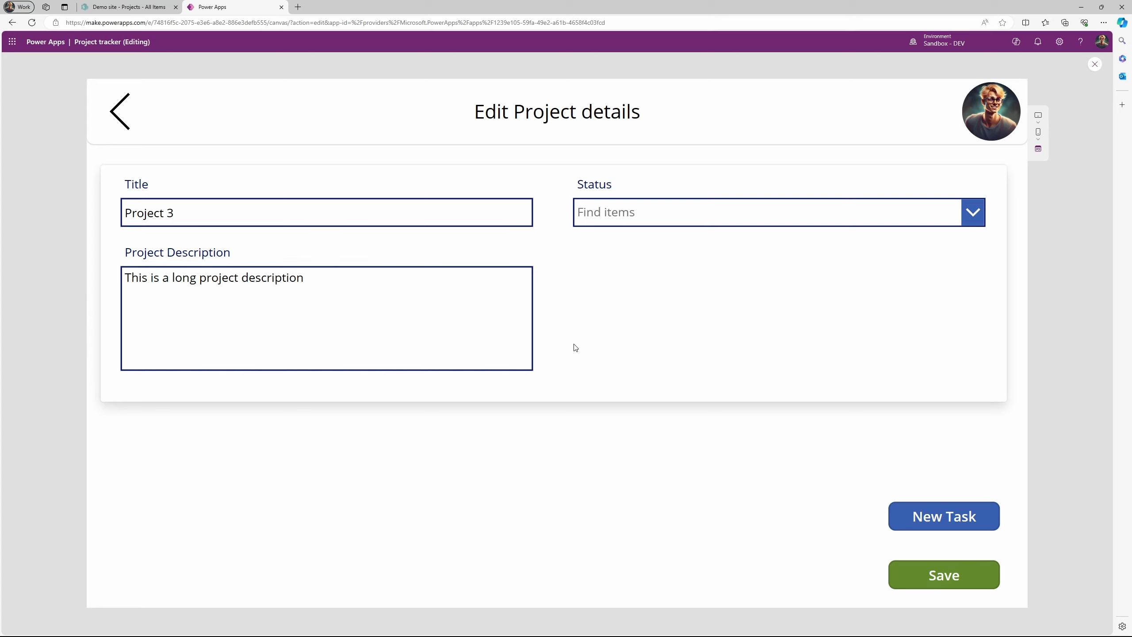
Switch to the SharePoint Demo site, open the Project Tasks list and refresh it to check for the new task
{"action": "left_click", "coordinate": [101, 8]}
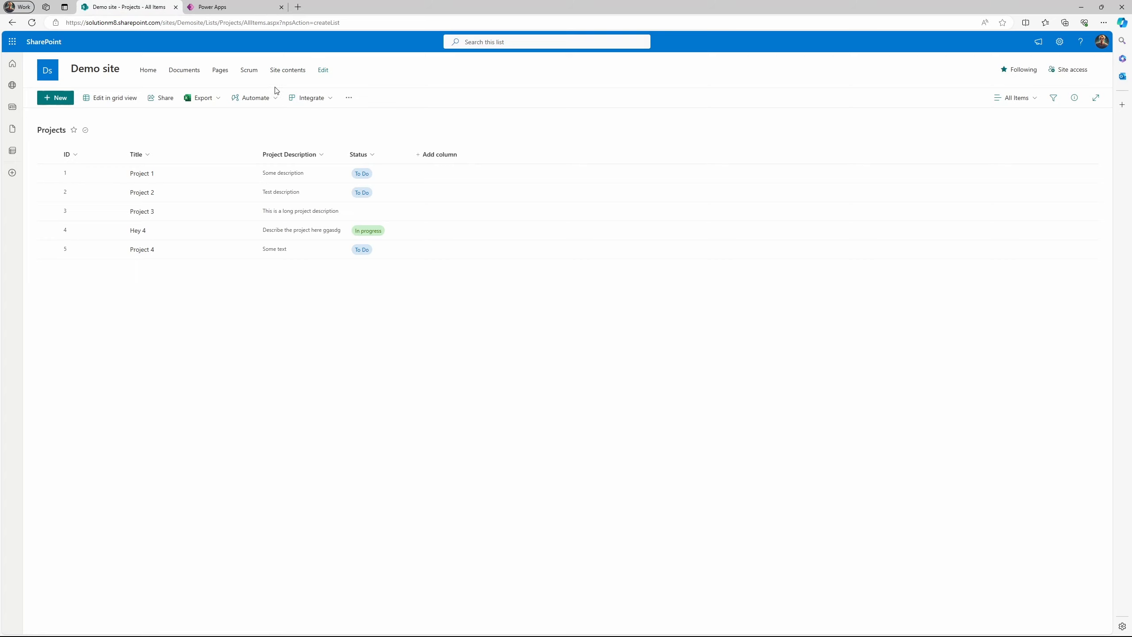
{"action": "left_click", "coordinate": [286, 70]}
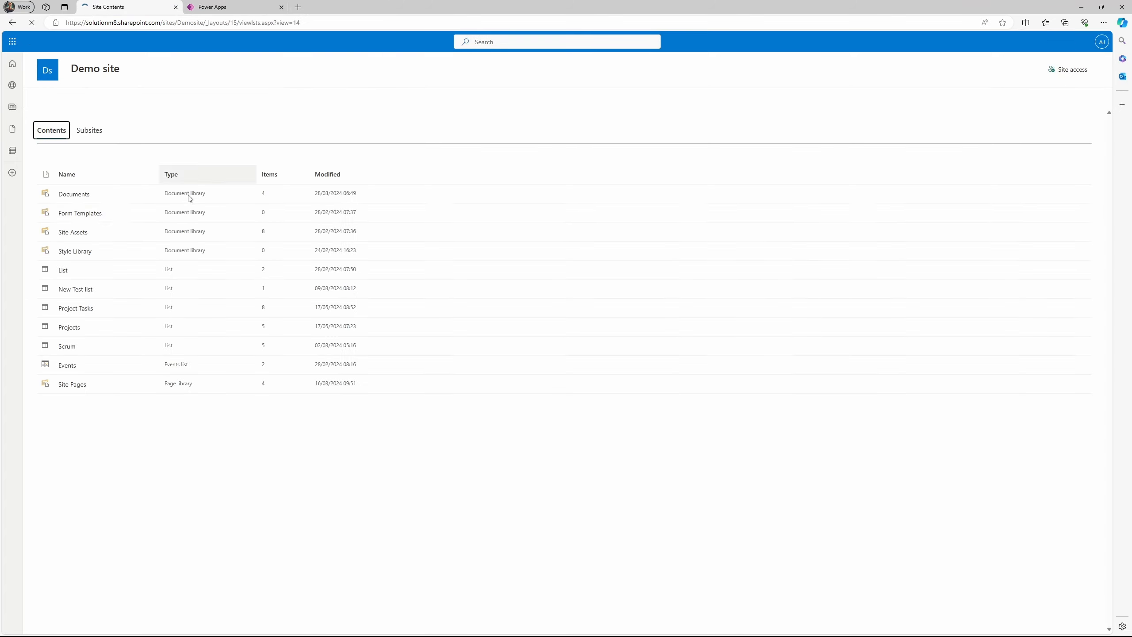
{"action": "left_click", "coordinate": [75, 309]}
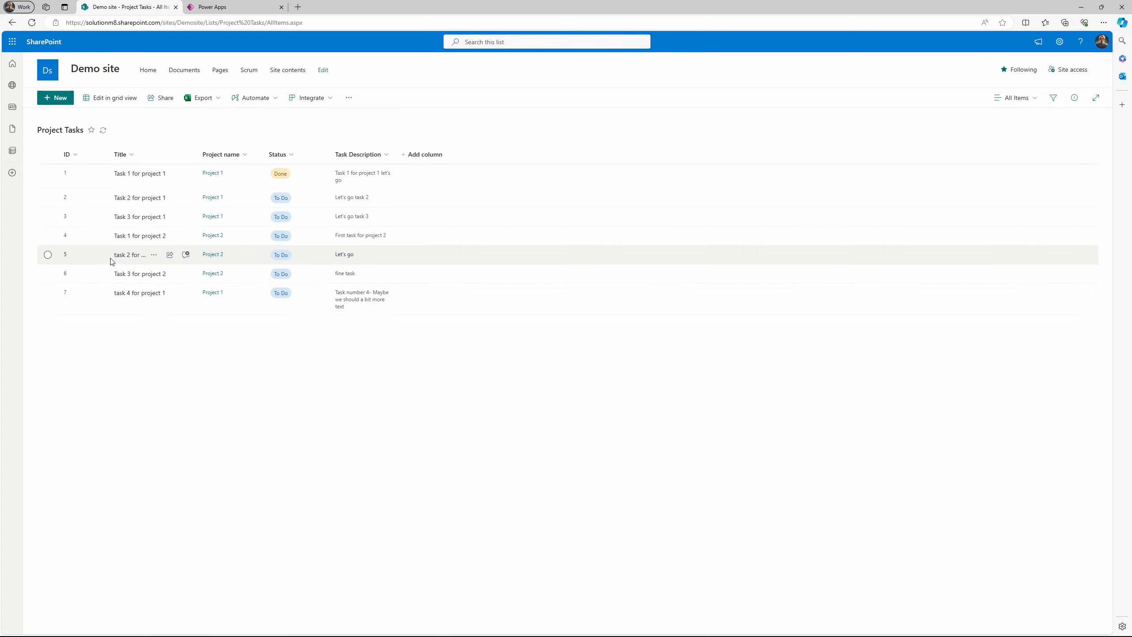
{"action": "left_click", "coordinate": [32, 22]}
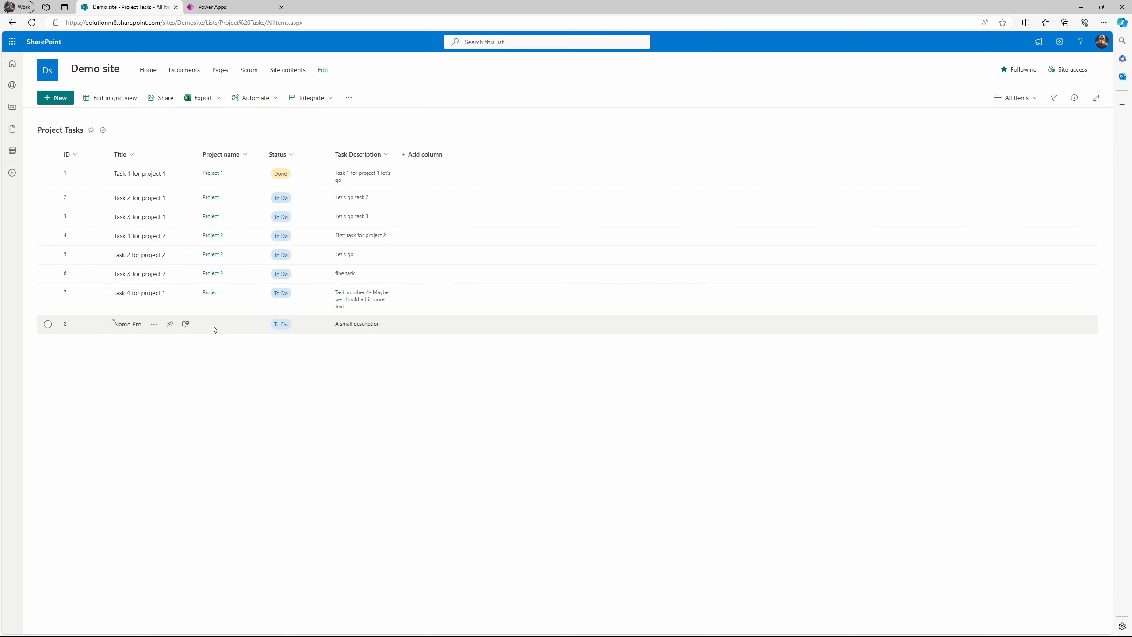
Return to Power Apps, fill a new task in preview with the name "Hej" and status To Do, and exit the preview without creating it
{"action": "key", "text": "ctrl+Tab"}
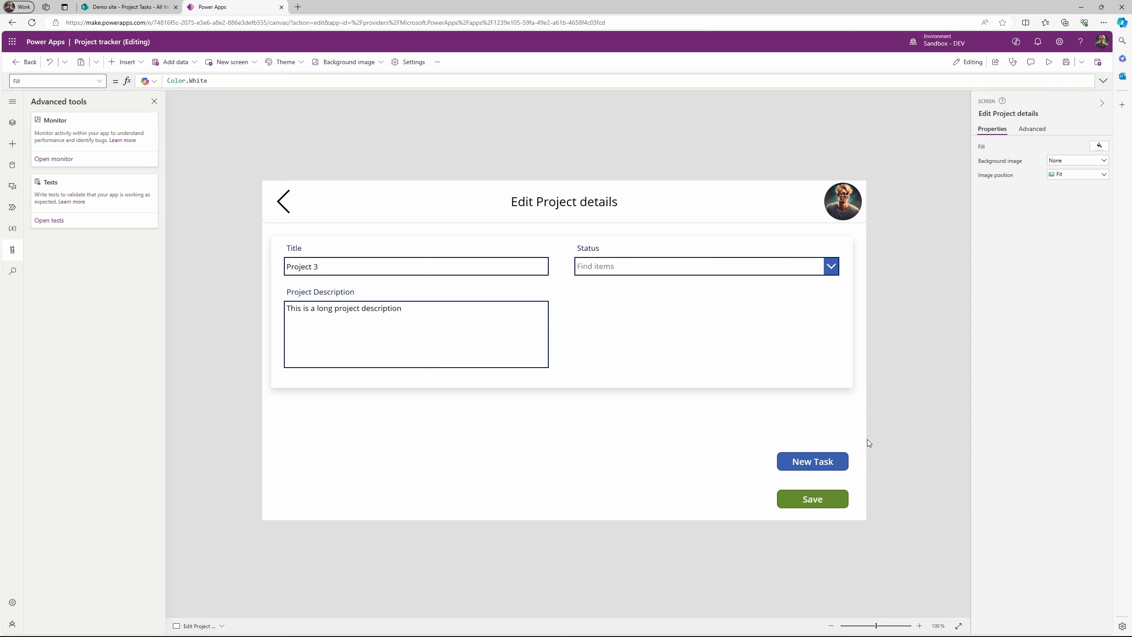
{"action": "left_click", "coordinate": [808, 463], "text": "alt"}
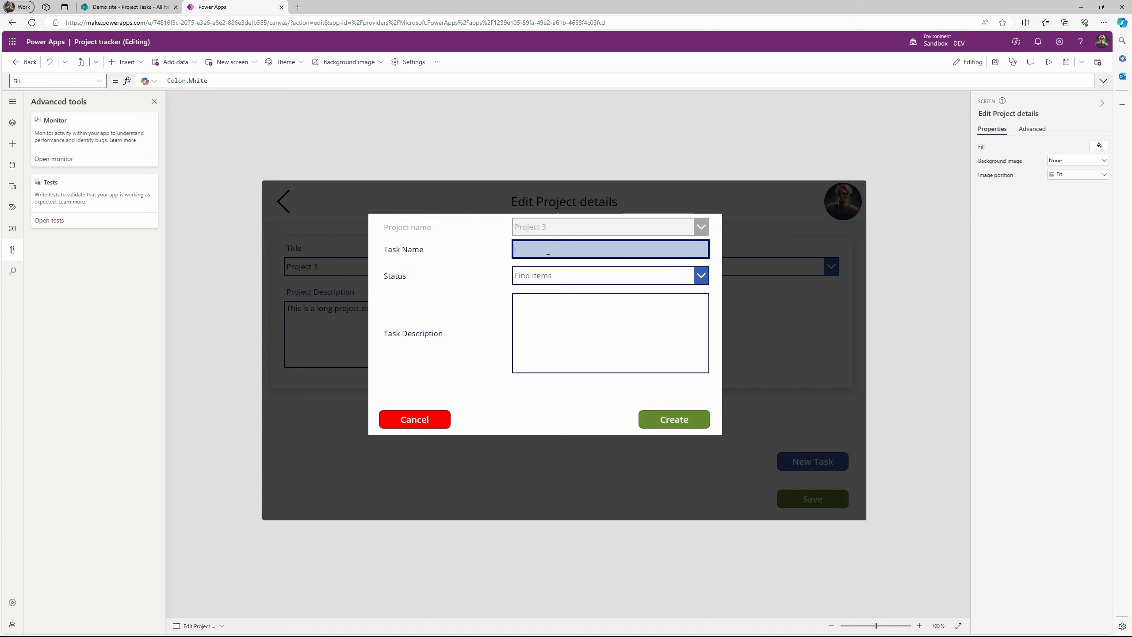
{"action": "left_click", "coordinate": [1049, 62]}
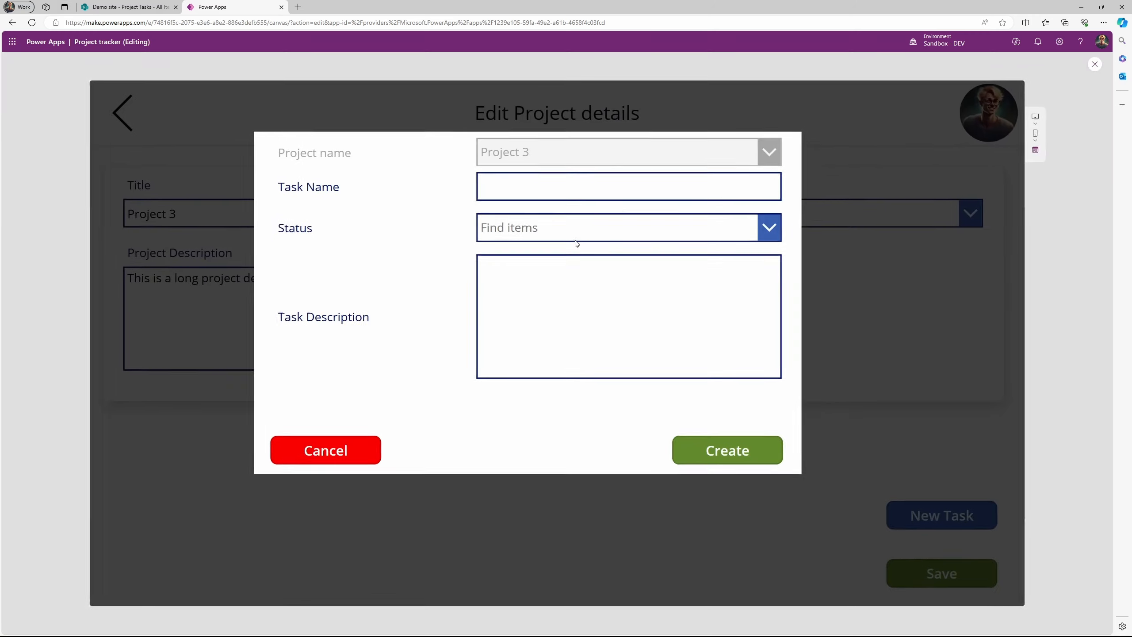
{"action": "left_click", "coordinate": [536, 193]}
{"action": "type", "text": "Hej"}
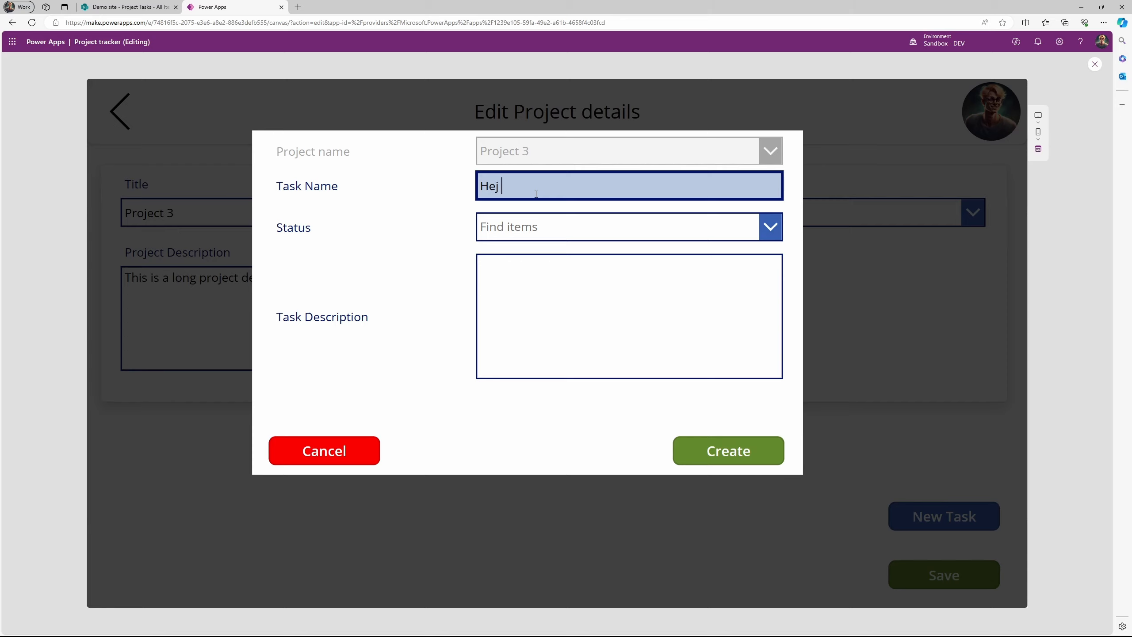
{"action": "left_click", "coordinate": [528, 230]}
{"action": "left_click", "coordinate": [535, 273]}
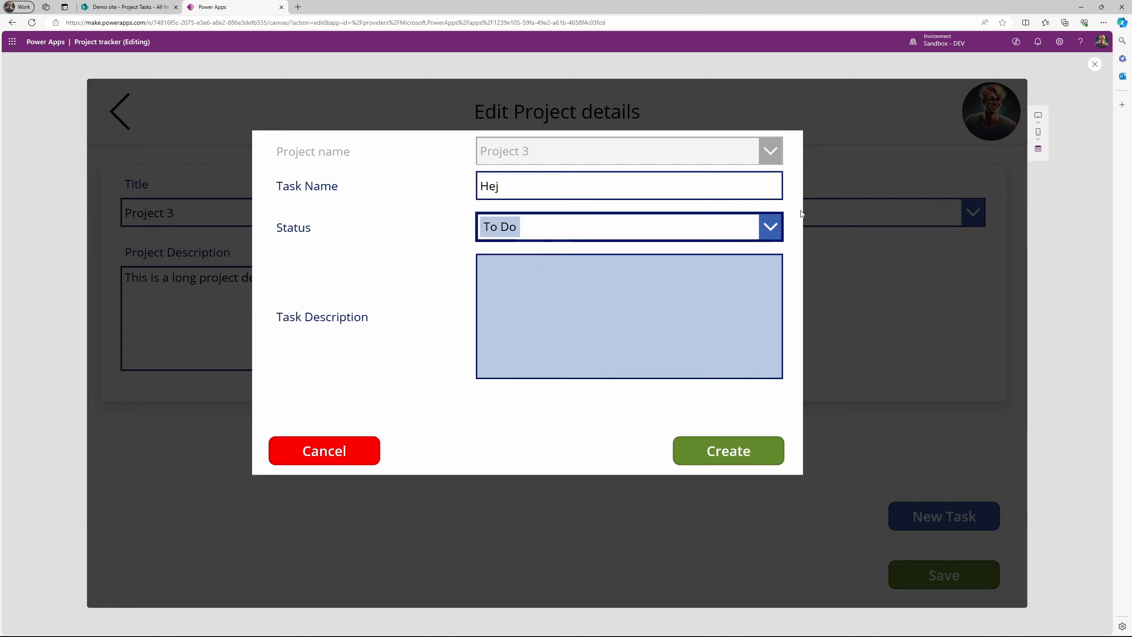
{"action": "left_click", "coordinate": [1095, 66]}
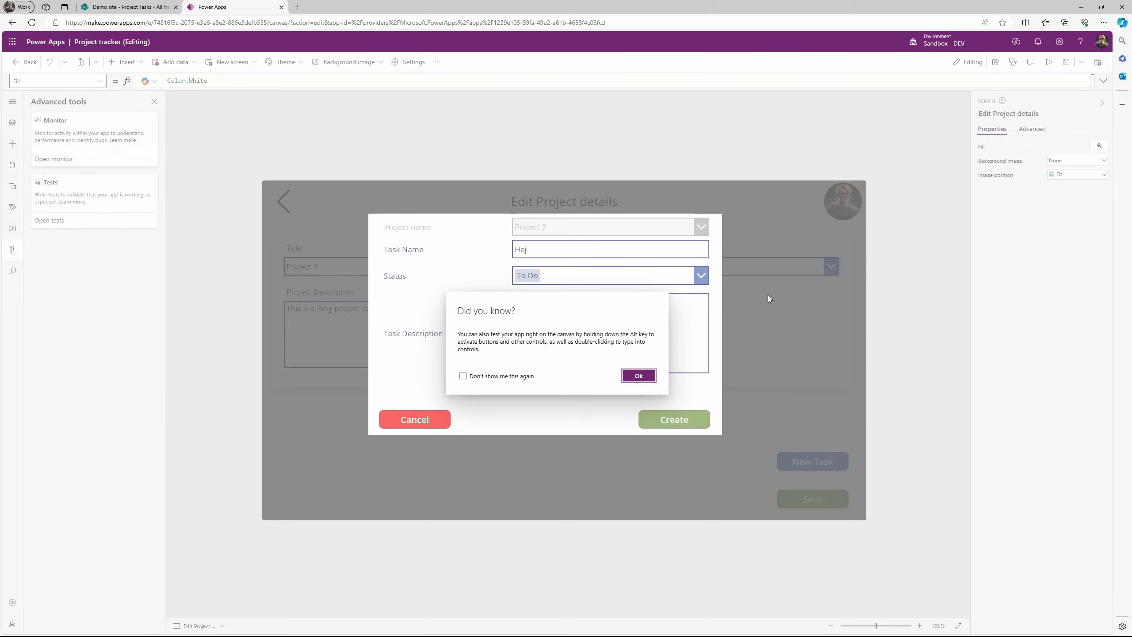
Start a Monitor session for the Project tracker app and return to the app editor
{"action": "left_click", "coordinate": [637, 377]}
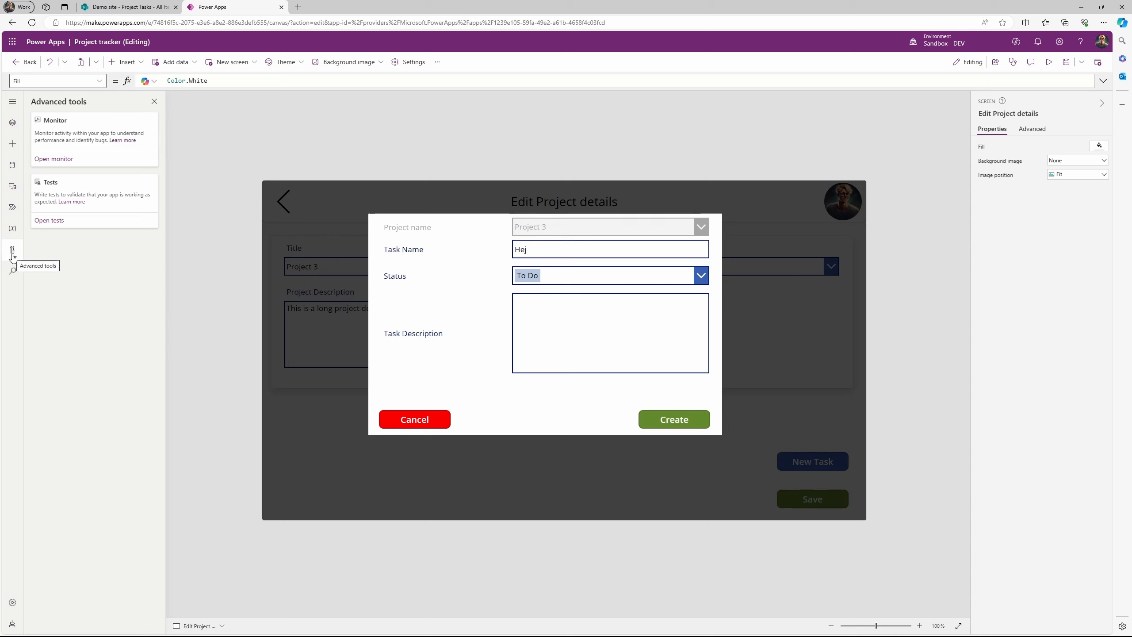
{"action": "left_click", "coordinate": [58, 160]}
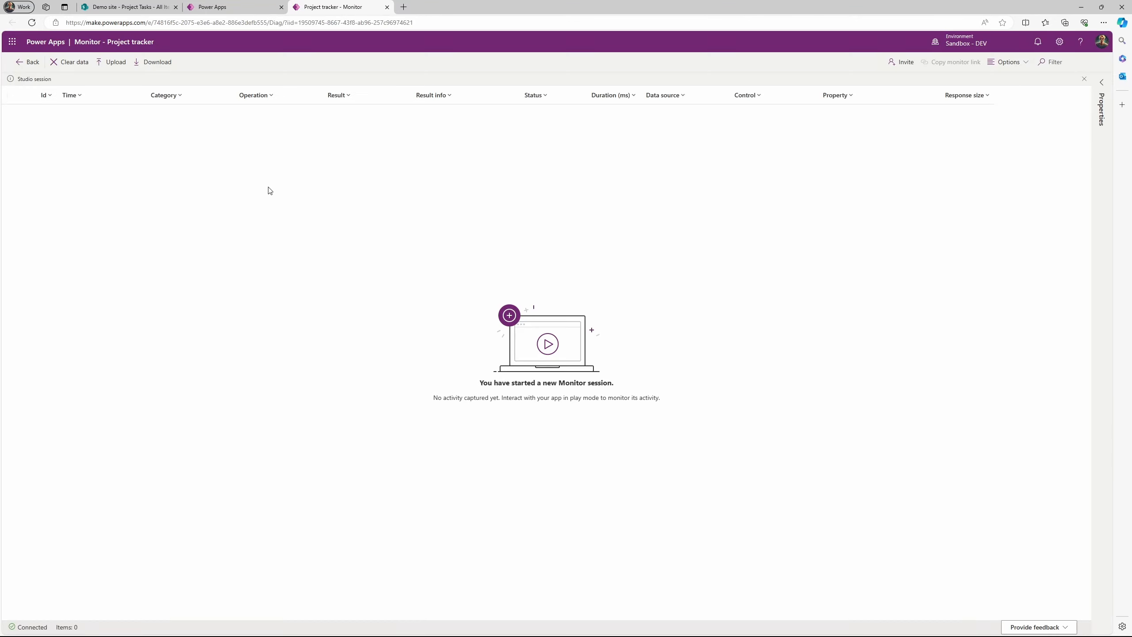
{"action": "left_click", "coordinate": [230, 7]}
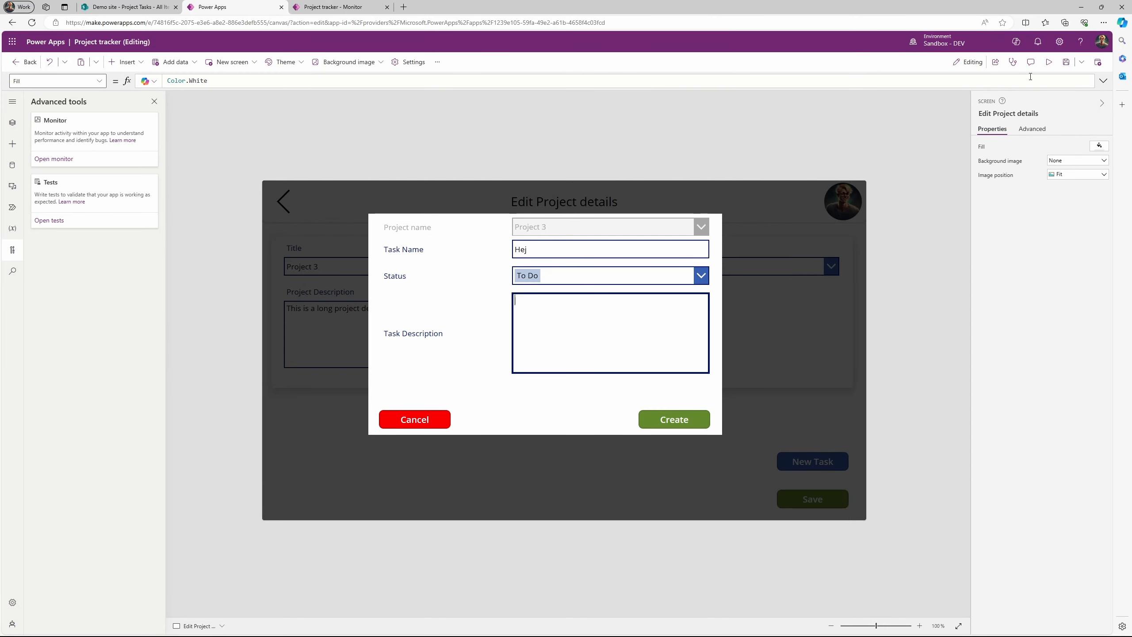
In preview, create the To Do task for Project 3 with its name and description both set to "Hello"
{"action": "left_click", "coordinate": [1050, 63]}
{"action": "left_click", "coordinate": [583, 311]}
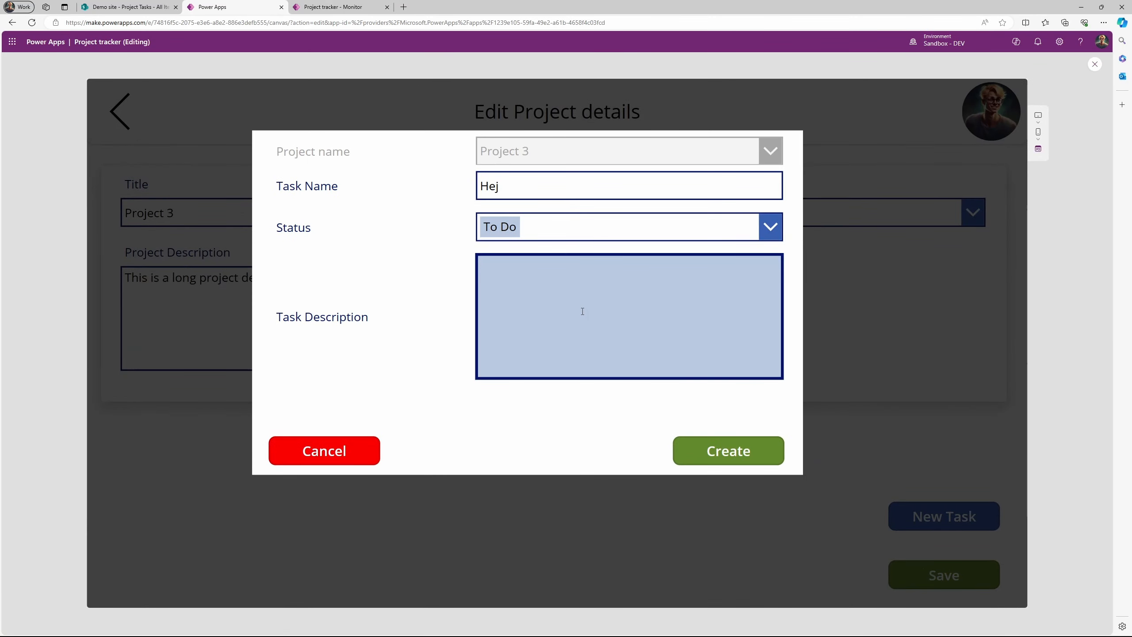
{"action": "type", "text": "Hej"}
{"action": "key", "text": "BackSpace"}
{"action": "type", "text": "llo"}
{"action": "left_click", "coordinate": [726, 451]}
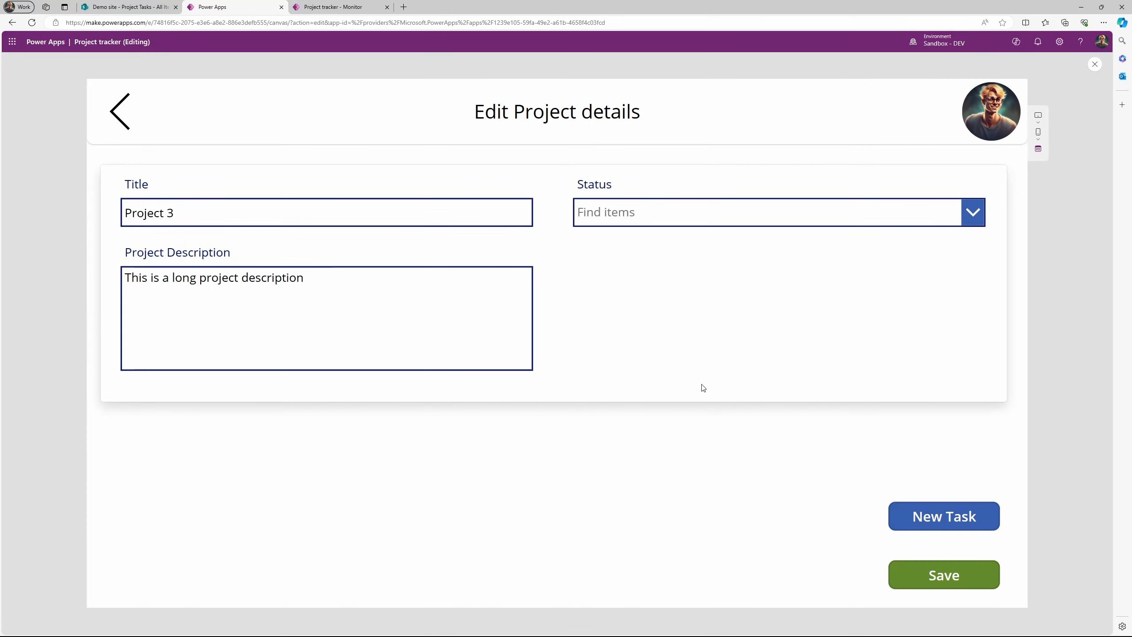
Switch to Monitor and examine the Projectname values in the new record of the patchCreateRow entry
{"action": "left_click", "coordinate": [344, 11]}
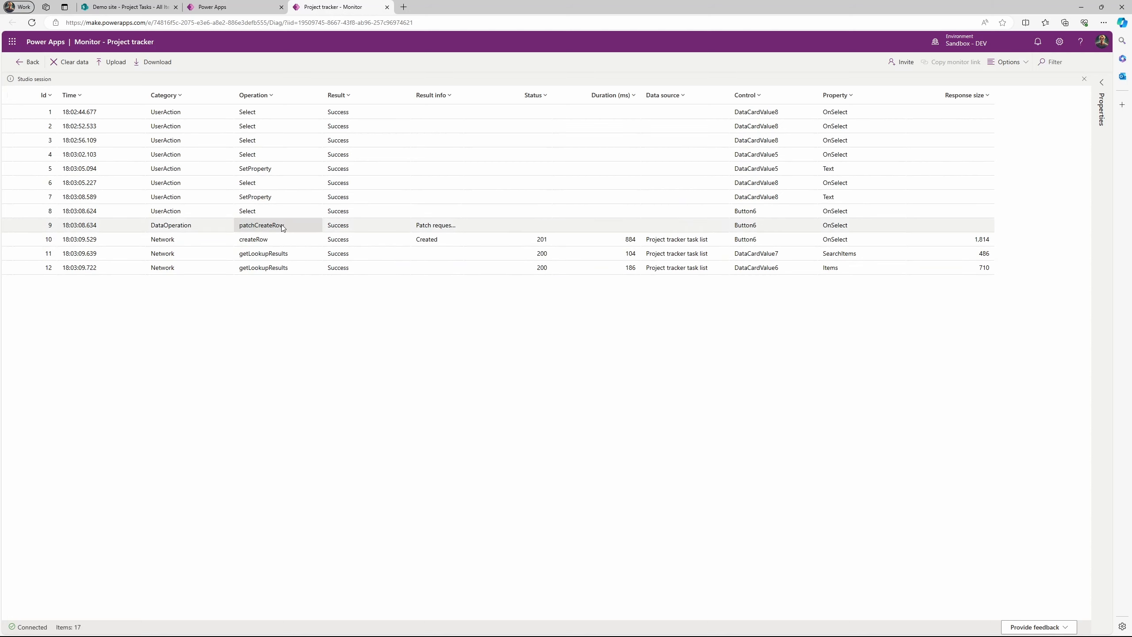
{"action": "left_click", "coordinate": [387, 223]}
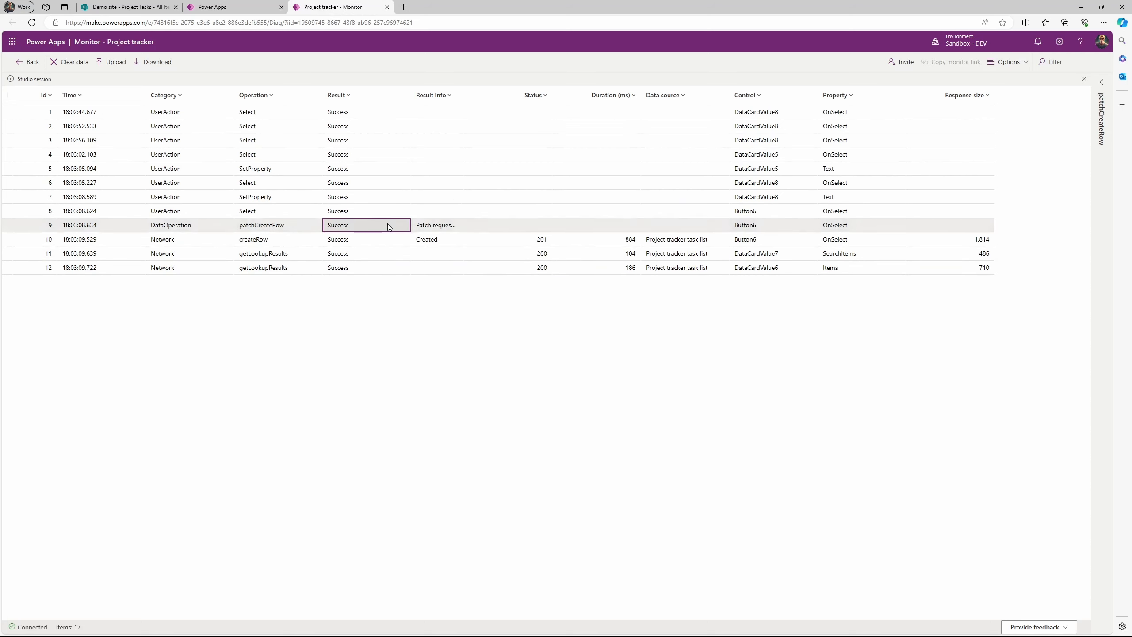
{"action": "left_click", "coordinate": [1101, 82]}
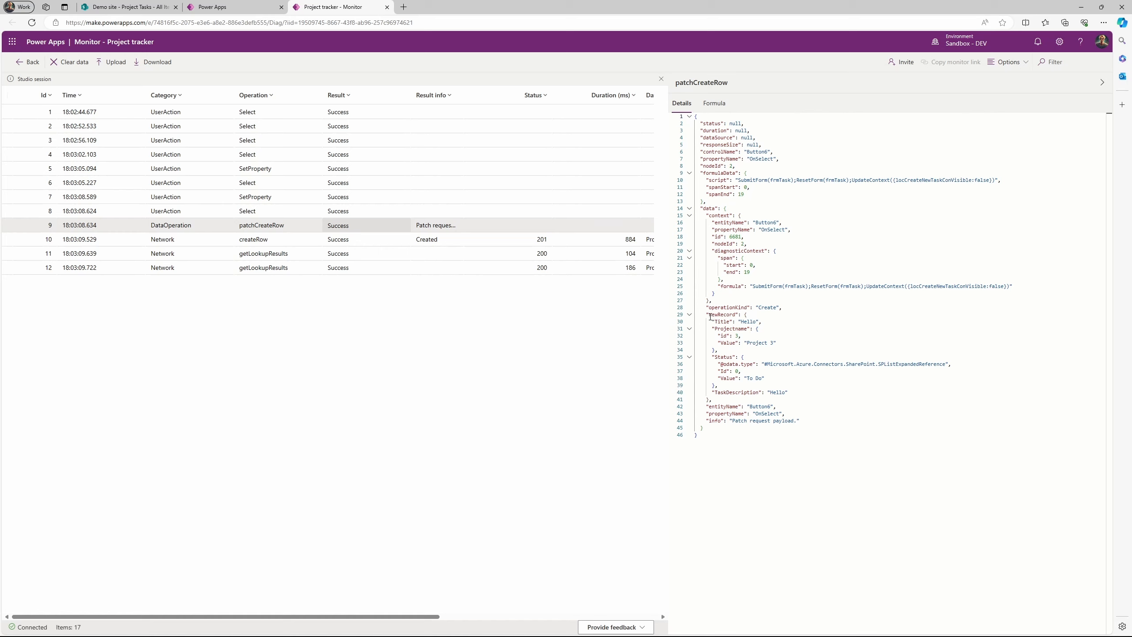
{"action": "left_click_drag", "start_coordinate": [710, 317], "coordinate": [777, 351]}
{"action": "left_click", "coordinate": [747, 343]}
Back in Power Apps Studio, show the New Task form and set its Project name card's DisplayMode to DisplayMode.Edit
{"action": "left_click", "coordinate": [213, 7]}
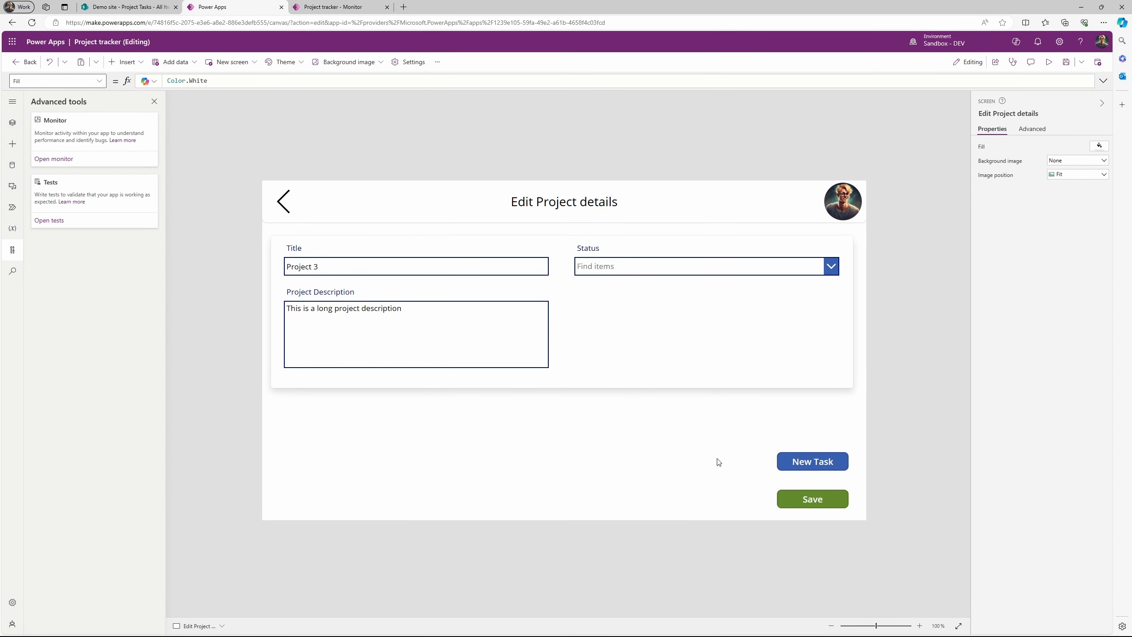
{"action": "left_click", "coordinate": [794, 460], "text": "alt"}
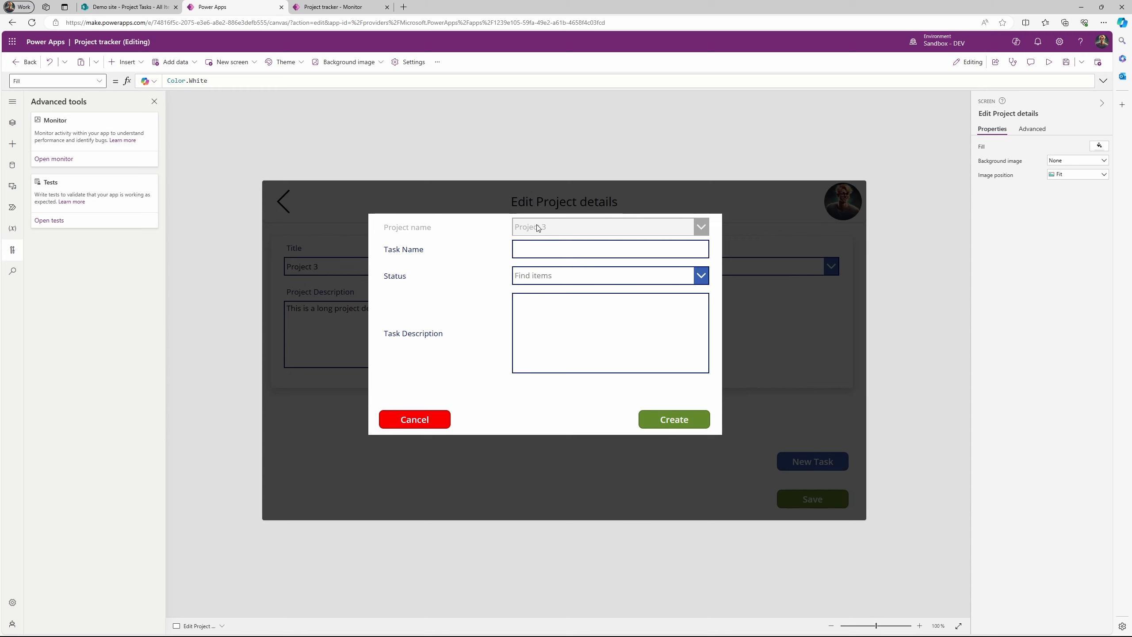
{"action": "left_click", "coordinate": [490, 228]}
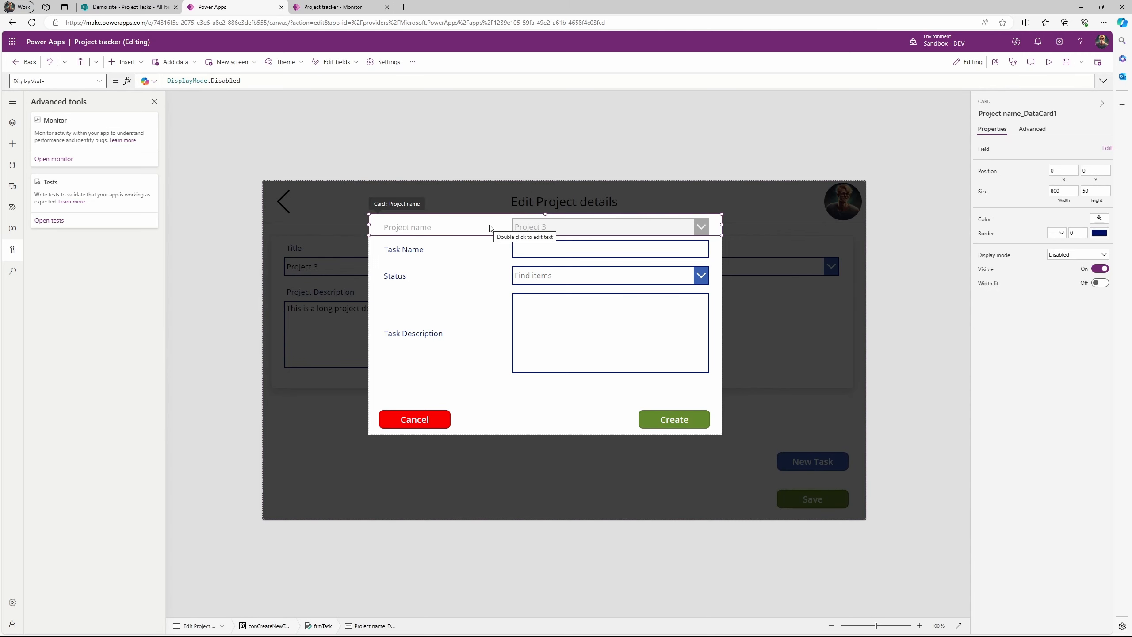
{"action": "left_click", "coordinate": [252, 83]}
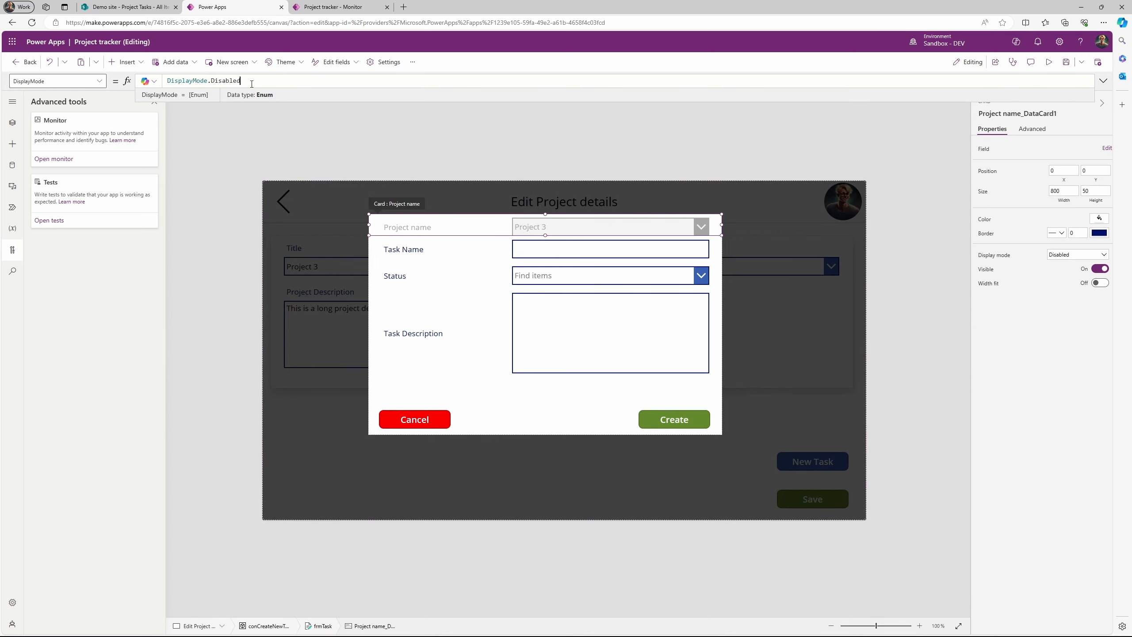
{"action": "key", "text": "BackSpace"}
{"action": "key", "text": "BackSpace"}
{"action": "key", "text": "BackSpace"}
{"action": "key", "text": "BackSpace"}
{"action": "key", "text": "BackSpace"}
{"action": "key", "text": "BackSpace"}
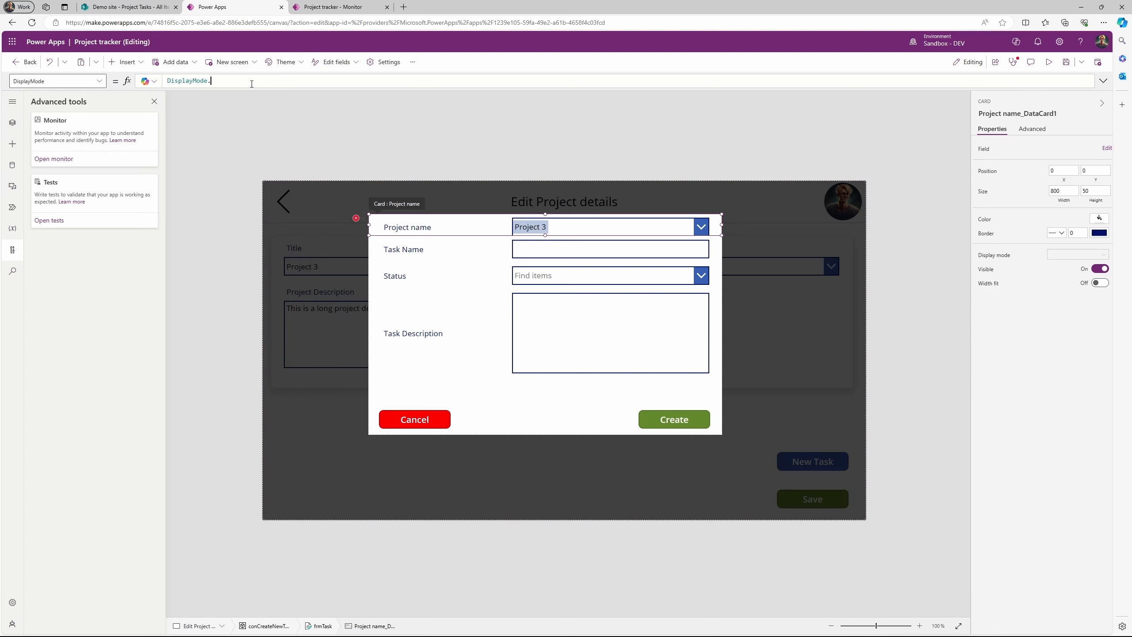
{"action": "type", "text": "Edit"}
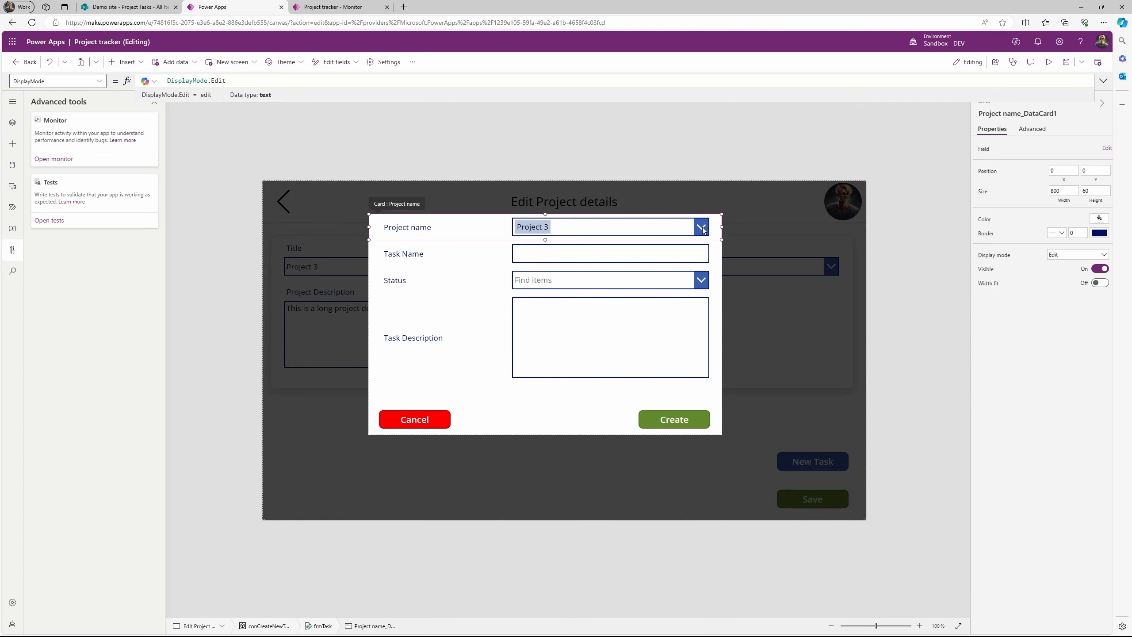
Choose Project 2 and create a task in preview named "another" with status To Do and description "Hello"
{"action": "left_click", "coordinate": [702, 229]}
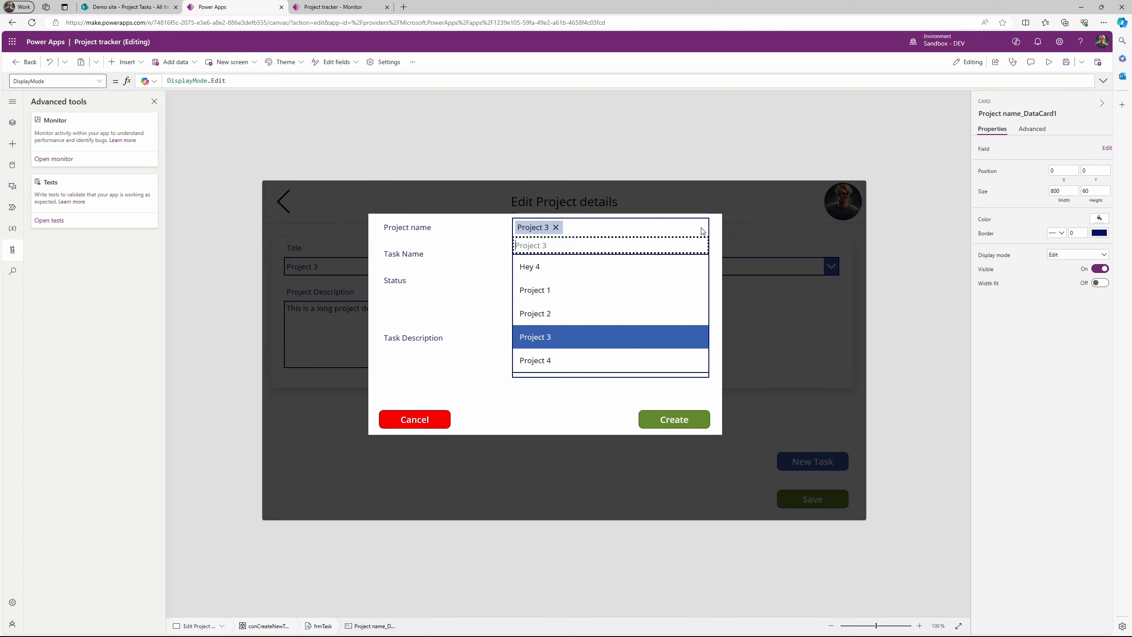
{"action": "left_click", "coordinate": [563, 314]}
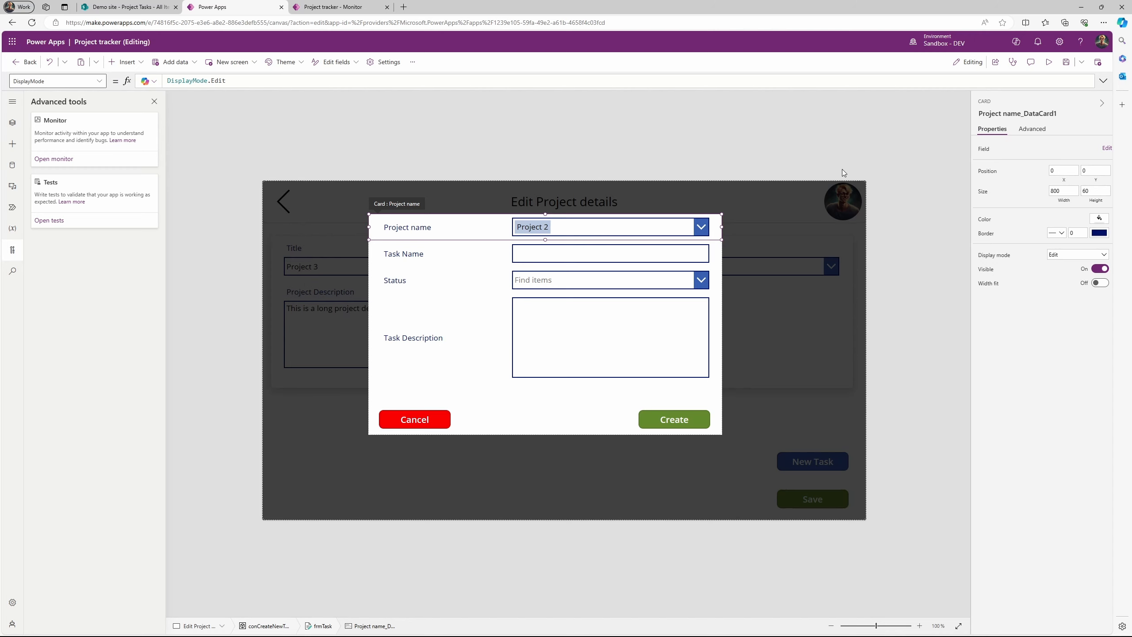
{"action": "left_click", "coordinate": [1049, 63]}
{"action": "left_click", "coordinate": [530, 194]}
{"action": "type", "text": "another"}
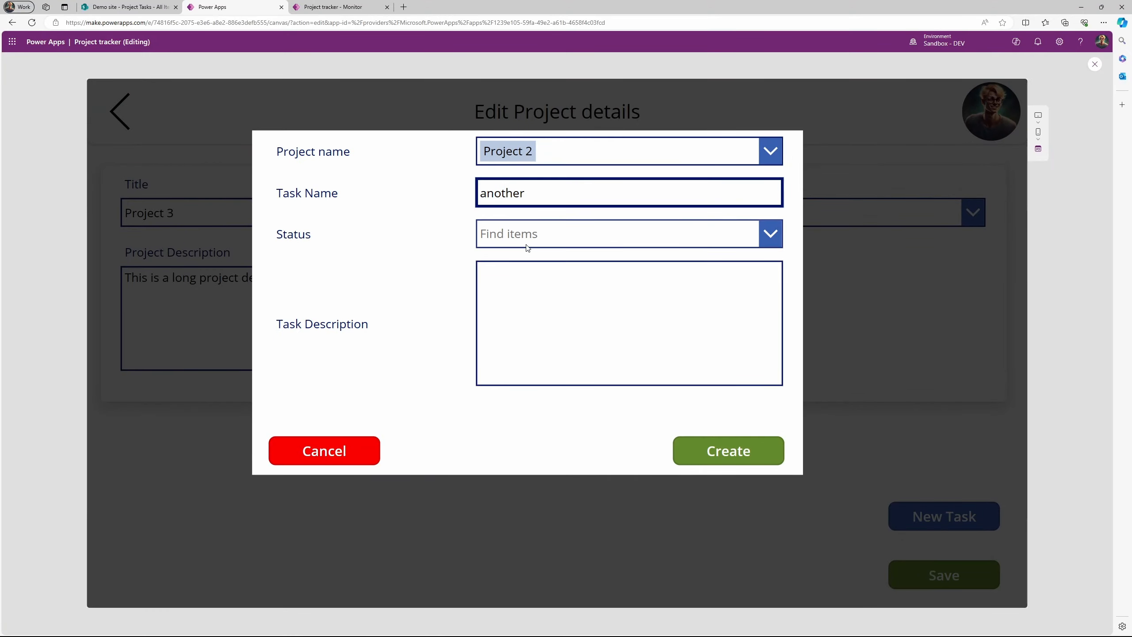
{"action": "left_click", "coordinate": [527, 247]}
{"action": "left_click", "coordinate": [506, 260]}
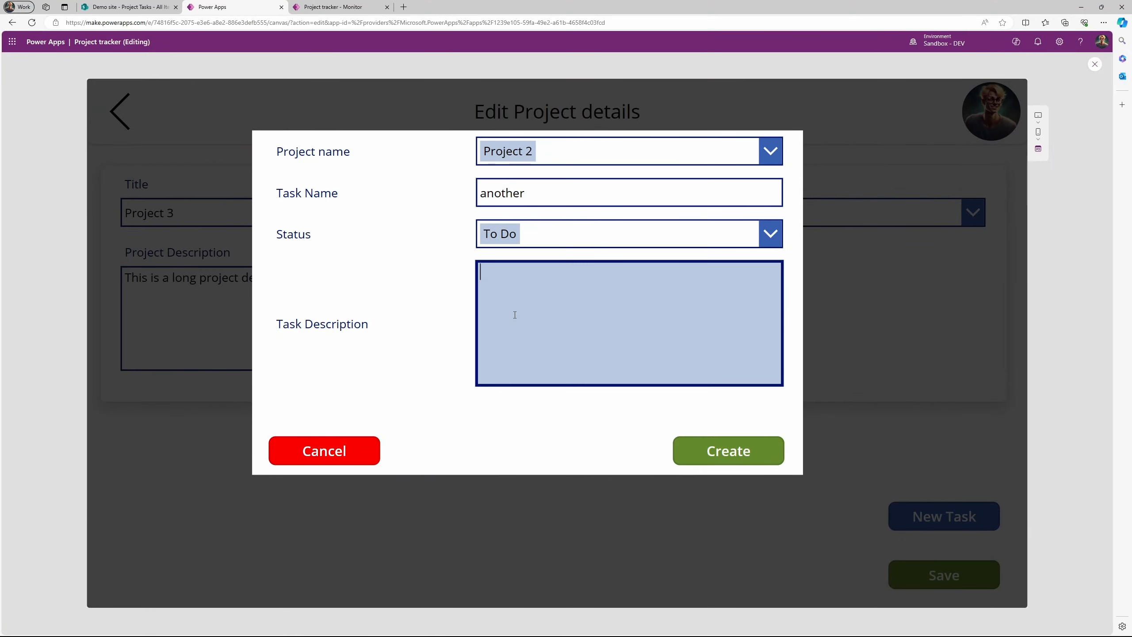
{"action": "left_click", "coordinate": [515, 315]}
{"action": "type", "text": "Hello"}
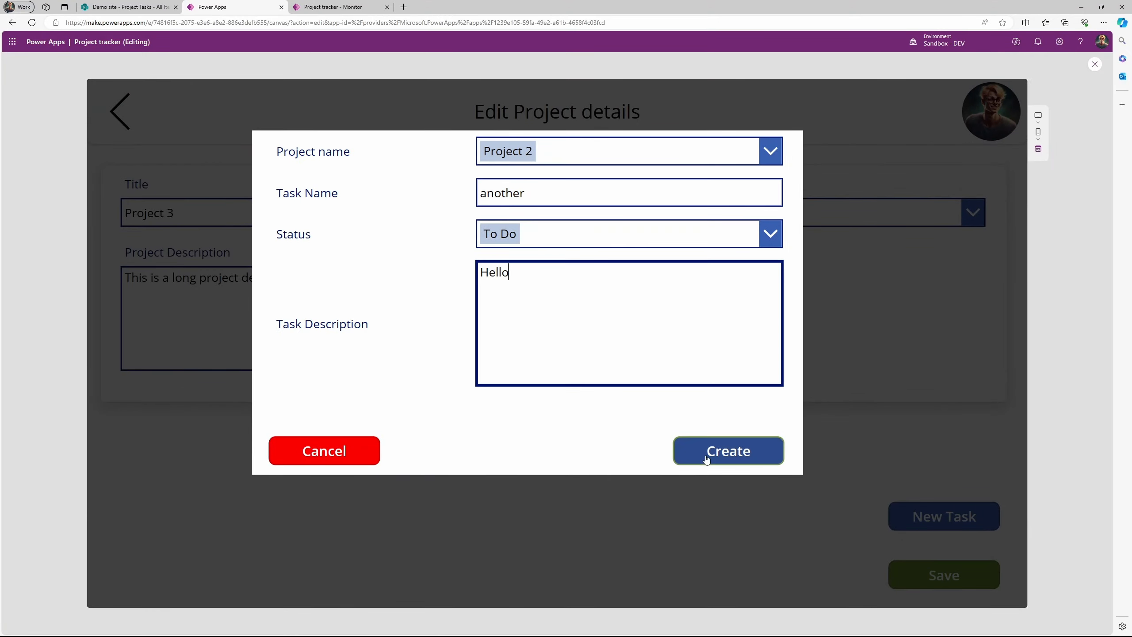
{"action": "left_click", "coordinate": [706, 460]}
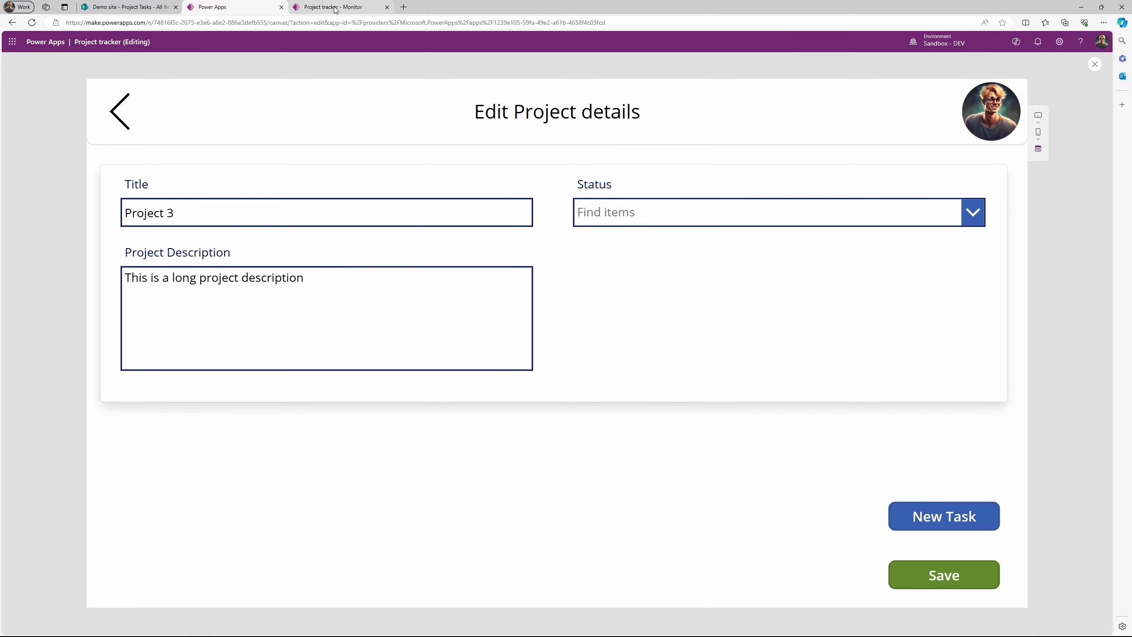
Switch to Monitor and compare the Projectname records in the payloads of the two patchCreateRow entries
{"action": "left_click", "coordinate": [335, 7]}
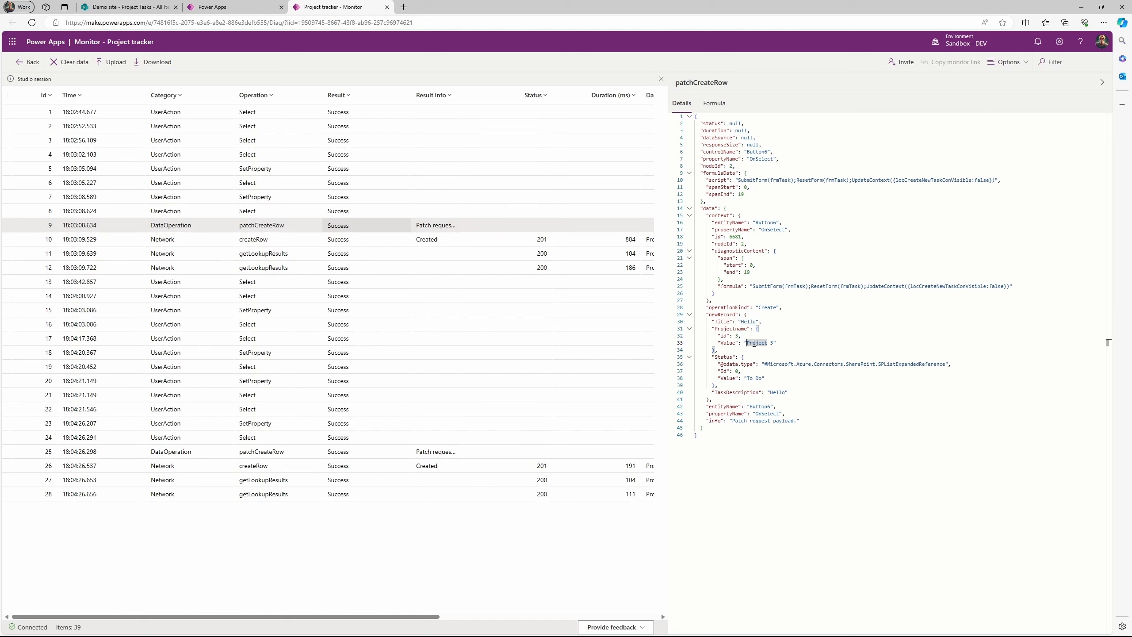
{"action": "left_click_drag", "start_coordinate": [718, 335], "coordinate": [776, 343]}
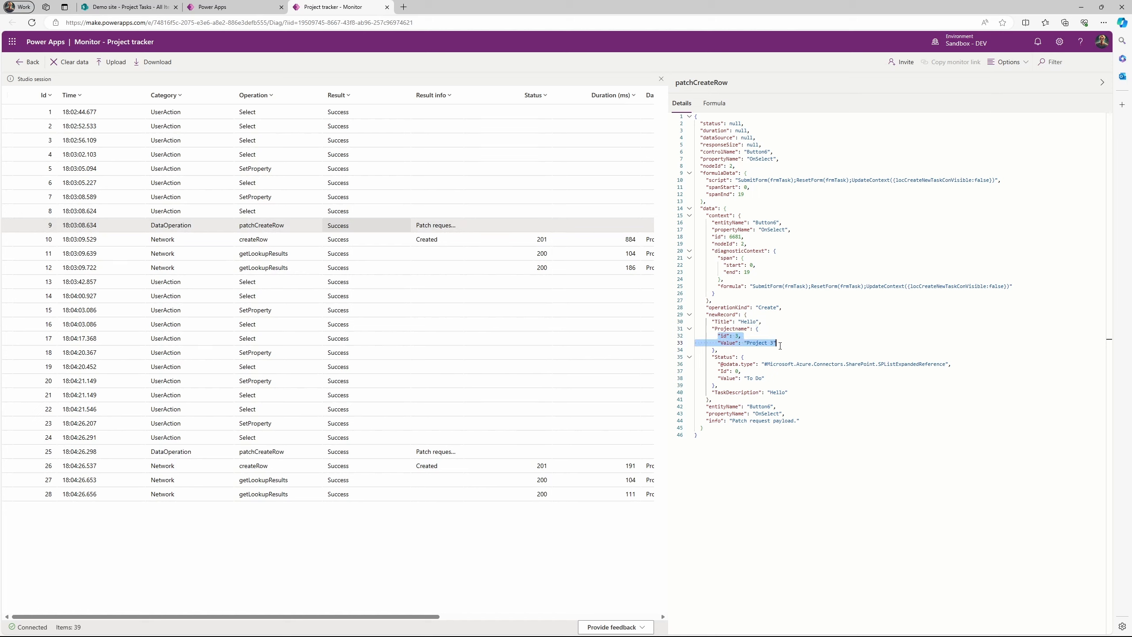
{"action": "left_click", "coordinate": [386, 453]}
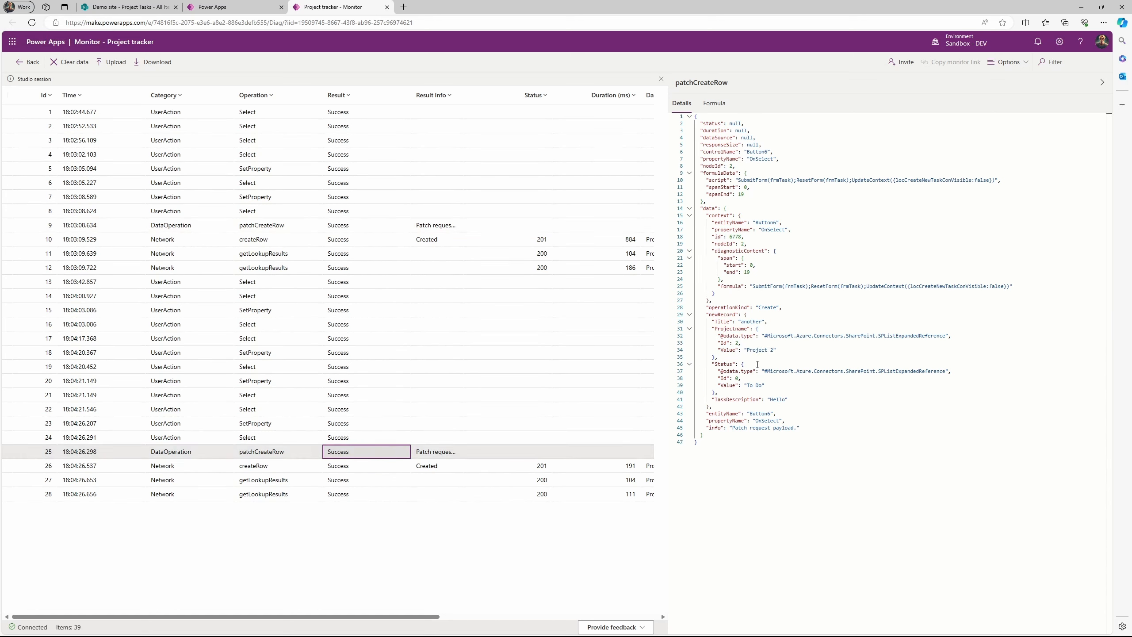
{"action": "left_click_drag", "start_coordinate": [720, 329], "coordinate": [778, 351]}
{"action": "left_click", "coordinate": [743, 355]}
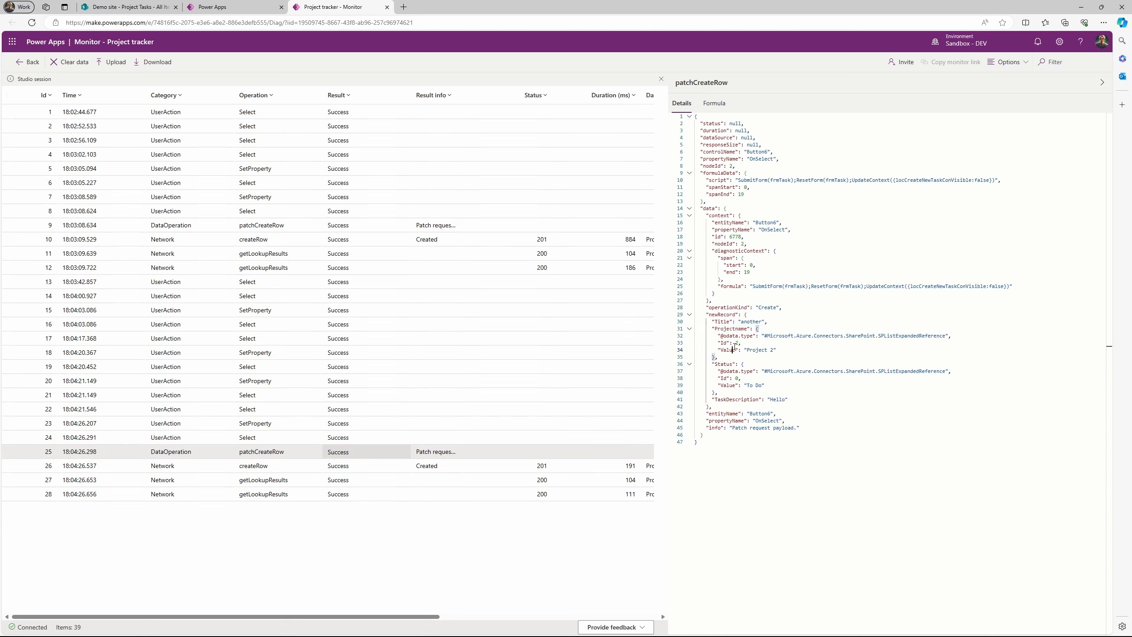
{"action": "left_click", "coordinate": [732, 350]}
{"action": "left_click", "coordinate": [727, 344]}
{"action": "double_click", "coordinate": [727, 343]}
{"action": "left_click", "coordinate": [720, 344]}
Compare how the project ID key is spelled in both patchCreateRow payloads and close Monitor
{"action": "left_click", "coordinate": [356, 225]}
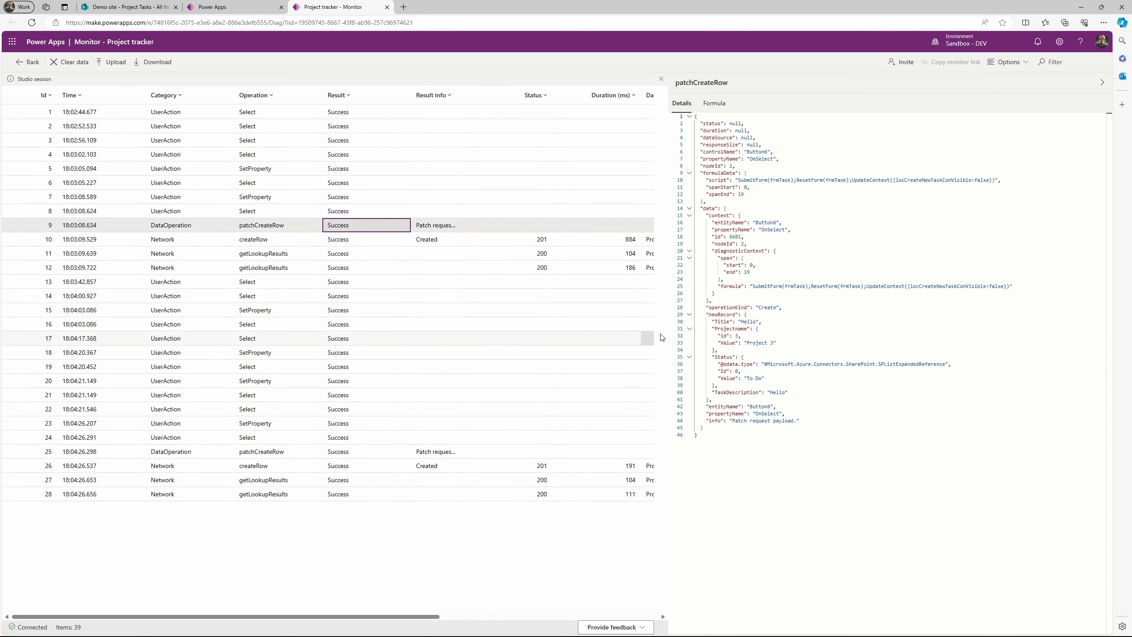
{"action": "left_click_drag", "start_coordinate": [721, 338], "coordinate": [727, 337]}
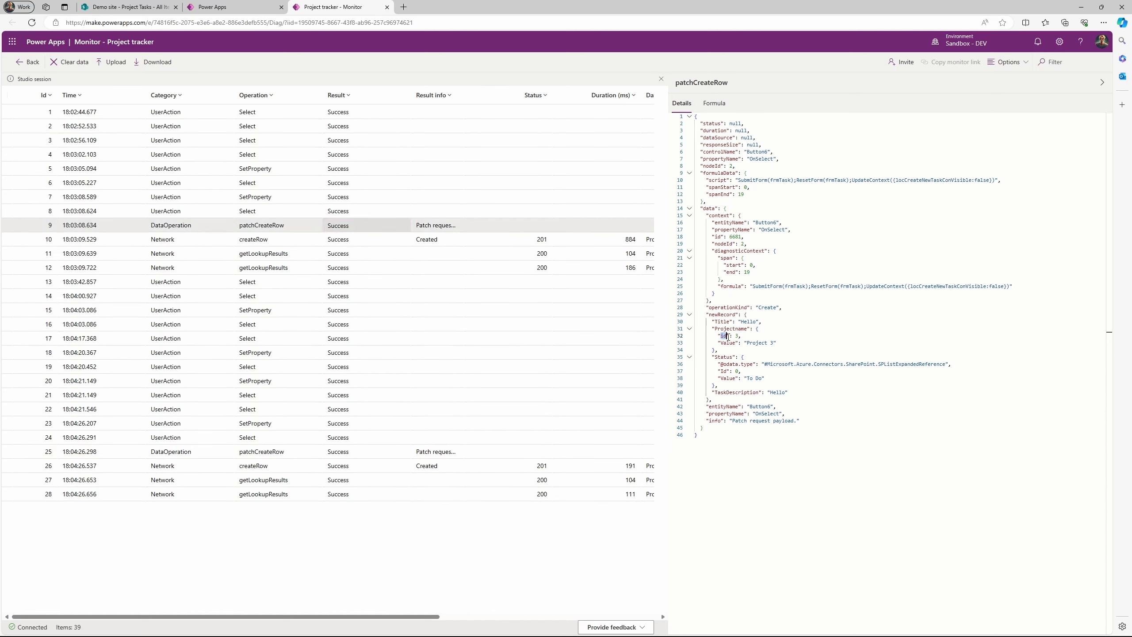
{"action": "left_click", "coordinate": [412, 453]}
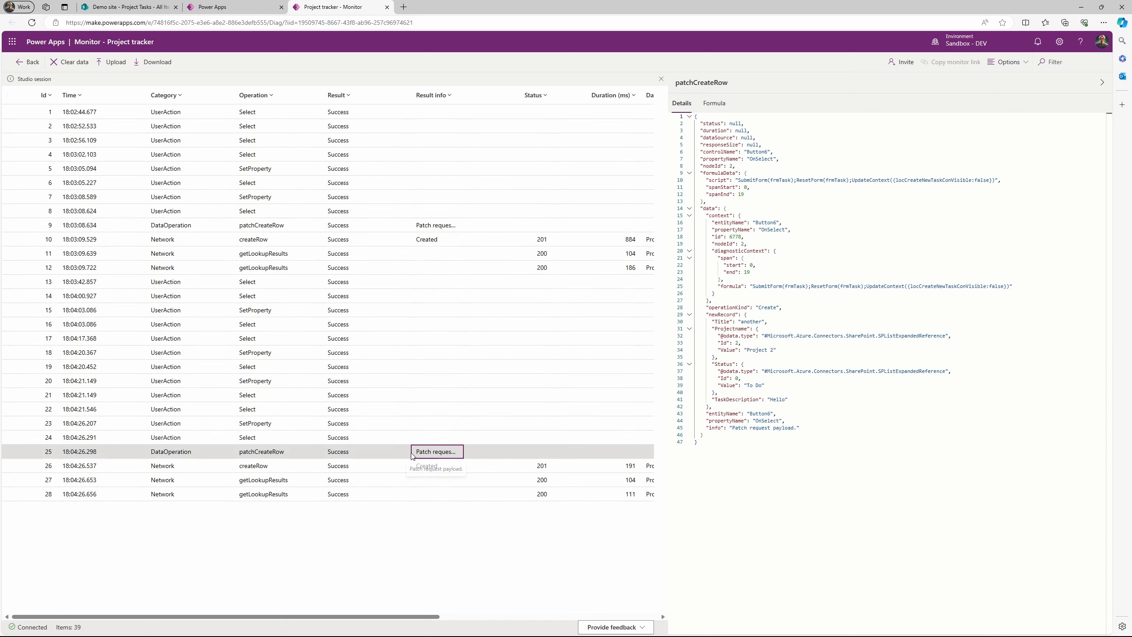
{"action": "left_click", "coordinate": [722, 342]}
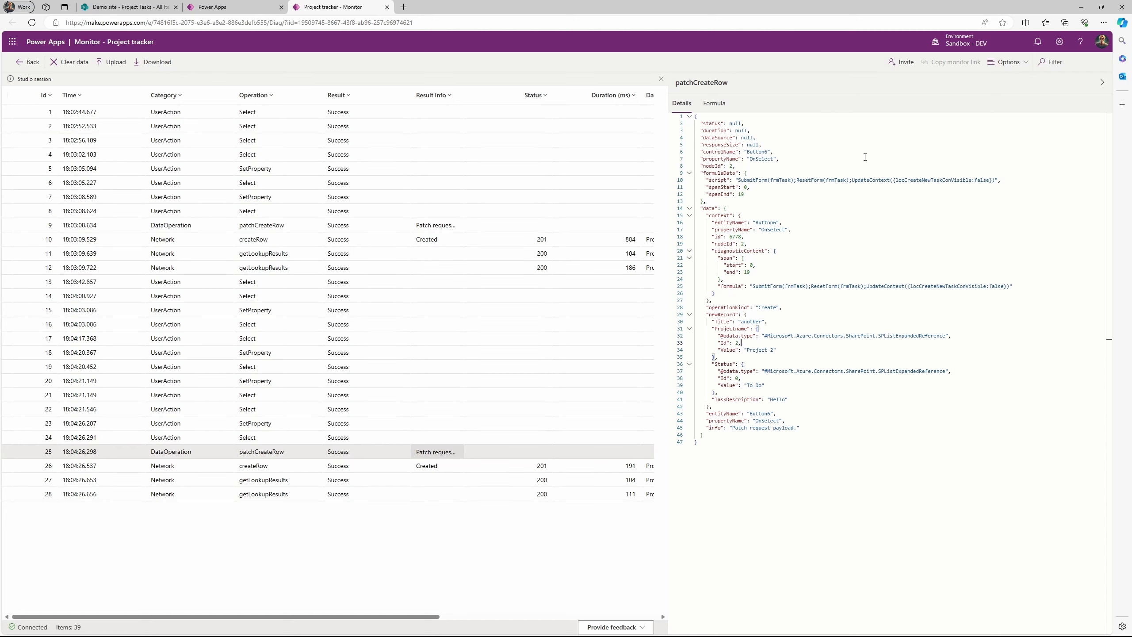
{"action": "left_click", "coordinate": [387, 8]}
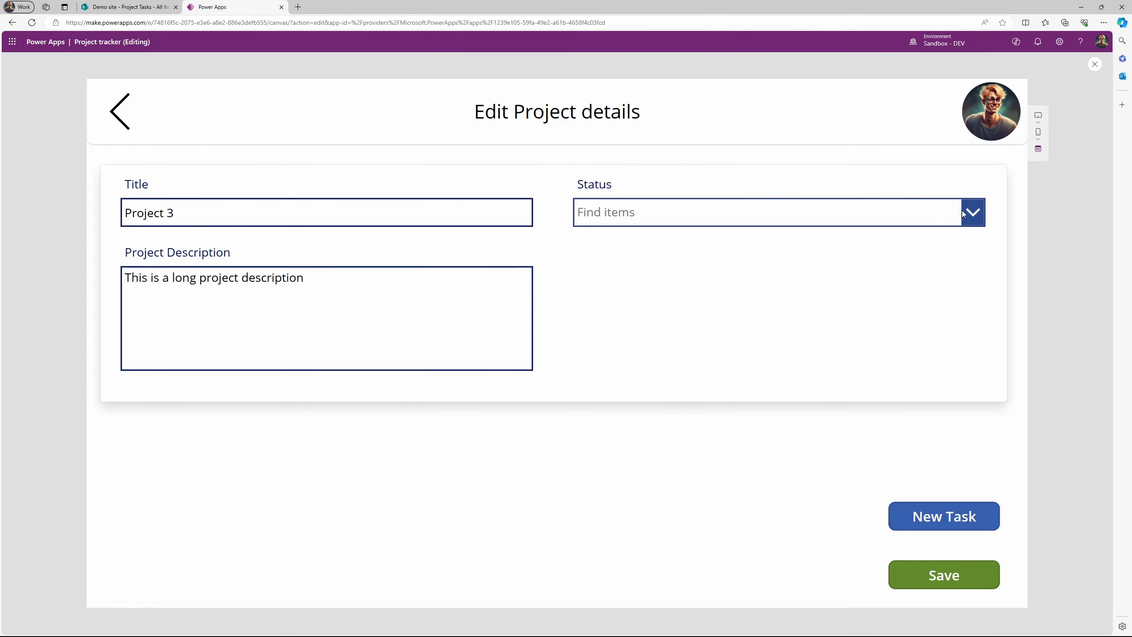
Exit preview, reopen the New Task form and set the Project name card's DisplayMode to DisplayMode.Disabled
{"action": "left_click", "coordinate": [1093, 65]}
{"action": "left_click", "coordinate": [633, 379]}
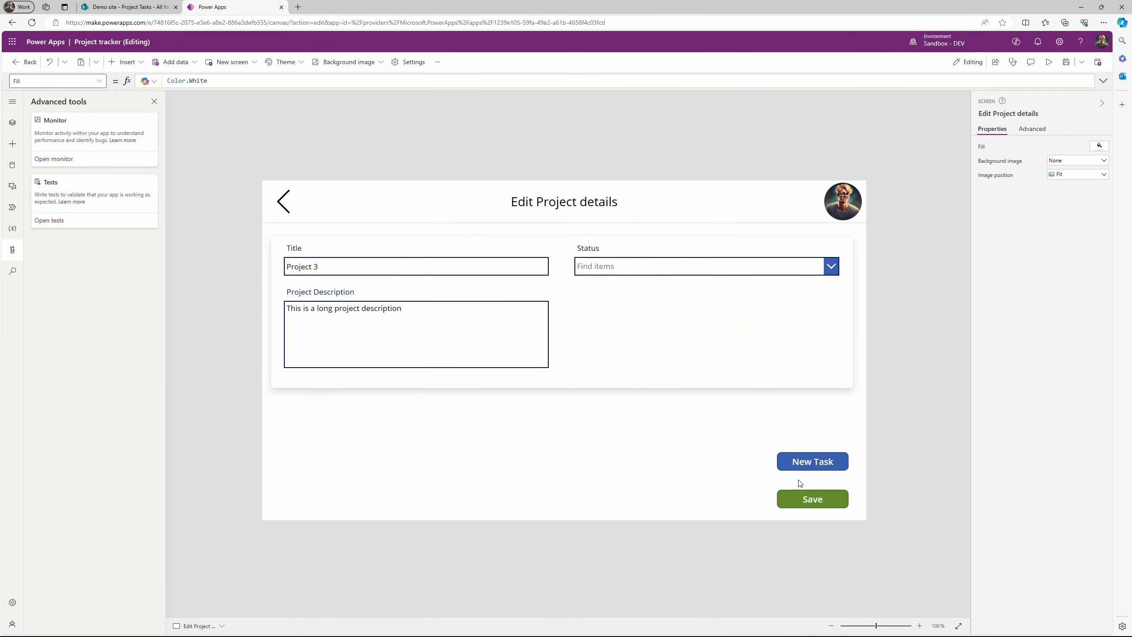
{"action": "left_click", "coordinate": [807, 461], "text": "alt"}
{"action": "left_click", "coordinate": [594, 232]}
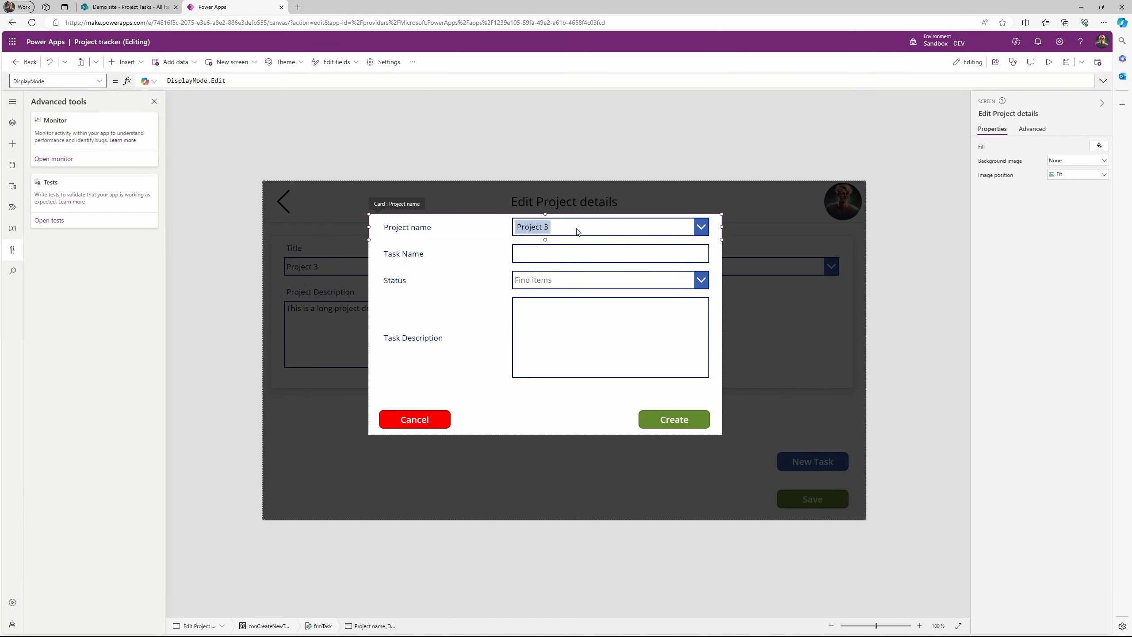
{"action": "left_click", "coordinate": [222, 81]}
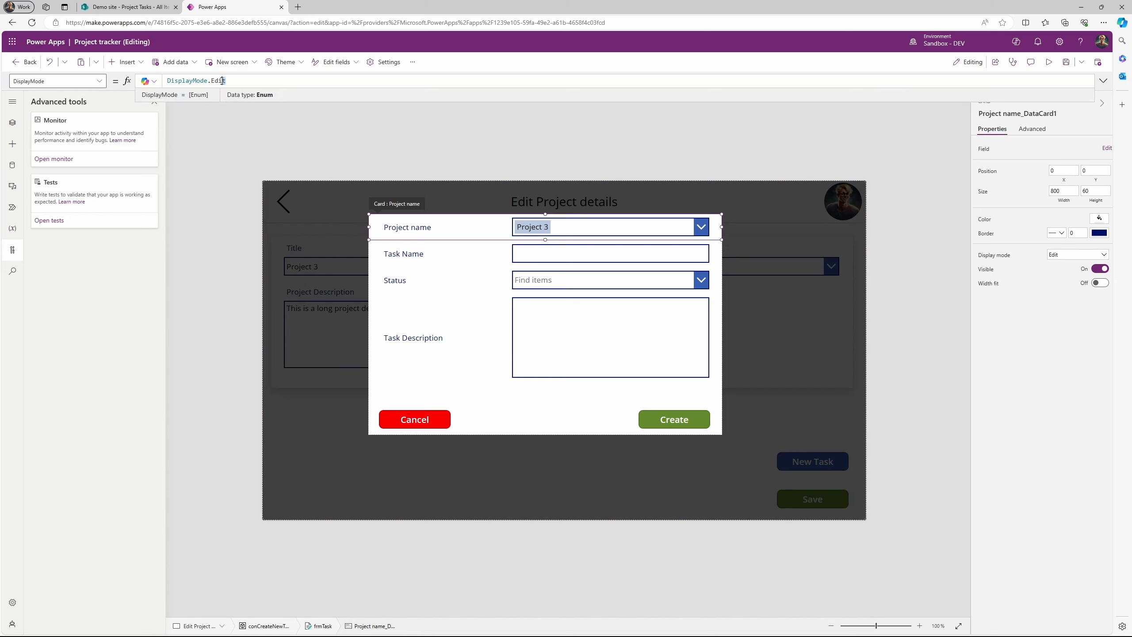
{"action": "type", "text": "Disabled"}
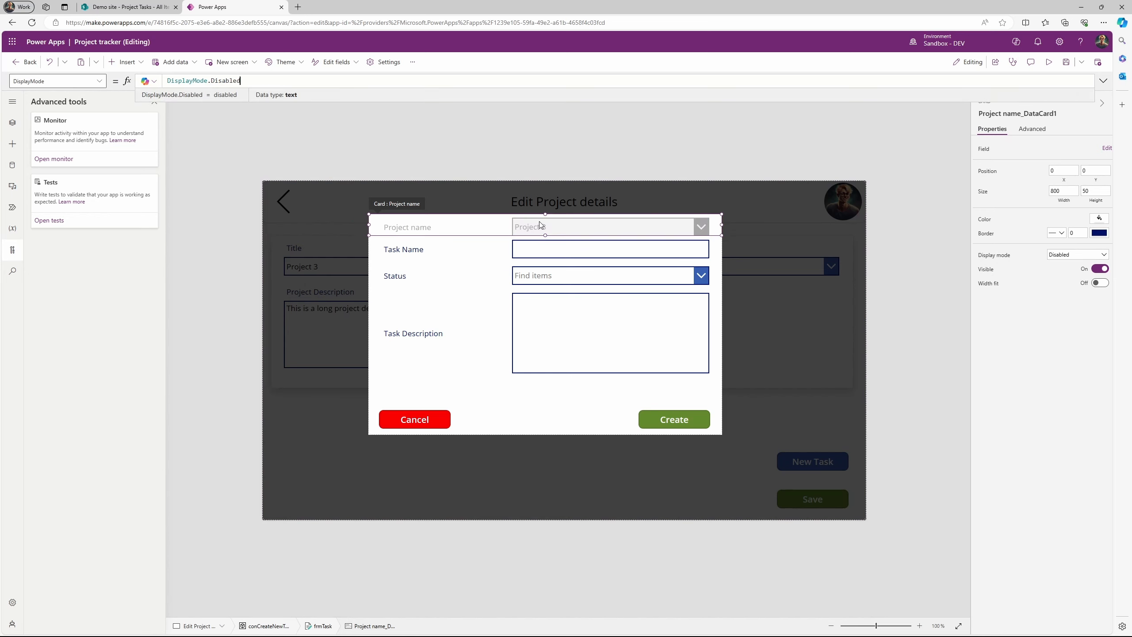
Change the key in the Project name combo box's DefaultSelectedItems formula to Id, giving {Id:galProjects.Selected.ID,Value:galProjects.Selected.Name}
{"action": "left_click", "coordinate": [539, 226]}
{"action": "left_click", "coordinate": [181, 81]}
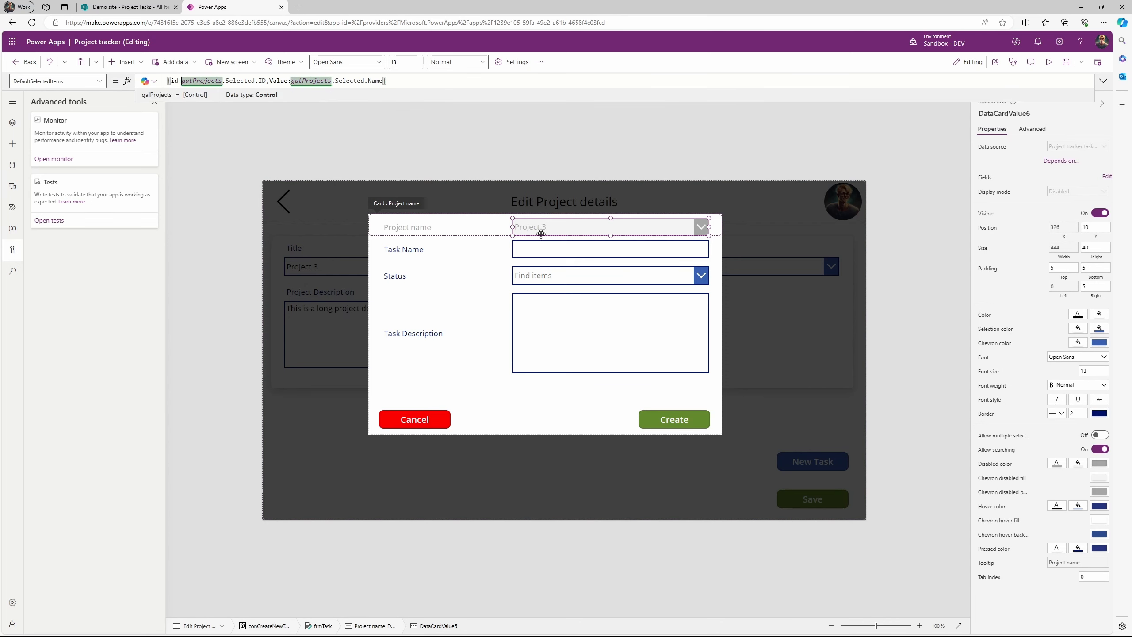
{"action": "left_click", "coordinate": [7, 129]}
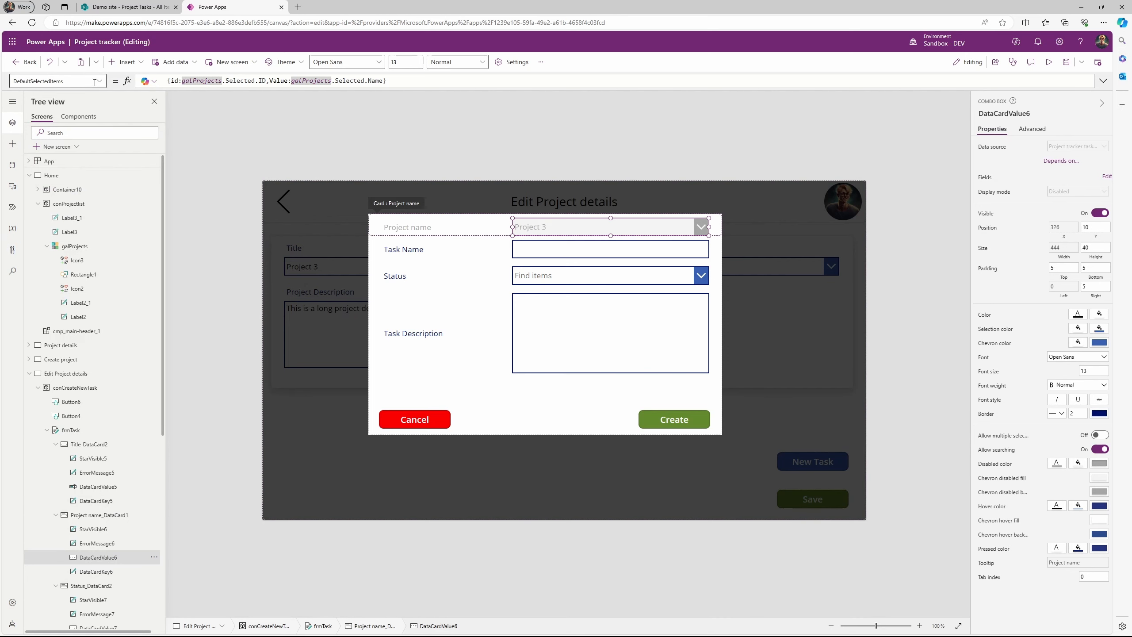
{"action": "left_click", "coordinate": [174, 81]}
{"action": "key", "text": "BackSpace"}
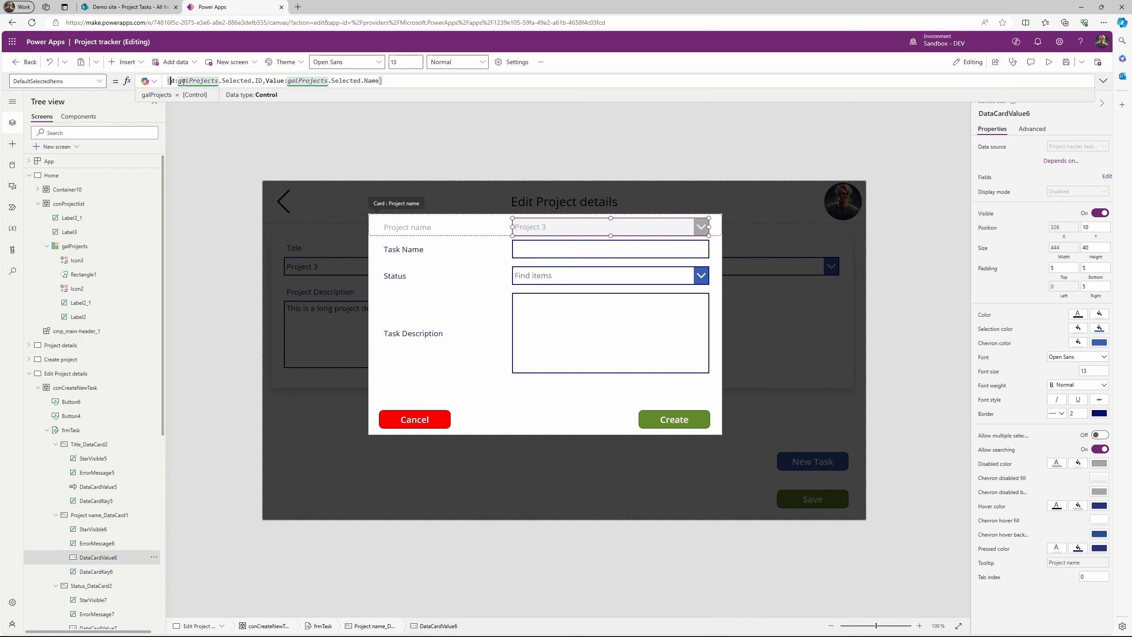
{"action": "type", "text": "I"}
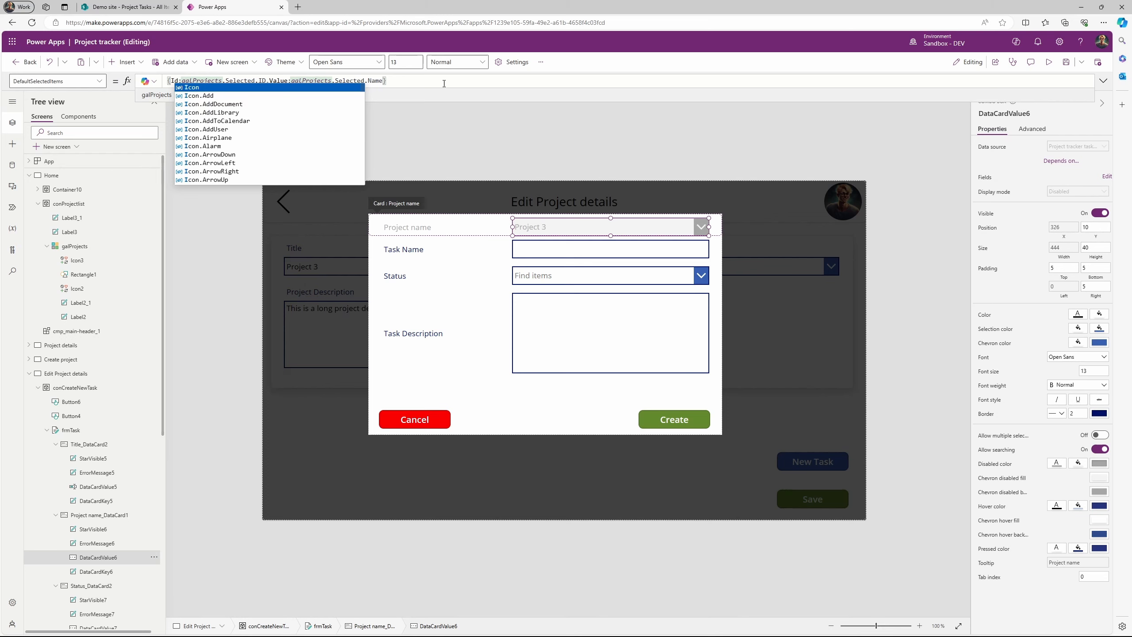
{"action": "left_click", "coordinate": [441, 81]}
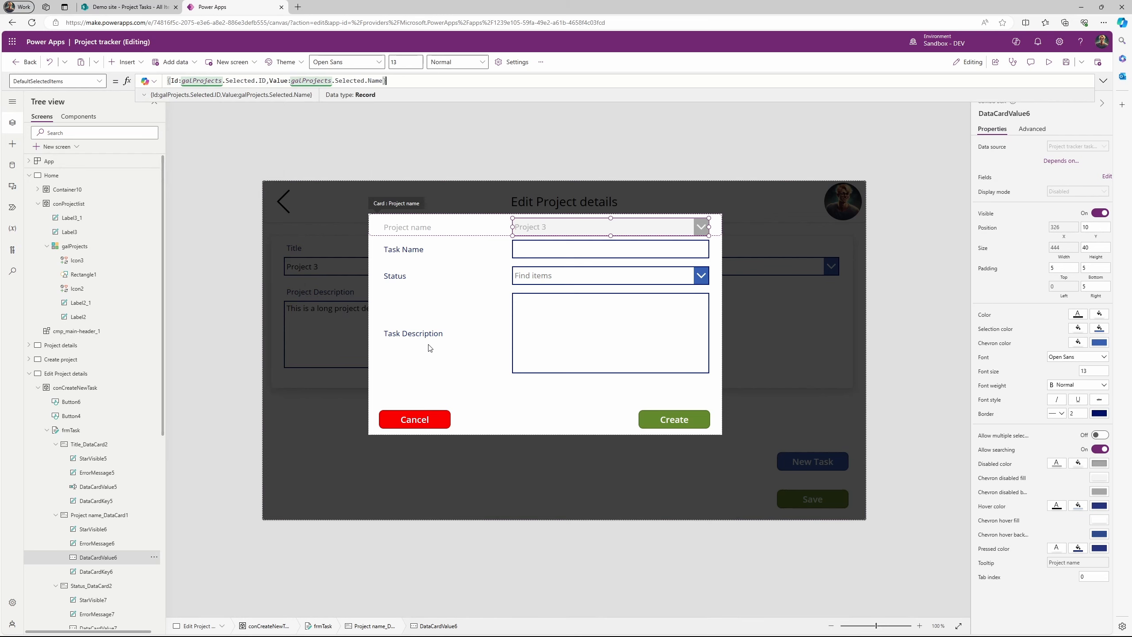
Reopen the New Task form and create a task in preview named "The newest task for project 3" with status To Do and description "Let's go"
{"action": "left_click", "coordinate": [416, 422], "text": "alt"}
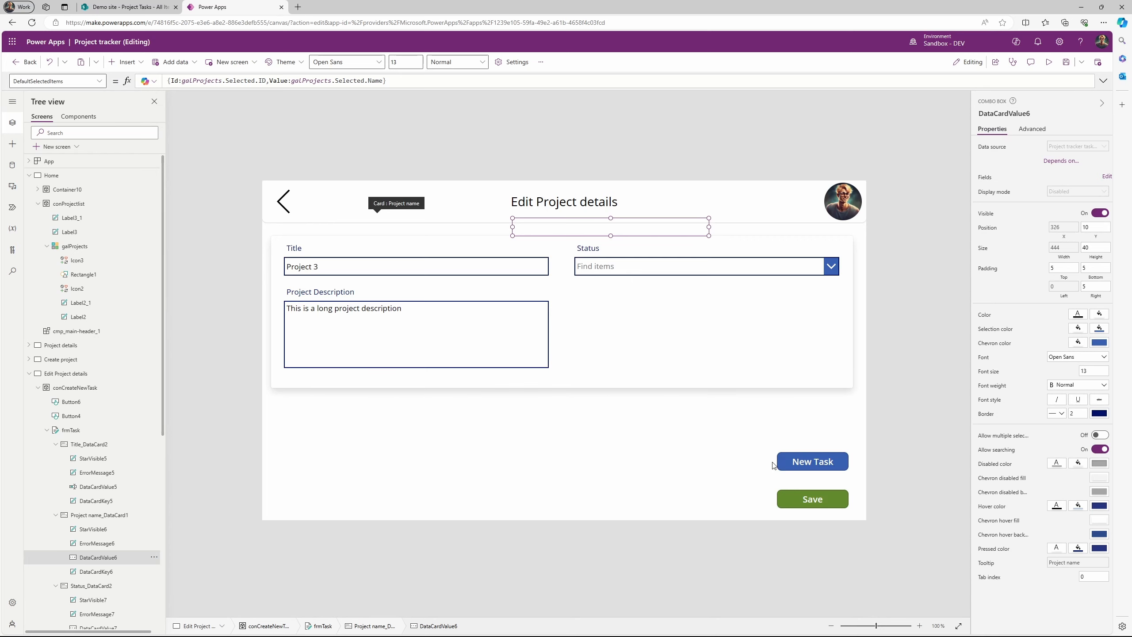
{"action": "left_click", "coordinate": [809, 464], "text": "alt"}
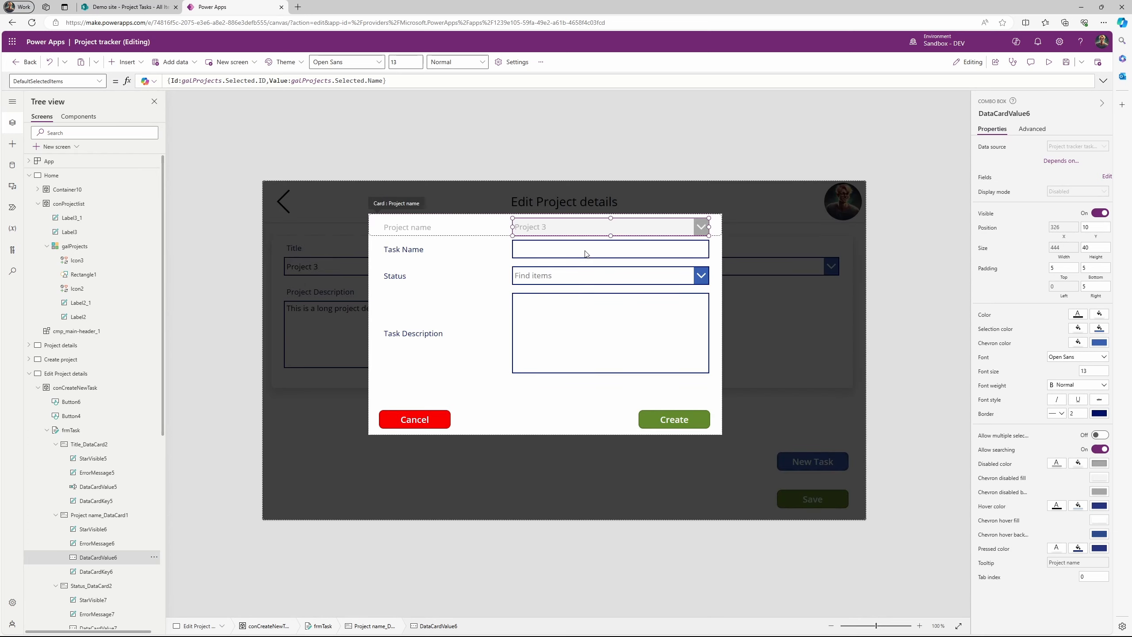
{"action": "left_click", "coordinate": [1049, 62]}
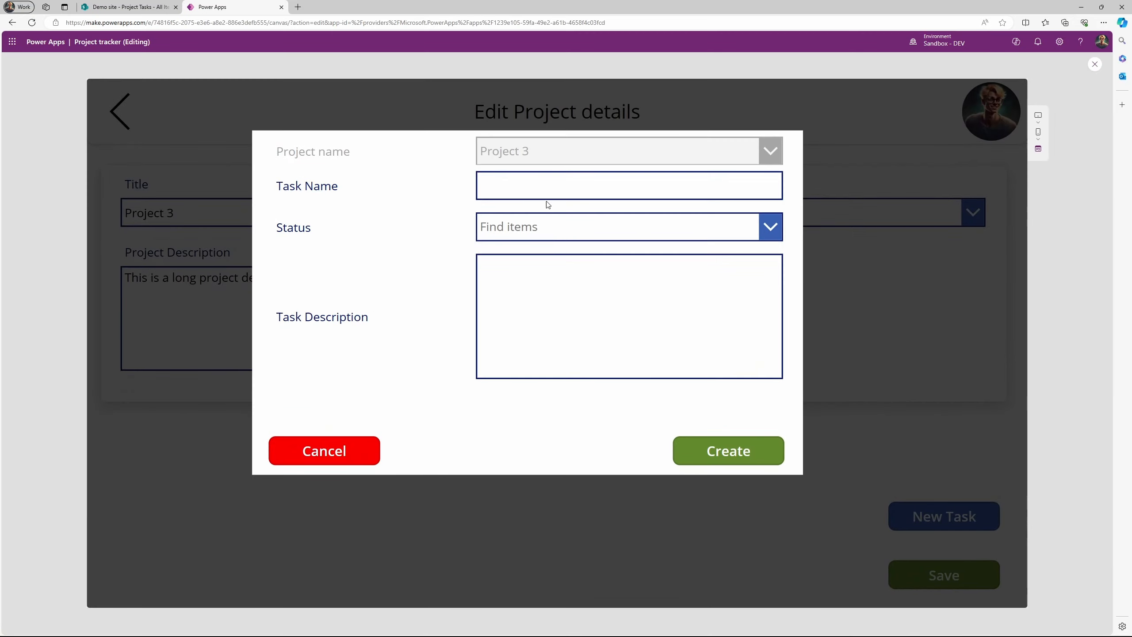
{"action": "left_click", "coordinate": [540, 190]}
{"action": "type", "text": "P"}
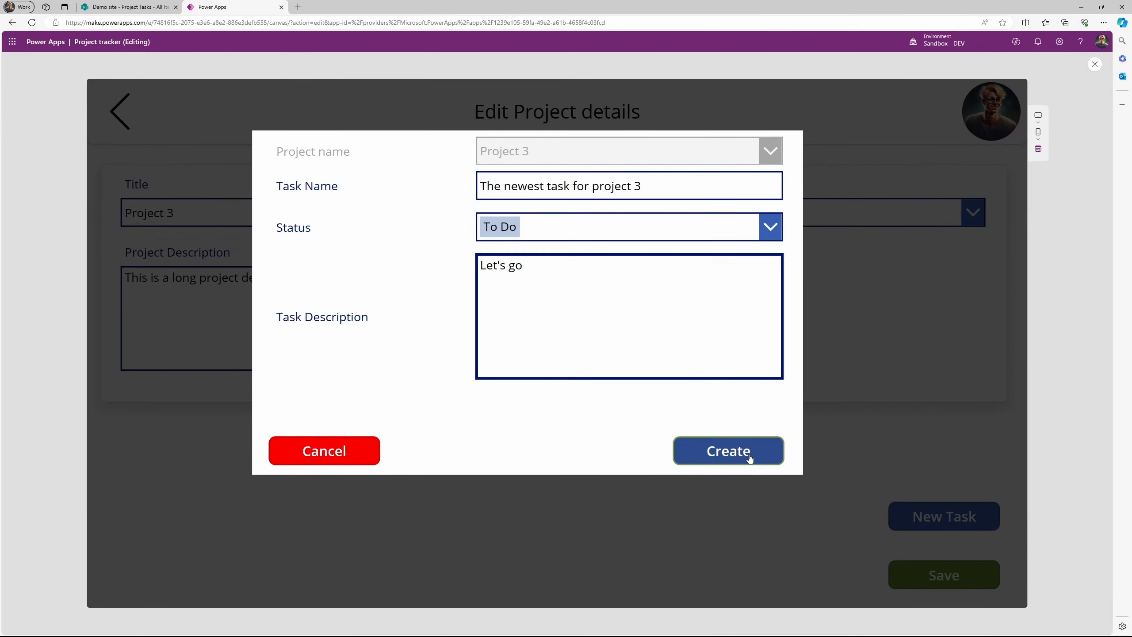
{"action": "left_click", "coordinate": [749, 458]}
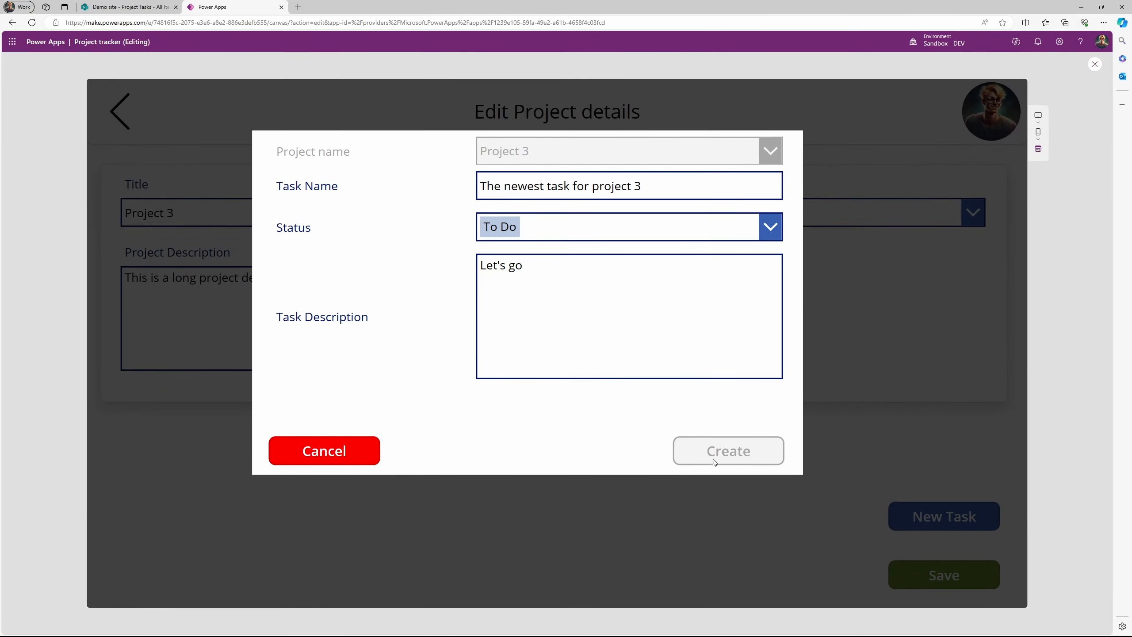
Switch to the SharePoint Project Tasks list, refresh it to check the newest task's project name, and return to Power Apps
{"action": "left_click", "coordinate": [133, 7]}
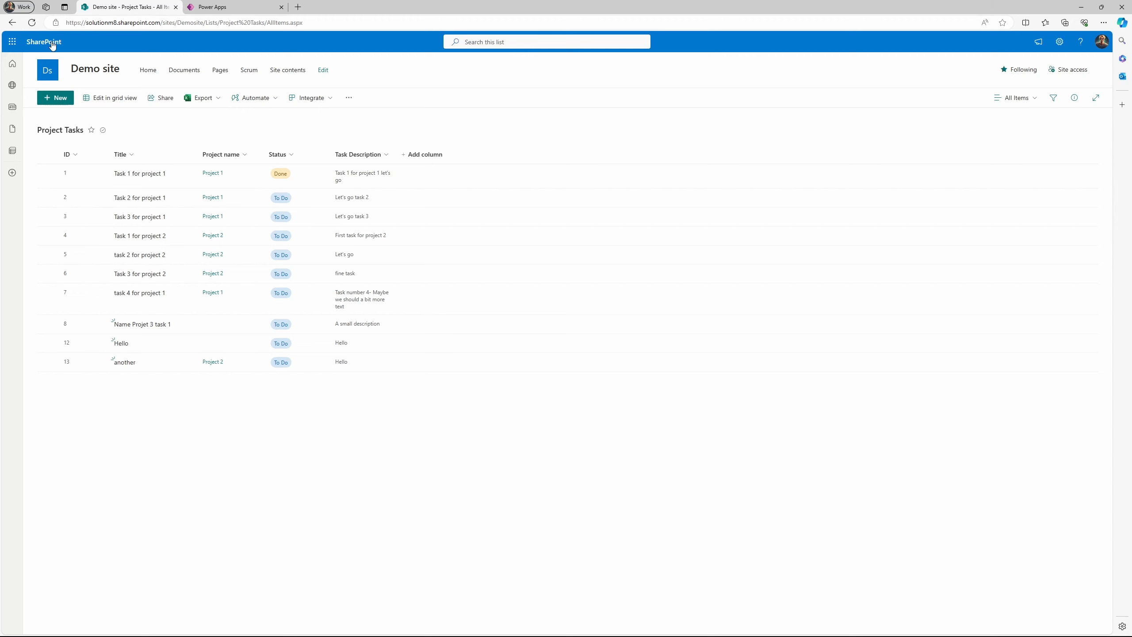
{"action": "left_click", "coordinate": [32, 23]}
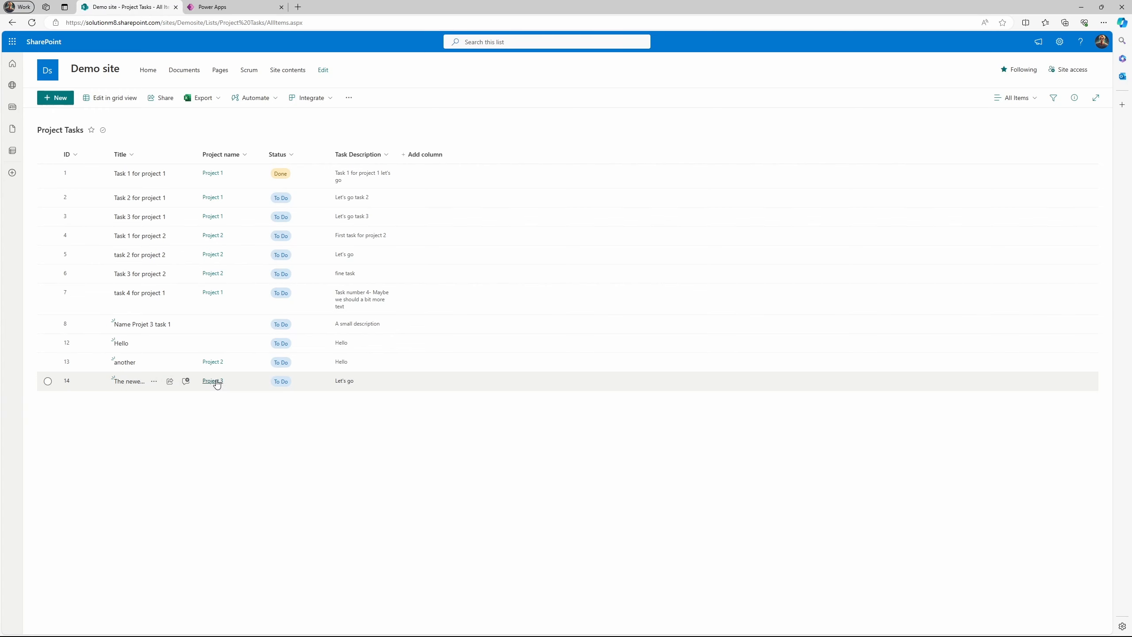
{"action": "key", "text": "ctrl+Tab"}
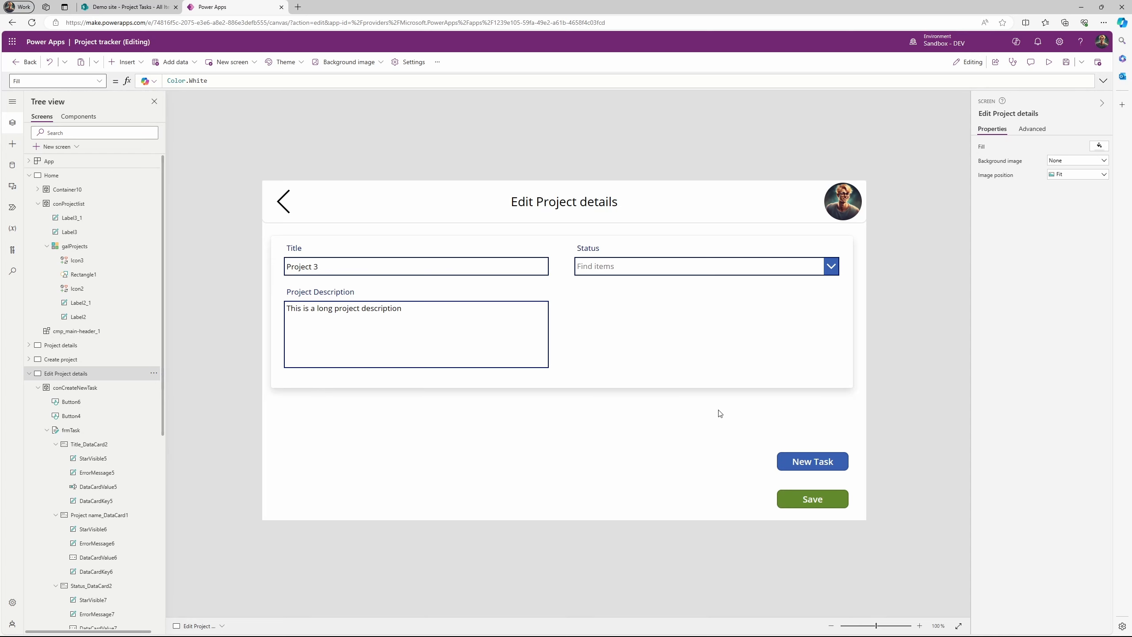
Reopen the New Task form in the editor and look through the Create button's available properties
{"action": "left_click", "coordinate": [813, 464], "text": "alt"}
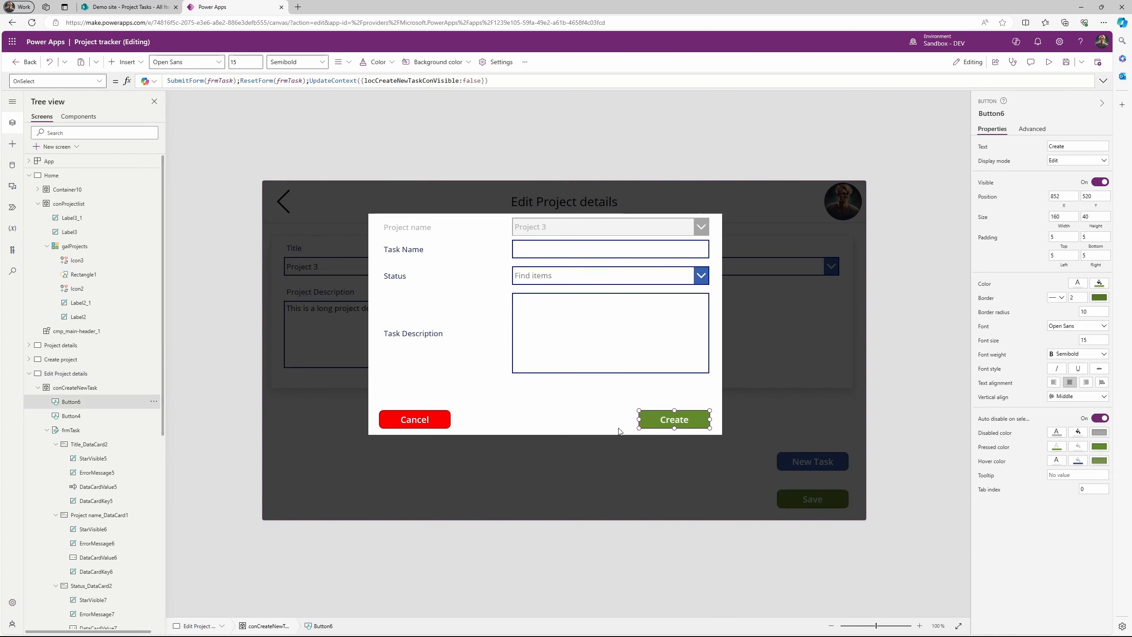
{"action": "left_click", "coordinate": [617, 427]}
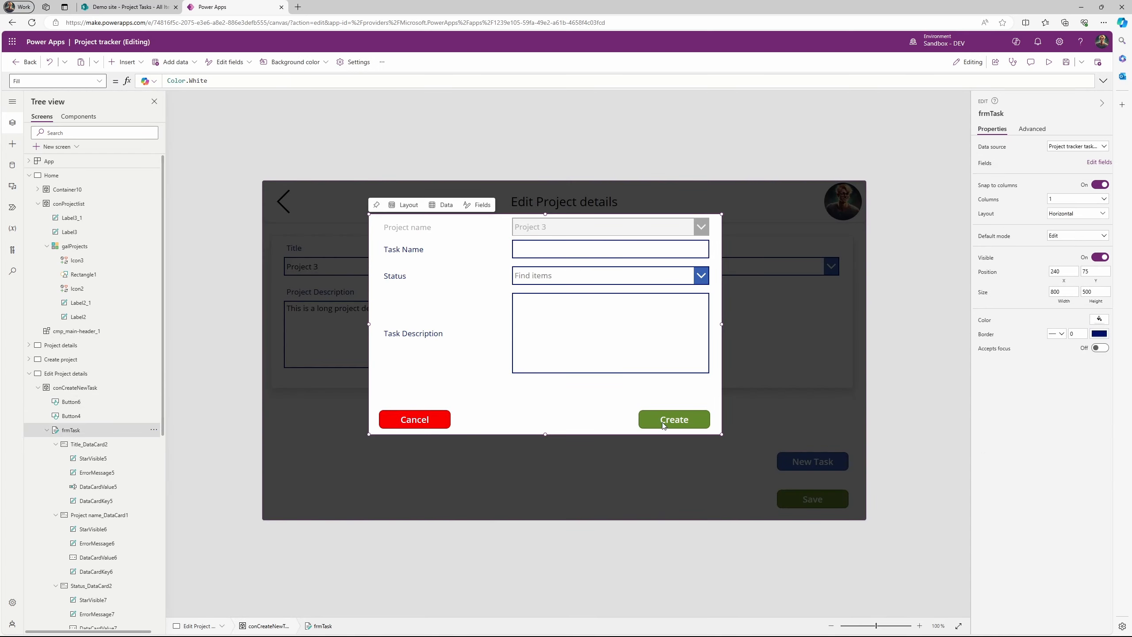
{"action": "left_click", "coordinate": [663, 424]}
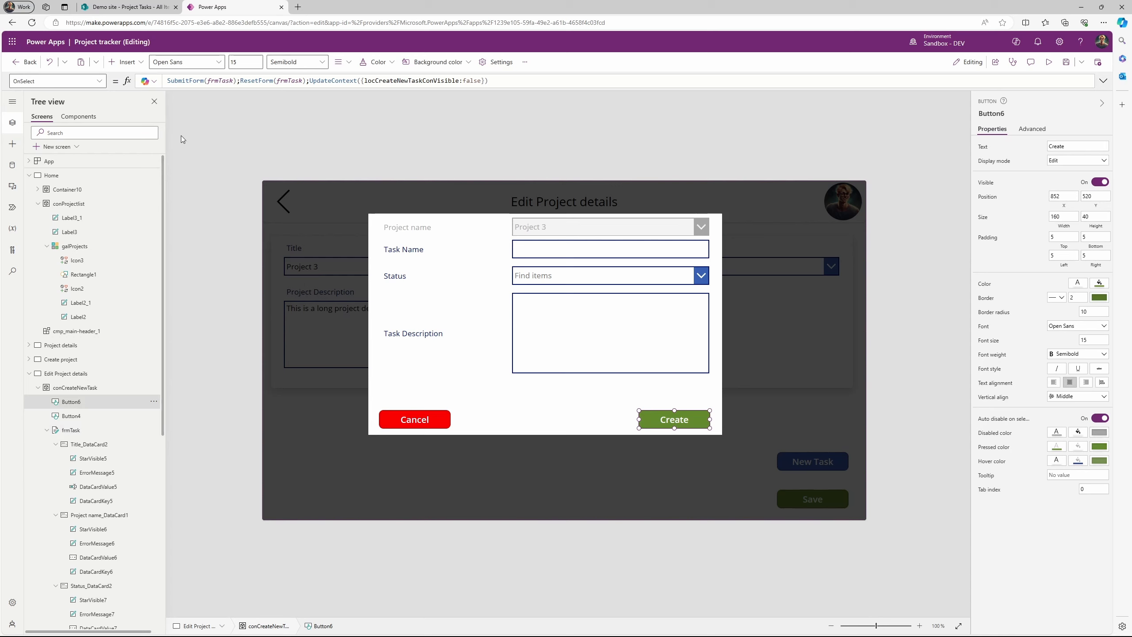
{"action": "left_click", "coordinate": [99, 81]}
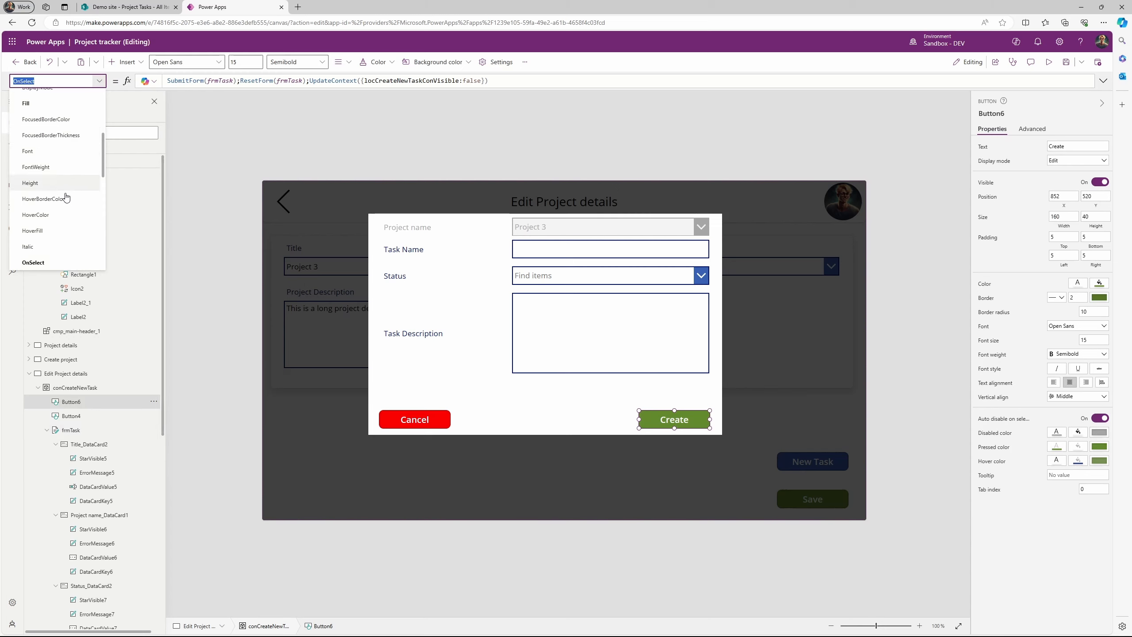
{"action": "scroll", "coordinate": [63, 201], "scroll_direction": "down", "scroll_amount": 3}
{"action": "scroll", "coordinate": [63, 205], "scroll_direction": "down", "scroll_amount": 5}
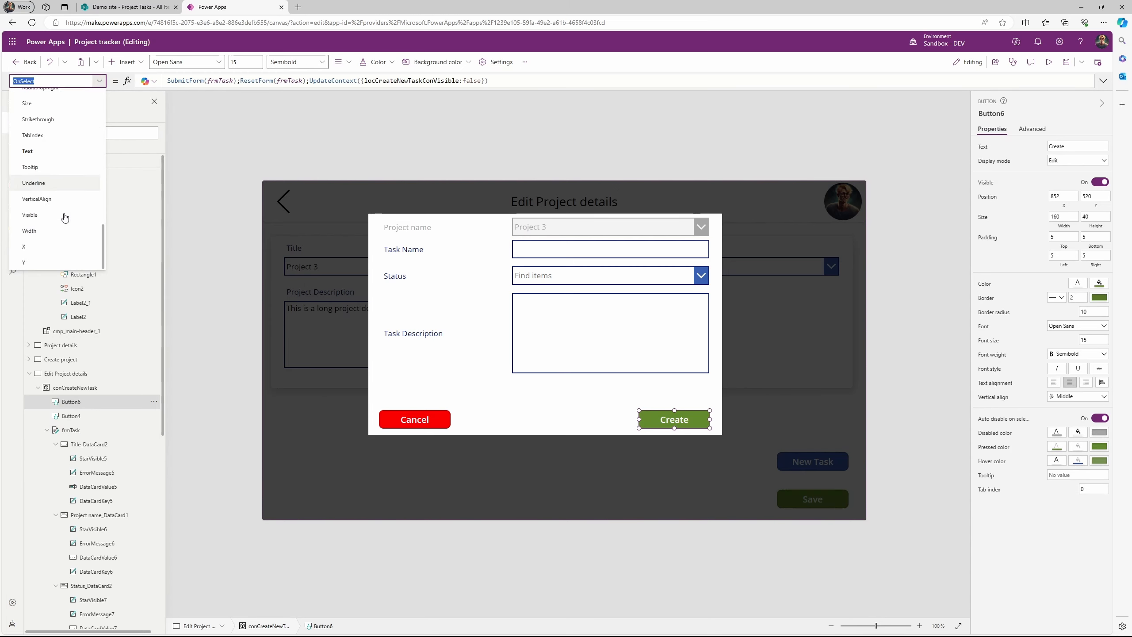
{"action": "left_click", "coordinate": [474, 333]}
Replace the OnSuccess value of frmTask with a Notify call showing the message "Task has been created or Updated"
{"action": "left_click", "coordinate": [95, 431]}
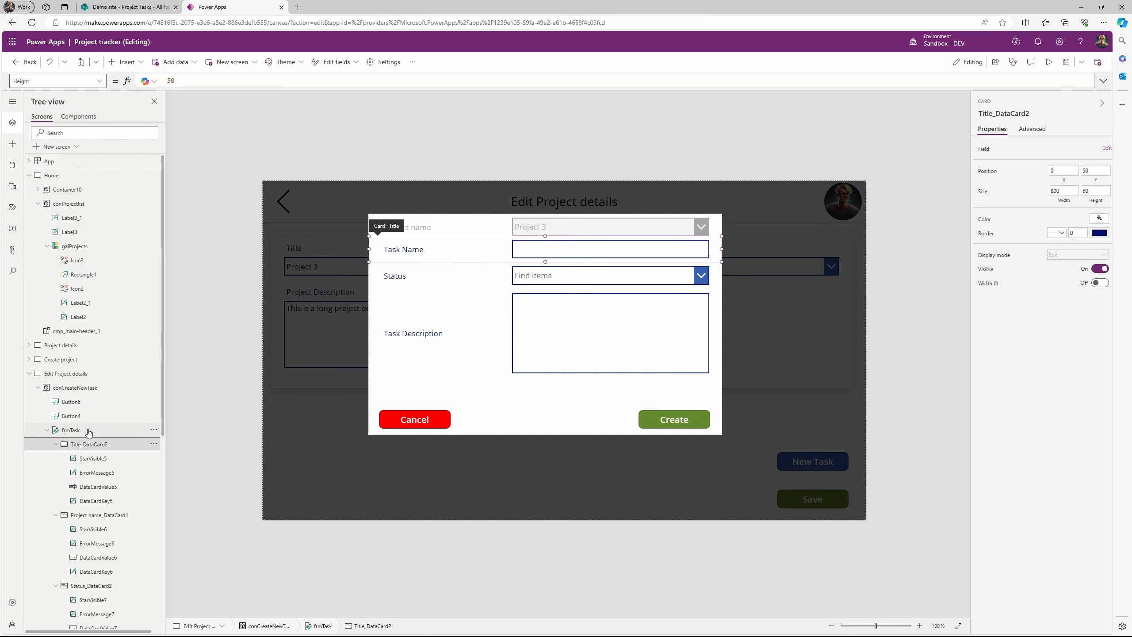
{"action": "left_click", "coordinate": [118, 430]}
{"action": "left_click", "coordinate": [206, 82]}
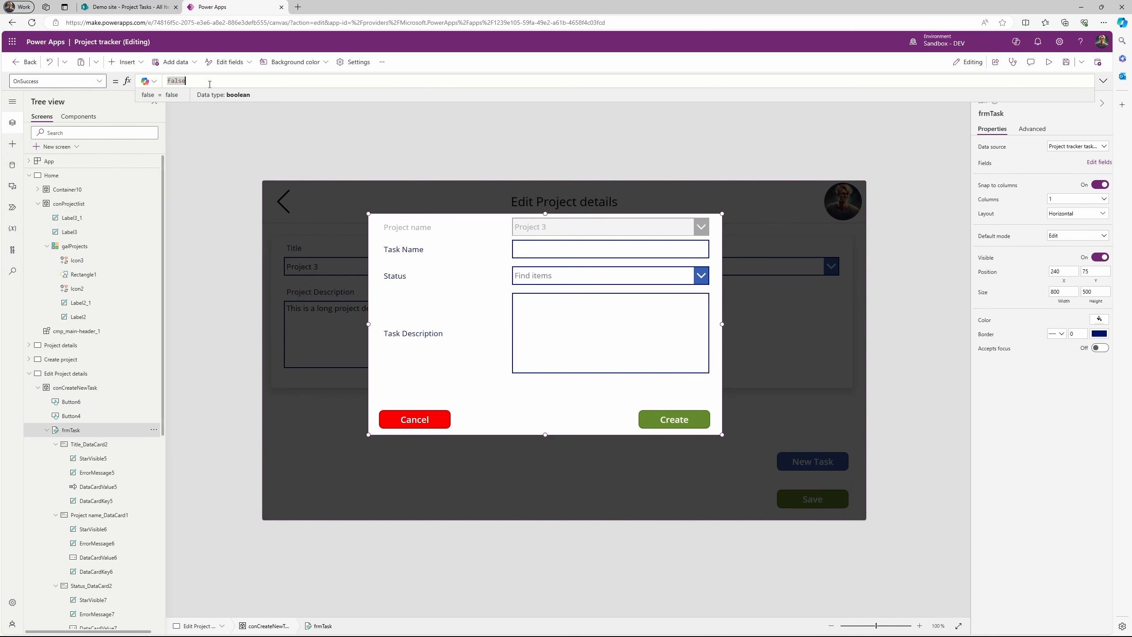
{"action": "type", "text": "fa"}
{"action": "type", "text": "not"}
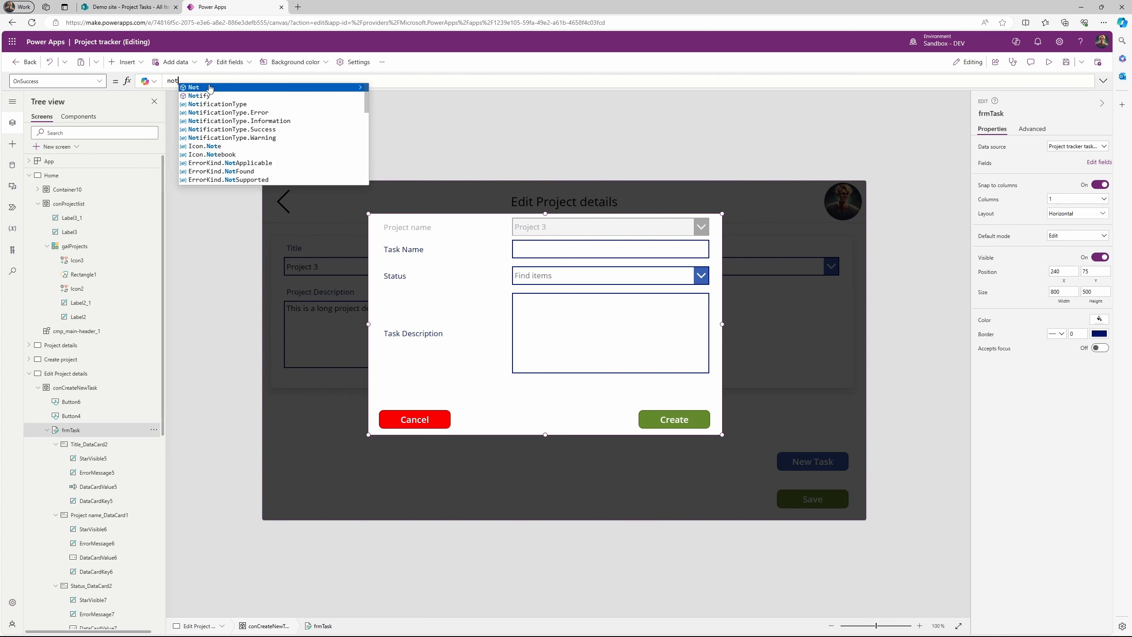
{"action": "key", "text": "Down"}
{"action": "key", "text": "Tab"}
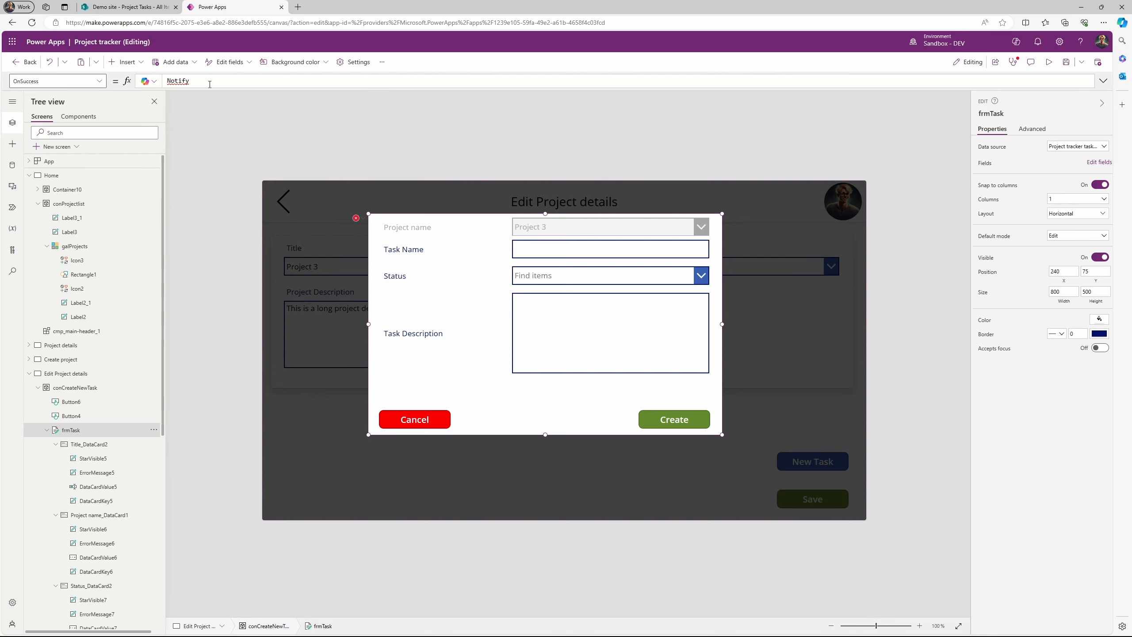
{"action": "type", "text": "(\""}
{"action": "type", "text": "Task has been created or Updated"}
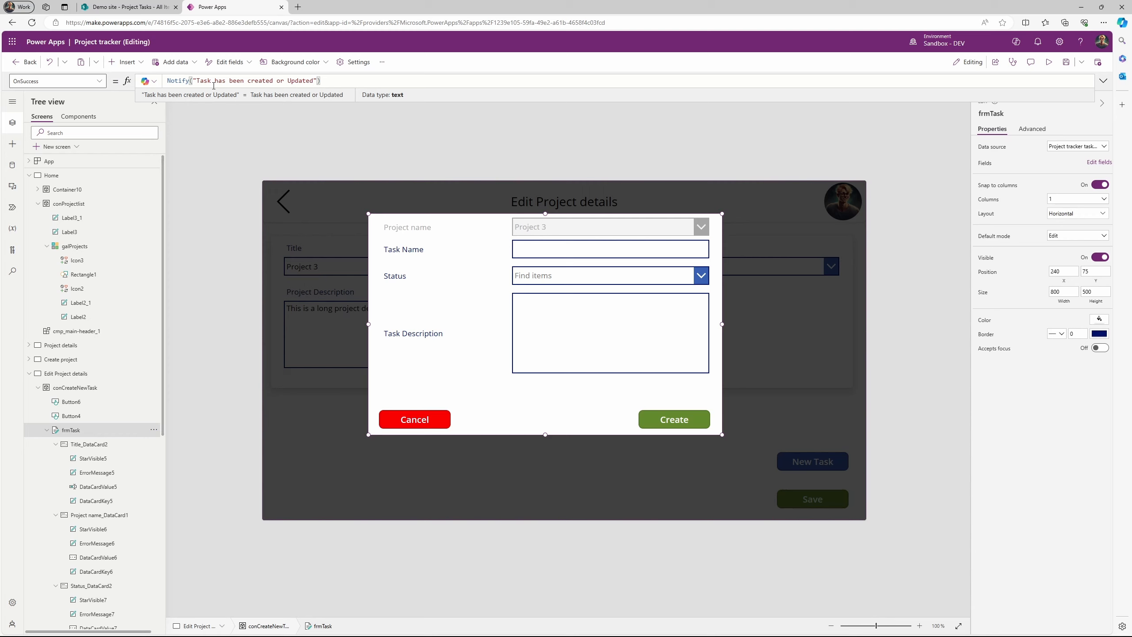
Complete the Notify call in frmTask's OnSuccess with NotificationType.Success as the notification type
{"action": "type", "text": ","}
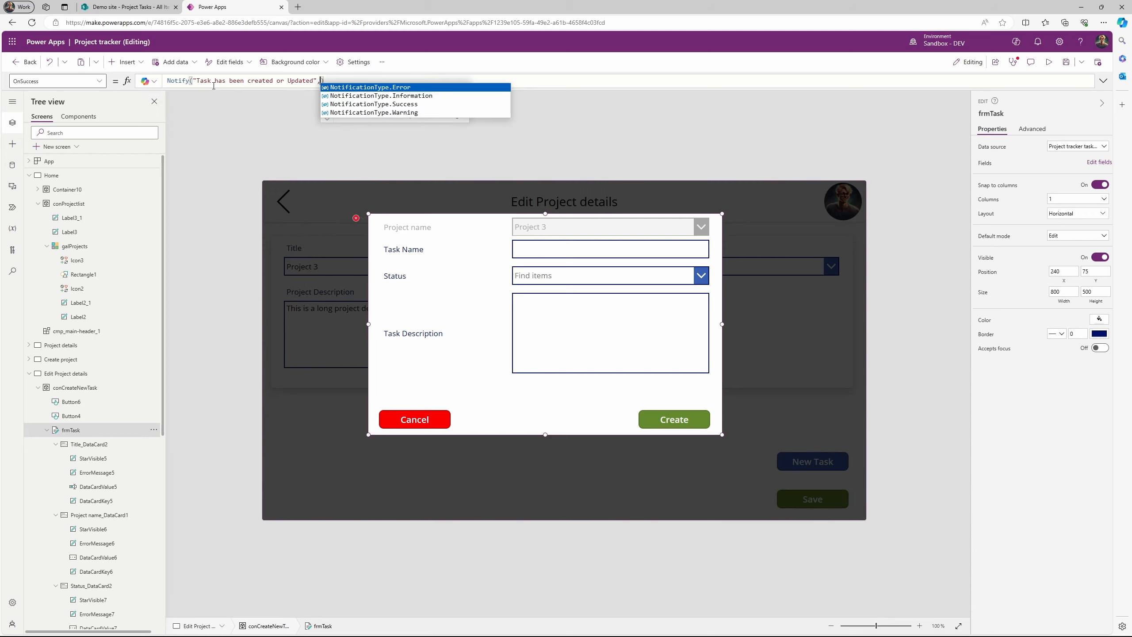
{"action": "key", "text": "Down"}
{"action": "key", "text": "Down"}
{"action": "key", "text": "Tab"}
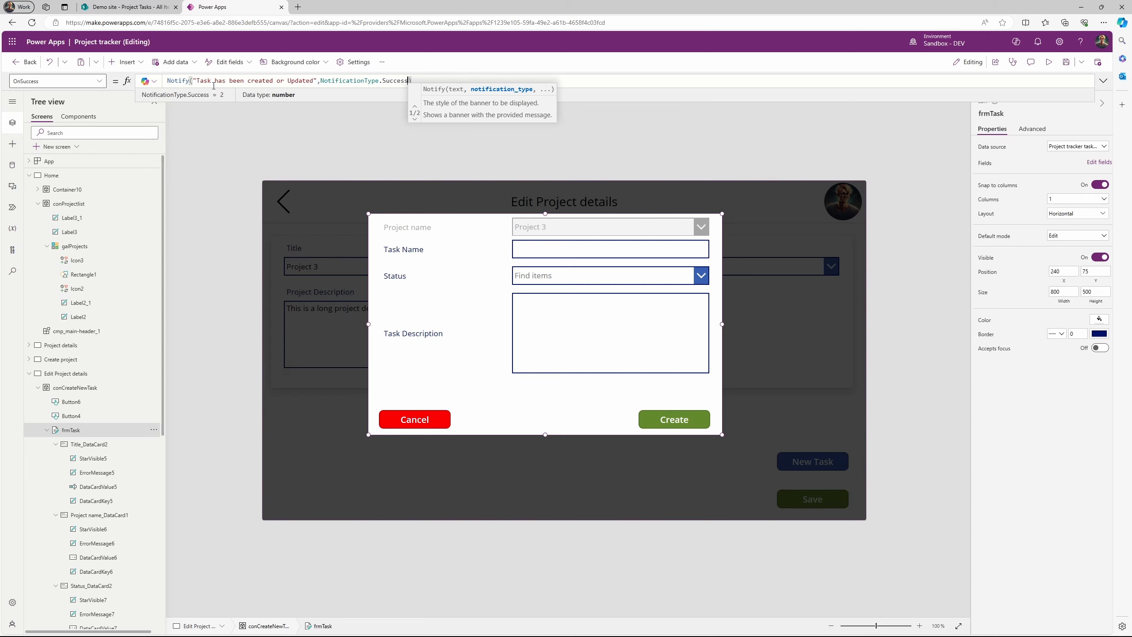
{"action": "type", "text": ")"}
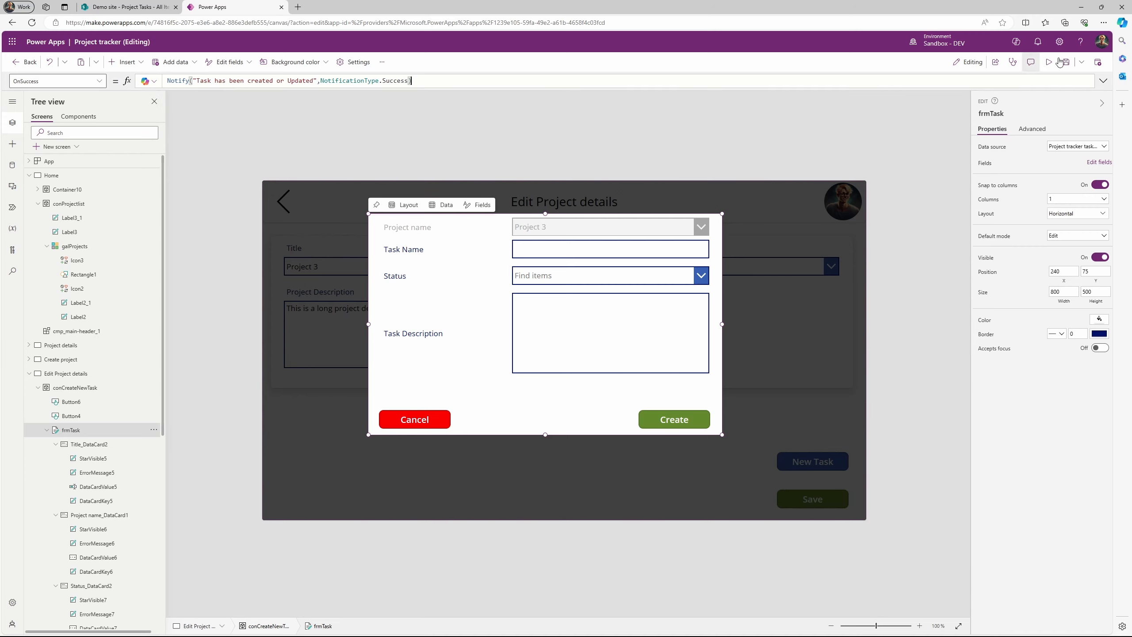
Create a task in preview named "Last test for this feature" with status To Do and description "Last task to create", then exit preview
{"action": "left_click", "coordinate": [1048, 62]}
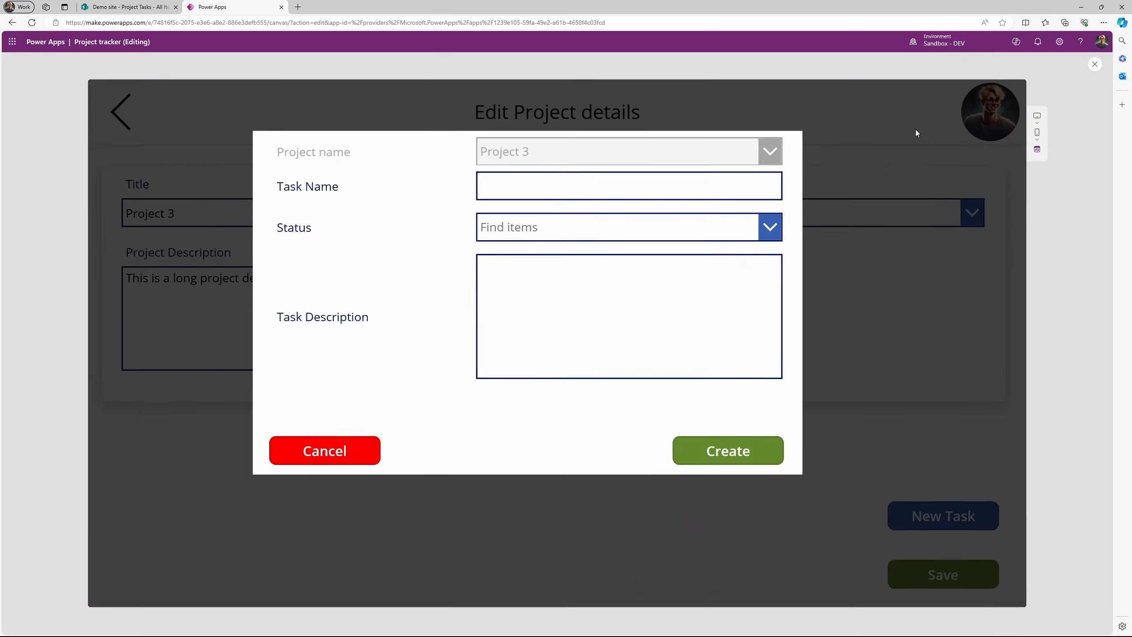
{"action": "left_click", "coordinate": [584, 195]}
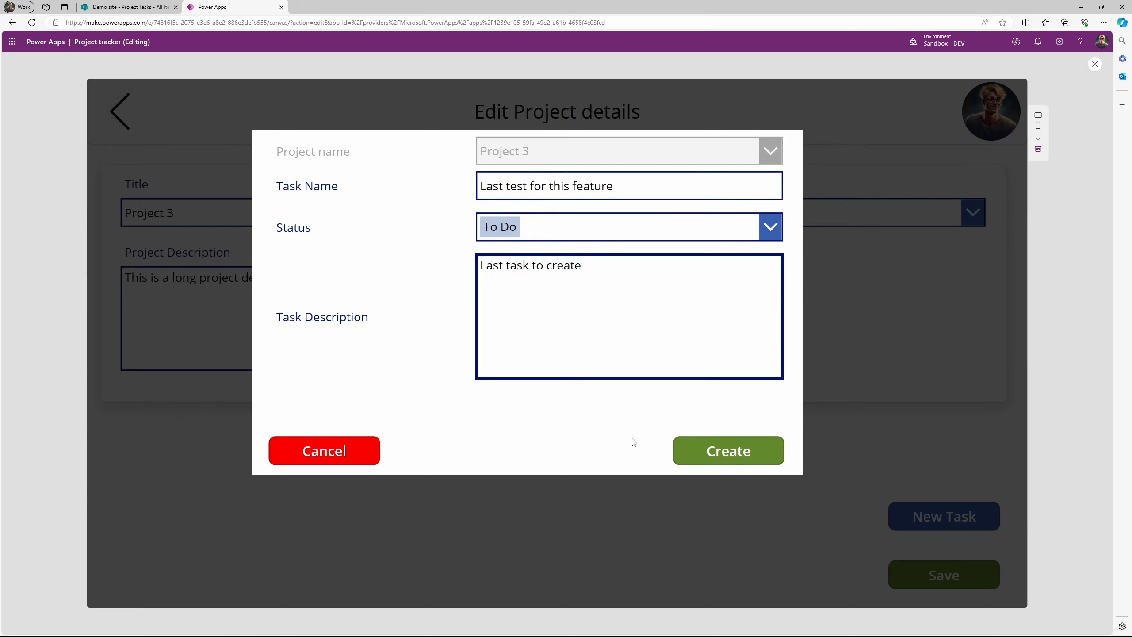
{"action": "left_click", "coordinate": [716, 459]}
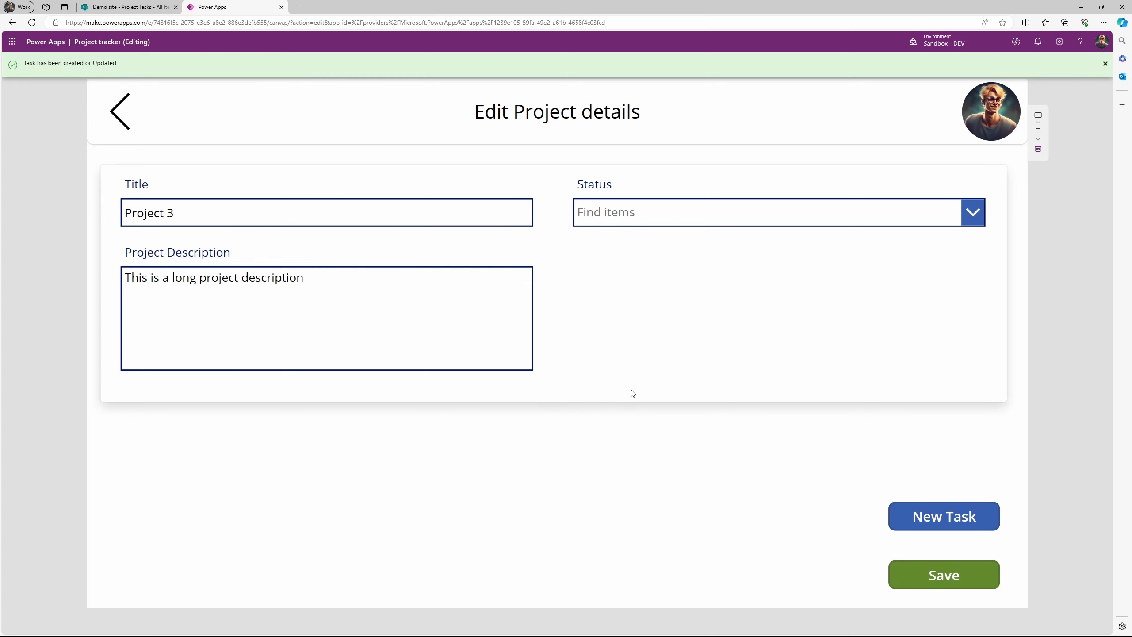
{"action": "key", "text": "Escape"}
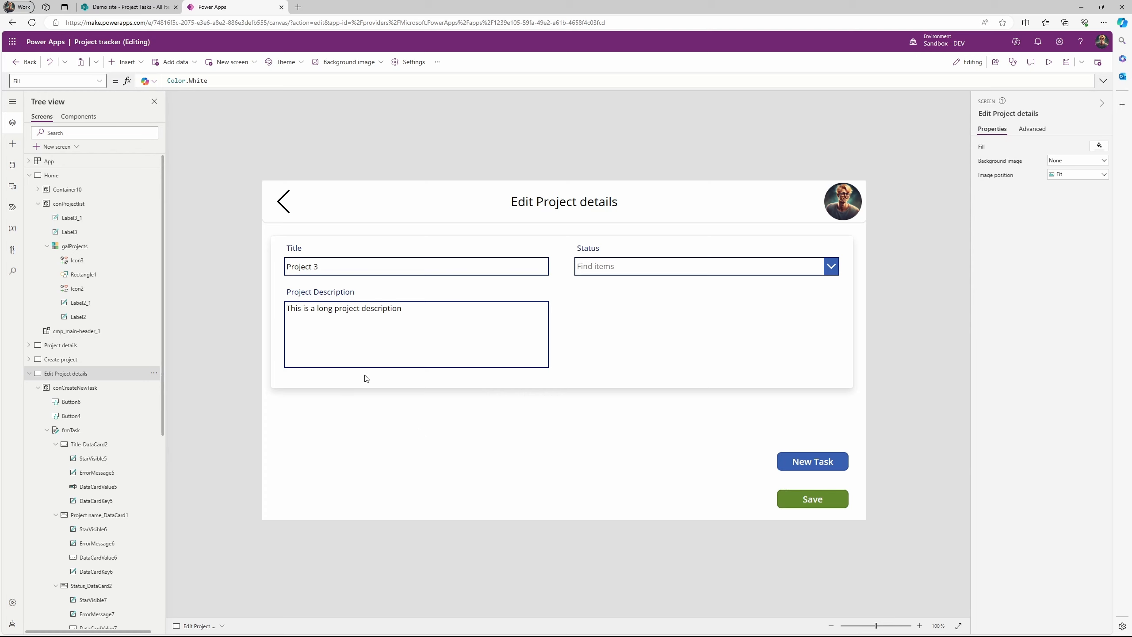
Insert a container on Edit Project details, place it below the project form at X 20, Y 500, and resize it to about 523 by 240
{"action": "left_click", "coordinate": [128, 63]}
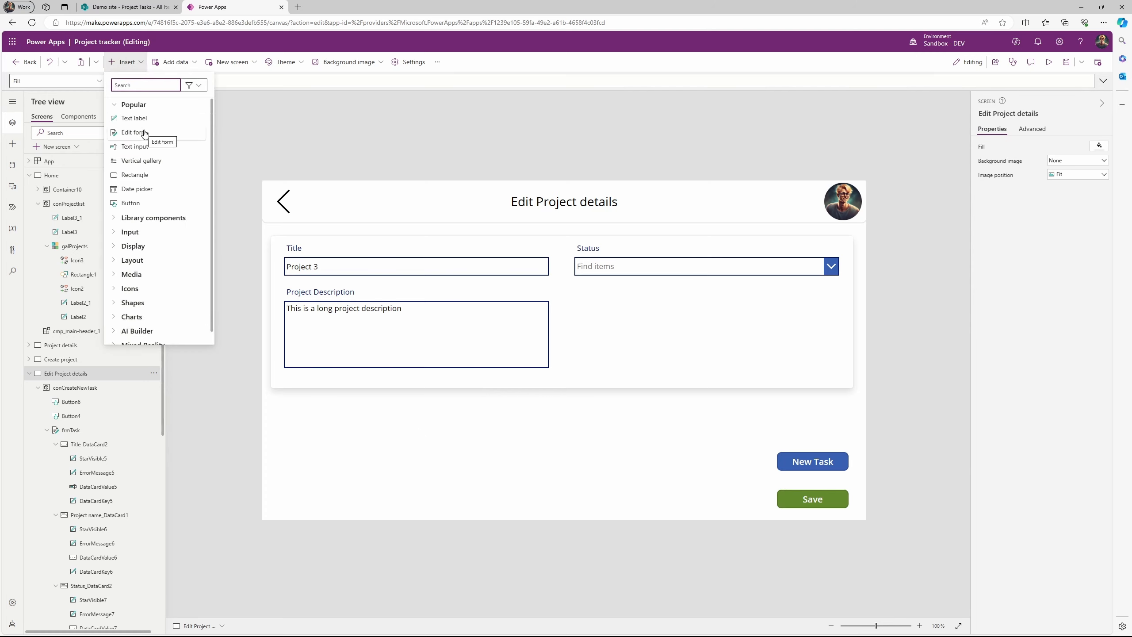
{"action": "type", "text": "conta"}
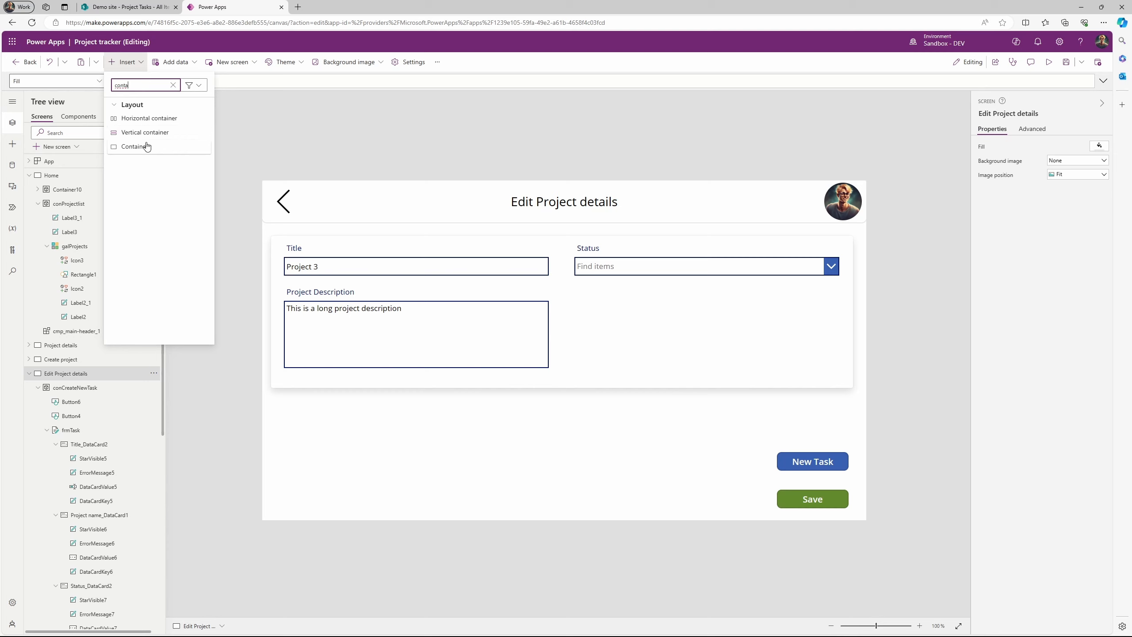
{"action": "left_click", "coordinate": [143, 147]}
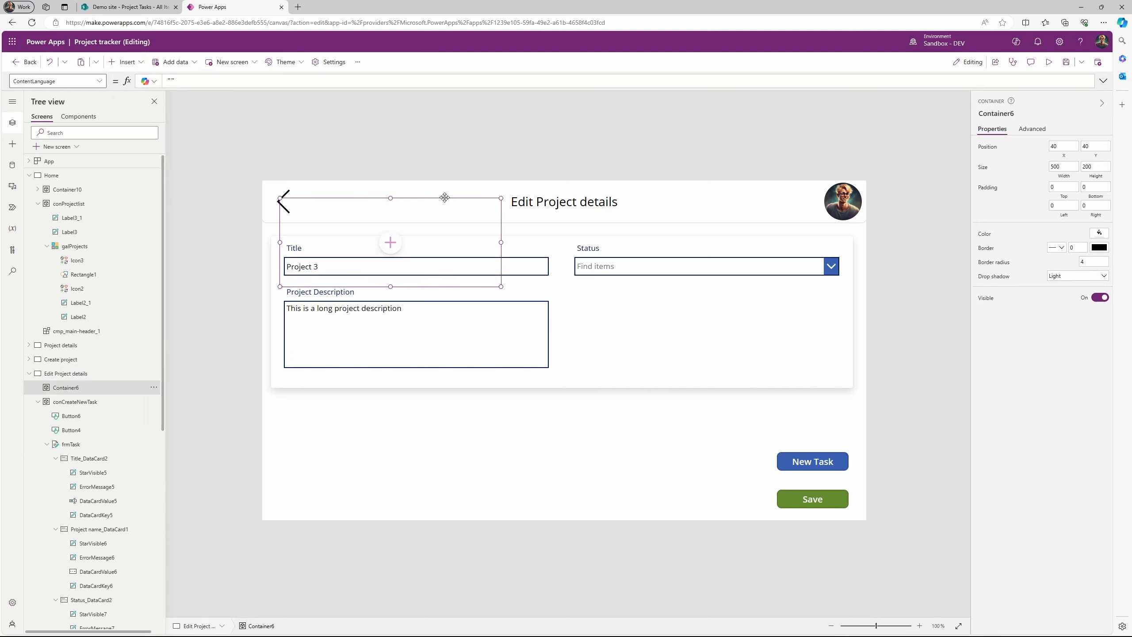
{"action": "left_click_drag", "start_coordinate": [444, 202], "coordinate": [439, 400]}
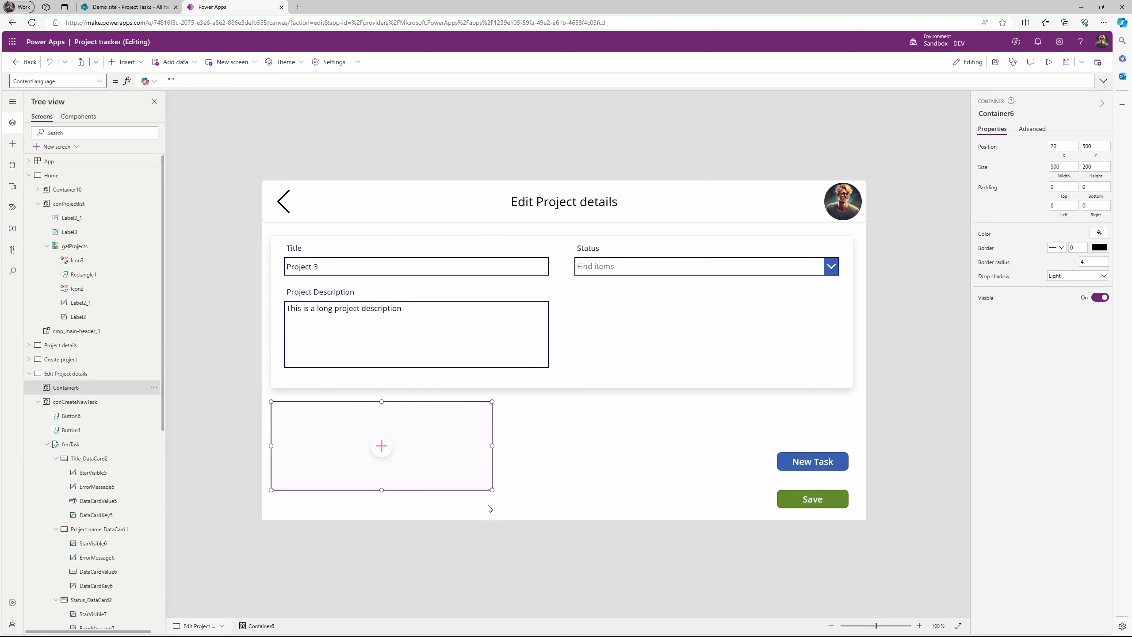
{"action": "left_click_drag", "start_coordinate": [493, 490], "coordinate": [502, 508]}
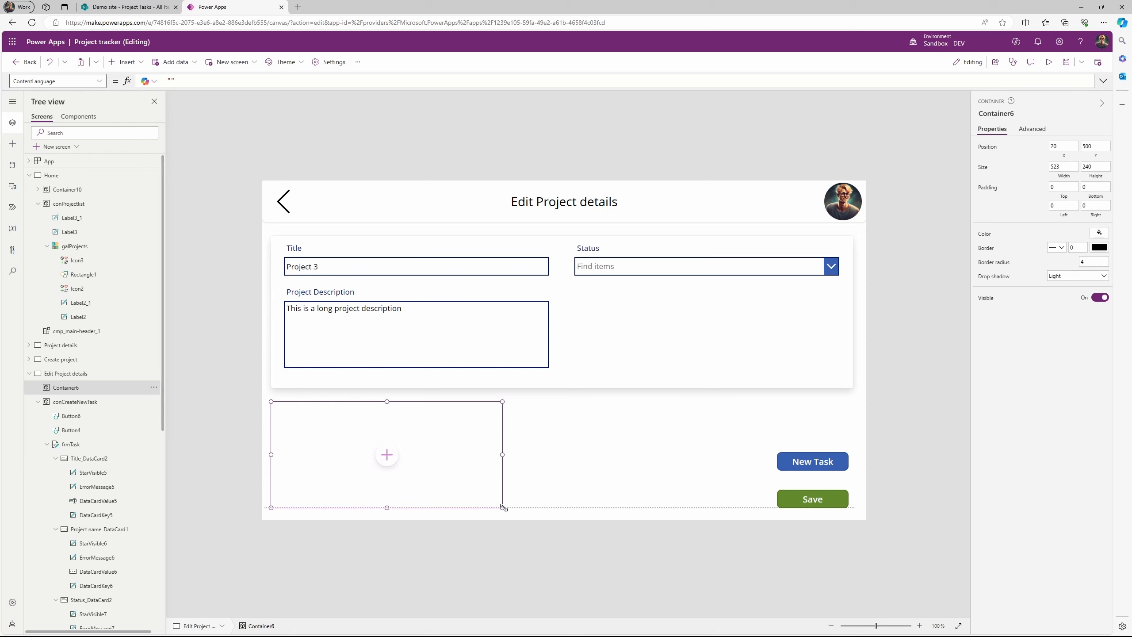
Give the new container a Semibold drop shadow and insert a blank vertical gallery in it with Project tracker task list as its data source
{"action": "left_click", "coordinate": [1058, 278]}
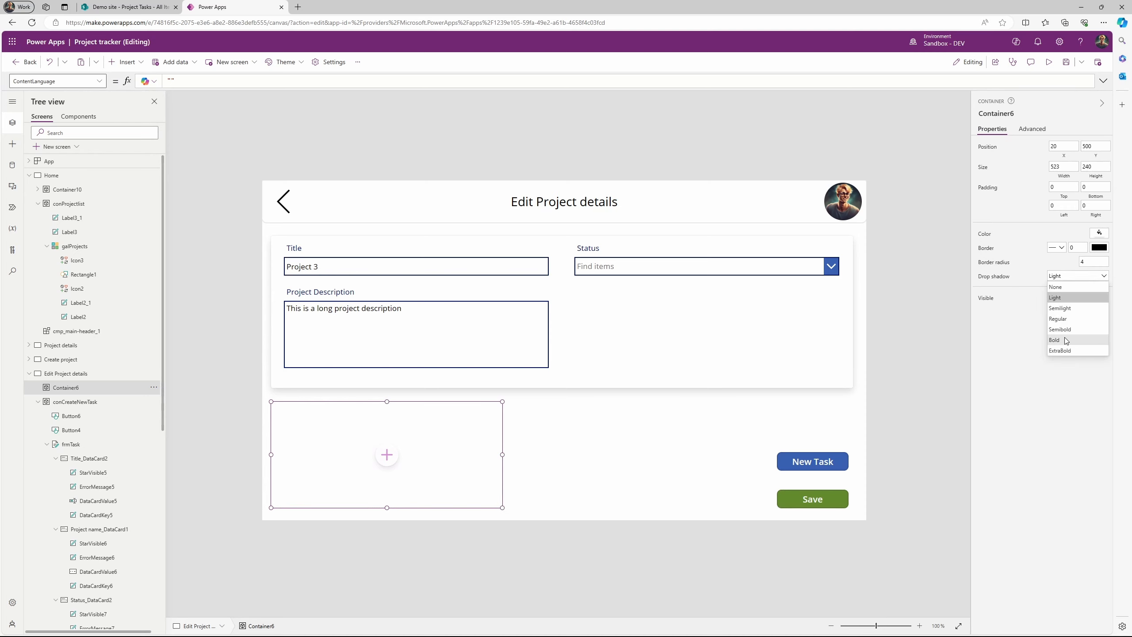
{"action": "left_click", "coordinate": [1070, 340]}
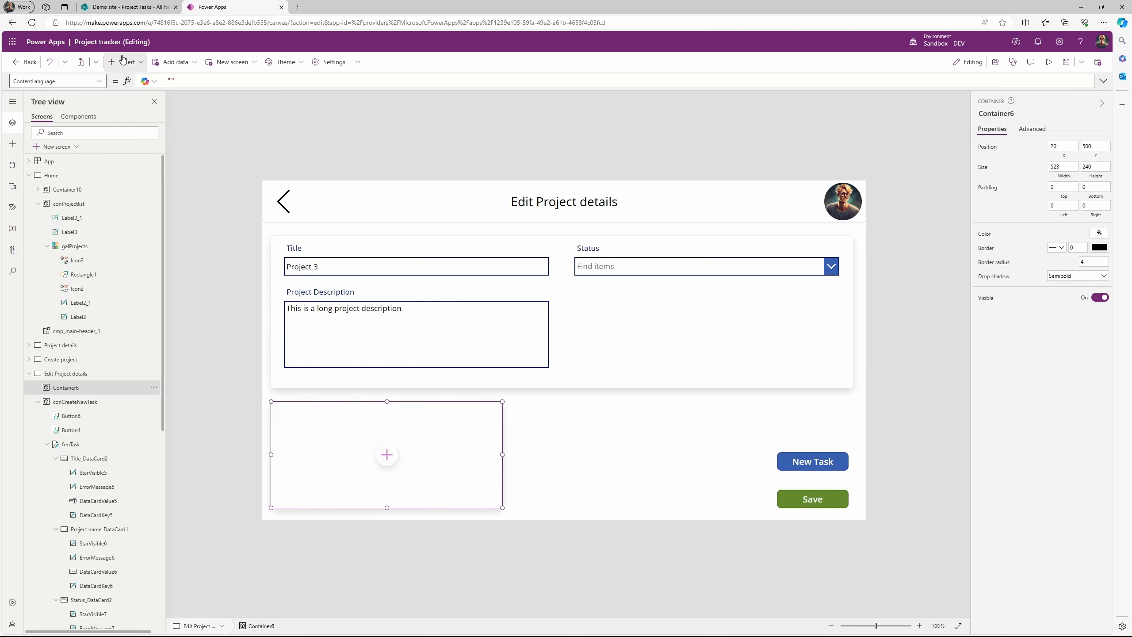
{"action": "left_click", "coordinate": [140, 65]}
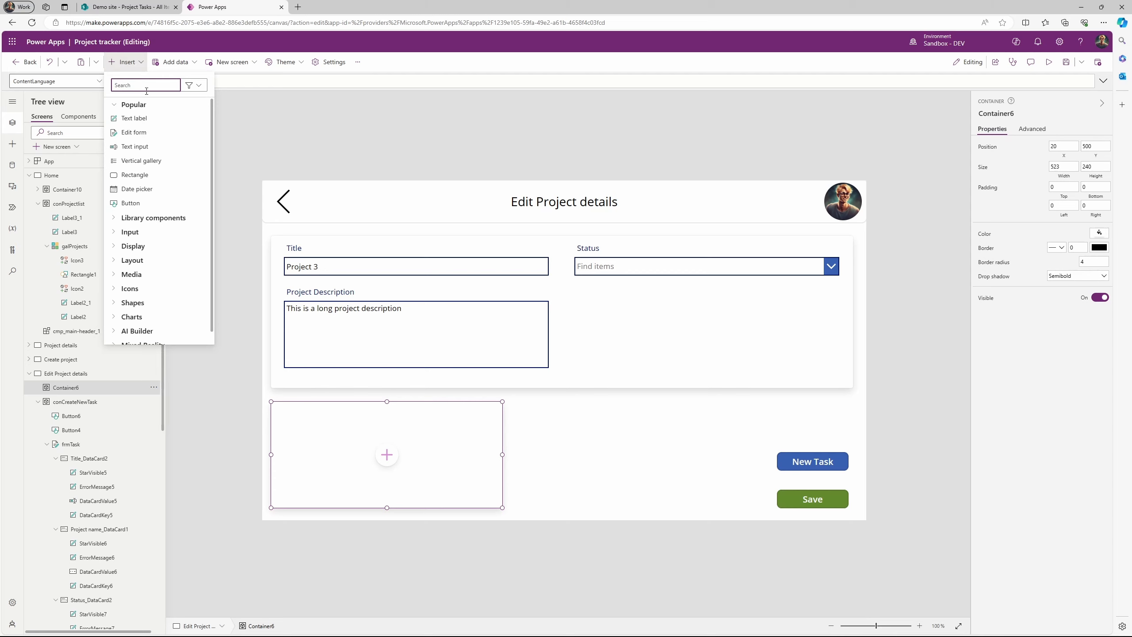
{"action": "type", "text": "ga"}
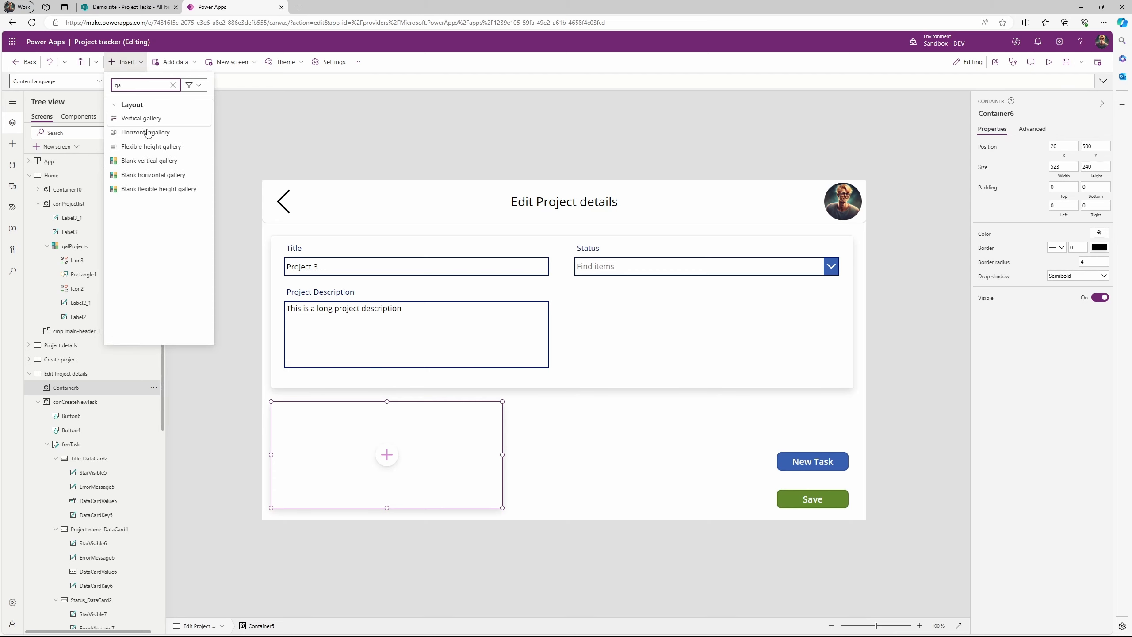
{"action": "left_click", "coordinate": [167, 164]}
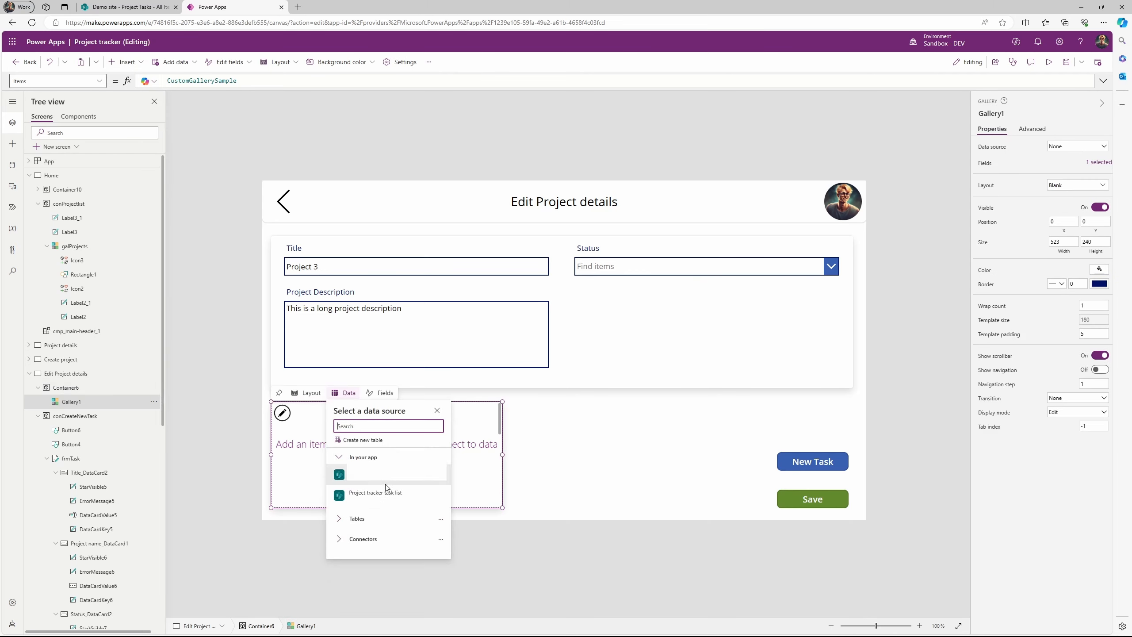
{"action": "left_click", "coordinate": [338, 494]}
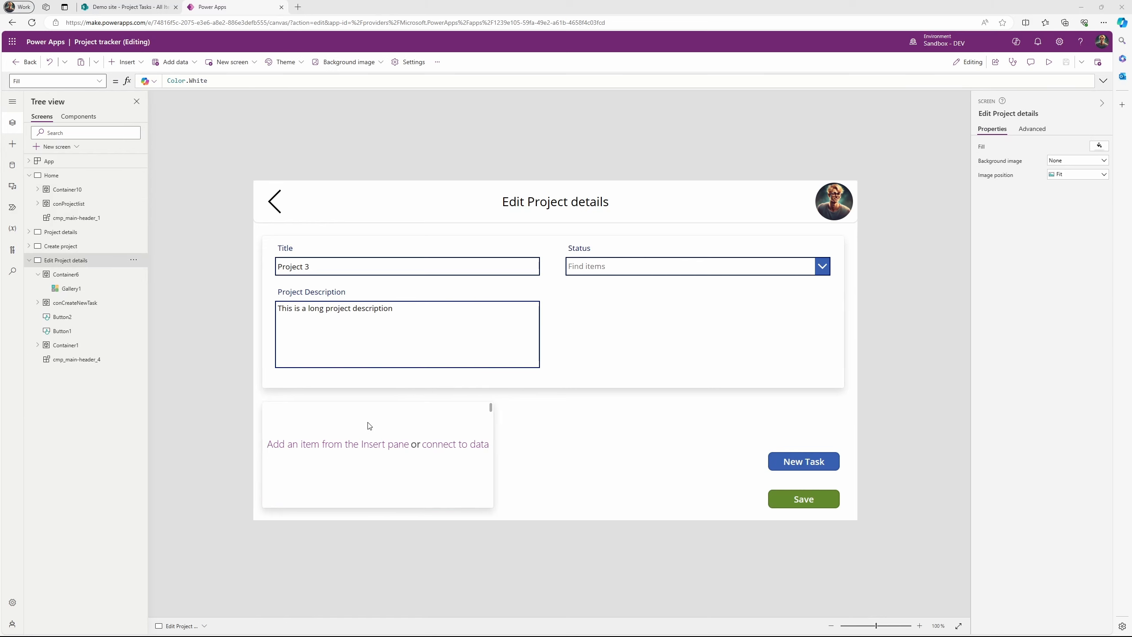
{"action": "left_click", "coordinate": [368, 425]}
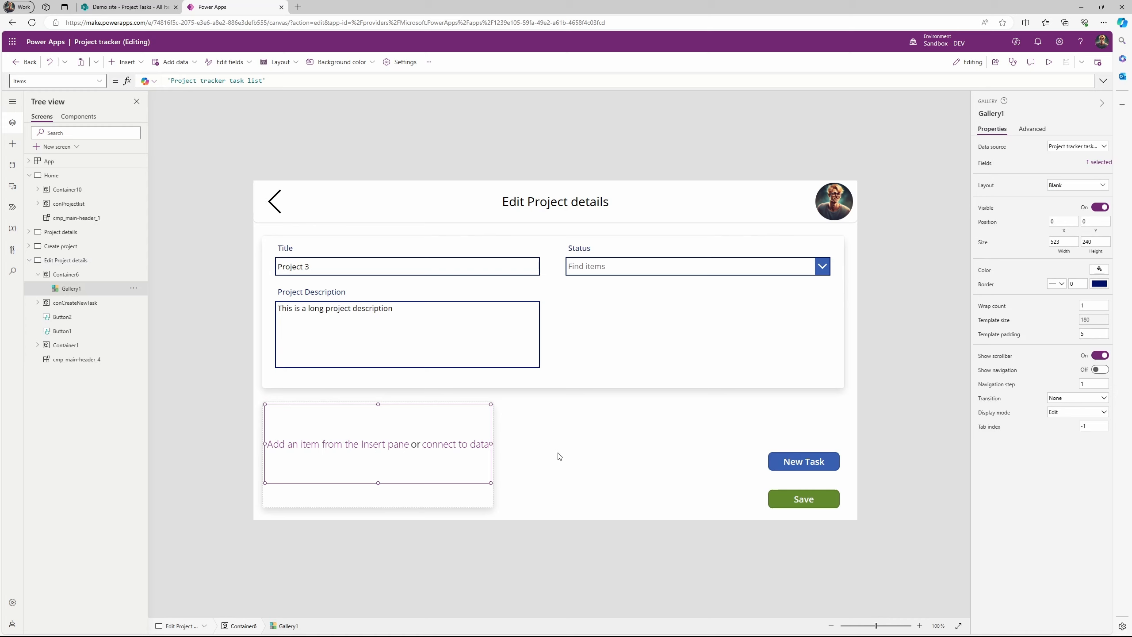
Check the new gallery's title label, status label and edit icon, and preview the Edit Project details screen
{"action": "mouse_move", "coordinate": [399, 442]}
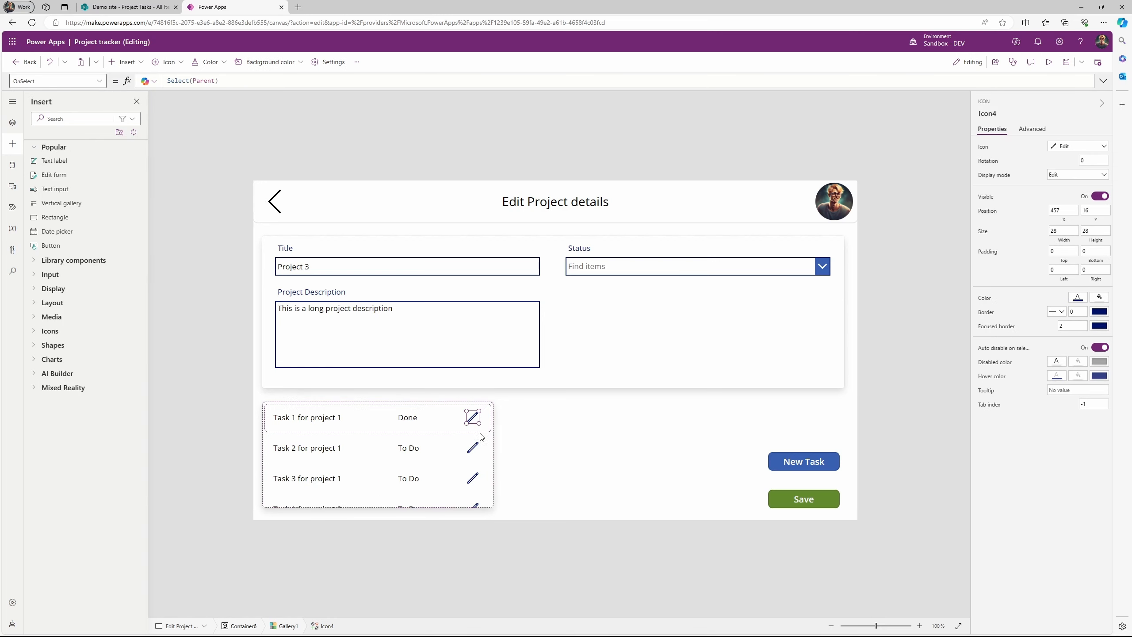
{"action": "left_click", "coordinate": [317, 418]}
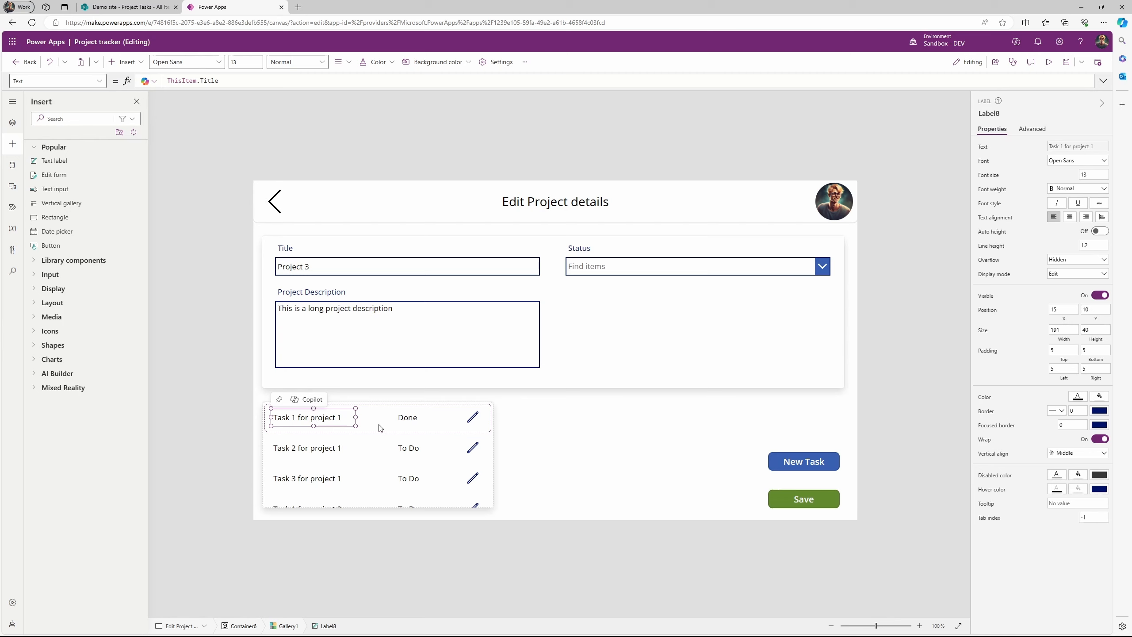
{"action": "left_click", "coordinate": [409, 421]}
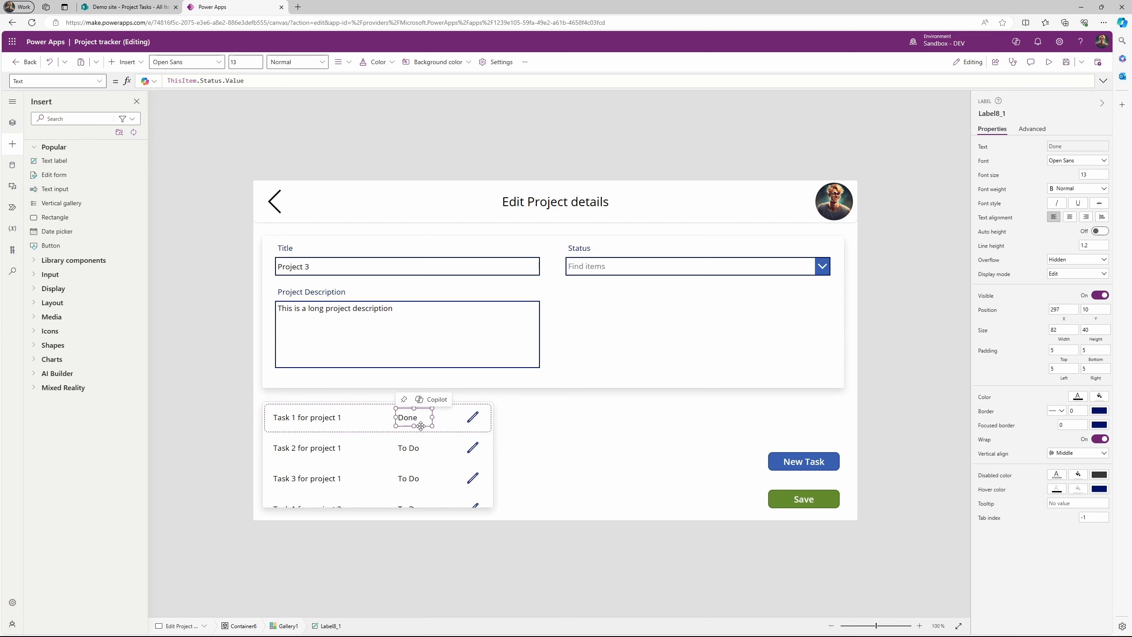
{"action": "left_click", "coordinate": [473, 421]}
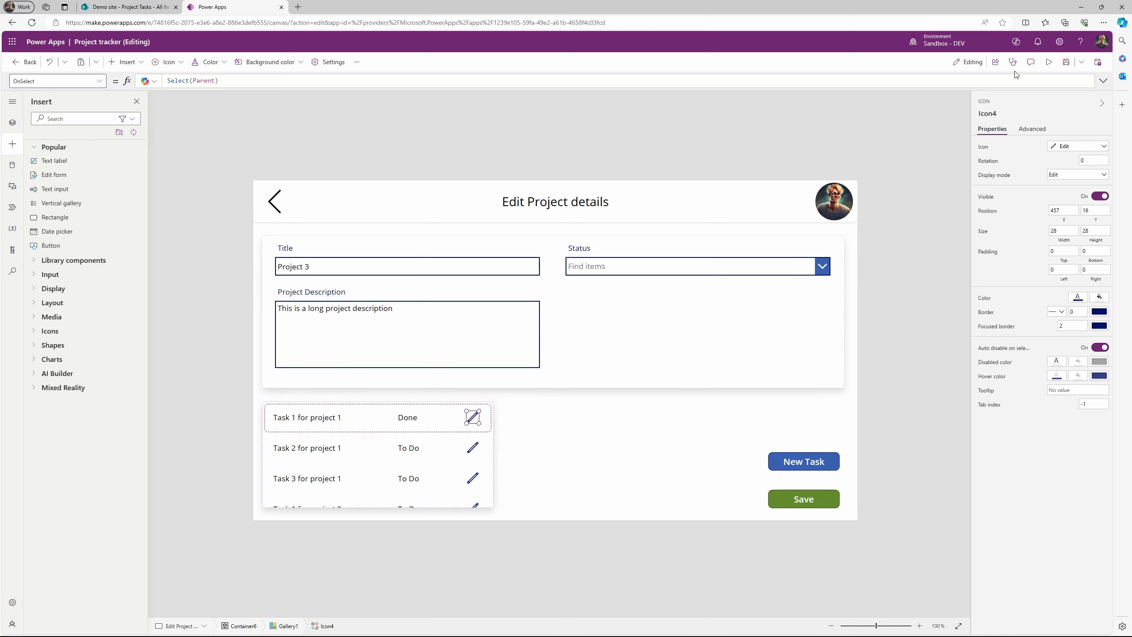
{"action": "left_click", "coordinate": [1049, 61]}
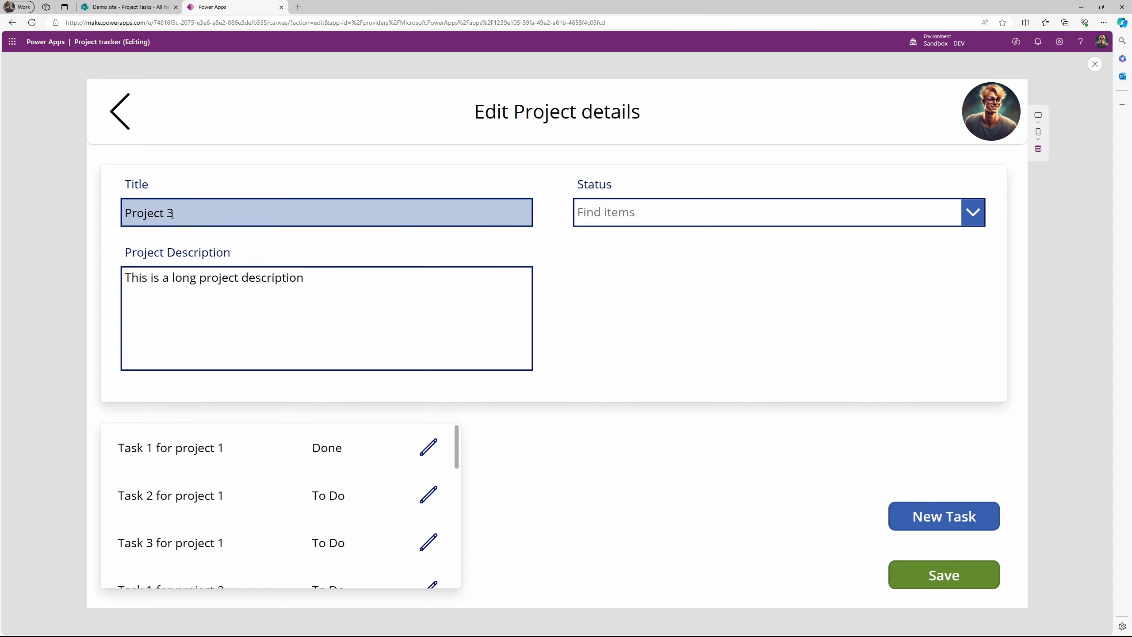
{"action": "left_click", "coordinate": [1094, 64]}
{"action": "left_click", "coordinate": [642, 373]}
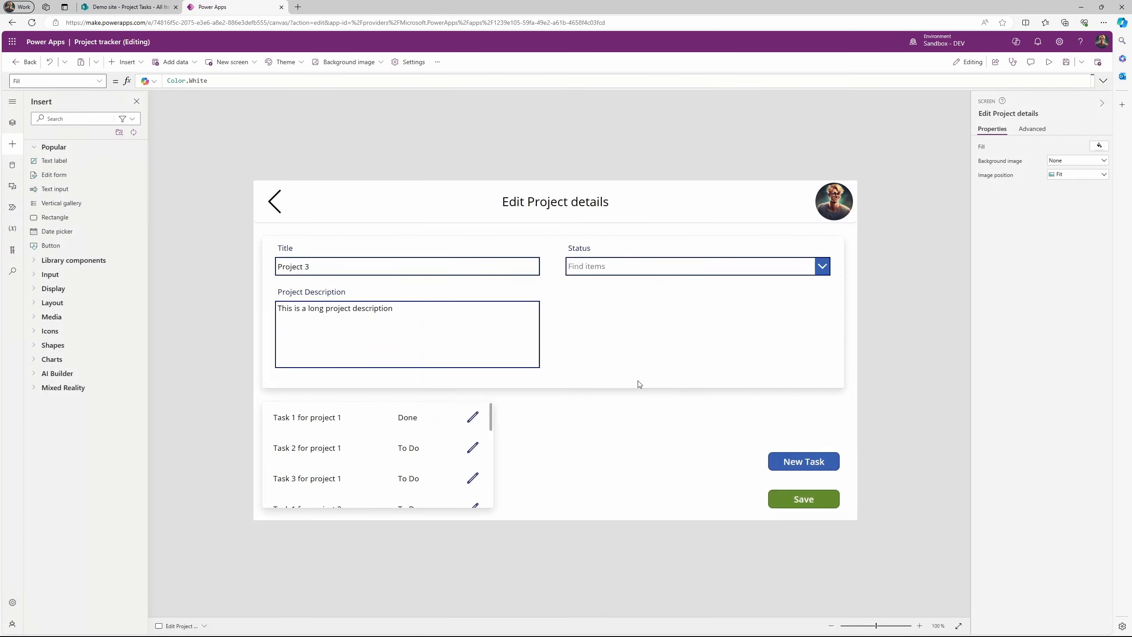
Open the details of Project 3 from the Home screen and copy the Items formula of the galTasks gallery
{"action": "left_click", "coordinate": [273, 202], "text": "alt"}
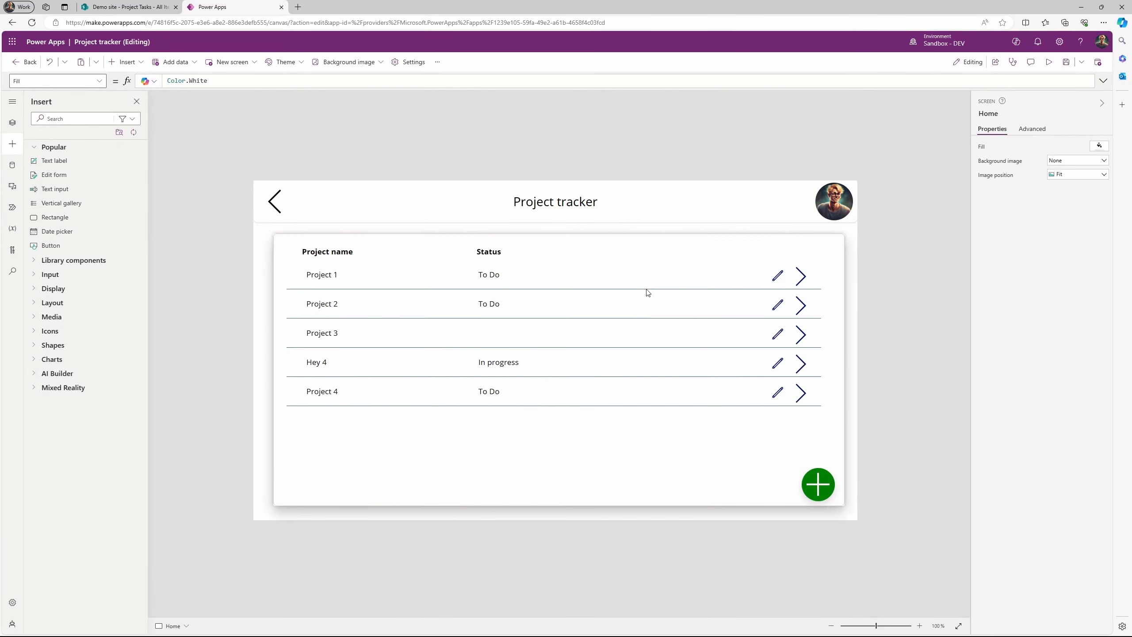
{"action": "left_click", "coordinate": [801, 334], "text": "alt"}
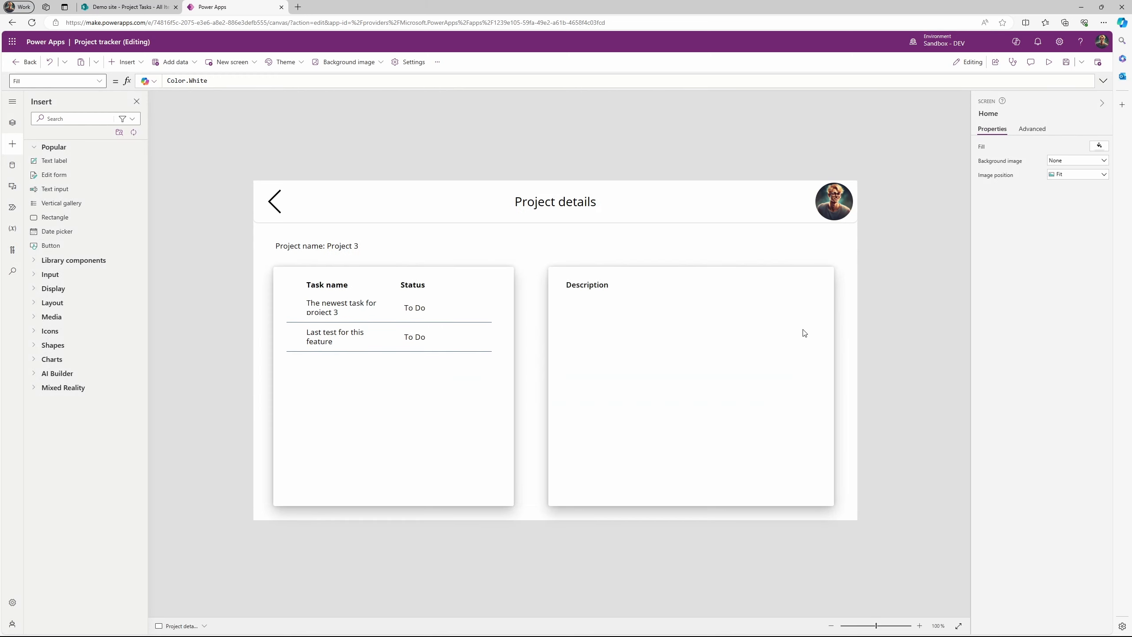
{"action": "left_click", "coordinate": [382, 379]}
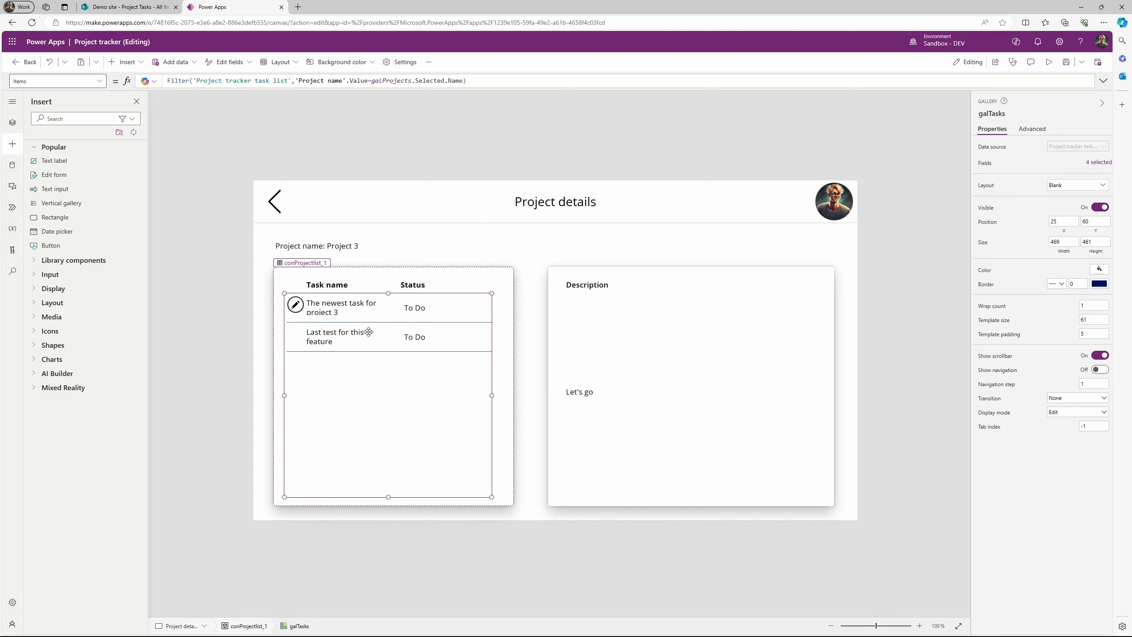
{"action": "left_click", "coordinate": [487, 78]}
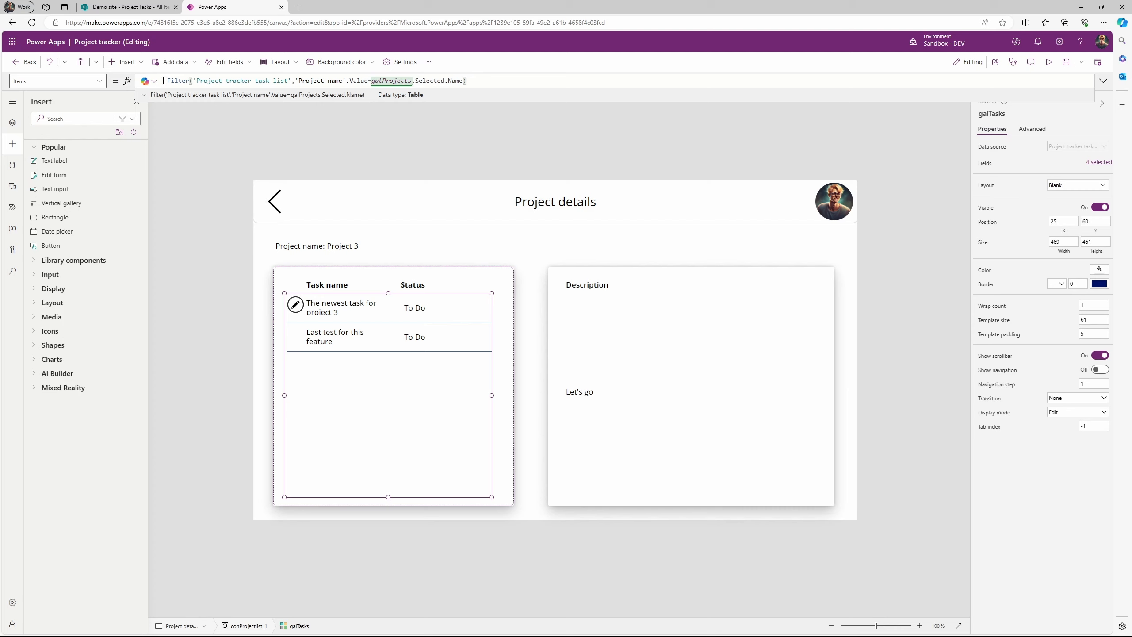
{"action": "key", "text": "ctrl+a"}
{"action": "key", "text": "ctrl+c"}
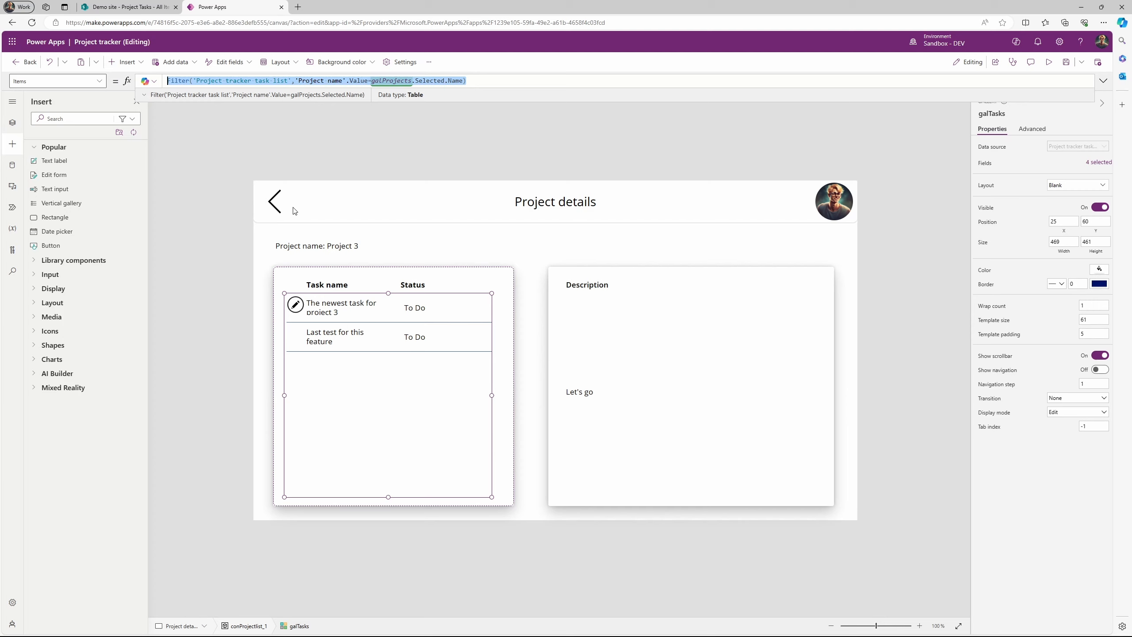
Return to editing Project 3 and set the new gallery's Items to Filter('Project tracker task list','Project name'.Value=galProjects.Selected.Name)
{"action": "left_click", "coordinate": [272, 203], "text": "alt"}
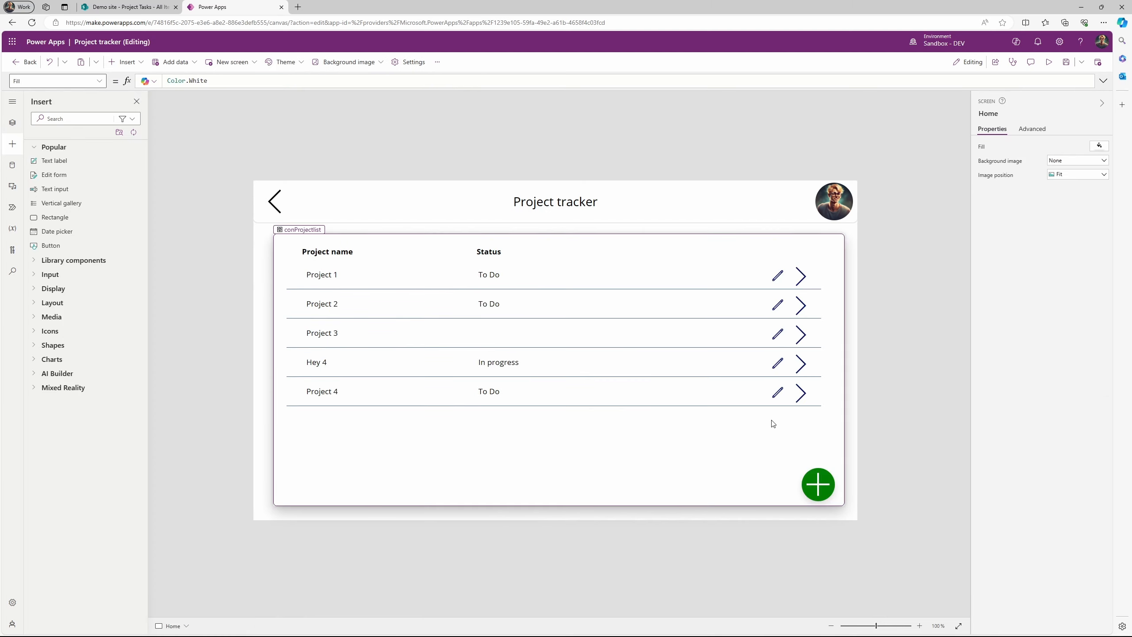
{"action": "left_click", "coordinate": [778, 334], "text": "alt"}
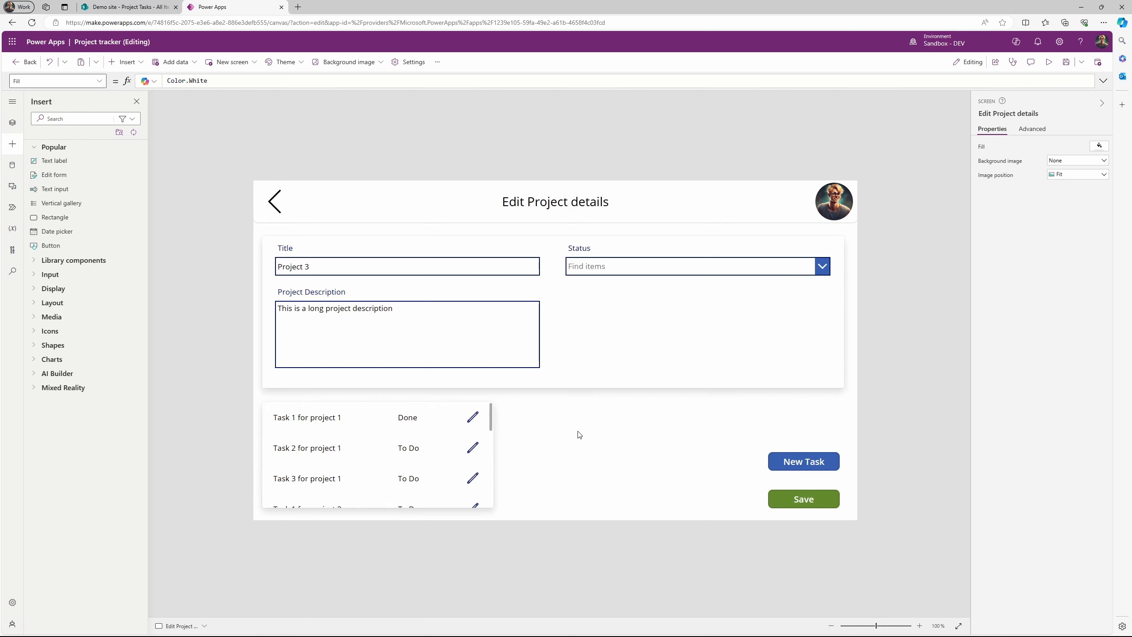
{"action": "left_click", "coordinate": [447, 419]}
{"action": "left_click", "coordinate": [13, 122]}
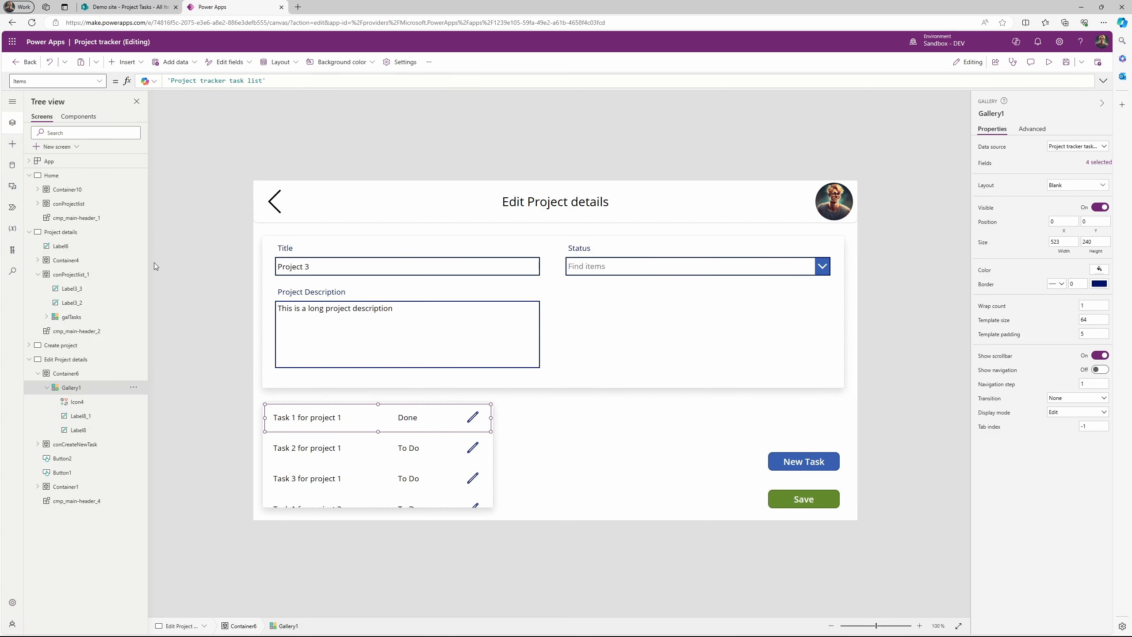
{"action": "left_click", "coordinate": [298, 77]}
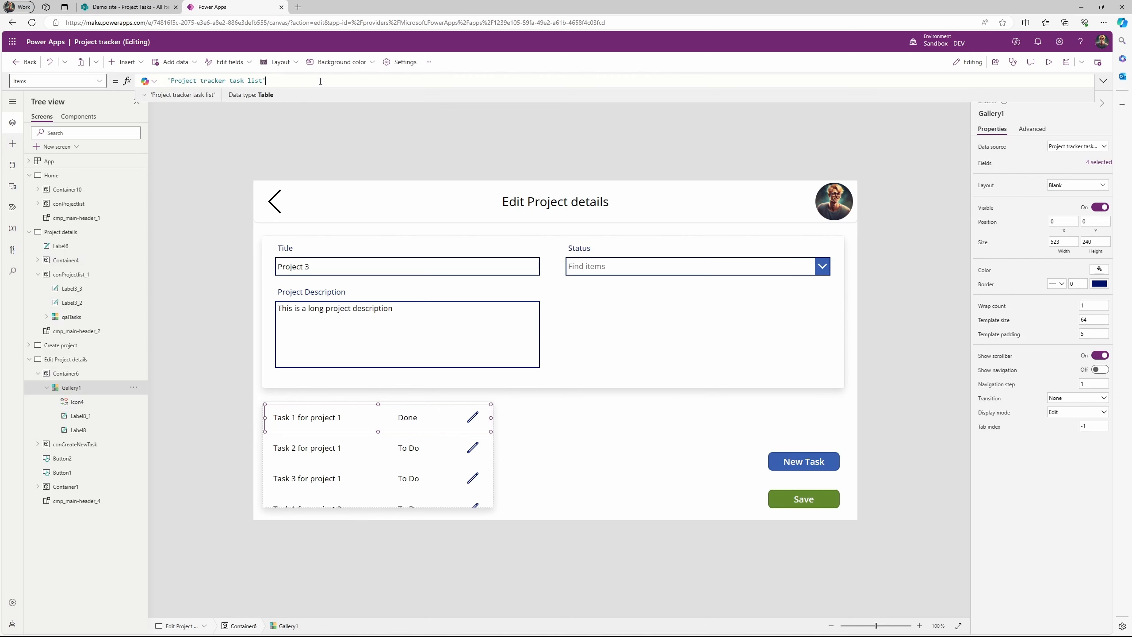
{"action": "left_click_drag", "start_coordinate": [321, 81], "coordinate": [154, 83]}
{"action": "key", "text": "ctrl+v"}
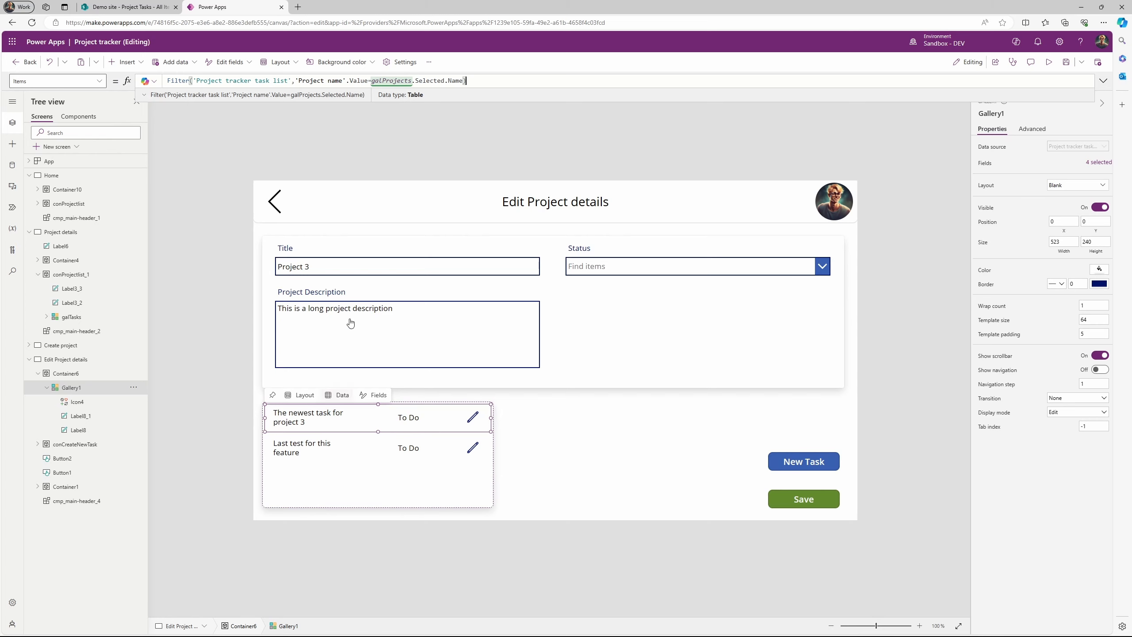
Replace the OnSelect formula of the gallery's edit icon with UpdateContext({locCreateNewTaskConVisible:true})
{"action": "left_click", "coordinate": [472, 417]}
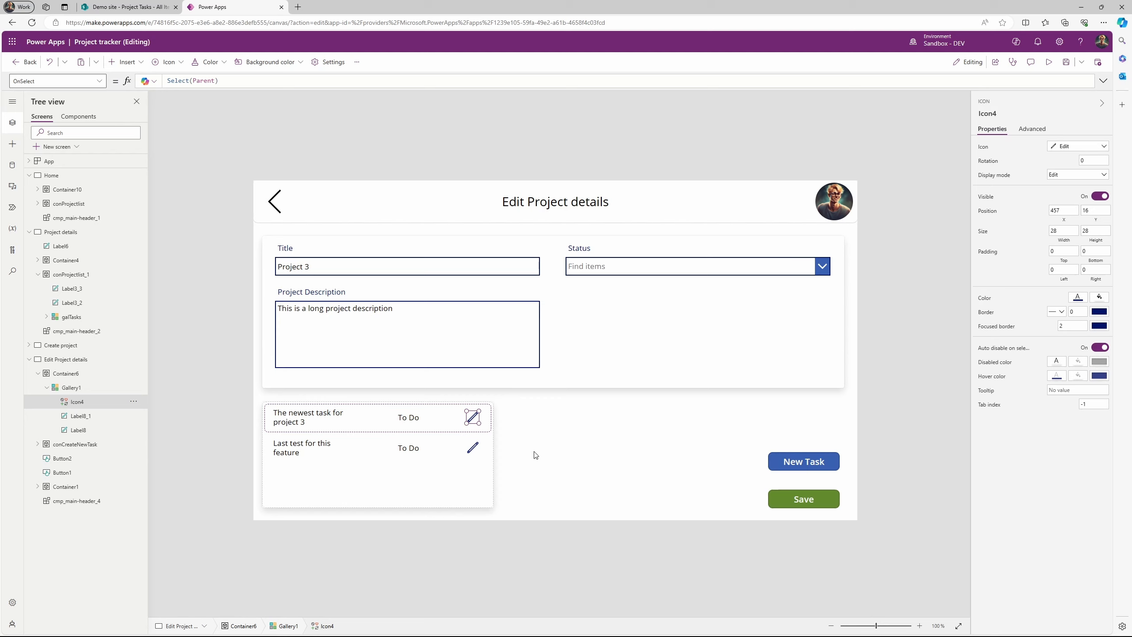
{"action": "left_click", "coordinate": [246, 83]}
{"action": "key", "text": "BackSpace"}
{"action": "key", "text": "BackSpace"}
{"action": "key", "text": "BackSpace"}
{"action": "key", "text": "BackSpace"}
{"action": "key", "text": "BackSpace"}
{"action": "key", "text": "BackSpace"}
{"action": "key", "text": "BackSpace"}
{"action": "key", "text": "BackSpace"}
{"action": "key", "text": "BackSpace"}
{"action": "key", "text": "BackSpace"}
{"action": "key", "text": "BackSpace"}
{"action": "key", "text": "BackSpace"}
{"action": "key", "text": "BackSpace"}
{"action": "type", "text": "UpdateContext"}
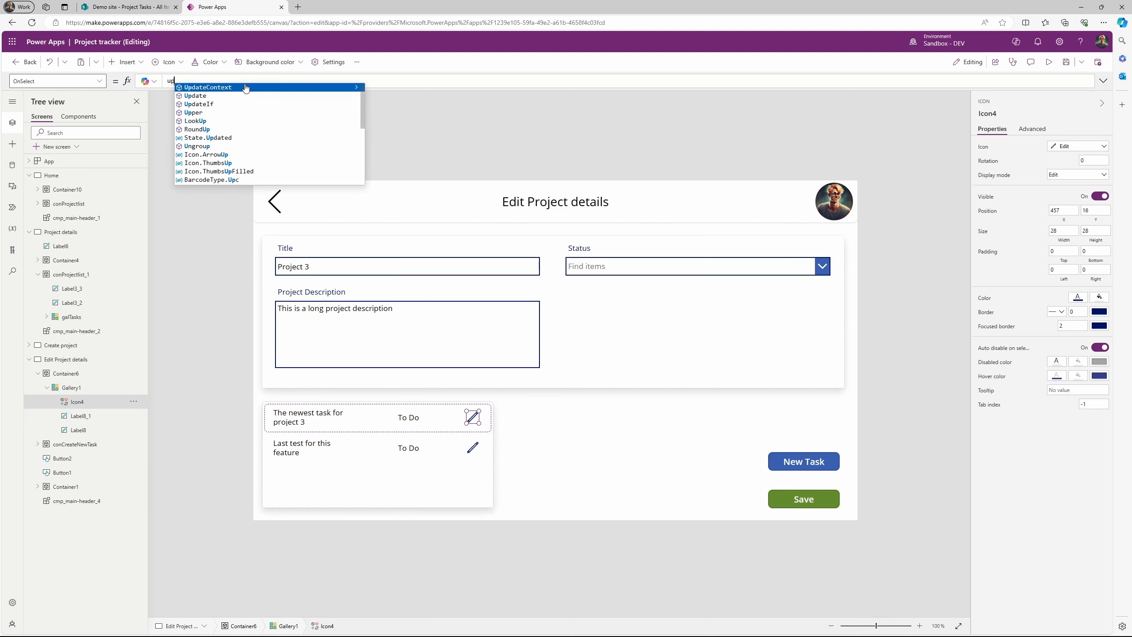
{"action": "type", "text": "("}
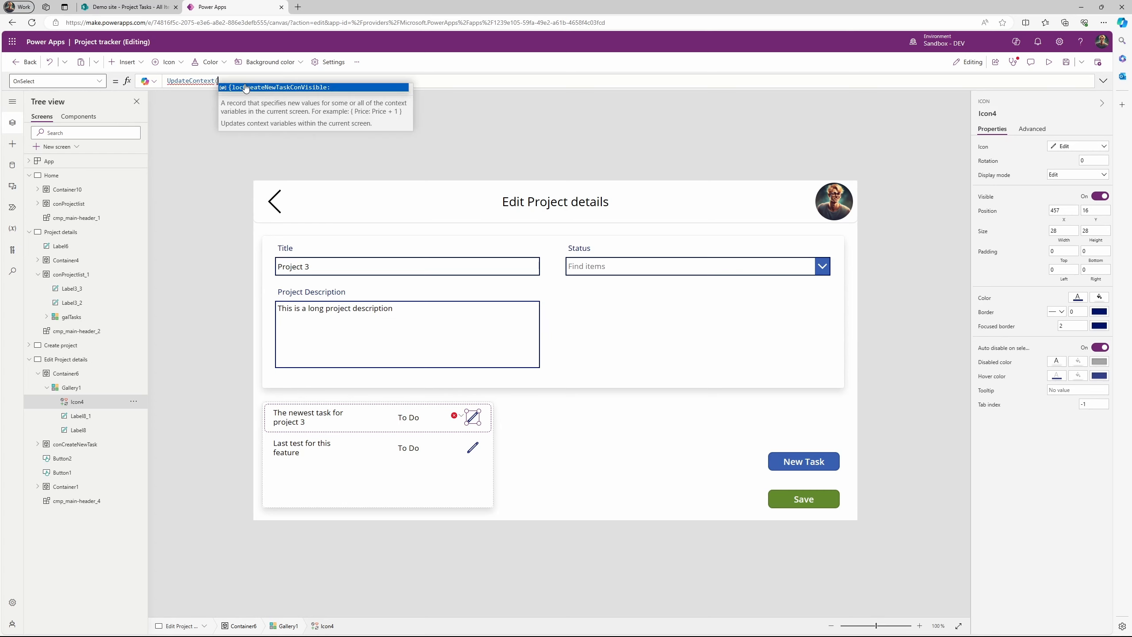
{"action": "left_click", "coordinate": [245, 88]}
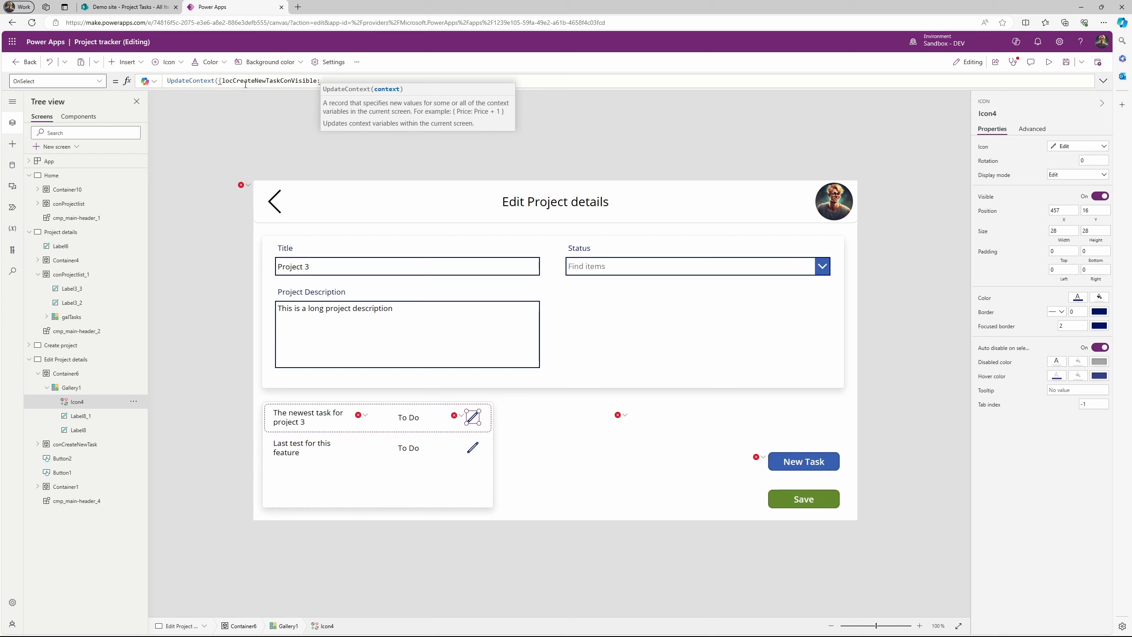
{"action": "type", "text": "true"}
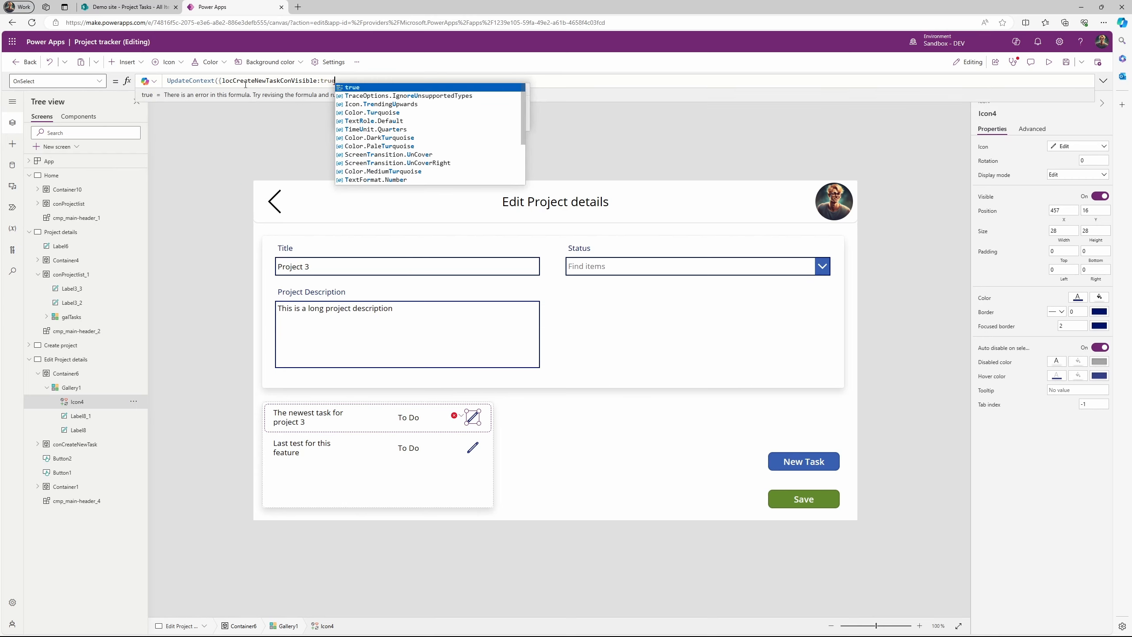
{"action": "type", "text": "})"}
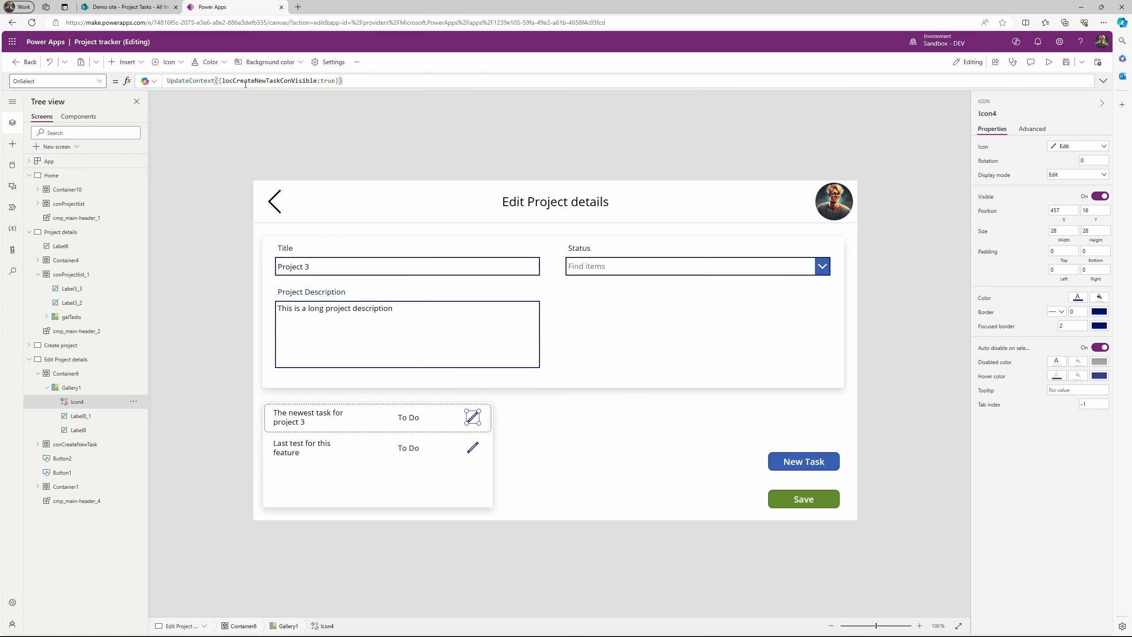
Test the edit icon of the first task to bring up the task pop-up
{"action": "double_click", "coordinate": [296, 81]}
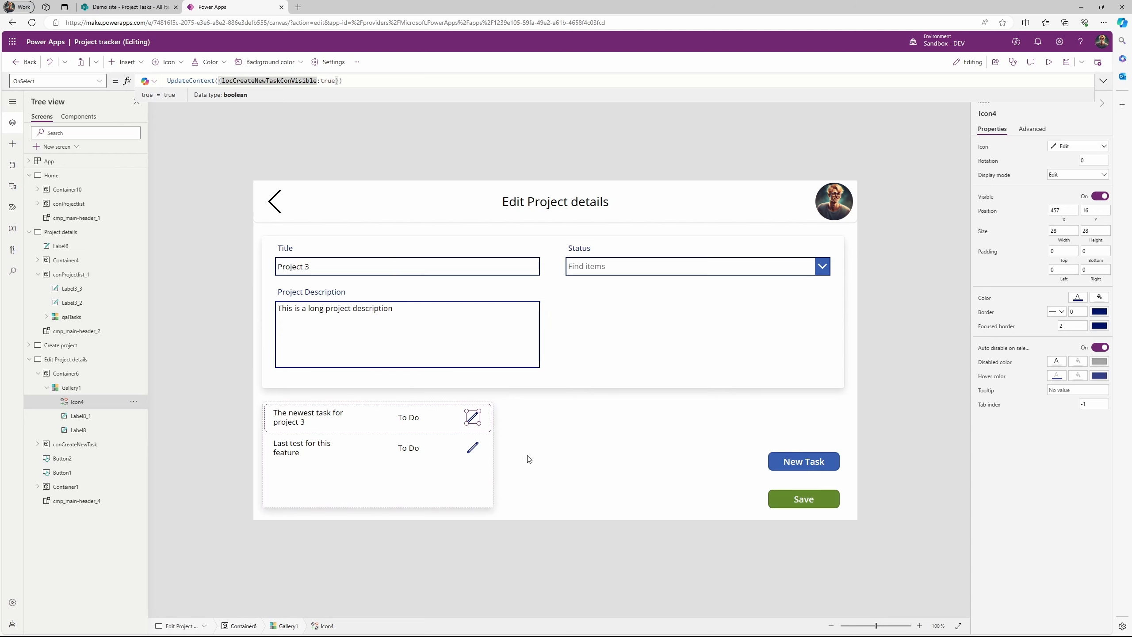
{"action": "key", "text": "alt"}
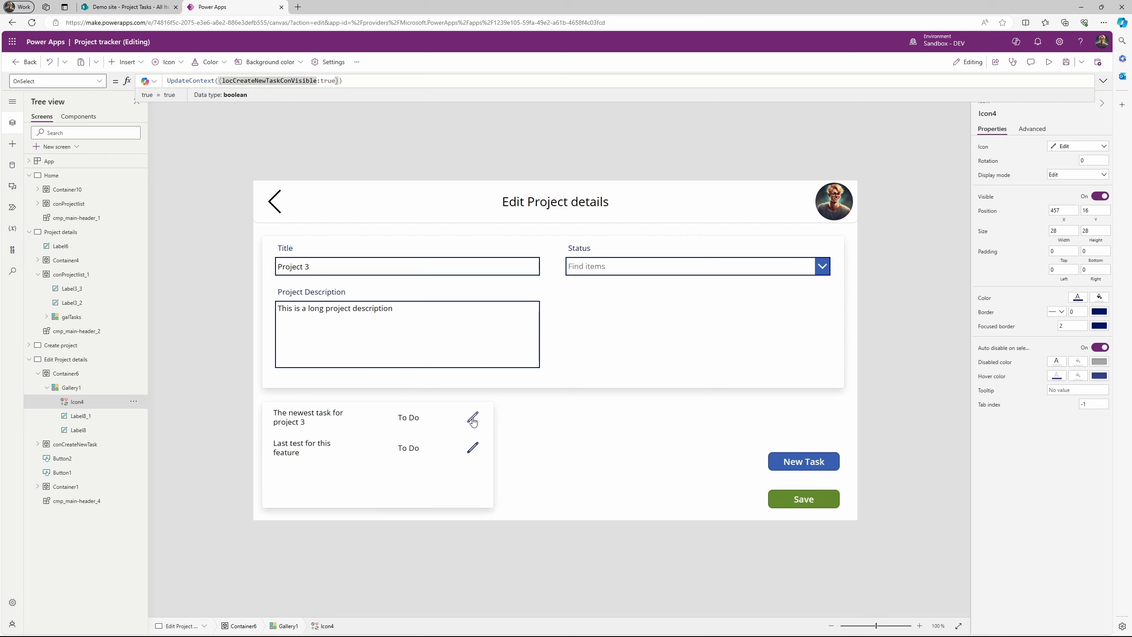
{"action": "left_click", "coordinate": [472, 419], "text": "alt"}
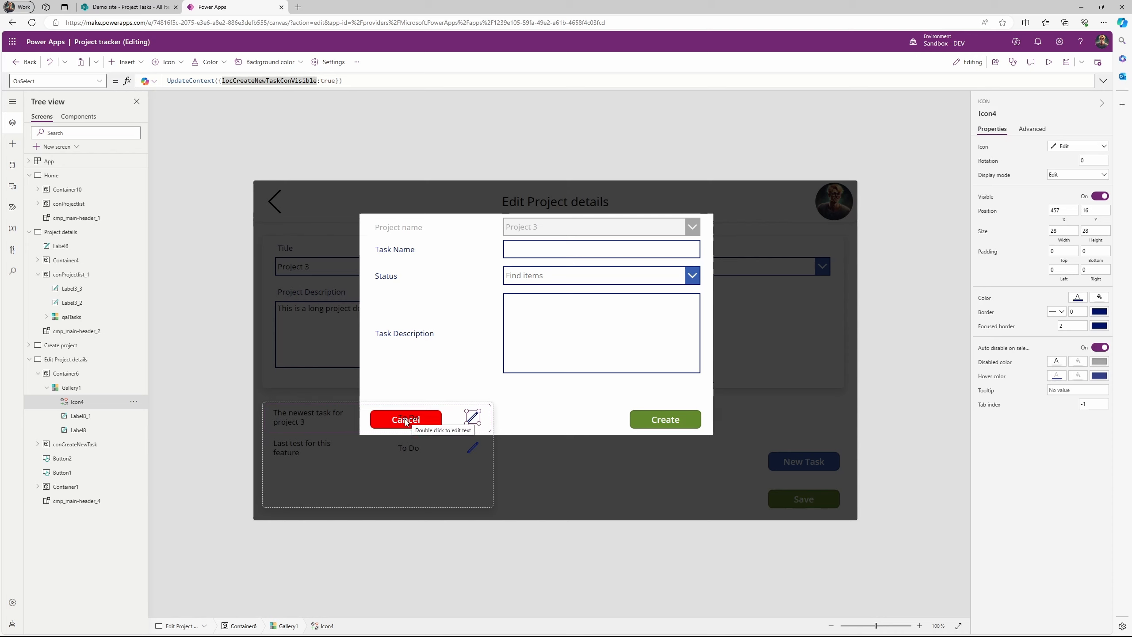
Bring the conCreateNewTask container to the front of the Edit Project details screen
{"action": "left_click", "coordinate": [382, 422]}
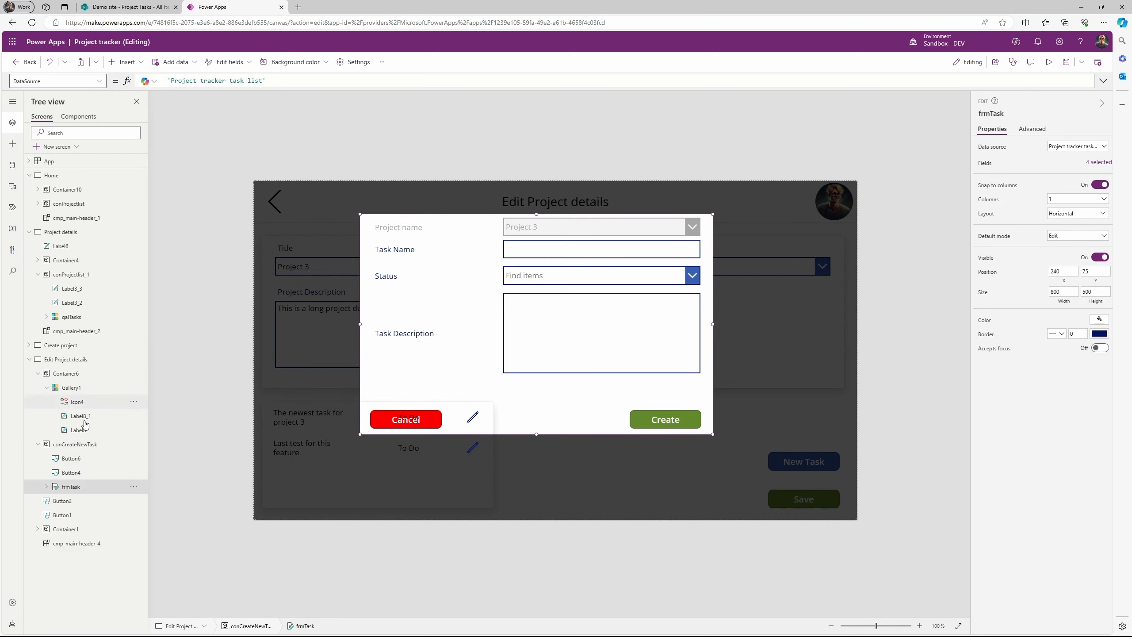
{"action": "left_click", "coordinate": [52, 448]}
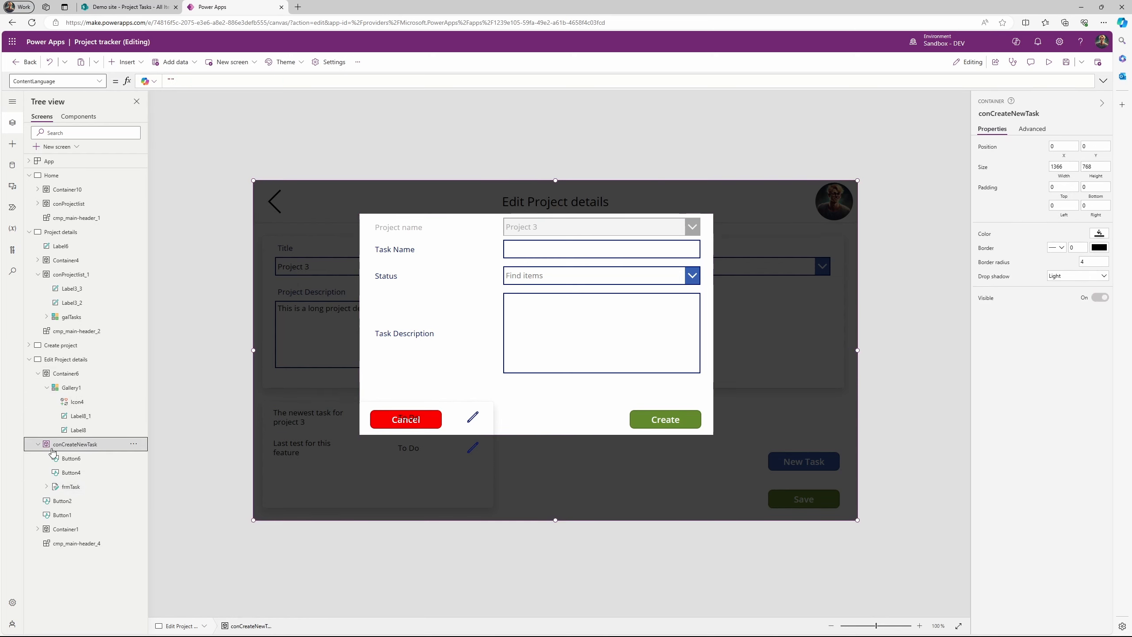
{"action": "left_click", "coordinate": [37, 446]}
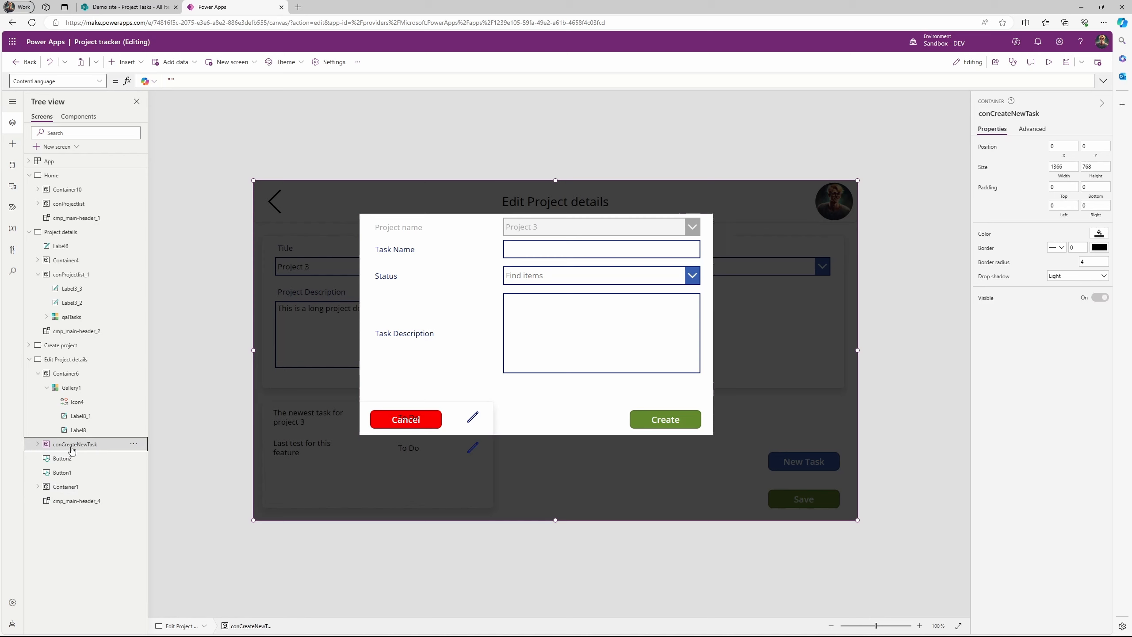
{"action": "left_click", "coordinate": [134, 444]}
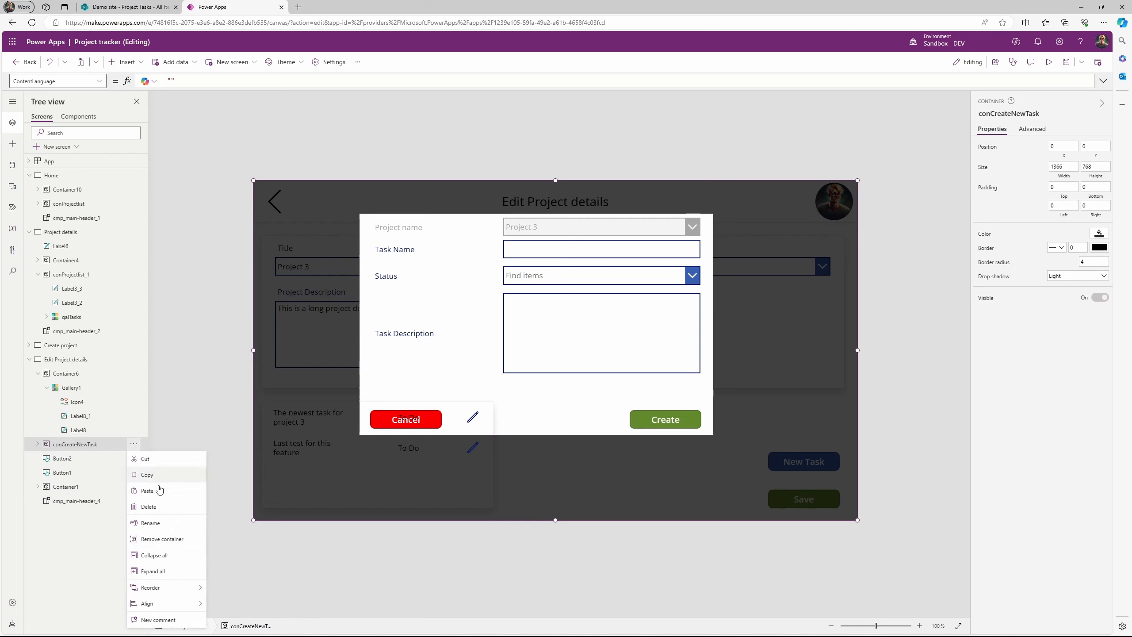
{"action": "mouse_move", "coordinate": [182, 587]}
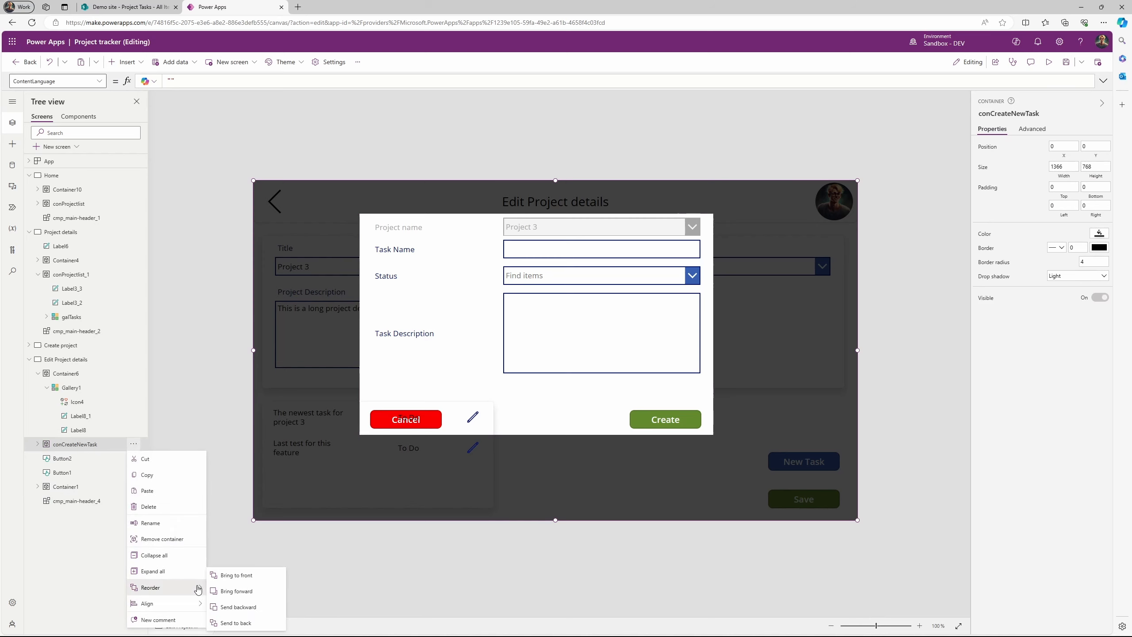
{"action": "left_click", "coordinate": [236, 575]}
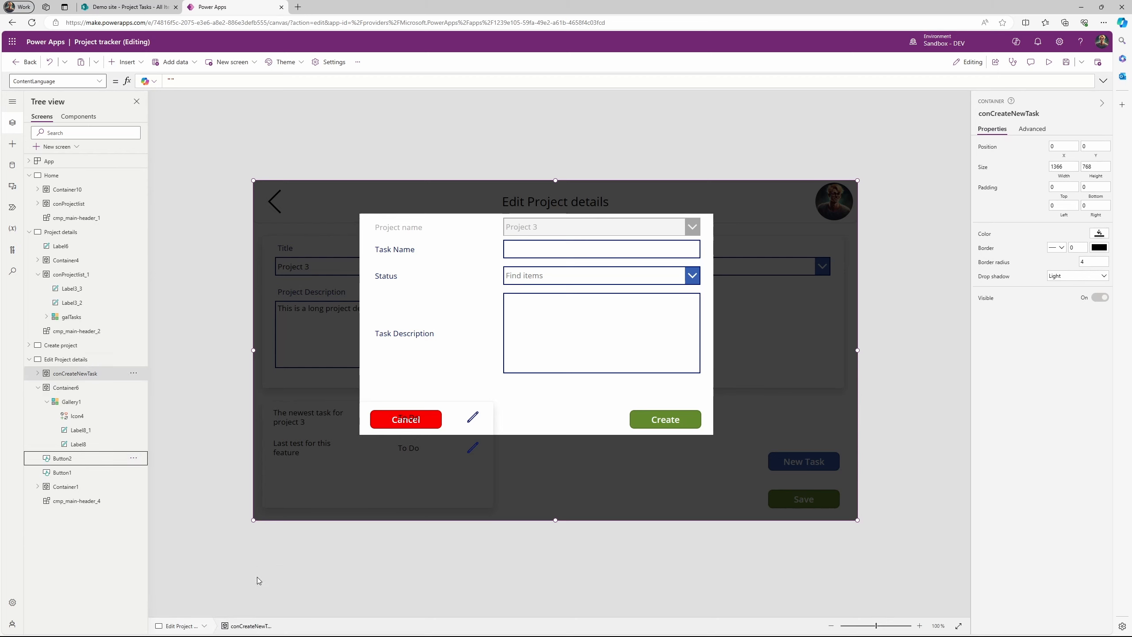
Test cancelling the task pop-up and reopening it from the edit icons of both tasks
{"action": "left_click", "coordinate": [429, 374]}
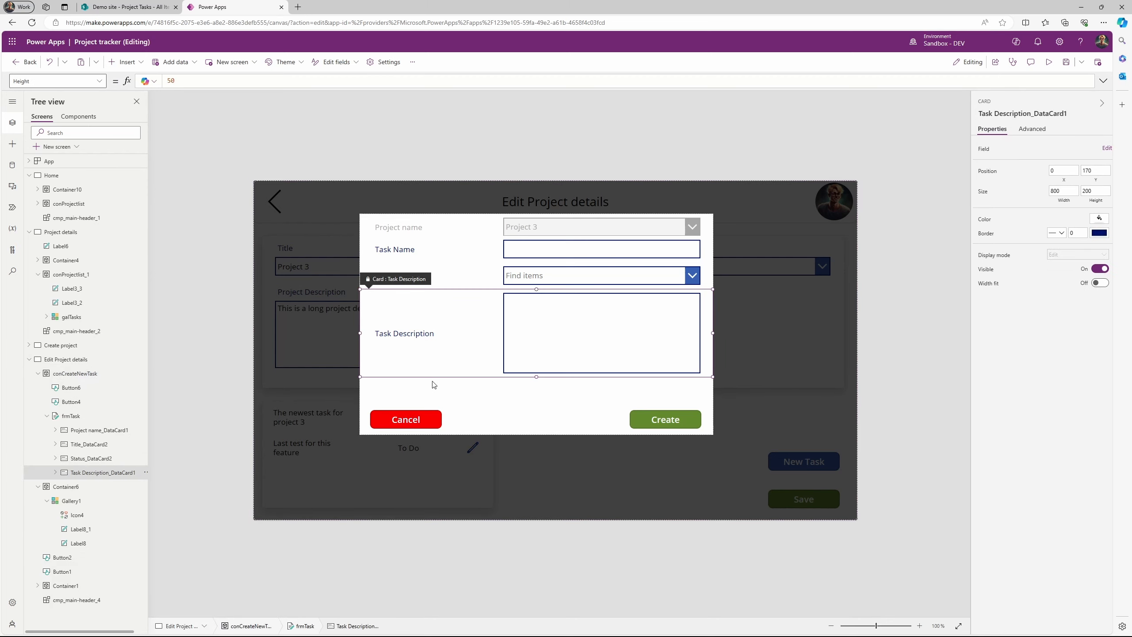
{"action": "left_click", "coordinate": [407, 424], "text": "alt"}
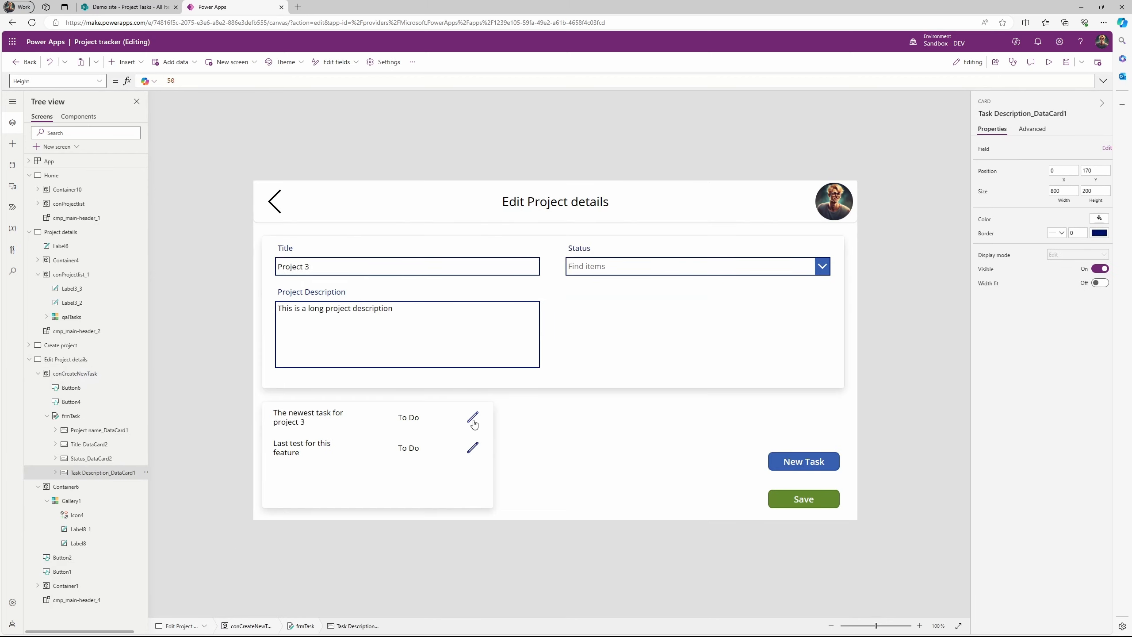
{"action": "left_click", "coordinate": [473, 422], "text": "alt"}
{"action": "left_click", "coordinate": [407, 421], "text": "alt"}
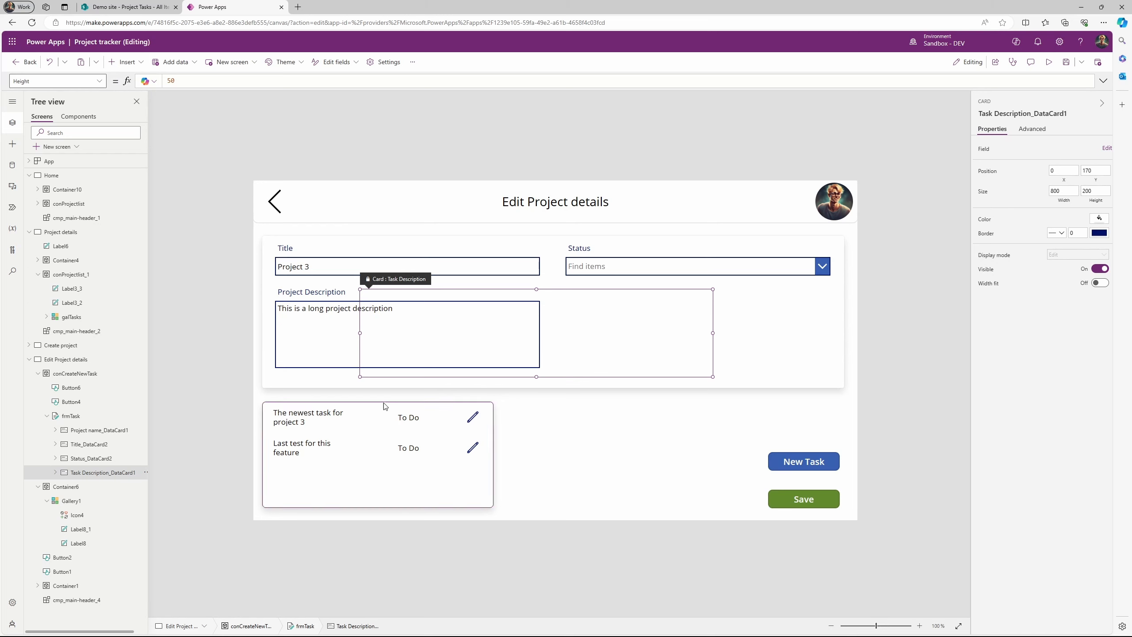
{"action": "left_click", "coordinate": [473, 446], "text": "alt"}
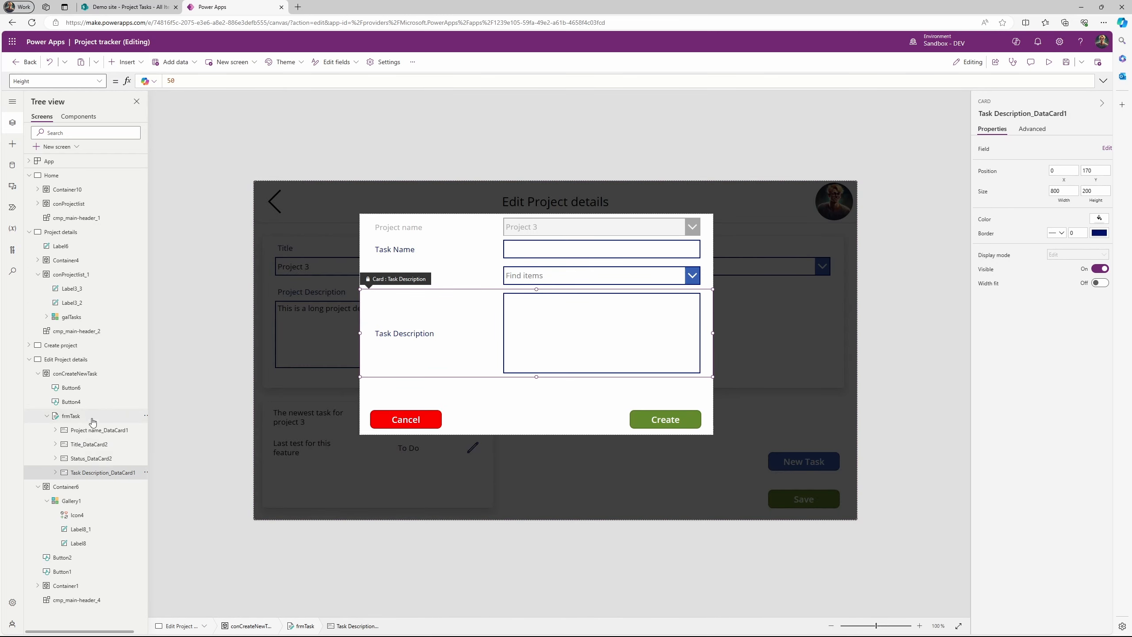
Open the Item property of the frmTask form and cancel the task pop-up
{"action": "left_click", "coordinate": [72, 415]}
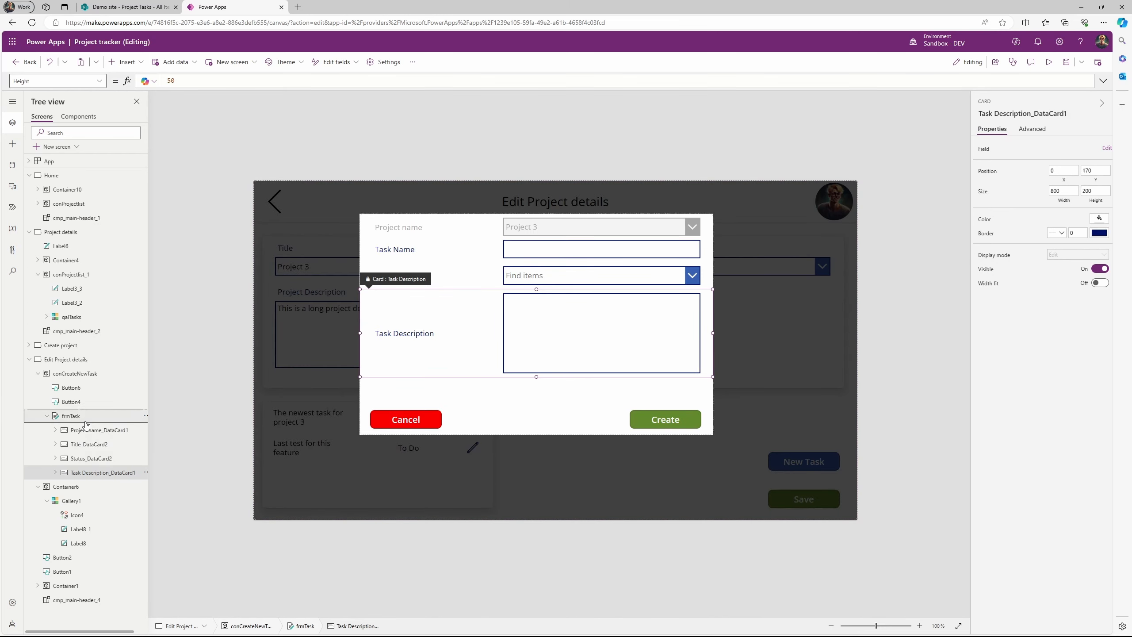
{"action": "left_click", "coordinate": [101, 84]}
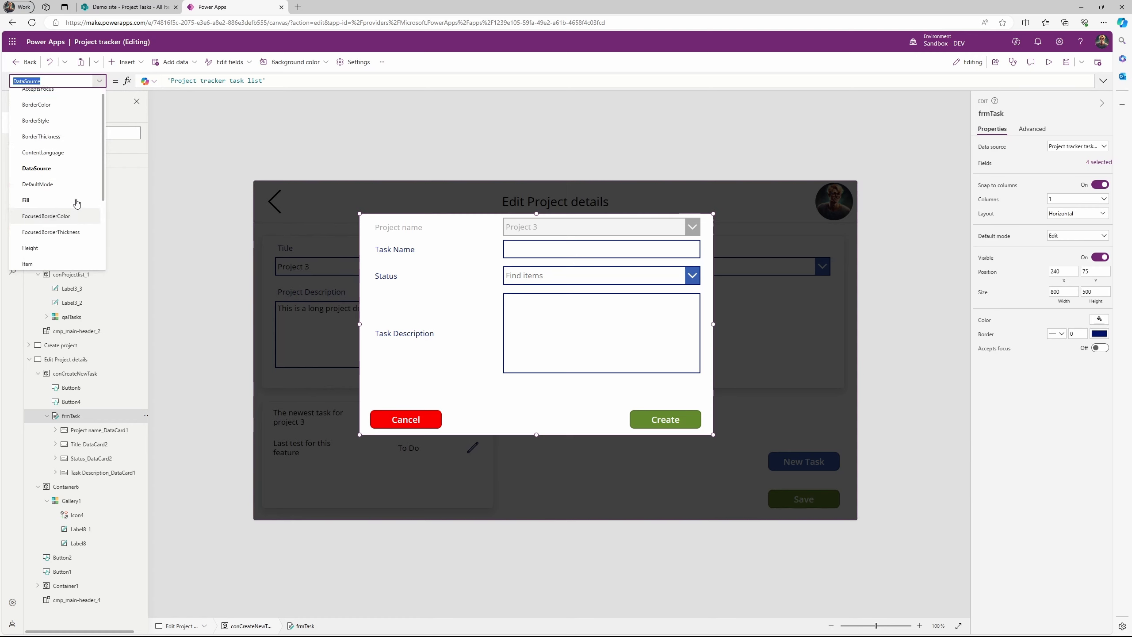
{"action": "scroll", "coordinate": [62, 187], "scroll_direction": "down", "scroll_amount": 3}
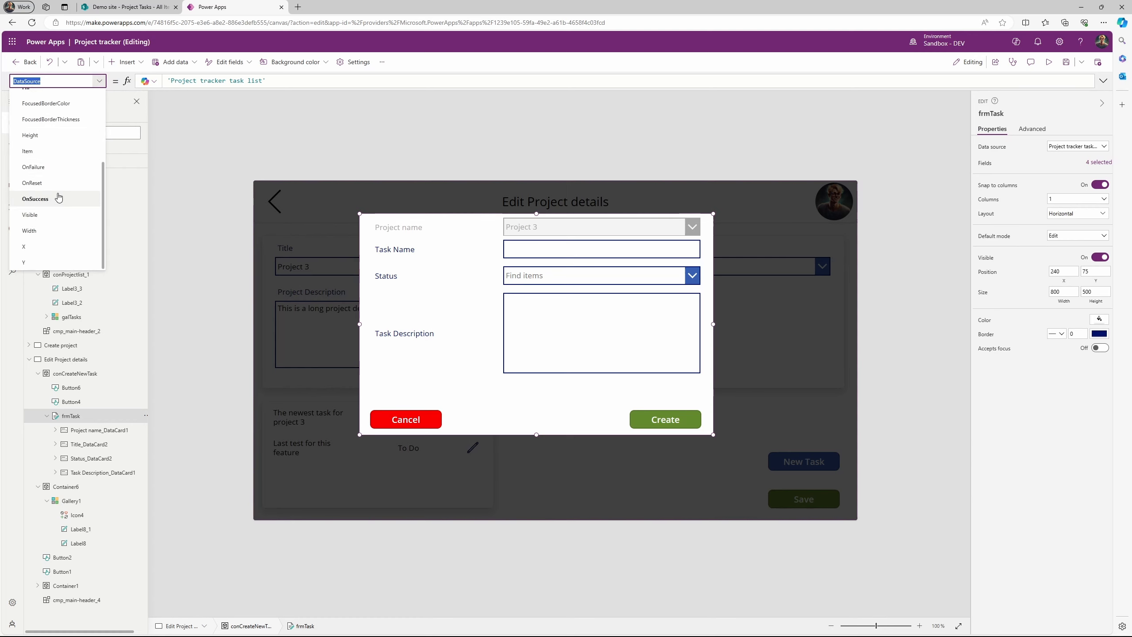
{"action": "left_click", "coordinate": [27, 151]}
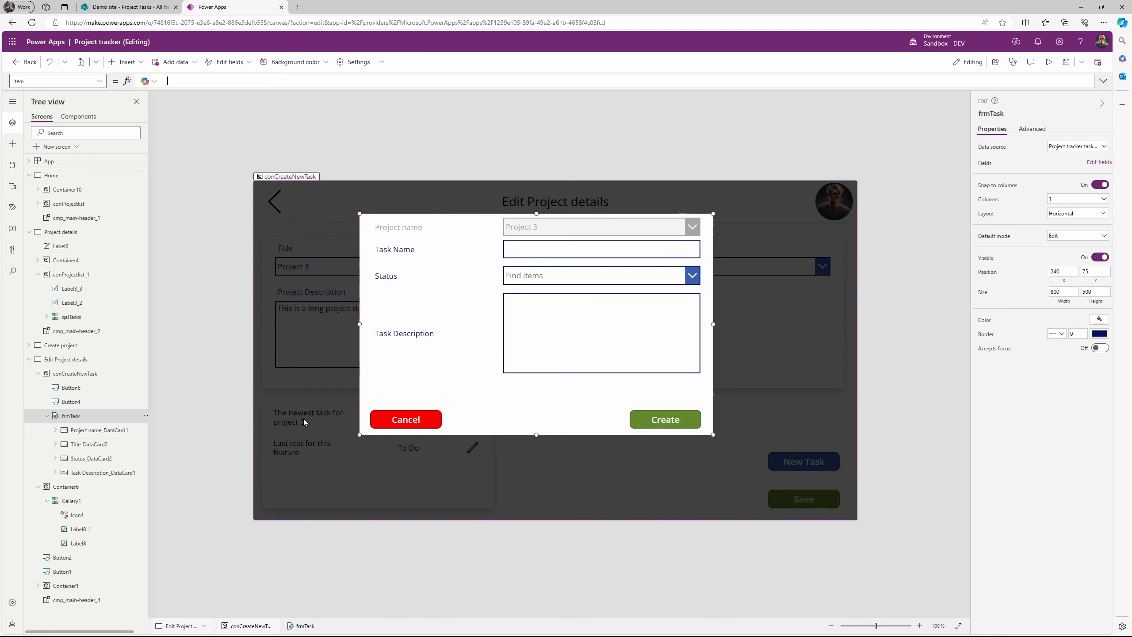
{"action": "left_click", "coordinate": [403, 423], "text": "alt"}
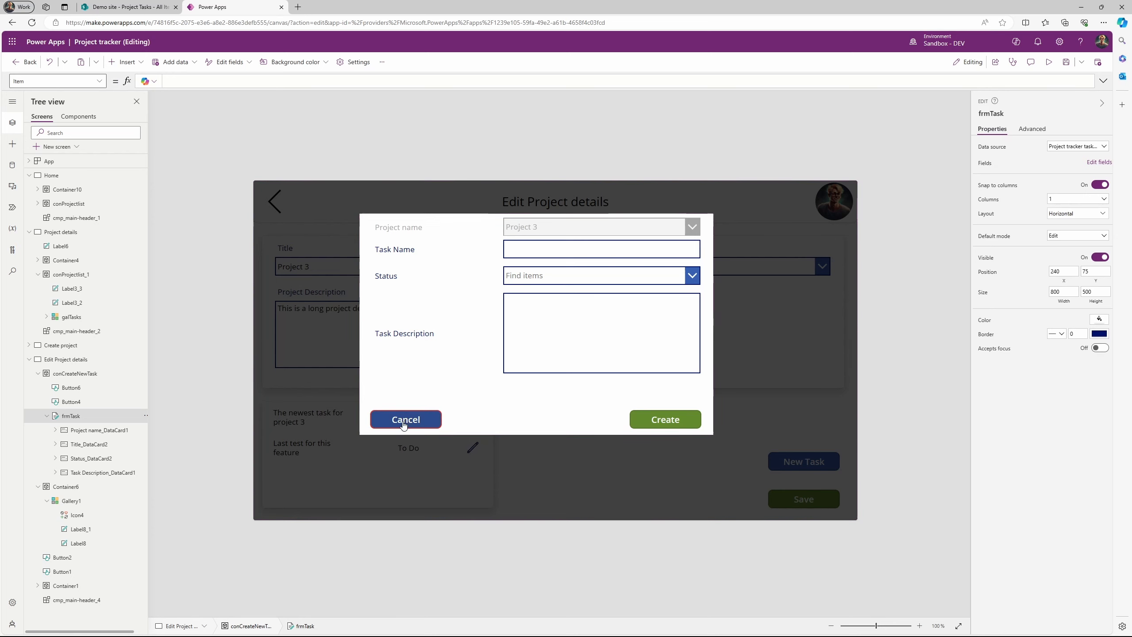
Replace the OnSelect formula of the task gallery's edit icon with Select(Parent)
{"action": "left_click", "coordinate": [473, 423]}
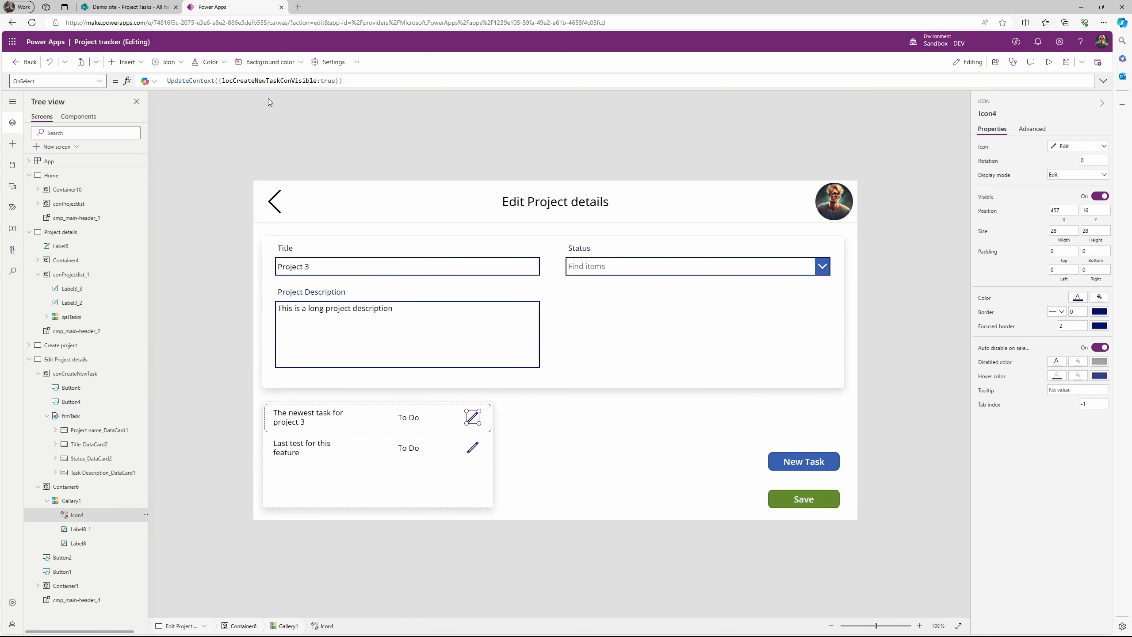
{"action": "type", "text": "Select"}
{"action": "type", "text": "(Pare"}
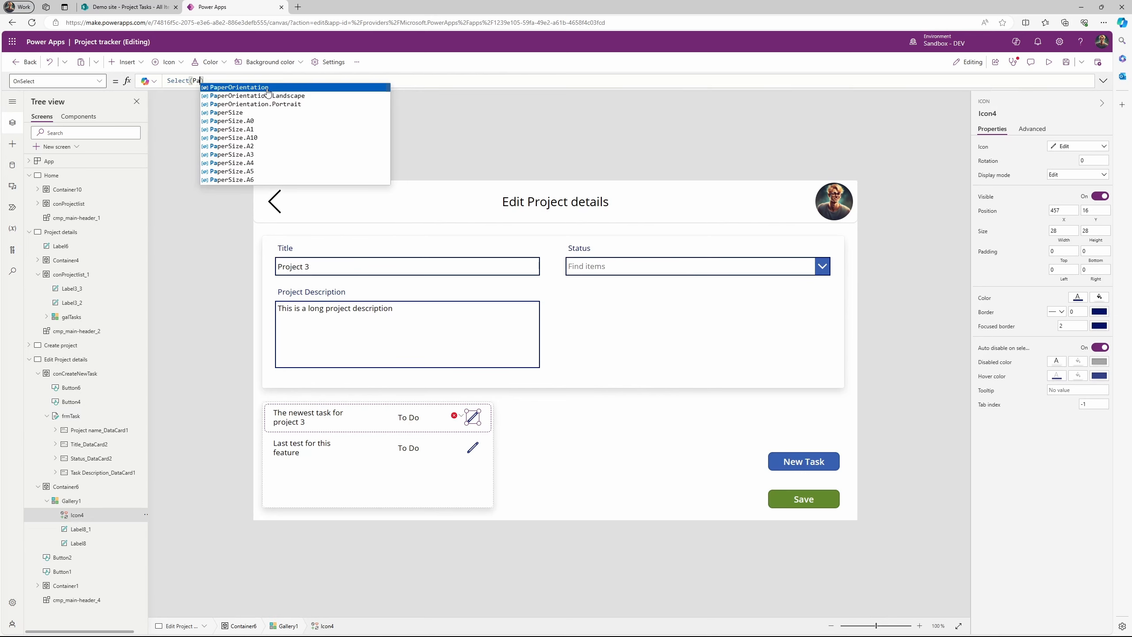
{"action": "left_click", "coordinate": [267, 92]}
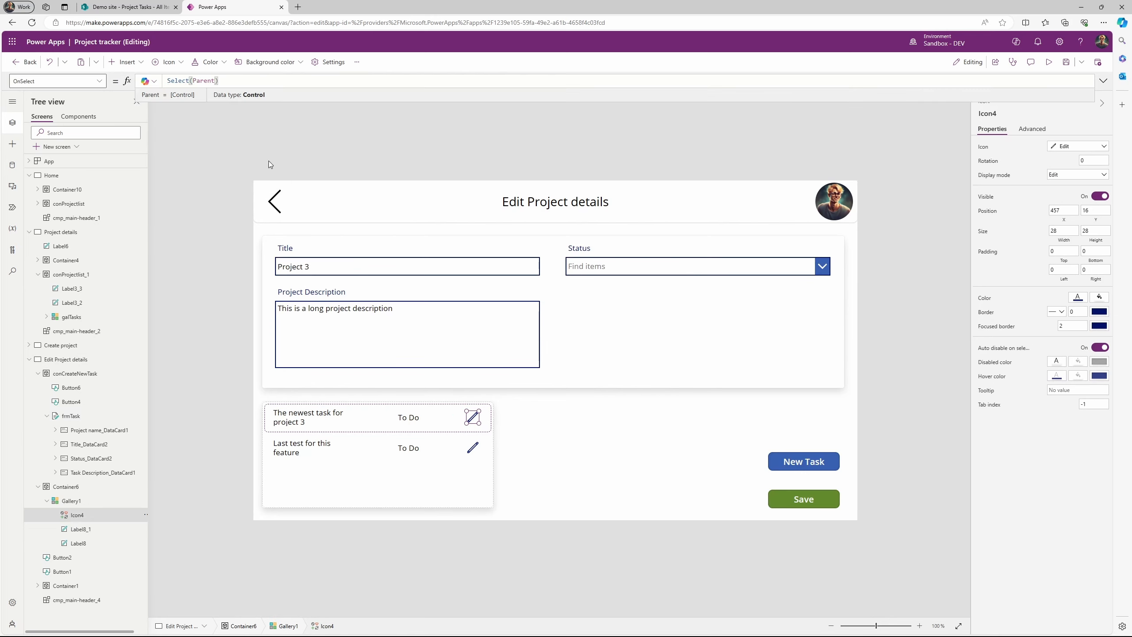
Set the OnSelect formula of the project's task gallery to UpdateContext({locCreateNewTaskConVisible:true})
{"action": "left_click", "coordinate": [362, 425]}
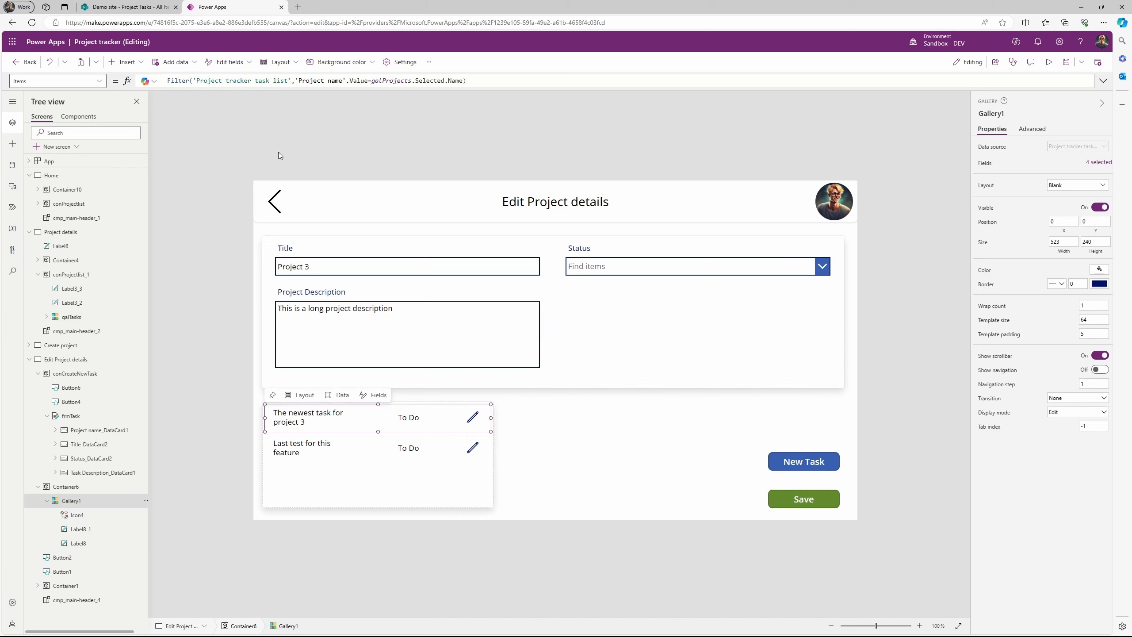
{"action": "left_click", "coordinate": [102, 82]}
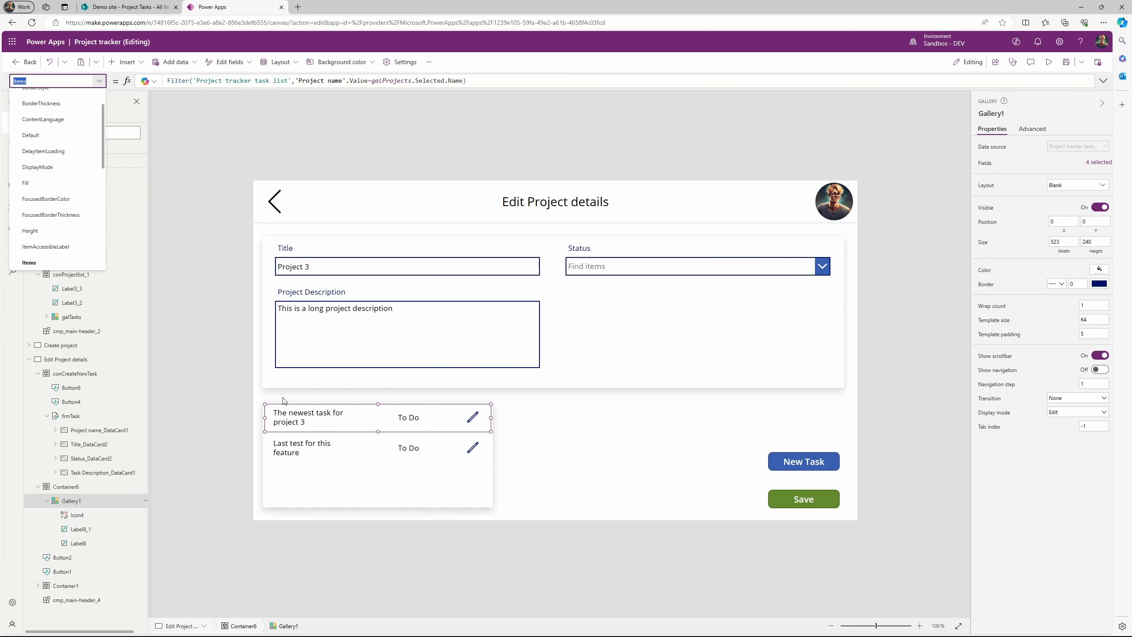
{"action": "left_click", "coordinate": [363, 422]}
{"action": "left_click", "coordinate": [53, 81]}
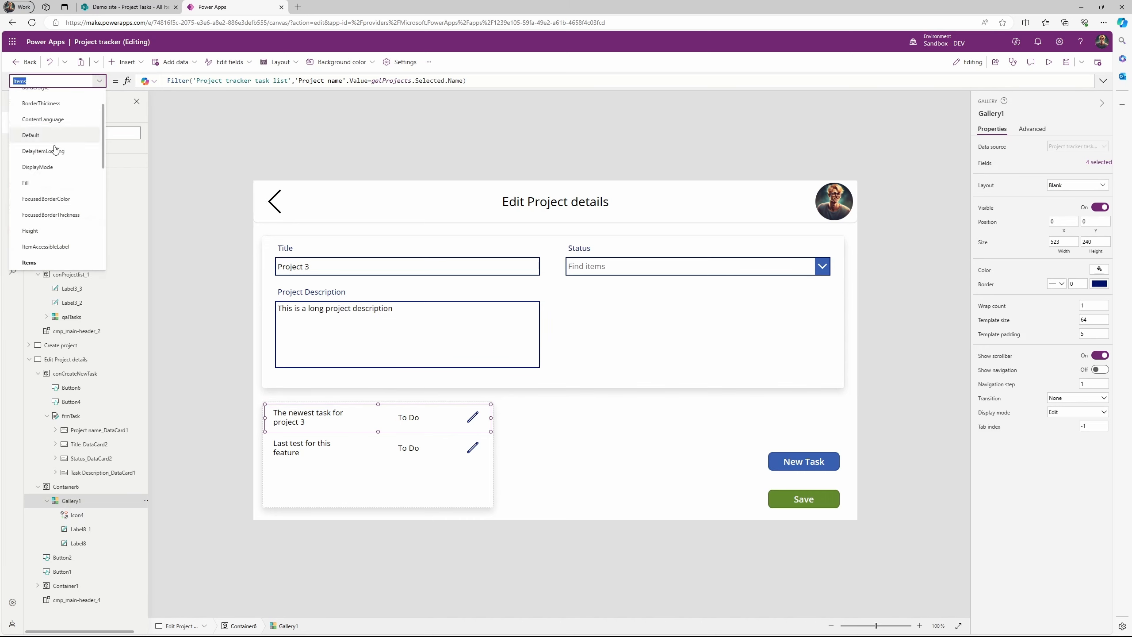
{"action": "scroll", "coordinate": [52, 188], "scroll_direction": "down", "scroll_amount": 3}
{"action": "left_click", "coordinate": [49, 194]}
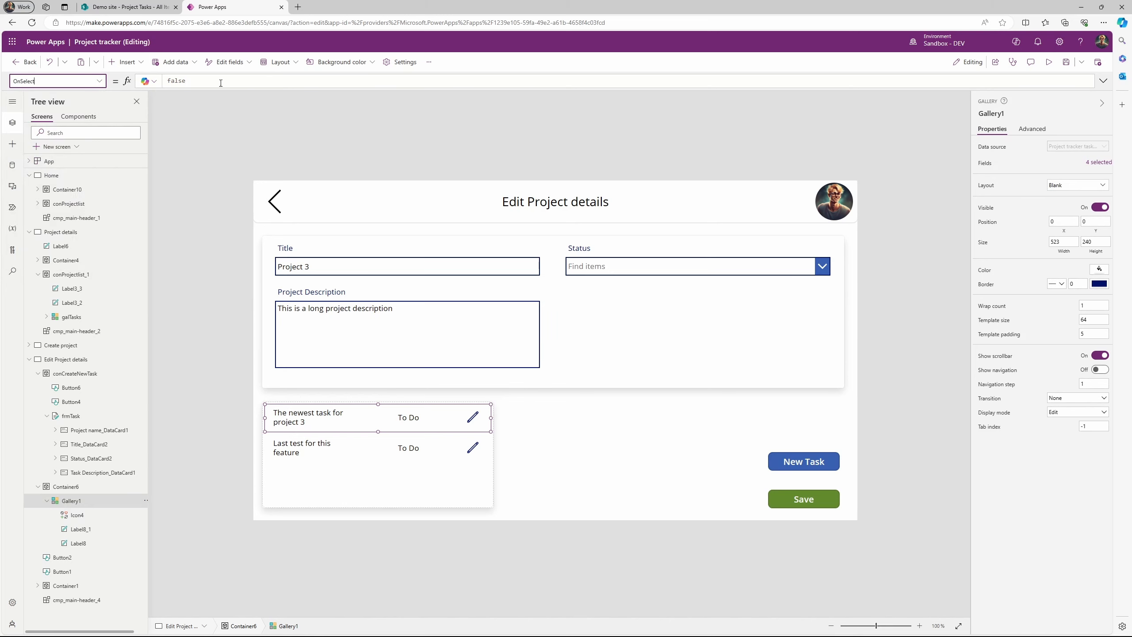
{"action": "type", "text": "UpdateContext({locCreateNewTaskConVisible:true})"}
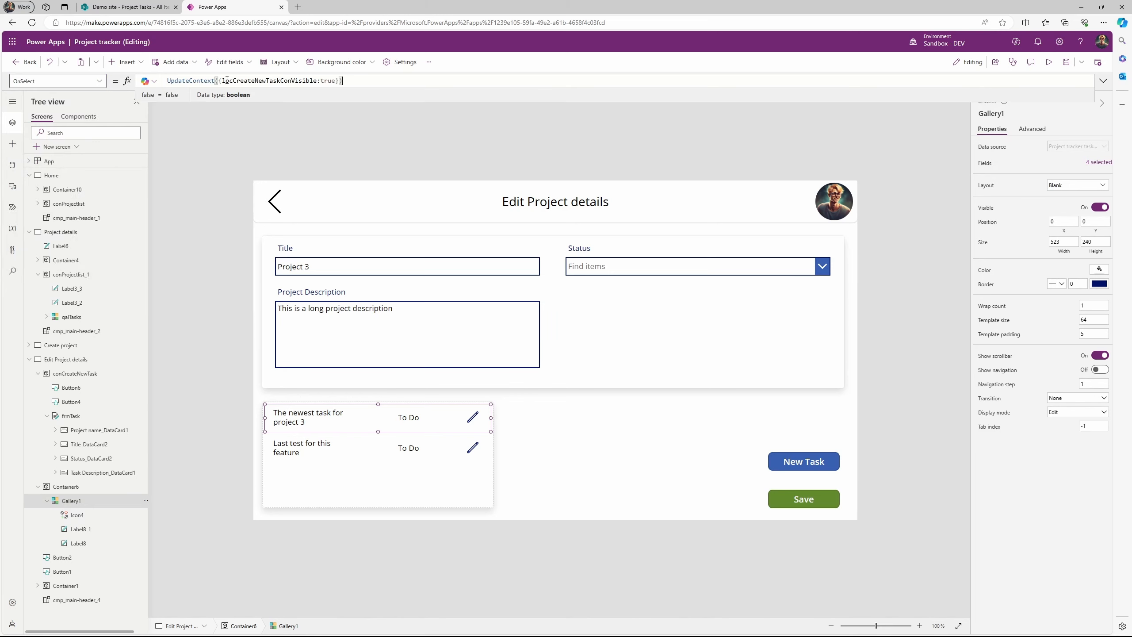
Test the first task's edit icon and open the Item formula of frmTask for editing
{"action": "left_click", "coordinate": [471, 420], "text": "alt"}
{"action": "left_click", "coordinate": [428, 424], "text": "alt"}
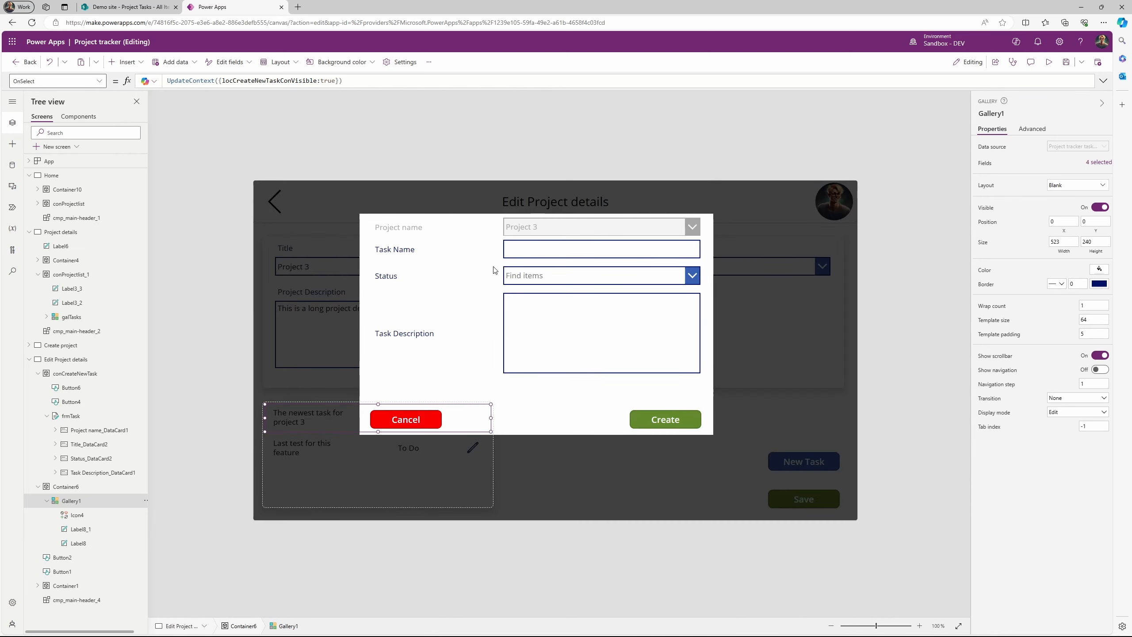
{"action": "left_click", "coordinate": [480, 373]}
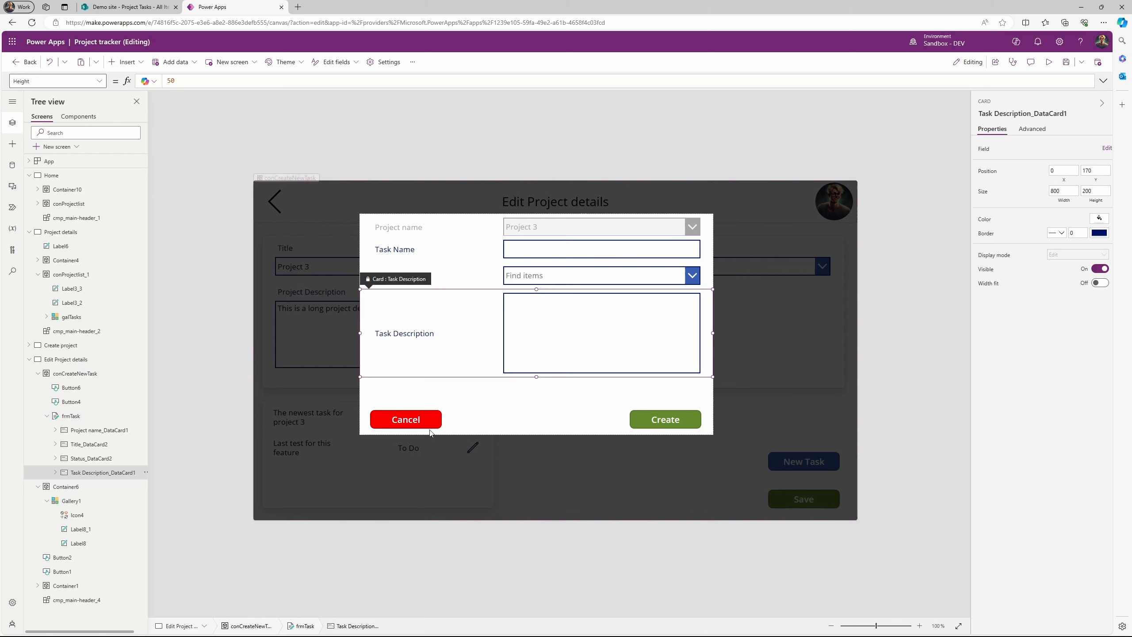
{"action": "left_click", "coordinate": [71, 415]}
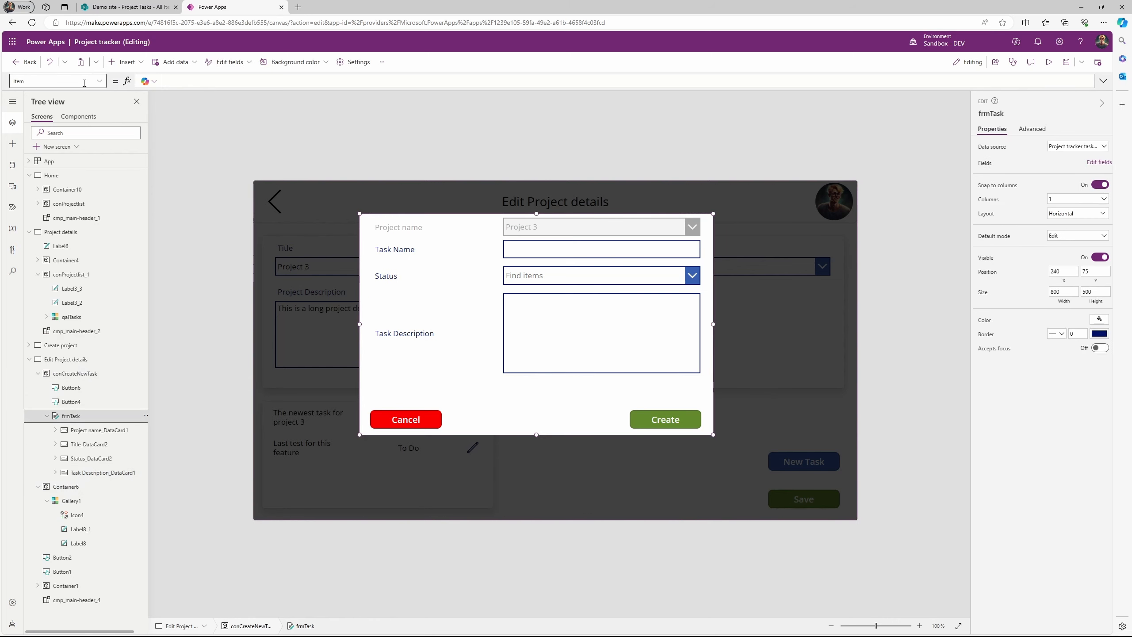
{"action": "left_click", "coordinate": [179, 81]}
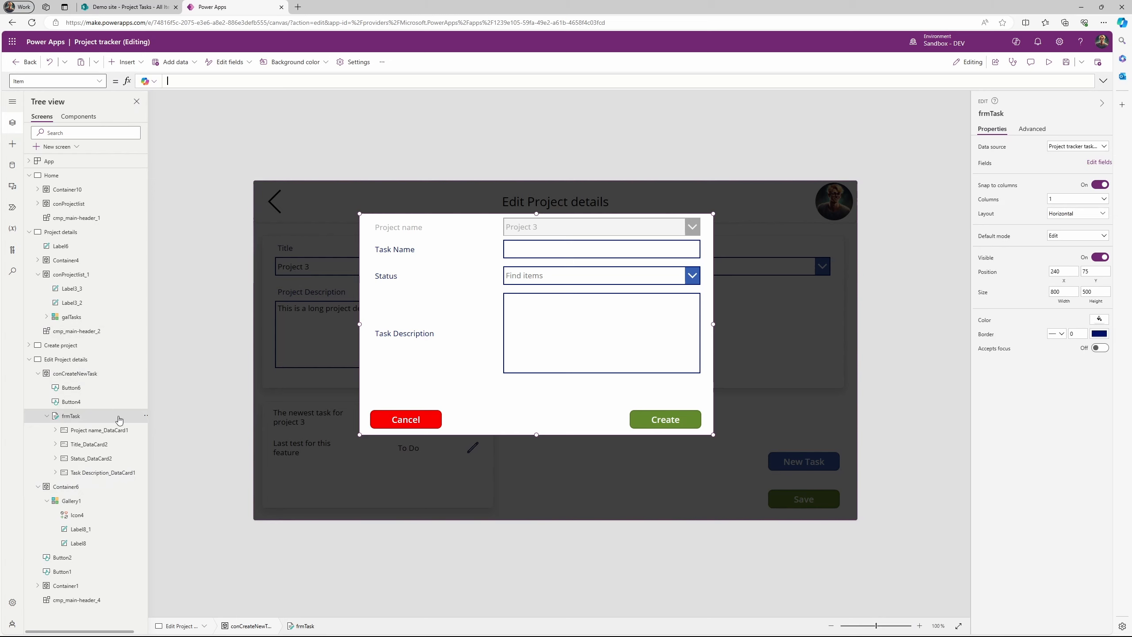
Rename the task gallery in Container6 as galTaskforProject
{"action": "left_click", "coordinate": [80, 502]}
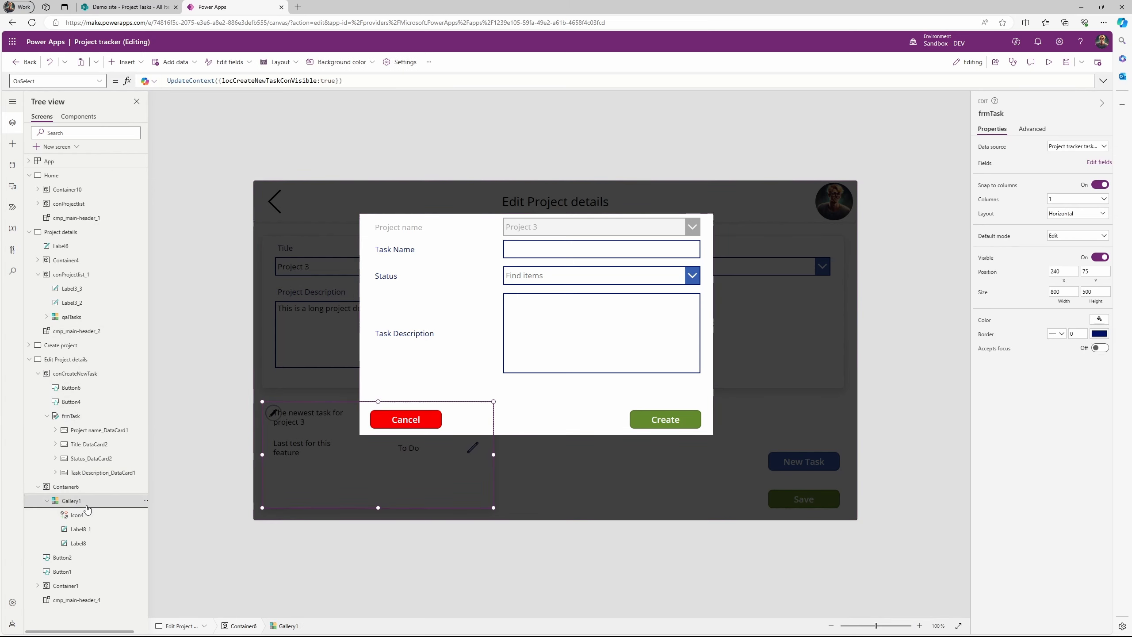
{"action": "left_click", "coordinate": [146, 501]}
{"action": "left_click", "coordinate": [165, 404]}
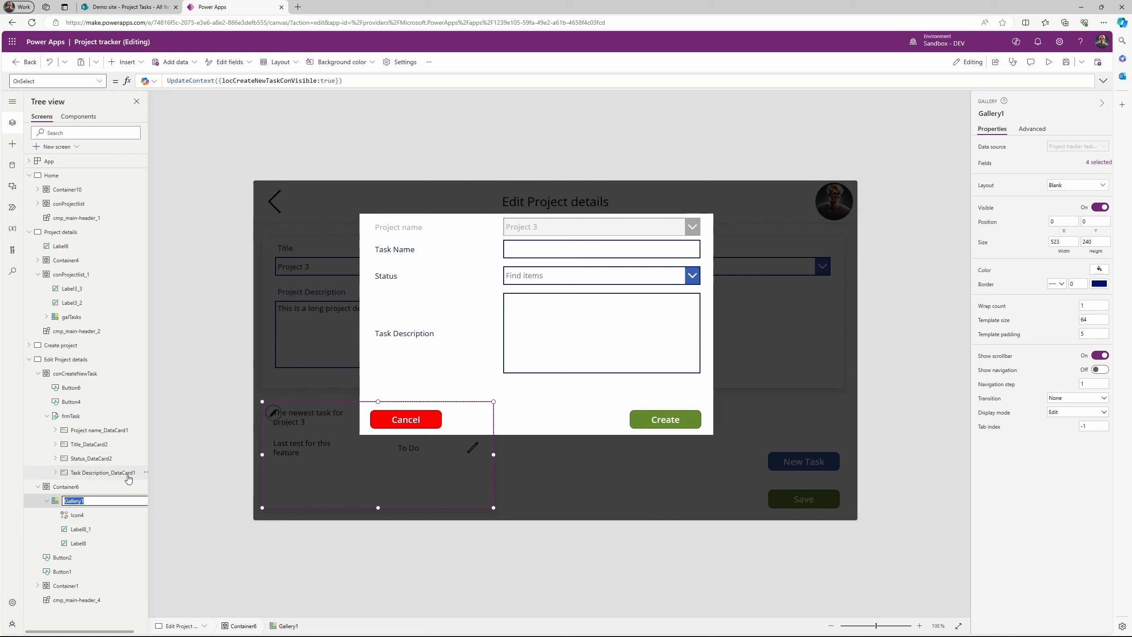
{"action": "type", "text": "gal"}
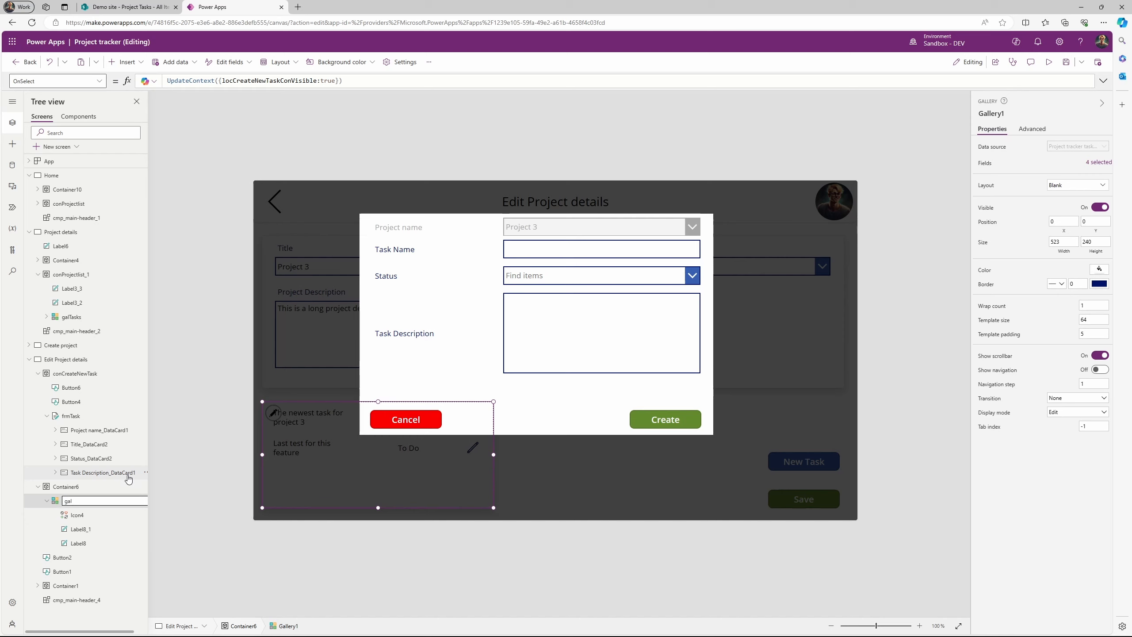
{"action": "type", "text": "TaskforProject"}
{"action": "key", "text": "Tab"}
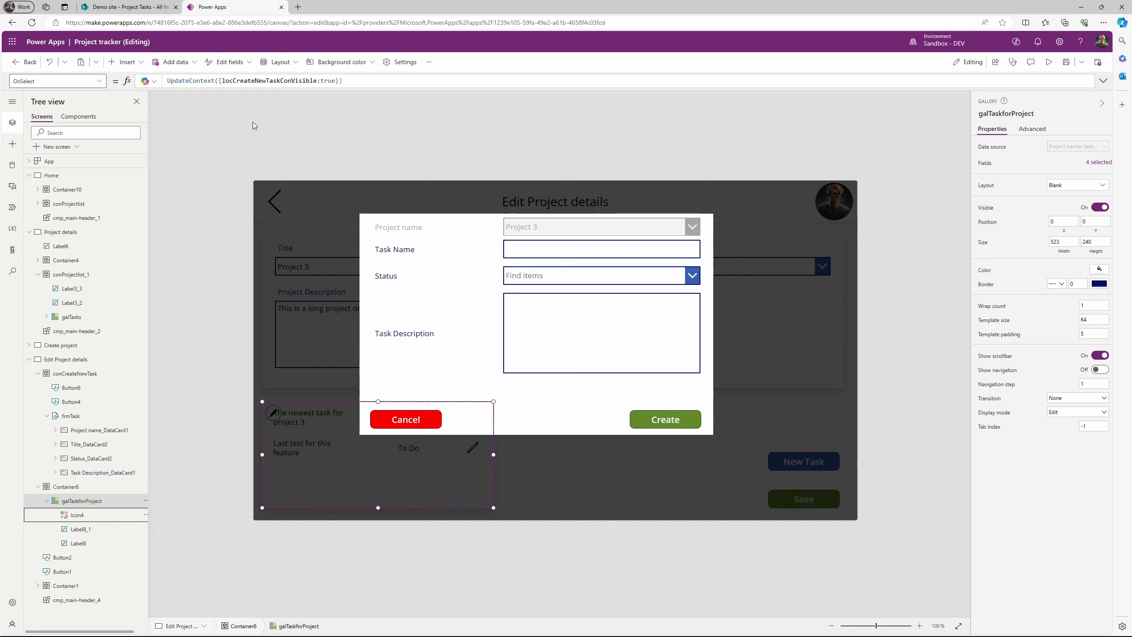
Set the Item formula of frmTask to galTaskforProject.Selected
{"action": "left_click", "coordinate": [464, 329]}
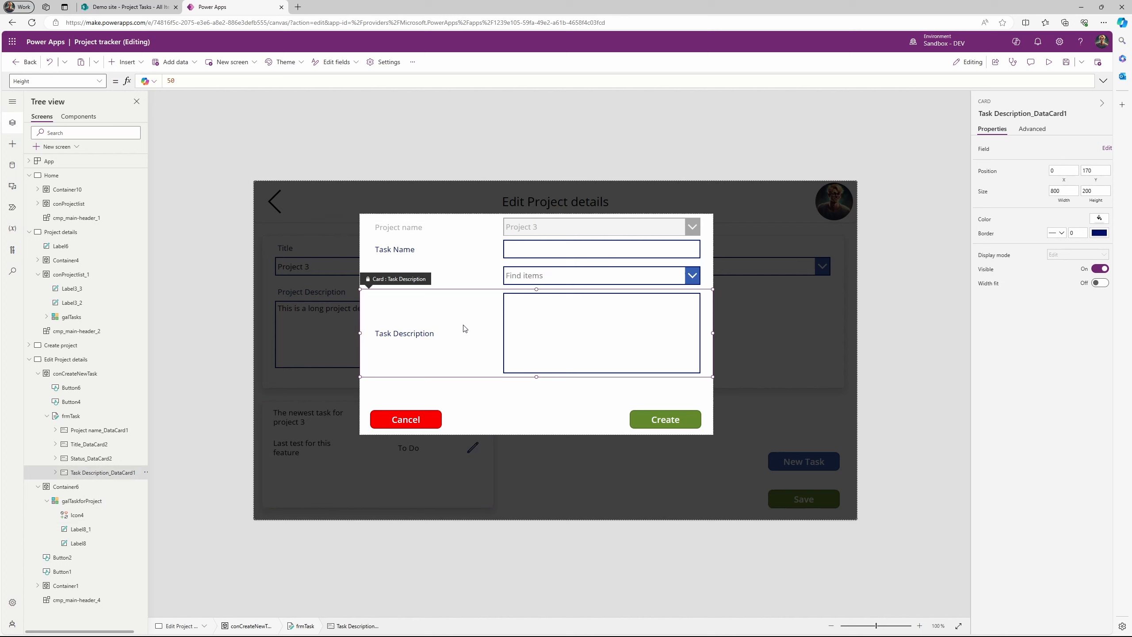
{"action": "left_click", "coordinate": [461, 408]}
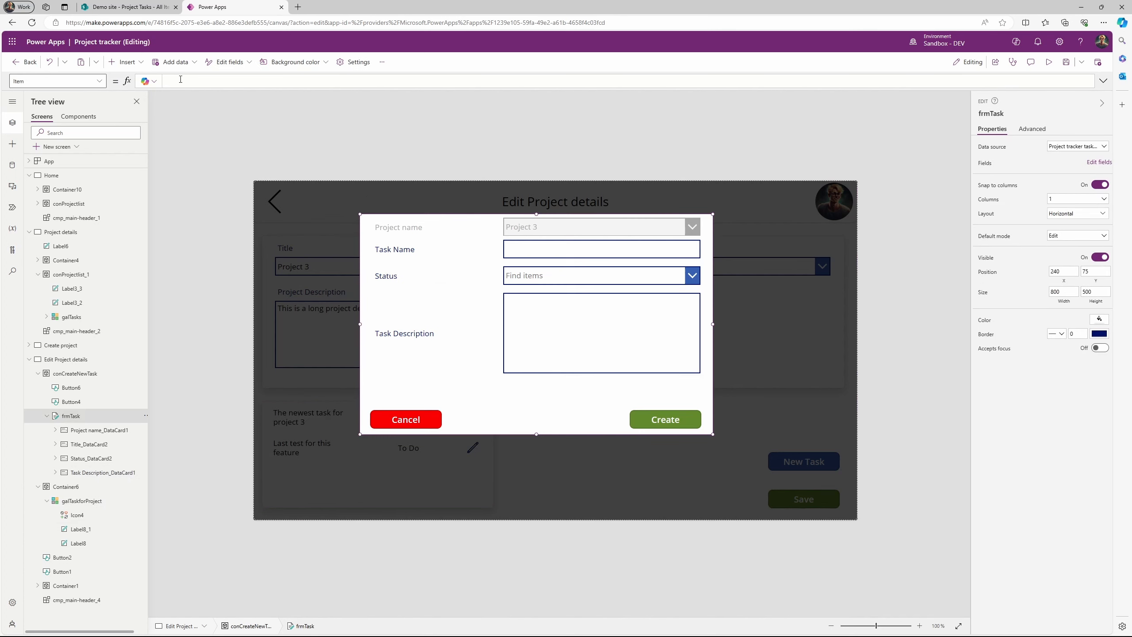
{"action": "type", "text": "gal"}
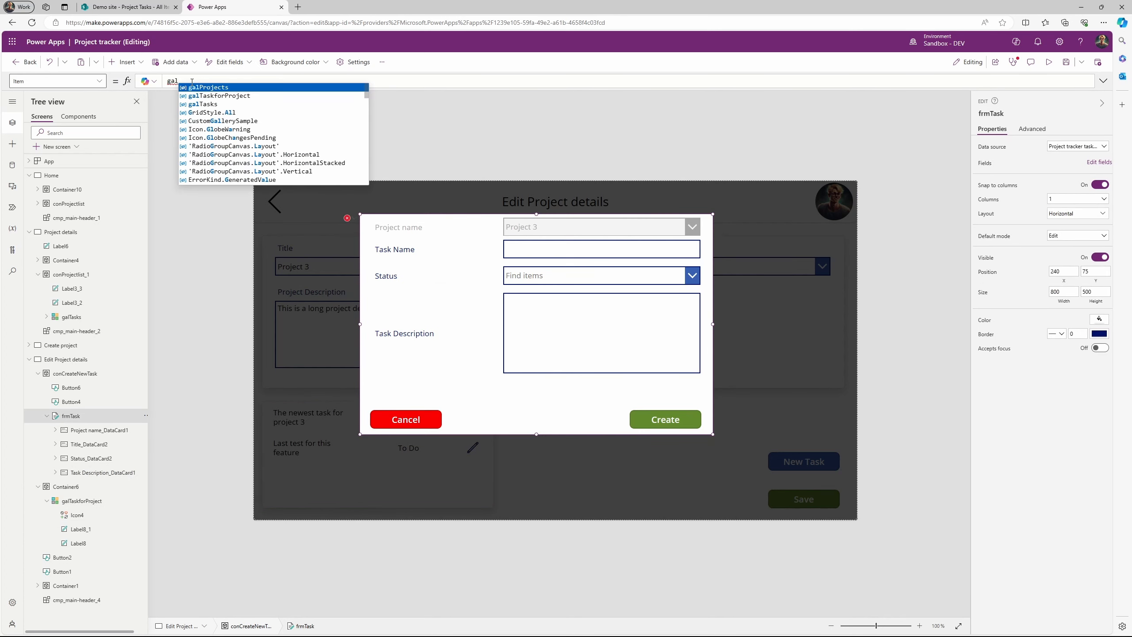
{"action": "key", "text": "Down"}
{"action": "key", "text": "Tab"}
{"action": "type", "text": "."}
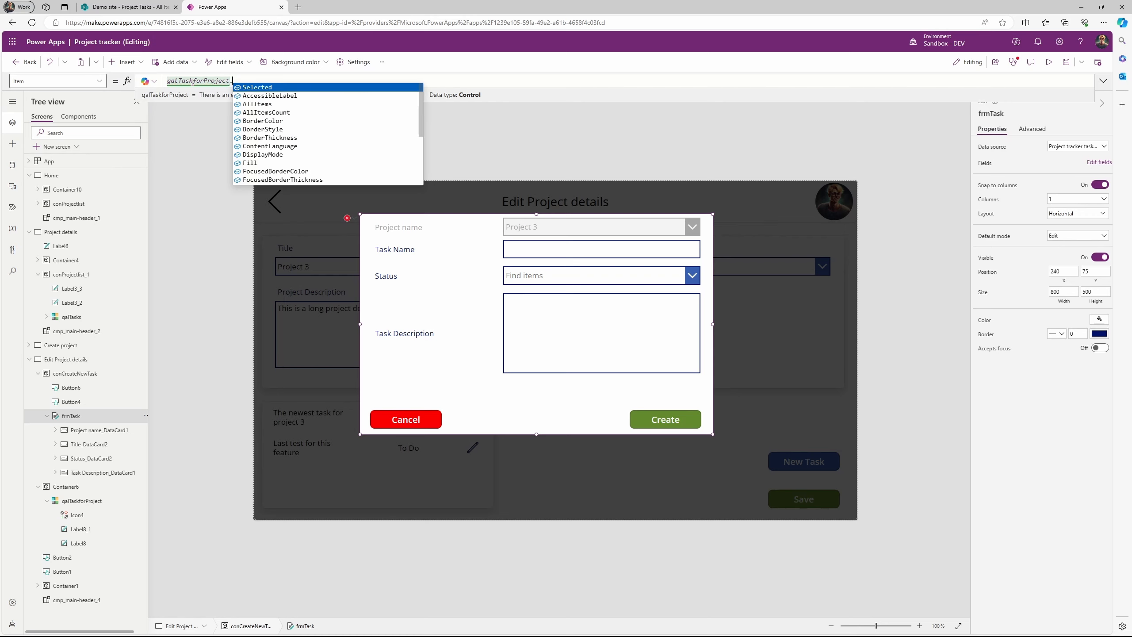
{"action": "key", "text": "Tab"}
{"action": "type", "text": "."}
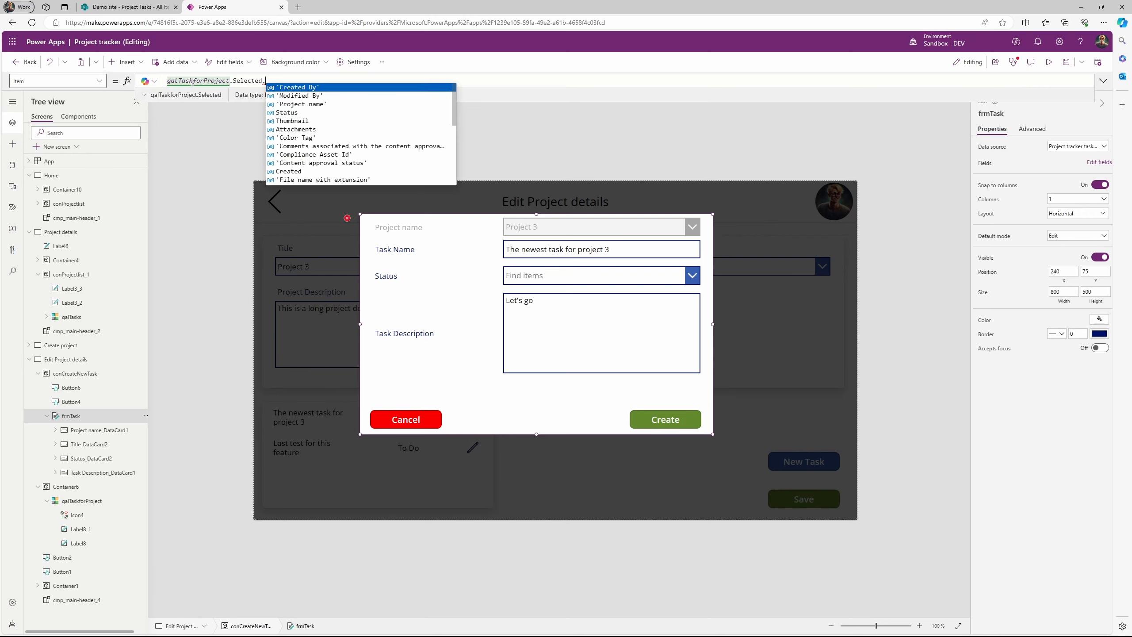
{"action": "key", "text": "BackSpace"}
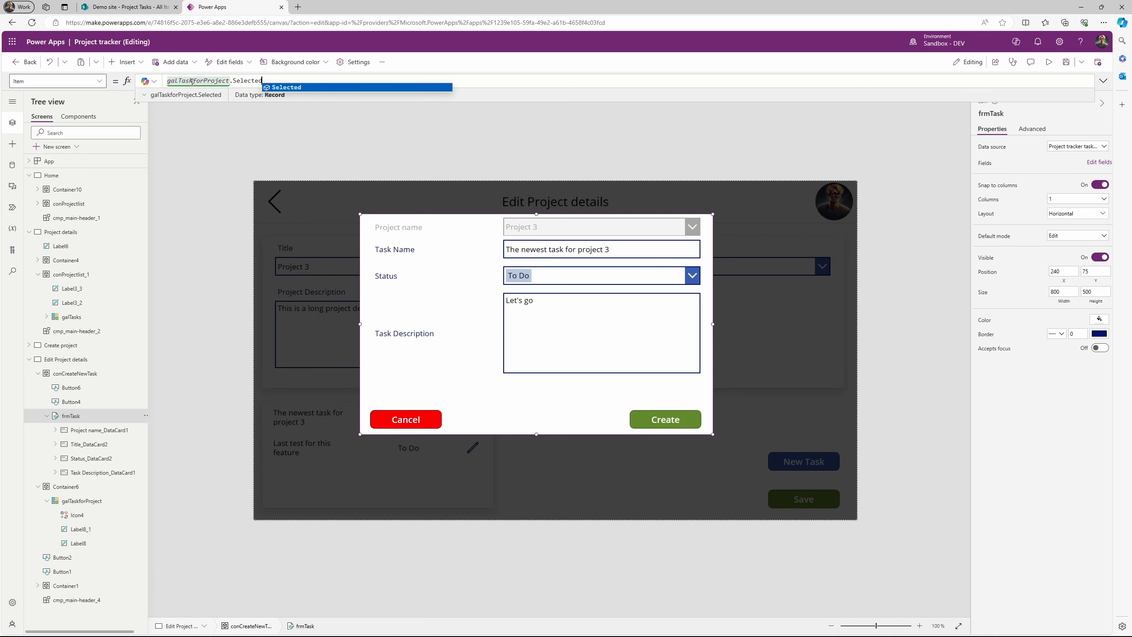
{"action": "left_click", "coordinate": [607, 258]}
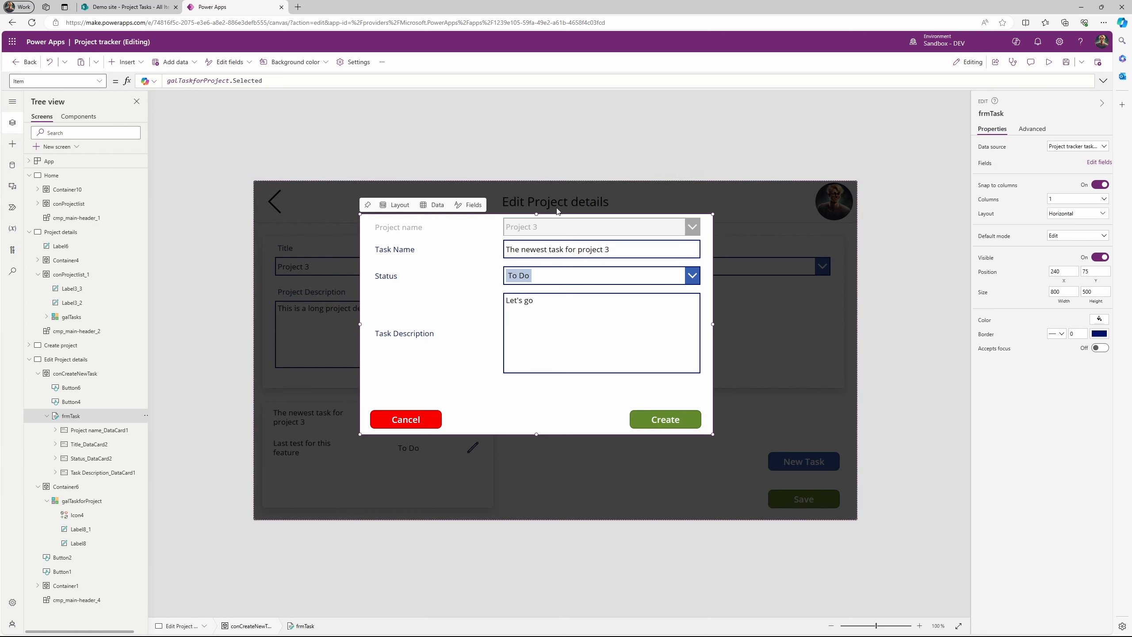
Test the pop-up with the edit icon of the "Last test for this feature" task, and with New Task
{"action": "left_click", "coordinate": [407, 421], "text": "alt"}
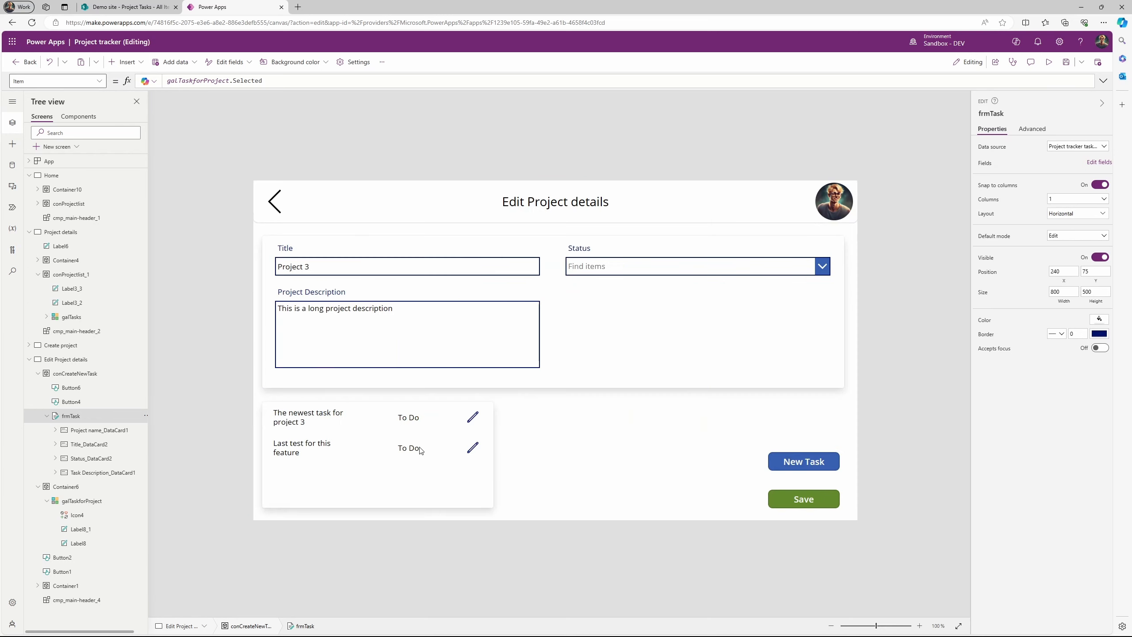
{"action": "left_click", "coordinate": [471, 448], "text": "alt"}
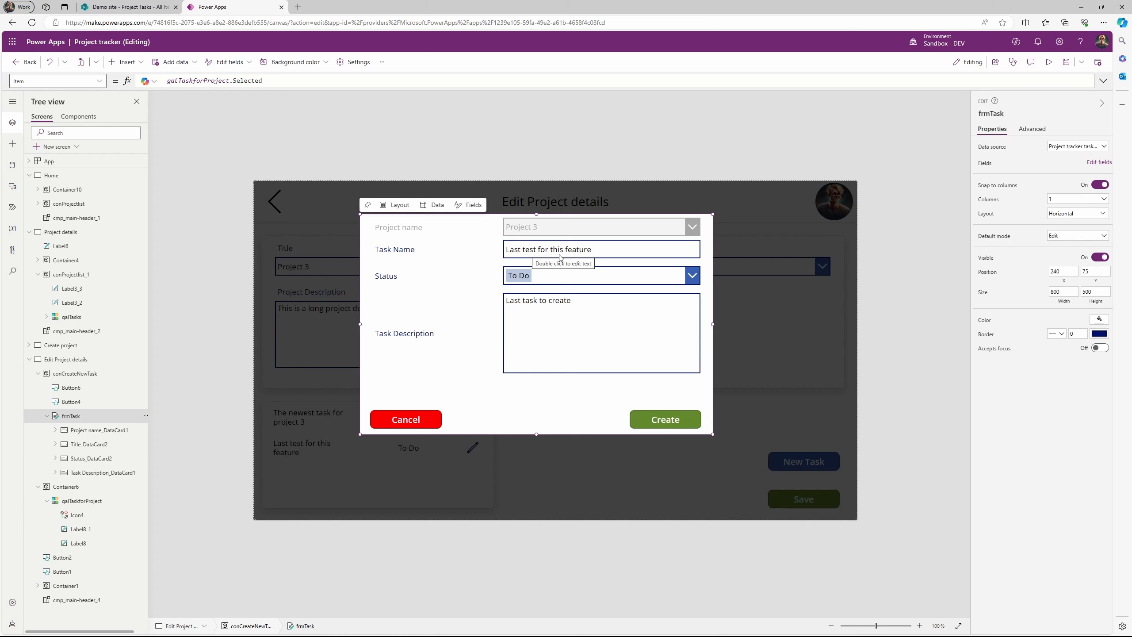
{"action": "left_click", "coordinate": [406, 419], "text": "alt"}
{"action": "left_click", "coordinate": [805, 462], "text": "alt"}
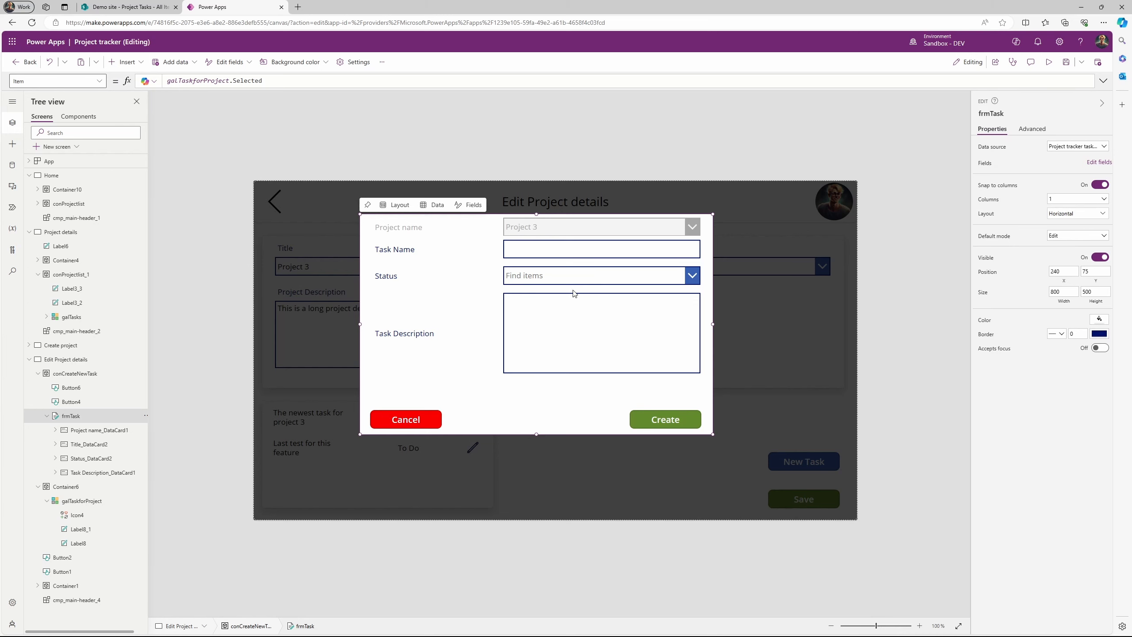
Test the pop-up's Cancel button and the first task's edit icon, and check the Create button's OnSelect formula
{"action": "left_click", "coordinate": [432, 410]}
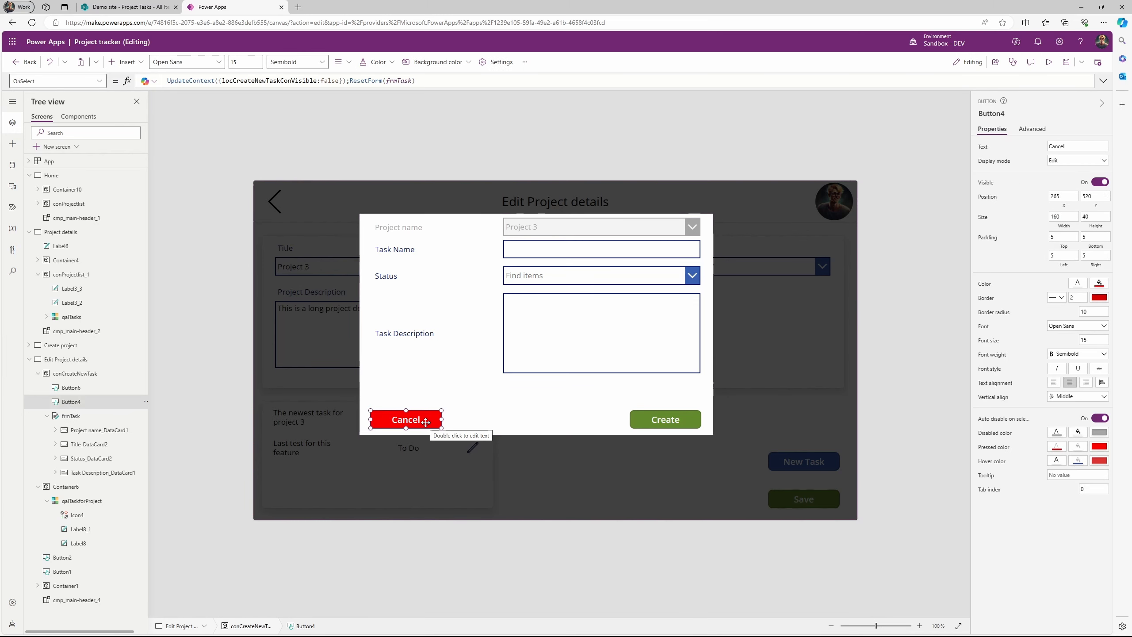
{"action": "left_click", "coordinate": [430, 417], "text": "alt"}
{"action": "left_click", "coordinate": [471, 421], "text": "alt"}
{"action": "left_click", "coordinate": [669, 420]}
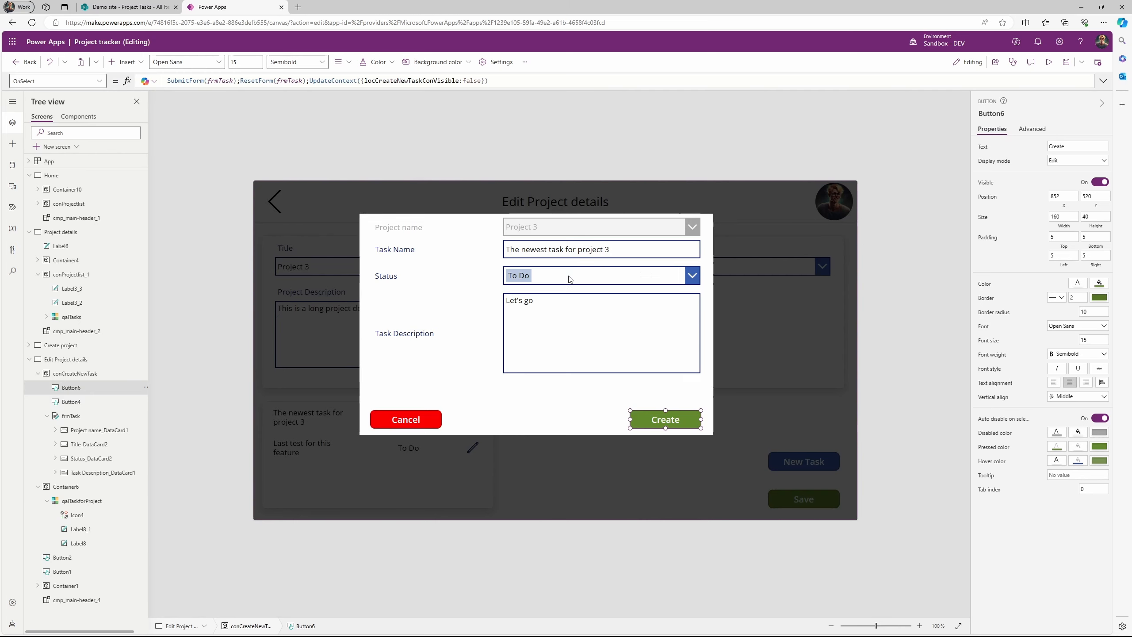
{"action": "left_click", "coordinate": [621, 253]}
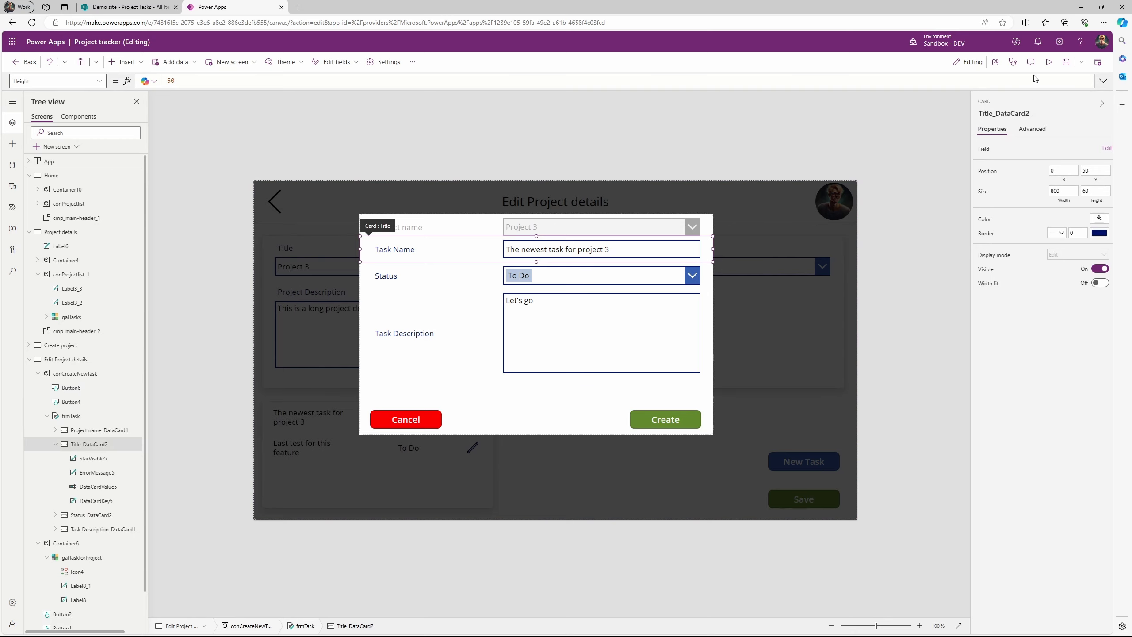
Preview the app, append "one more time" to the description of "The newest task for project 3", and submit the form
{"action": "left_click", "coordinate": [1049, 62]}
{"action": "left_click", "coordinate": [547, 186]}
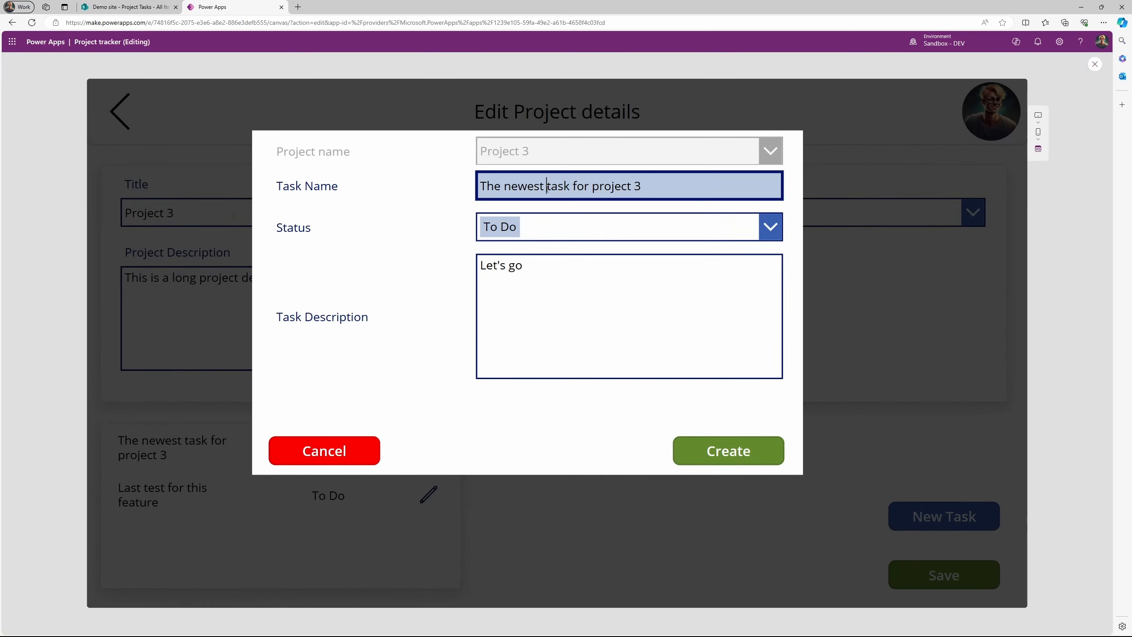
{"action": "left_click", "coordinate": [579, 265]}
{"action": "type", "text": "one more time"}
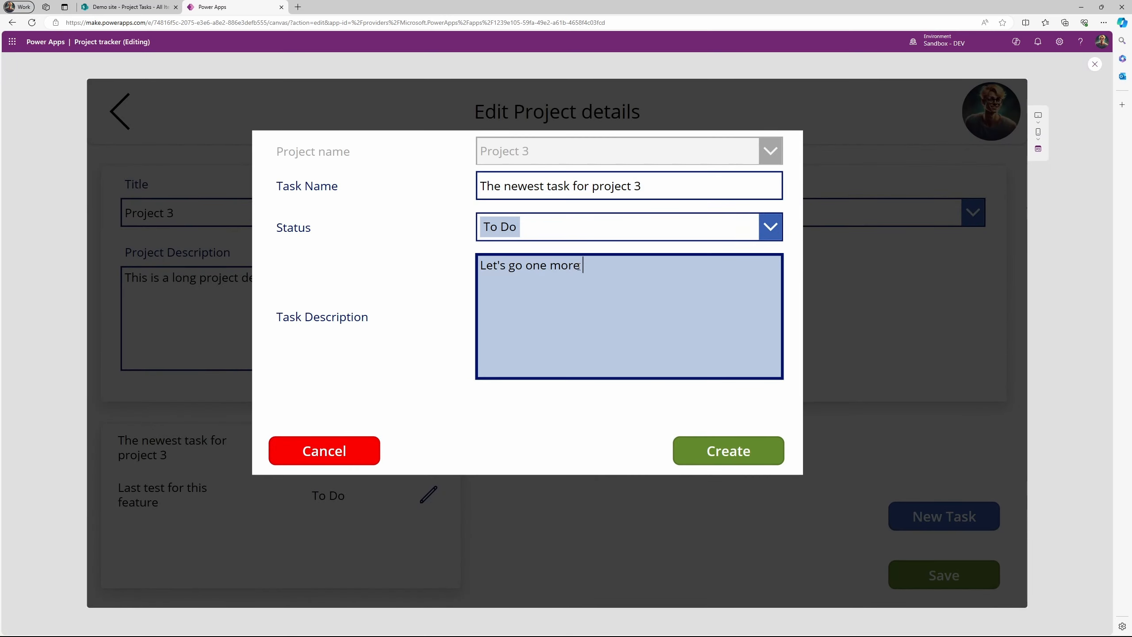
{"action": "left_click", "coordinate": [700, 454]}
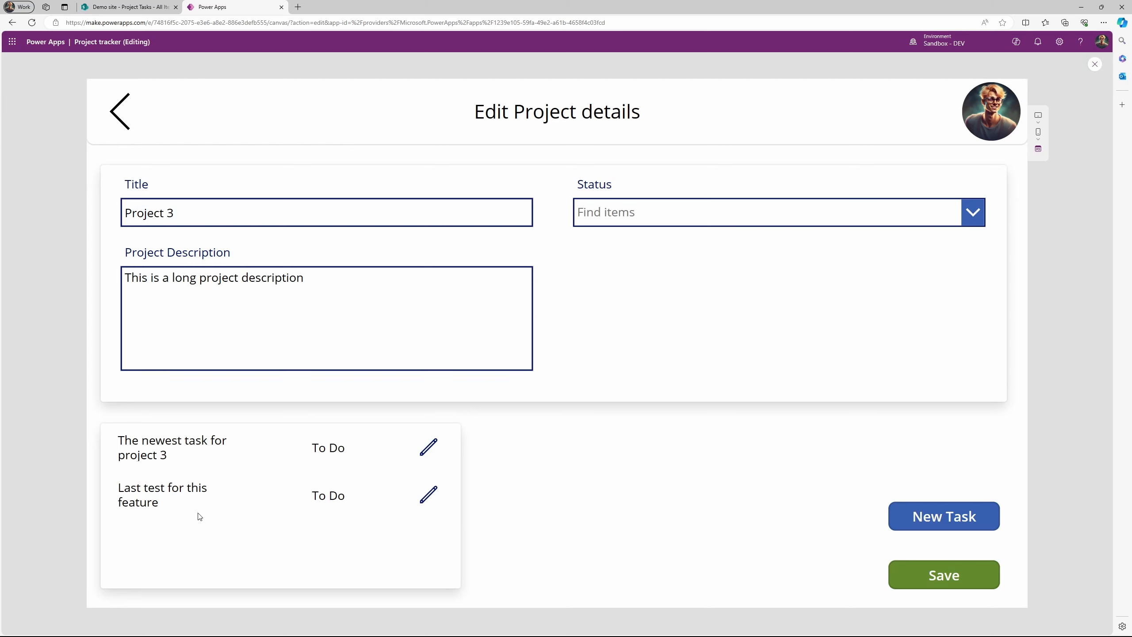
Check both project tasks through their edit icons in the preview, cancelling the second task's form, and return to the editor
{"action": "left_click", "coordinate": [430, 495]}
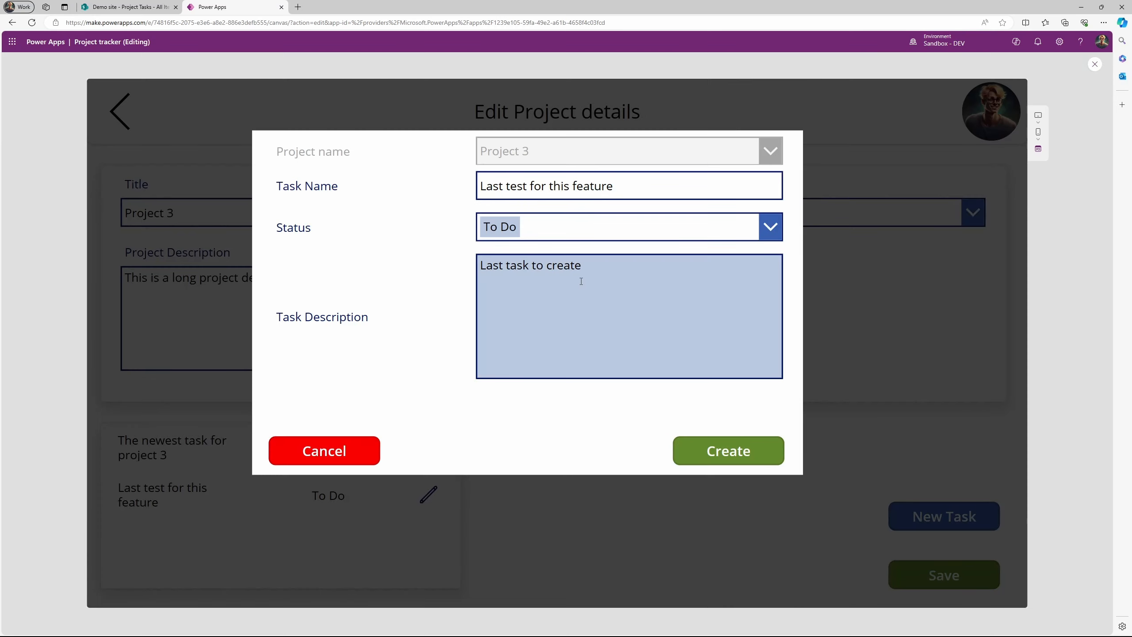
{"action": "left_click", "coordinate": [309, 455]}
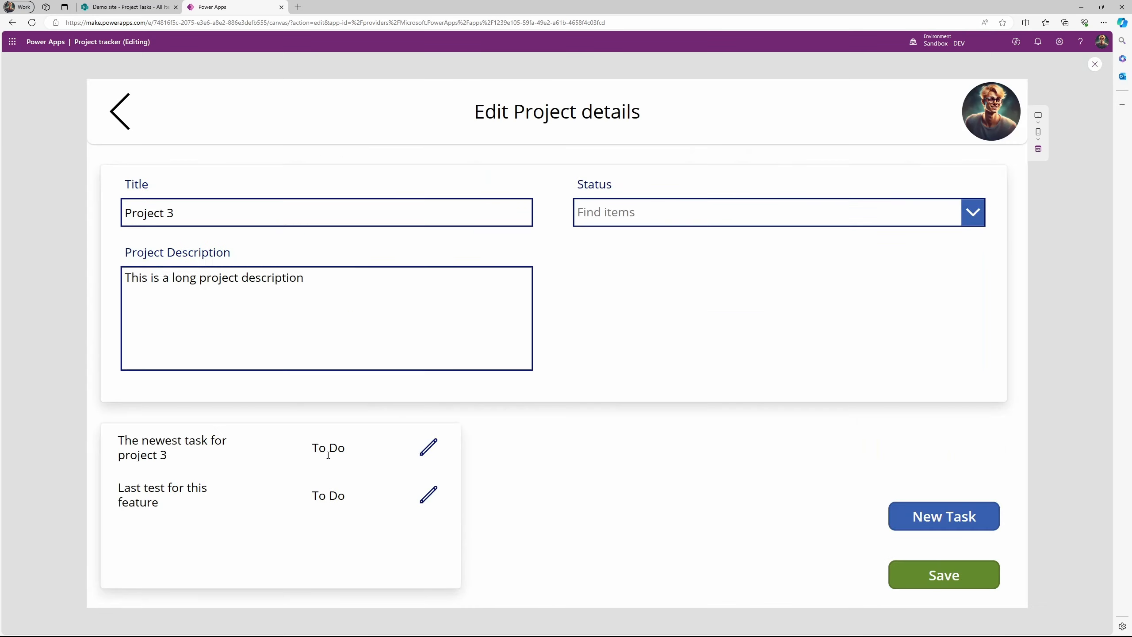
{"action": "left_click", "coordinate": [430, 448]}
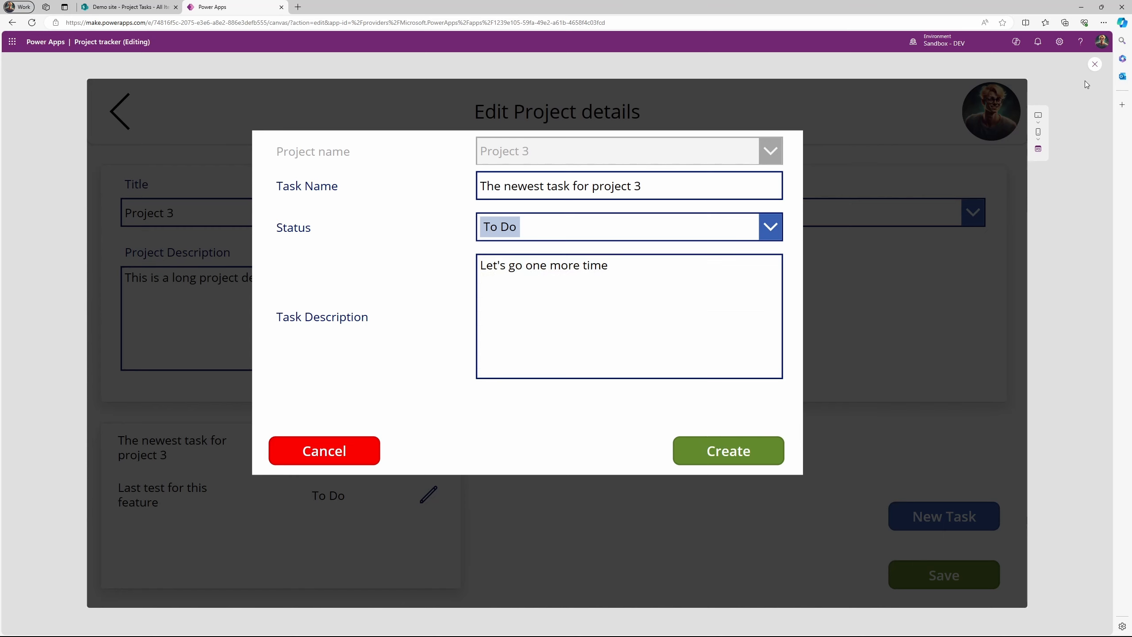
{"action": "left_click", "coordinate": [1094, 65]}
Set the Text formula of the pop-up's Create button to If(frmTask.Mode=FormMode.Edit,"Save","Create")
{"action": "left_click", "coordinate": [638, 375]}
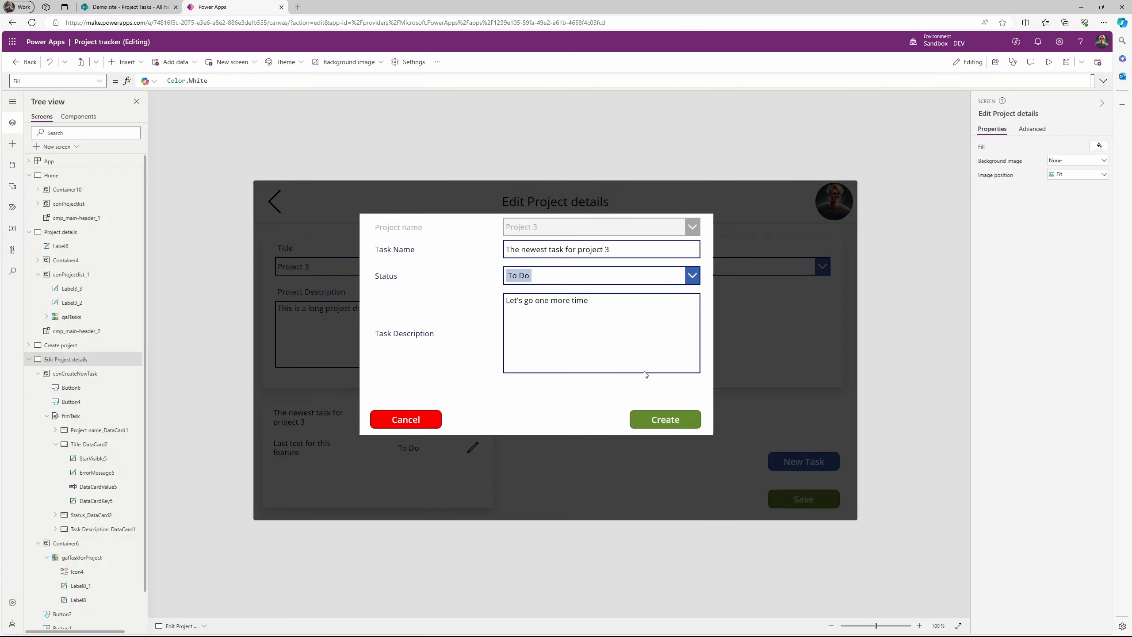
{"action": "left_click", "coordinate": [667, 422]}
{"action": "left_click", "coordinate": [67, 81]}
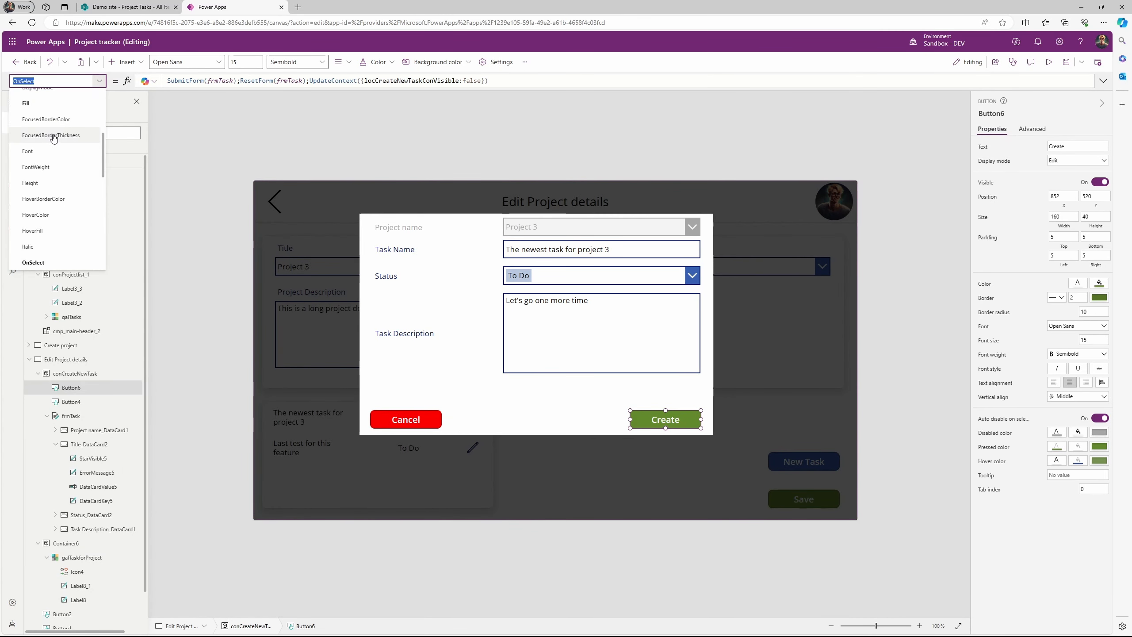
{"action": "scroll", "coordinate": [53, 178], "scroll_direction": "down", "scroll_amount": 2}
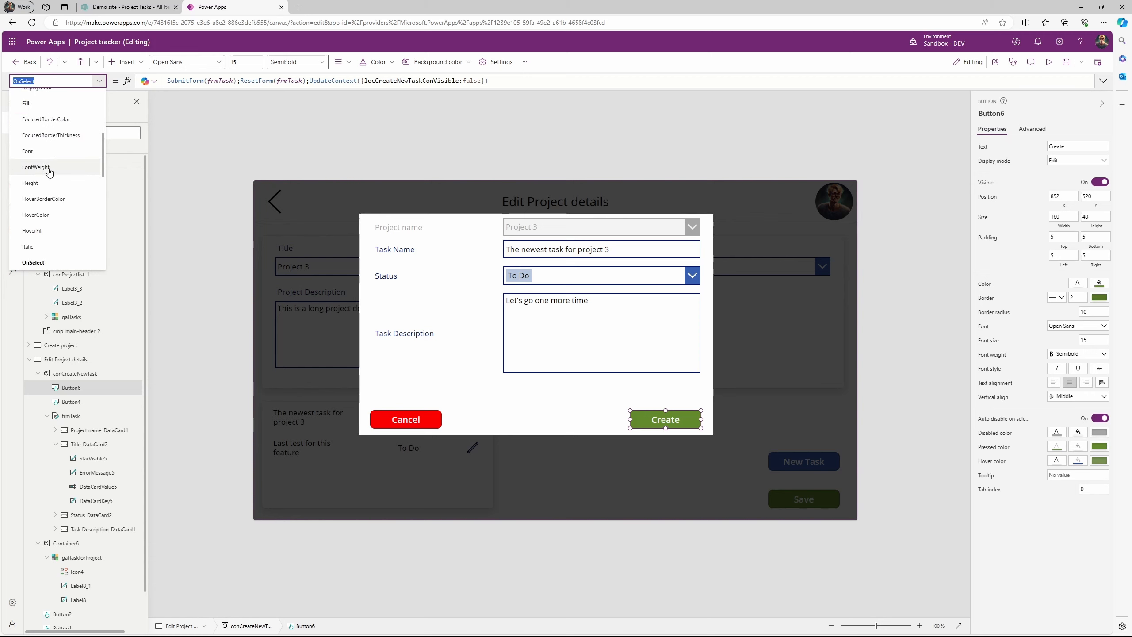
{"action": "scroll", "coordinate": [55, 211], "scroll_direction": "down", "scroll_amount": 1}
{"action": "scroll", "coordinate": [53, 196], "scroll_direction": "down", "scroll_amount": 5}
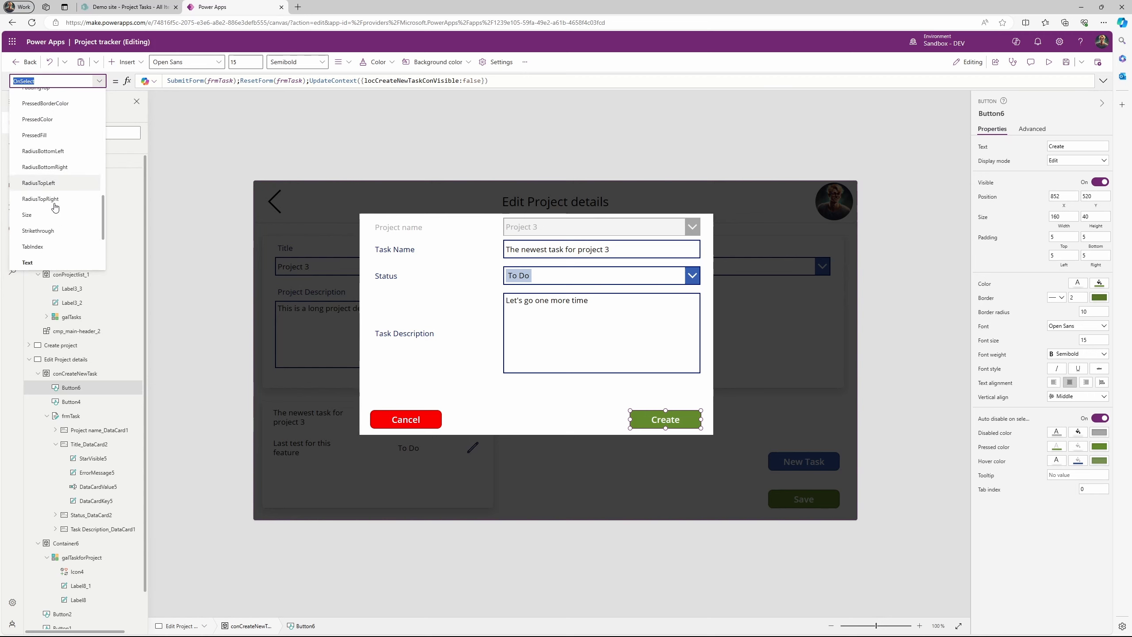
{"action": "left_click", "coordinate": [51, 172]}
{"action": "left_click", "coordinate": [205, 81]}
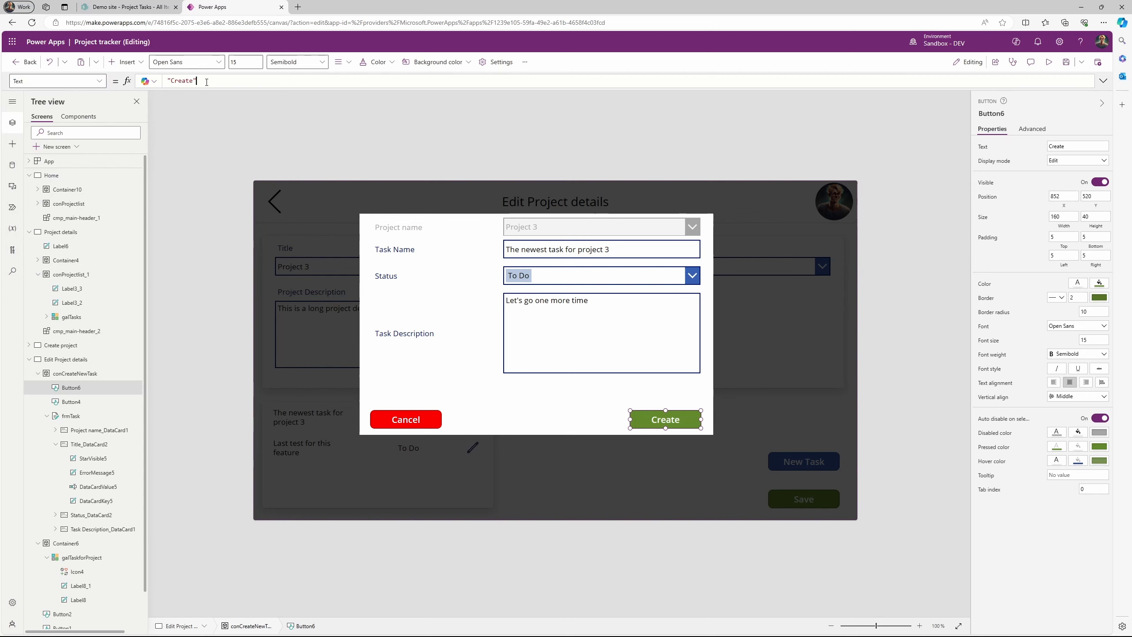
{"action": "left_click_drag", "start_coordinate": [204, 81], "coordinate": [160, 85]}
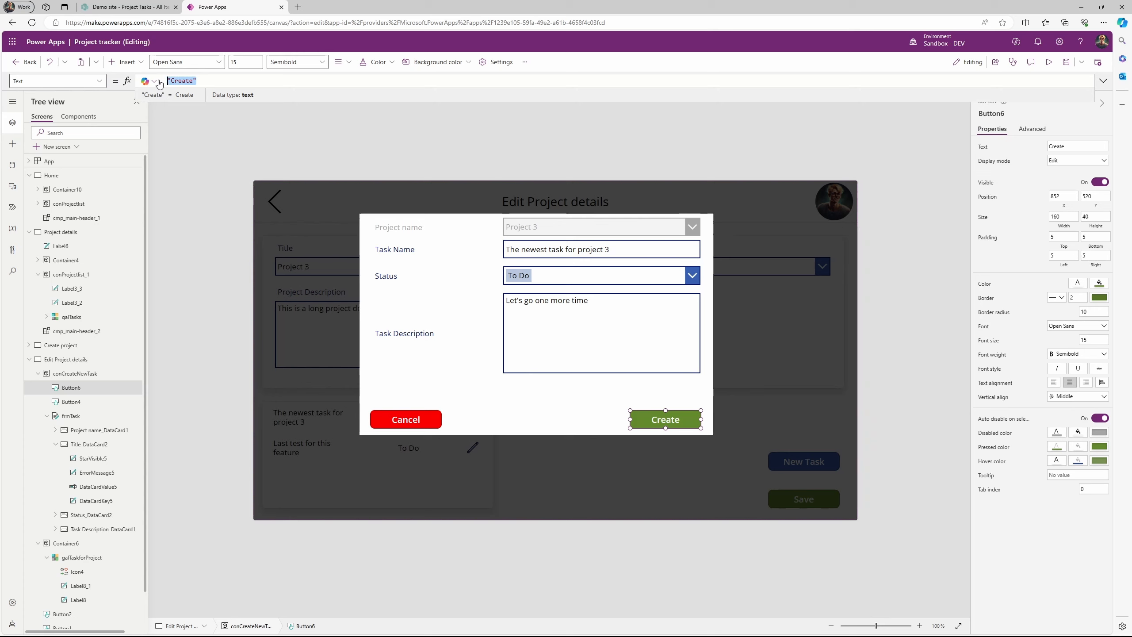
{"action": "type", "text": "I"}
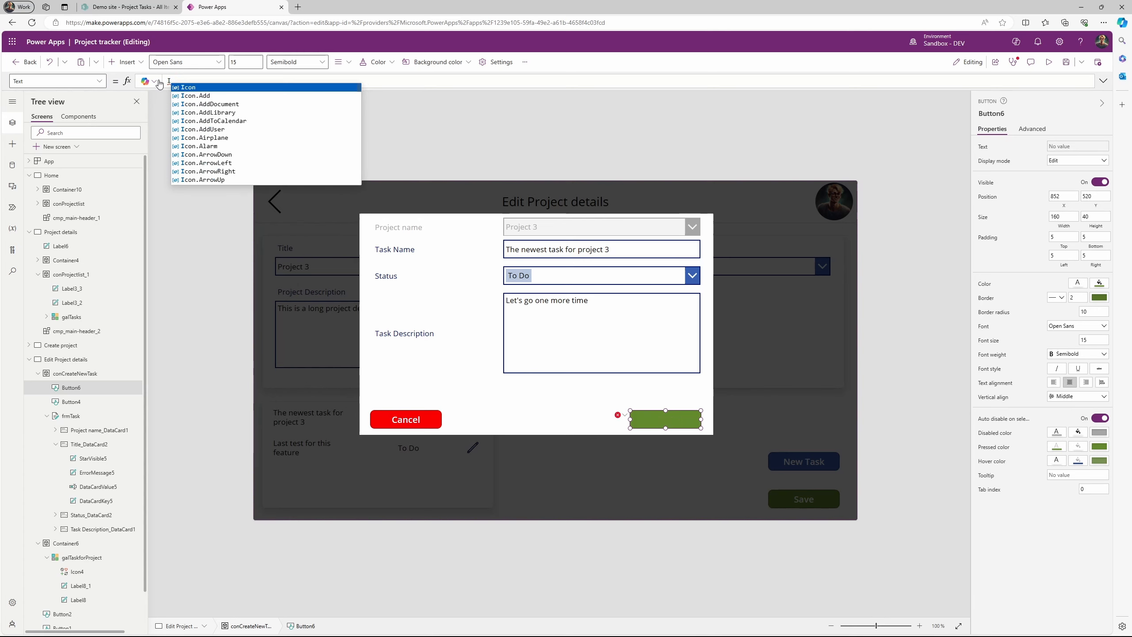
{"action": "type", "text": "f("}
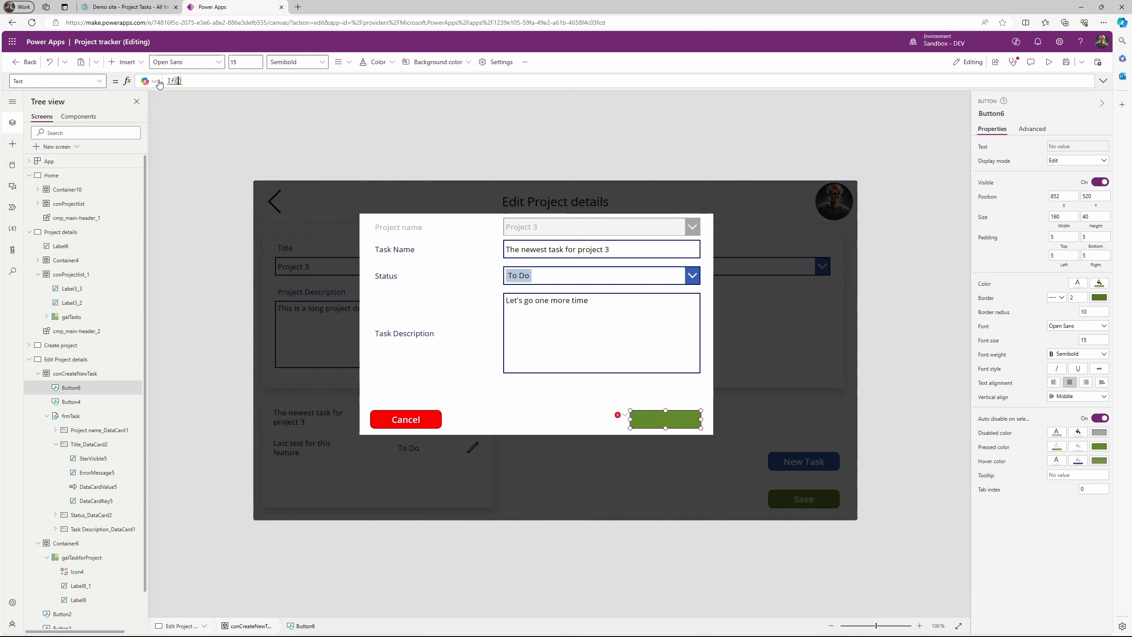
{"action": "type", "text": "fr"}
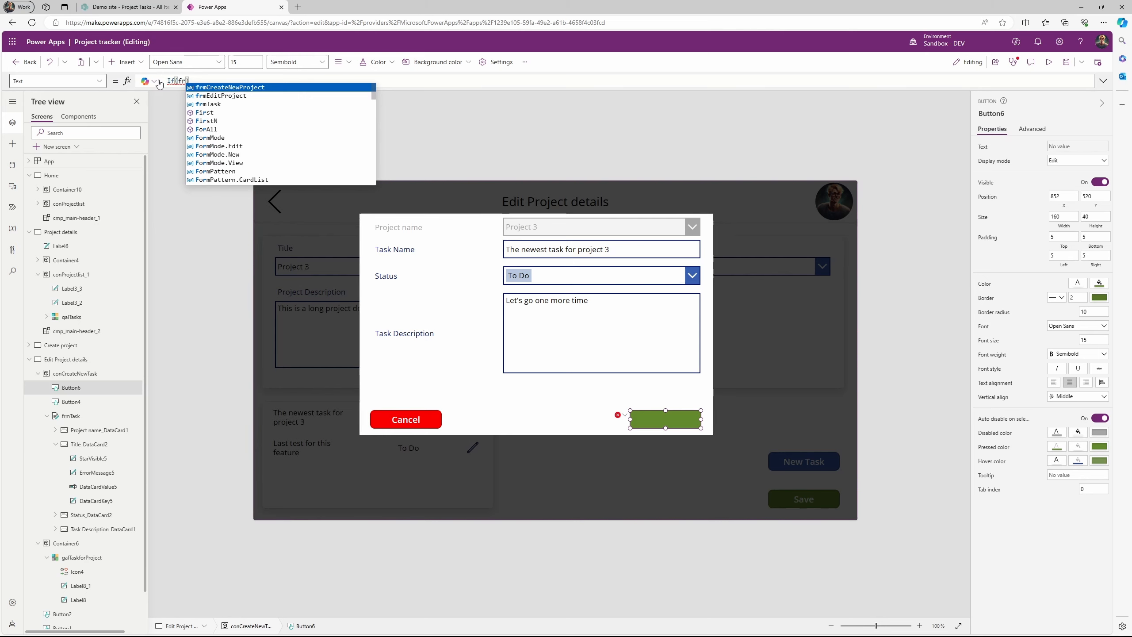
{"action": "key", "text": "Down"}
{"action": "key", "text": "Down"}
{"action": "key", "text": "Tab"}
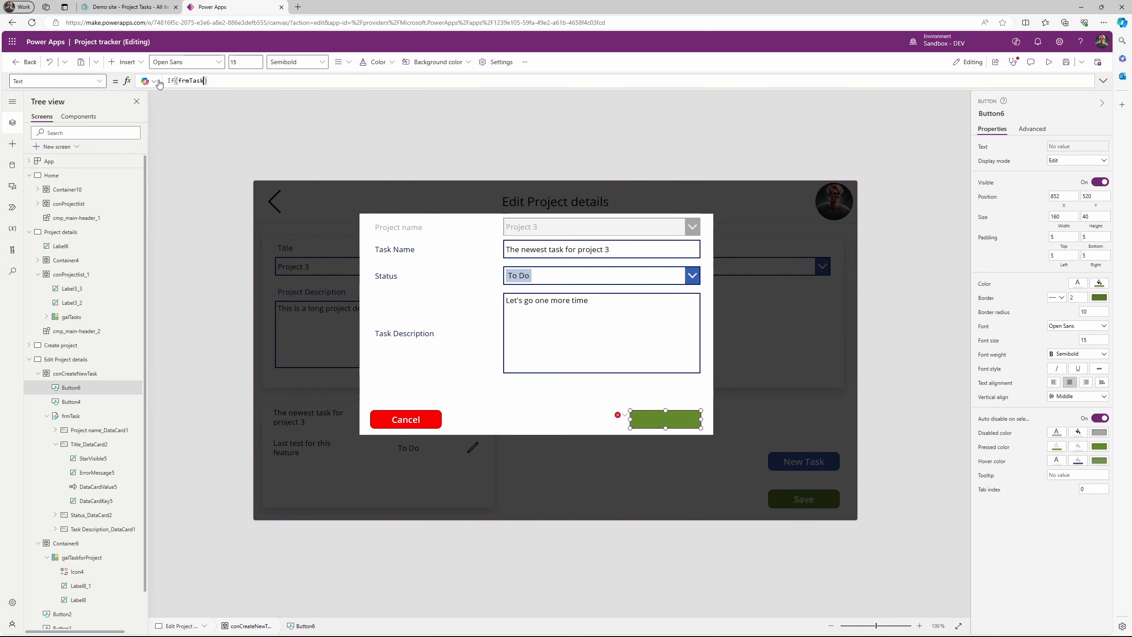
{"action": "type", "text": ".mo"}
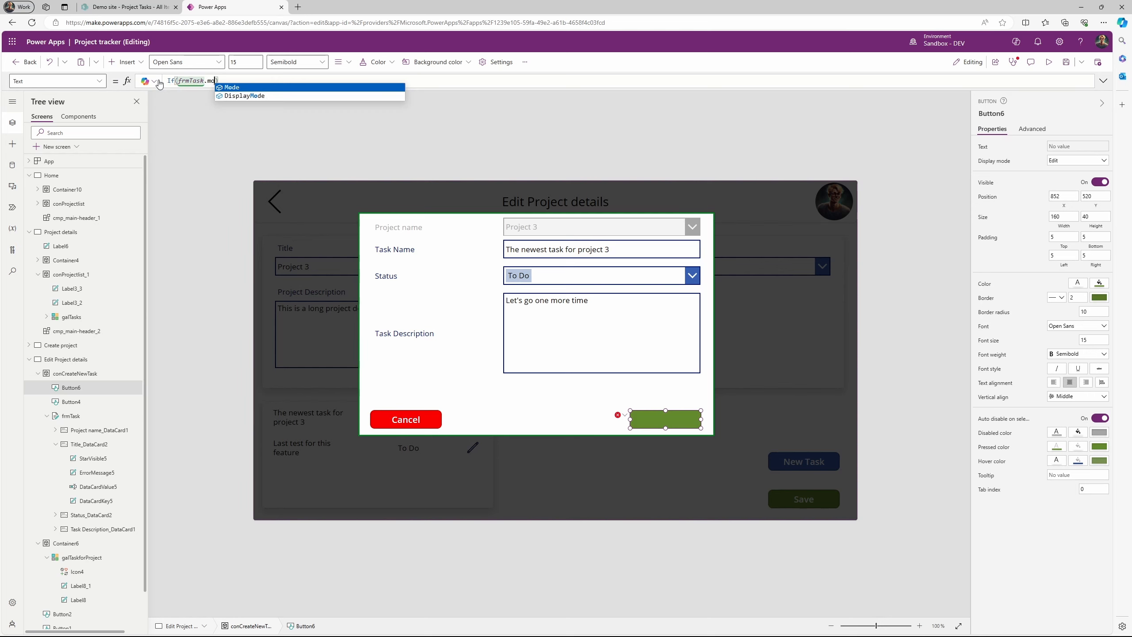
{"action": "key", "text": "Tab"}
{"action": "type", "text": "=FormMode"}
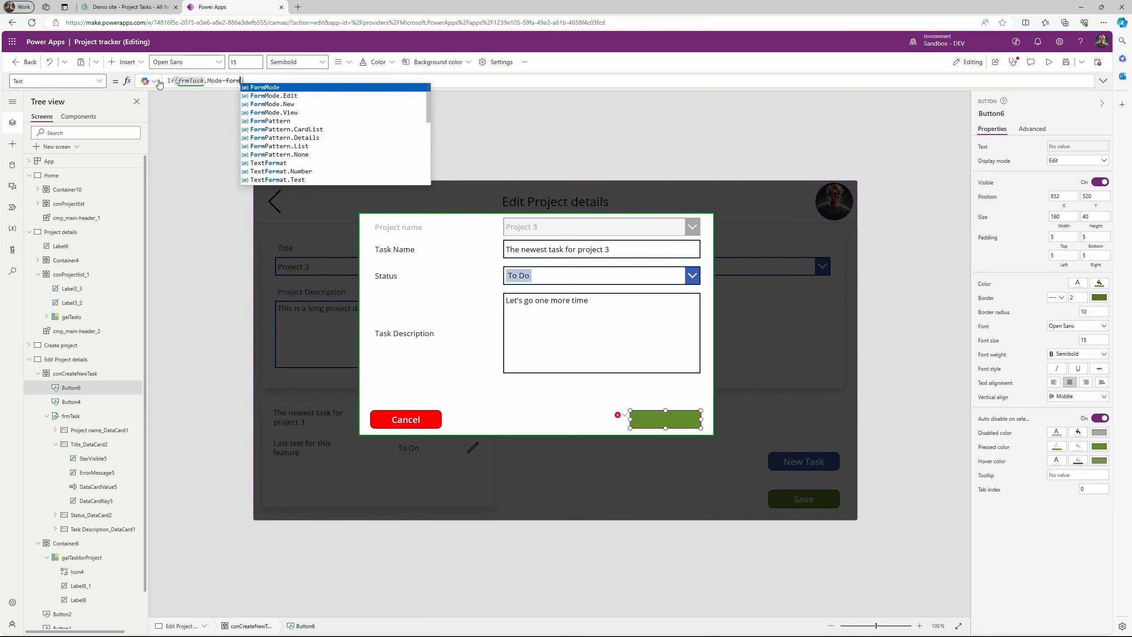
{"action": "key", "text": "Tab"}
{"action": "type", "text": "."}
{"action": "key", "text": "Tab"}
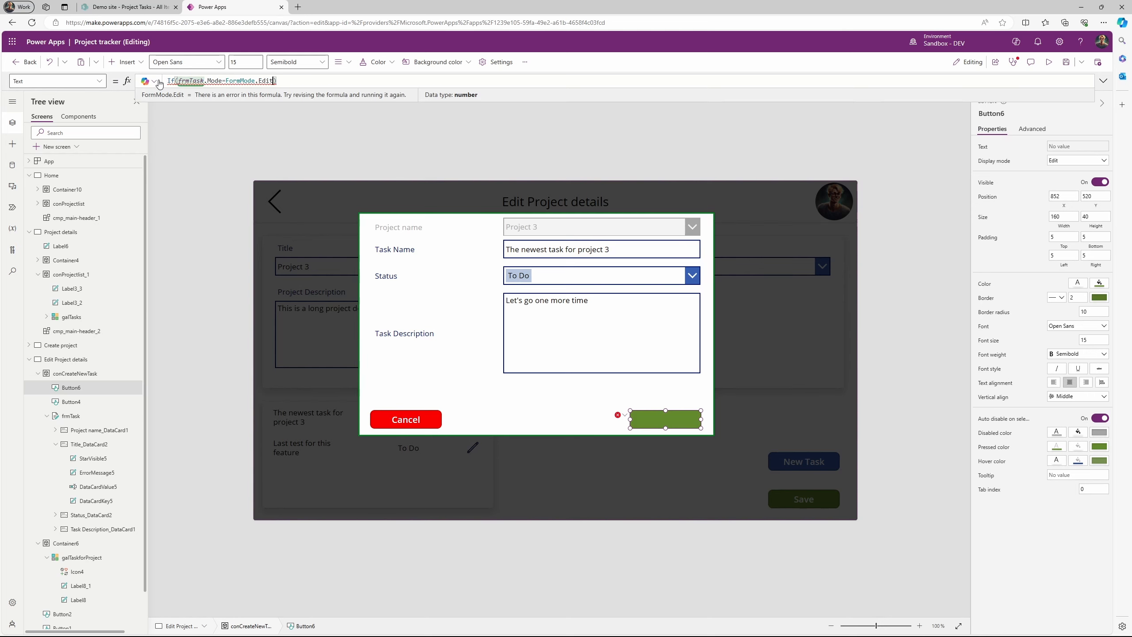
{"action": "type", "text": ","}
{"action": "type", "text": "\"Save\",\""}
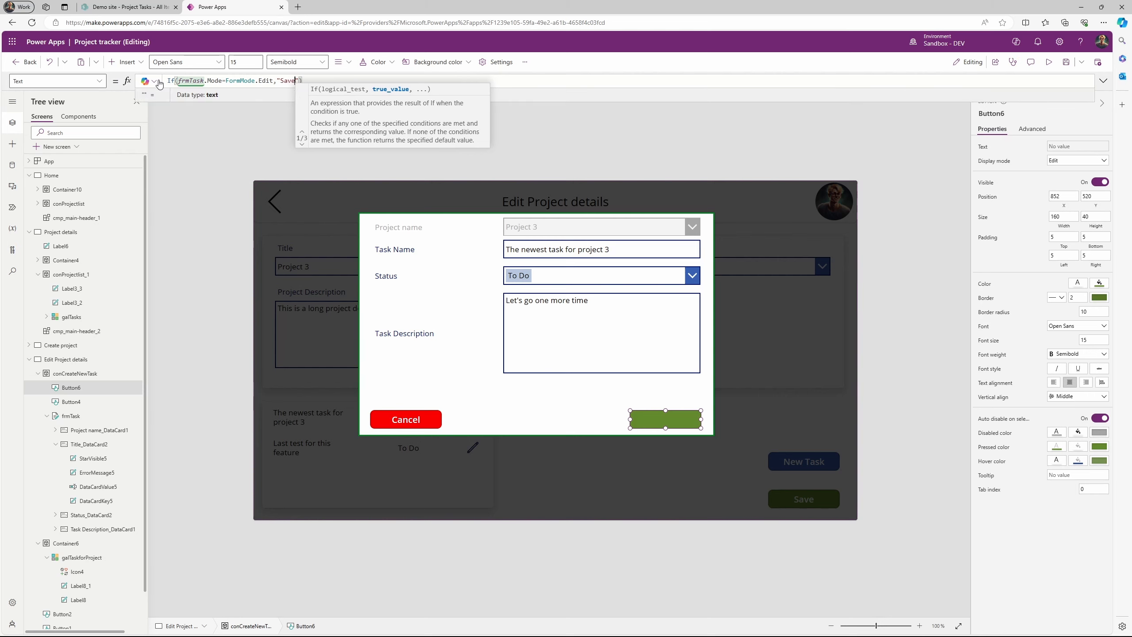
{"action": "type", "text": "Create\""}
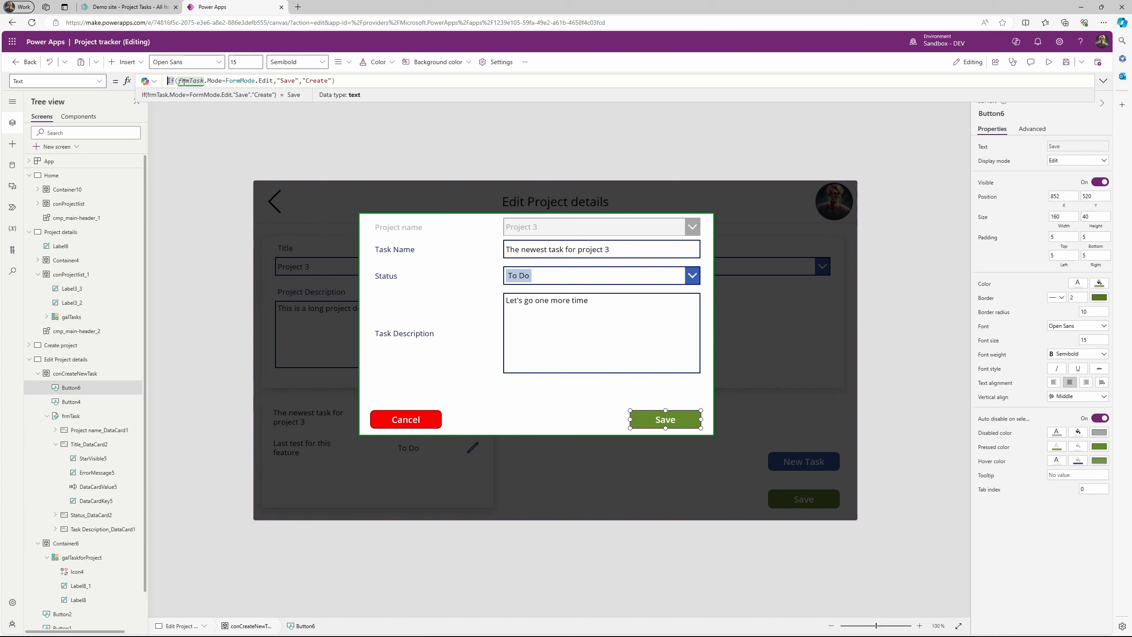
{"action": "double_click", "coordinate": [196, 83]}
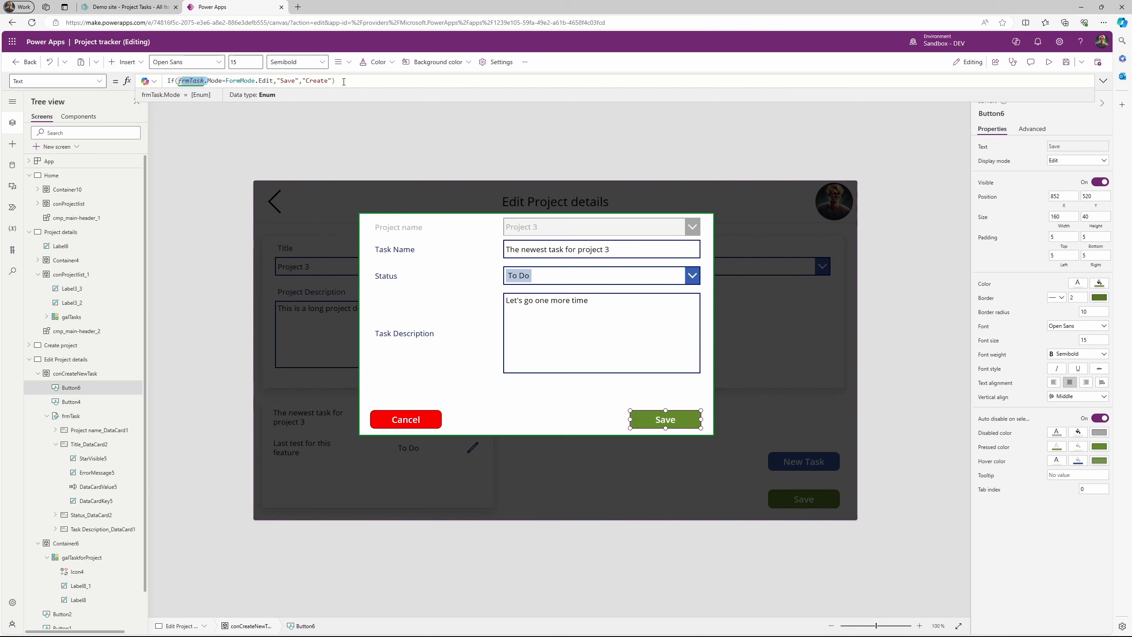
Test the pop-up's submit button label by cancelling the form, starting a new task, cancelling it and reopening the first task for editing
{"action": "left_click", "coordinate": [413, 416], "text": "alt"}
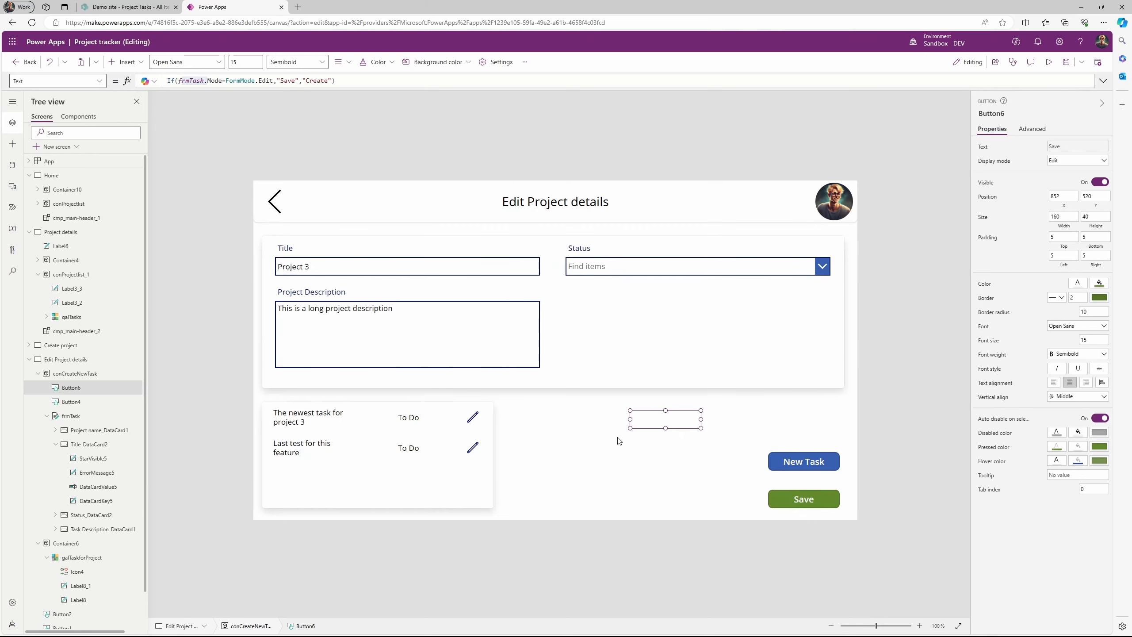
{"action": "left_click", "coordinate": [813, 465], "text": "alt"}
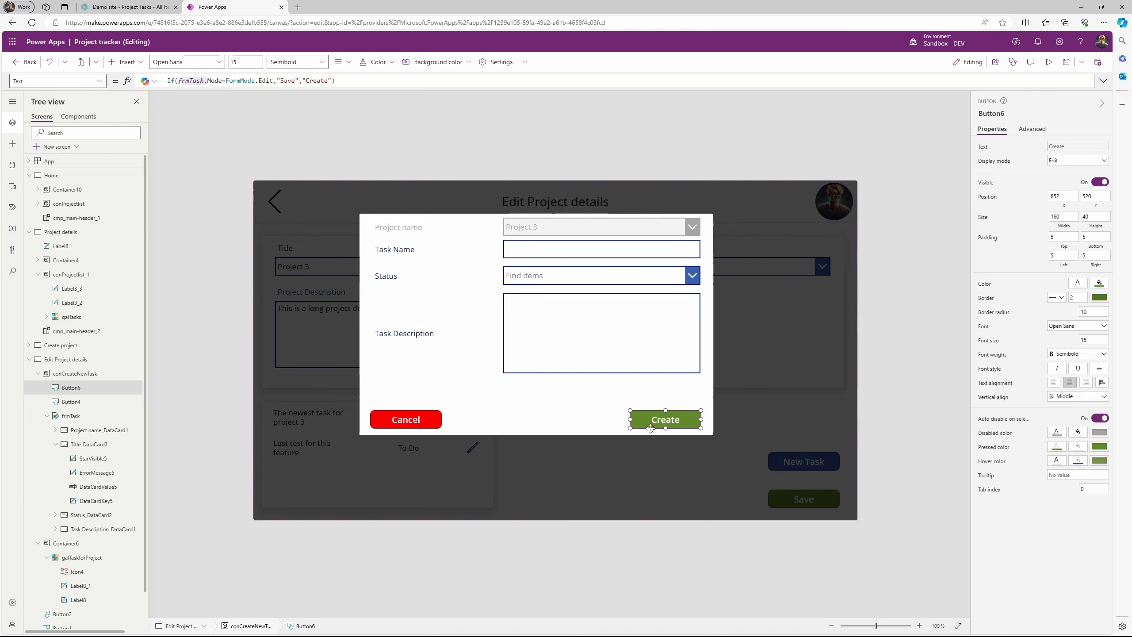
{"action": "left_click", "coordinate": [403, 421], "text": "alt"}
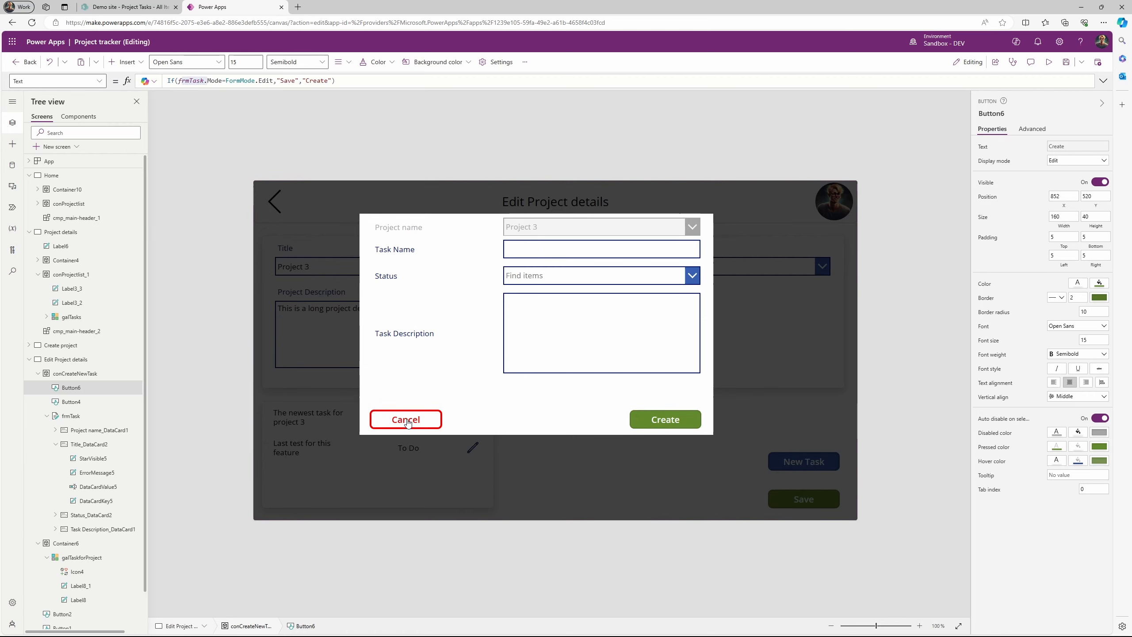
{"action": "left_click", "coordinate": [472, 417], "text": "alt"}
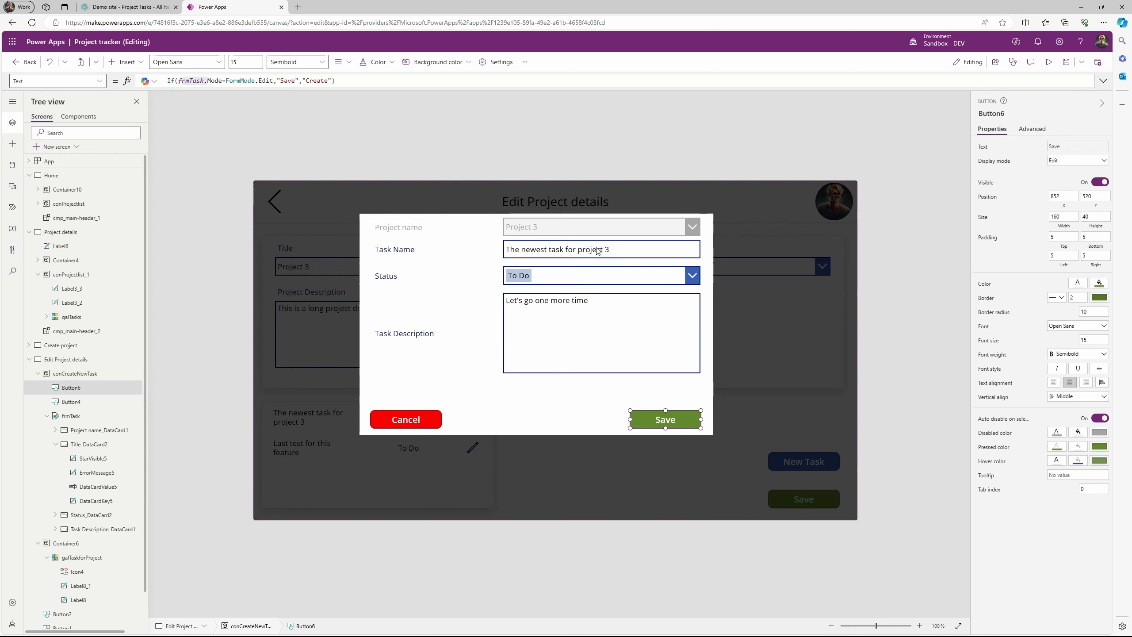
Preview the app, rename the open task "The newest task for project 4", and save the task and its project
{"action": "left_click", "coordinate": [1048, 62]}
{"action": "left_click", "coordinate": [643, 187]}
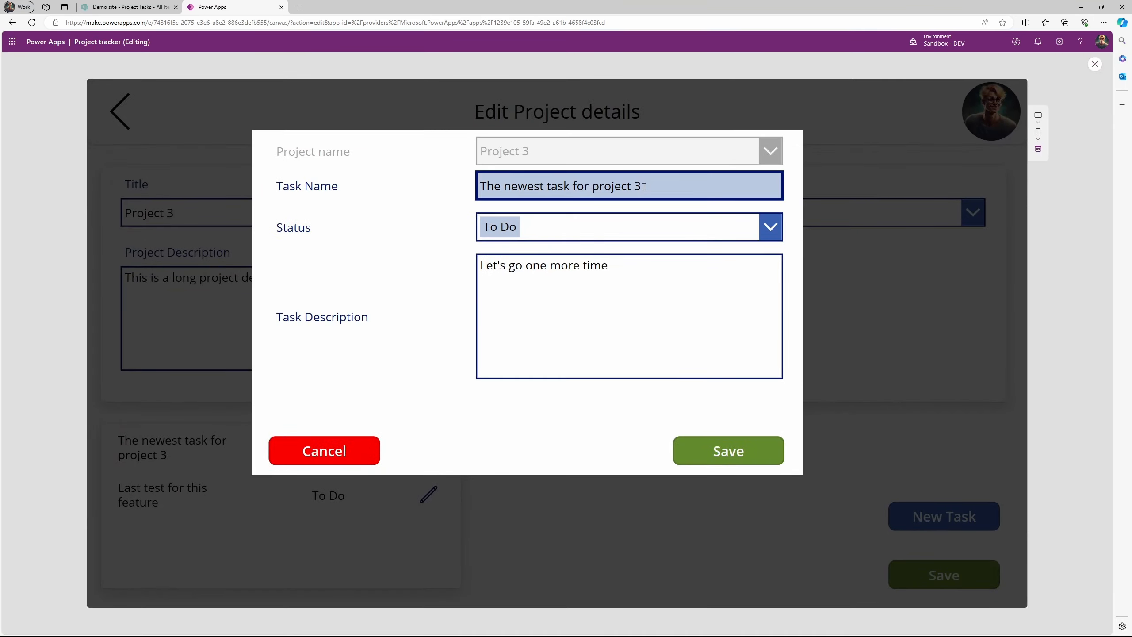
{"action": "left_click", "coordinate": [728, 450]}
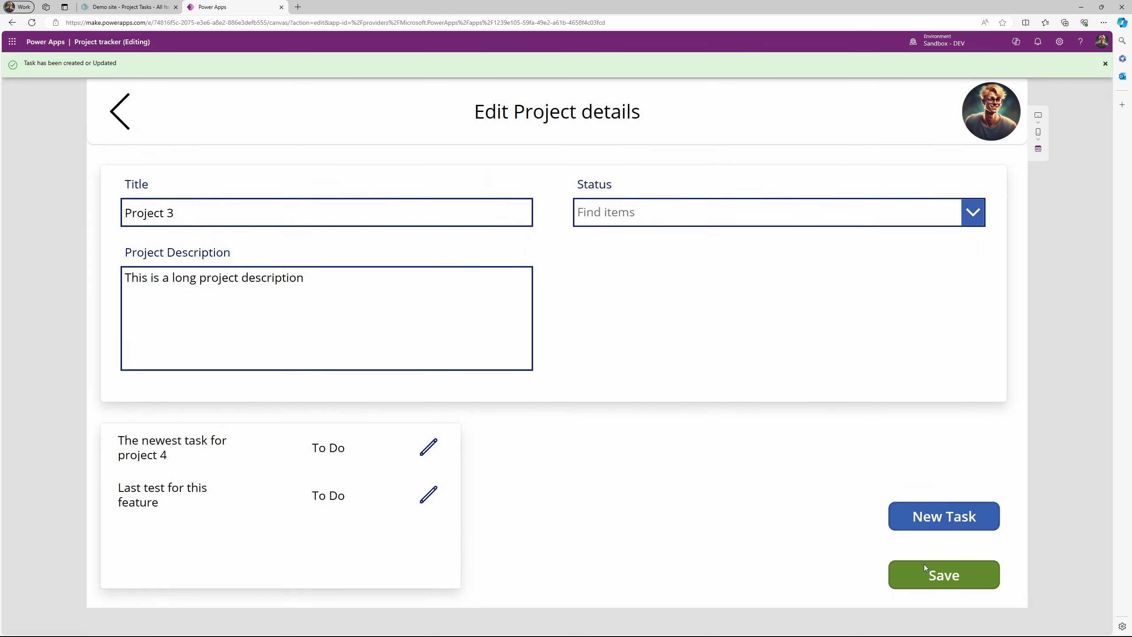
{"action": "left_click", "coordinate": [903, 578]}
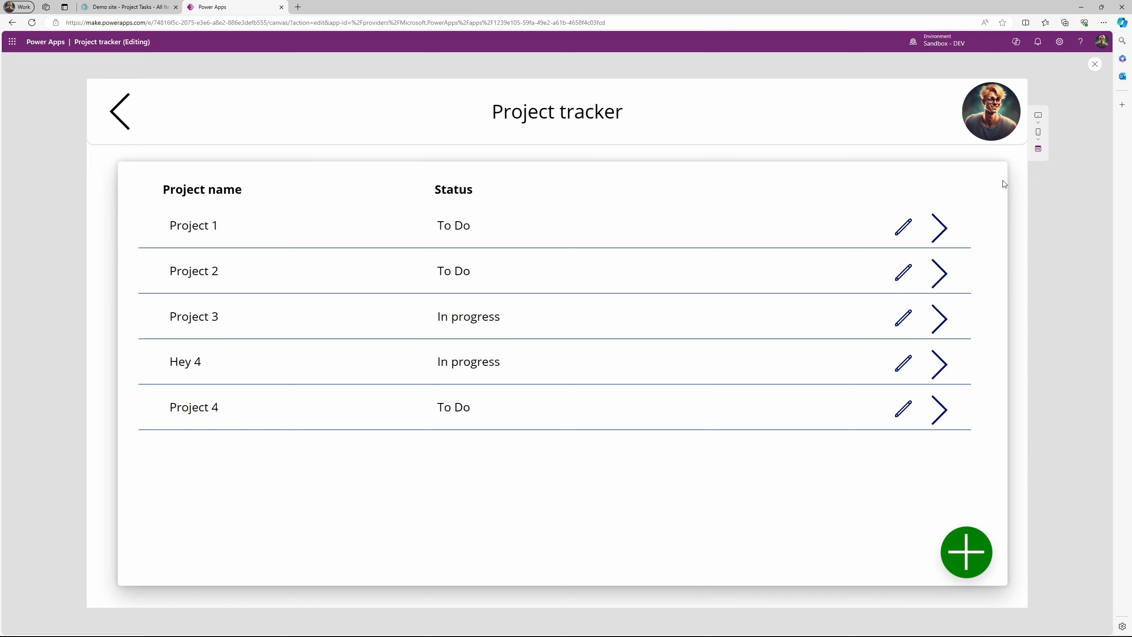
Open the details of Project 1 and check the descriptions of its first two tasks
{"action": "left_click", "coordinate": [949, 228]}
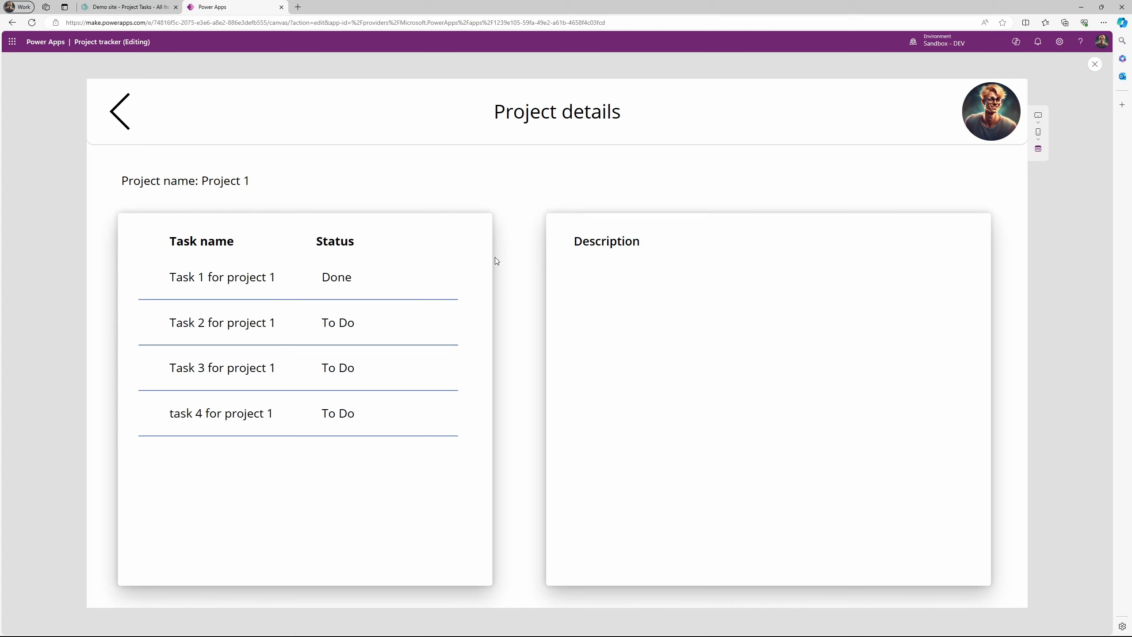
{"action": "left_click", "coordinate": [246, 280]}
{"action": "left_click", "coordinate": [216, 325]}
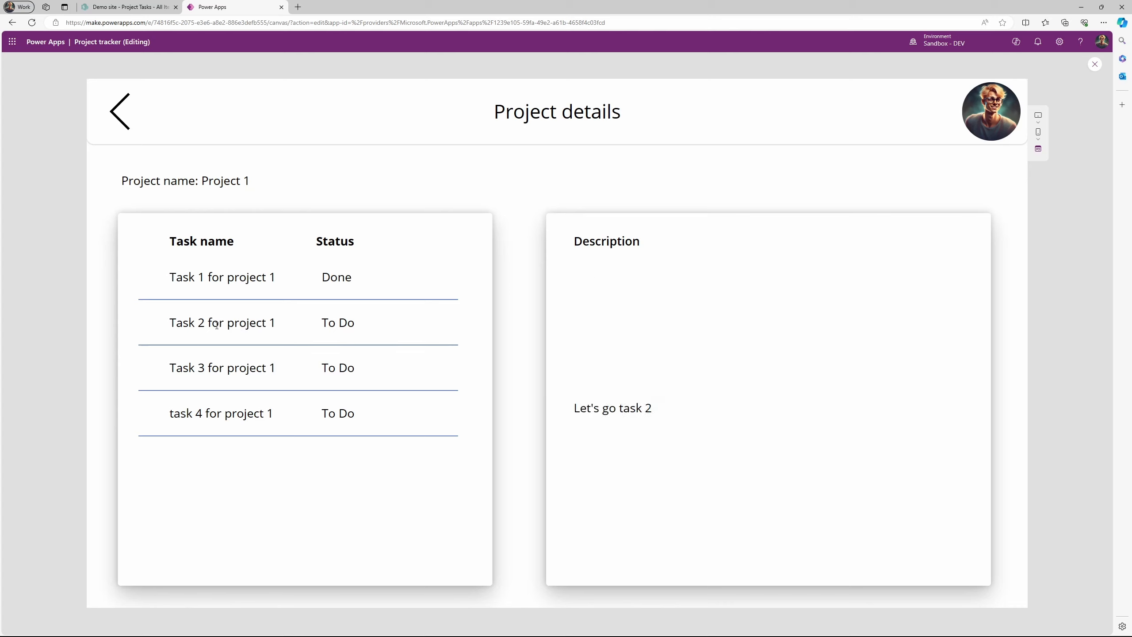